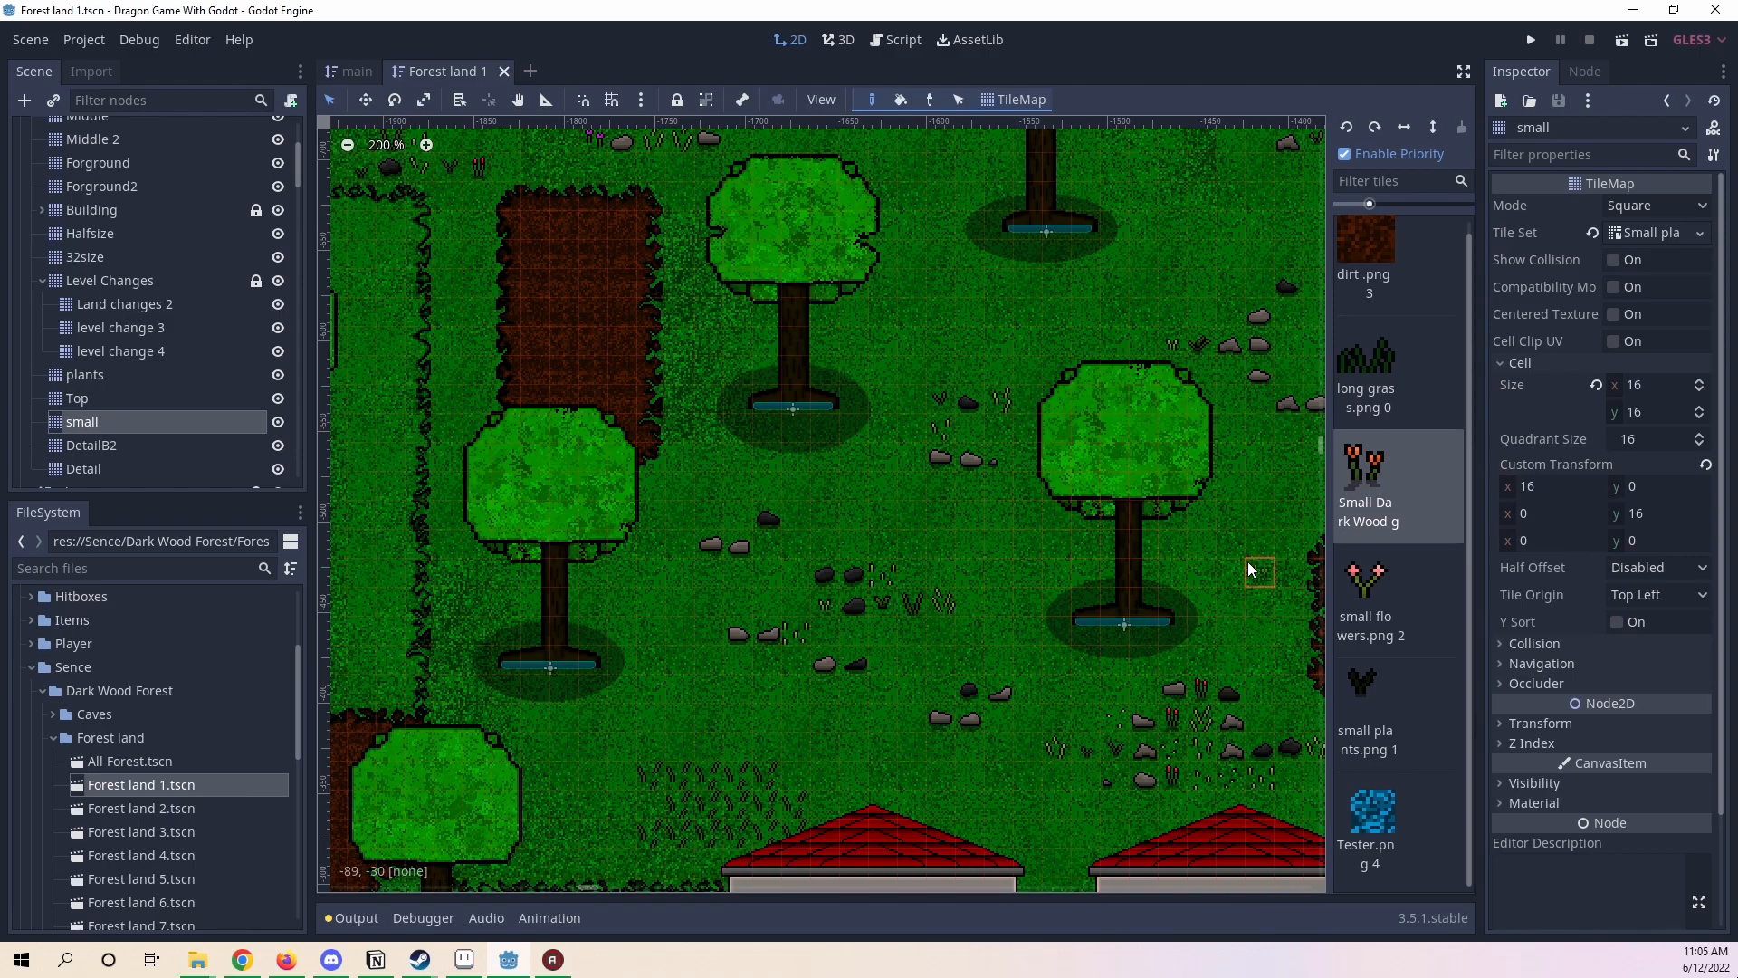
- Paint random rock, grass and flower tiles on the small tilemap in the grass between the trees and the sand edge
middle_drag(781, 417, 845, 786)
scroll(1137, 493, down, 4)
scroll(958, 565, up, 2)
scroll(959, 561, up, 6)
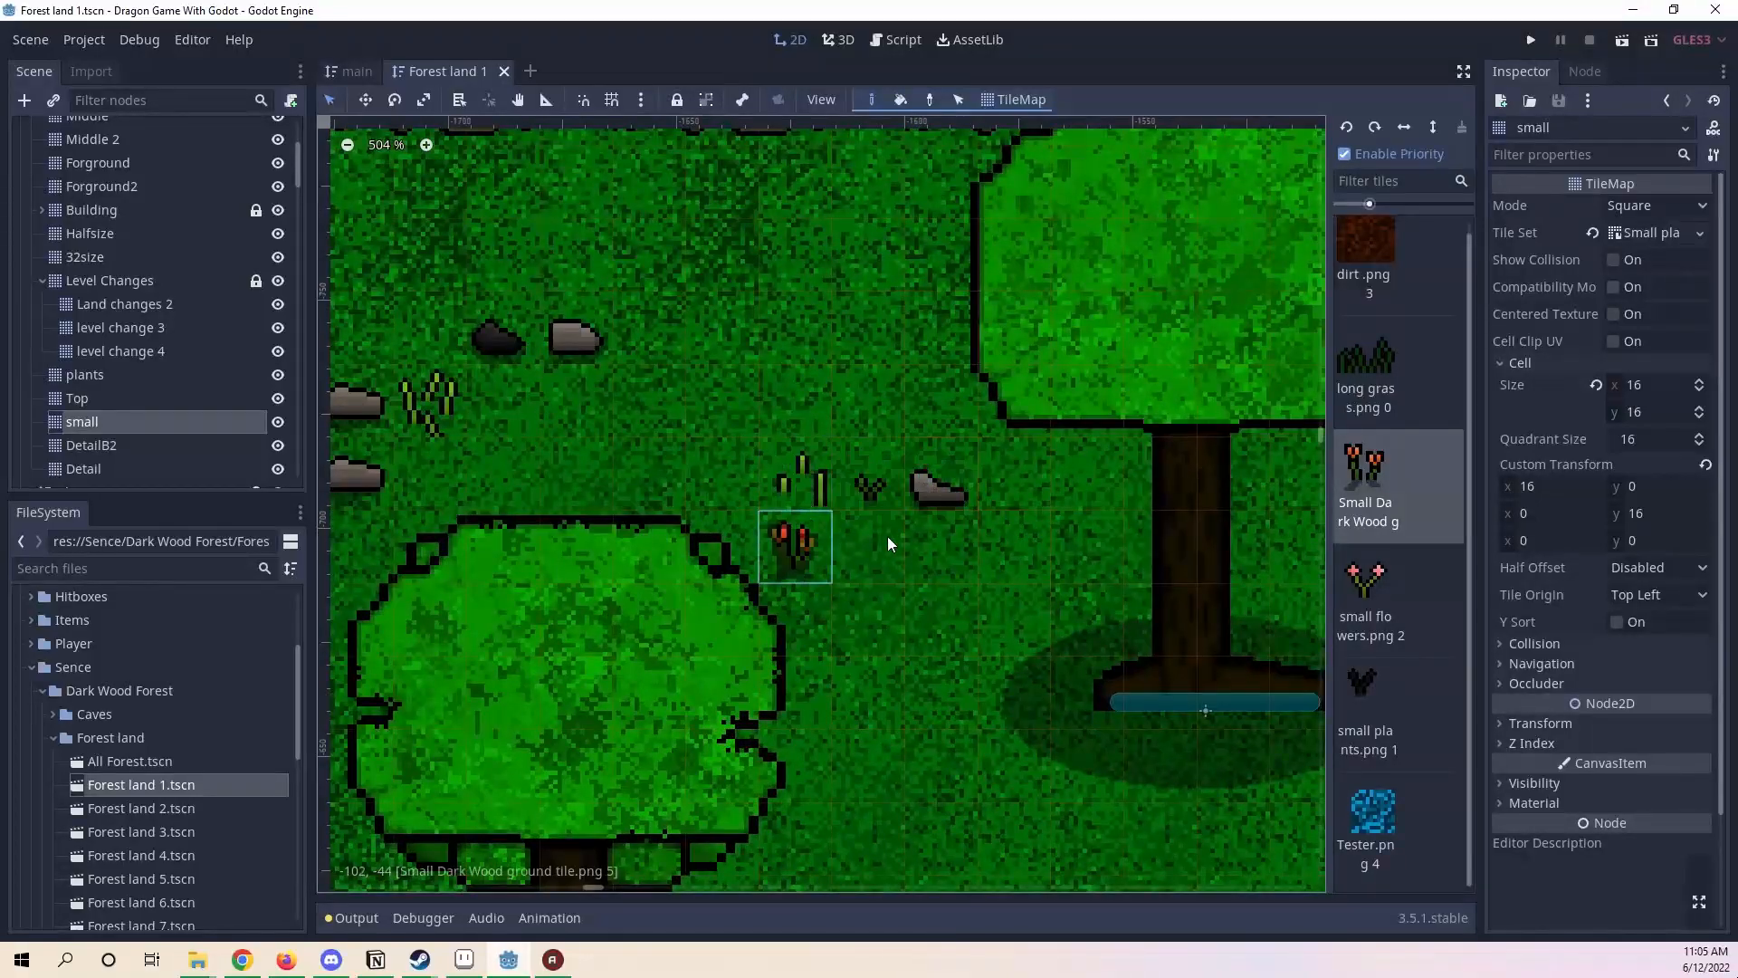
mouse_move(891, 627)
mouse_down()
mouse_move(827, 596)
mouse_move(951, 579)
mouse_up()
drag(870, 541, 995, 520)
middle_drag(829, 227, 1186, 522)
drag(1195, 501, 949, 516)
scroll(1028, 549, down, 1)
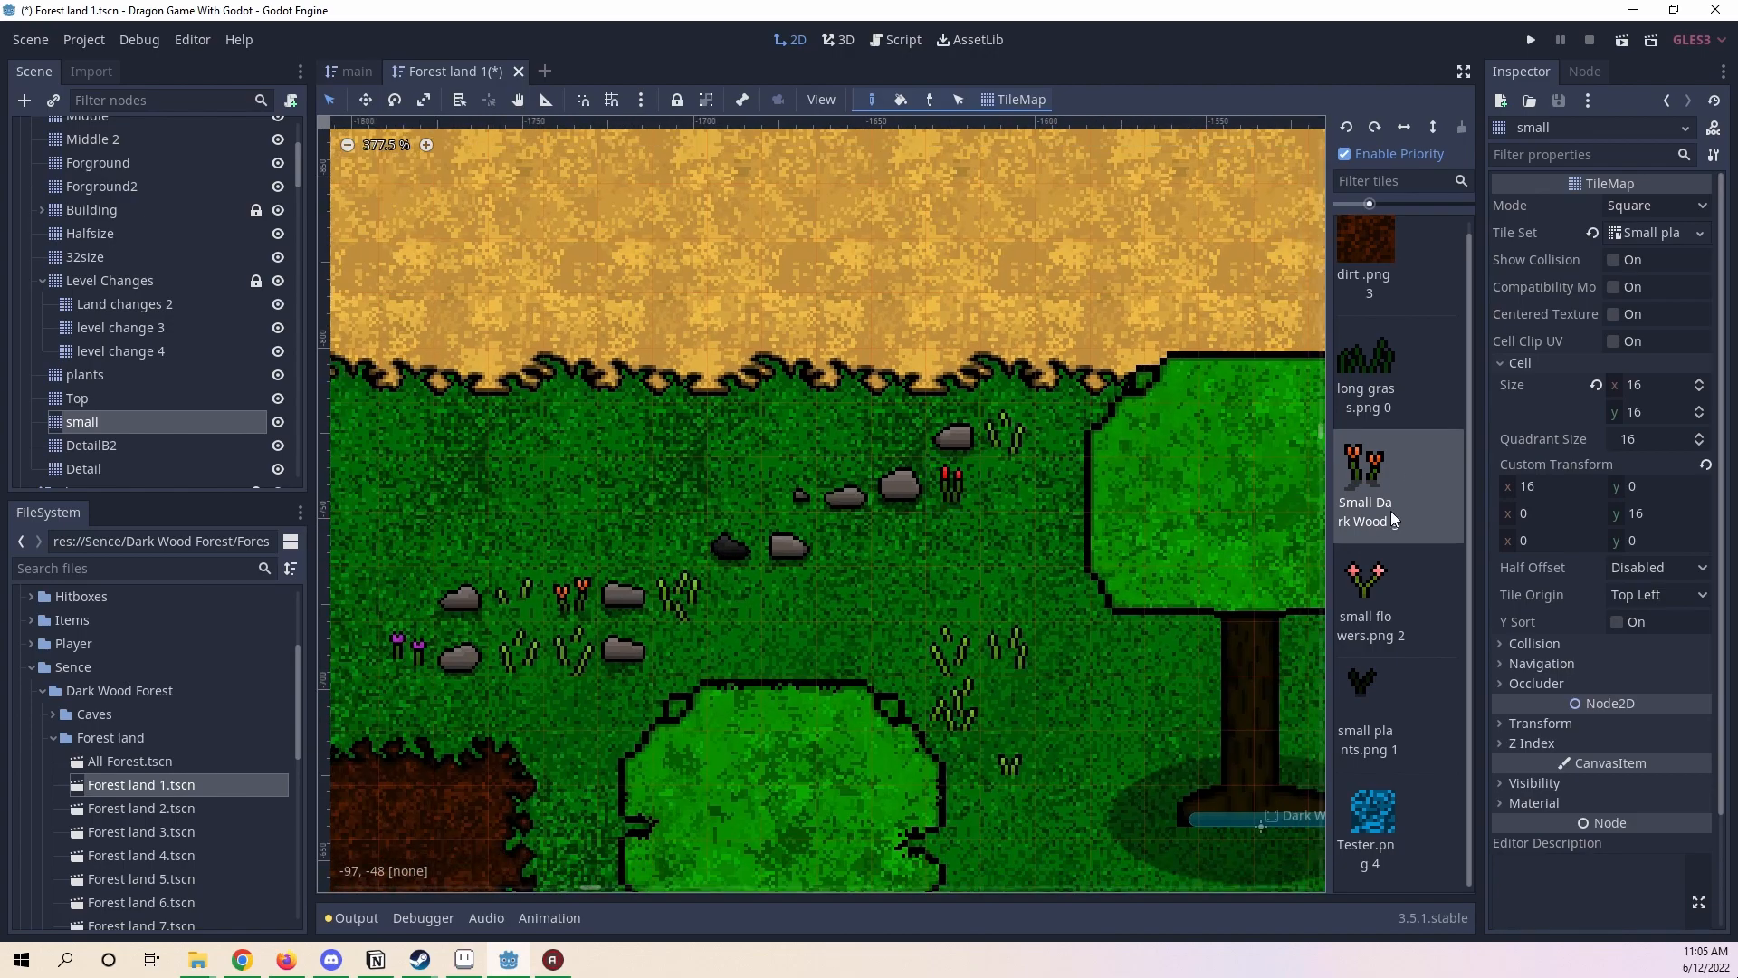
- Paint random plant and rock tiles in the grass beside the tree just below the large grey boulder
middle_drag(571, 485, 1069, 460)
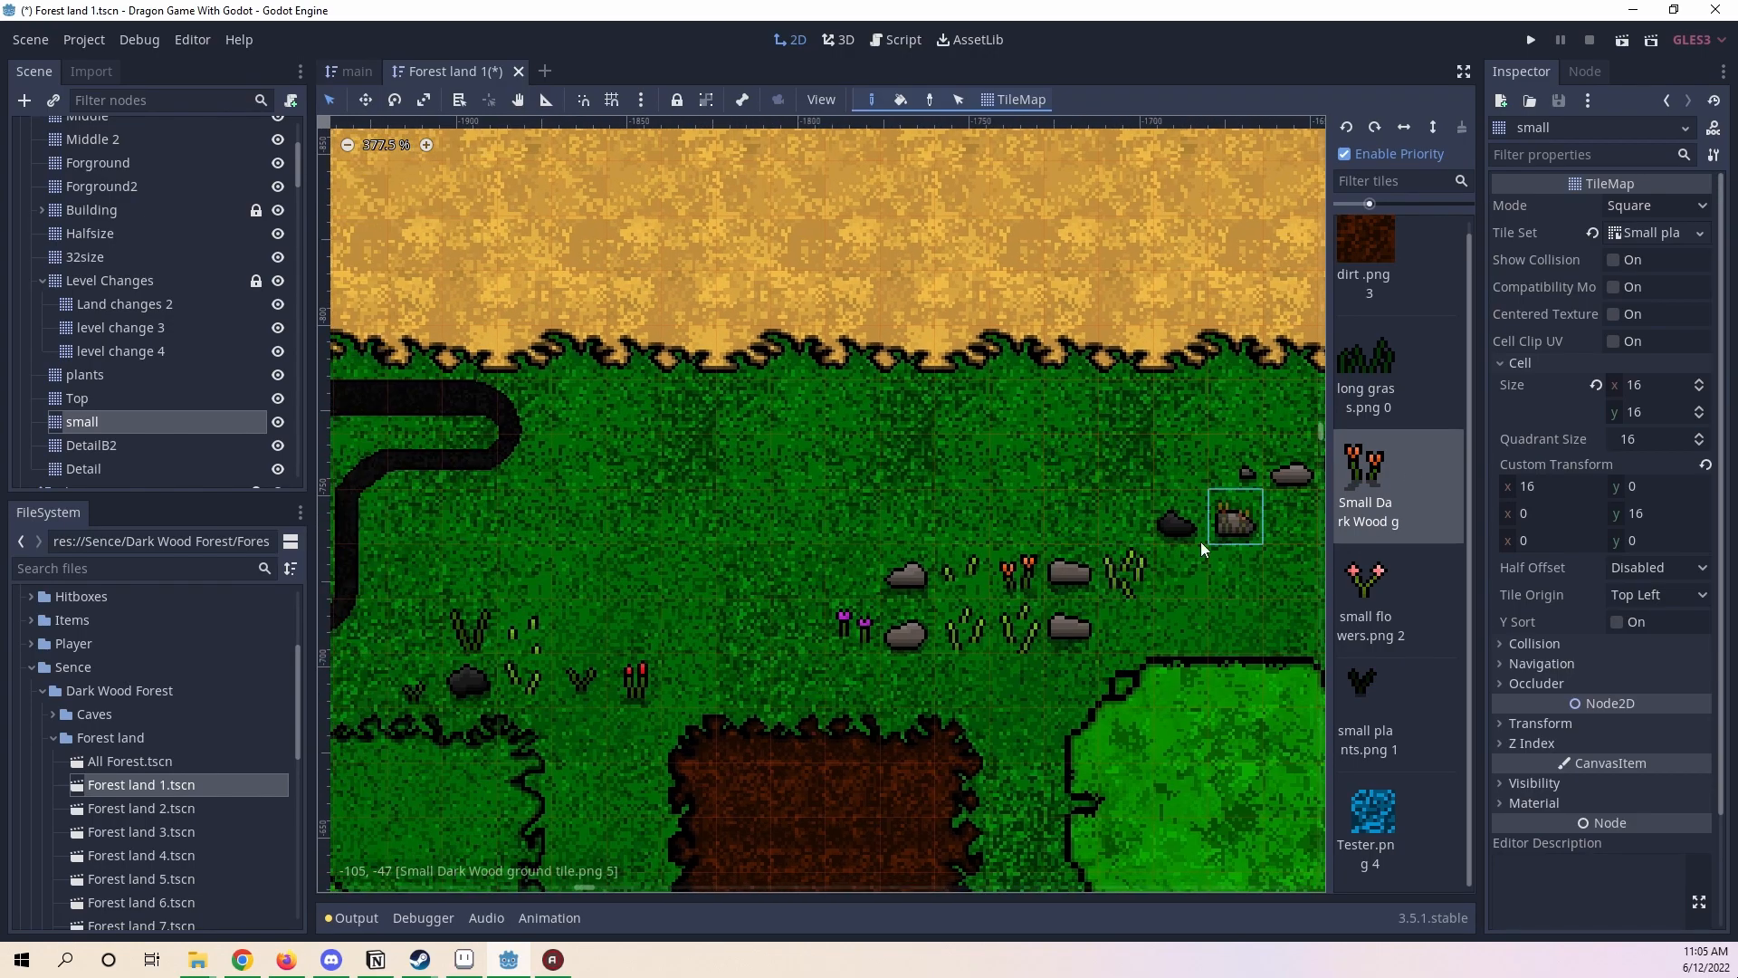
middle_drag(1208, 536, 979, 493)
scroll(980, 492, down, 5)
middle_drag(826, 479, 1213, 464)
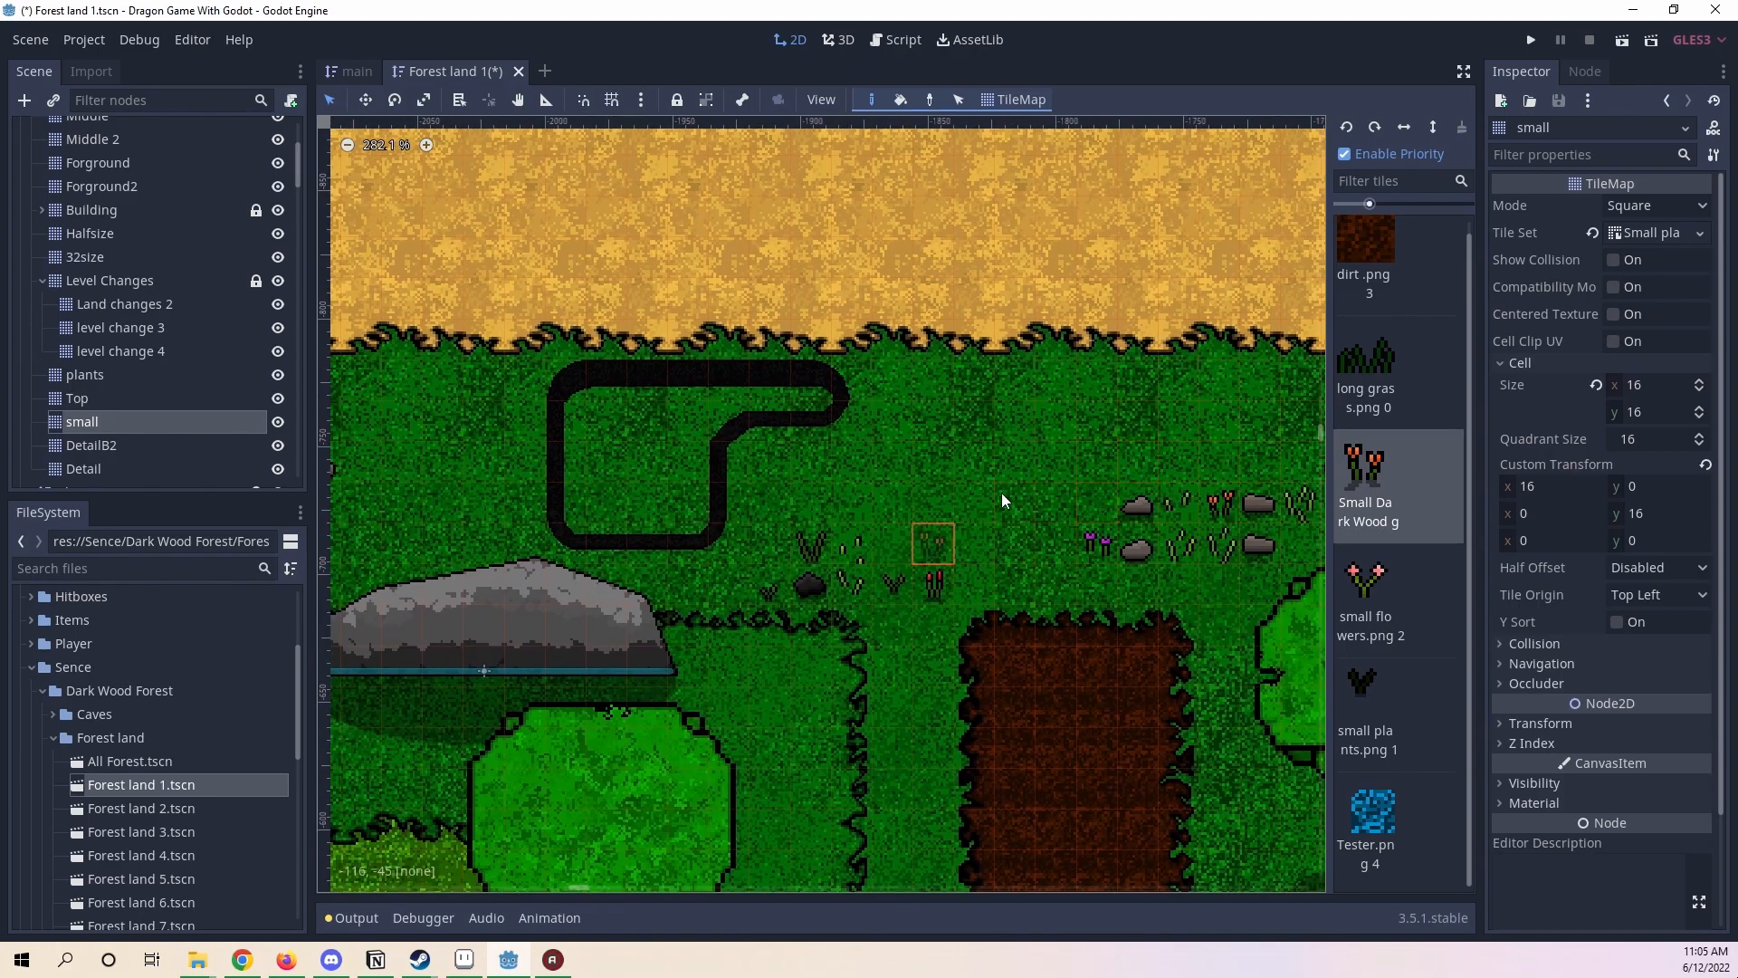
middle_drag(982, 506, 1113, 464)
scroll(1028, 623, up, 6)
scroll(1087, 458, up, 6)
middle_drag(932, 637, 1028, 456)
mouse_move(1028, 456)
mouse_down()
mouse_move(988, 511)
mouse_move(1025, 539)
mouse_up()
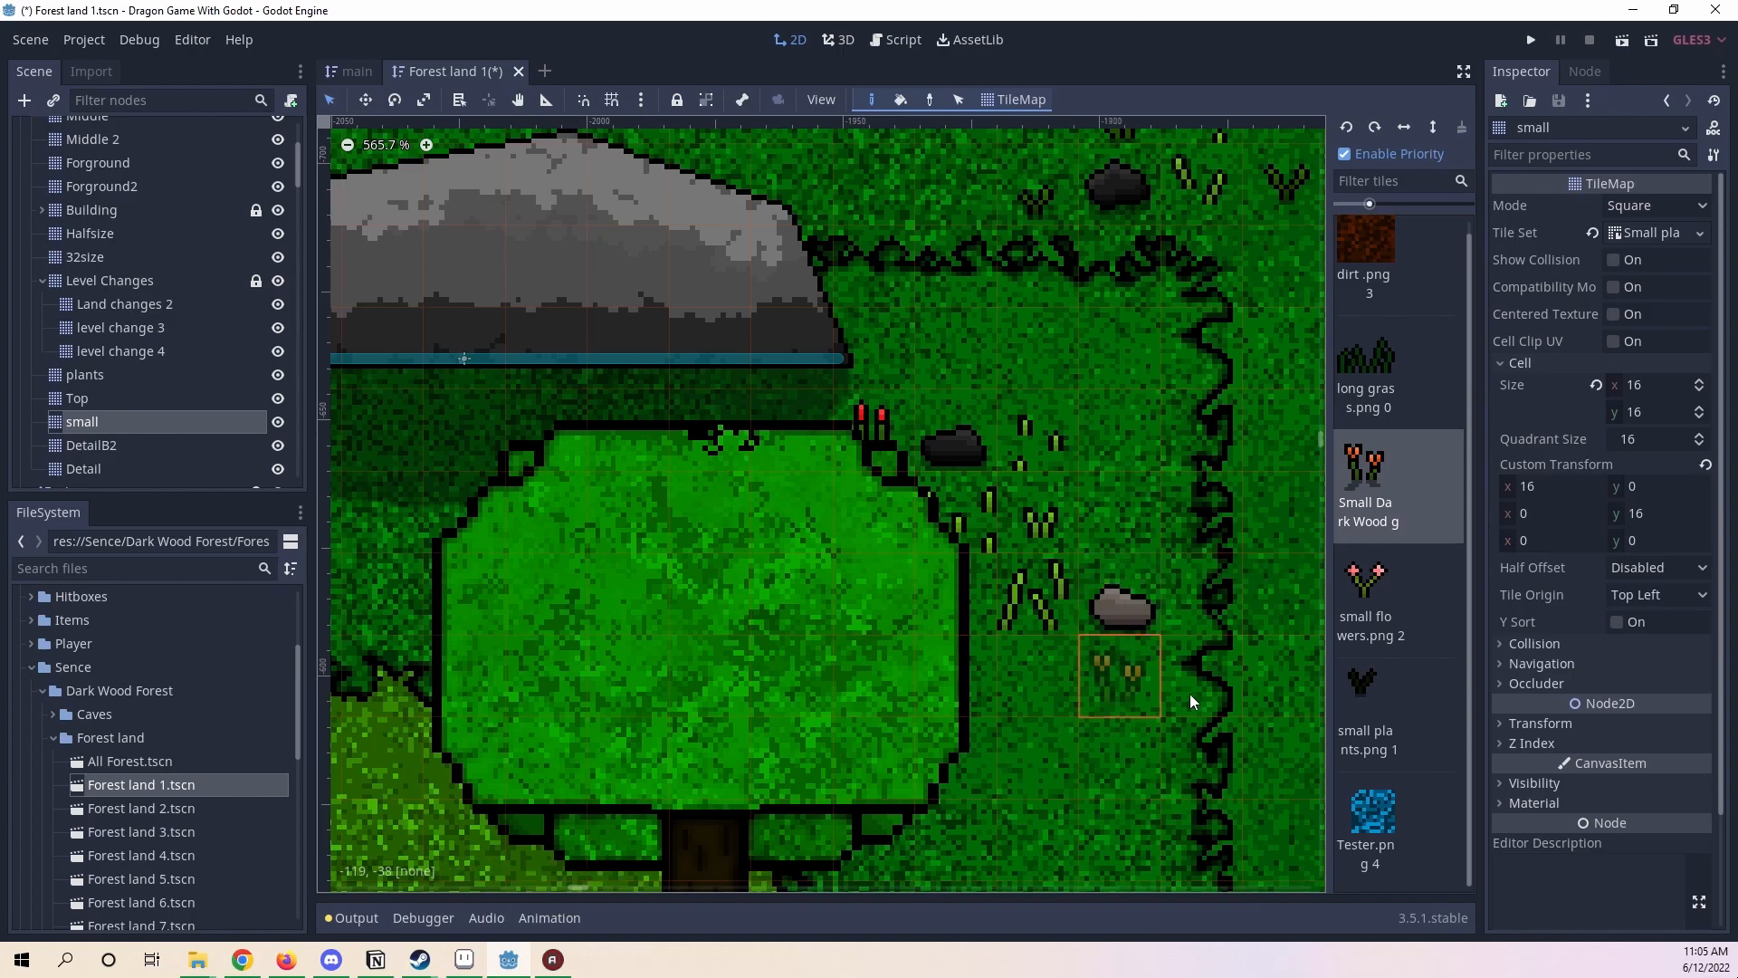
- Scatter more random plant and rock tiles over the grass areas west of the boulder
scroll(963, 514, down, 7)
middle_drag(543, 460, 614, 531)
scroll(1066, 489, up, 5)
scroll(614, 531, down, 4)
drag(713, 510, 846, 551)
middle_drag(709, 484, 1079, 514)
scroll(945, 479, up, 7)
drag(987, 478, 833, 502)
- Paint a cluster of random rocks and plants between the tree near the sand edge and the leafy bush-topped tree
scroll(960, 526, down, 6)
middle_drag(514, 384, 1000, 435)
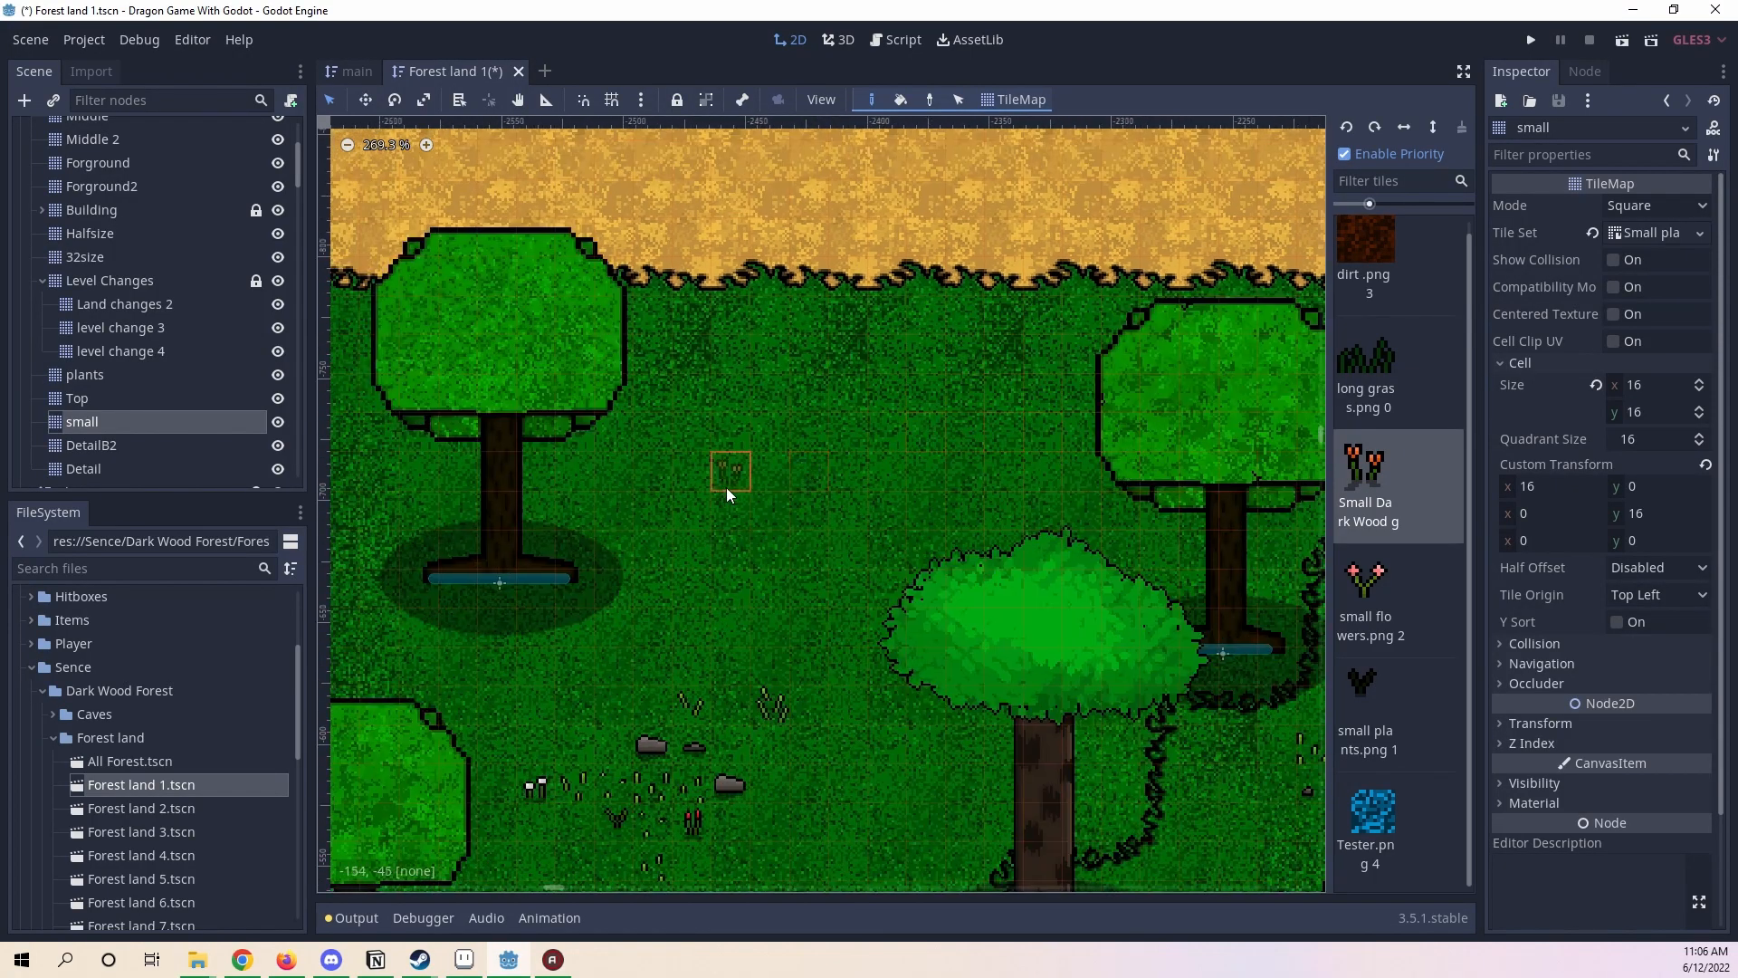
middle_drag(725, 489, 879, 444)
scroll(879, 444, up, 2)
- Disable Enable Priority and choose the yellow flower tile from the Small Dark Wood ground tile set
click(1380, 153)
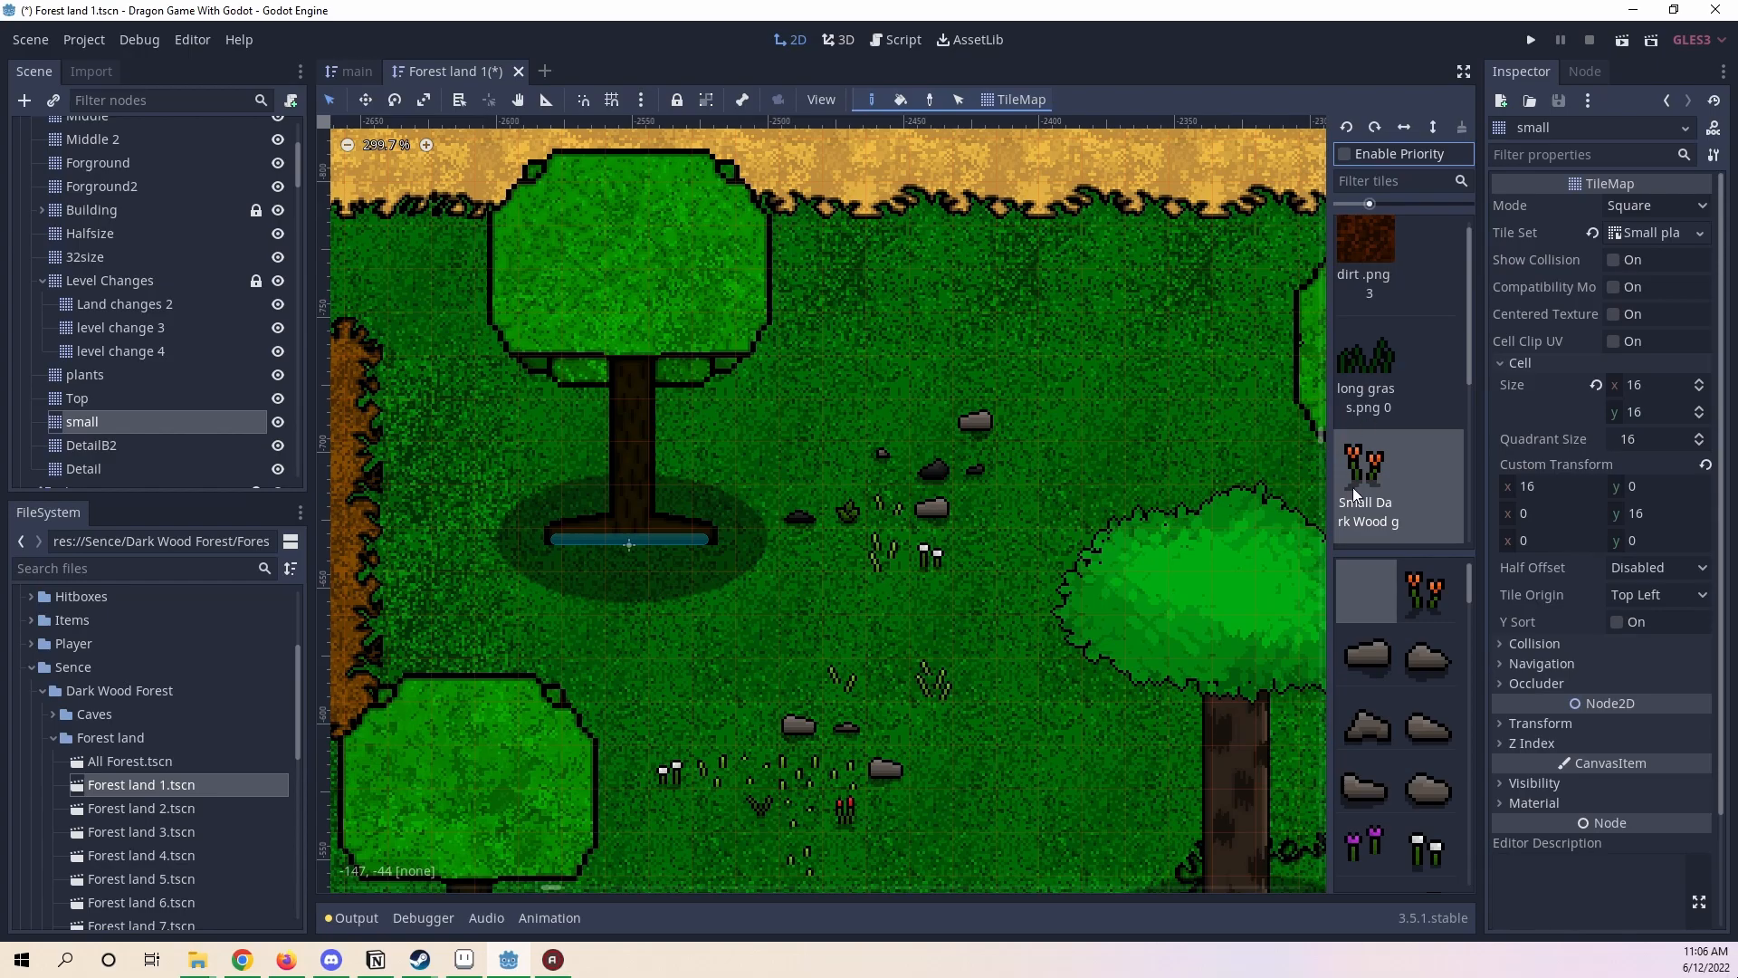
scroll(1353, 487, down, 3)
scroll(1385, 725, up, 2)
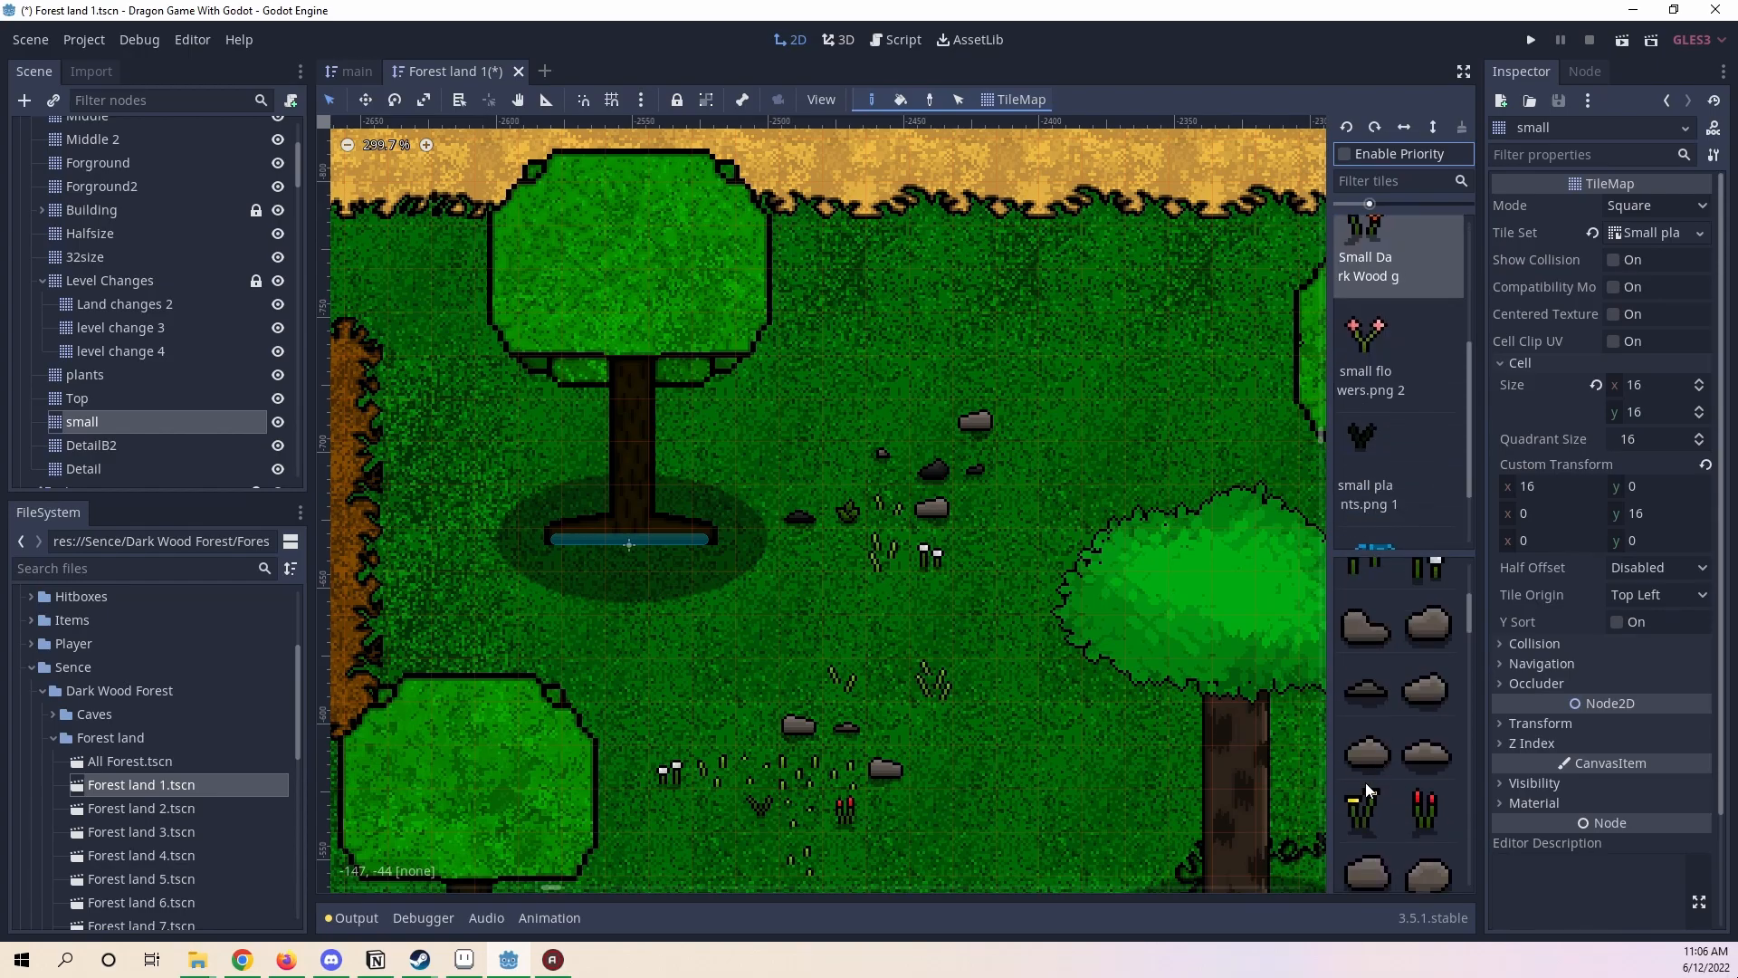
click(1366, 797)
- Place individual yellow flower tiles around the tree below the sand edge
scroll(1127, 462, up, 3)
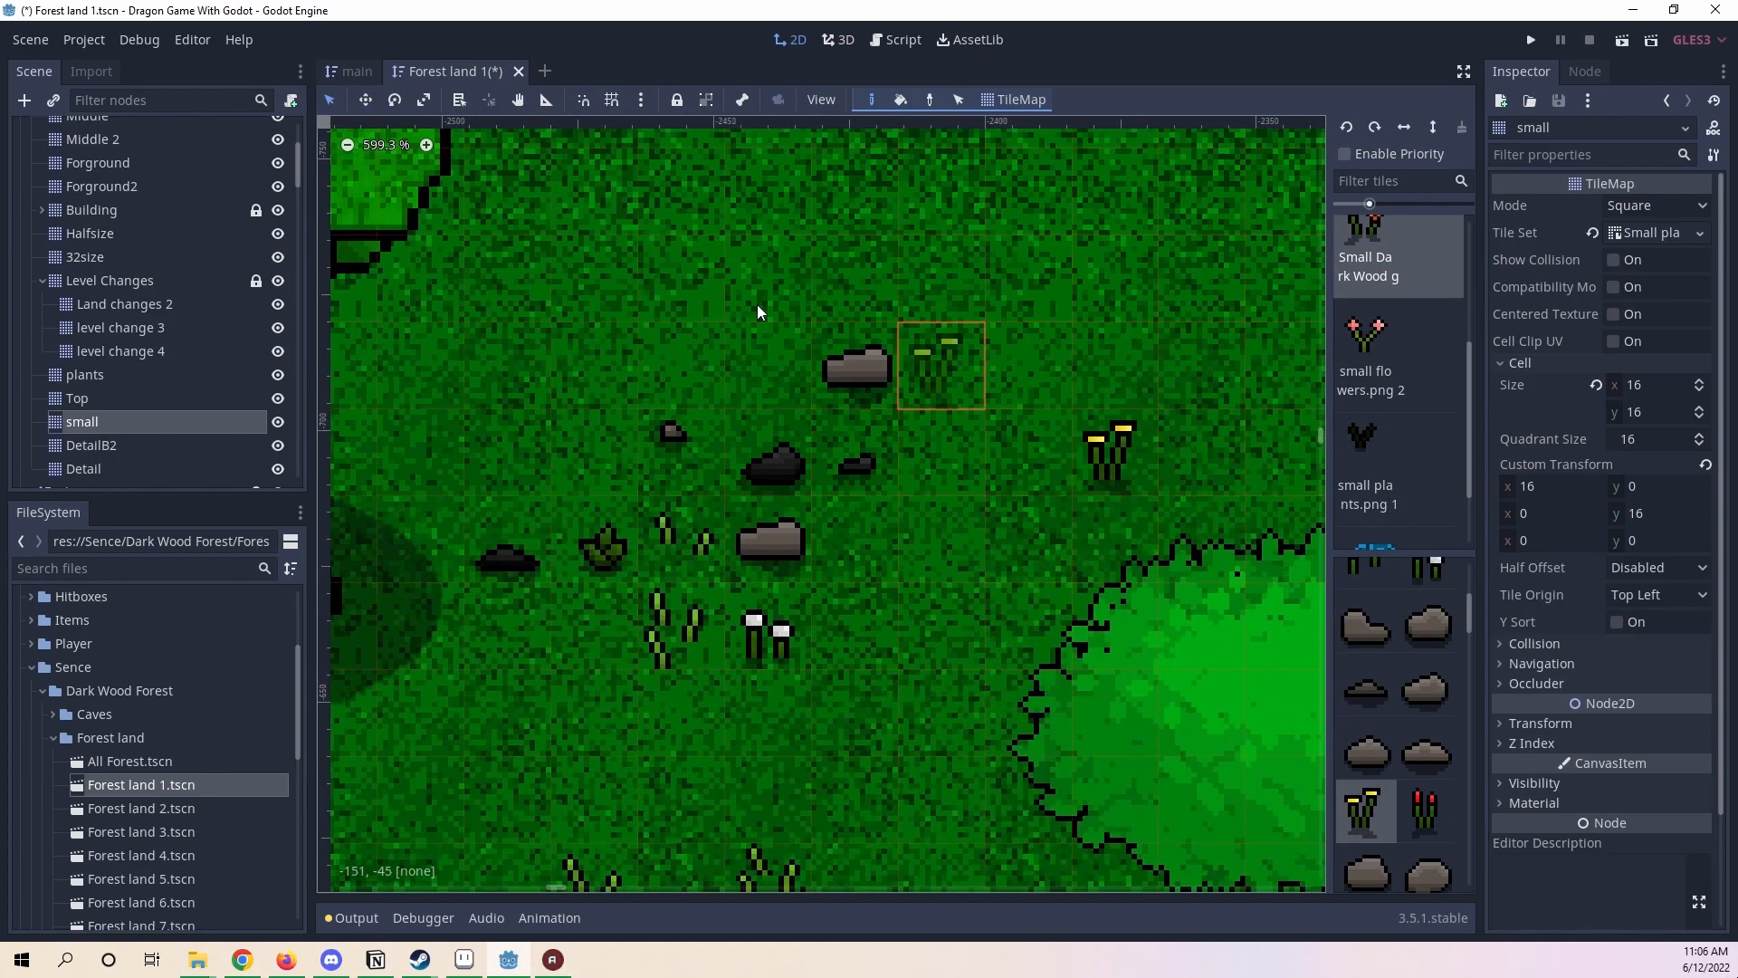
middle_drag(697, 311, 1176, 396)
middle_drag(602, 492, 1177, 417)
scroll(1086, 435, down, 4)
click(930, 453)
click(998, 654)
click(891, 715)
- Place two different rounded grey rock tiles in the grass just below the sand edge, east of the tree
middle_drag(1268, 507, 434, 745)
scroll(1439, 684, down, 5)
click(1451, 680)
click(979, 474)
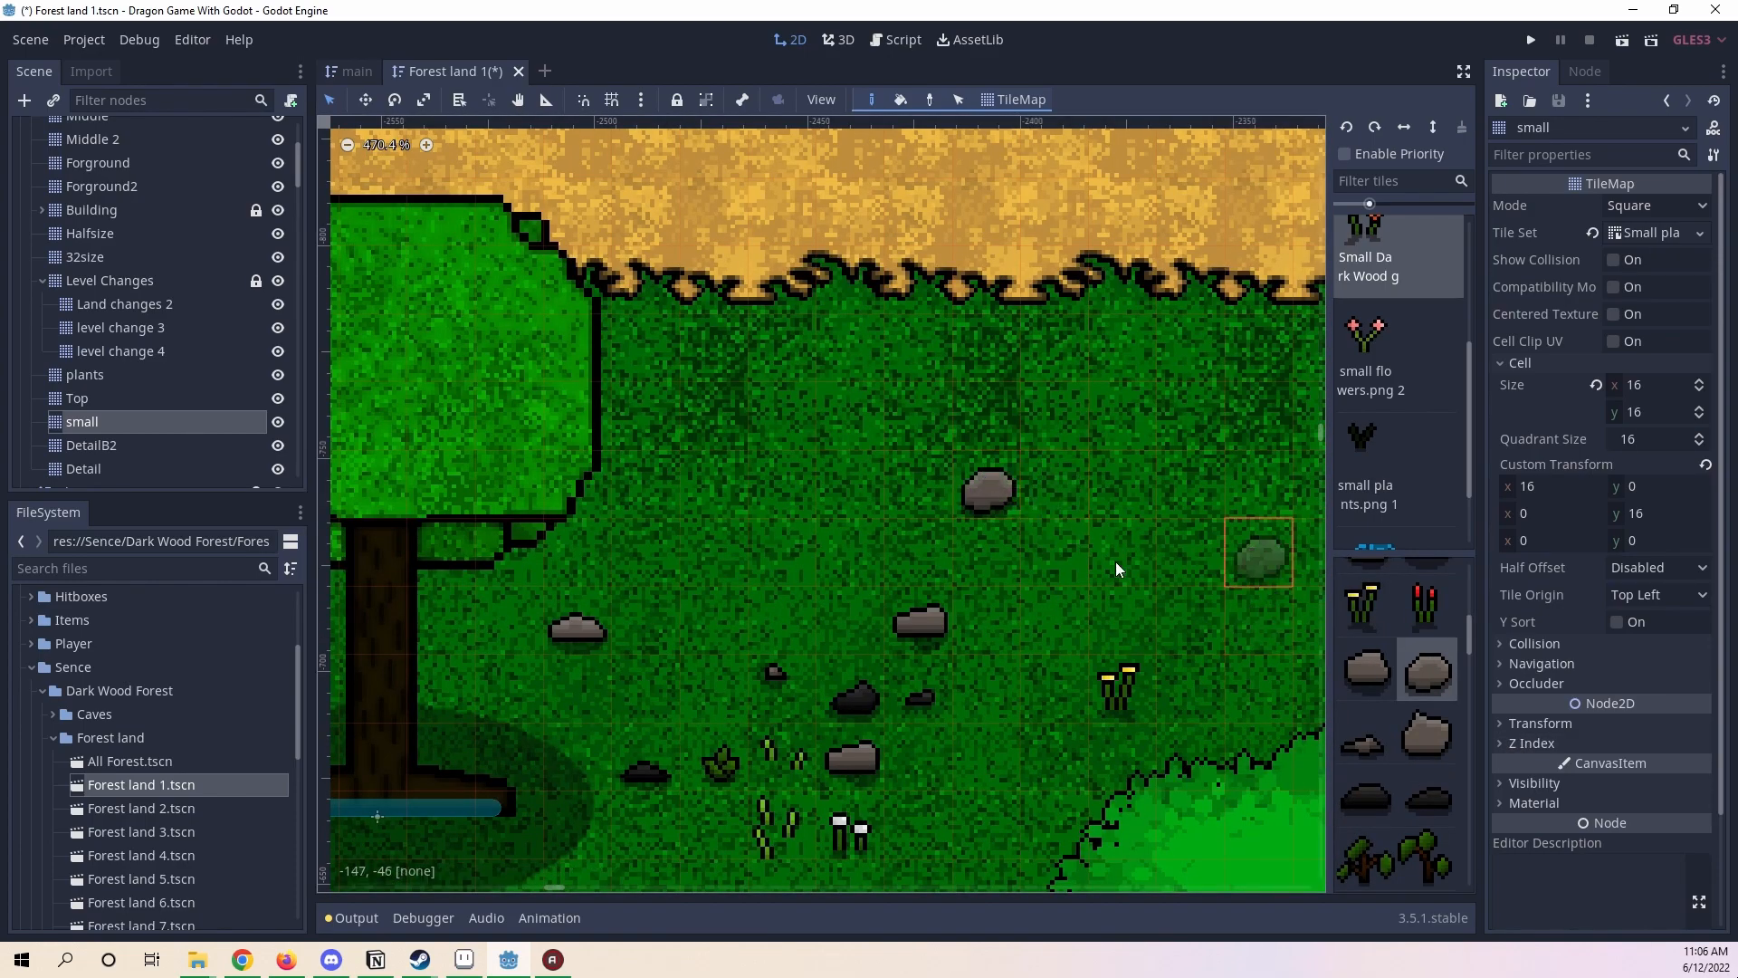
click(1403, 740)
click(1342, 674)
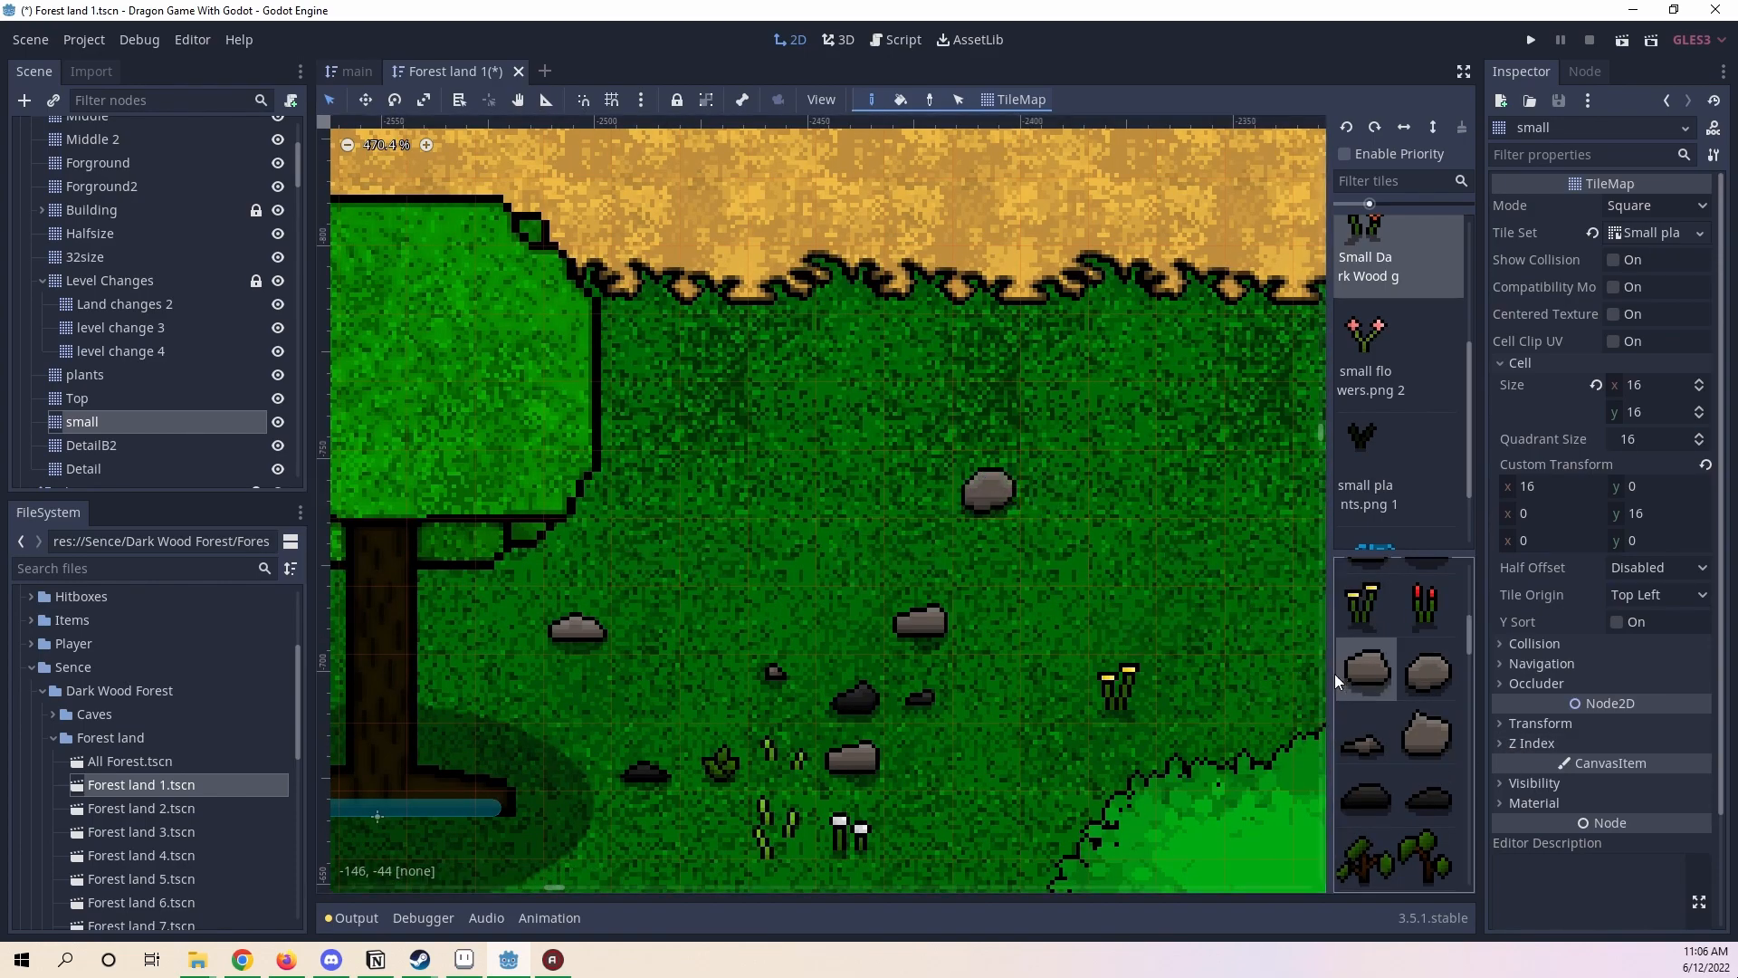
click(717, 480)
- Choose another flat grey rock tile and place it in the grass near the leafy bush-topped tree
scroll(971, 371, down, 2)
scroll(1461, 634, down, 3)
click(1425, 701)
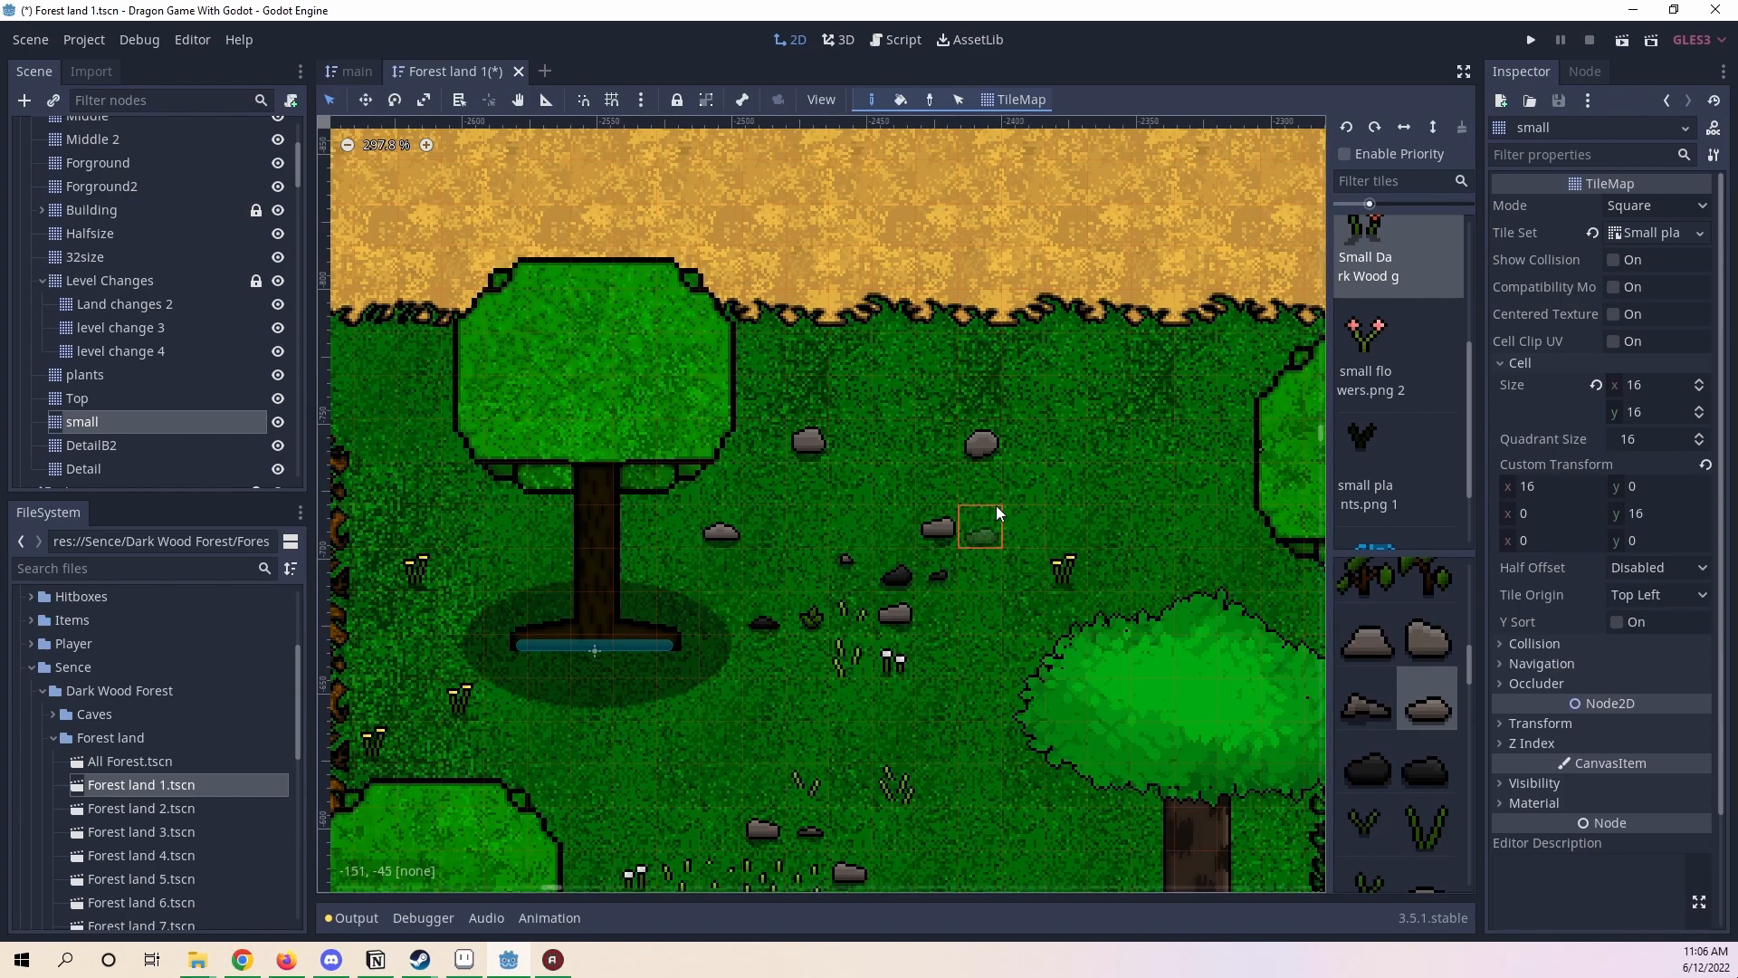
- Choose a small grass tile and place it just below the dark vine border
scroll(995, 505, up, 2)
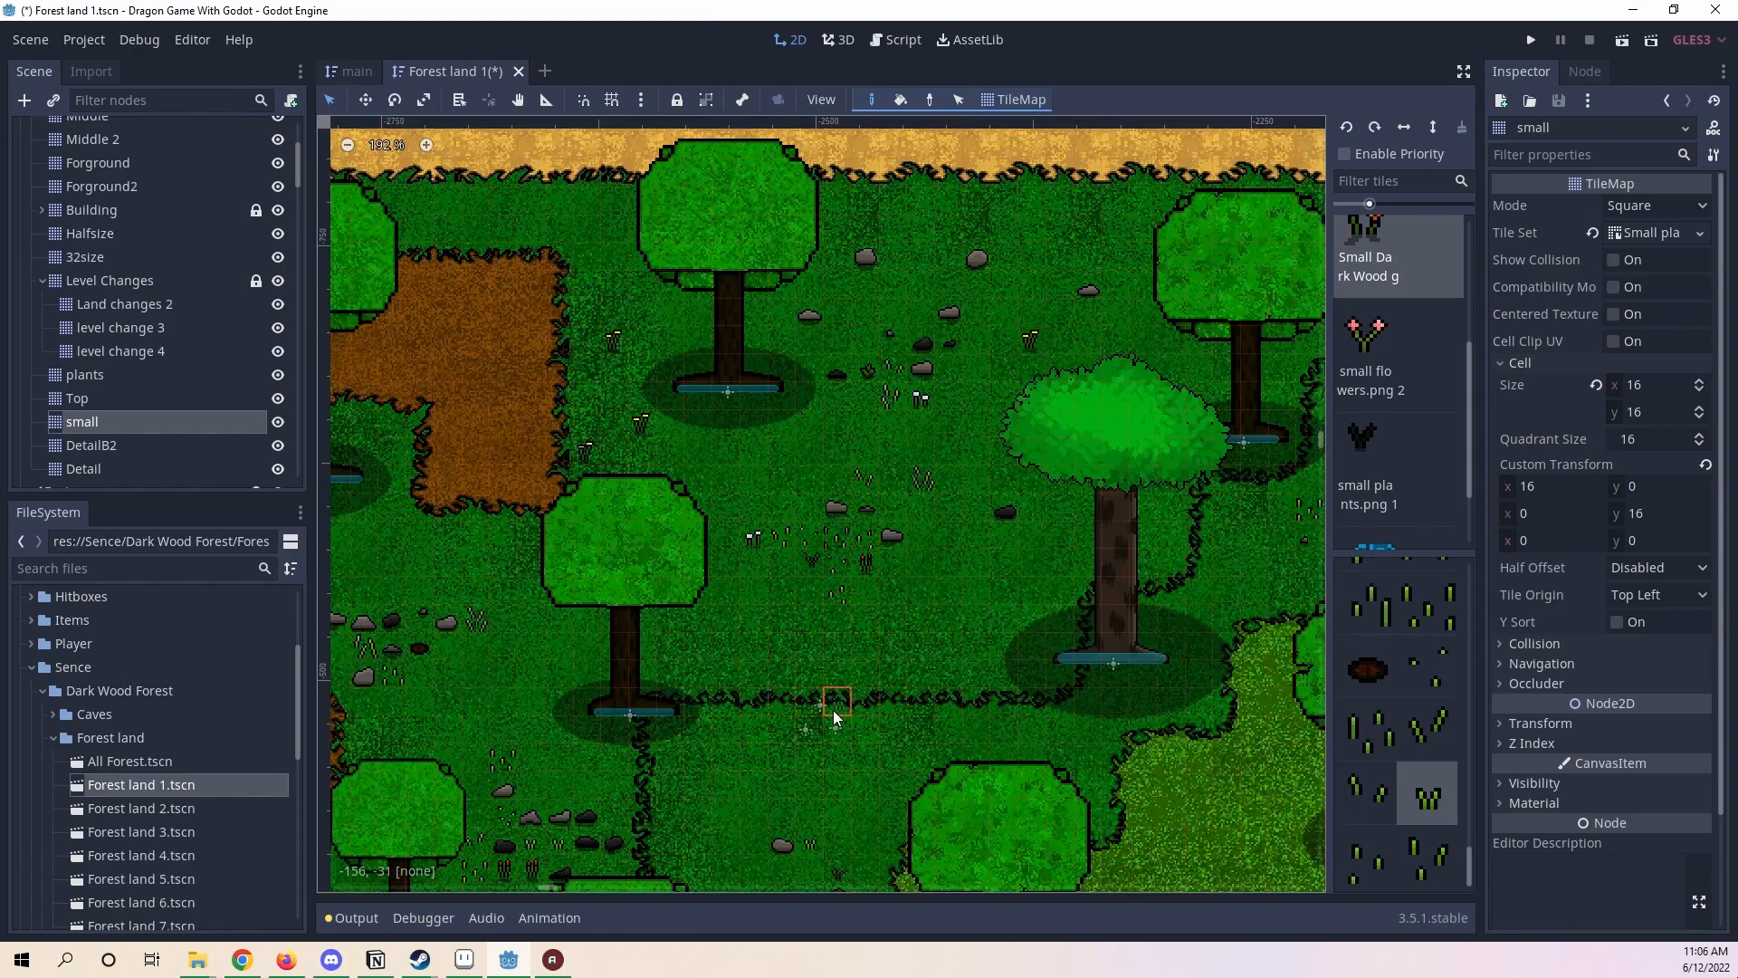
scroll(820, 690, down, 1)
middle_drag(870, 695, 979, 633)
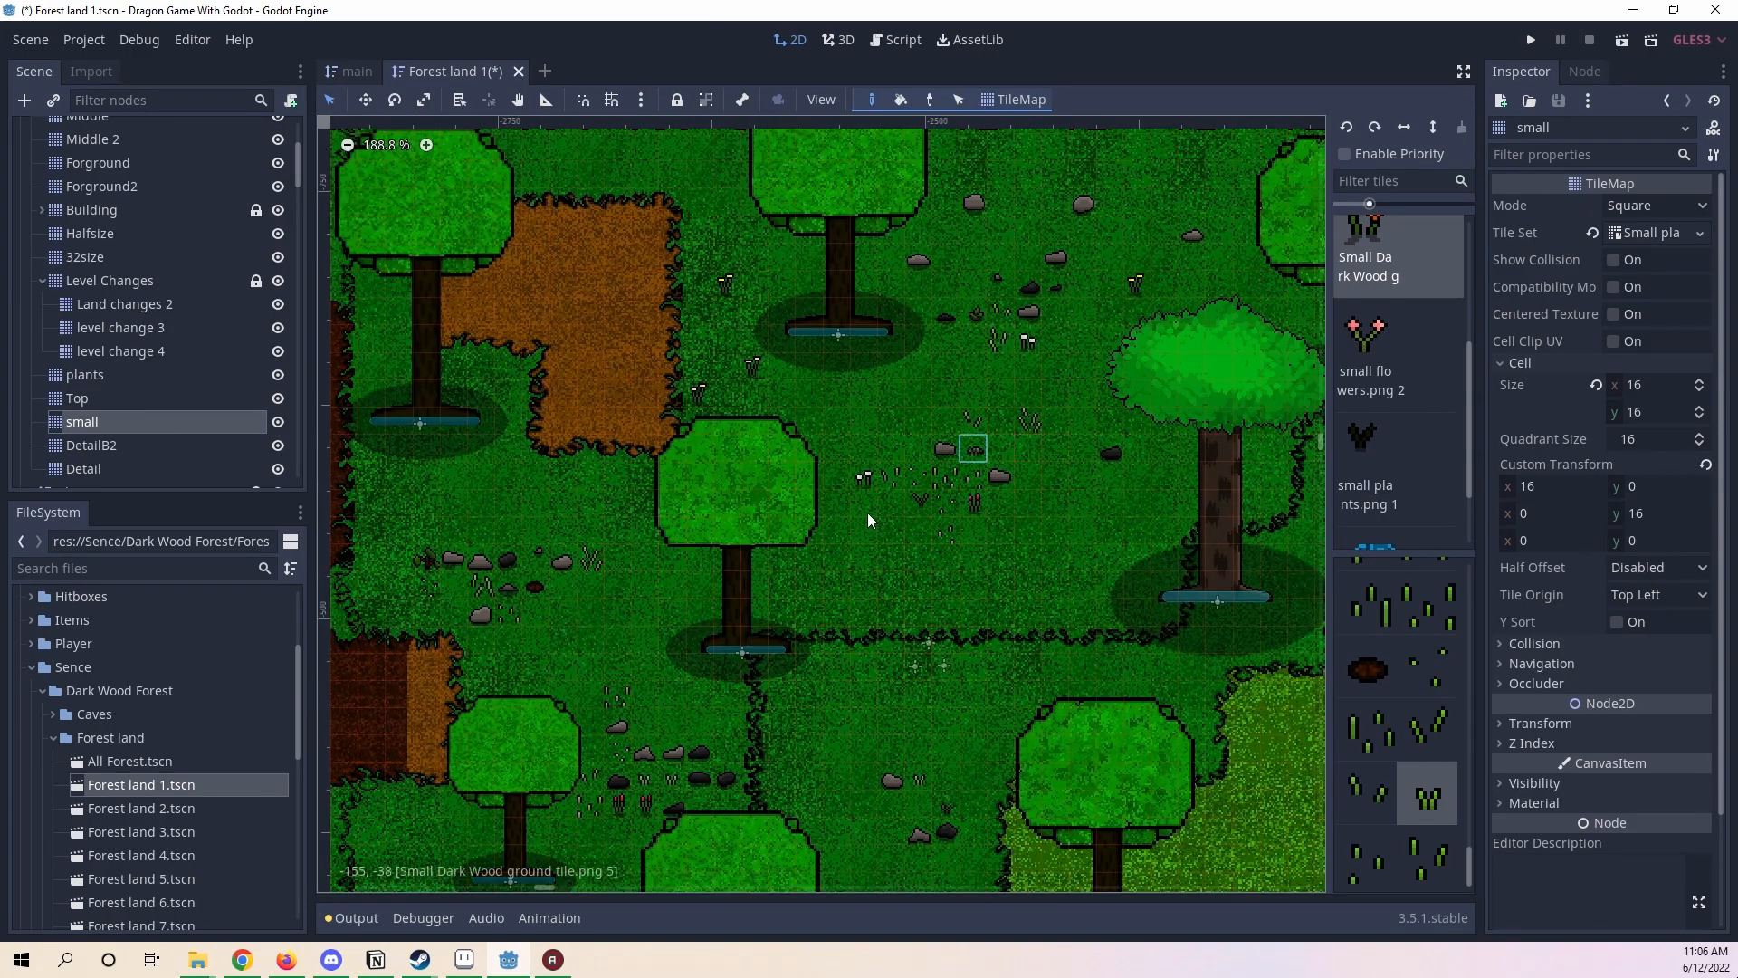
middle_drag(867, 514, 790, 600)
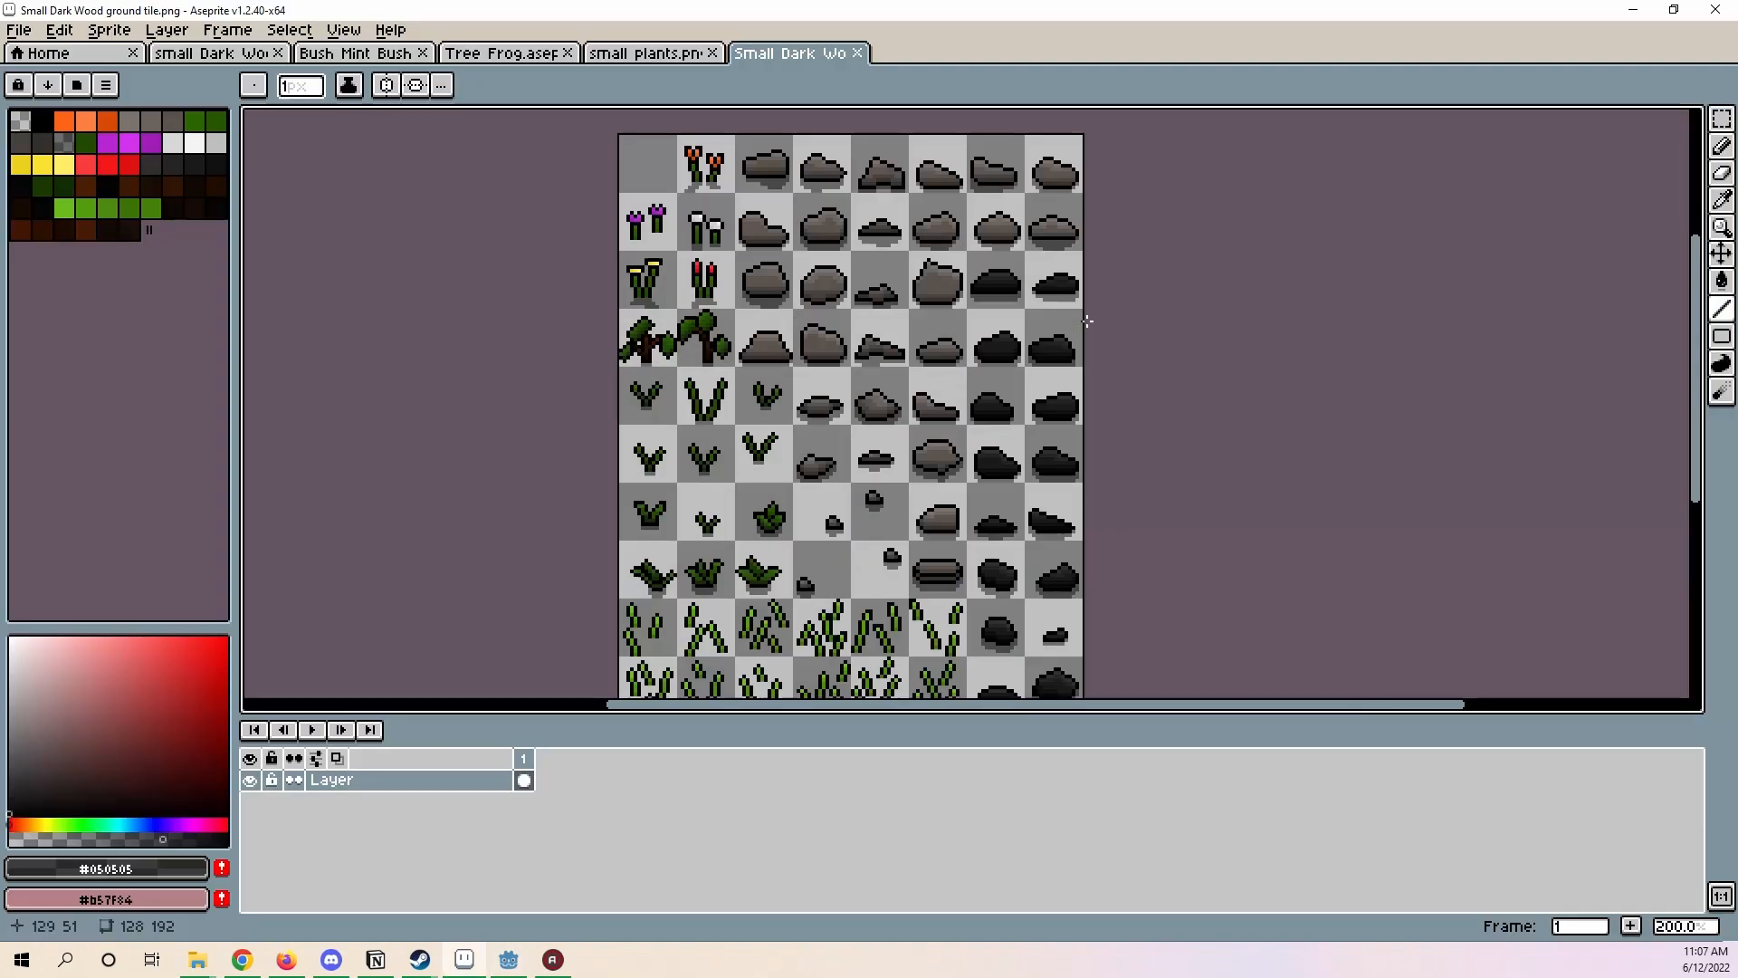
- Switch to Aseprite and examine the rocks and plants on the Small Dark Wood ground tile.png sheet
middle_drag(922, 324, 905, 255)
scroll(973, 265, down, 1)
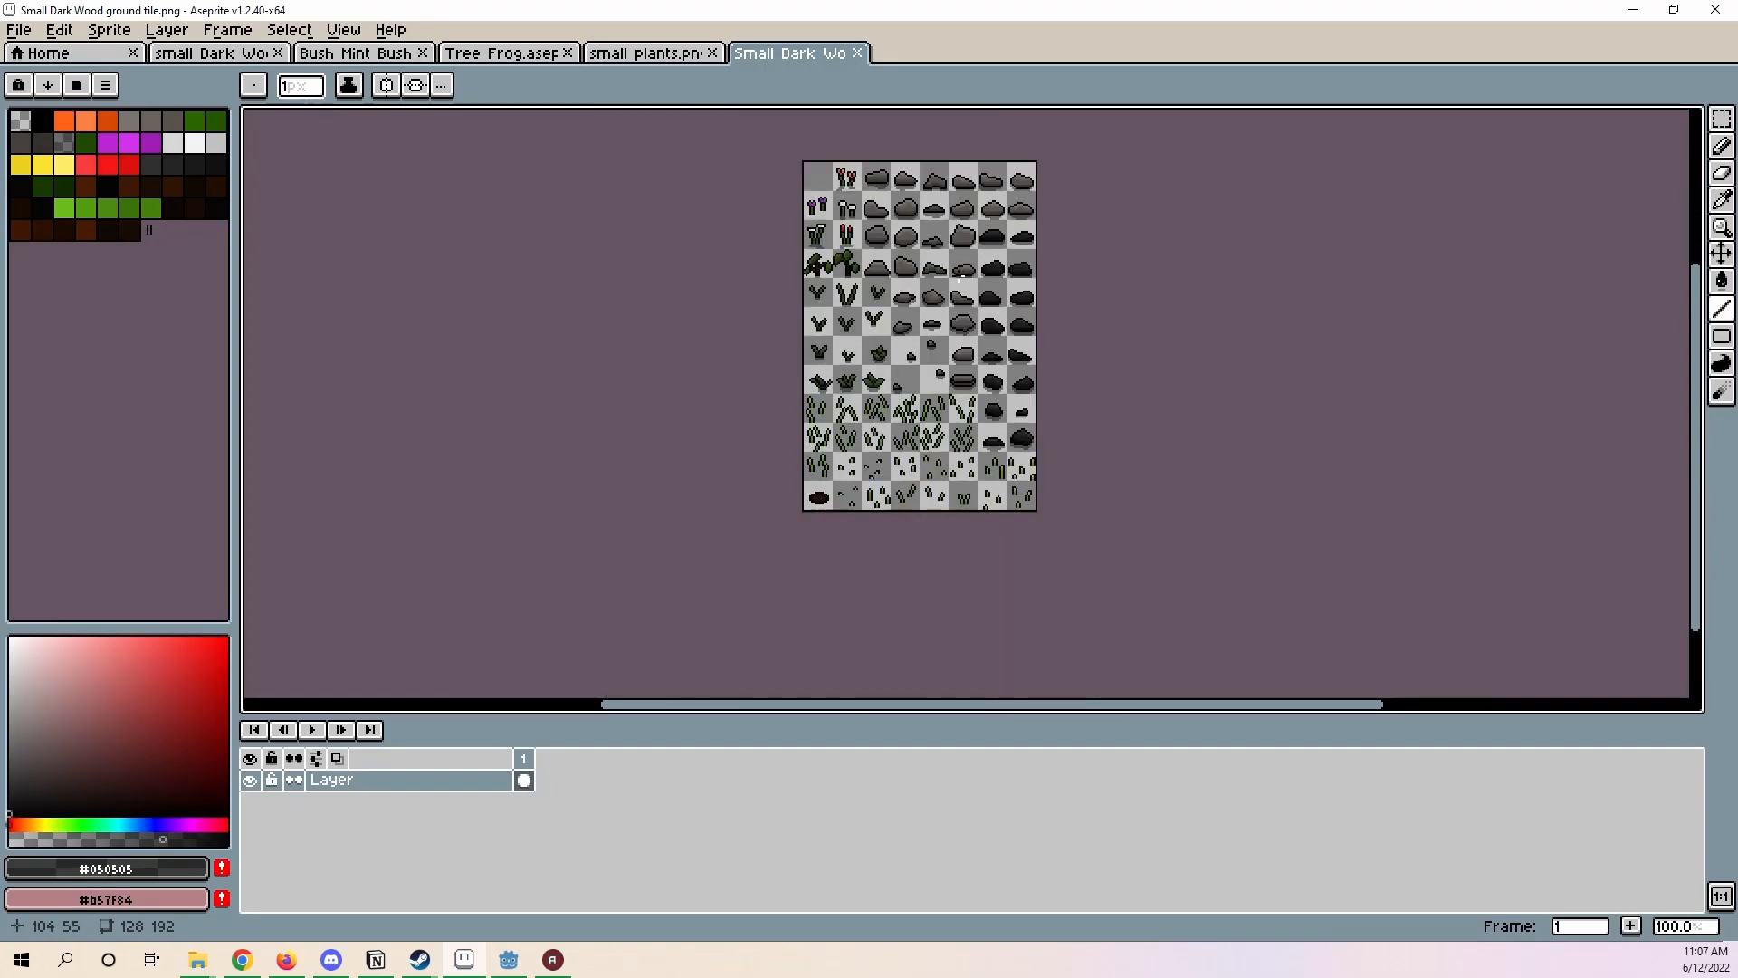
middle_drag(818, 291, 904, 276)
scroll(907, 498, down, 1)
scroll(1218, 507, up, 3)
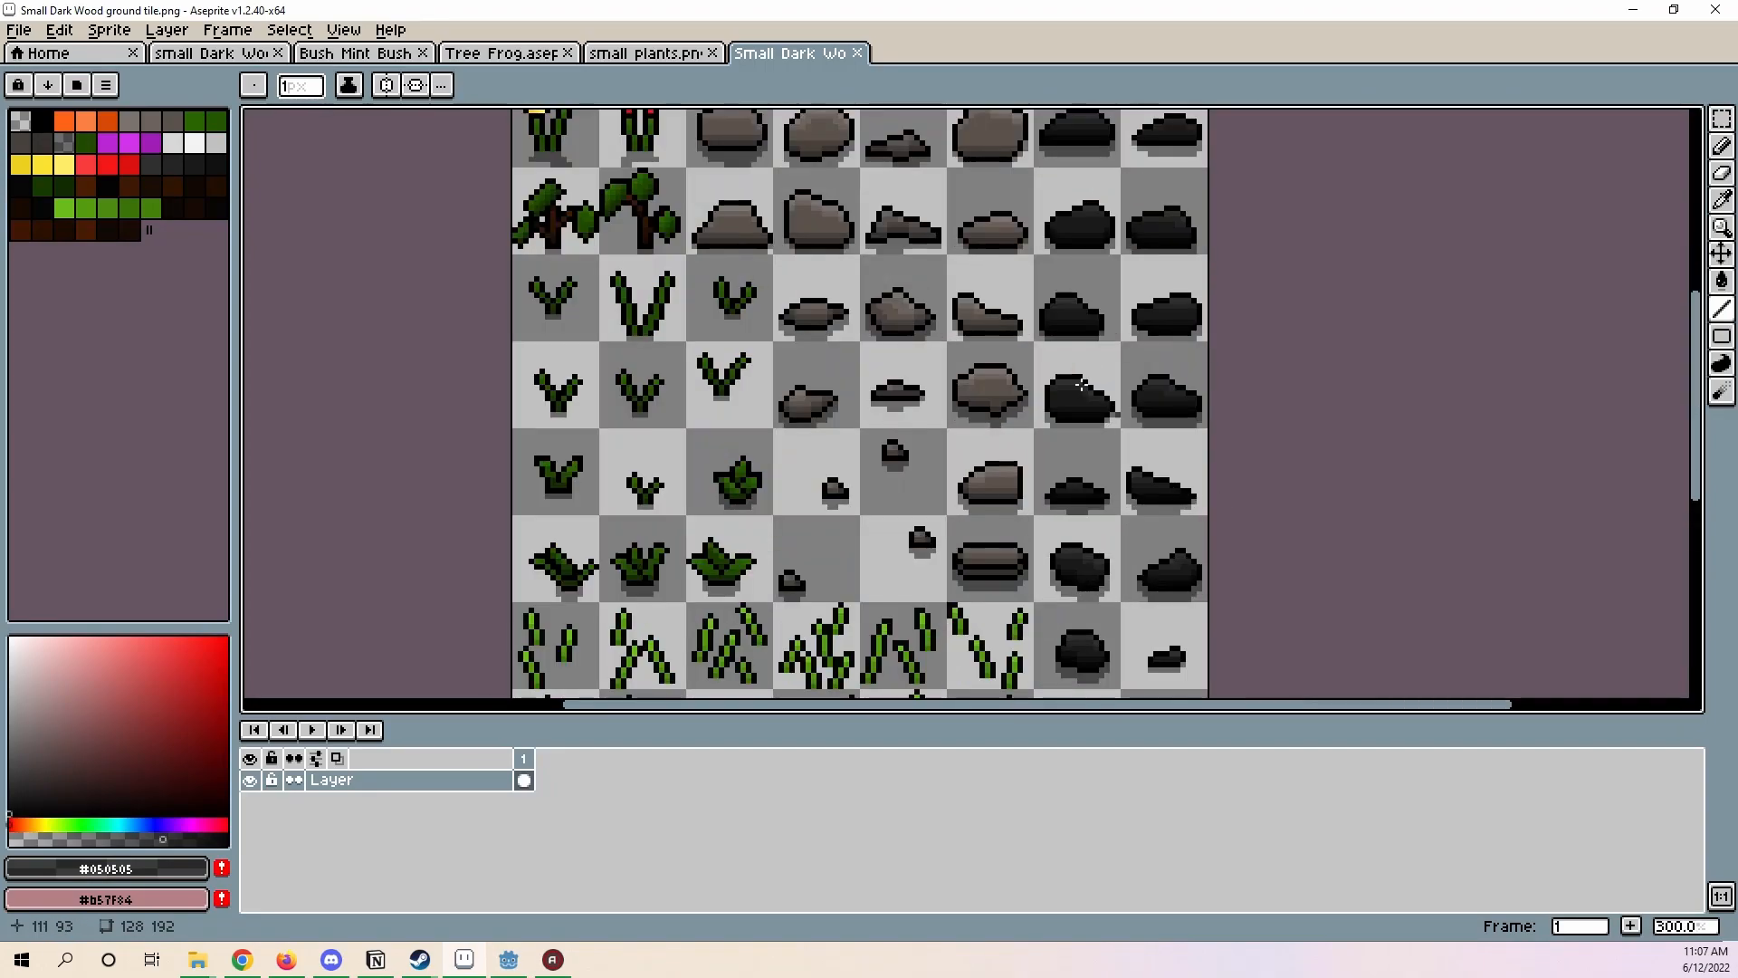
scroll(1207, 517, down, 2)
scroll(905, 359, up, 3)
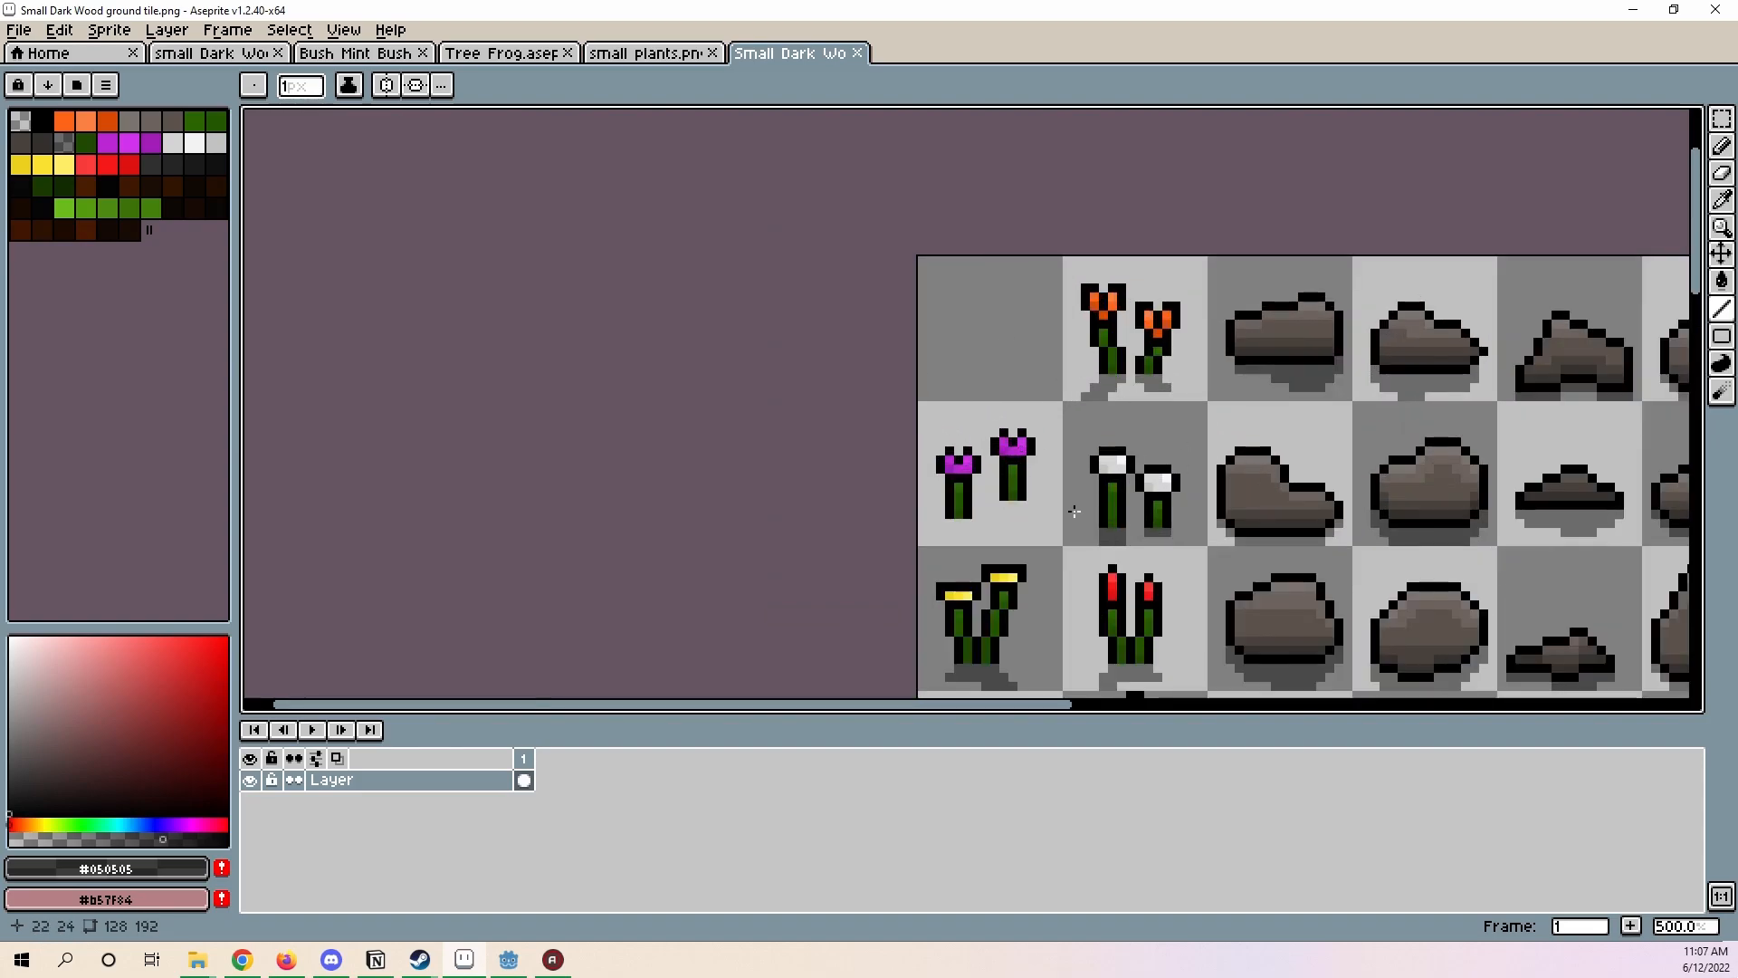
- Sample the grey shadow colour under the white flowers and draw shadow lines at the base of the flowers with the Line tool
scroll(965, 513, up, 4)
middle_drag(1323, 516, 1009, 326)
scroll(1024, 336, down, 2)
key(i)
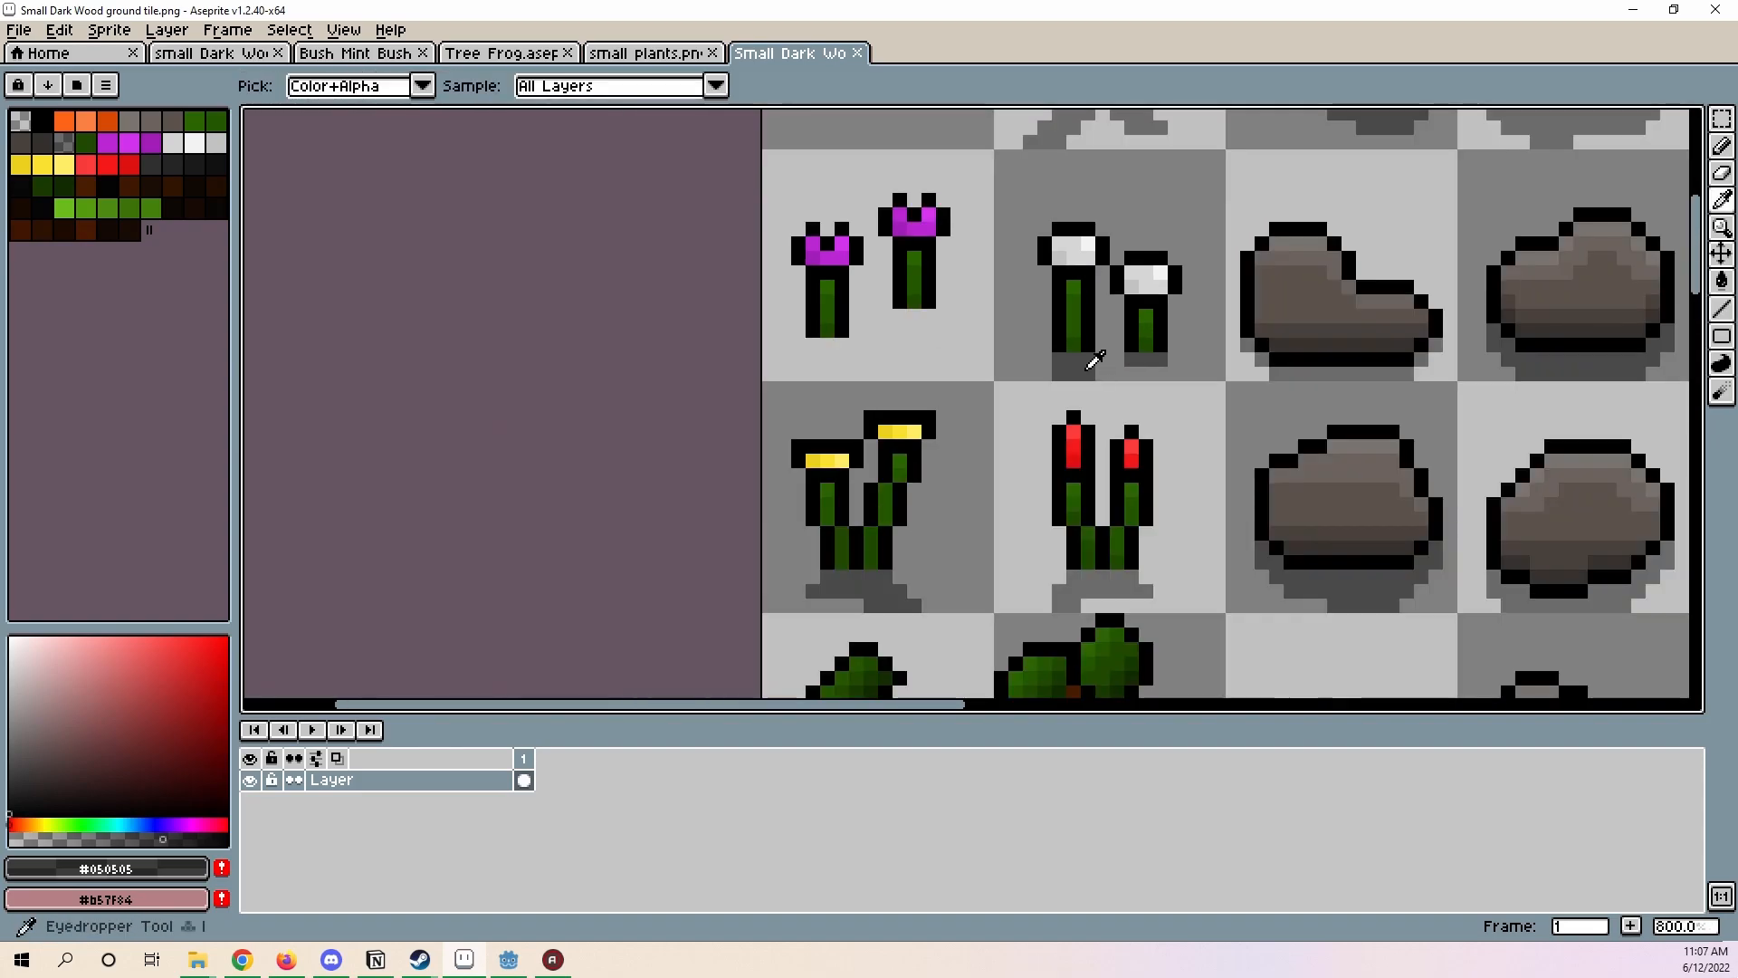
click(1074, 363)
scroll(887, 295, up, 4)
key(l)
drag(936, 381, 1053, 380)
drag(1030, 448, 935, 443)
middle_drag(935, 443, 1089, 433)
drag(857, 489, 738, 496)
scroll(744, 570, down, 2)
scroll(744, 571, down, 2)
scroll(745, 570, up, 3)
scroll(851, 344, down, 8)
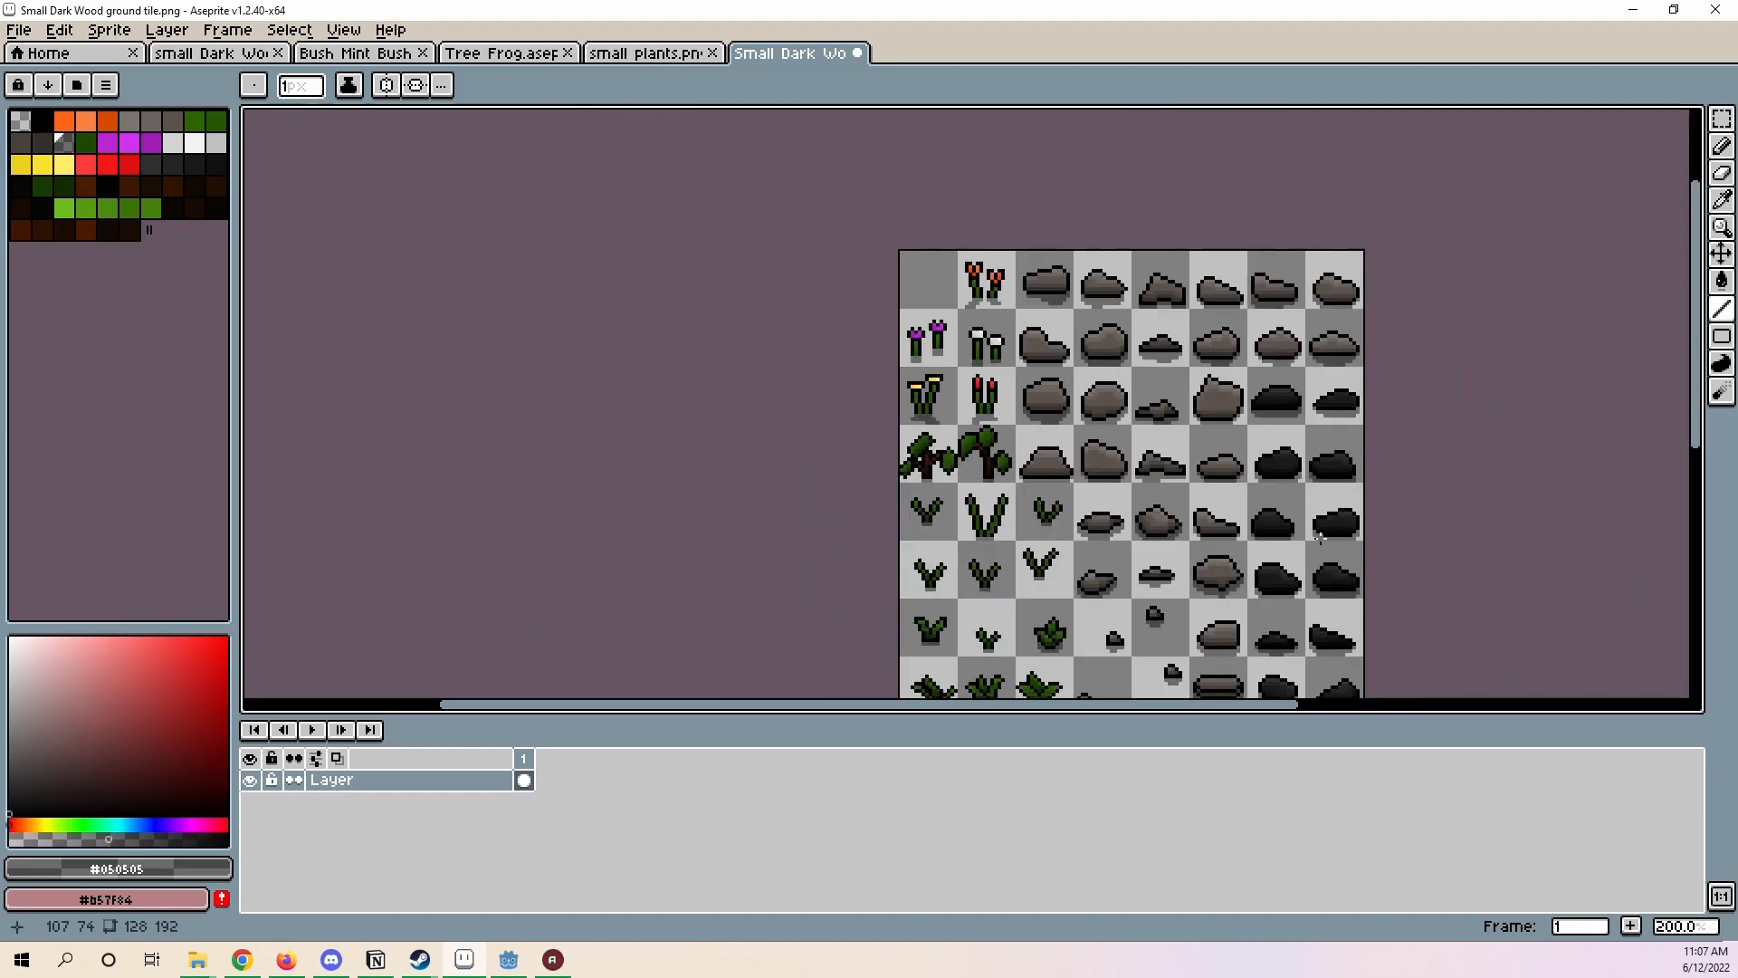
- Inspect the grass tiles in the lower rows of the sheet up close and in overview
middle_drag(1330, 550, 1250, 448)
scroll(822, 303, up, 4)
middle_drag(1516, 413, 724, 326)
scroll(724, 326, down, 2)
middle_drag(990, 540, 802, 349)
scroll(803, 349, down, 1)
middle_drag(857, 579, 1063, 402)
scroll(960, 544, up, 5)
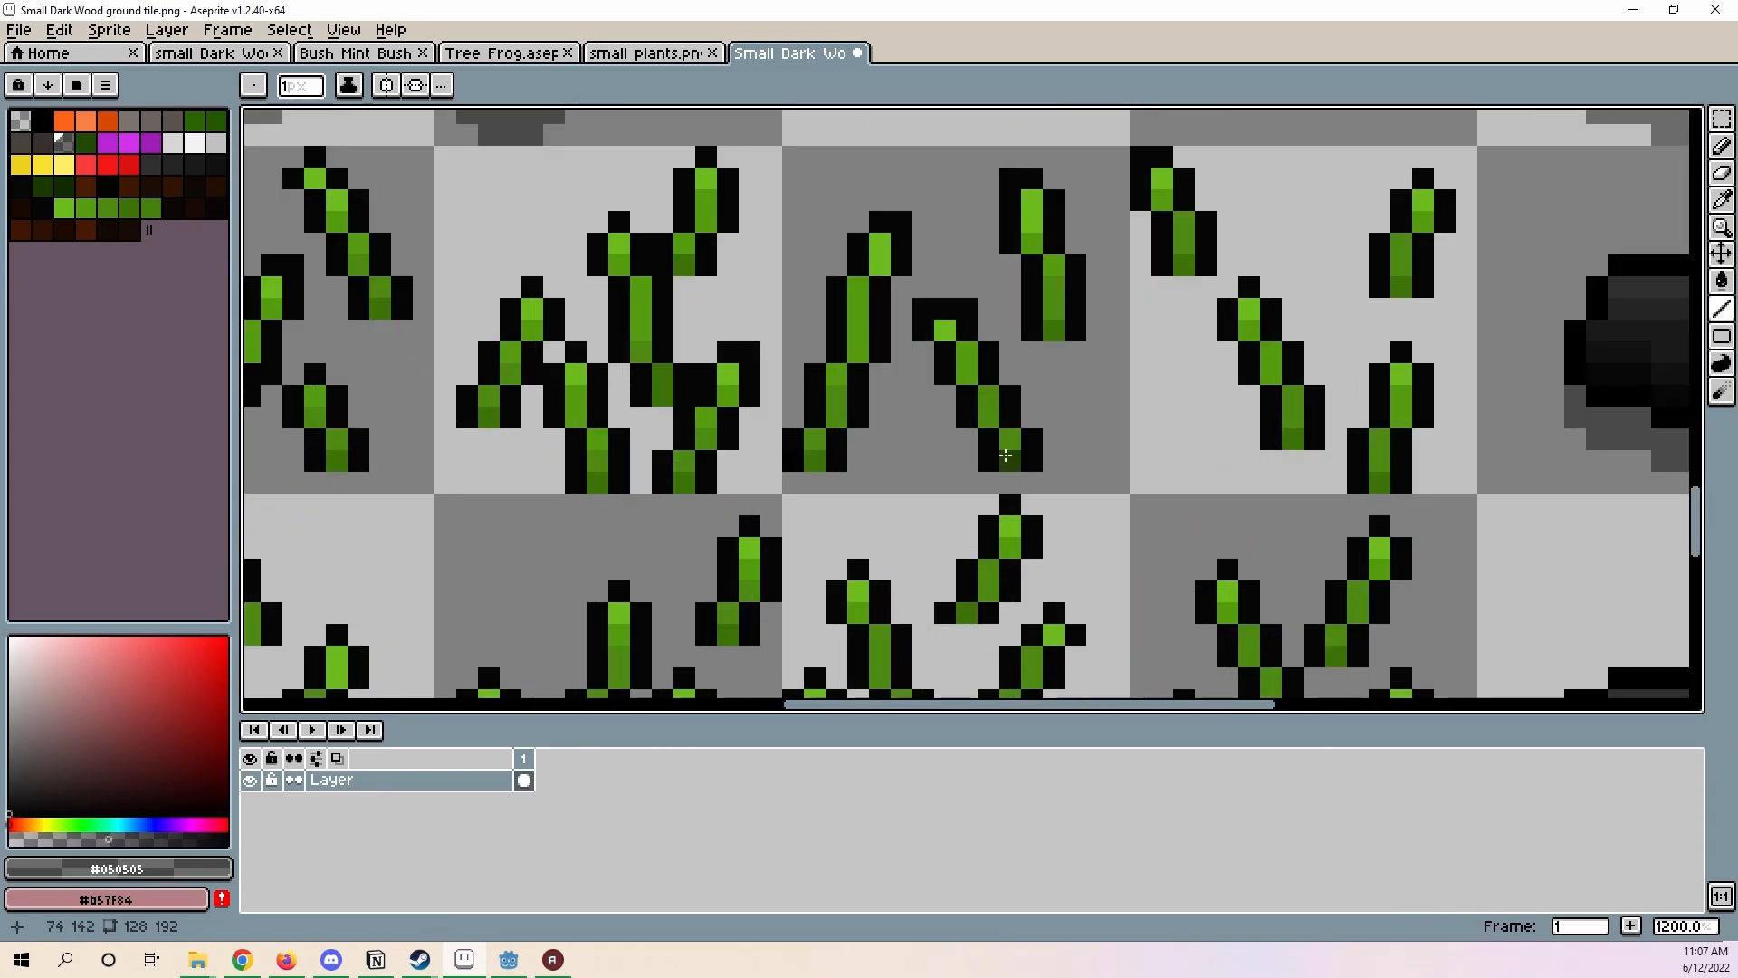
scroll(966, 492, down, 4)
scroll(876, 489, down, 3)
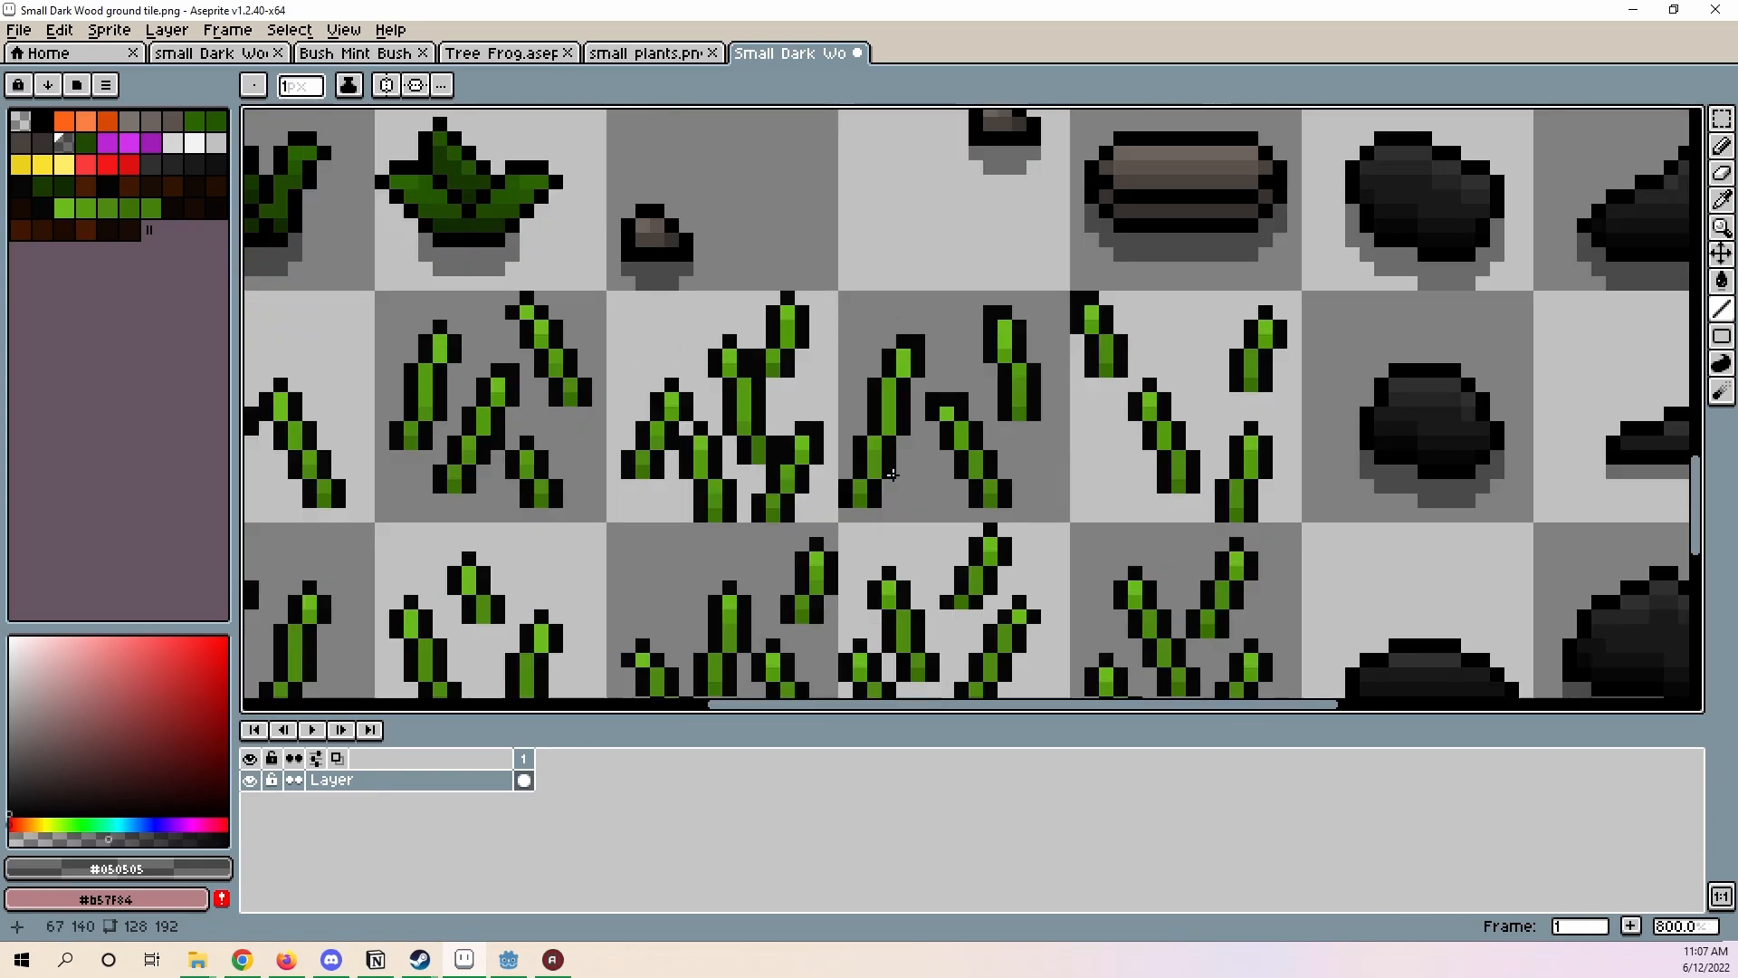
middle_drag(949, 558, 1130, 501)
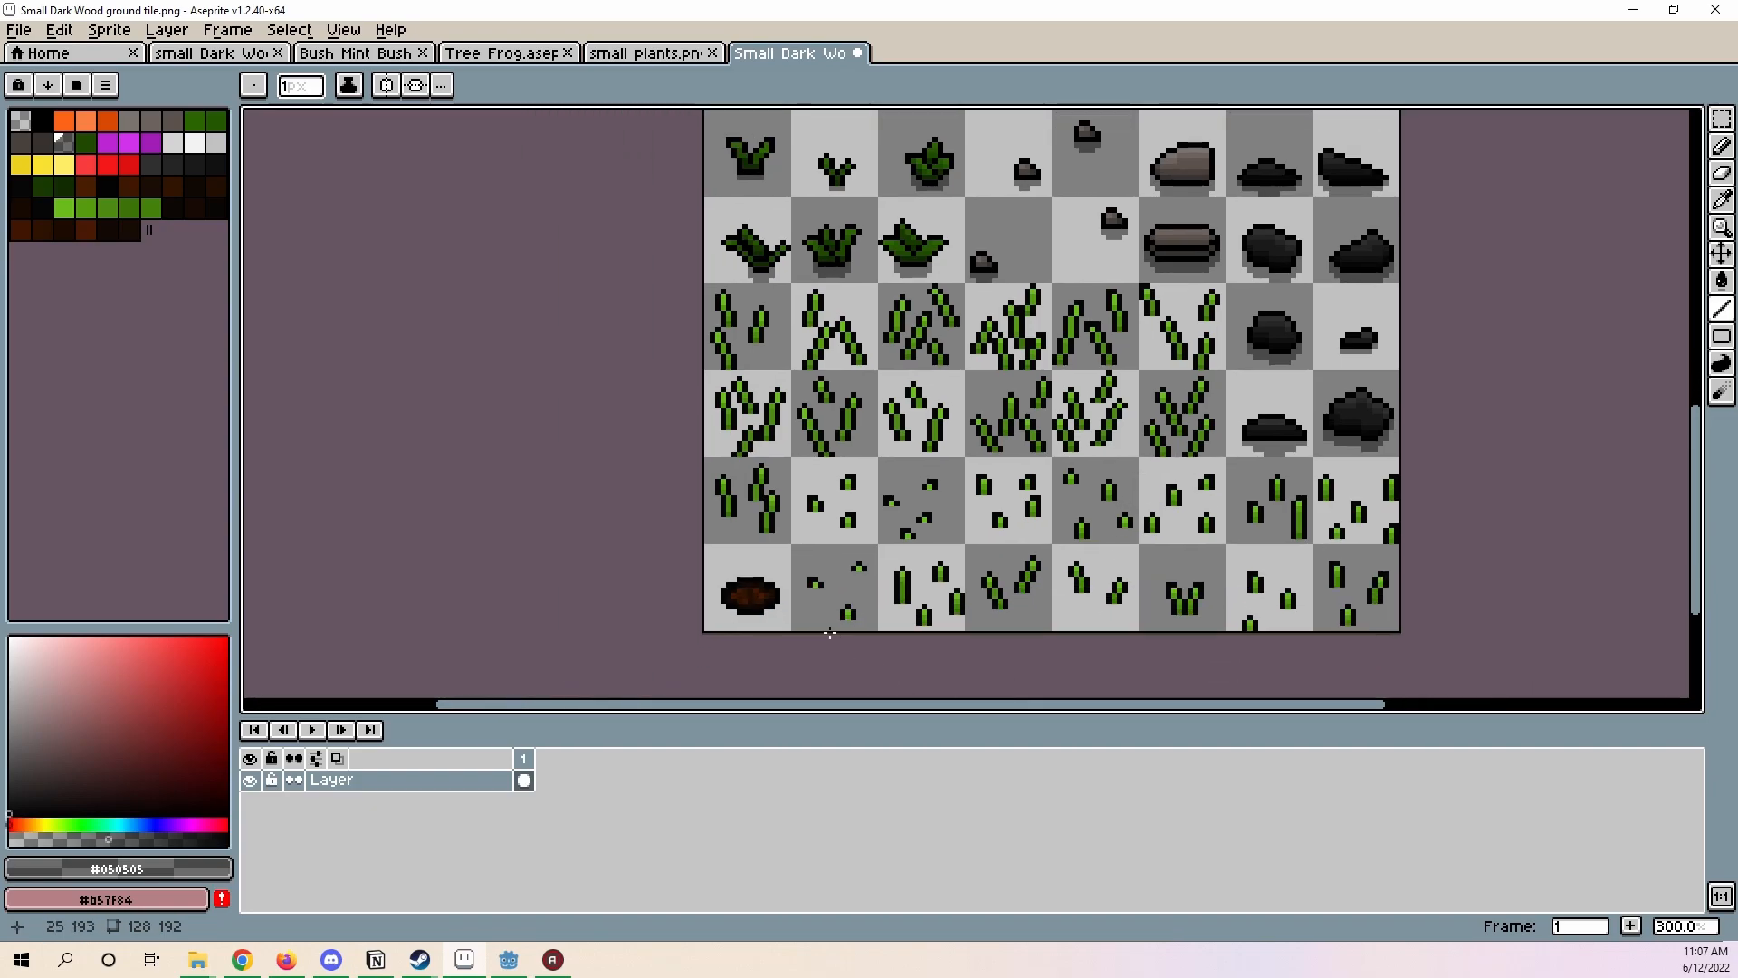
scroll(784, 599, up, 1)
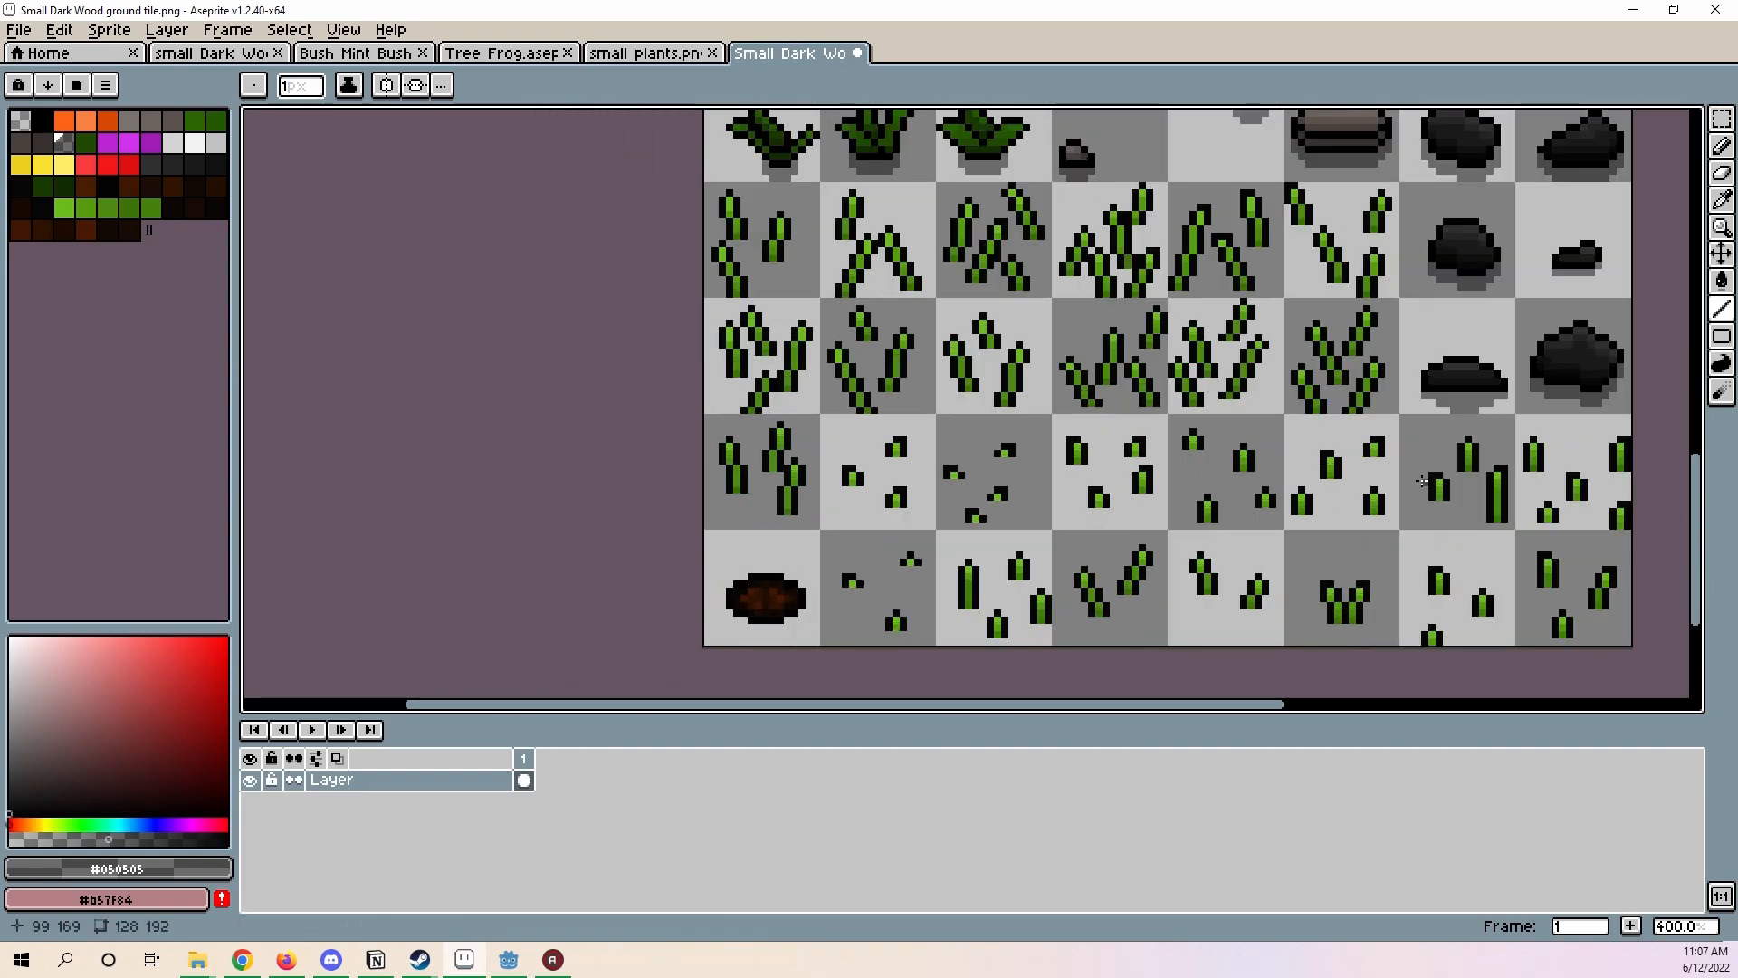
scroll(1422, 481, down, 2)
scroll(1282, 489, up, 4)
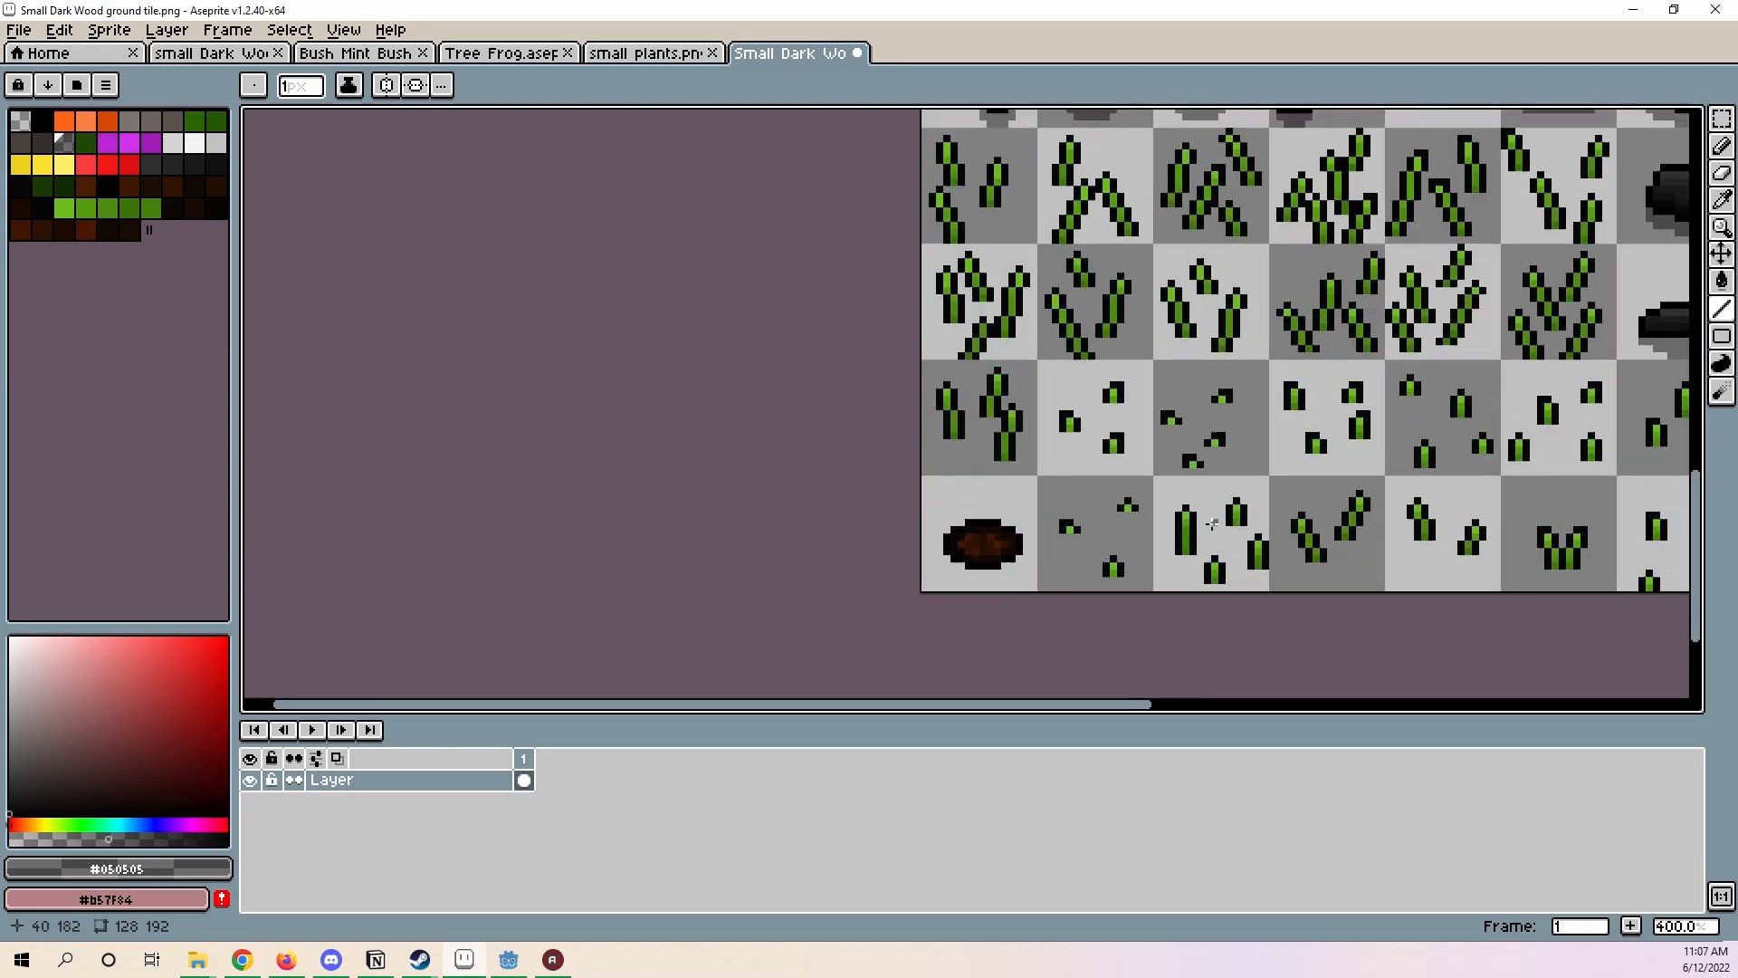
scroll(559, 589, down, 5)
middle_drag(689, 562, 1022, 567)
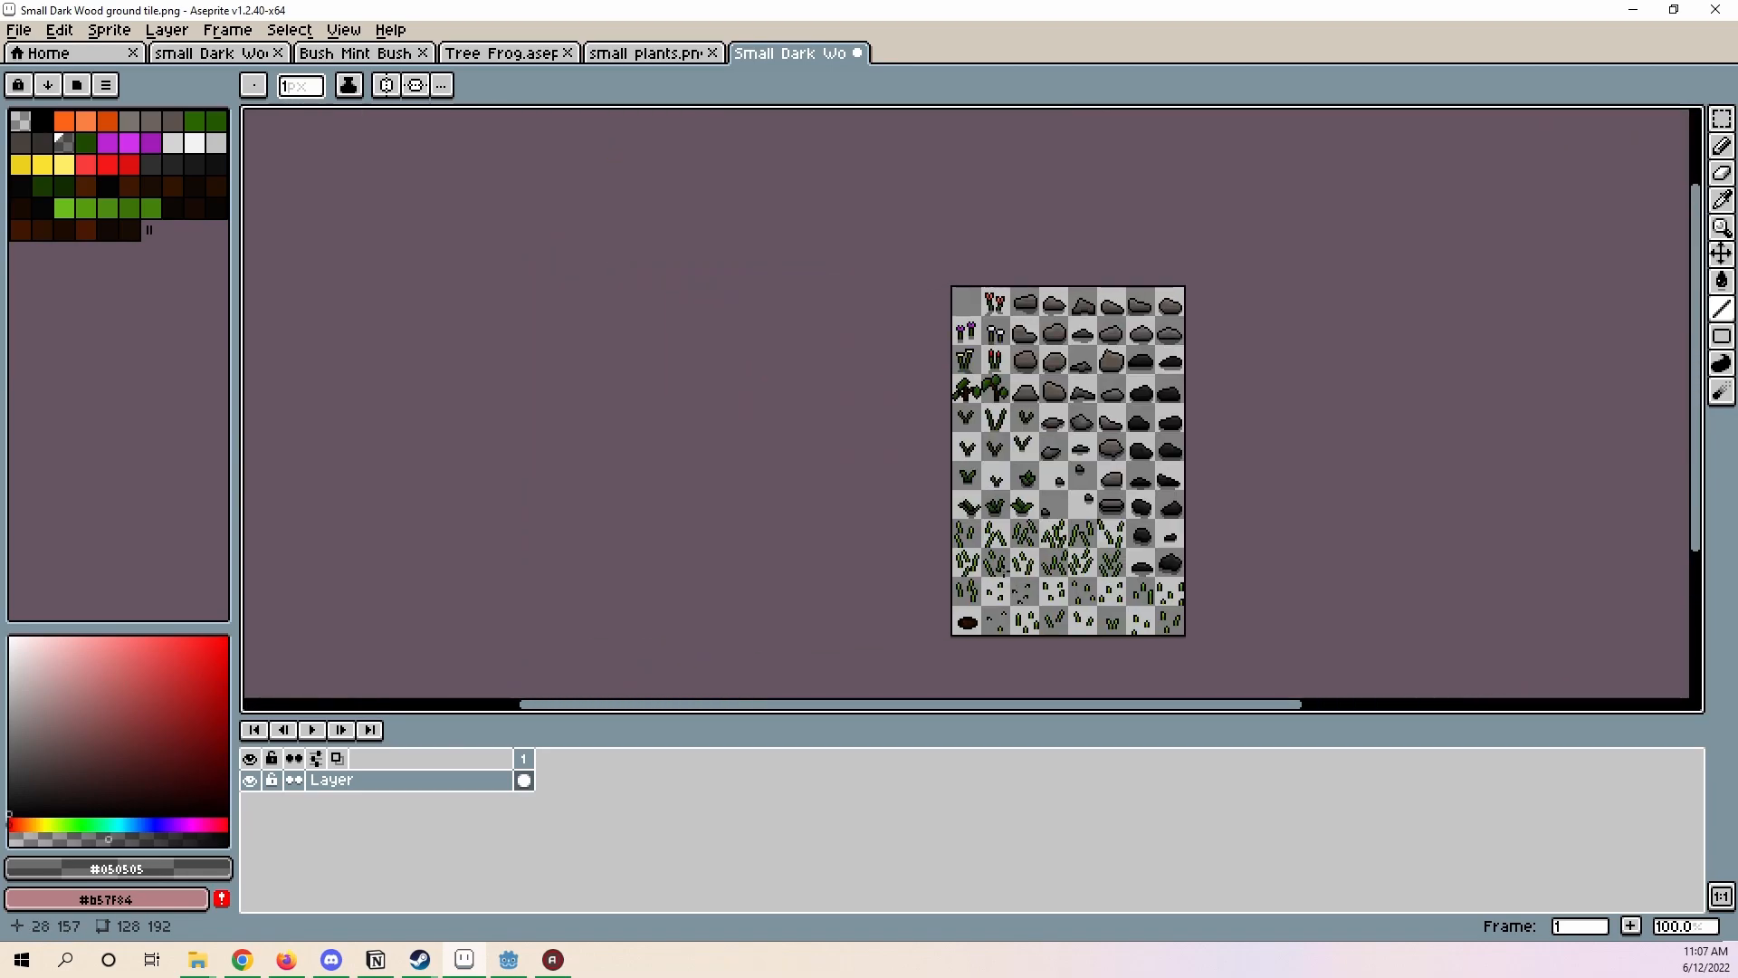
- Extend the canvas by 16 px at the bottom to add a new tile row, and save the sheet
scroll(1049, 691, up, 3)
key(c)
middle_drag(1102, 605, 1052, 582)
scroll(871, 390, down, 3)
scroll(1031, 393, up, 3)
middle_drag(1115, 449, 1373, 425)
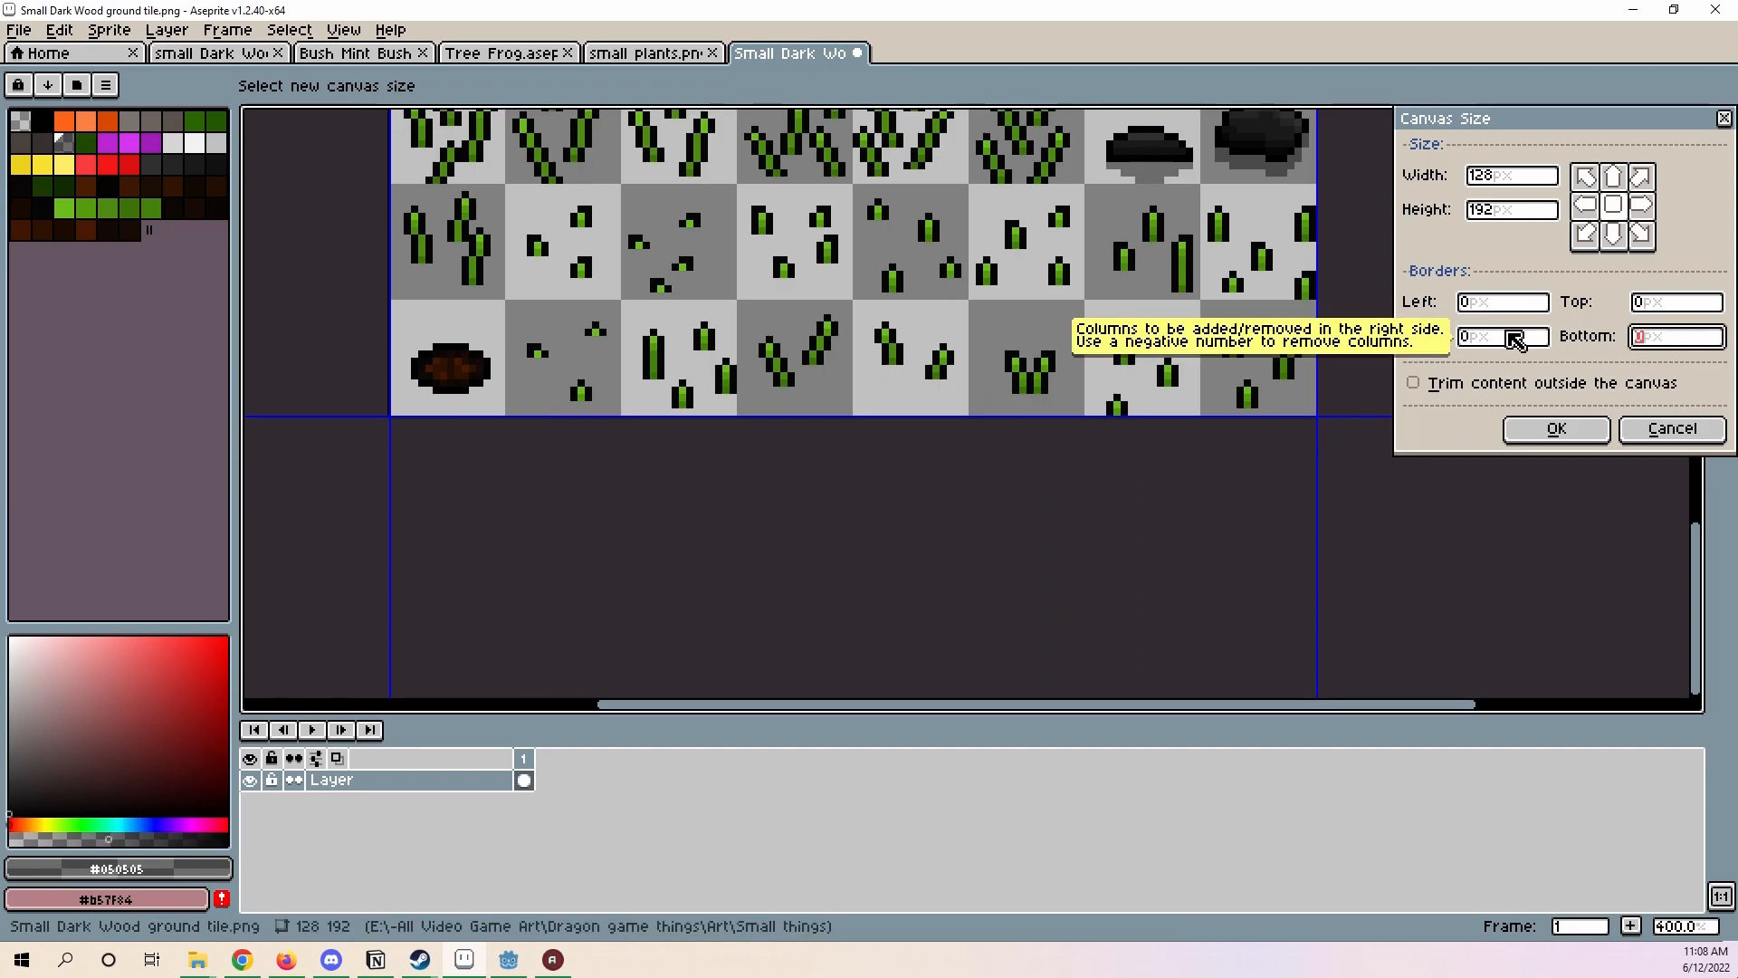
text(16)
key(Return)
middle_drag(493, 444, 933, 500)
scroll(1112, 421, up, 1)
middle_drag(1112, 421, 803, 430)
key(ctrl+s)
- Open small plants.png and copy the 16 by 16 brown oval dirt tile from its lower rows
click(631, 56)
scroll(1267, 457, down, 1)
scroll(1219, 593, up, 1)
middle_drag(1393, 430, 1077, 407)
scroll(1168, 493, up, 3)
middle_drag(1128, 556, 1147, 479)
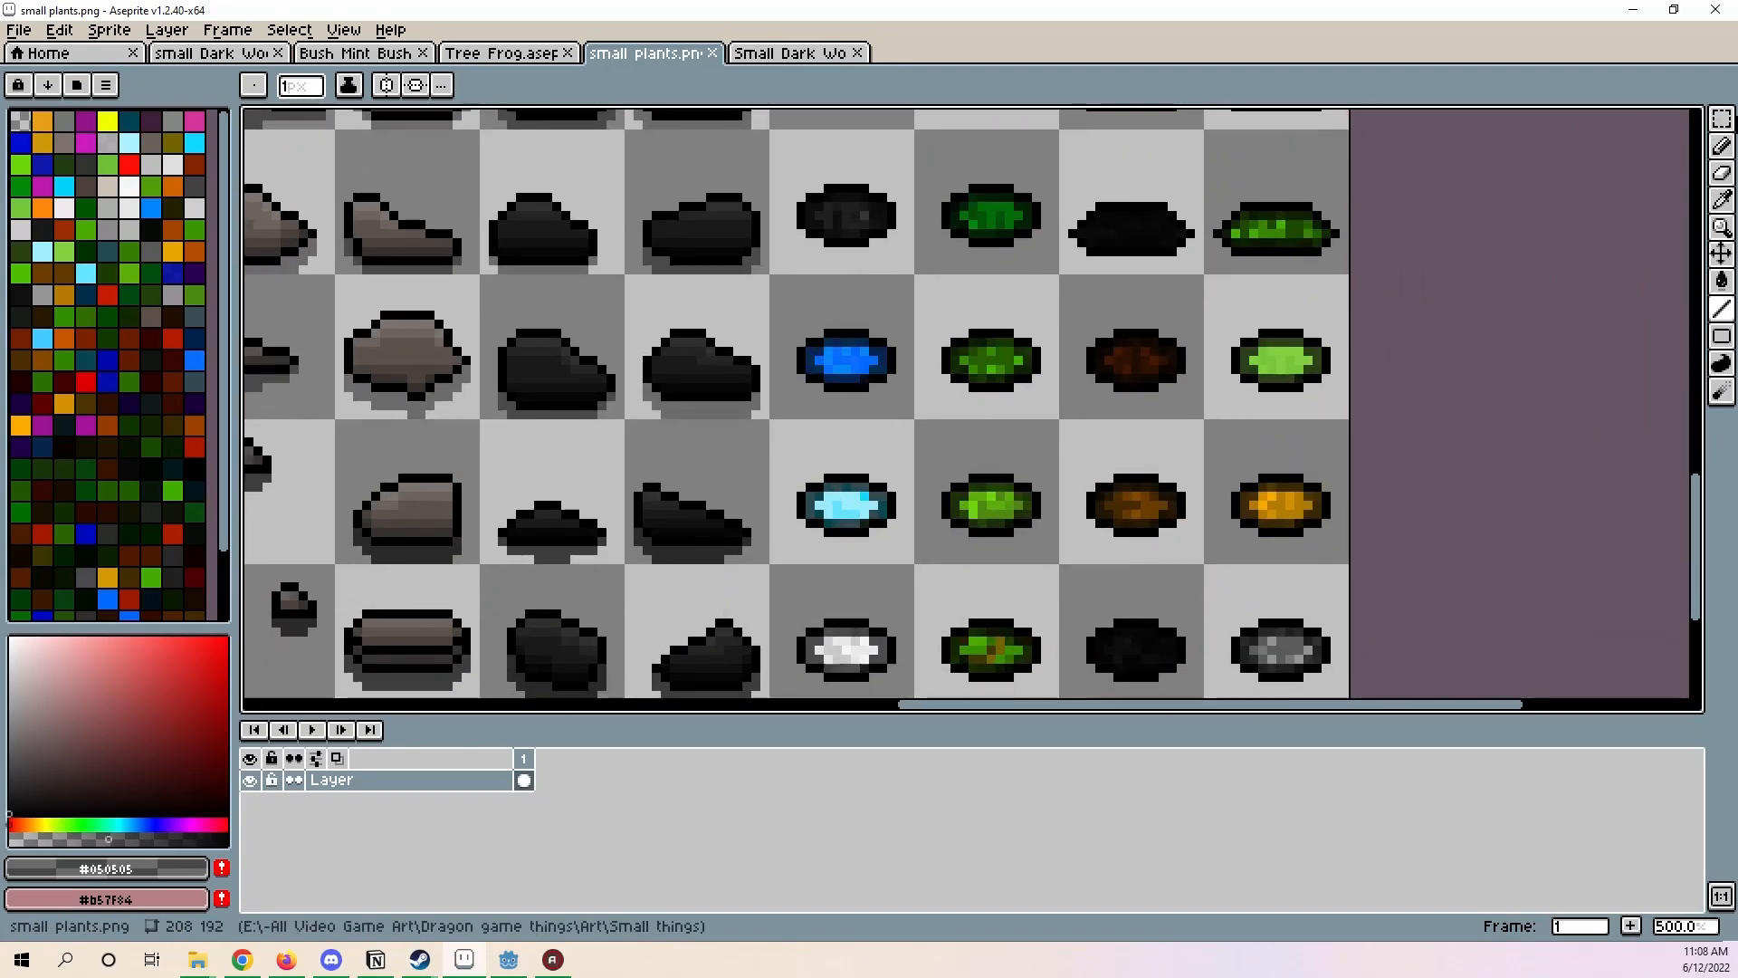
key(m)
double_click(1118, 496)
scroll(1338, 209, up, 1)
middle_drag(1338, 208, 1338, 442)
scroll(1169, 503, down, 4)
scroll(1138, 541, down, 1)
scroll(1138, 541, up, 1)
- Paste the brown oval tile into the first cell of the new bottom row of the Small Dark Wood ground tile sheet
click(793, 55)
key(ctrl+v)
drag(996, 177, 833, 517)
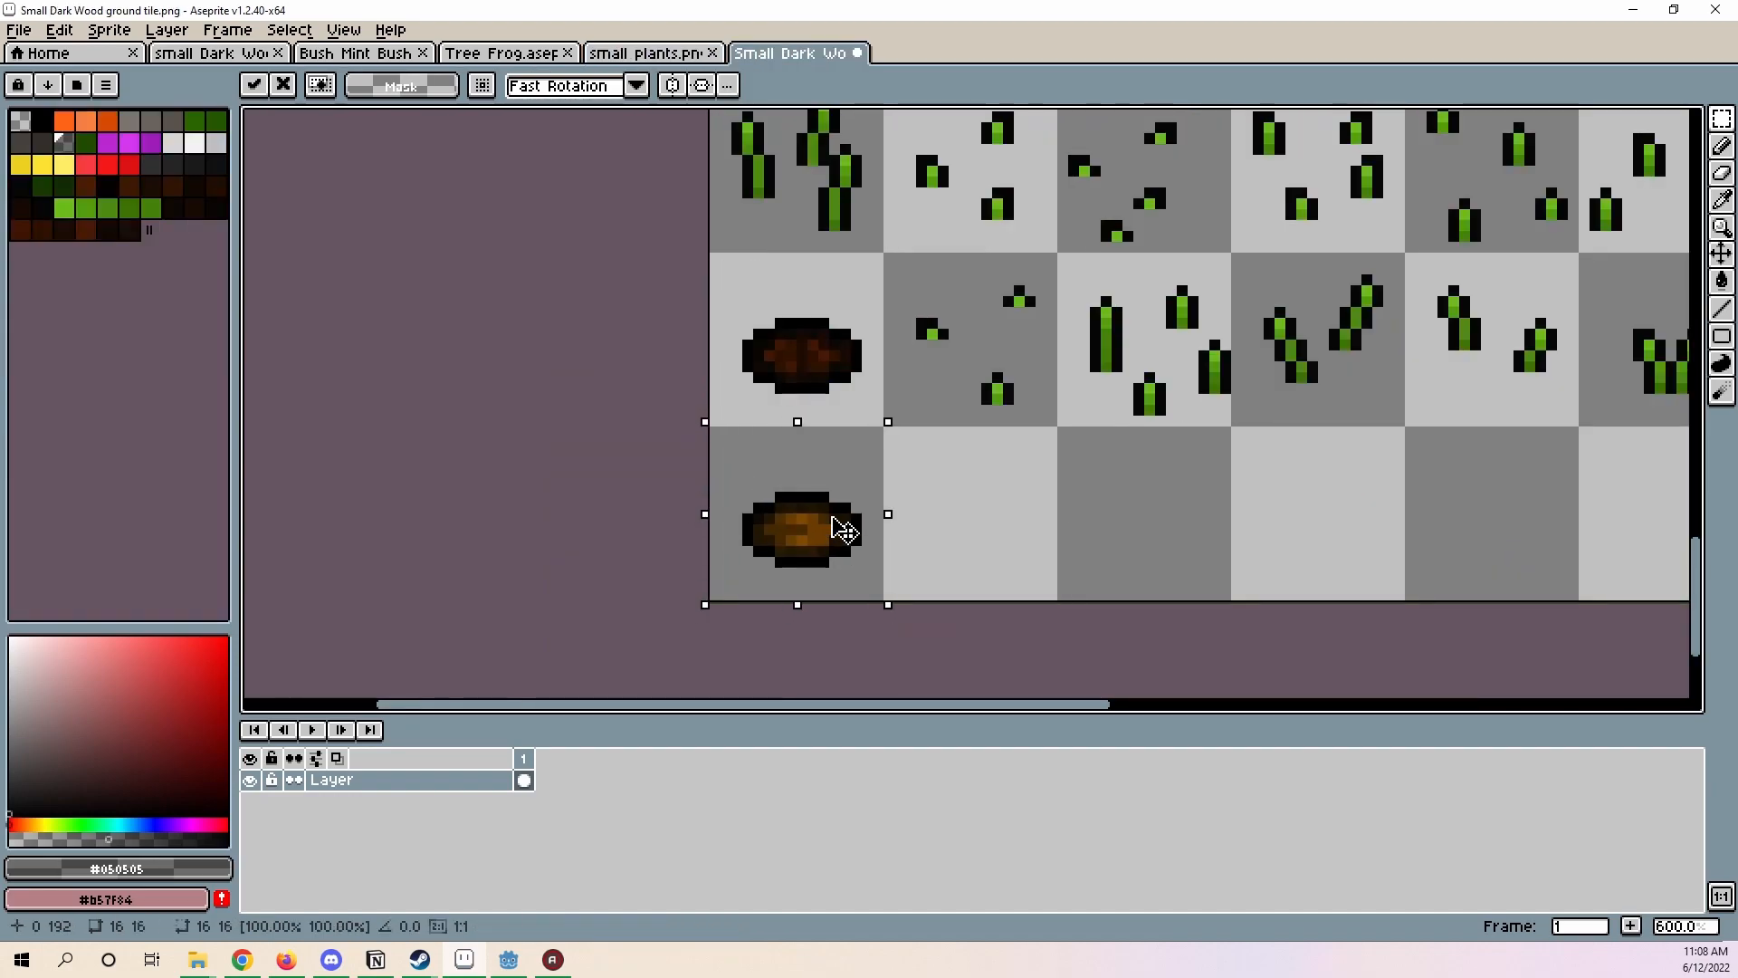
click(965, 541)
- Copy the black oval tile from small plants.png into the second cell of the ground tile sheet's new bottom row
click(640, 55)
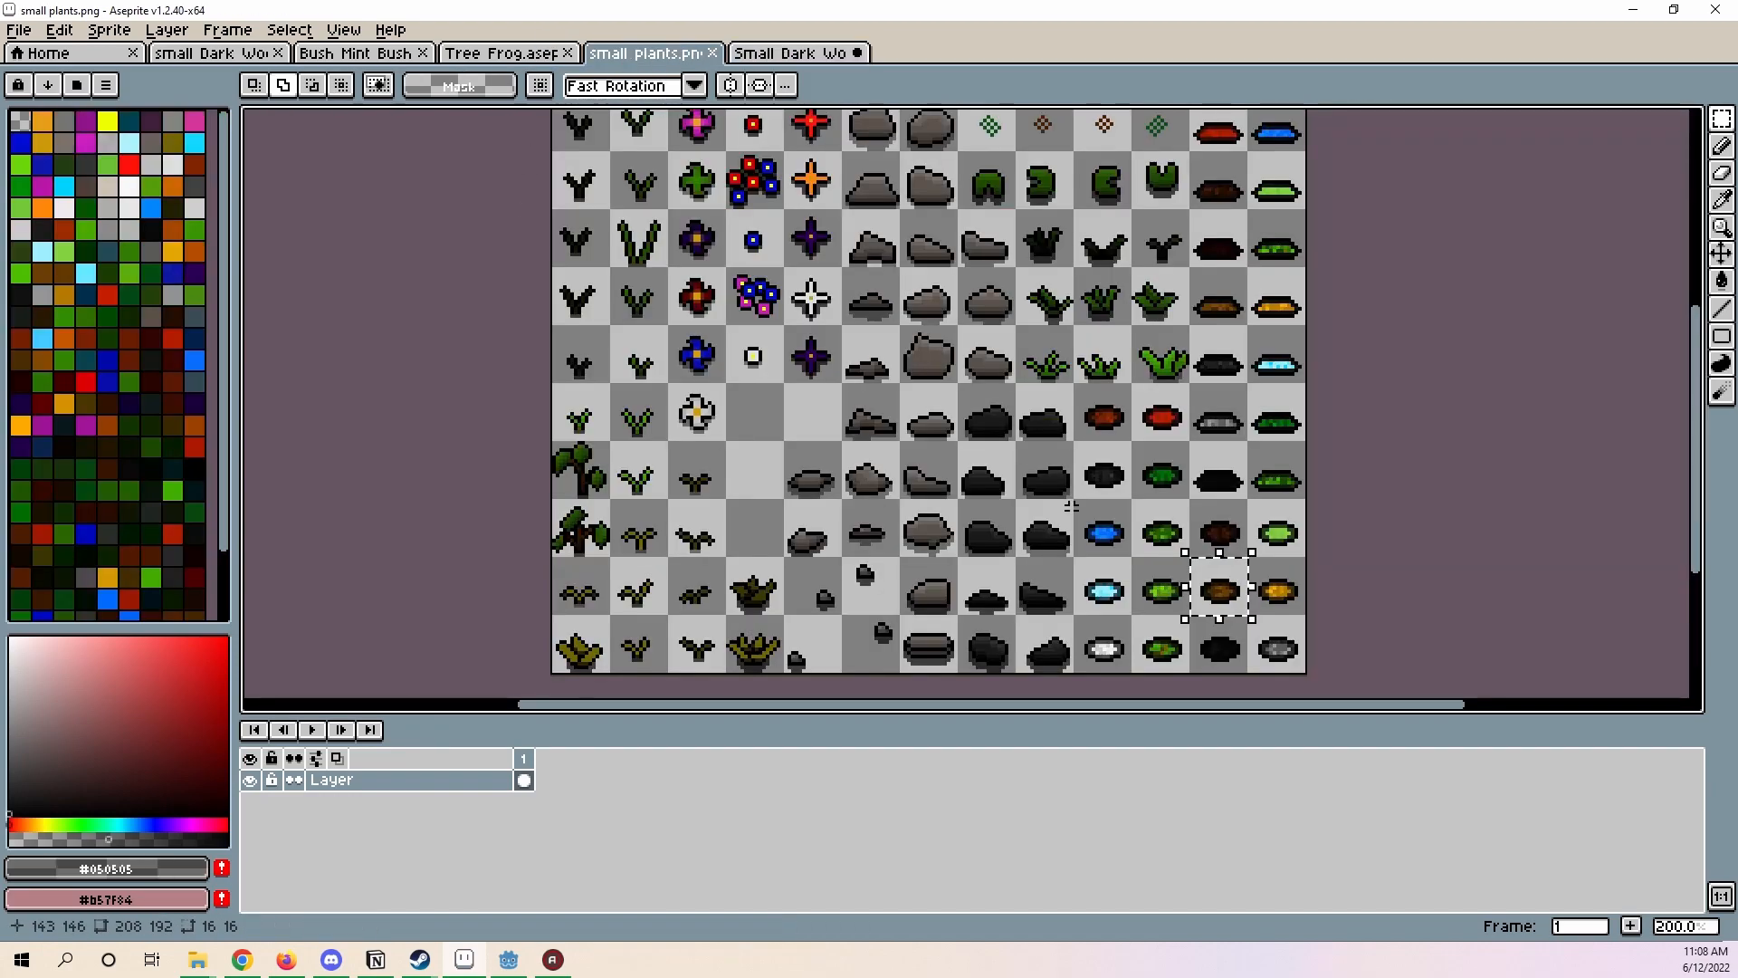
scroll(1241, 609, up, 2)
key(ctrl+d)
middle_drag(1402, 562, 1347, 412)
scroll(1210, 543, up, 4)
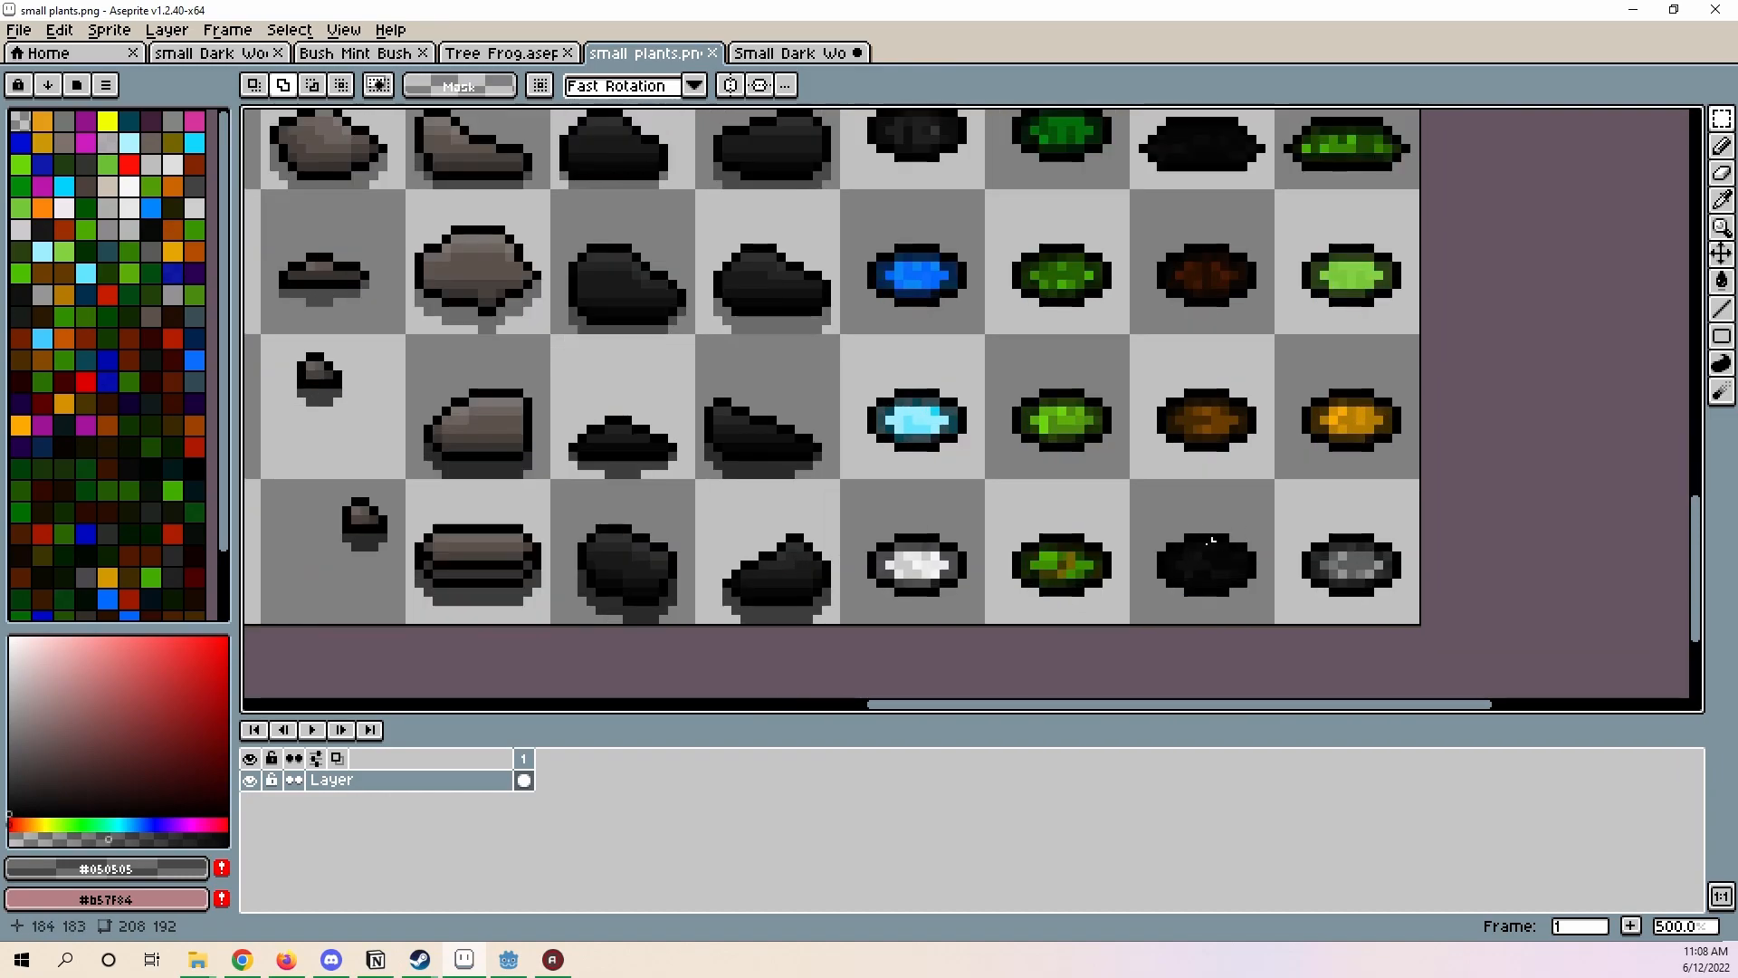
click(1226, 547)
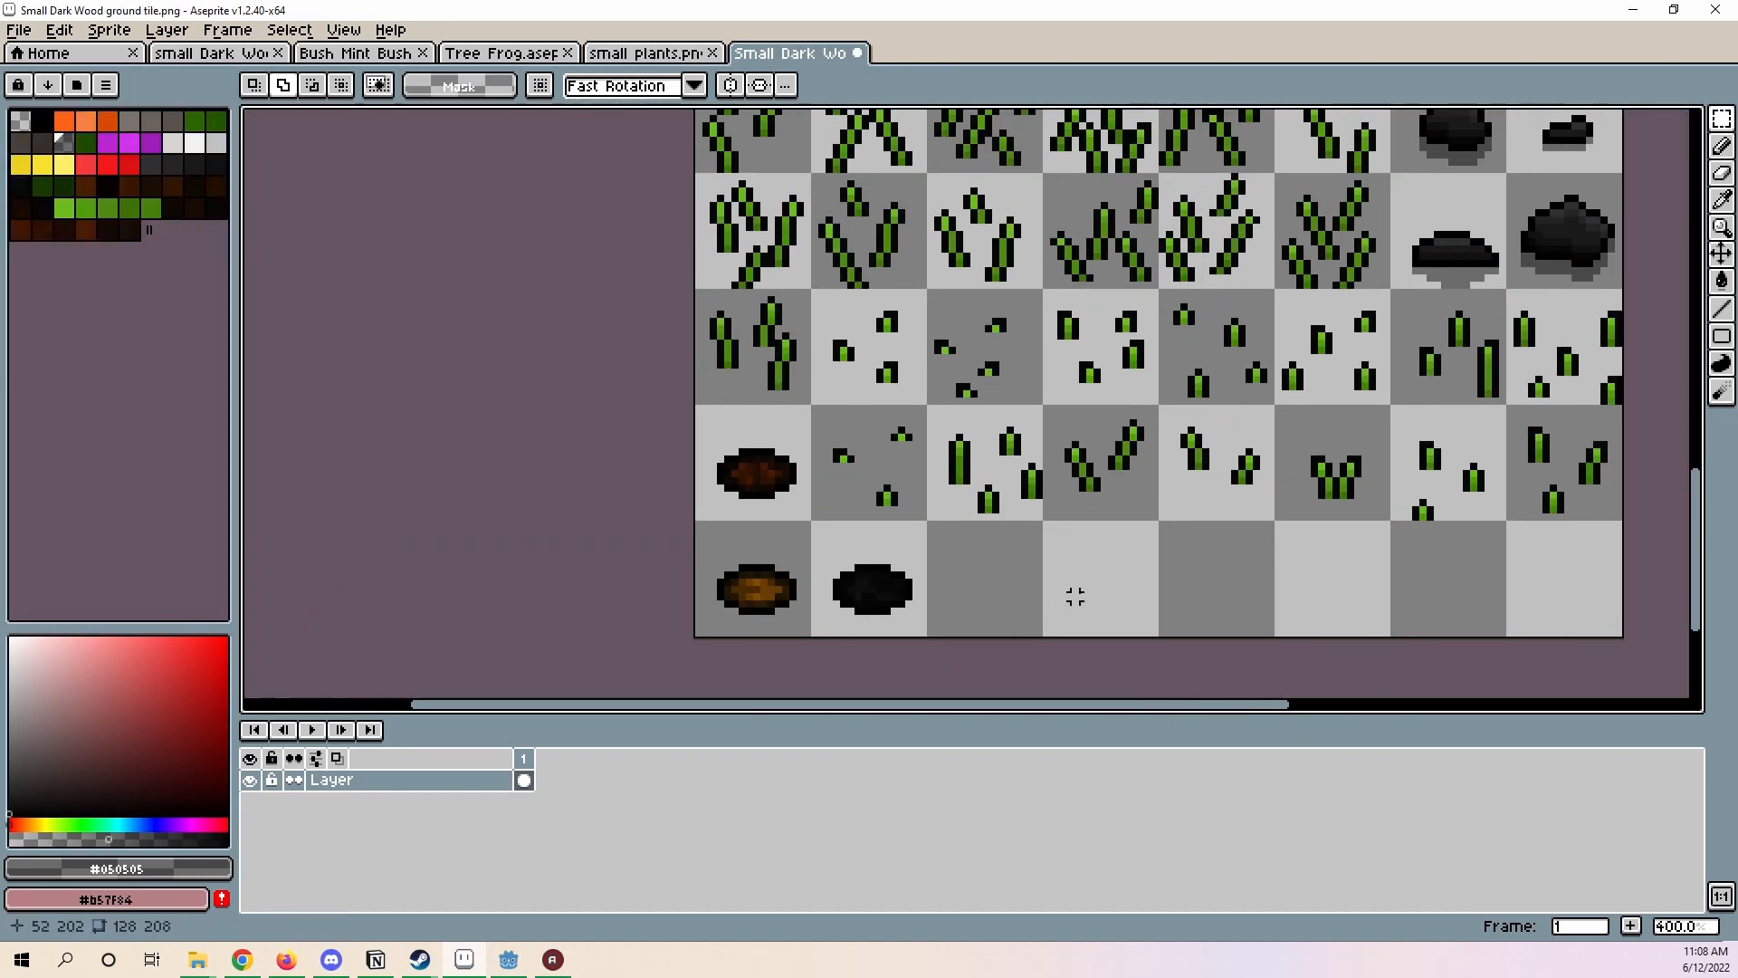
scroll(1074, 596, down, 3)
scroll(963, 287, up, 2)
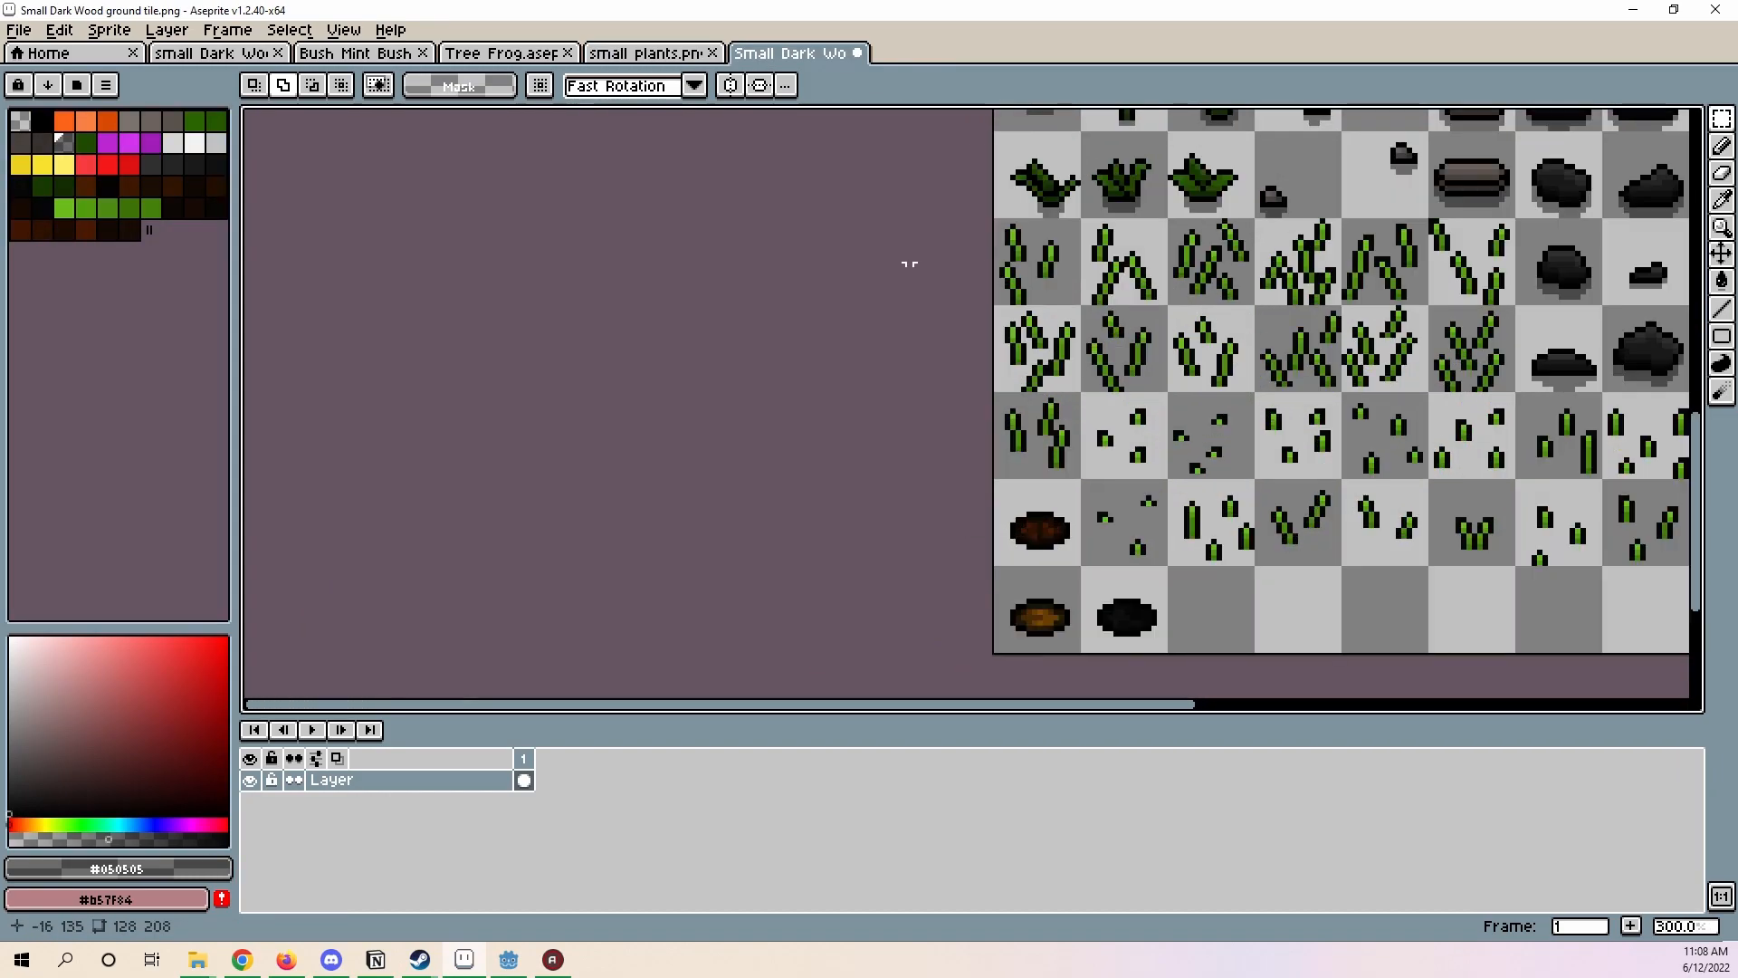
middle_drag(1059, 493, 1054, 385)
- Copy the 16 by 16 dark grey oval tile from small plants.png
click(639, 54)
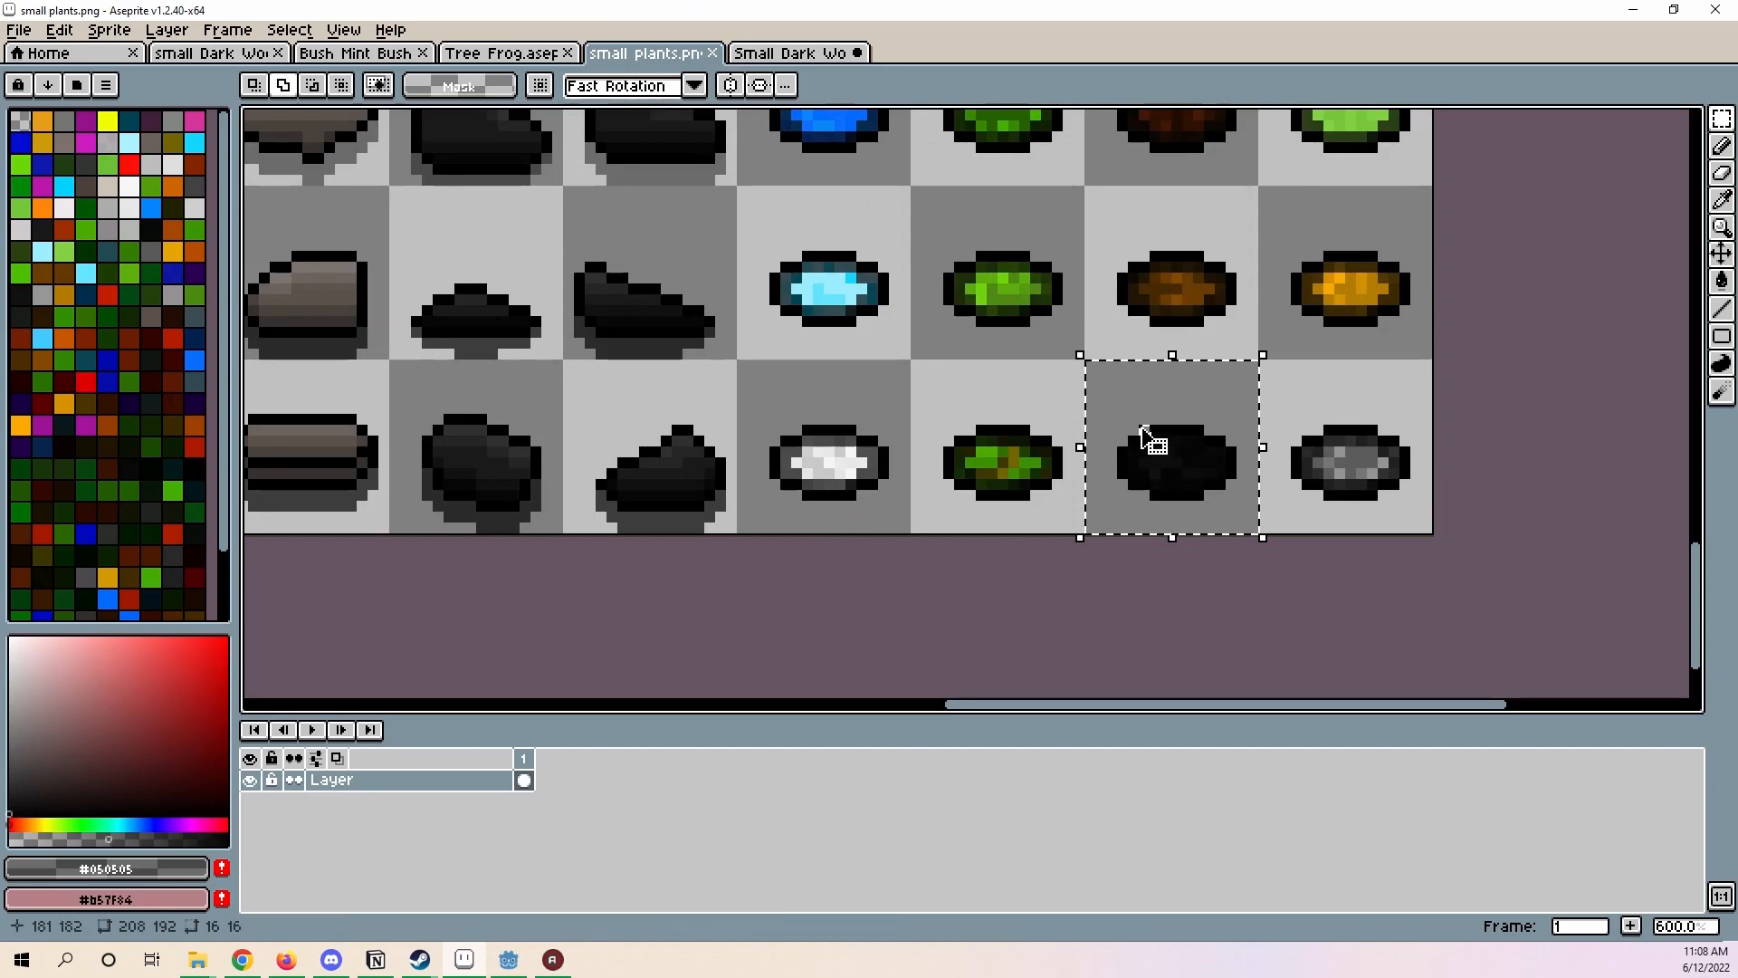
middle_drag(1168, 461, 1017, 610)
scroll(1016, 609, down, 2)
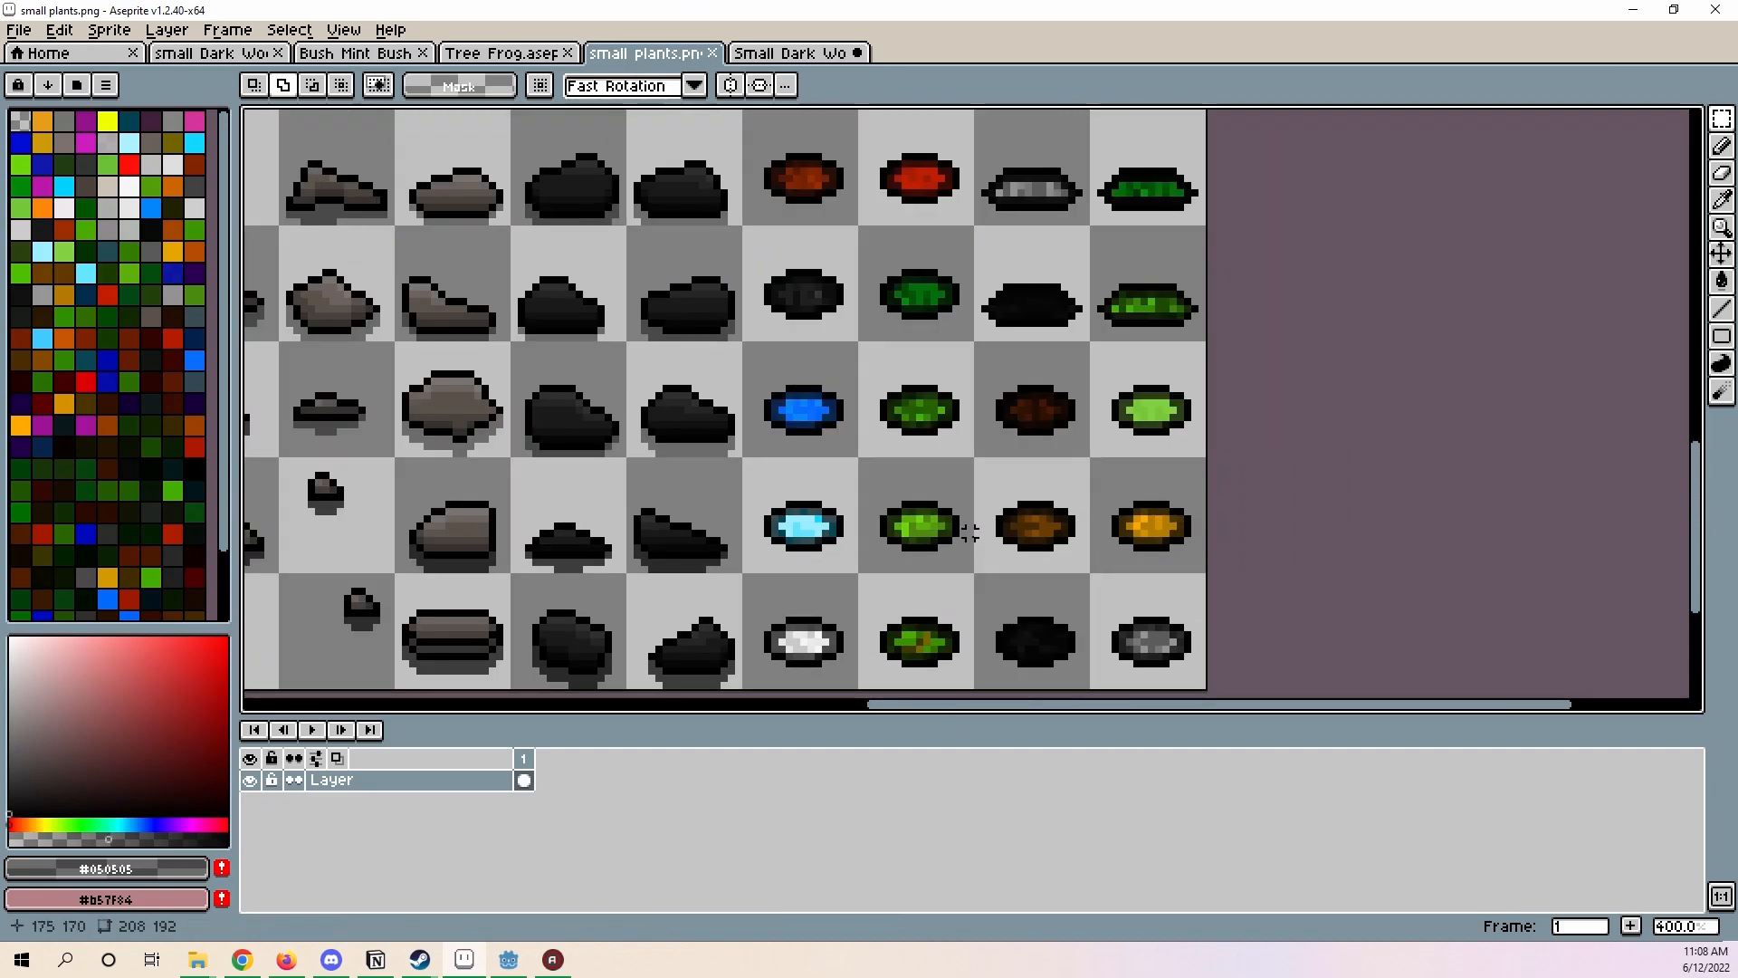
scroll(969, 533, down, 3)
scroll(1177, 543, up, 4)
drag(1042, 390, 1188, 544)
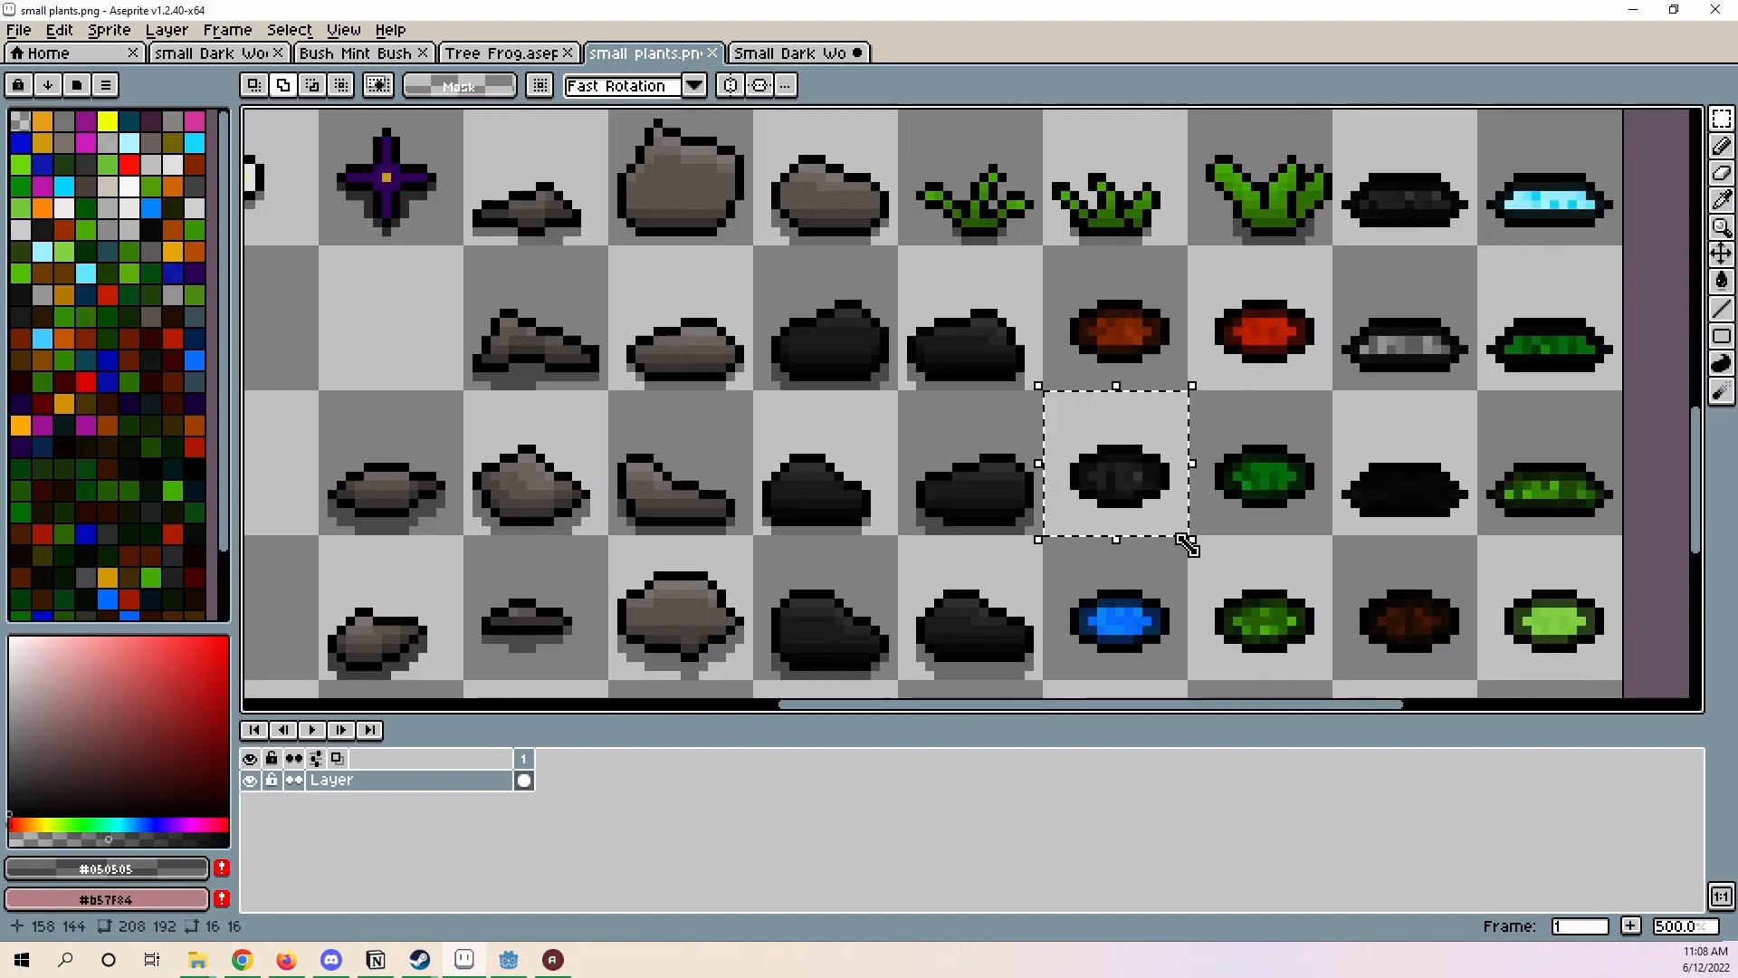
scroll(1186, 544, down, 3)
scroll(1001, 434, up, 2)
middle_drag(1002, 435, 1145, 521)
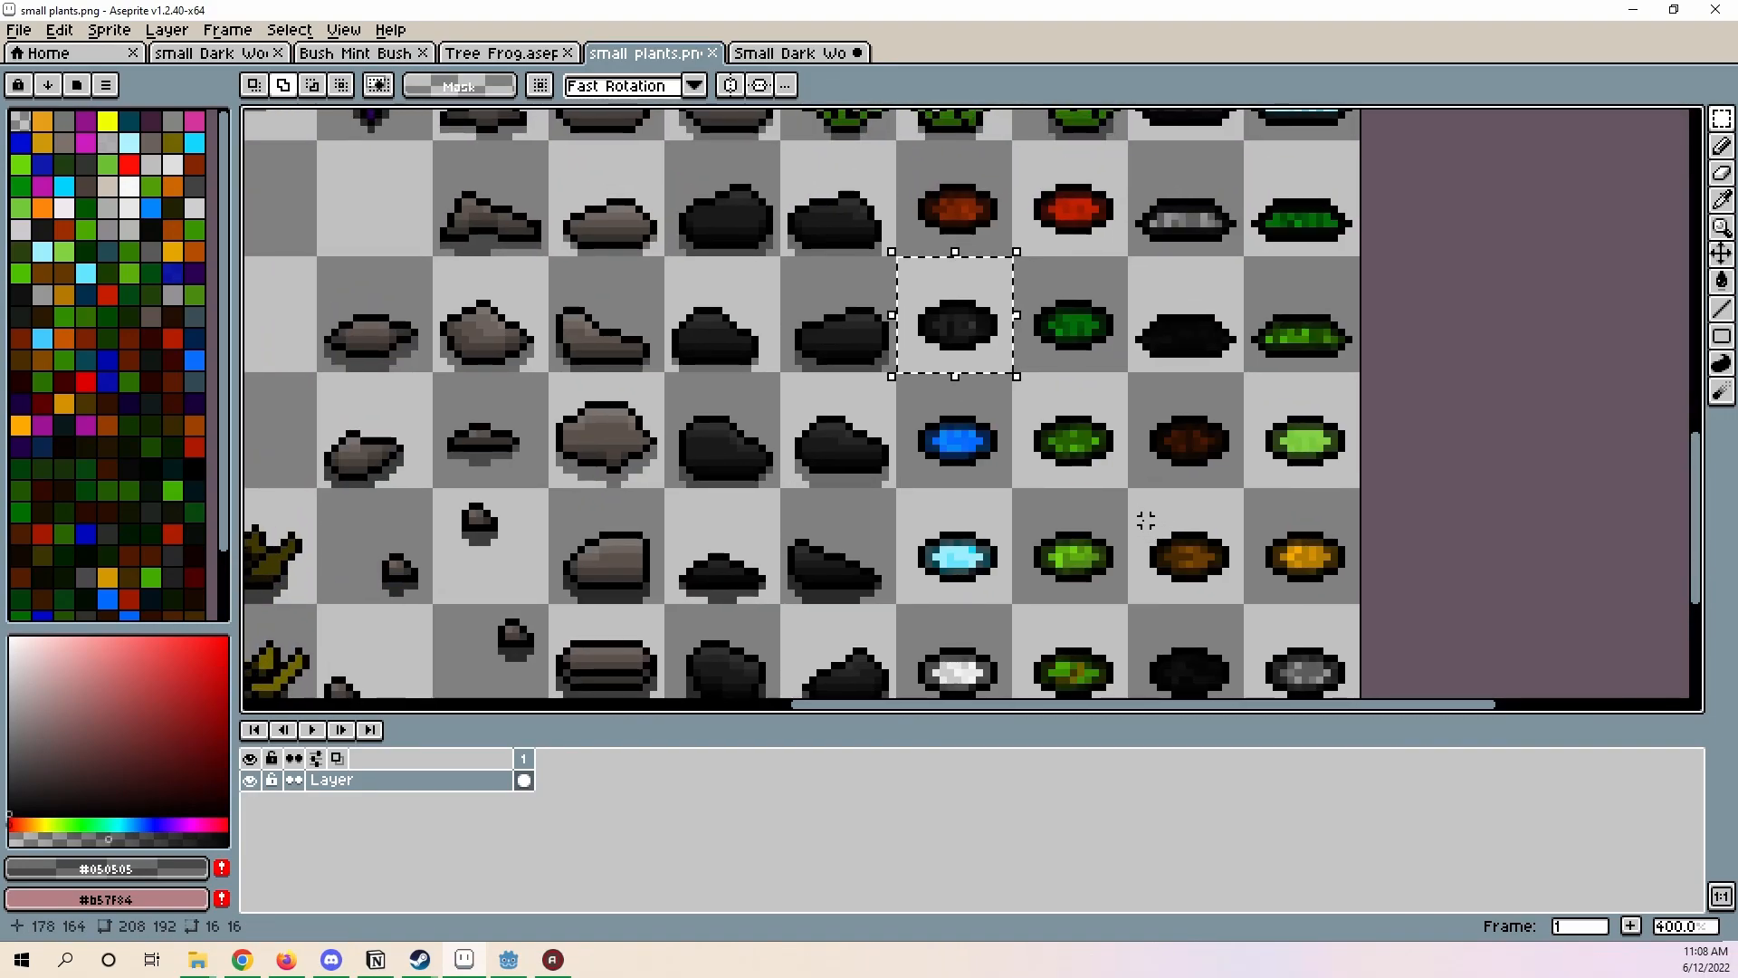
key(ctrl+c)
- Paste the dark grey oval into the third cell of the ground tile sheet's bottom row
click(765, 56)
scroll(1327, 494, up, 3)
middle_drag(1327, 498, 1321, 533)
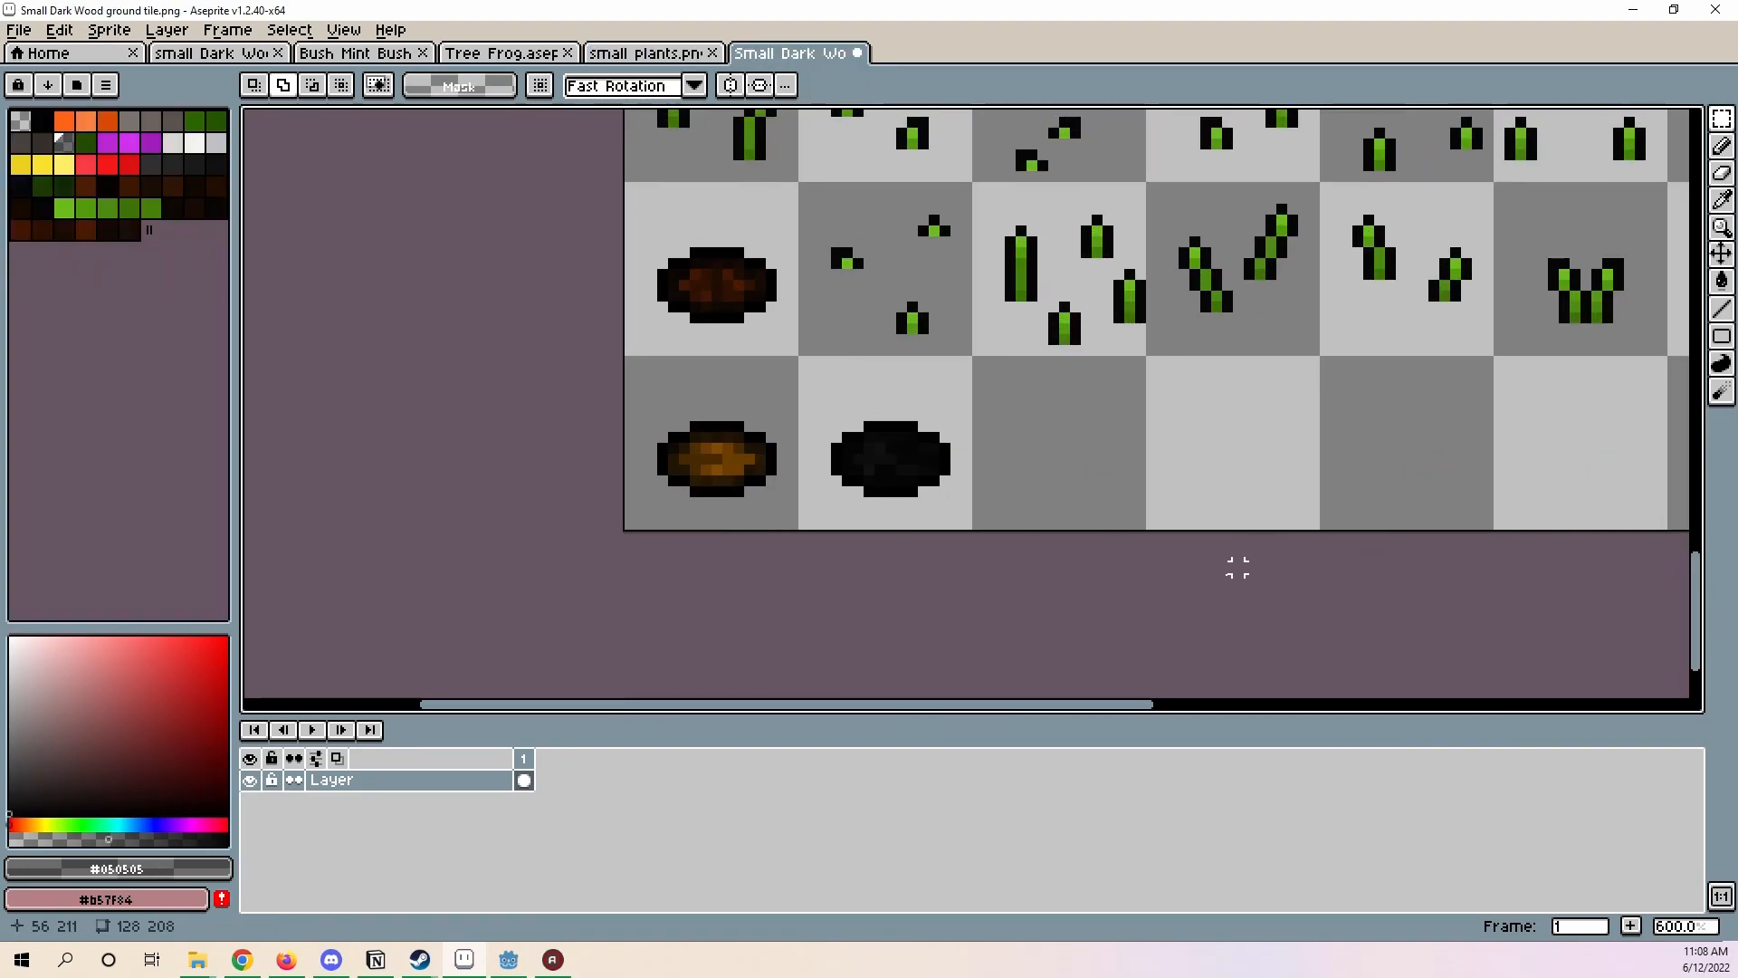
key(ctrl+v)
drag(987, 408, 1091, 448)
click(1314, 448)
middle_drag(1257, 449, 1039, 421)
scroll(1086, 454, up, 3)
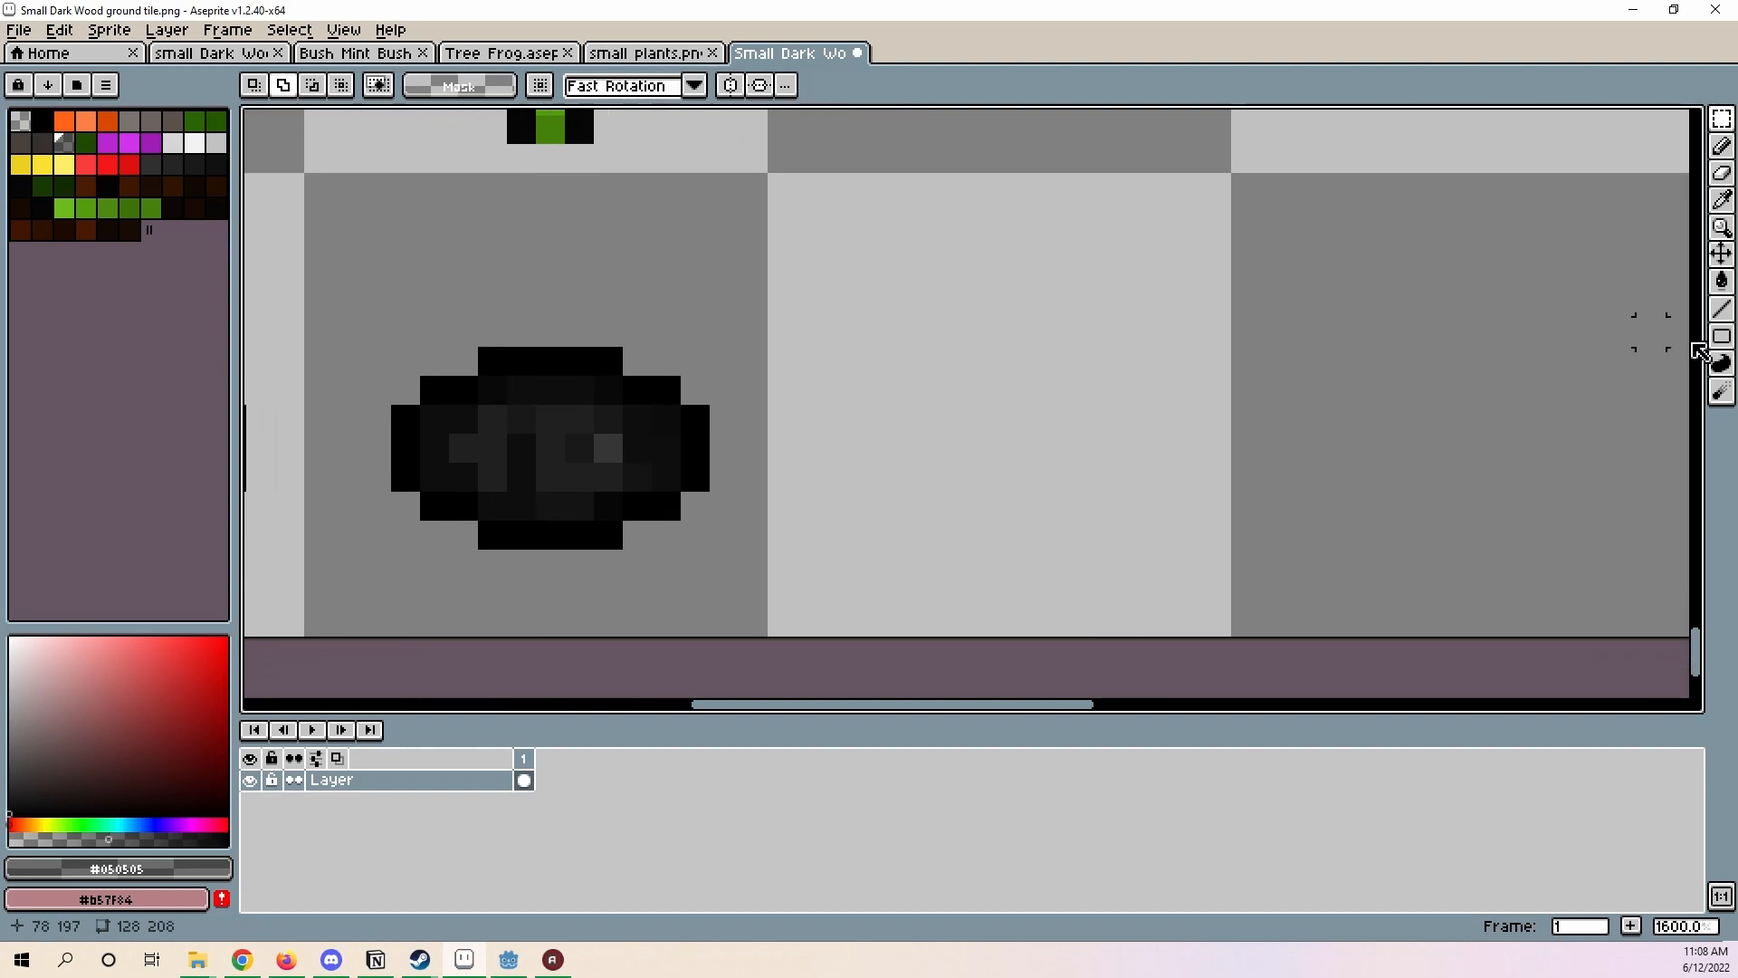
- Draw a black circle outline about 10 px wide in the fourth cell of the bottom row with the Ellipse tool
click(1722, 337)
click(1667, 338)
key(l)
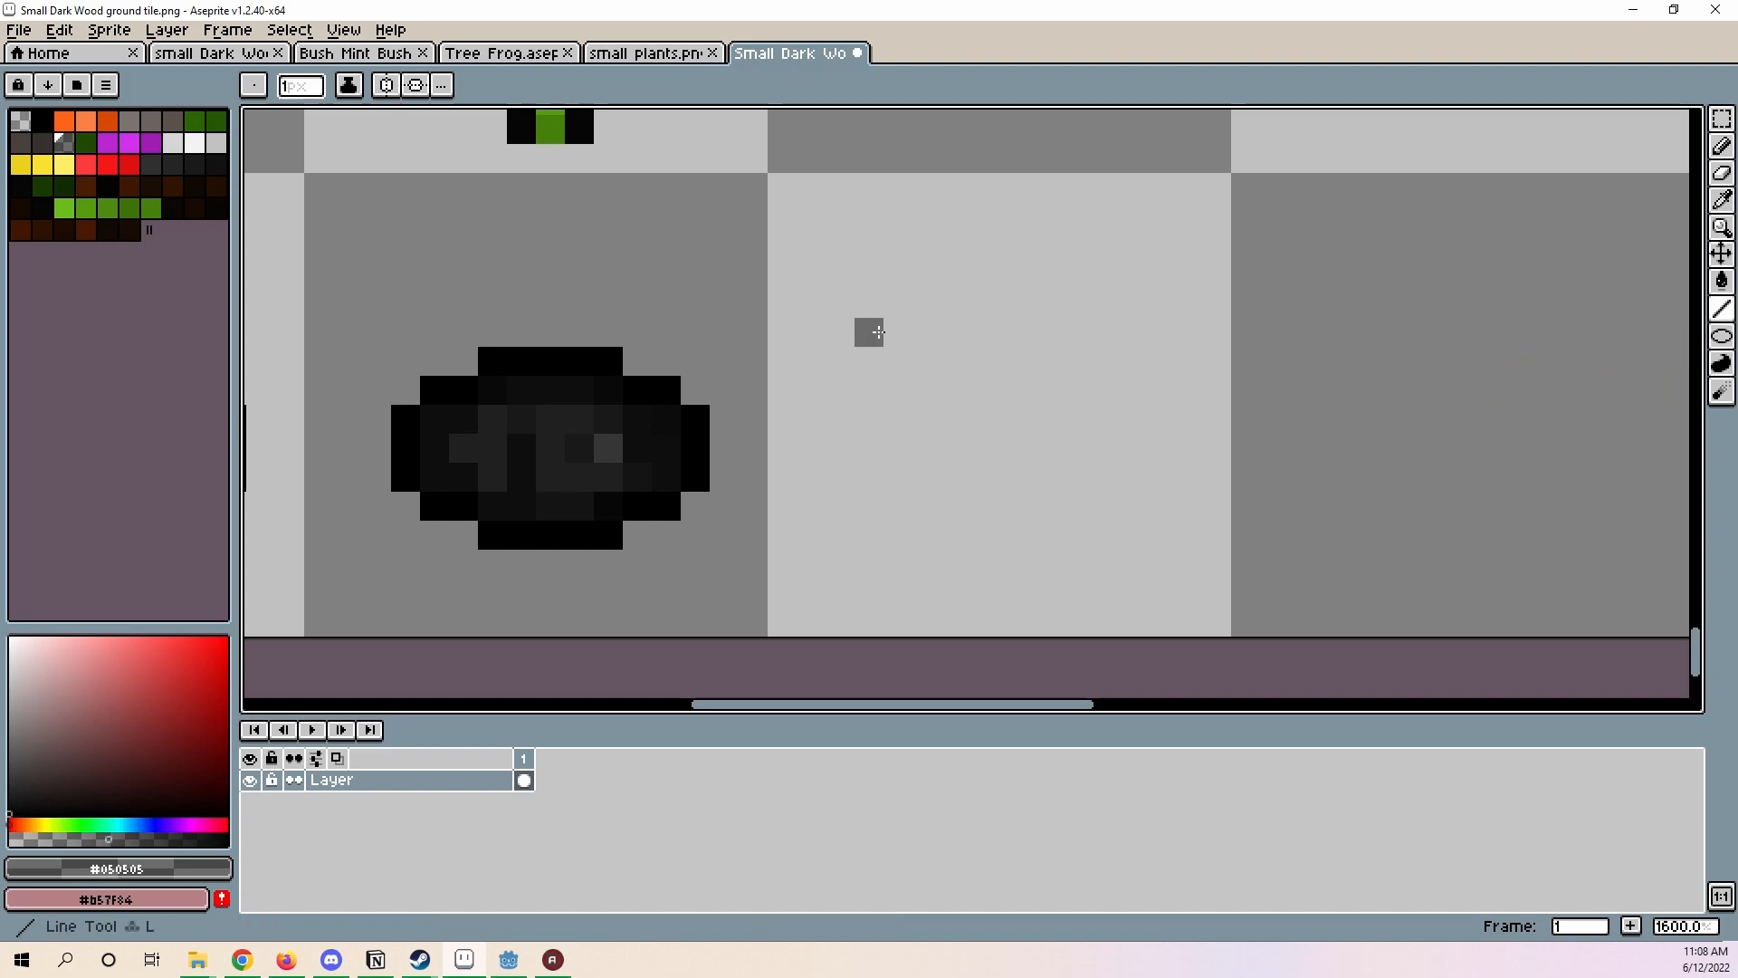
click(42, 124)
click(1081, 440)
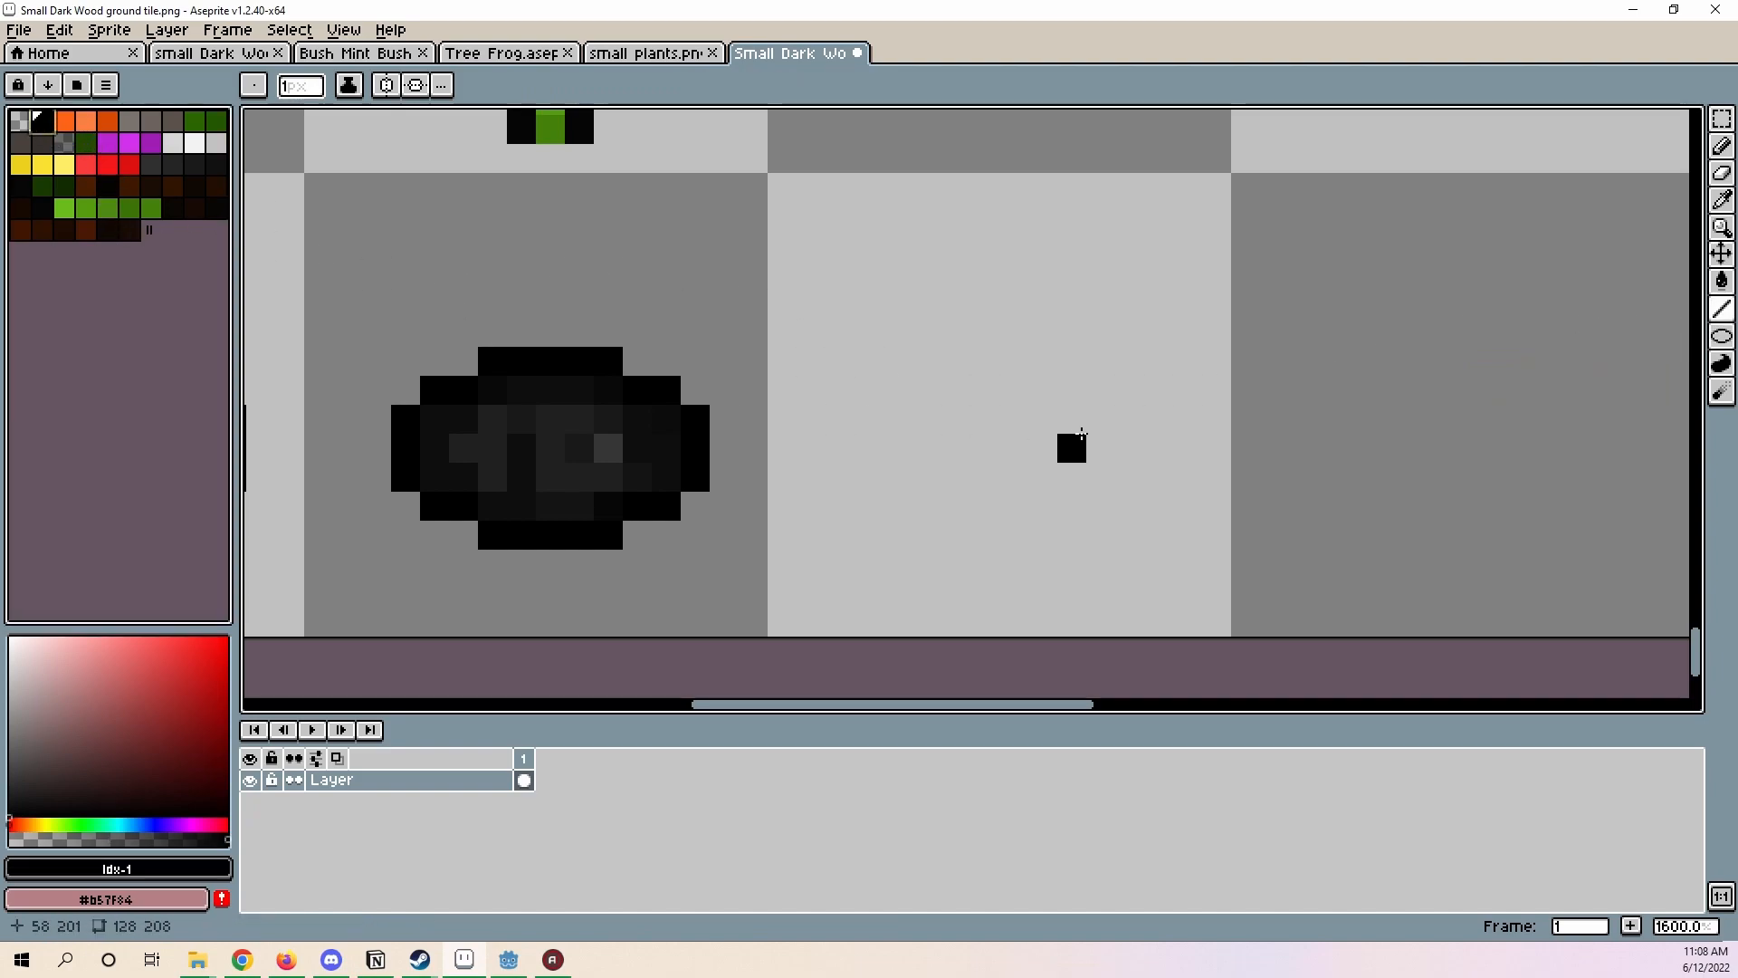
drag(868, 298, 1101, 505)
key(ctrl+z)
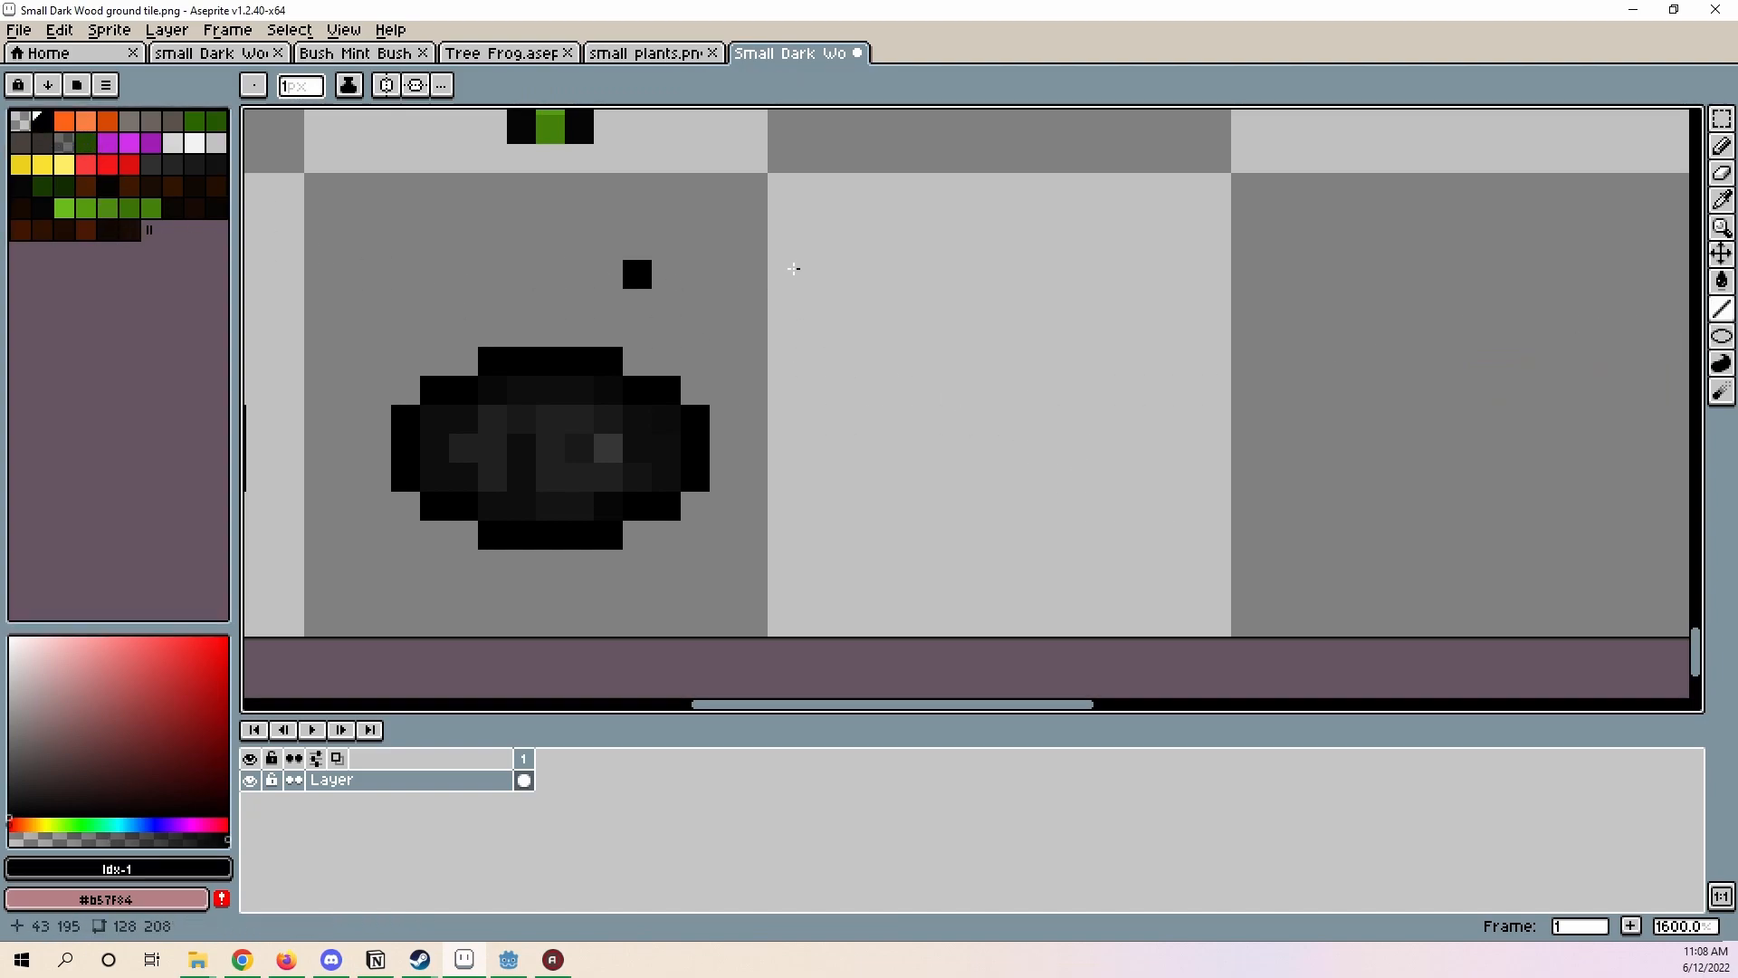
click(1720, 344)
click(1668, 340)
drag(865, 271, 1136, 524)
middle_drag(1156, 425, 1246, 465)
- Try drawing jagged black spikes at the circle's upper-right, lower-left and bottom edges with the Line tool
key(l)
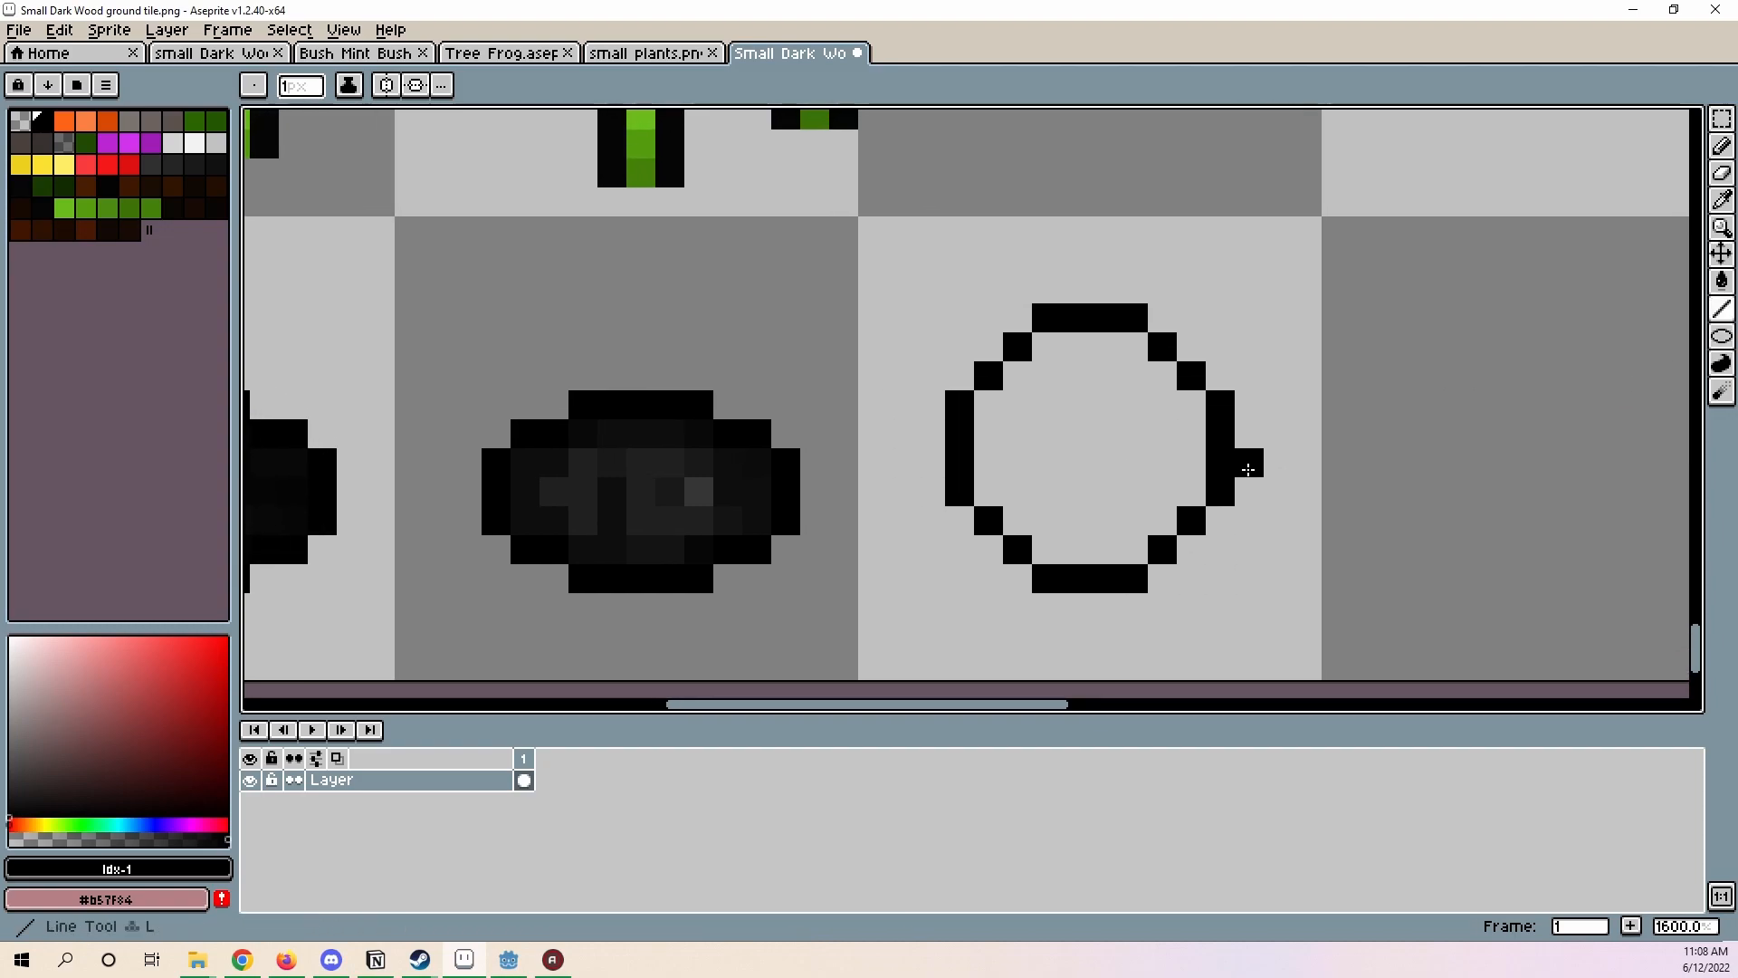
scroll(1233, 325, up, 1)
mouse_move(1111, 381)
mouse_down()
mouse_move(1215, 310)
mouse_move(1265, 376)
mouse_move(1214, 395)
mouse_move(1145, 466)
mouse_move(1250, 377)
mouse_up()
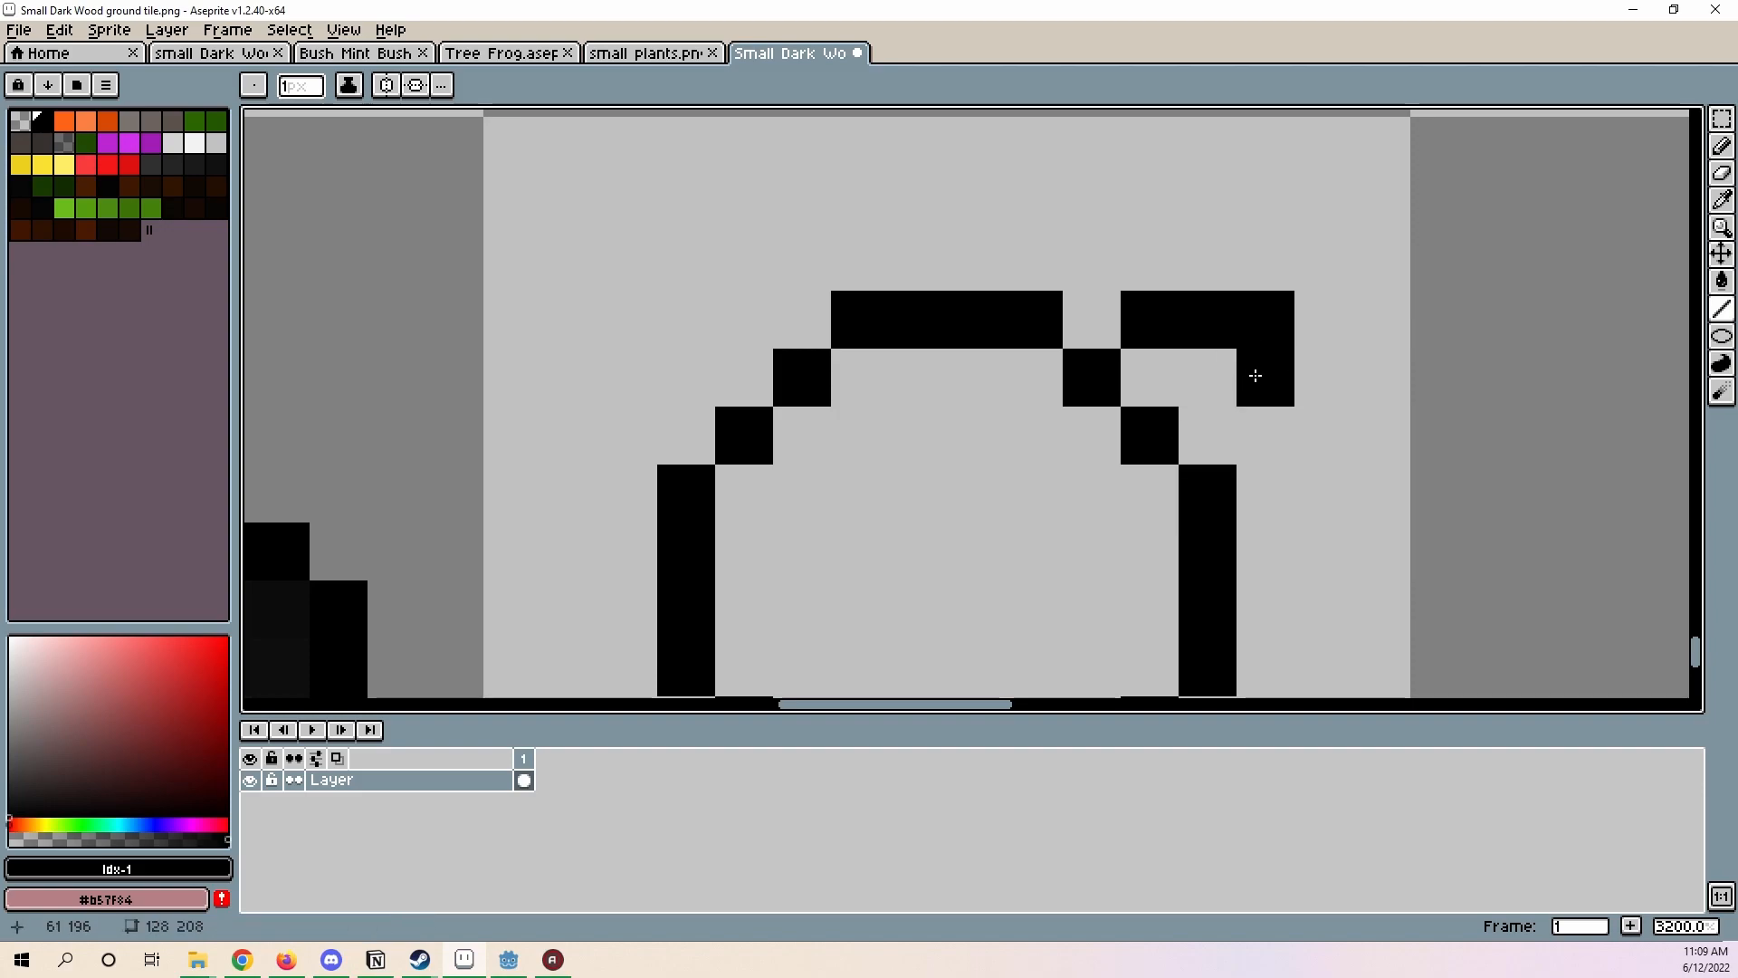
click(1185, 431)
middle_drag(1185, 432, 1464, 186)
mouse_move(969, 491)
mouse_down()
mouse_move(847, 572)
mouse_move(858, 555)
mouse_up()
click(1272, 590)
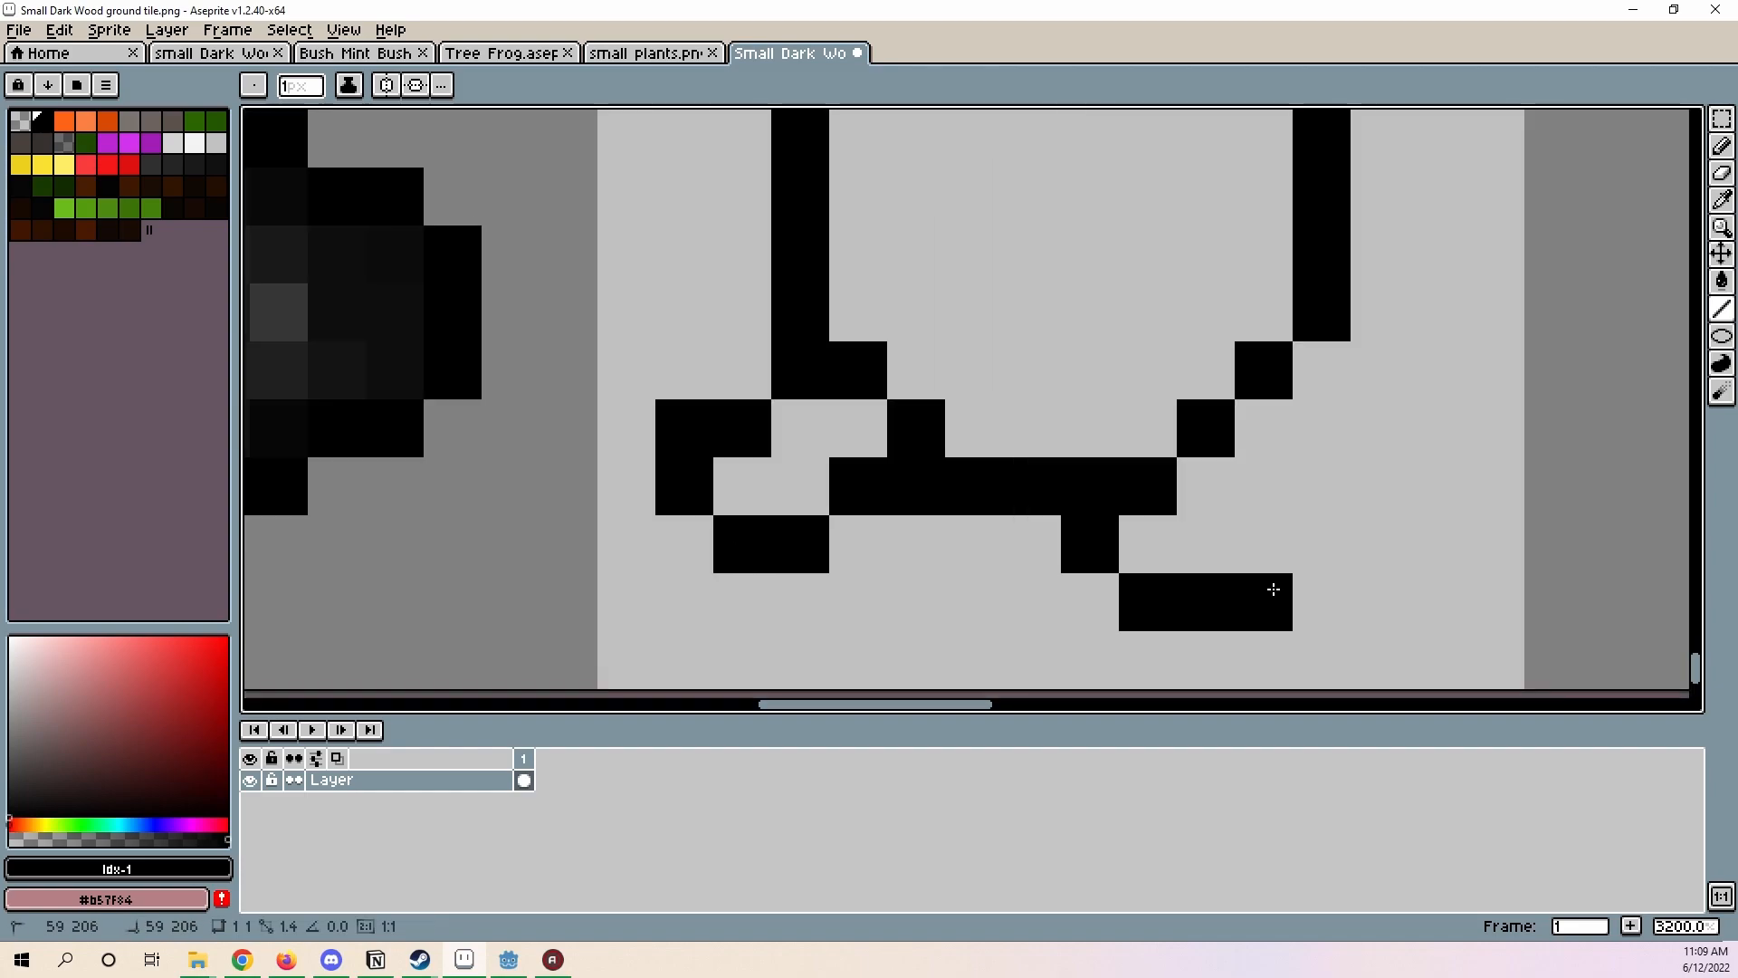
click(1261, 533)
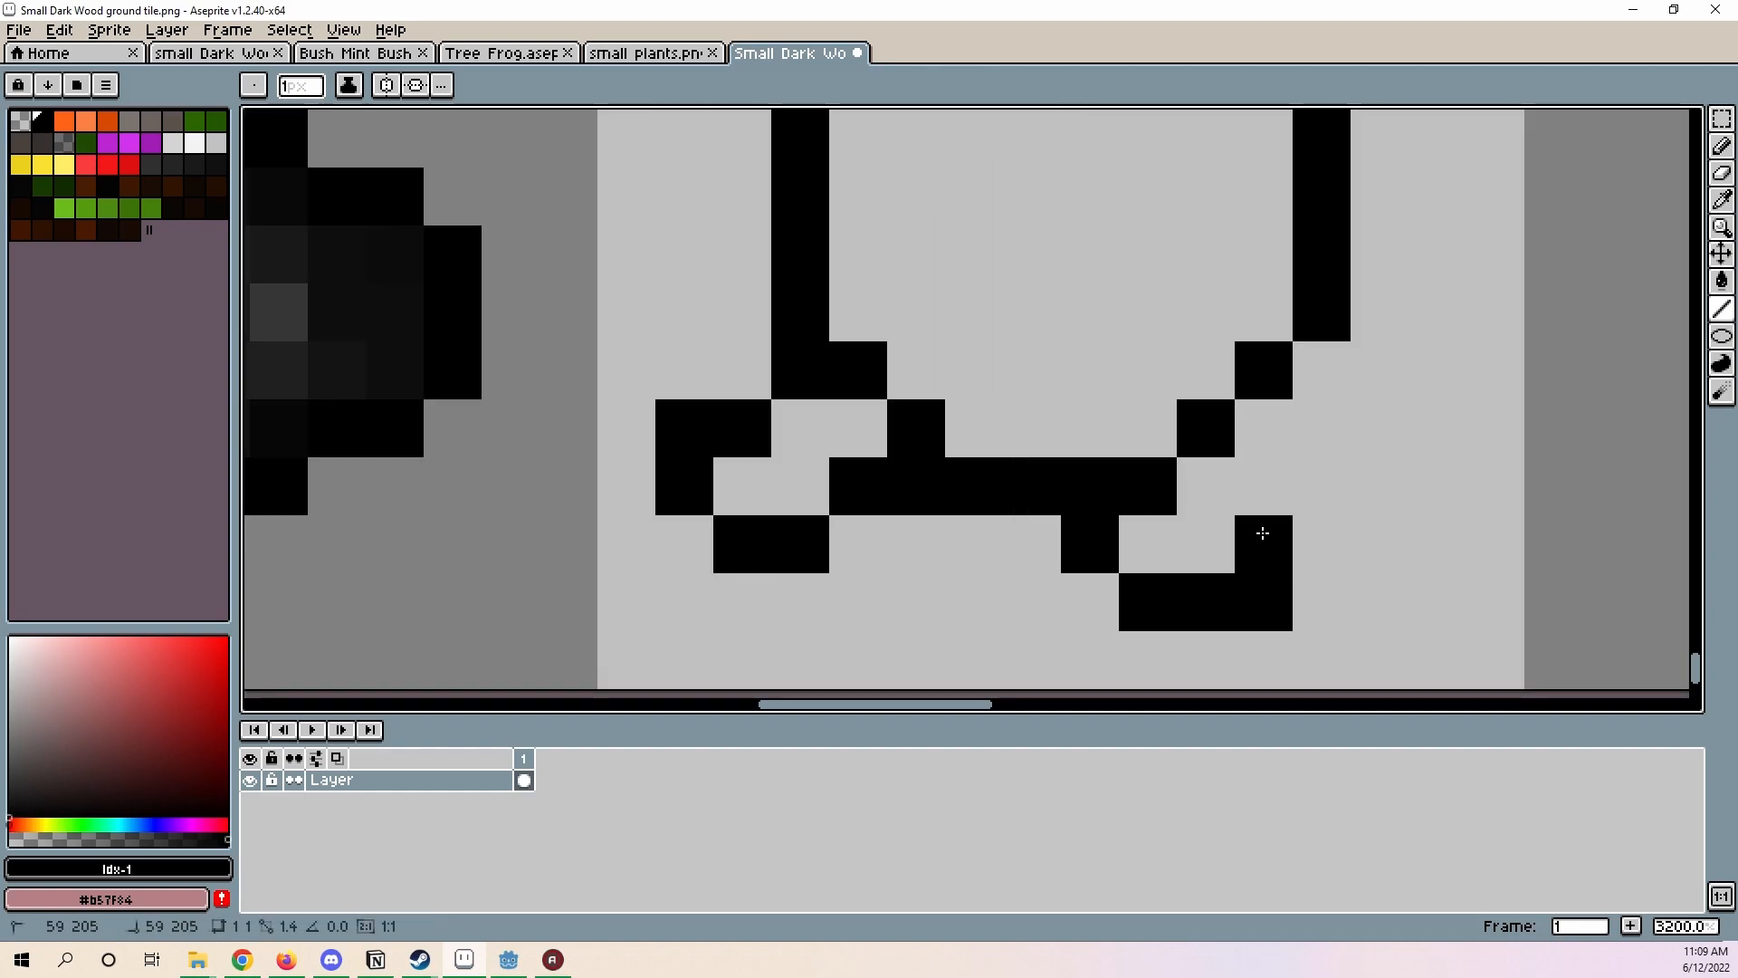
click(1223, 485)
- Try adding spikes on the circle's right, left and top sides, and erase the inner circle segments
scroll(1223, 484, down, 3)
scroll(1258, 457, up, 4)
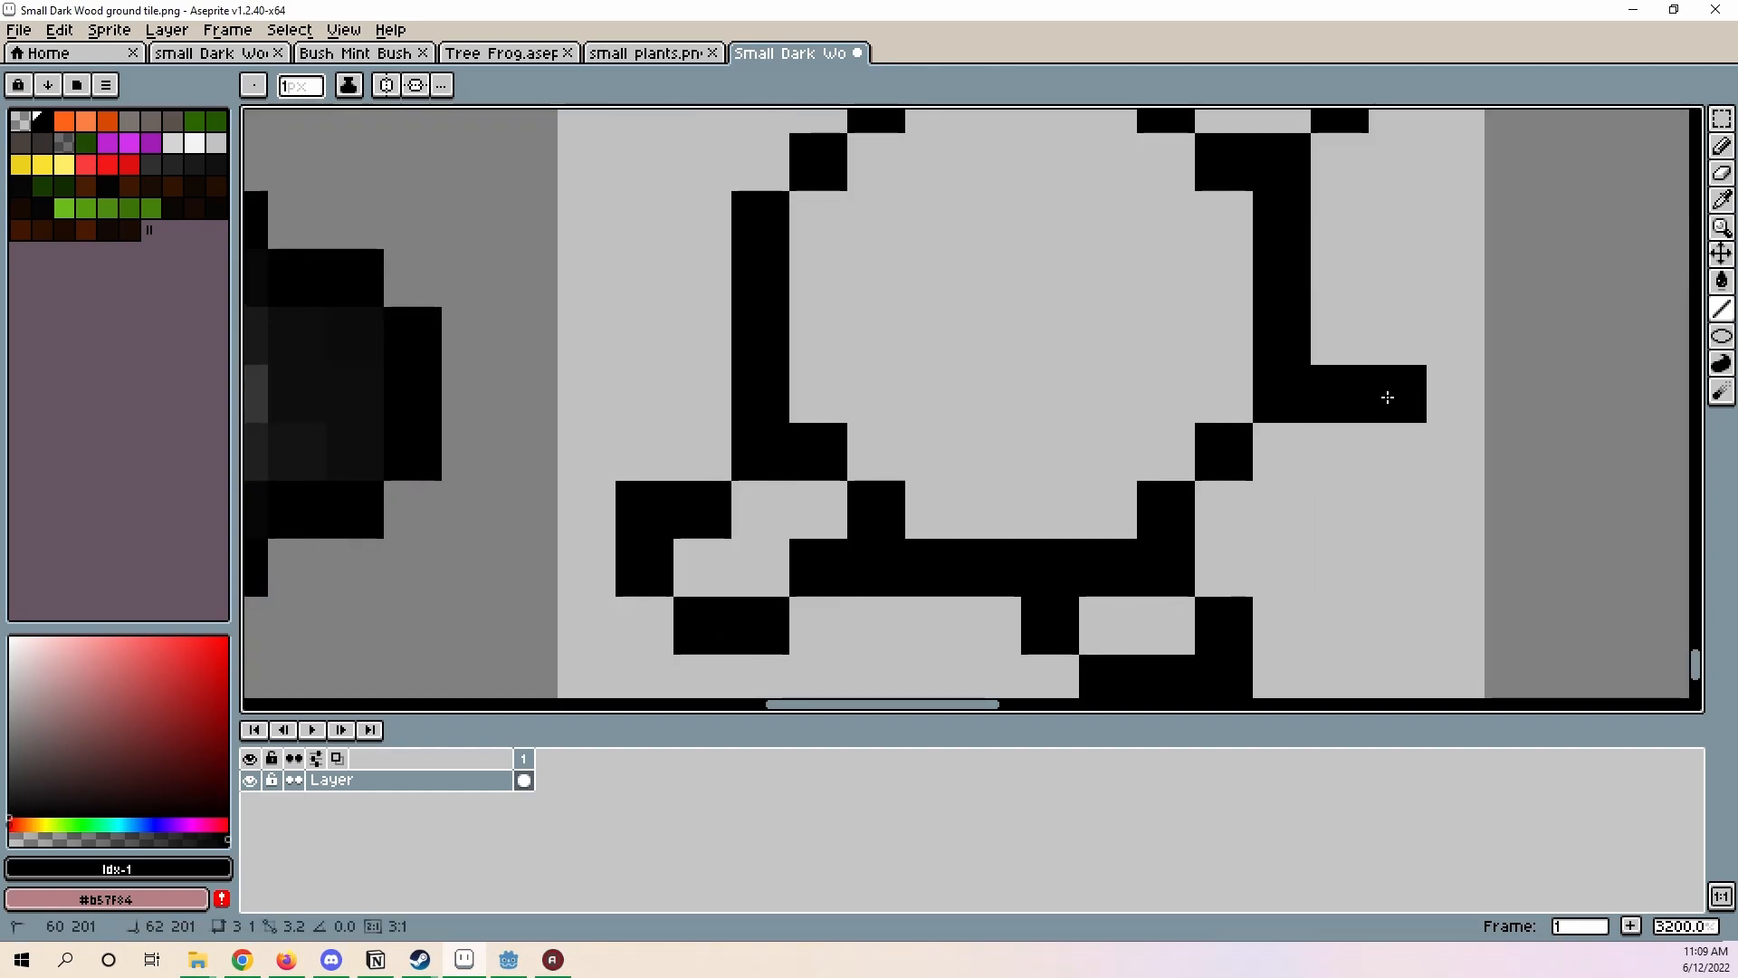
scroll(1557, 489, down, 7)
scroll(1557, 489, up, 6)
scroll(898, 449, down, 3)
drag(869, 449, 918, 349)
click(1005, 384)
scroll(1005, 385, down, 8)
scroll(1124, 474, up, 6)
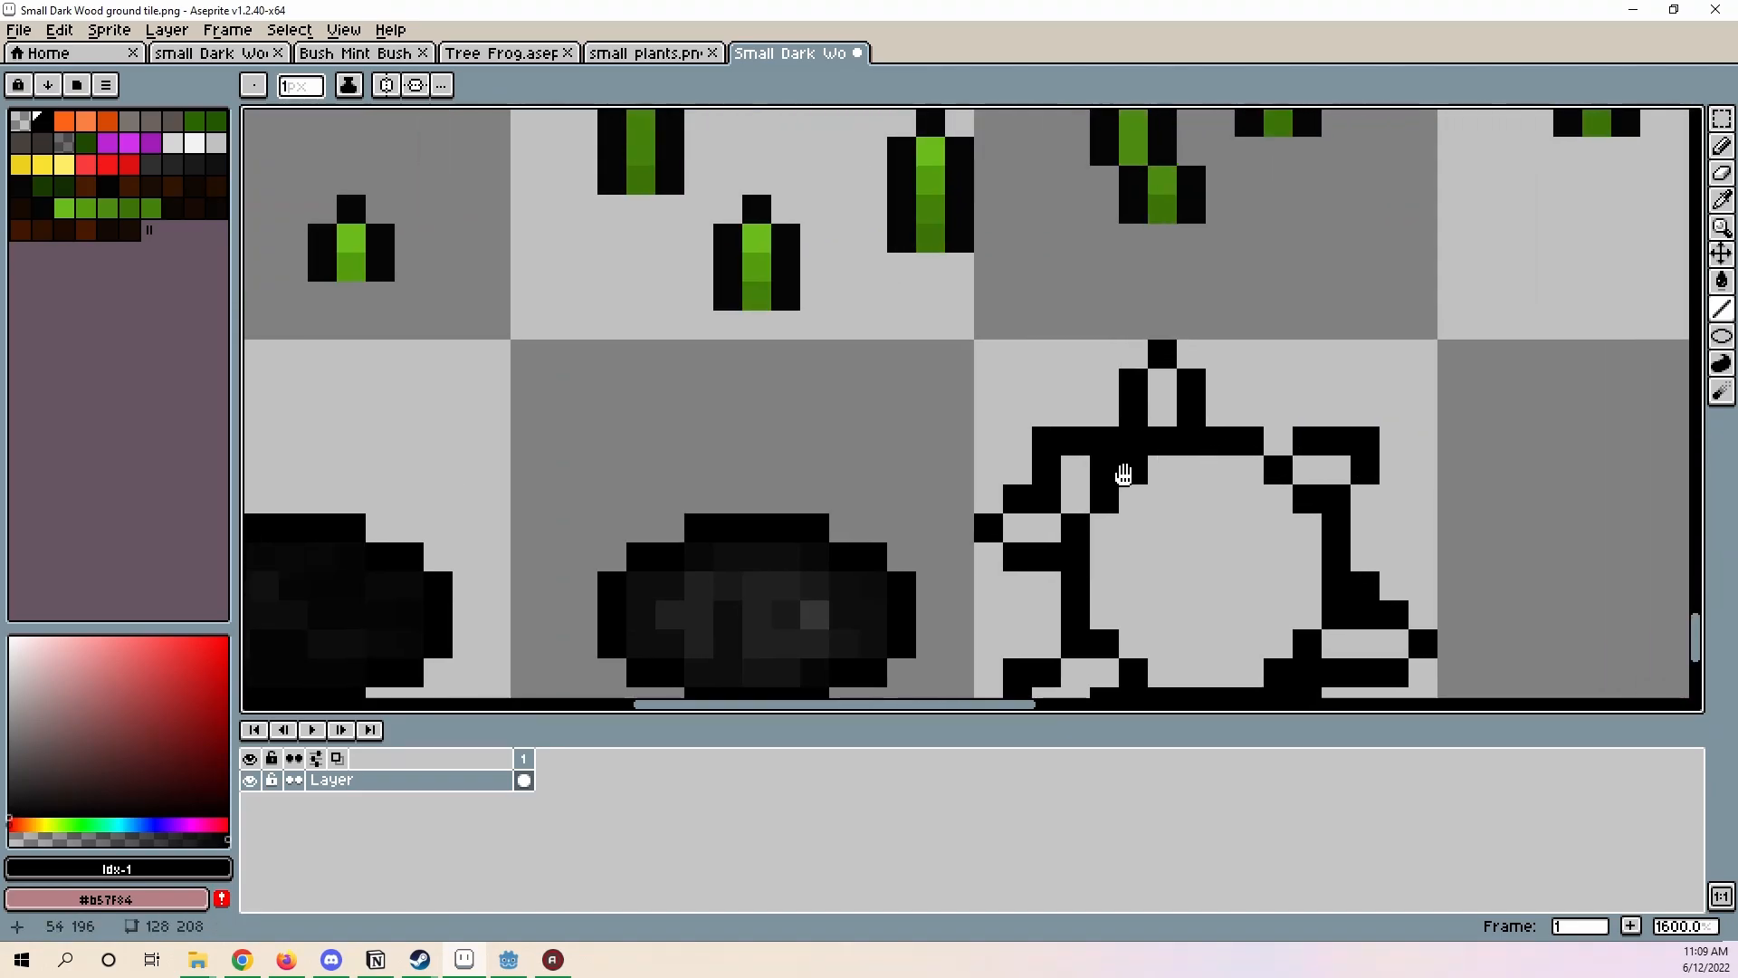
middle_drag(1123, 474, 998, 495)
scroll(1125, 399, up, 1)
scroll(1119, 420, up, 1)
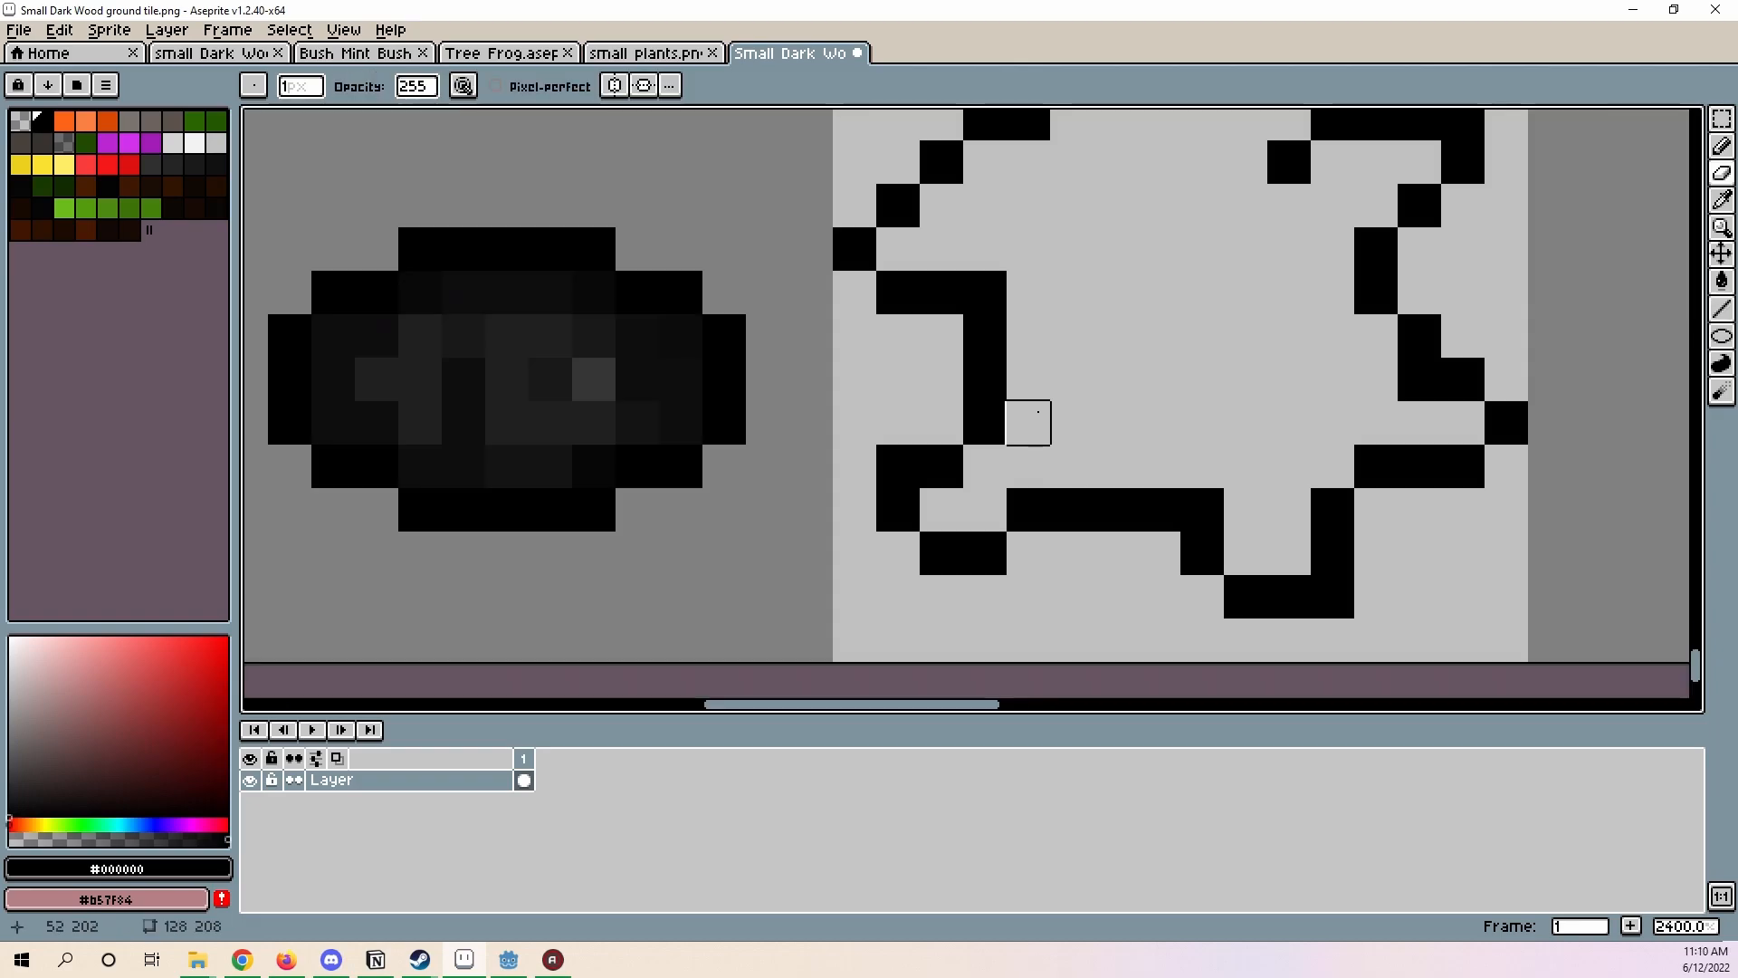
- Undo the spike lines and erasures back towards the plain black circle in the fourth cell
scroll(1403, 517, down, 4)
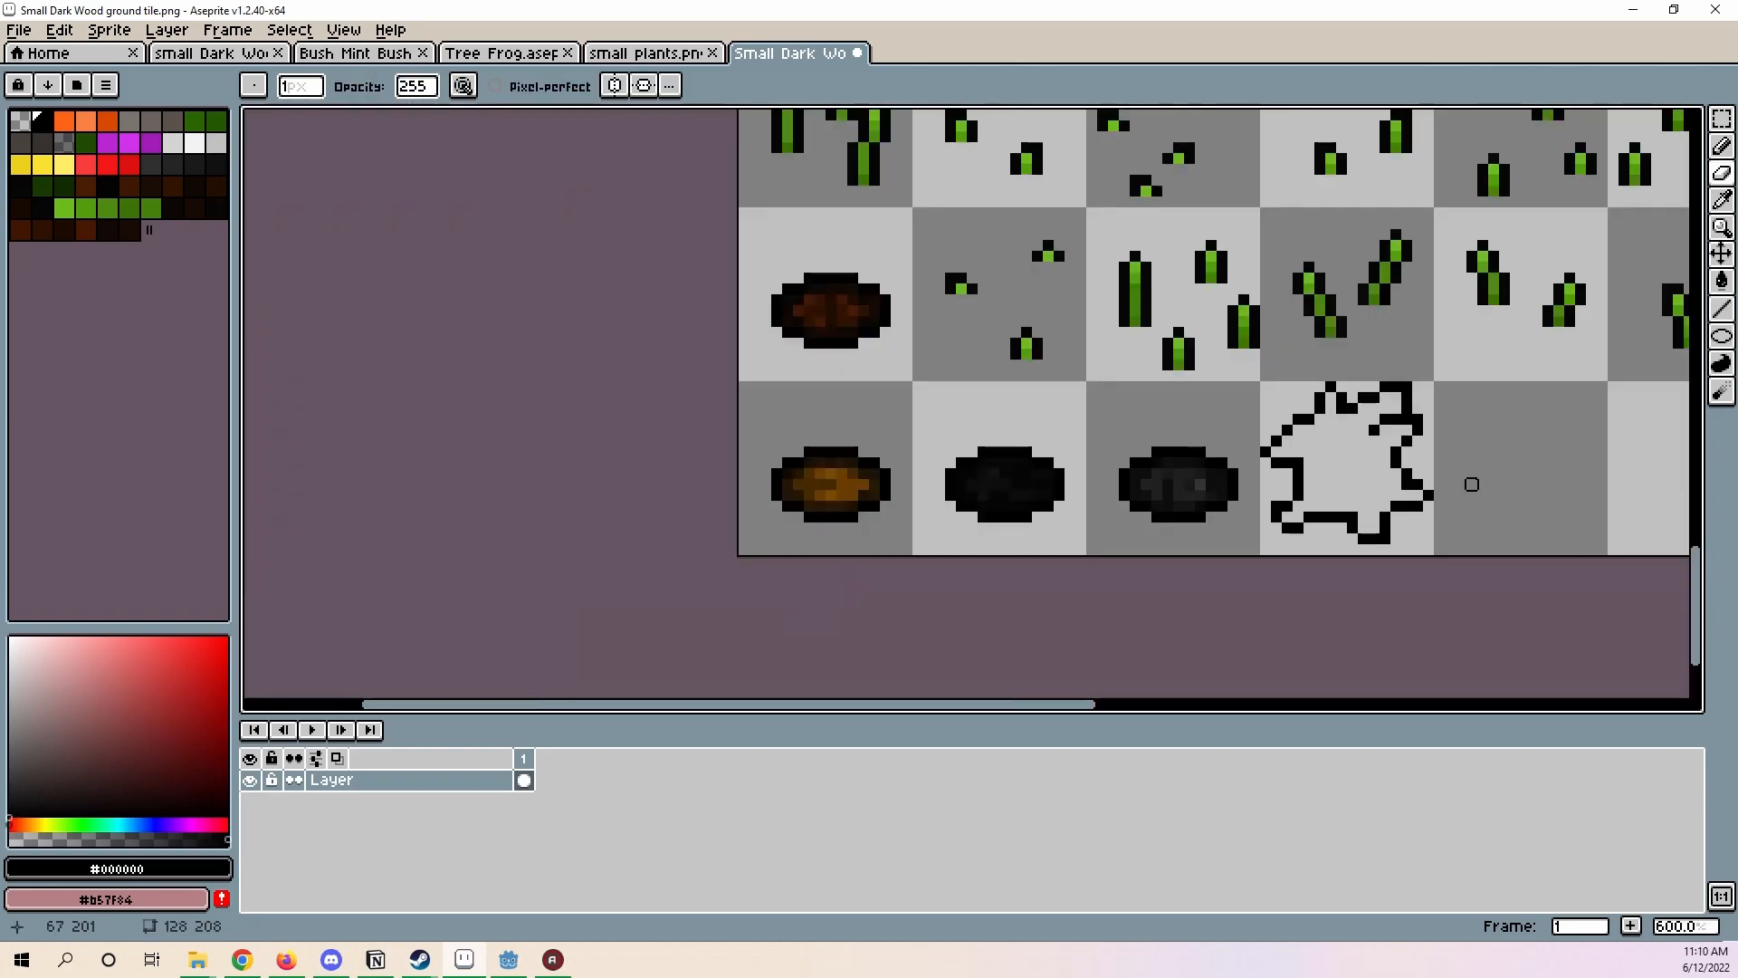
scroll(1471, 484, up, 4)
scroll(1138, 454, down, 5)
scroll(1587, 434, up, 1)
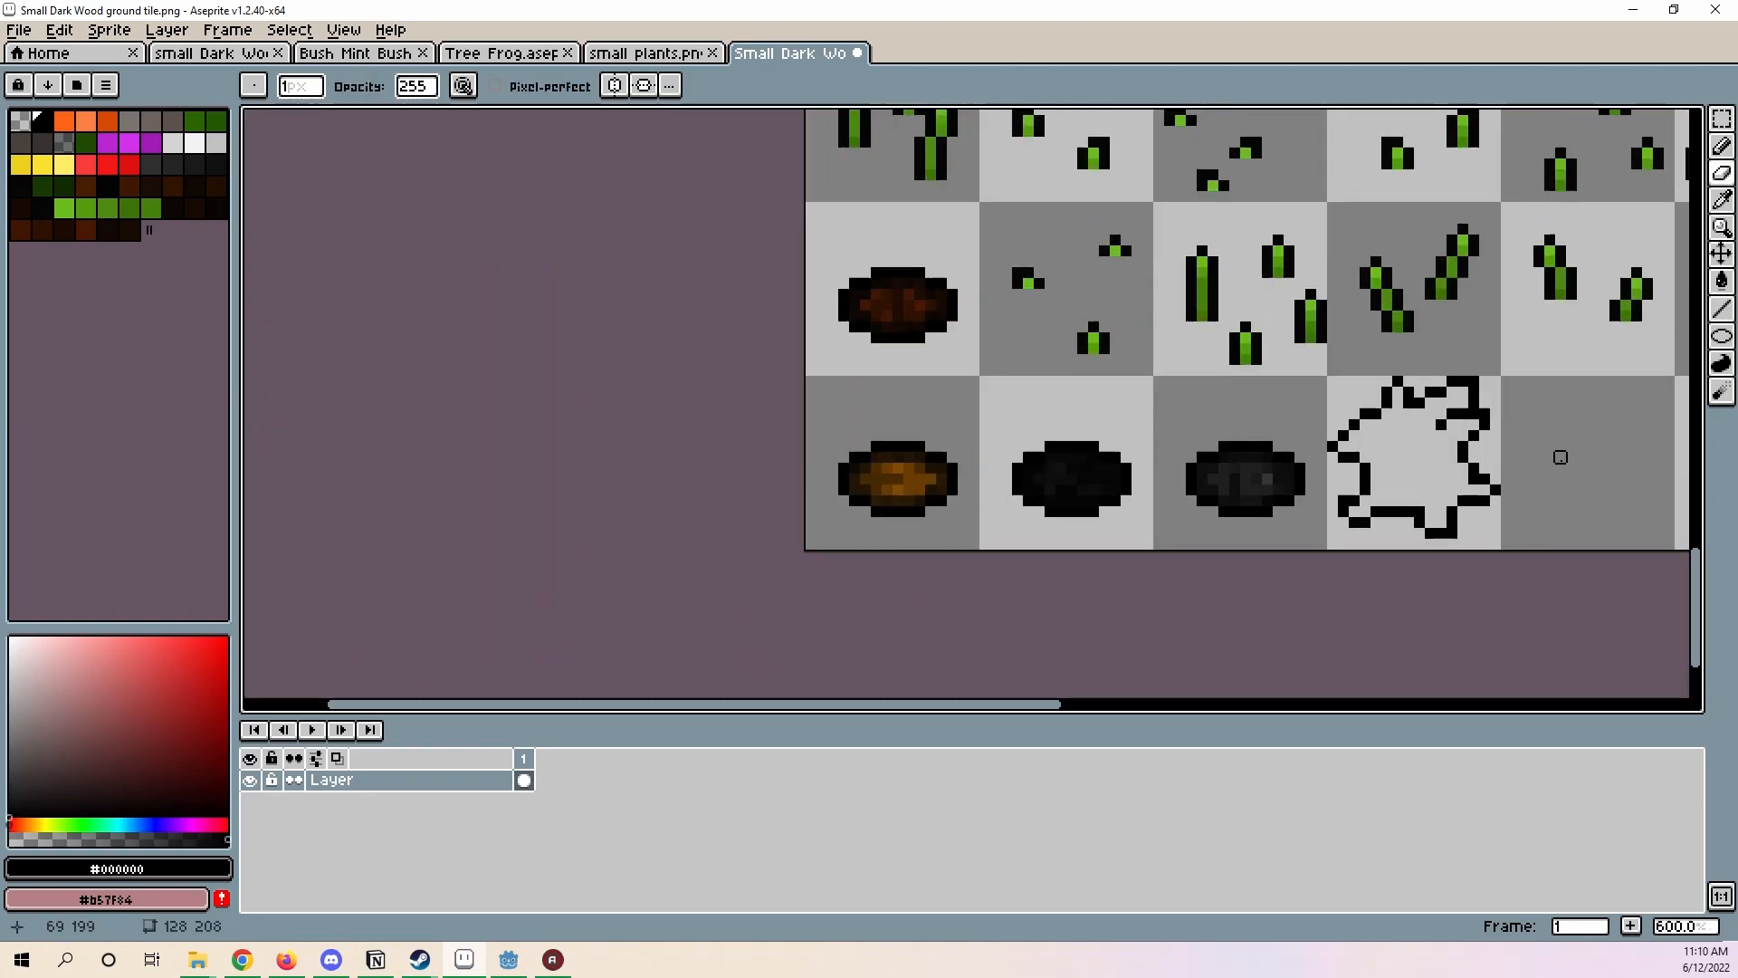
scroll(1560, 457, up, 1)
middle_drag(1560, 457, 1365, 440)
scroll(1222, 484, up, 2)
middle_drag(1211, 485, 1203, 481)
key(l)
key(ctrl+z)
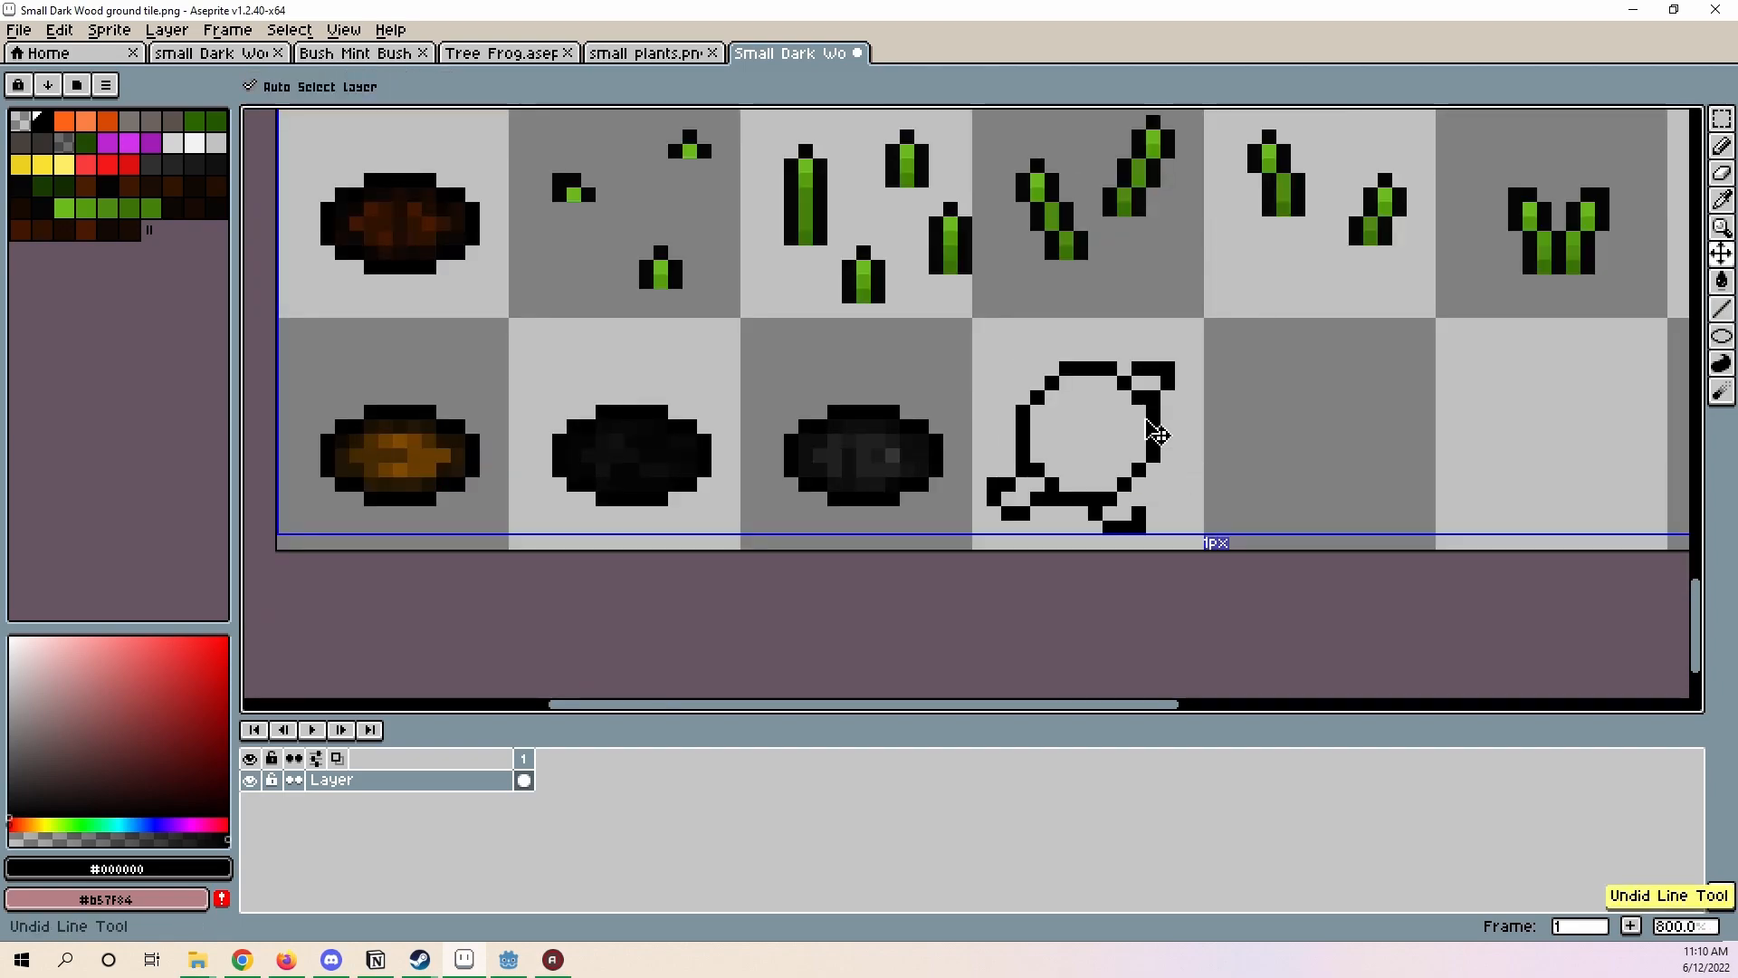
key(ctrl+z)
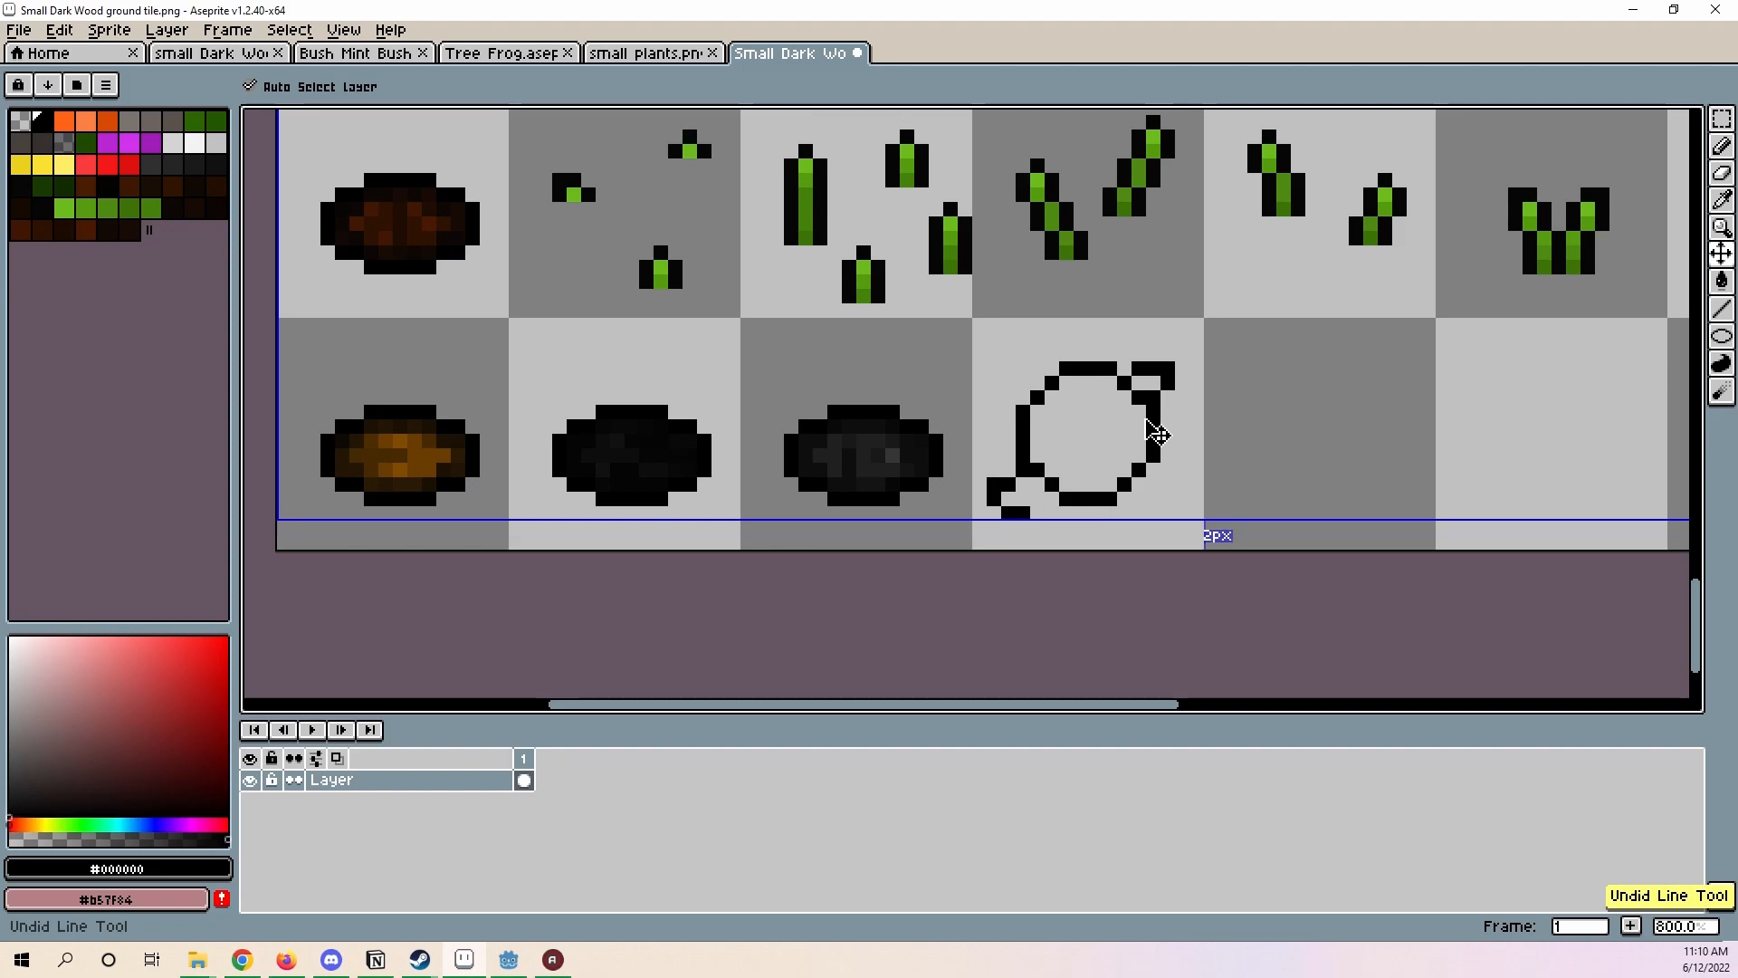
key(ctrl+z)
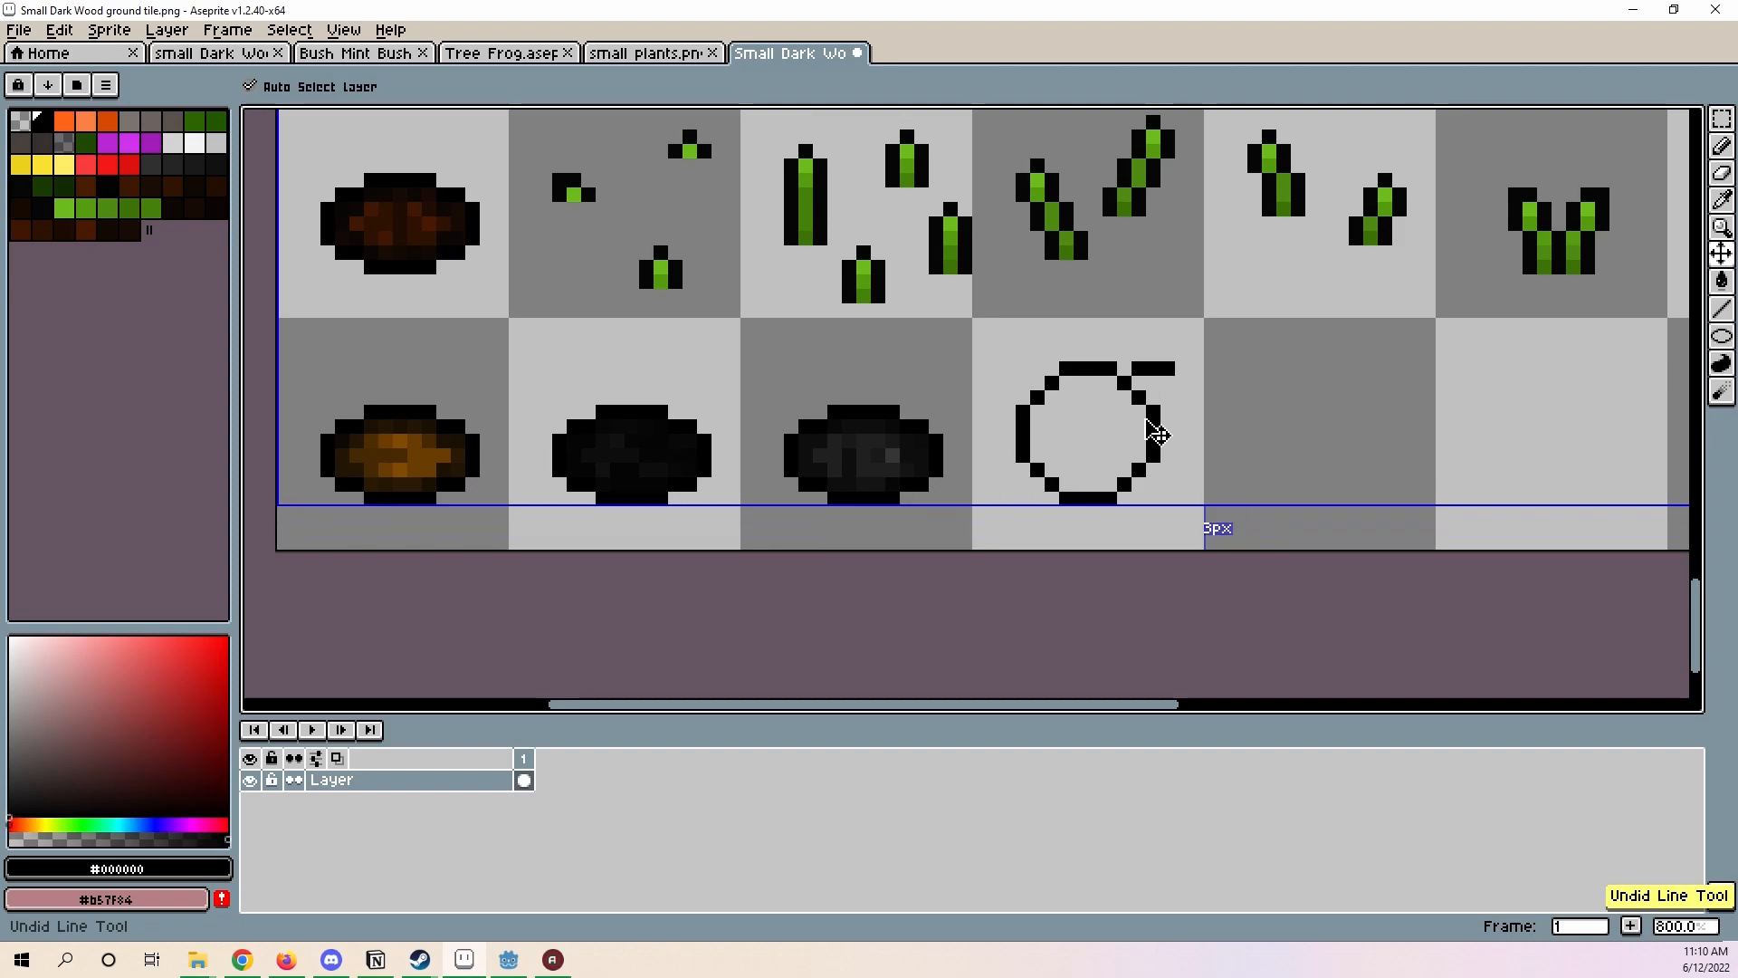
scroll(1146, 417, up, 4)
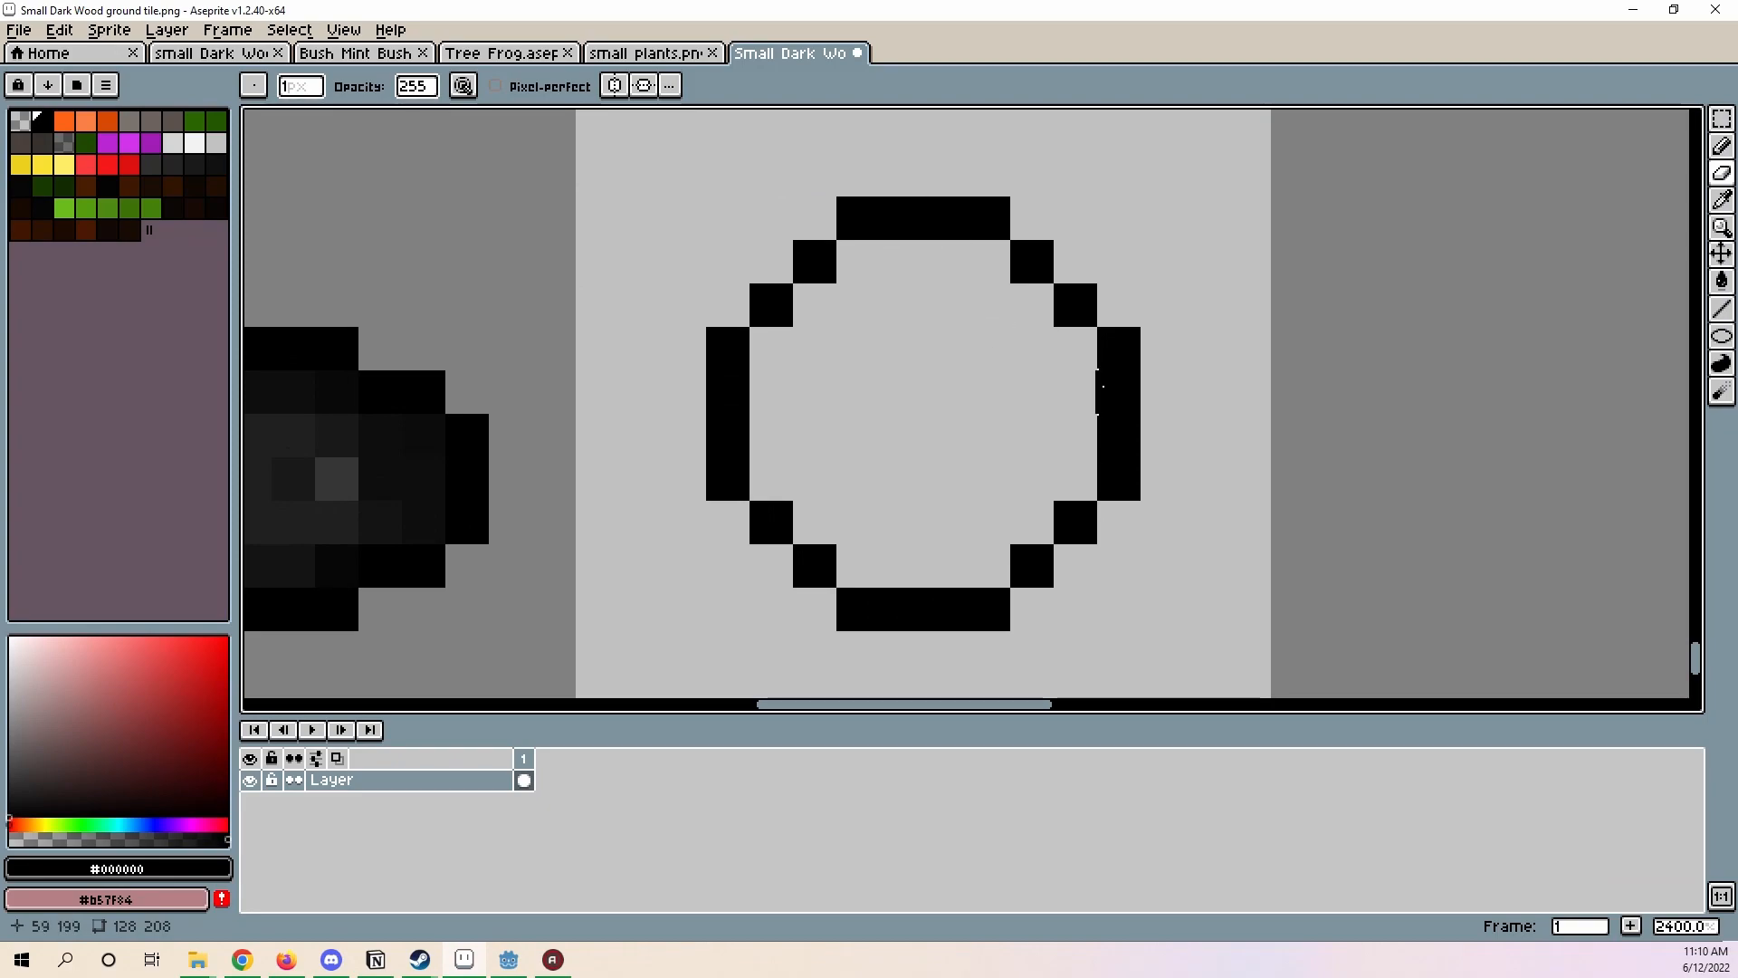
scroll(1099, 389, down, 3)
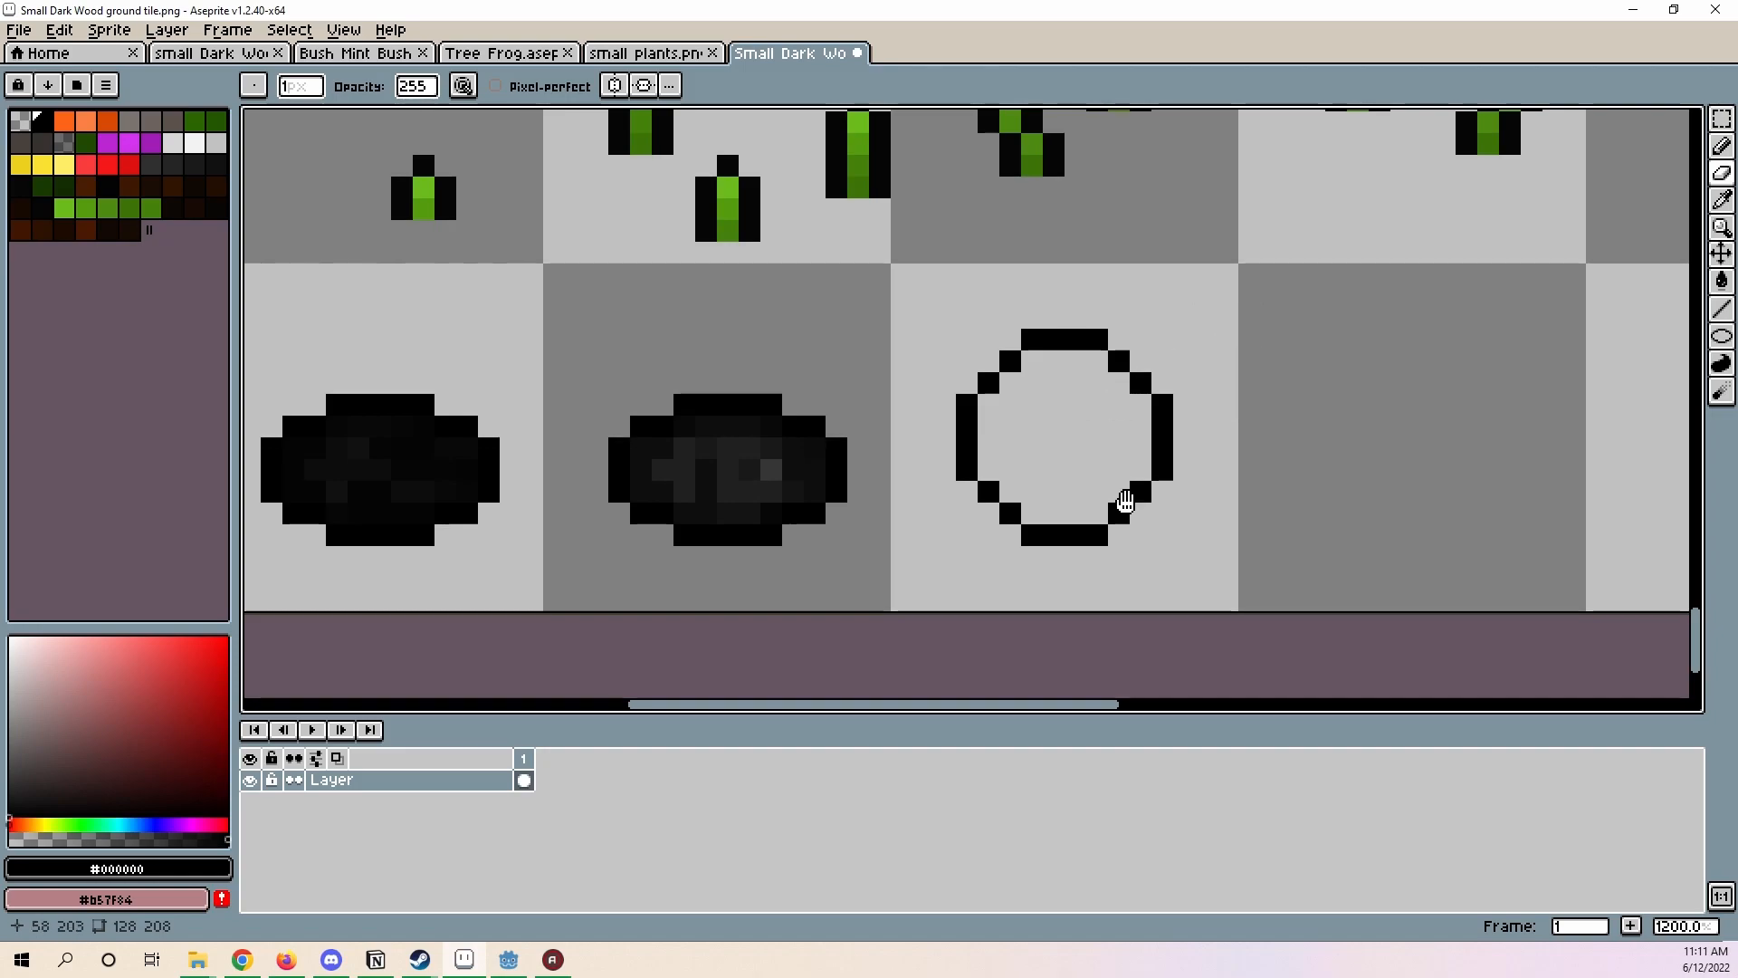
scroll(1059, 446, up, 3)
key(i)
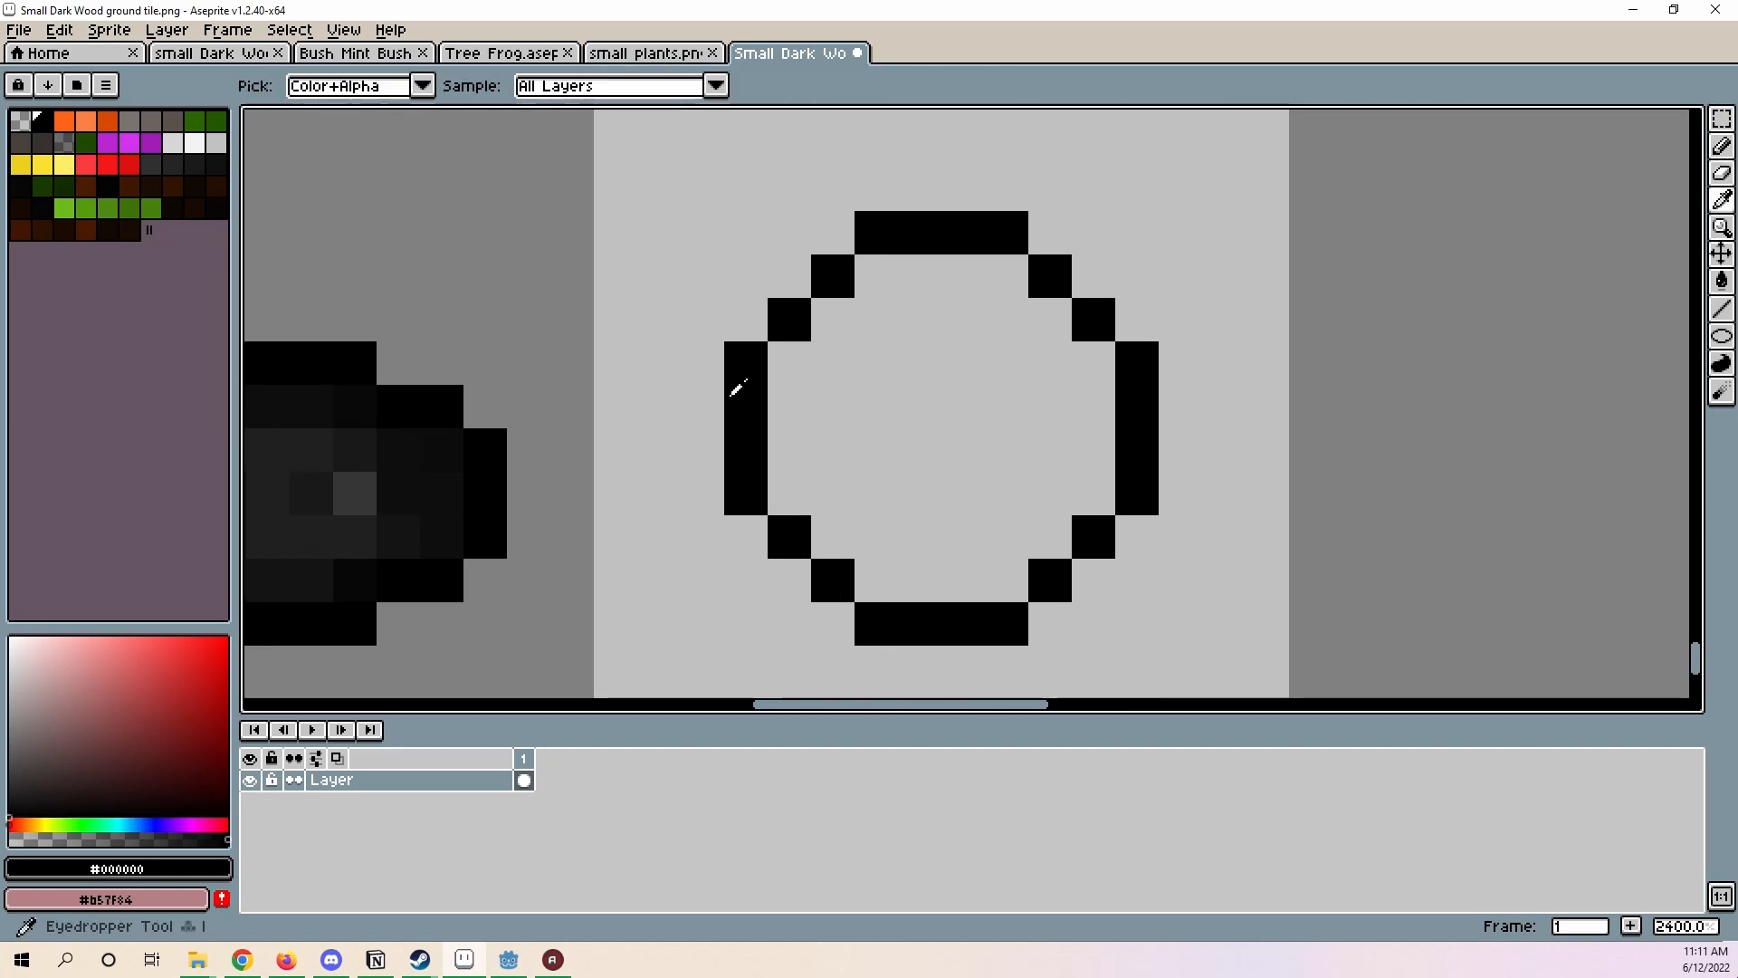
drag(1720, 336, 1669, 342)
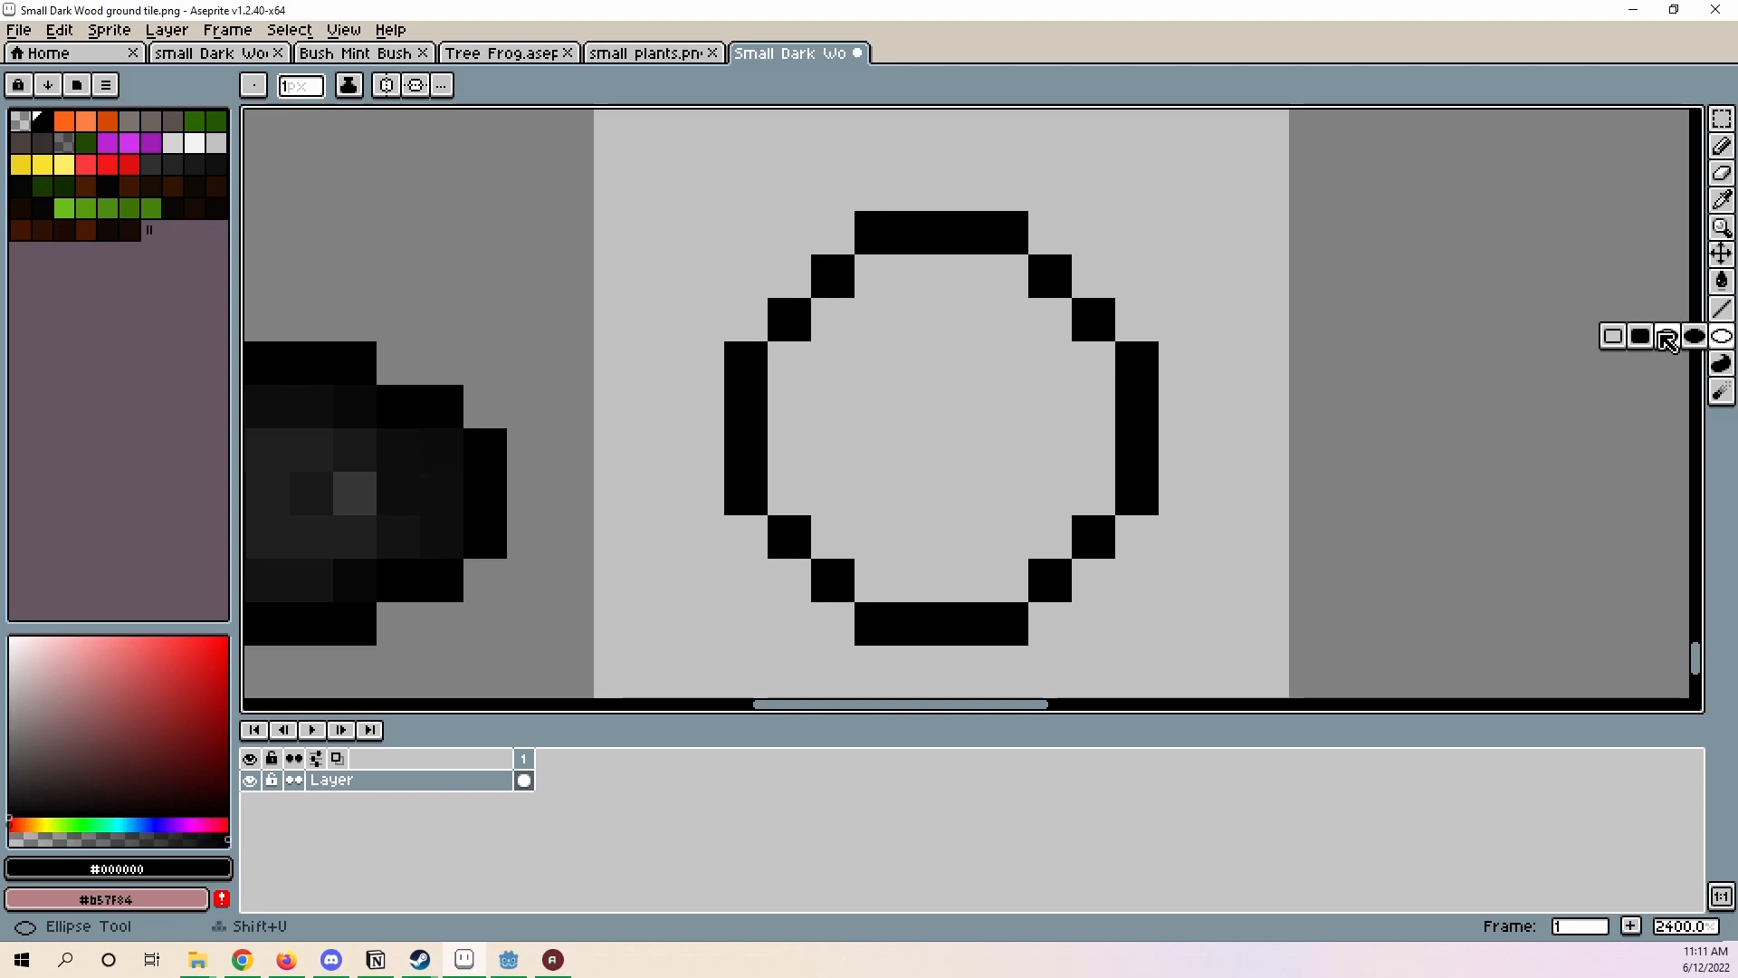
scroll(1077, 430, down, 1)
drag(1041, 361, 1413, 571)
key(ctrl+z)
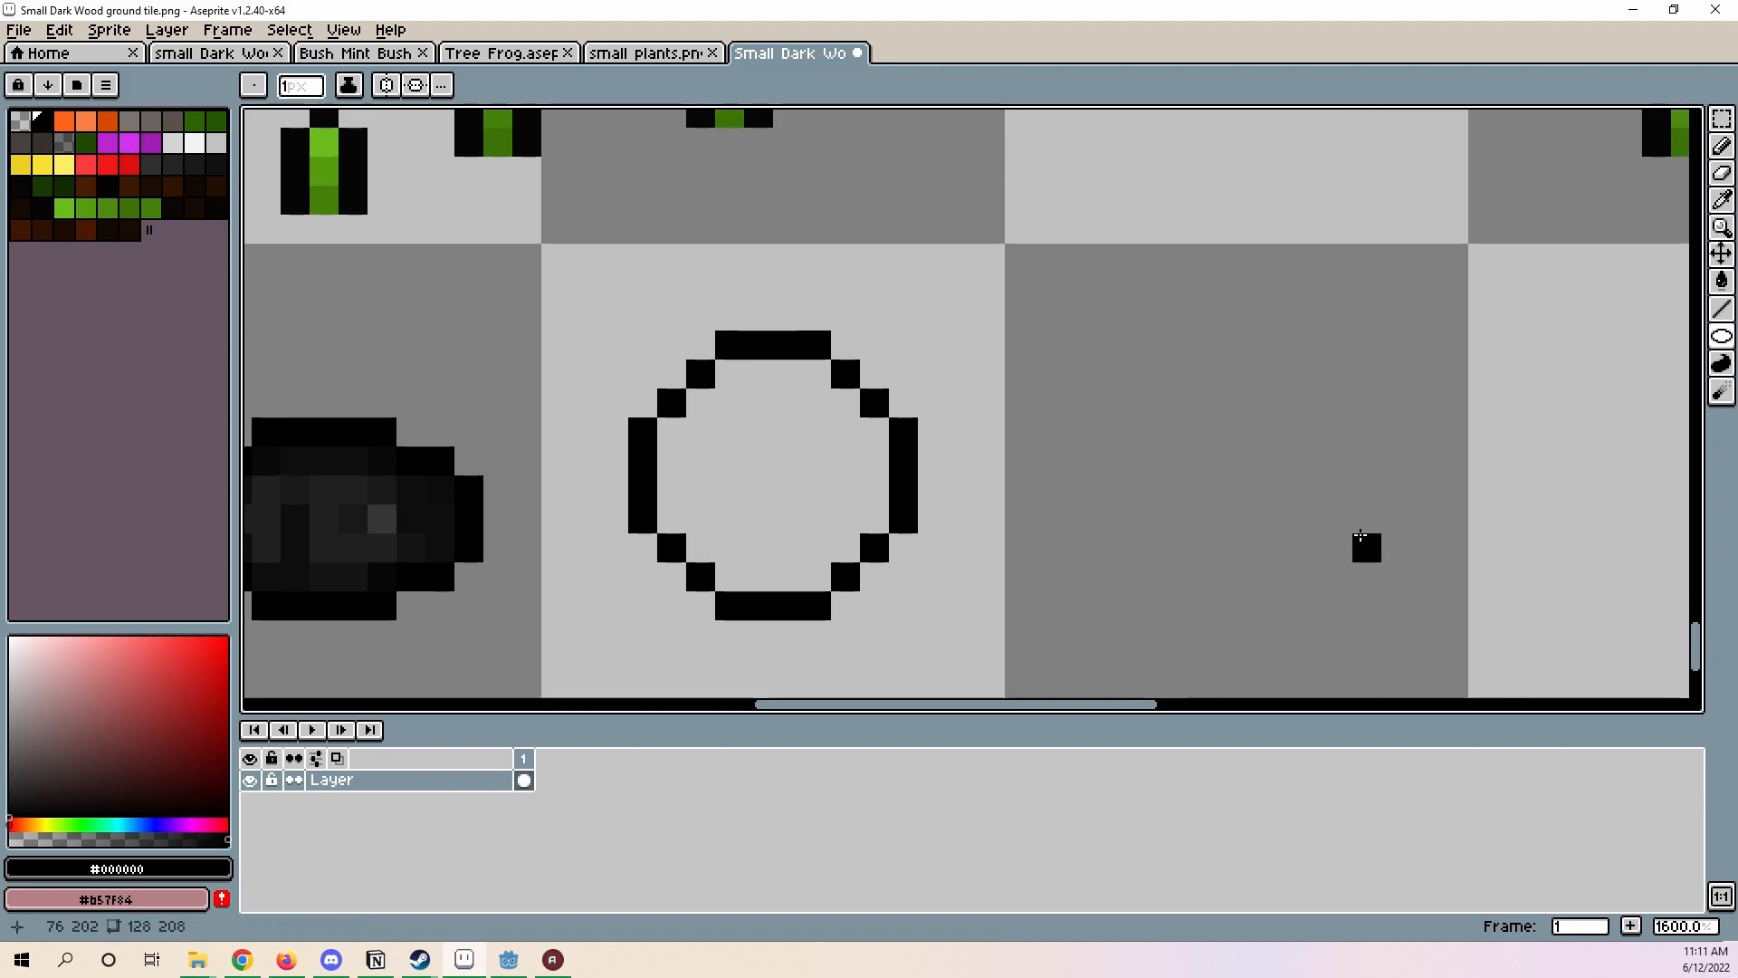
- Draw a new set of angular black spikes outward around the circle in the fourth cell with the Line tool
middle_drag(1008, 441, 1301, 468)
scroll(1301, 469, down, 1)
scroll(1301, 469, down, 1)
scroll(1226, 497, up, 1)
scroll(1242, 484, up, 1)
key(l)
middle_drag(1236, 386, 959, 469)
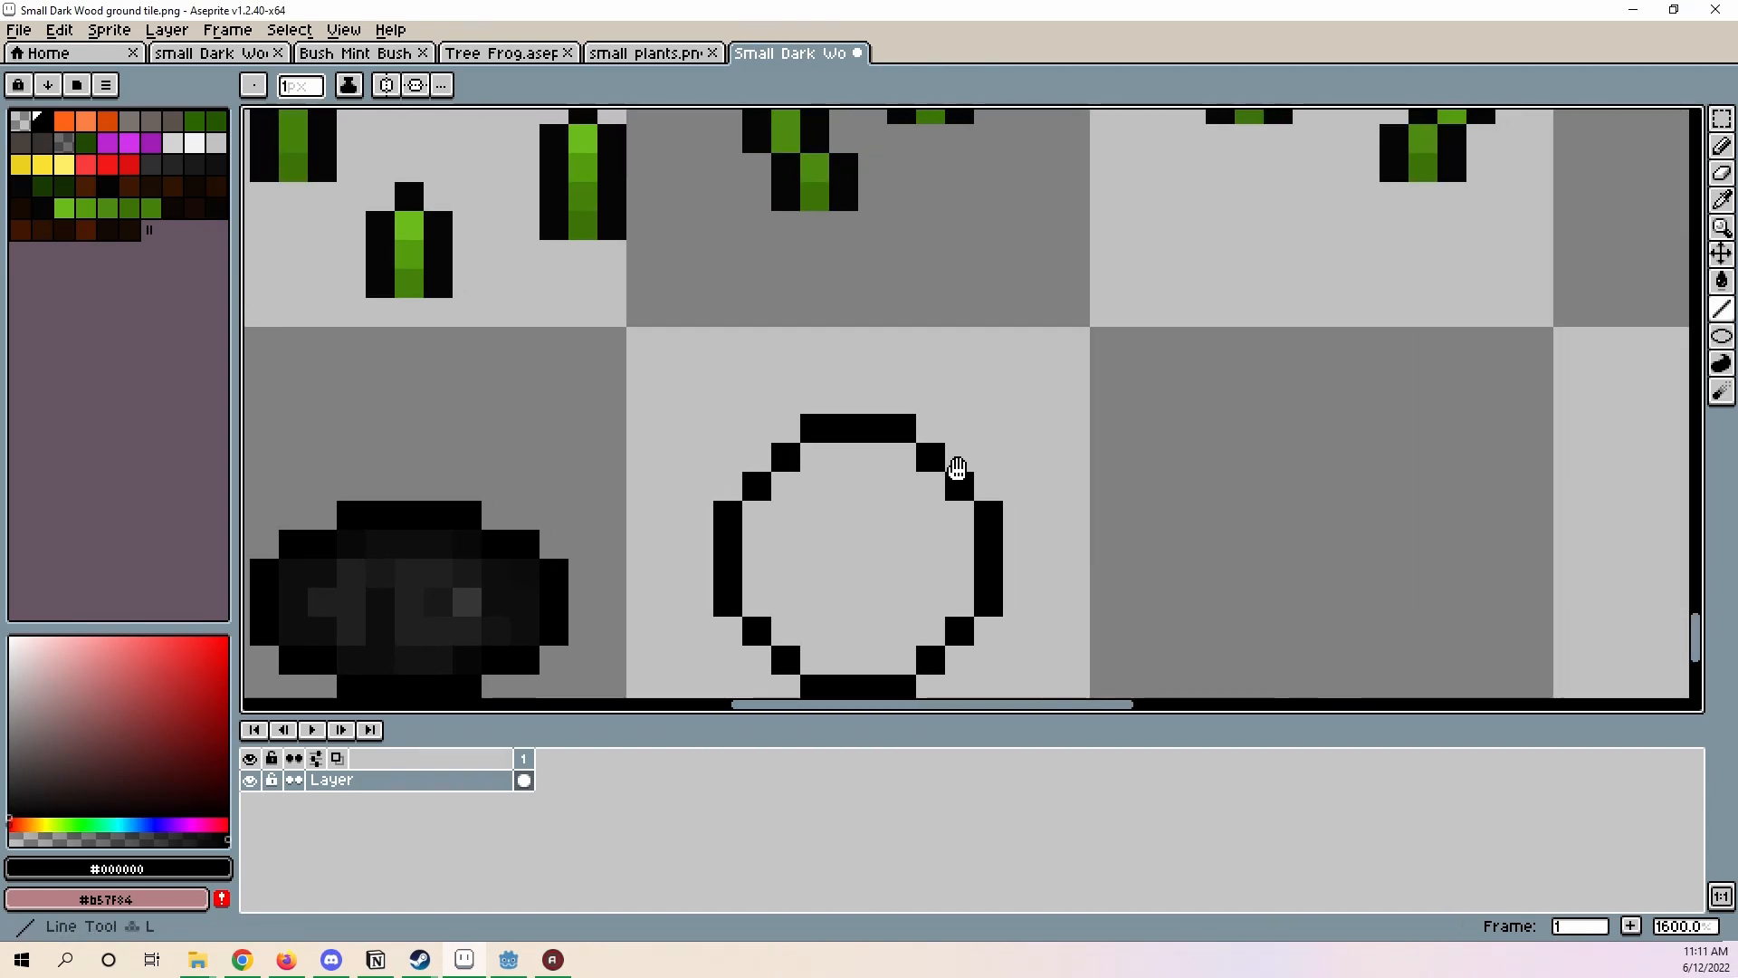
drag(940, 450, 1041, 408)
scroll(1043, 404, down, 1)
key(ctrl+z)
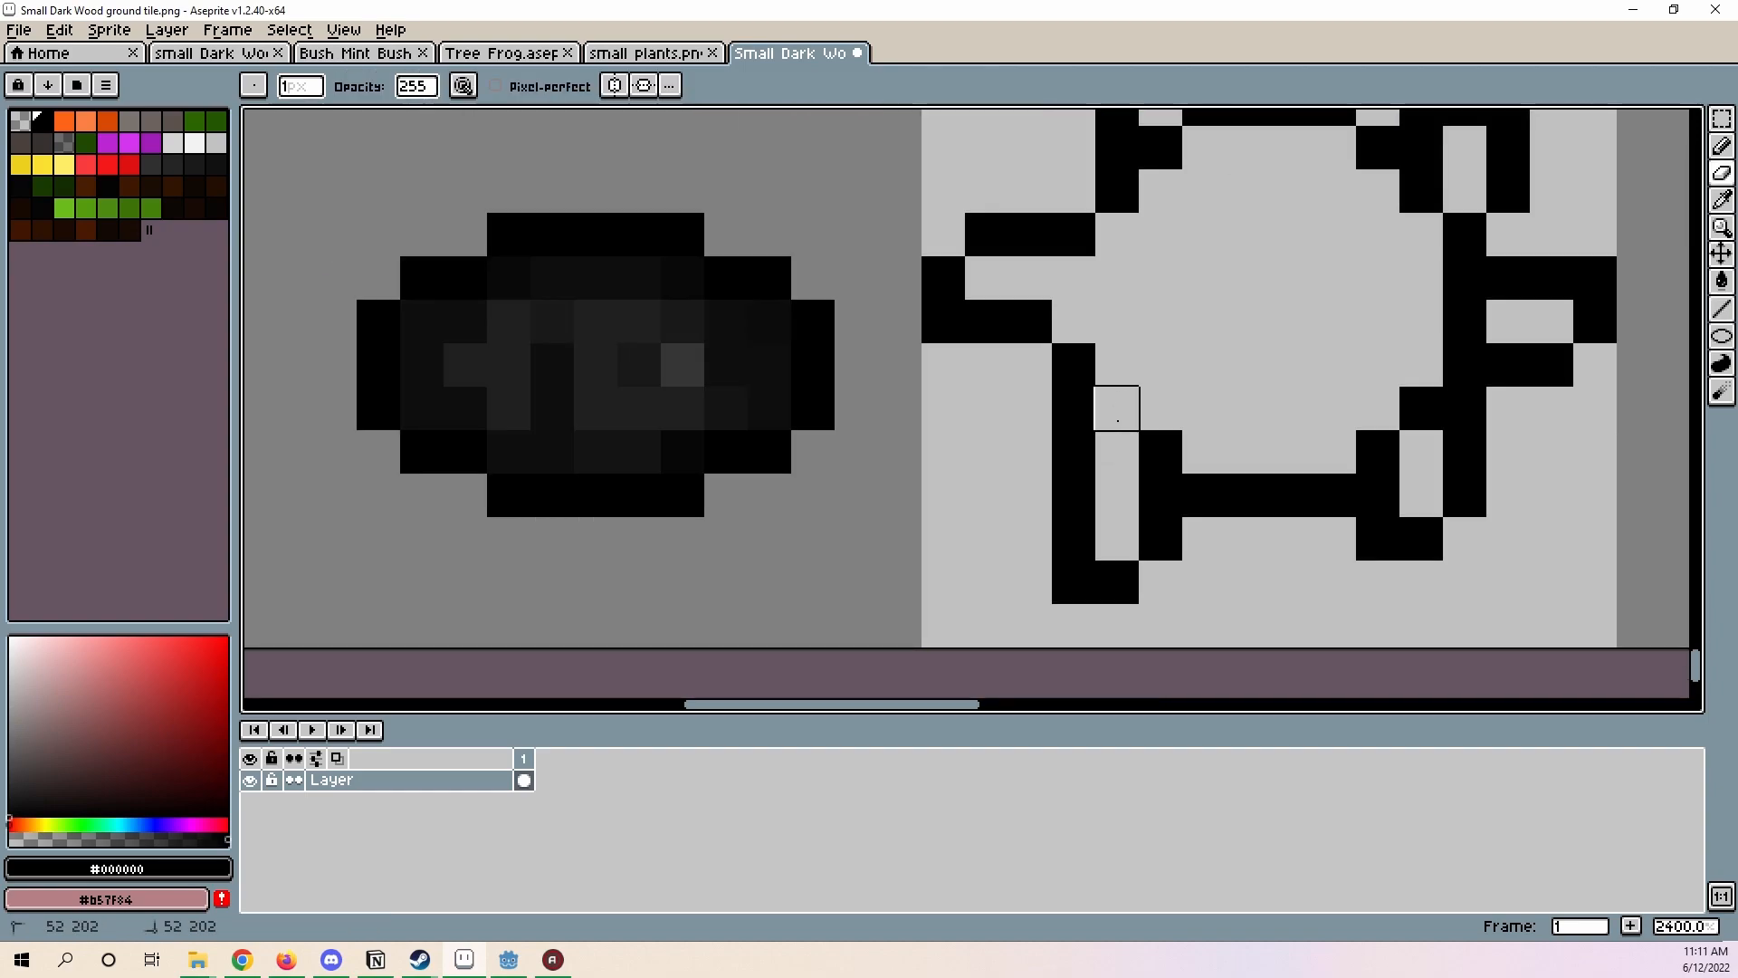
- Erase the old circle segments inside the spikes so the shape becomes a single spiky outline
mouse_move(1364, 422)
middle_down()
mouse_move(1199, 500)
mouse_move(1268, 571)
middle_up()
drag(1311, 484, 1310, 528)
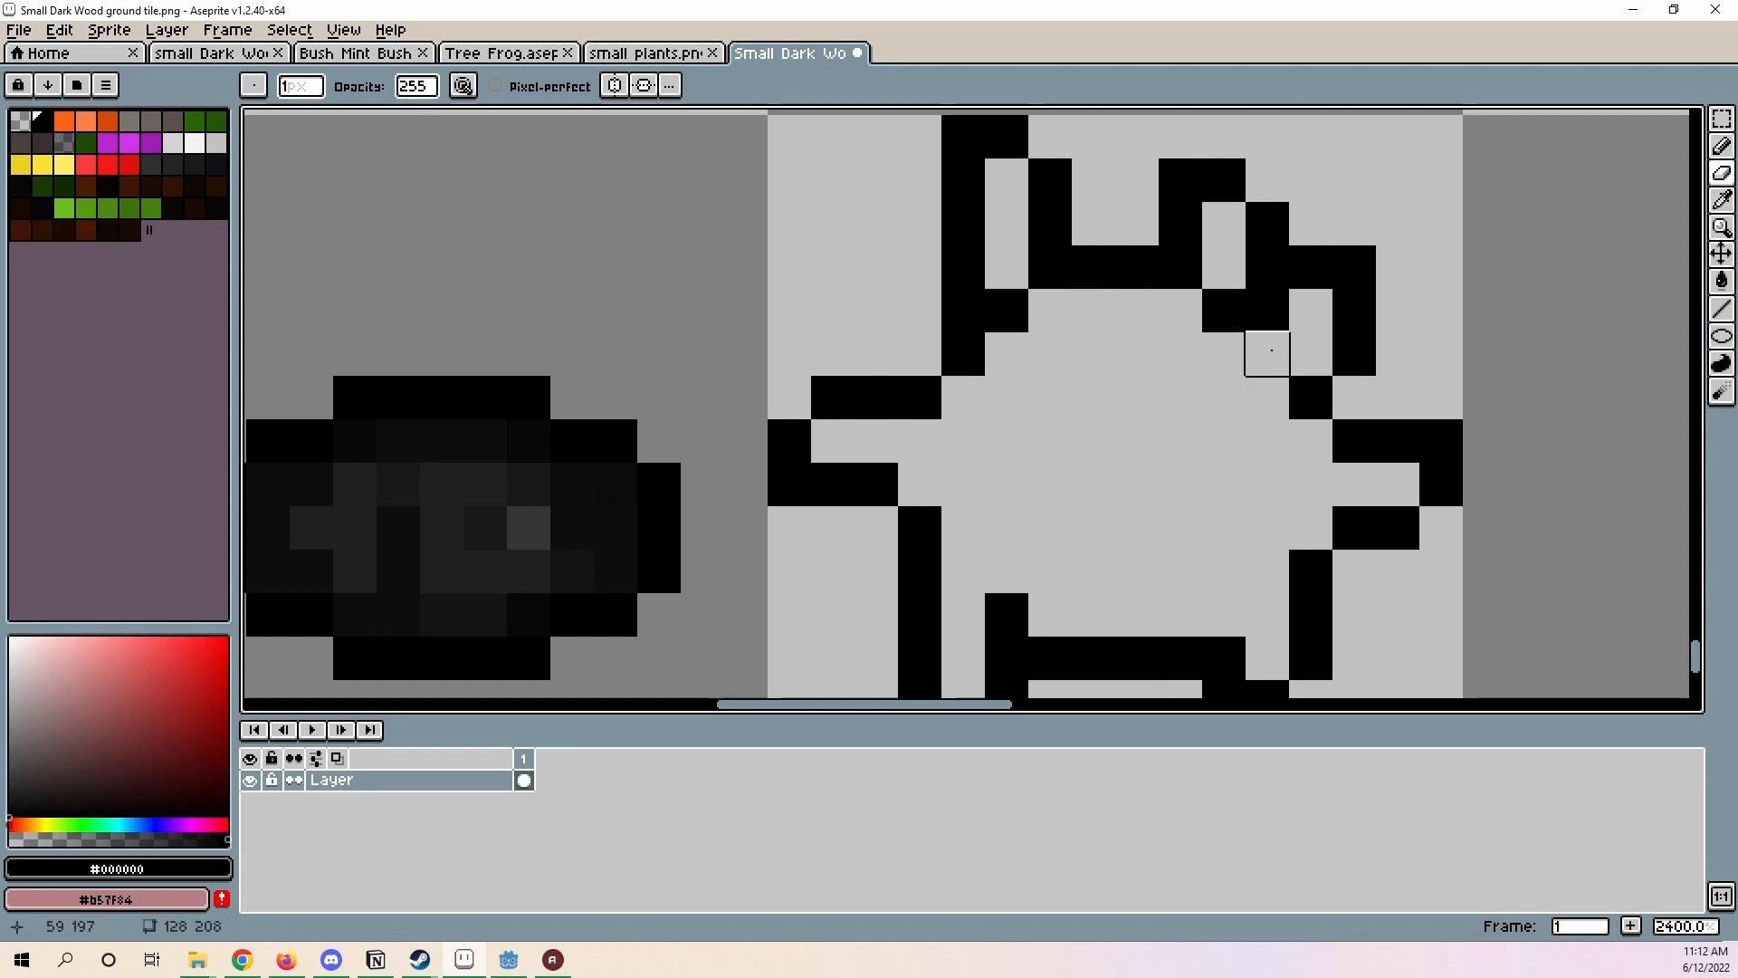
scroll(1258, 399, up, 6)
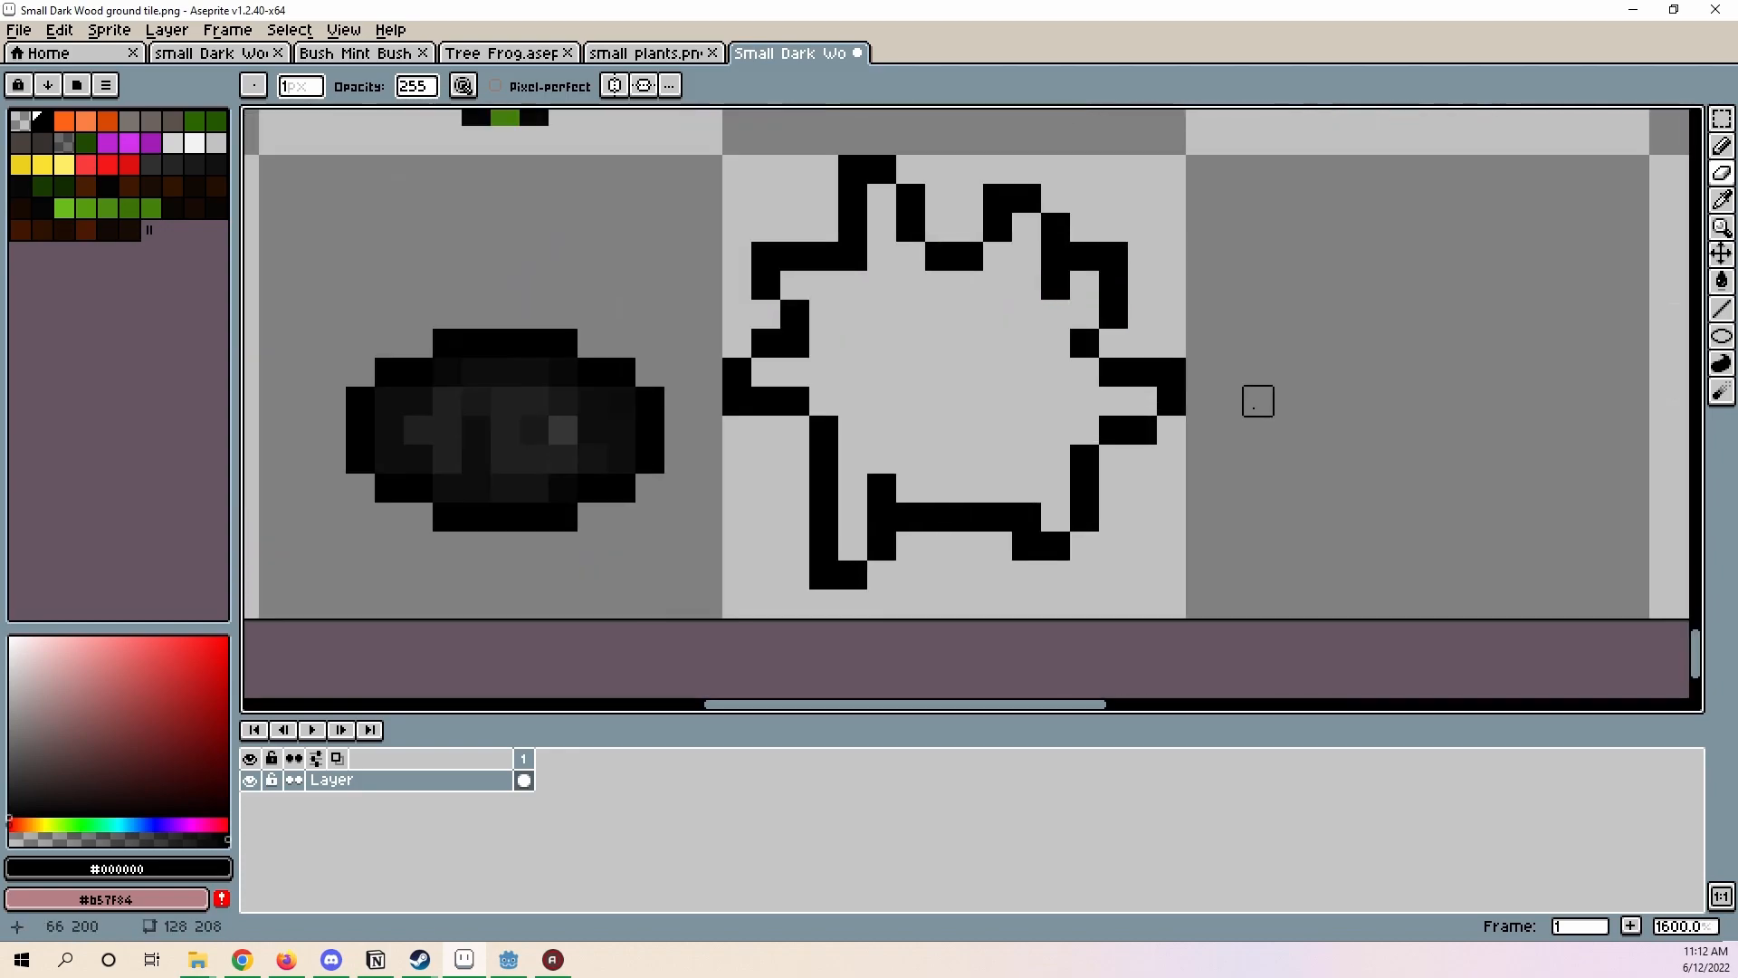
- Add more zigzag spikes along the left, right and bottom edges of the outline with black lines
middle_drag(1240, 406, 1407, 467)
scroll(1142, 602, up, 1)
mouse_move(1120, 601)
middle_down()
mouse_move(1171, 502)
mouse_move(1297, 508)
middle_up()
key(i)
key(l)
mouse_move(1024, 347)
mouse_down()
mouse_move(1014, 423)
mouse_move(997, 381)
mouse_up()
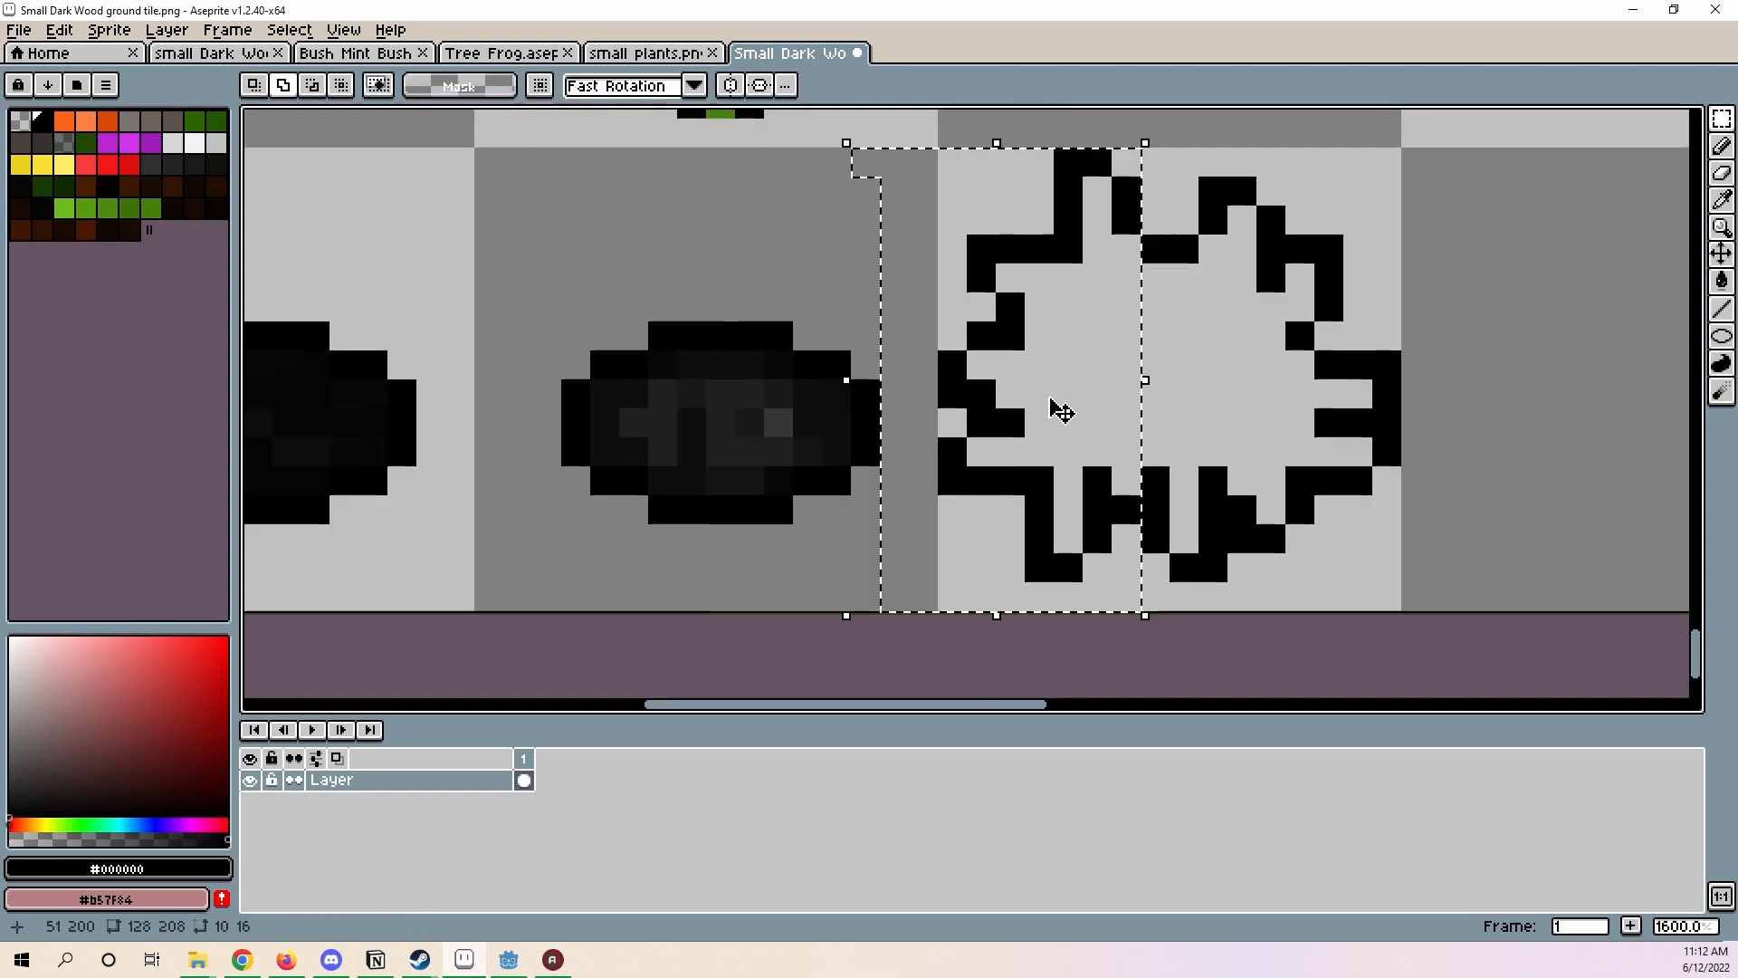
- Shift the left half of the spiky outline 1 px right and its upper part 1 px down
drag(1061, 412, 1071, 407)
key(ctrl+d)
key(u)
drag(923, 192, 1500, 392)
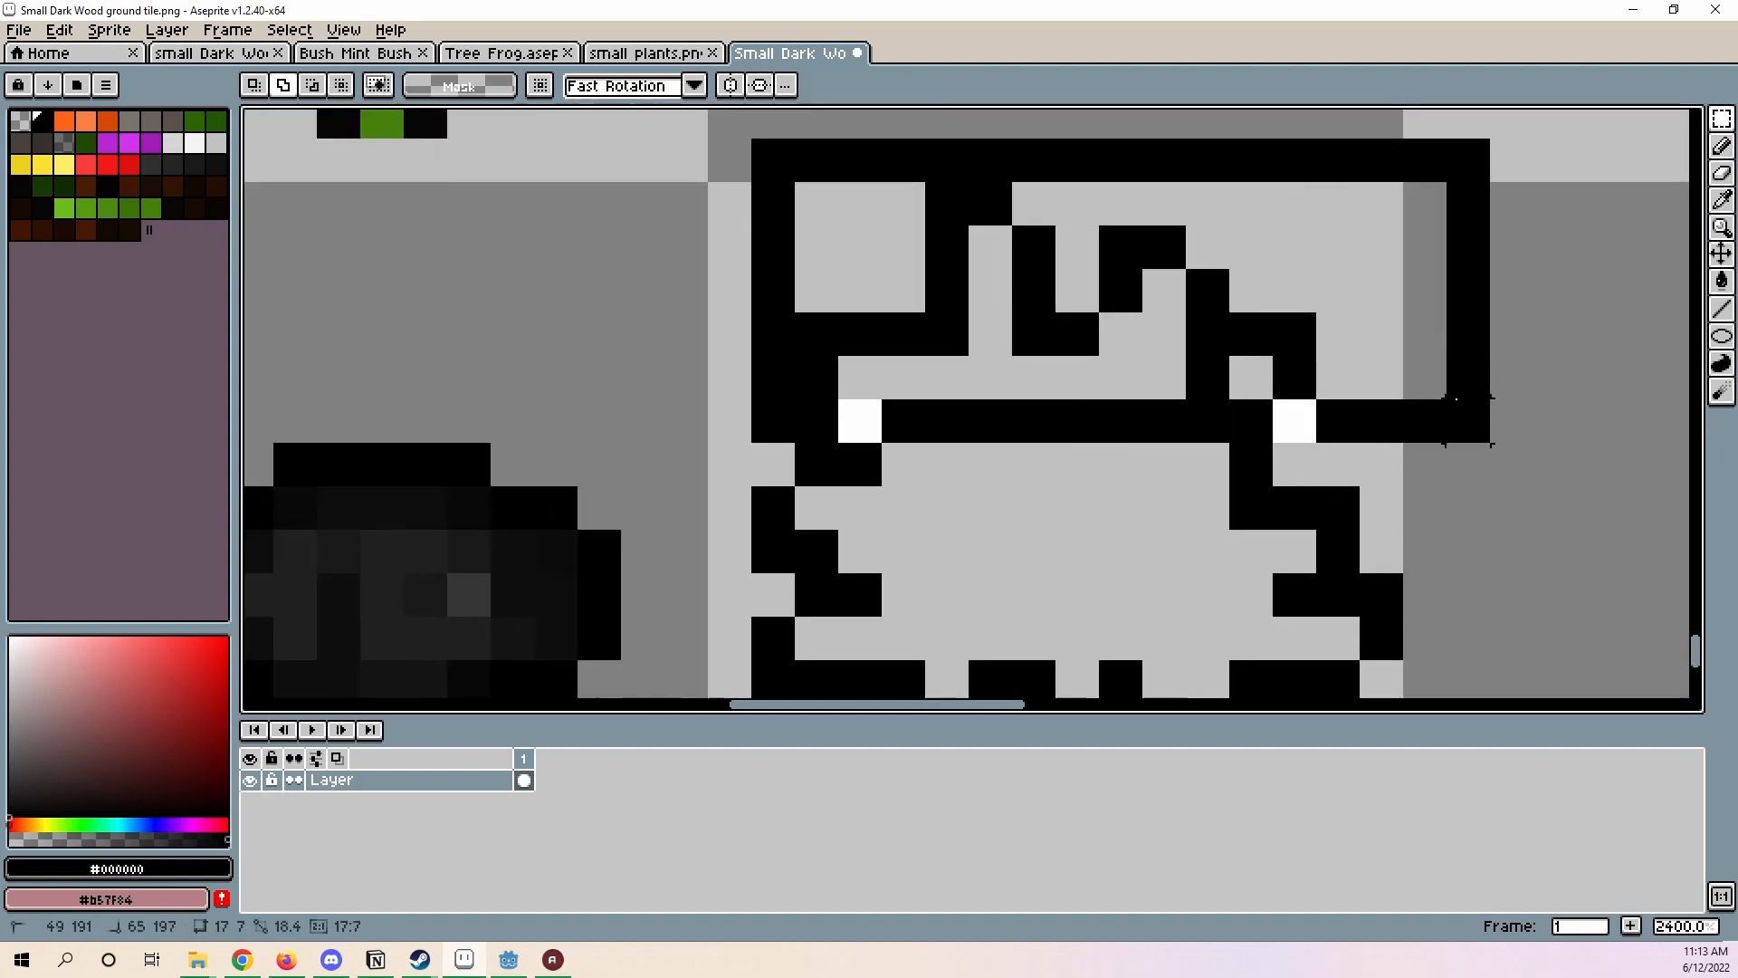
drag(1467, 421, 1423, 469)
drag(769, 509, 861, 552)
drag(1020, 393, 1022, 423)
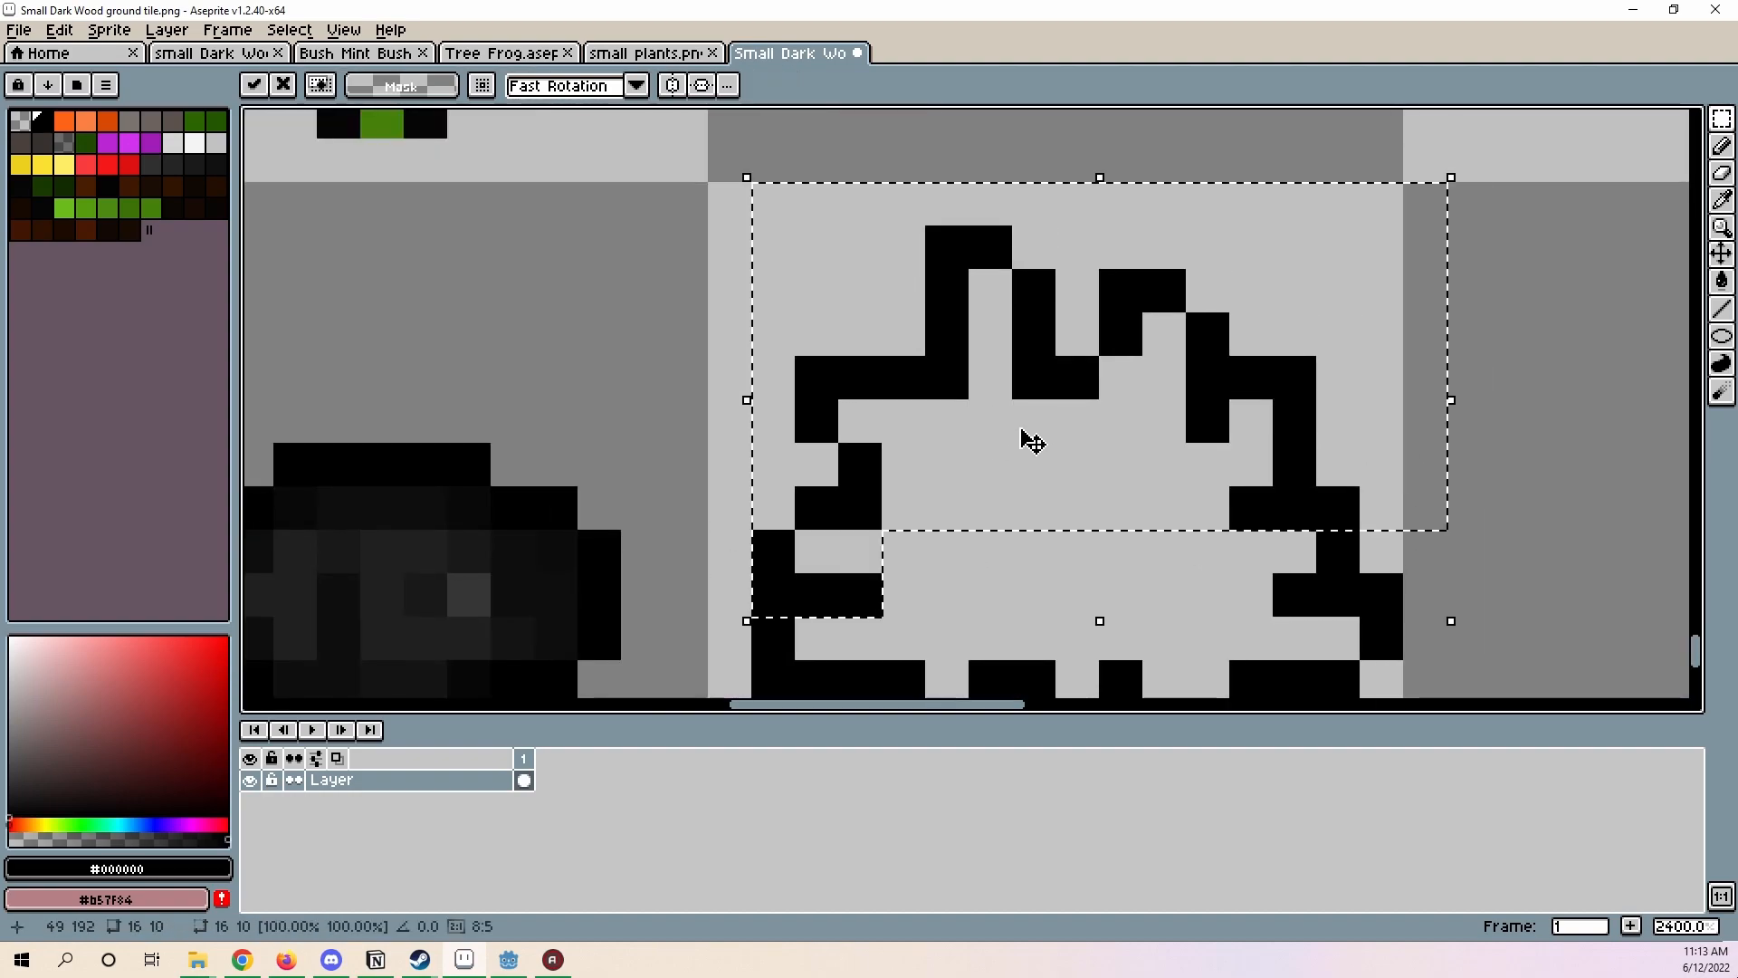
middle_drag(1022, 430, 1023, 351)
scroll(1023, 351, down, 1)
key(ctrl+d)
- Delete and erase the pixels of the spiky outline that touch the tile's right edge
scroll(826, 289, down, 1)
scroll(842, 398, up, 1)
drag(847, 446, 1372, 594)
scroll(1200, 412, up, 1)
drag(1258, 362, 1168, 412)
key(Delete)
middle_drag(1225, 387, 1206, 423)
alt+click(1231, 357)
key(l)
key(e)
mouse_move(1222, 407)
mouse_down()
mouse_move(1182, 471)
mouse_move(1280, 458)
mouse_up()
- Try erasing the inner pixels of the lower side spikes on the spiky outline
scroll(1280, 458, down, 4)
scroll(1020, 470, up, 3)
drag(1048, 472, 1093, 523)
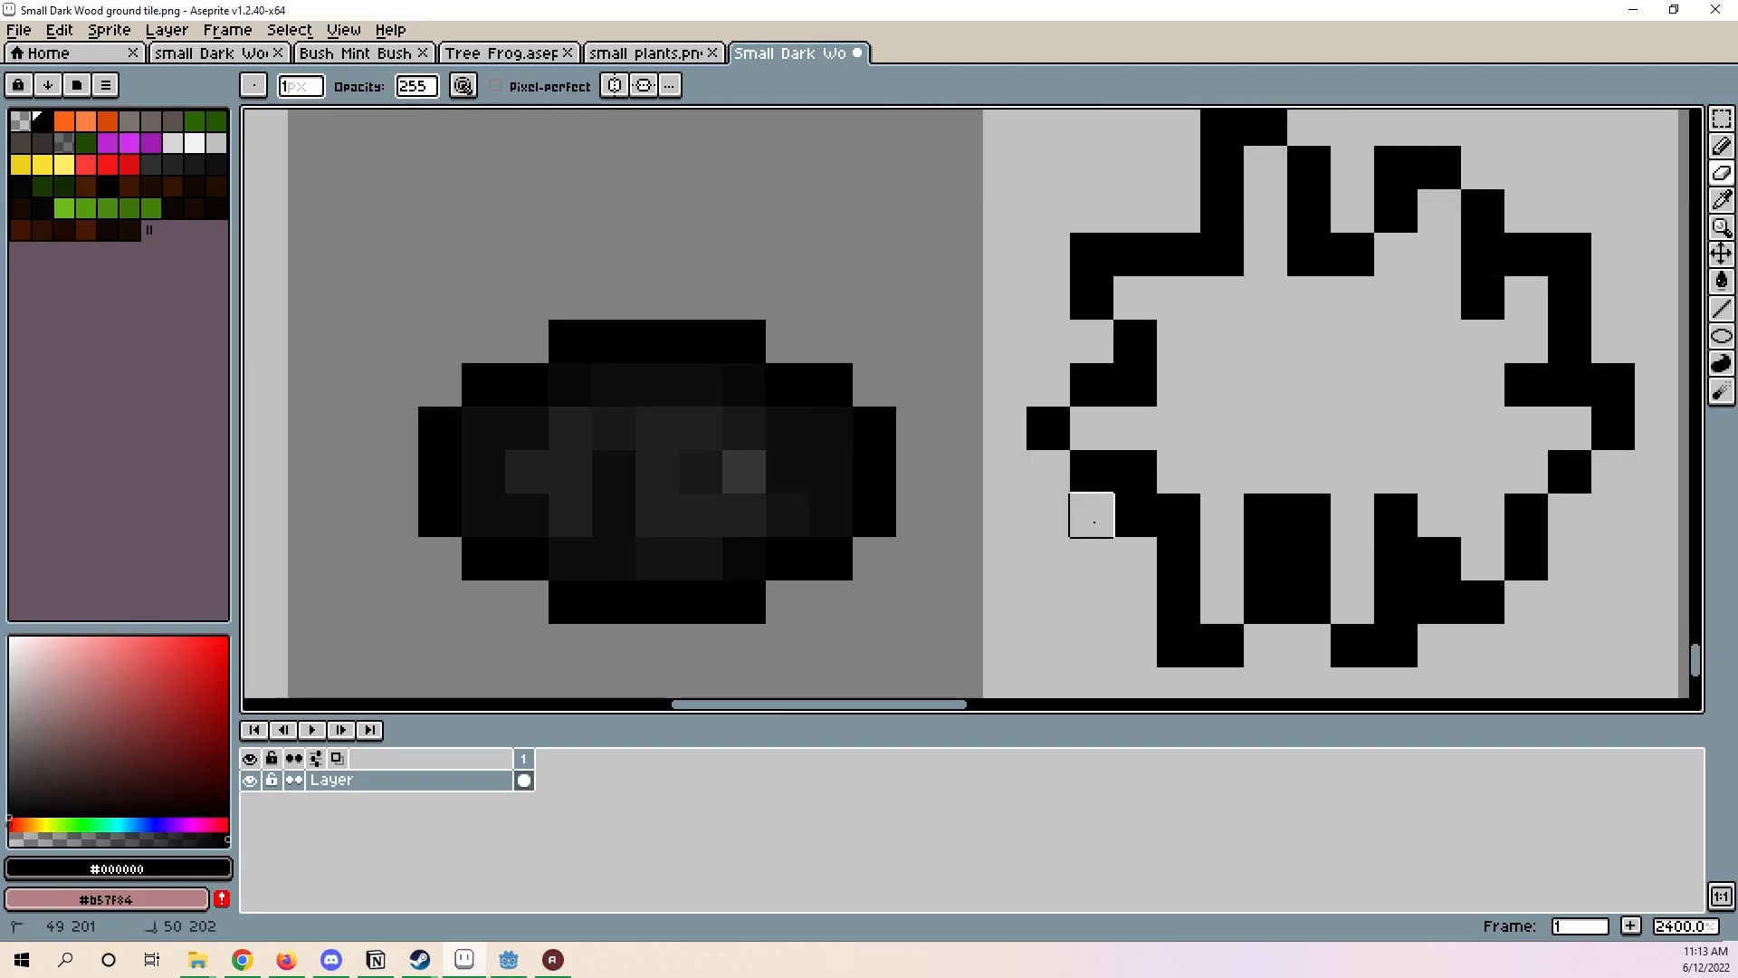
scroll(1091, 516, down, 3)
scroll(1145, 450, up, 3)
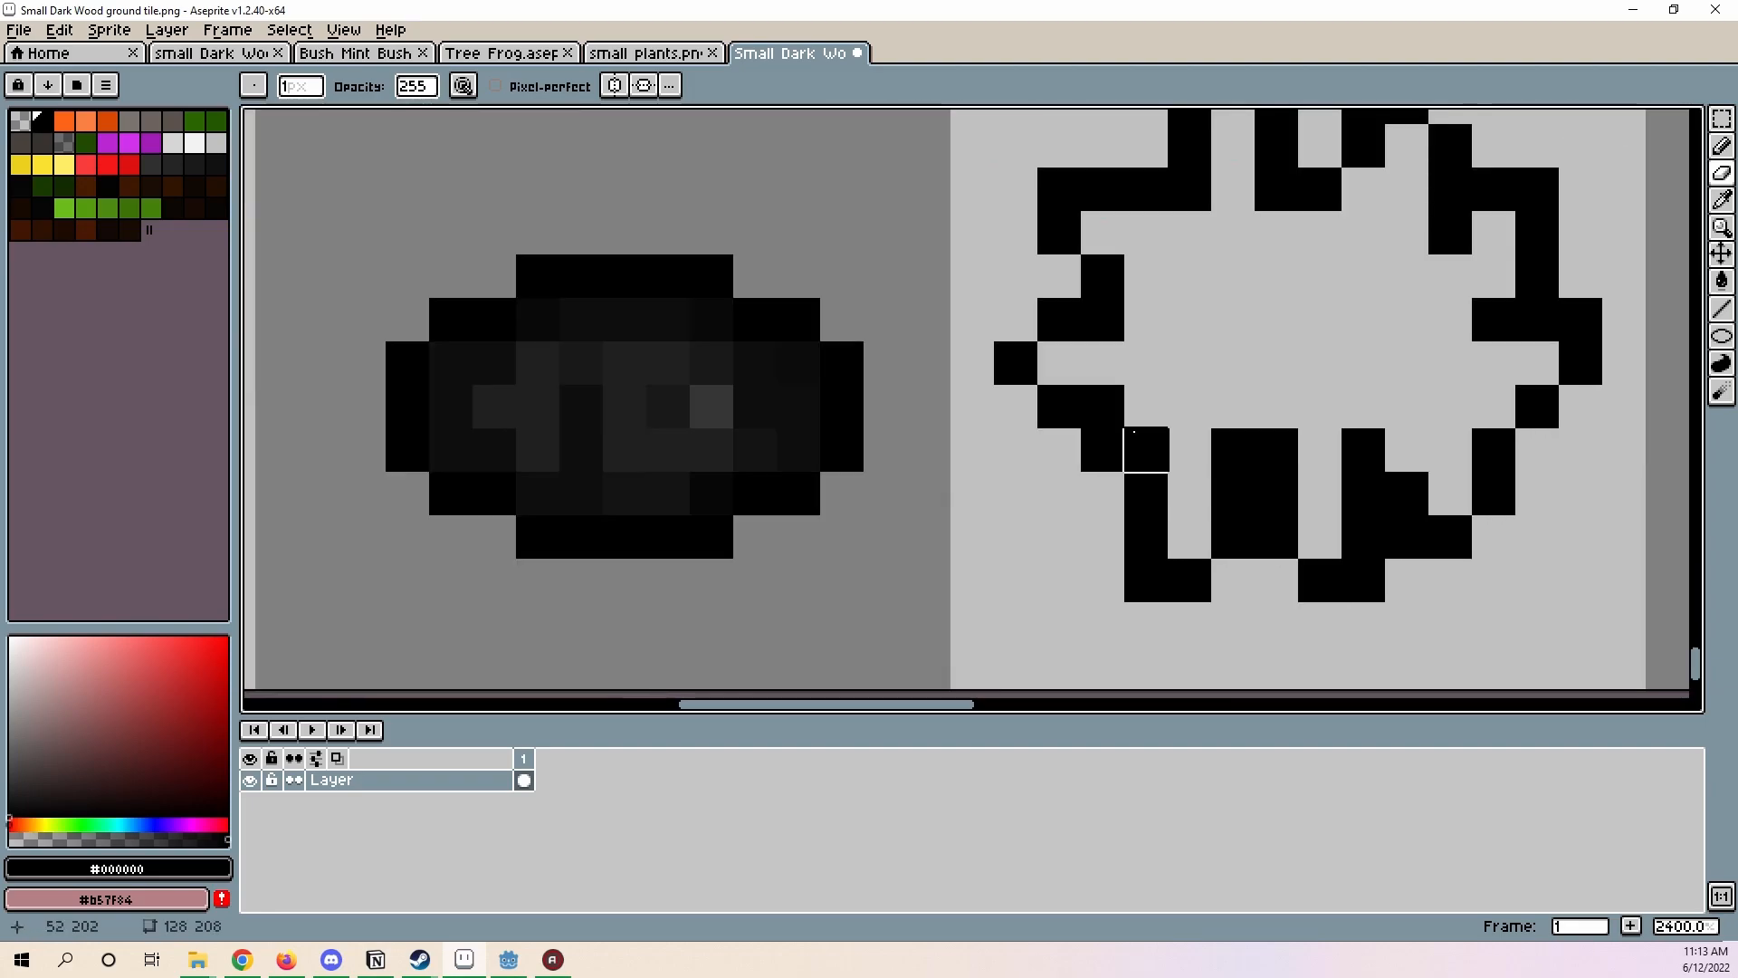
key(l)
scroll(1225, 400, down, 4)
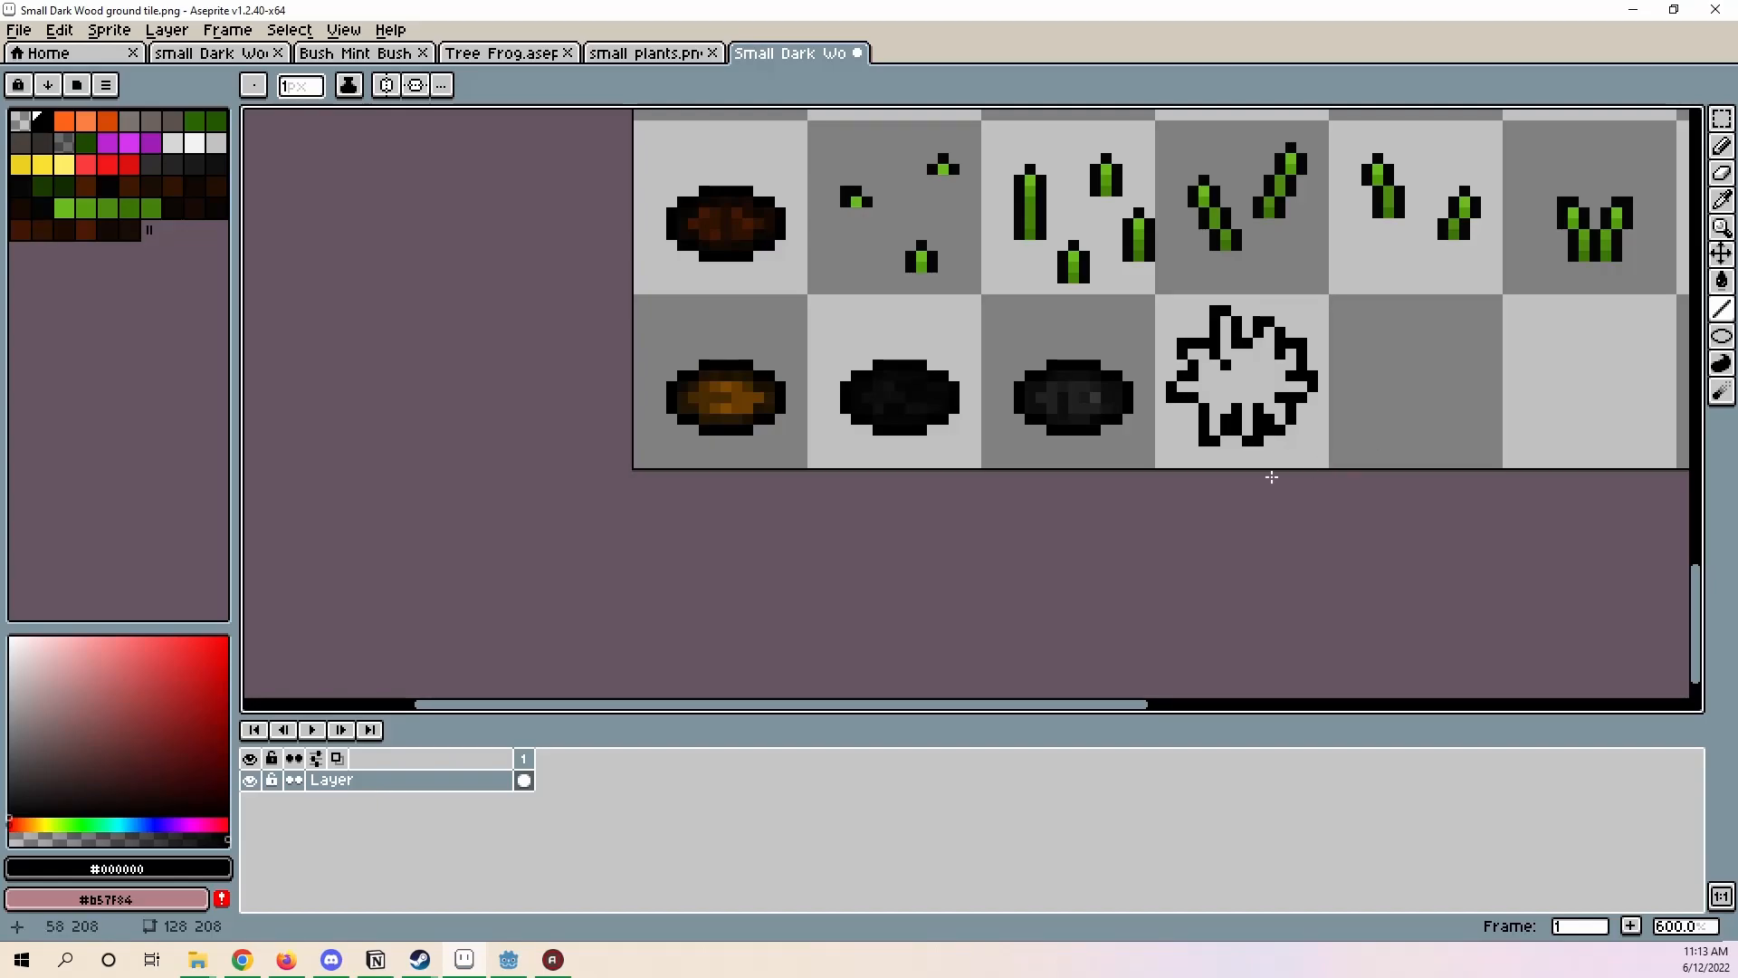
middle_drag(1280, 381, 1241, 450)
scroll(1242, 448, up, 1)
key(ctrl+z)
scroll(1212, 505, down, 4)
scroll(1286, 555, up, 3)
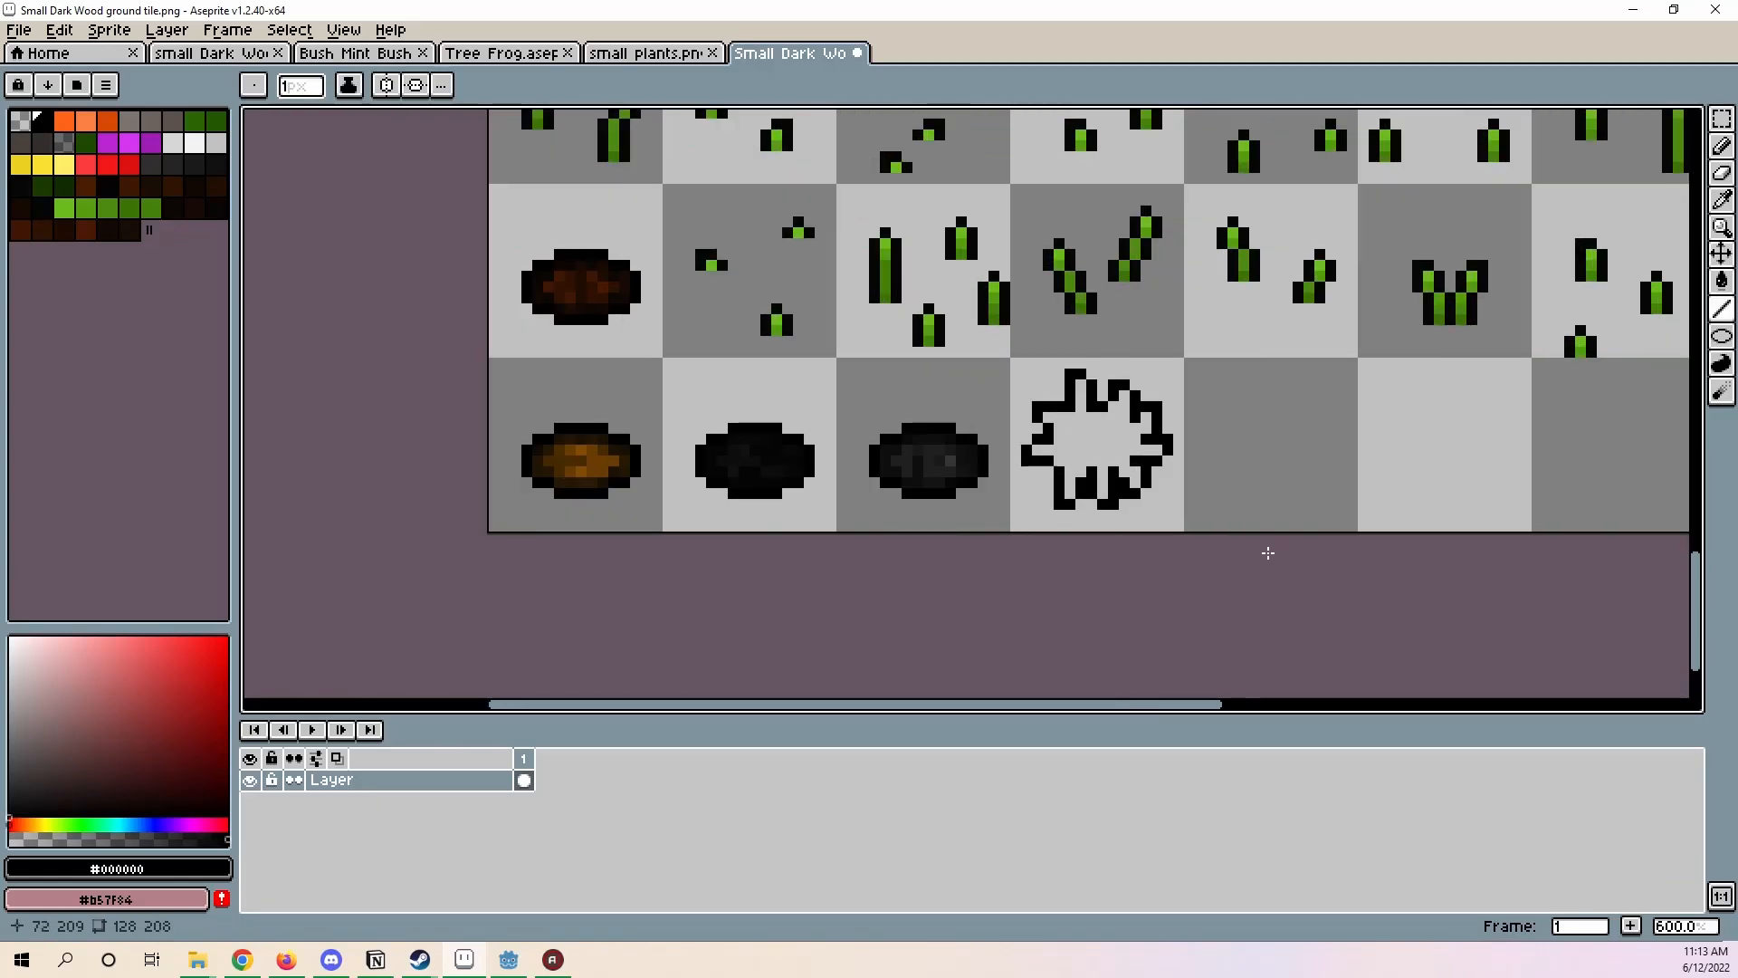
- Clear the stray pixels beside the spiky outline's bottom-left spike and shift that spike 1 px left
scroll(1024, 412, up, 6)
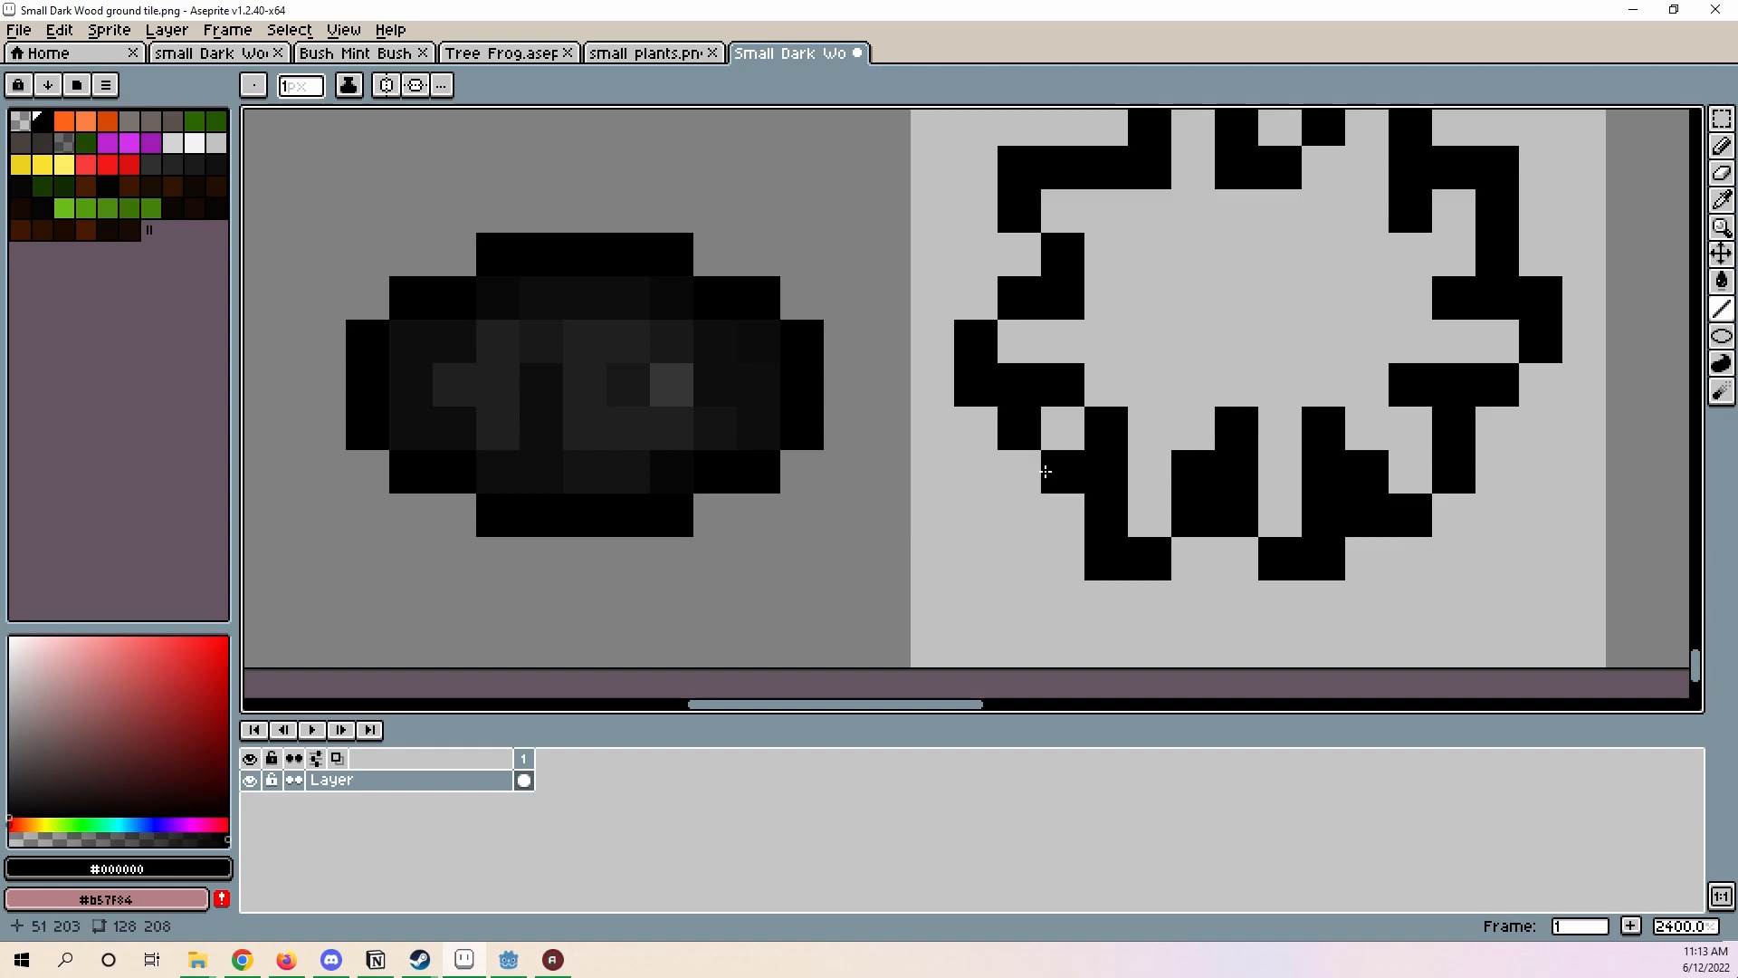
middle_drag(1100, 439, 1024, 458)
scroll(1024, 459, down, 2)
key(m)
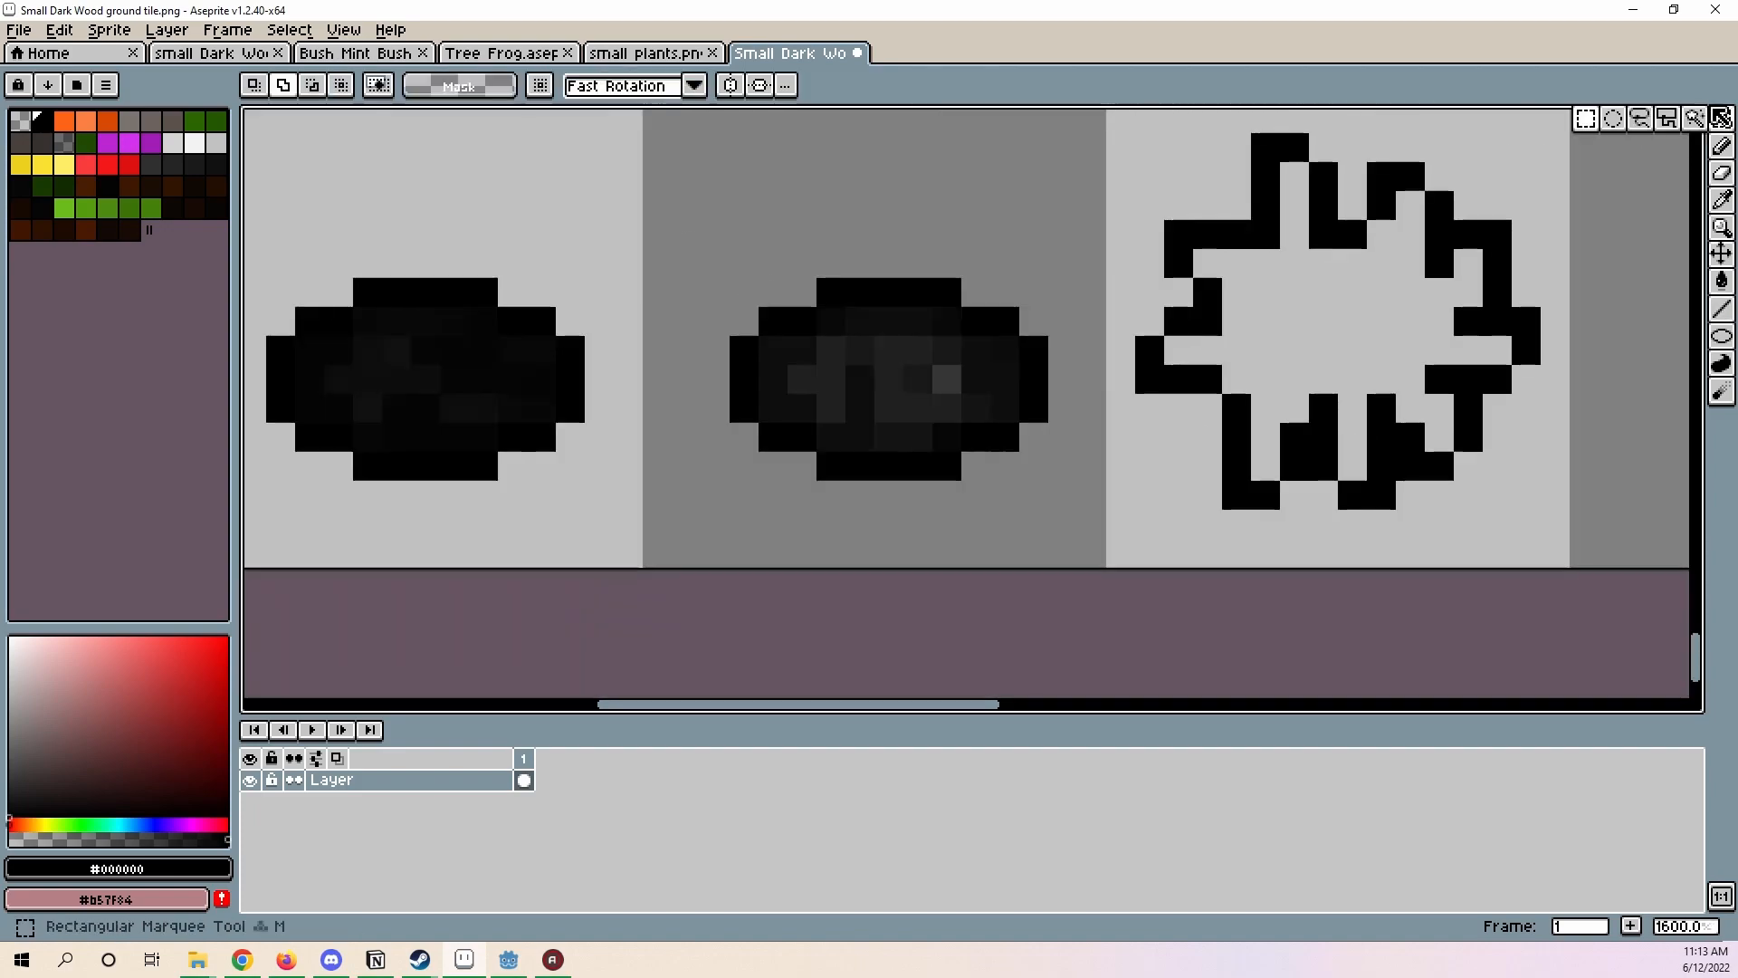
scroll(1165, 398, up, 3)
drag(1165, 399, 1358, 561)
drag(1380, 478, 1323, 478)
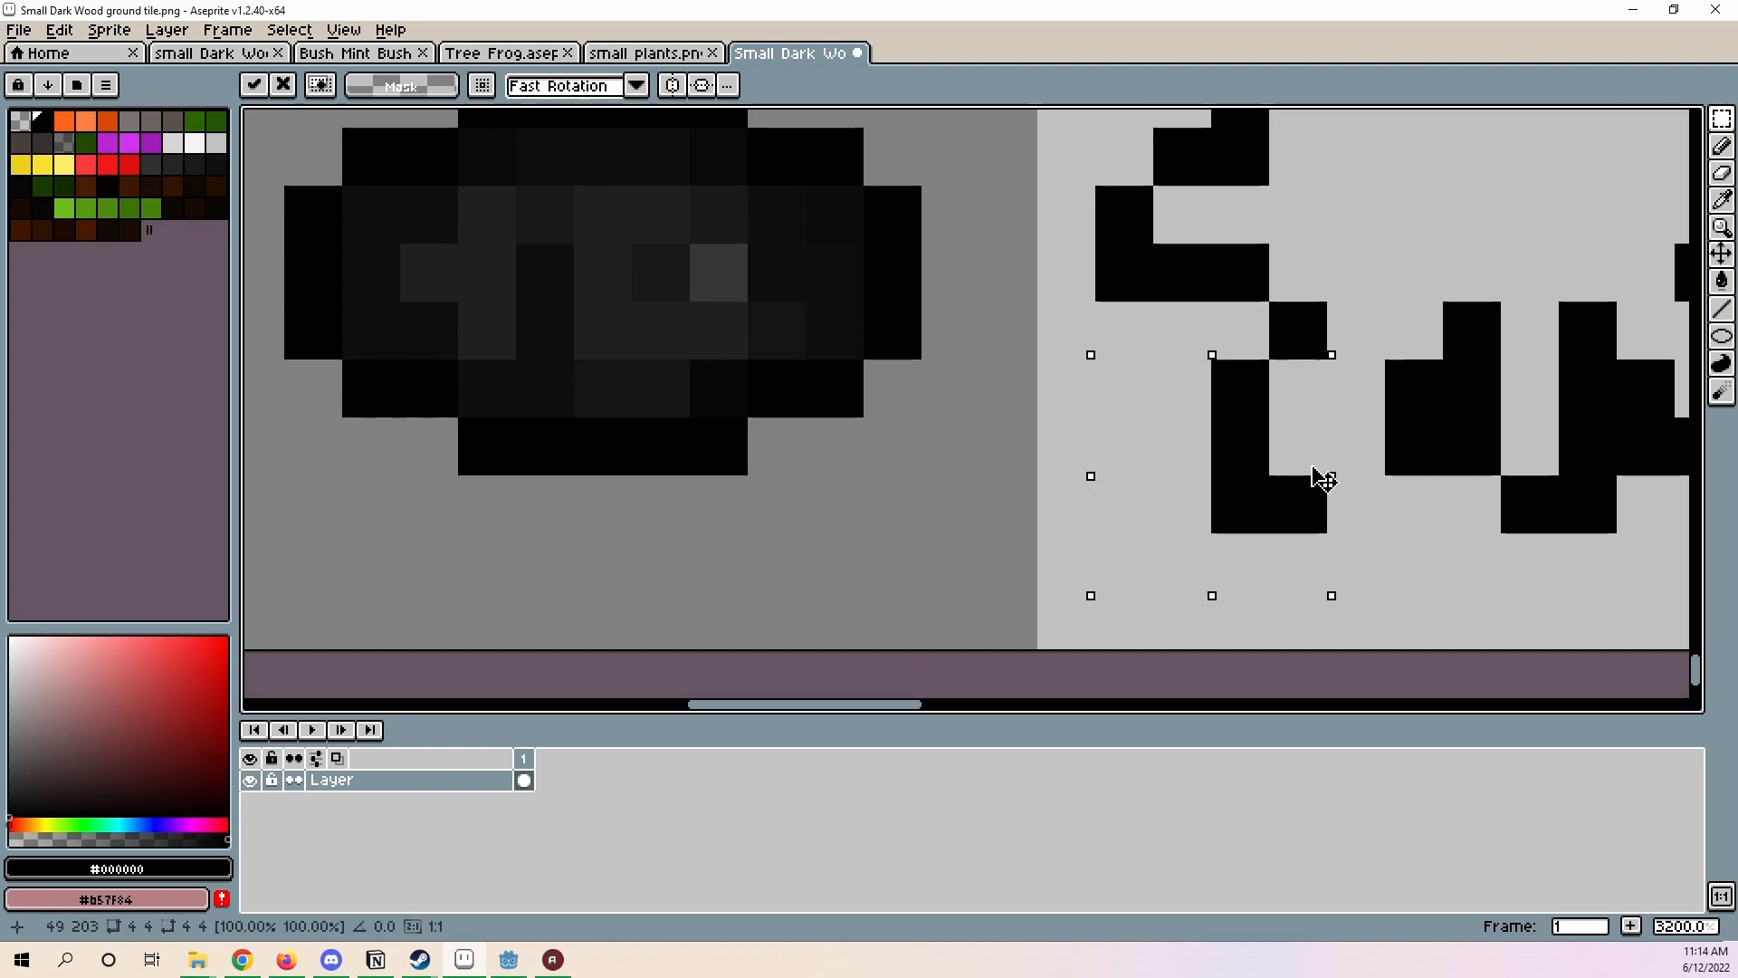
key(ctrl+d)
- Add a black pixel beside the solid block at the outline's bottom centre and erase the block's lower-left pixel
middle_drag(1279, 417, 959, 423)
key(i)
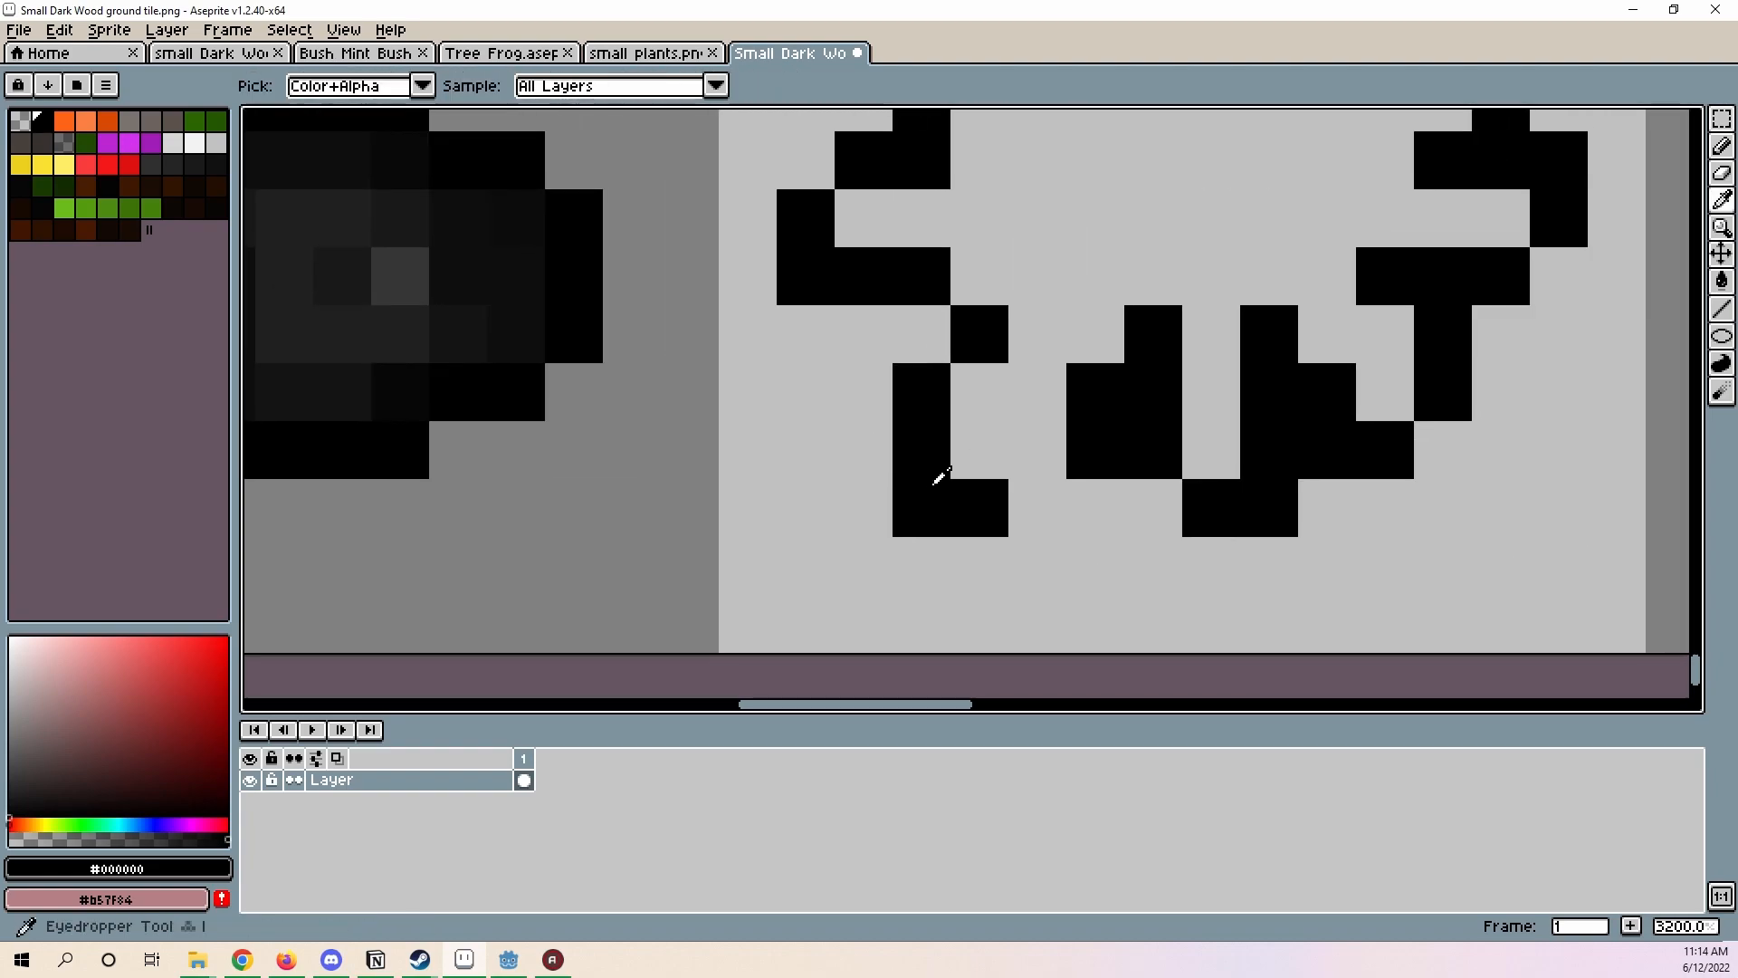
key(b)
scroll(1163, 544, down, 4)
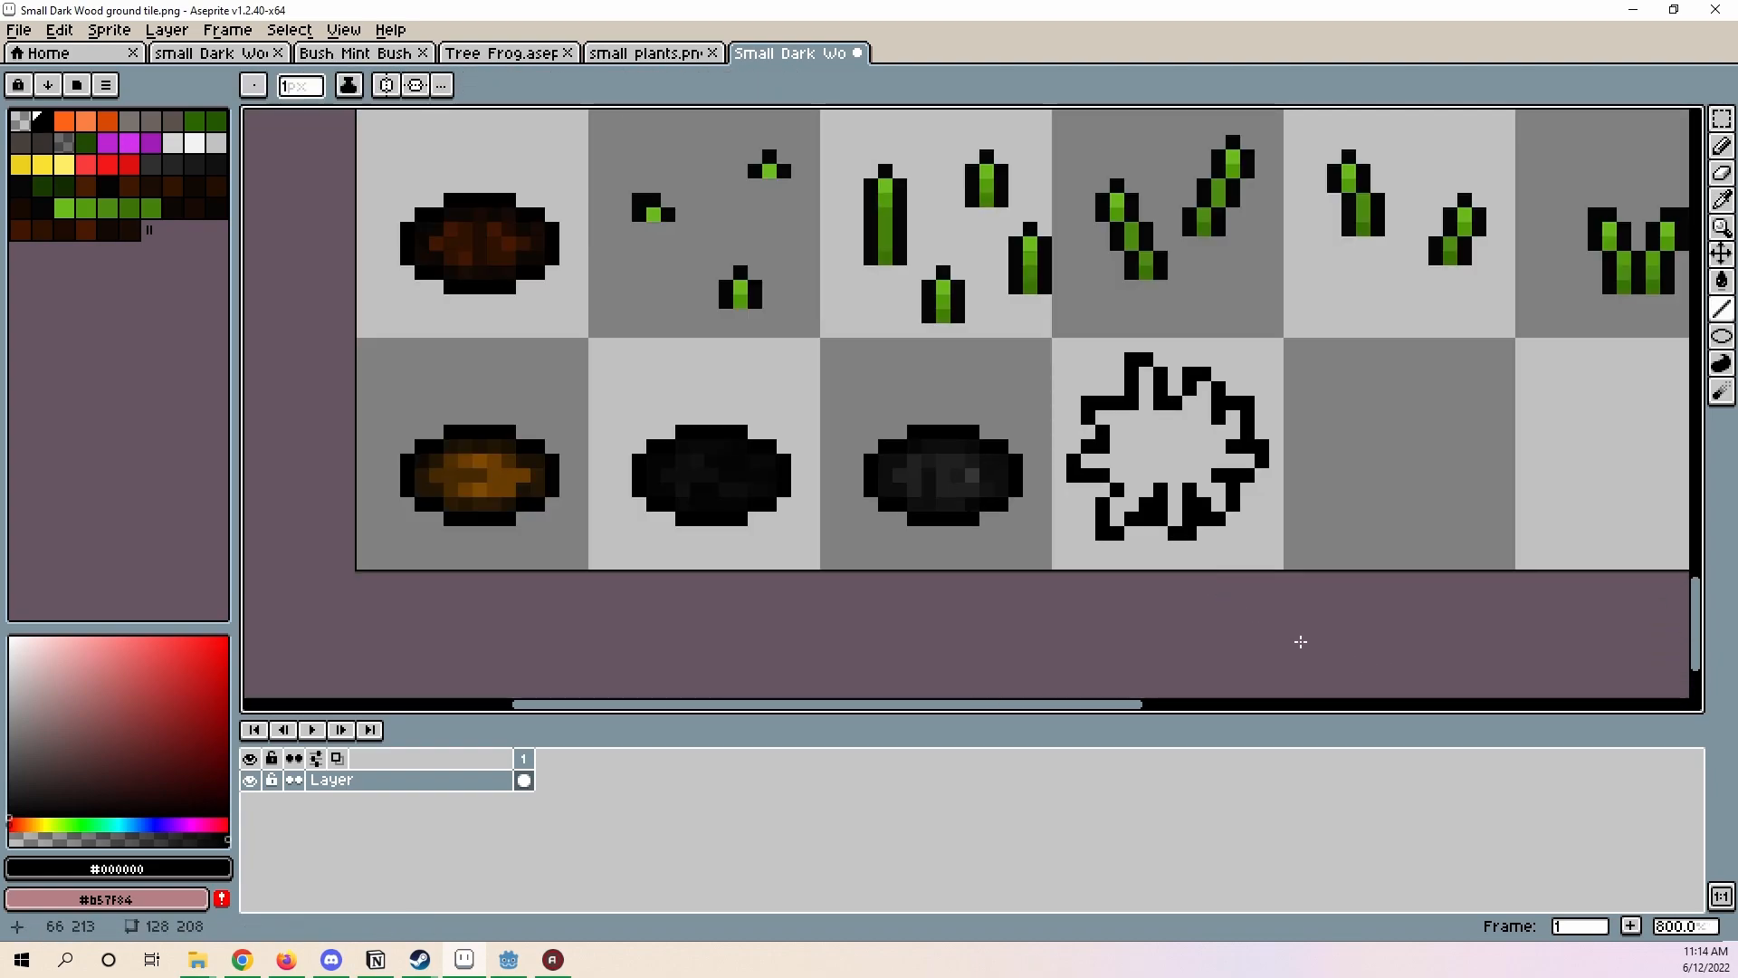
scroll(1133, 555, up, 4)
key(e)
click(1095, 508)
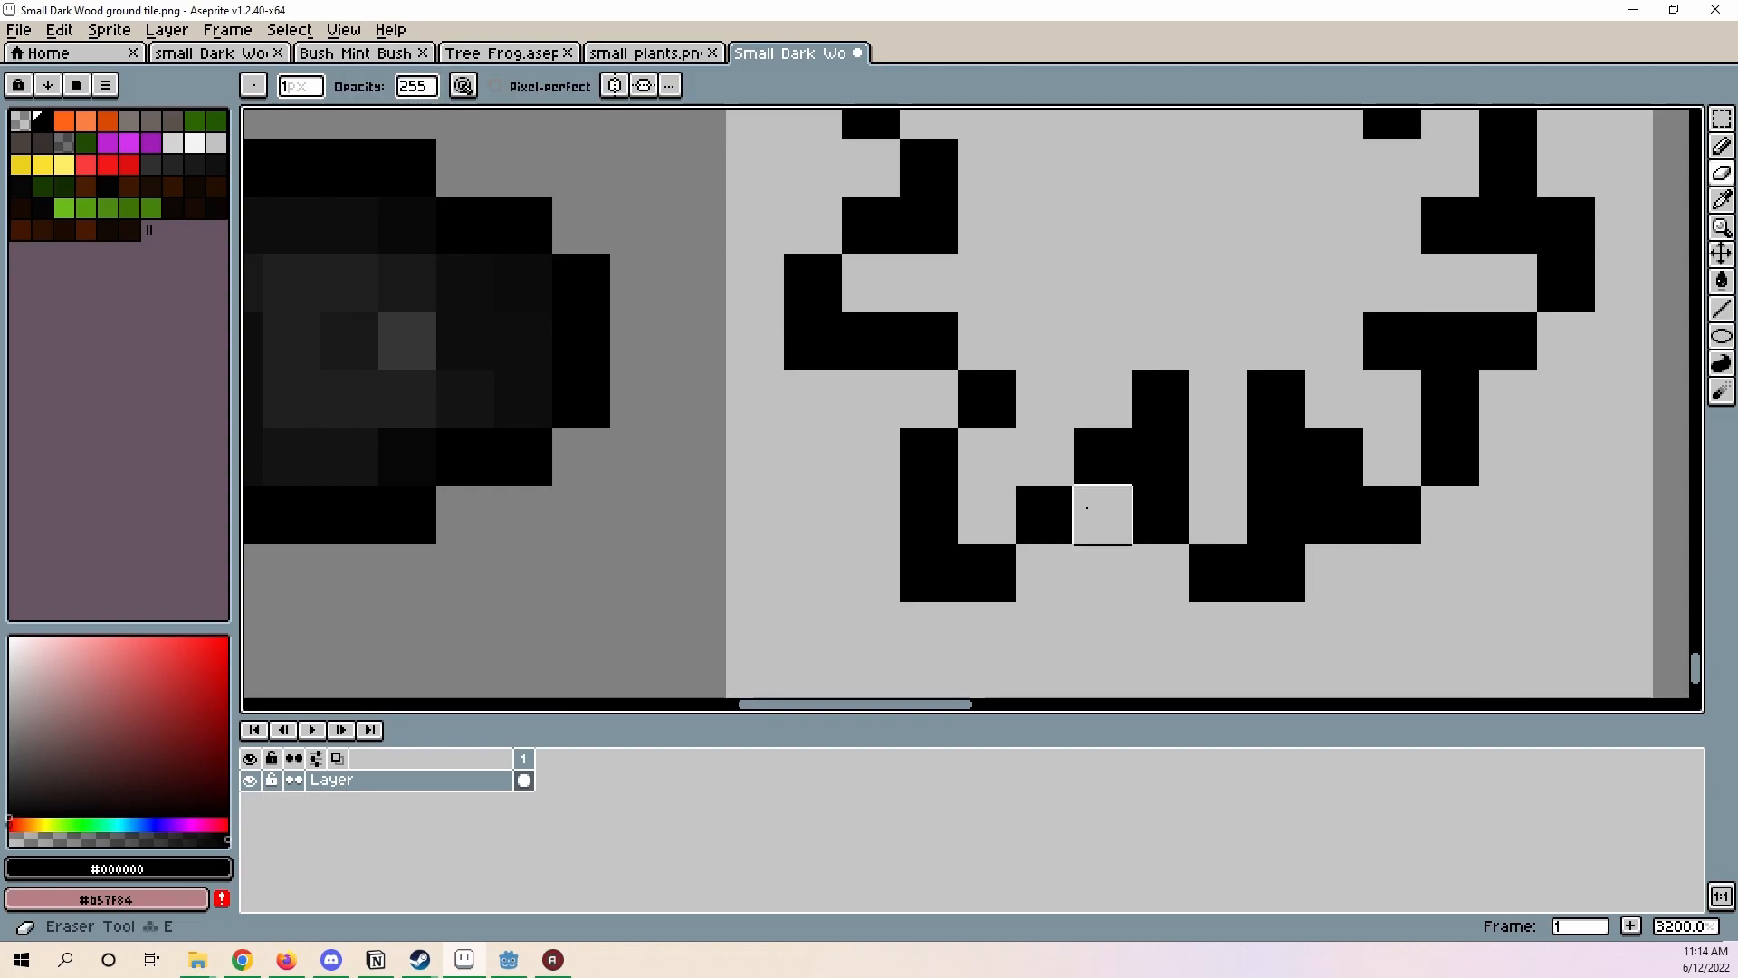
- Redraw the outline's lower-right spike one pixel farther out with black lines and erase its old inner edge
scroll(1324, 516, down, 4)
scroll(1210, 535, up, 4)
key(i)
key(l)
click(1214, 502)
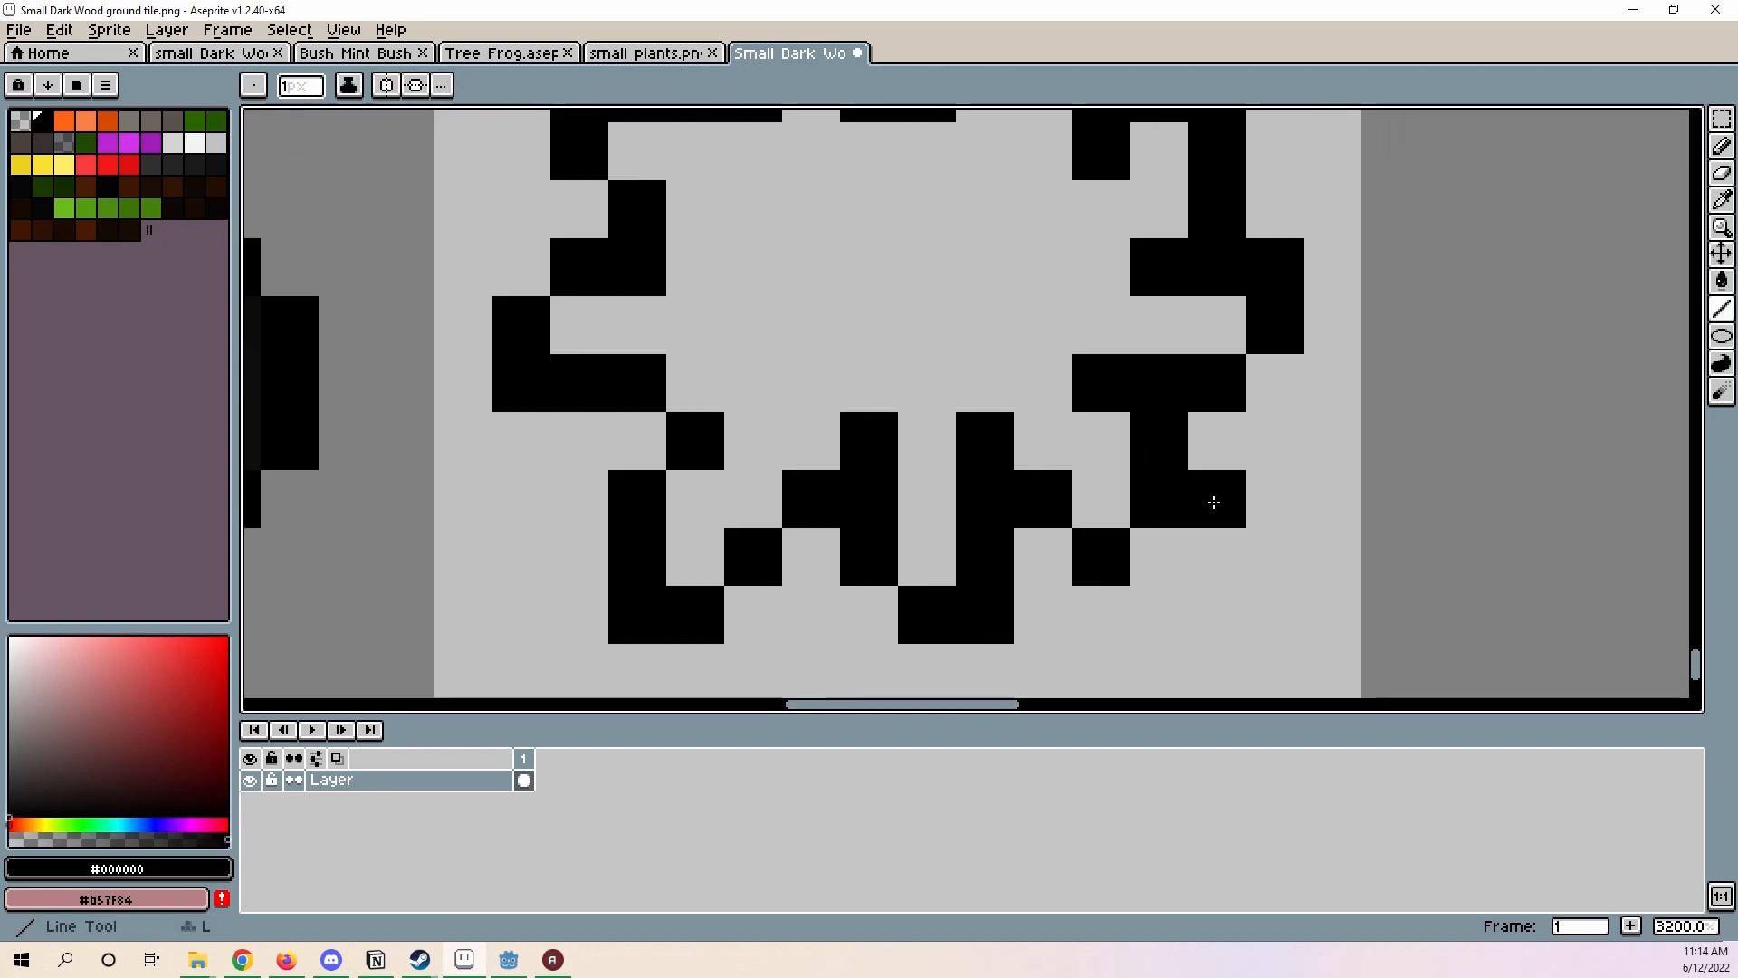
drag(1115, 552, 1163, 557)
key(e)
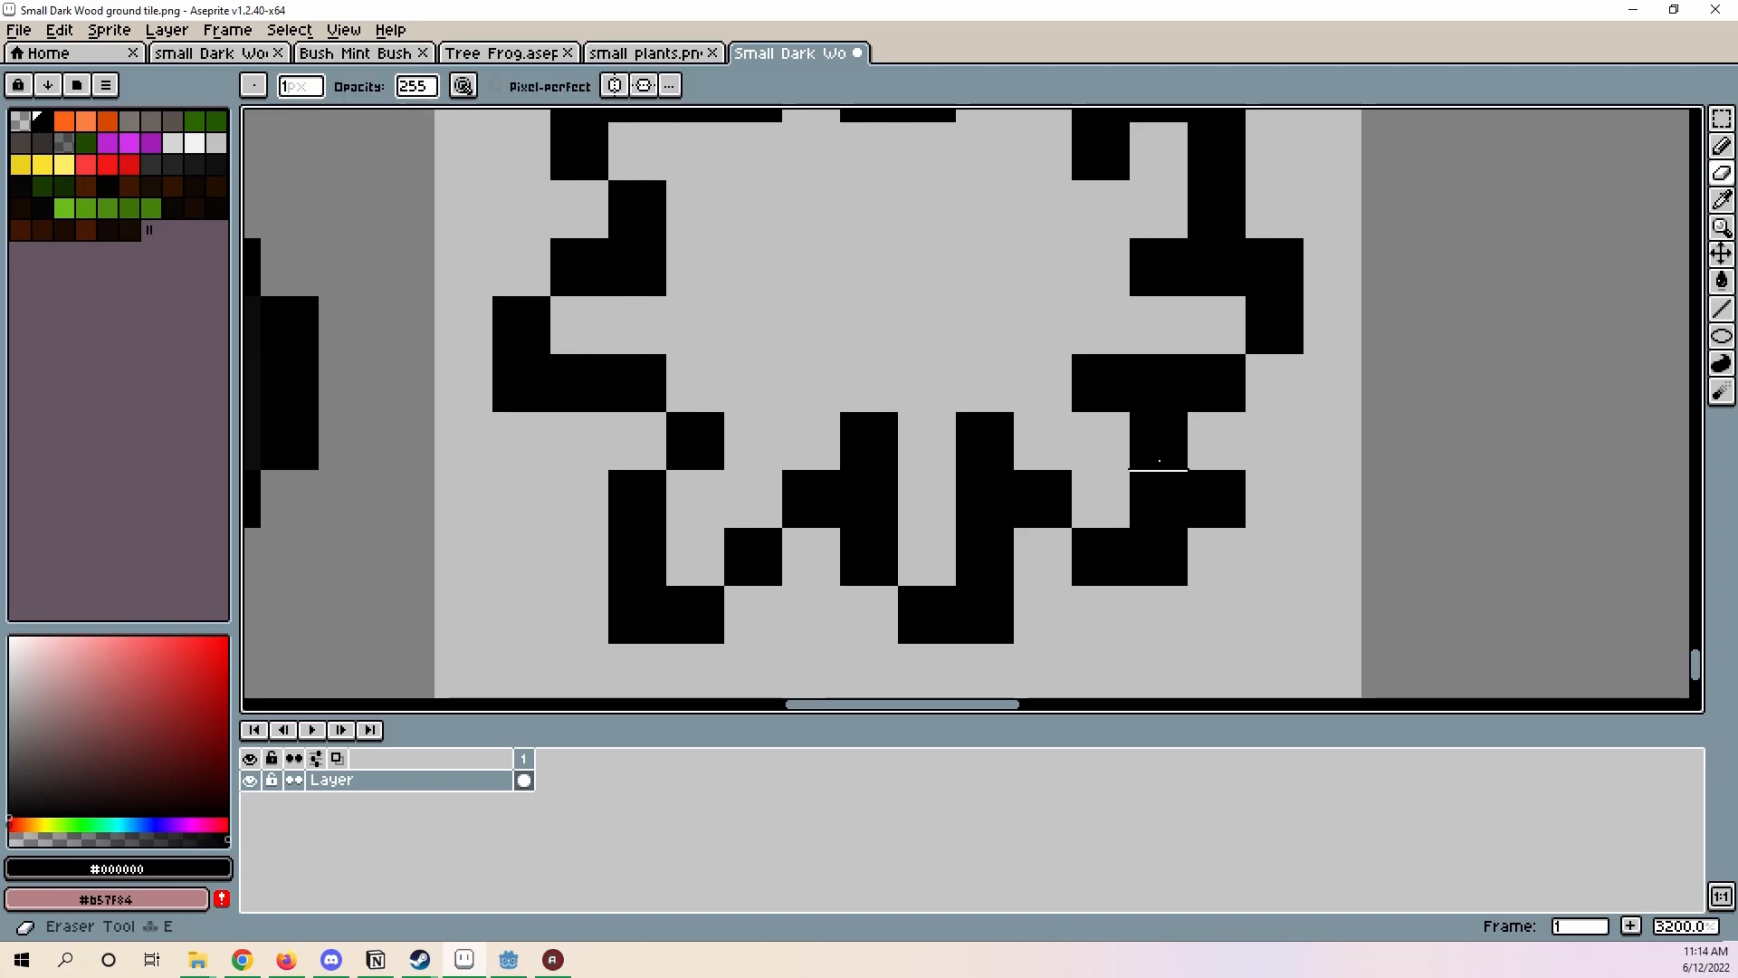
drag(1153, 454, 1151, 479)
key(l)
click(1195, 439)
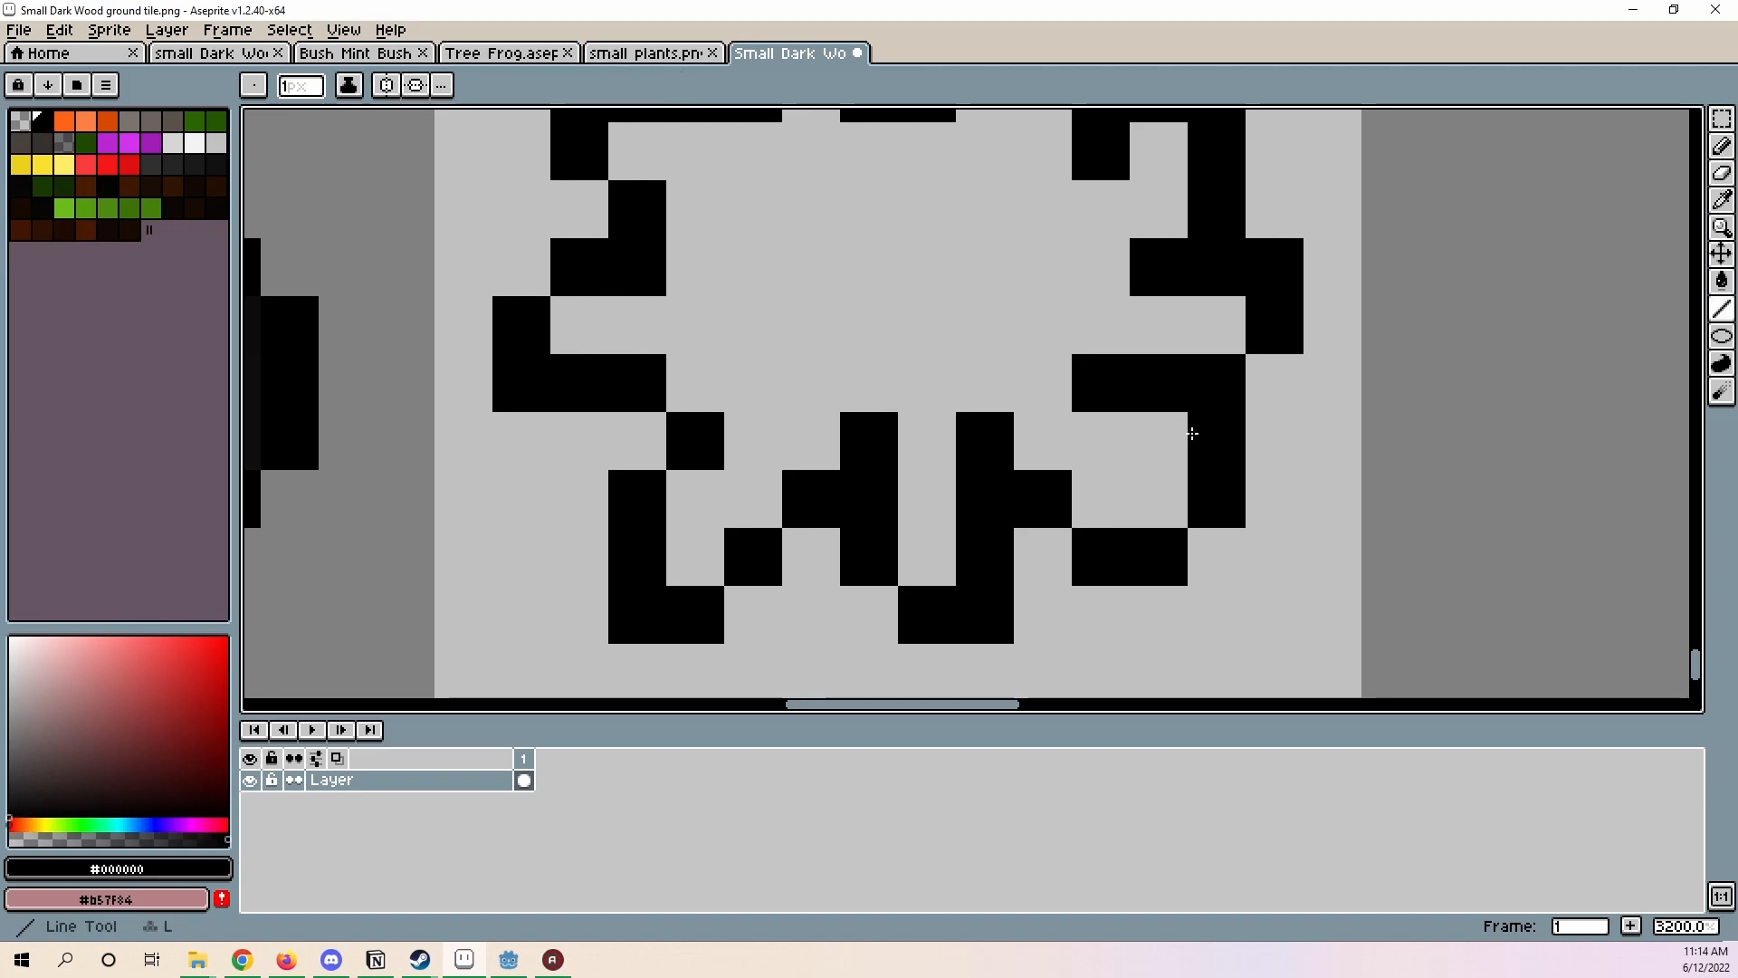
- Try moving the upper half of the spiky outline up 1 px and deleting the row of pixels beneath it
scroll(1368, 515, down, 7)
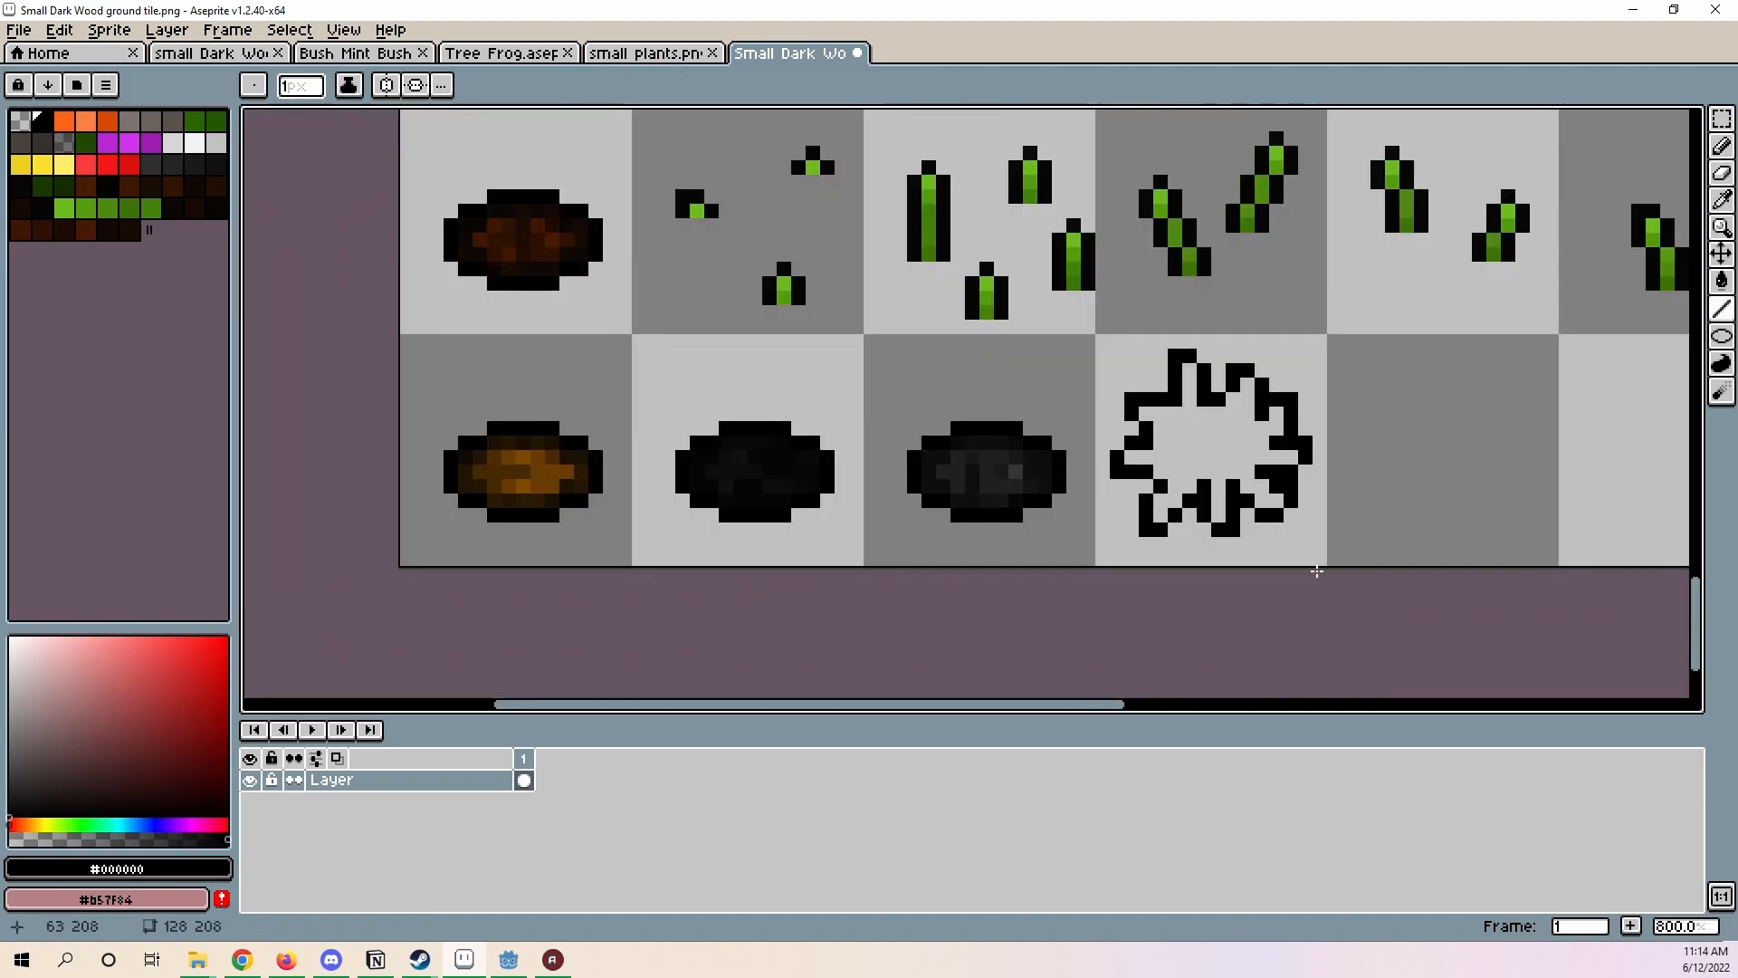
scroll(1289, 566, down, 4)
scroll(1279, 565, up, 5)
scroll(1221, 443, up, 3)
middle_drag(1261, 489, 1235, 613)
scroll(1235, 613, down, 3)
key(m)
drag(994, 402, 1456, 519)
drag(1337, 443, 1339, 430)
key(ctrl+d)
scroll(1035, 510, up, 2)
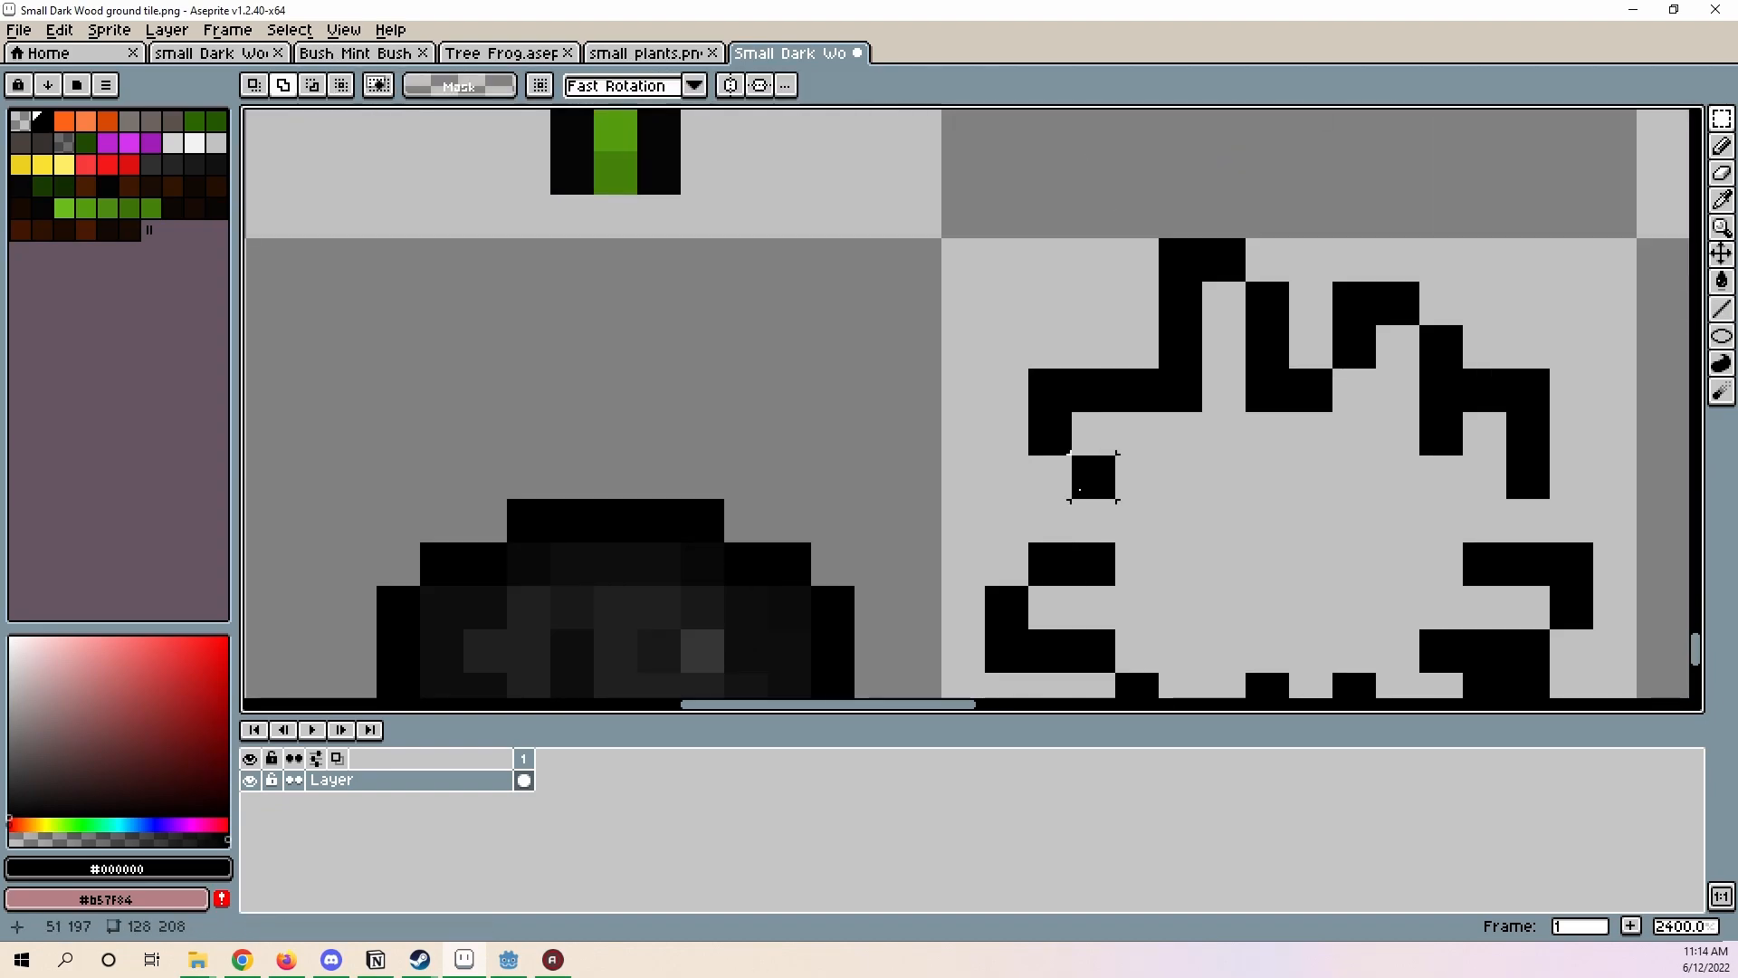
drag(1078, 485, 1482, 494)
key(Delete)
scroll(1298, 507, down, 4)
middle_drag(1299, 507, 1225, 362)
- Undo the row deletion and the upward shift of the outline's upper half
key(ctrl+z)
key(ctrl+z)
key(ctrl+z)
key(ctrl+z)
key(ctrl+z)
scroll(1298, 428, up, 2)
middle_drag(1298, 428, 1273, 521)
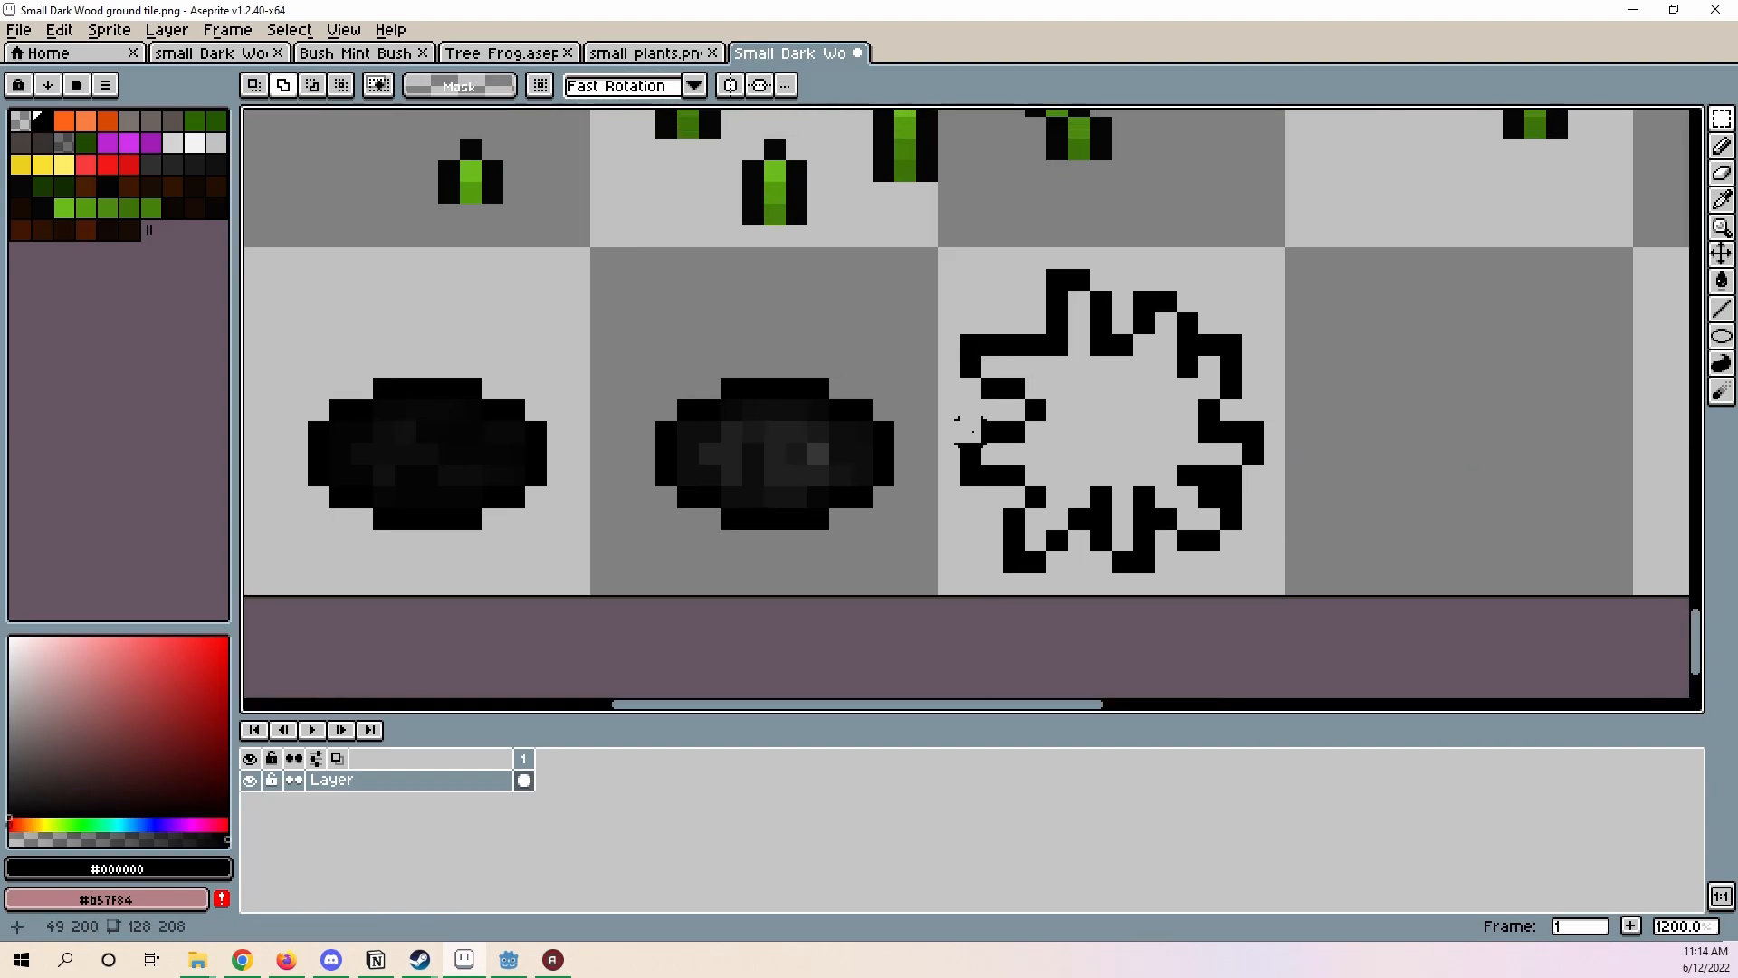
scroll(967, 430, down, 4)
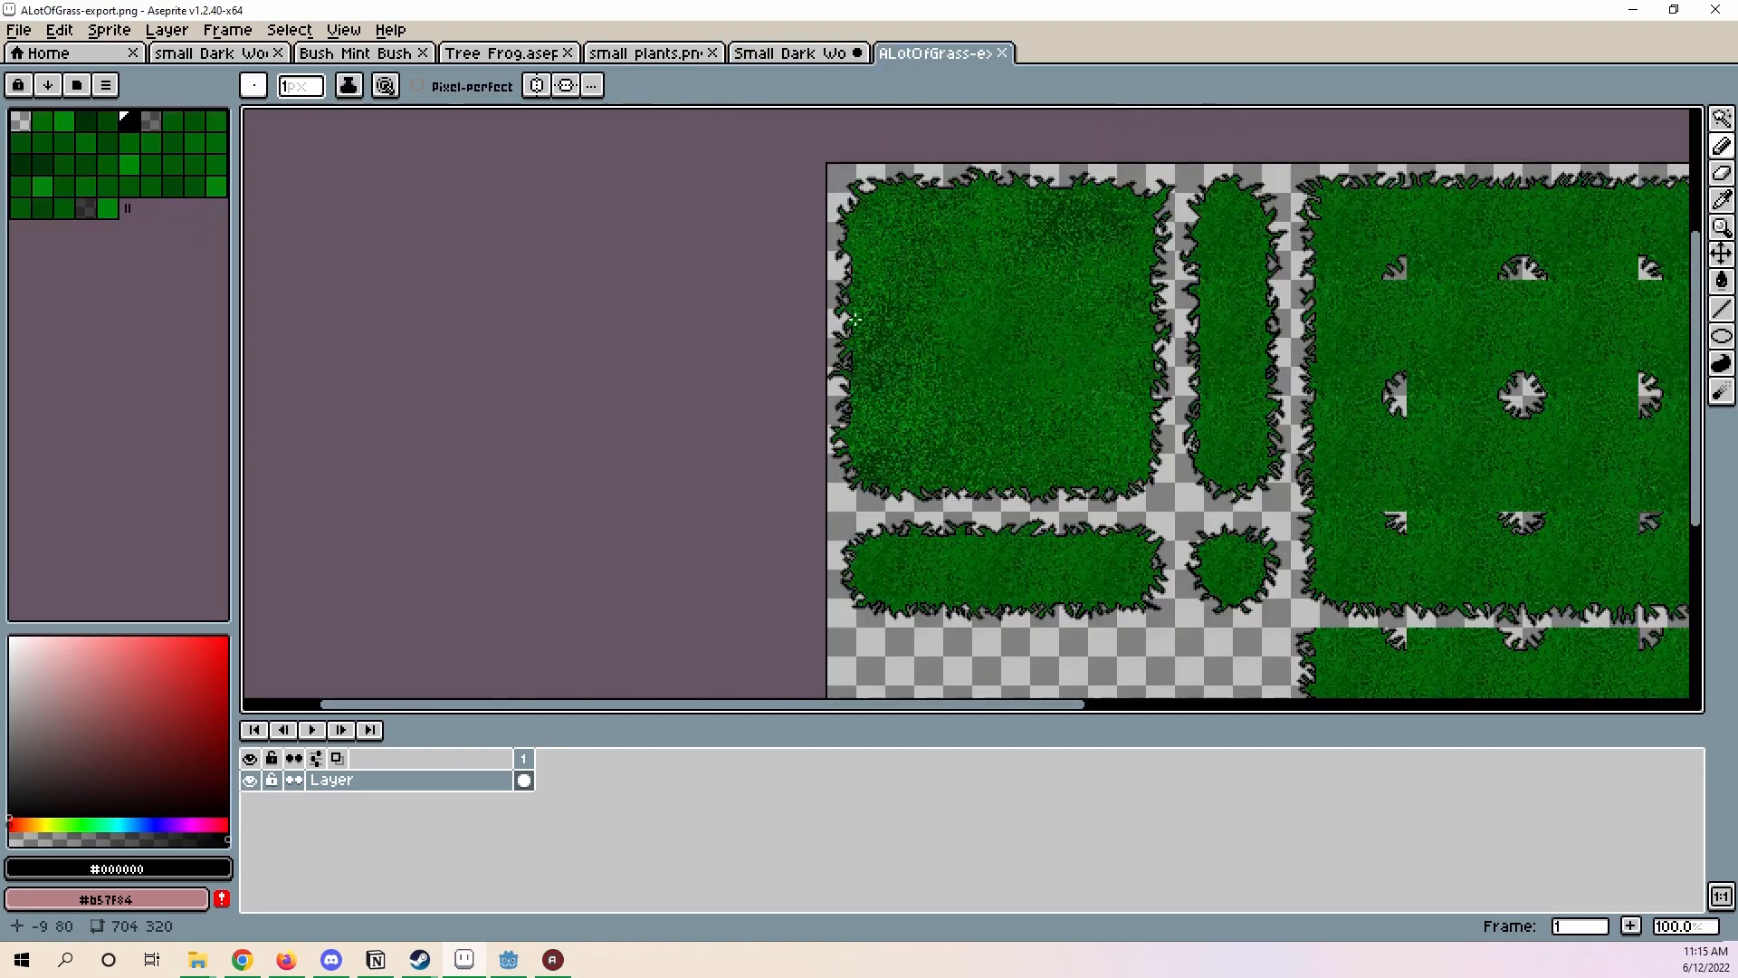
- Set the grid of ALotOfGrass-export.png to 64 px wide and 64 px high
scroll(1039, 349, up, 2)
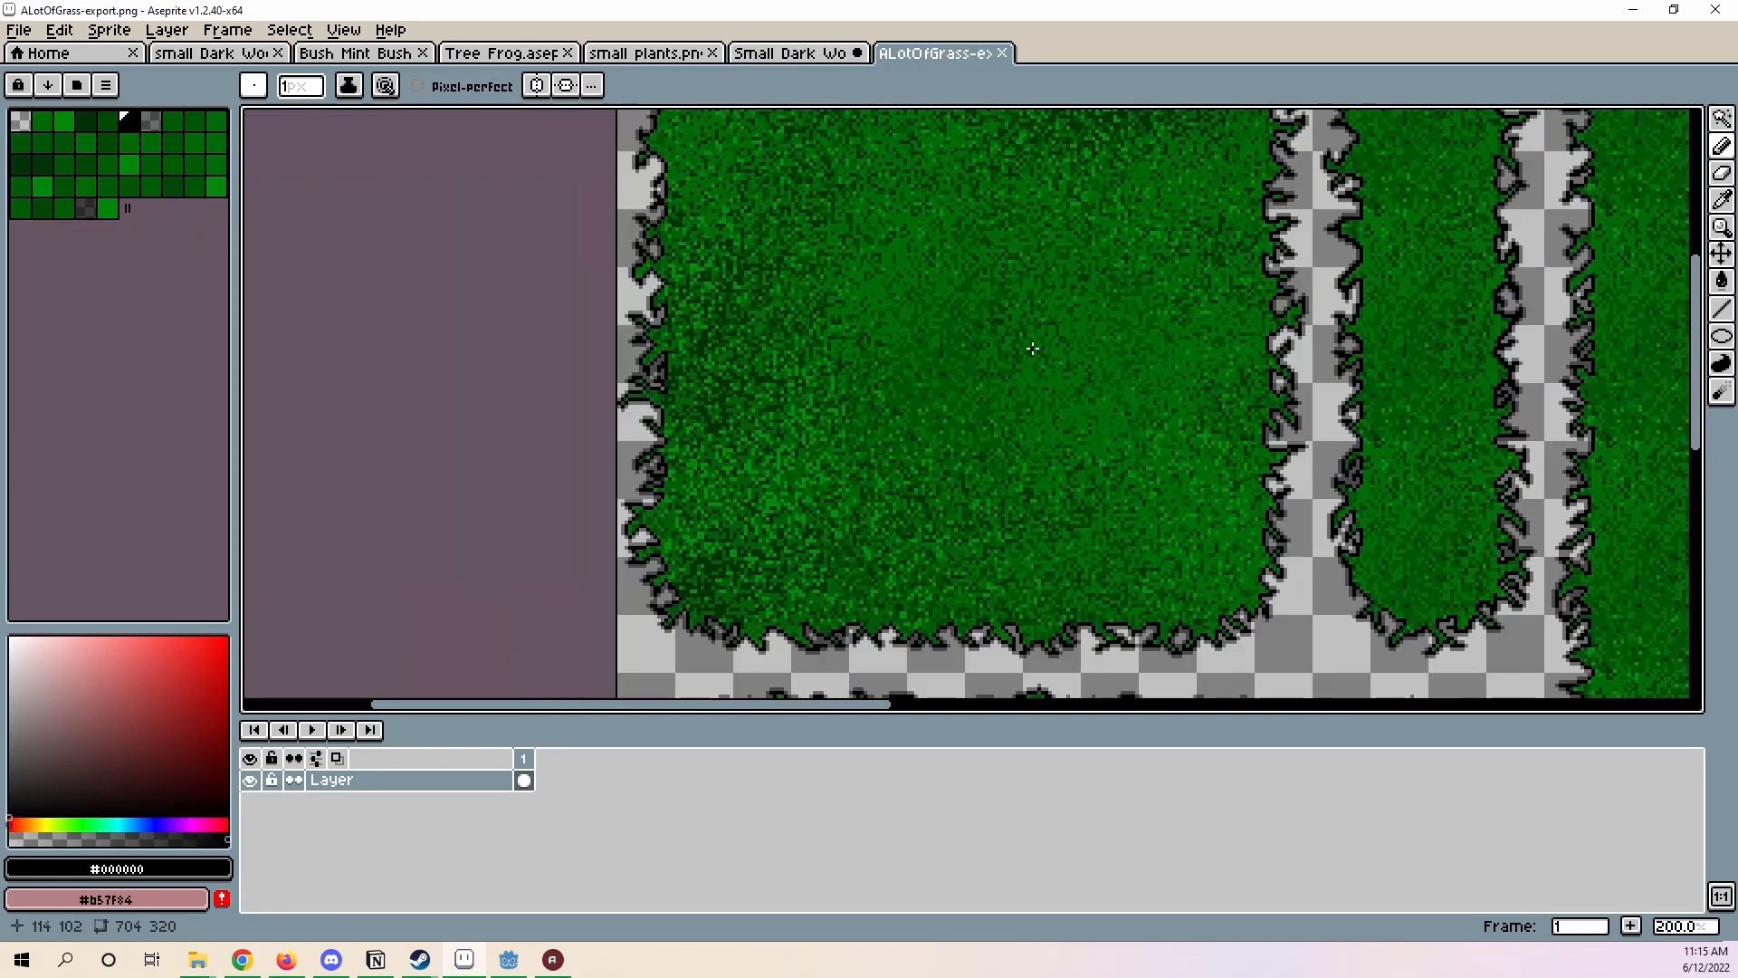
click(344, 30)
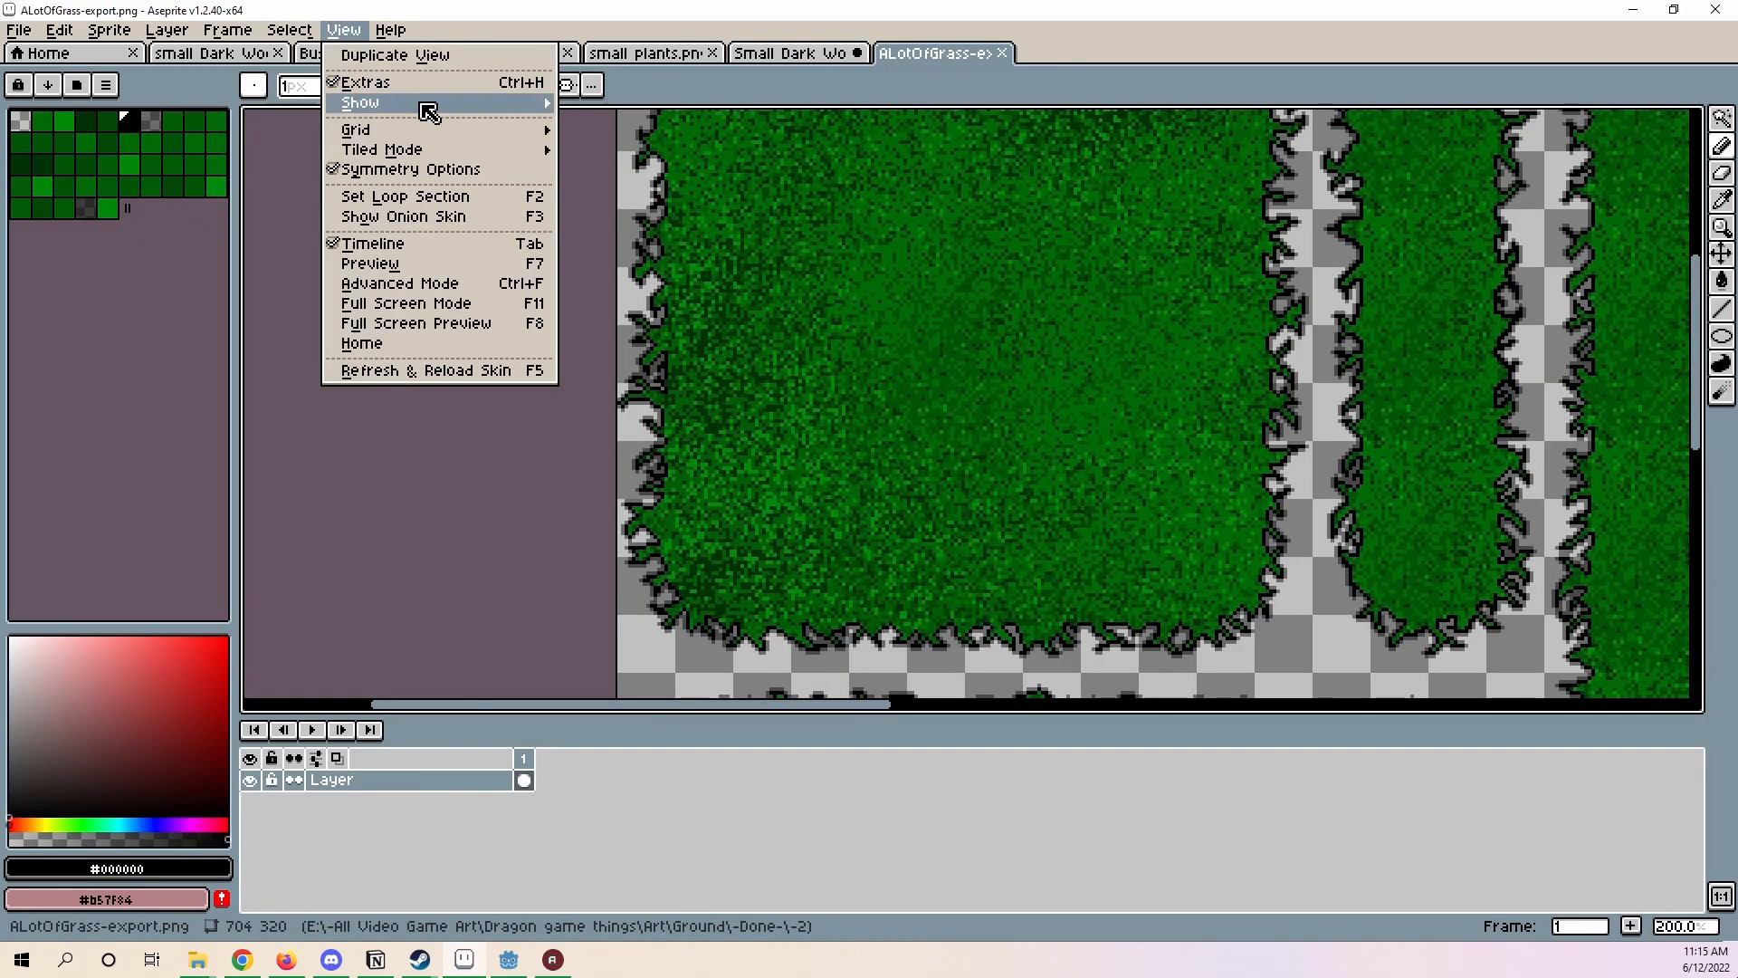
mouse_move(389, 124)
click(639, 125)
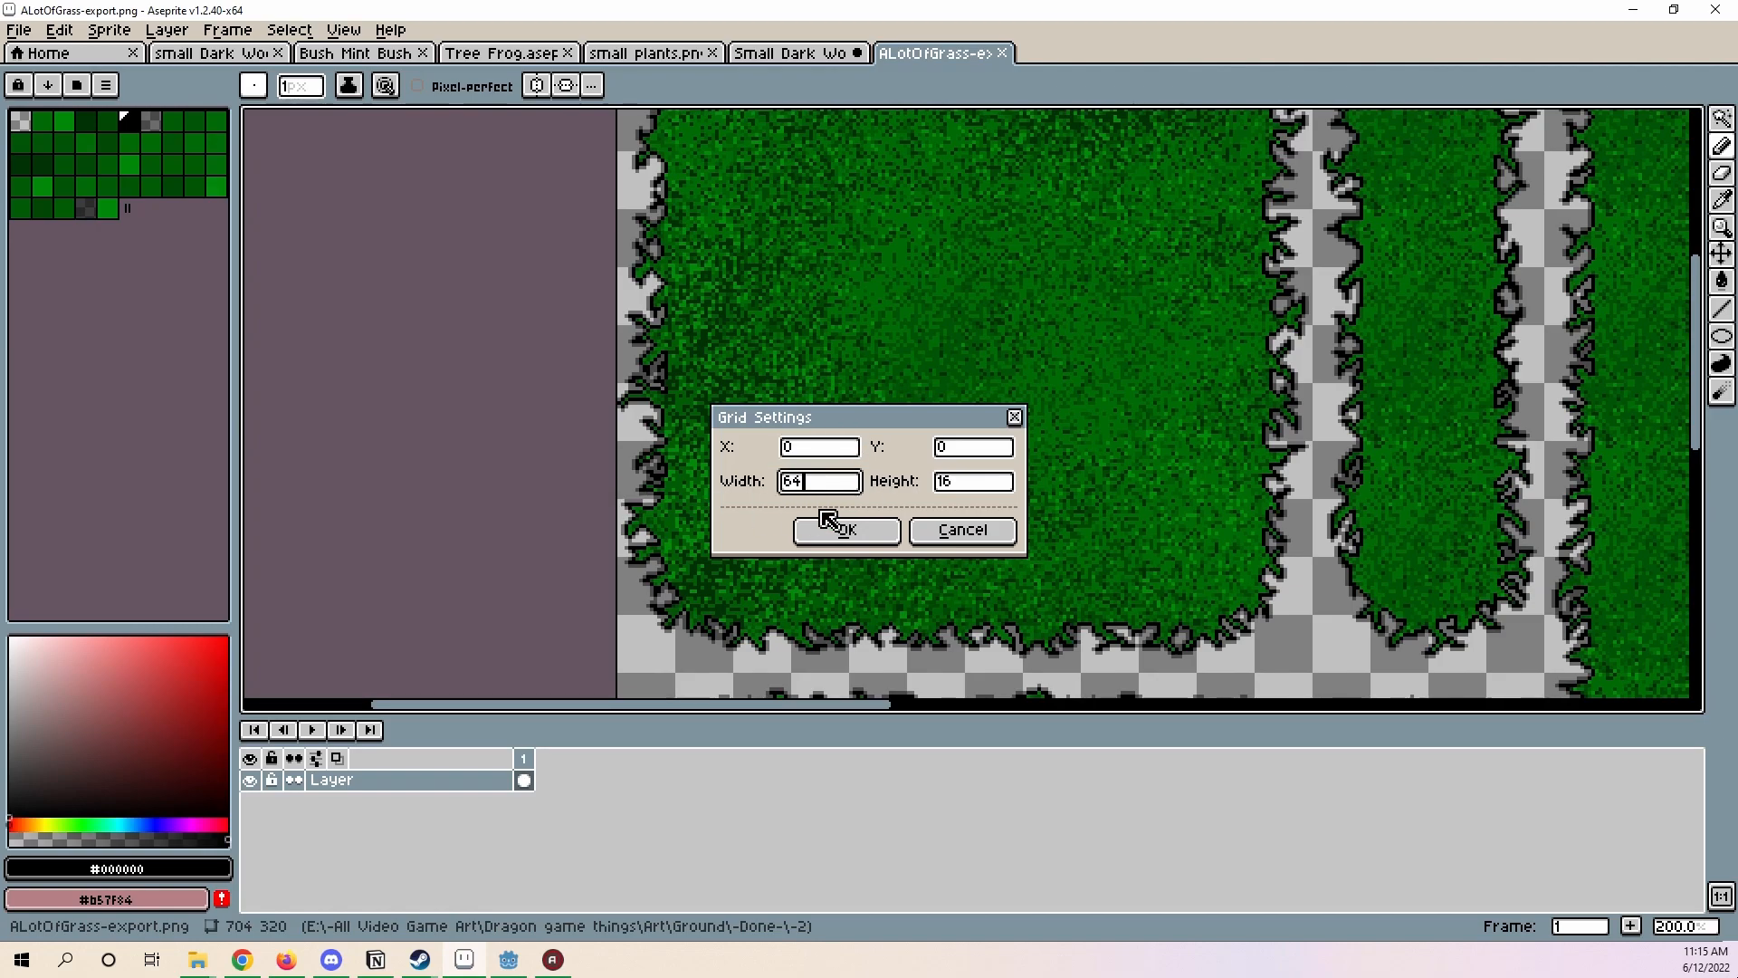
click(831, 544)
scroll(833, 369, up, 2)
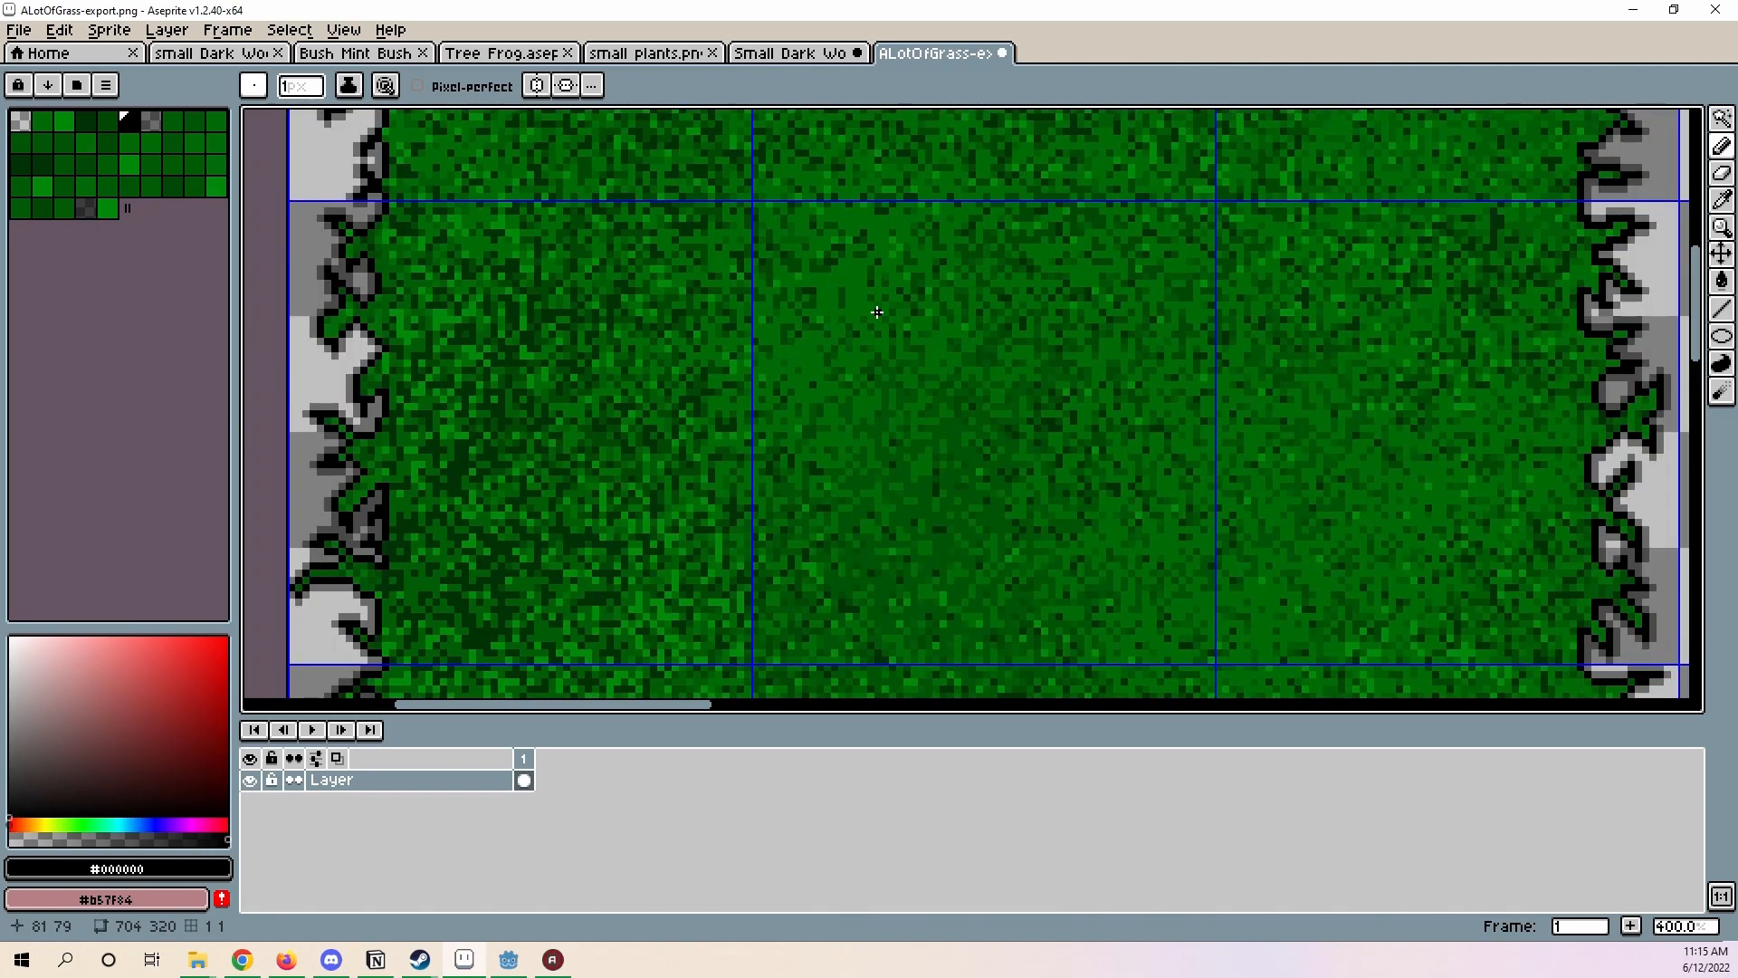
- Select the central 64 × 64 px grid cell of the large grass patch with the Rectangular Marquee tool
click(1722, 119)
click(1720, 123)
click(1589, 124)
double_click(842, 429)
middle_drag(1146, 449, 1077, 458)
scroll(1076, 458, down, 3)
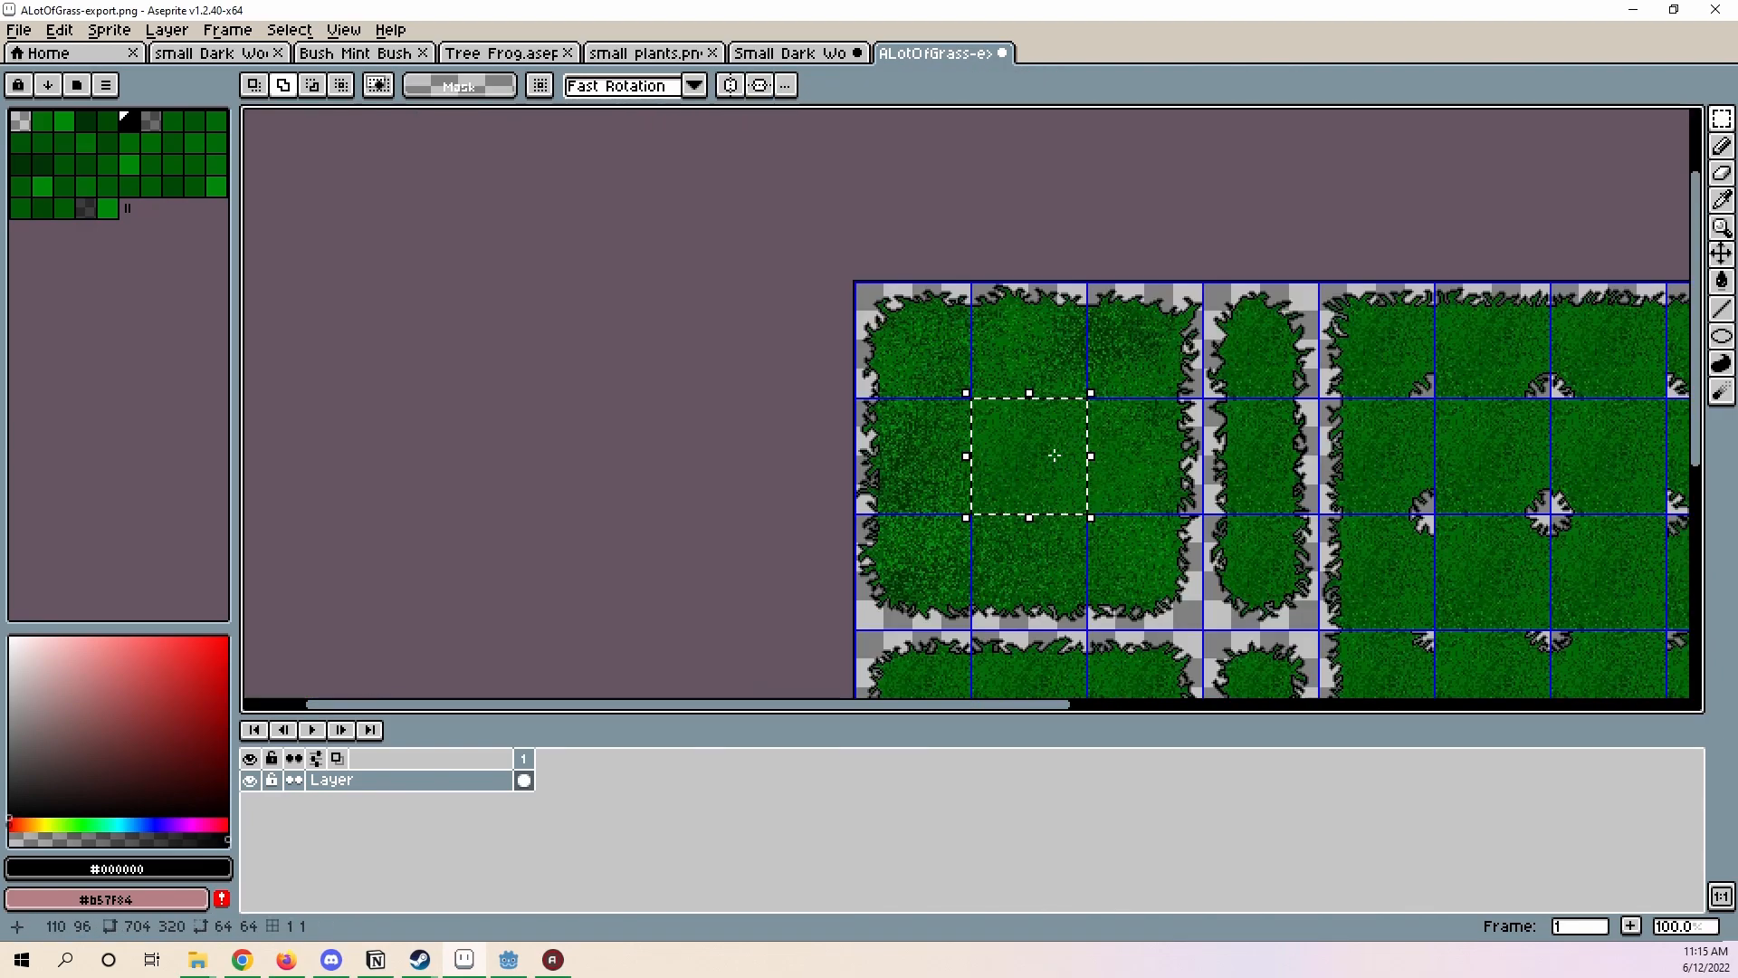
- Return to the Small Dark Wood ground tile sheet and select the interior of the first spiky outline with the Magic Wand
key(ctrl+shift+Tab)
key(w)
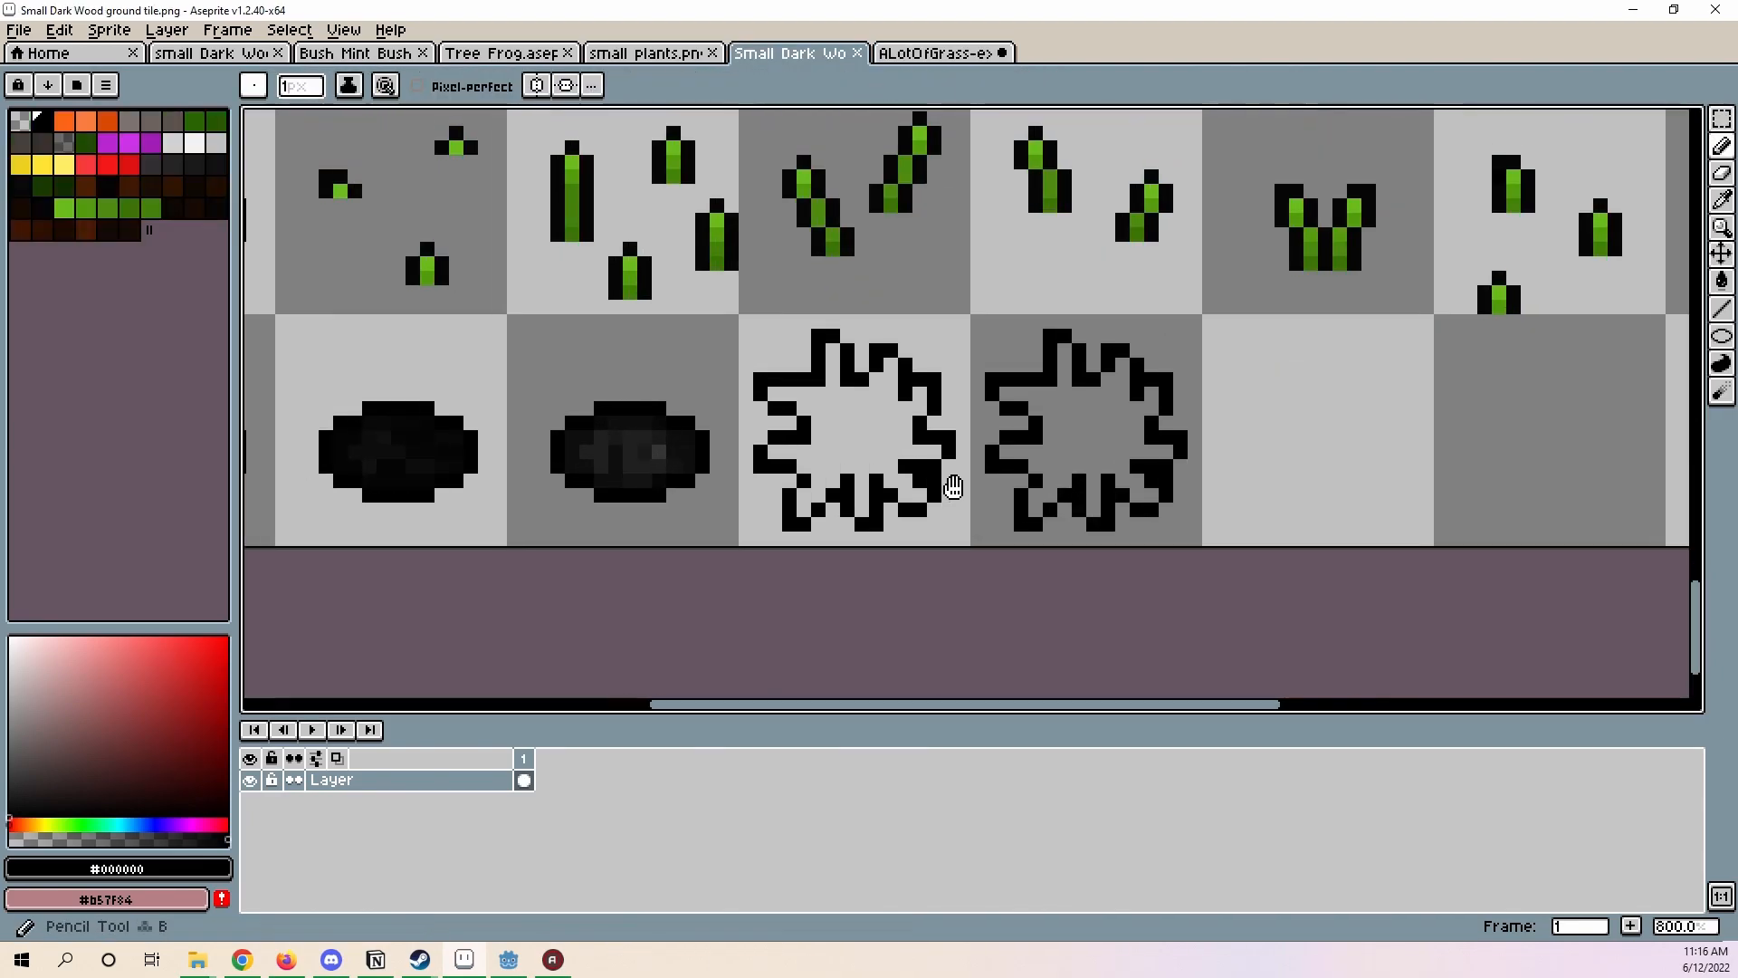
scroll(1011, 396, up, 1)
key(b)
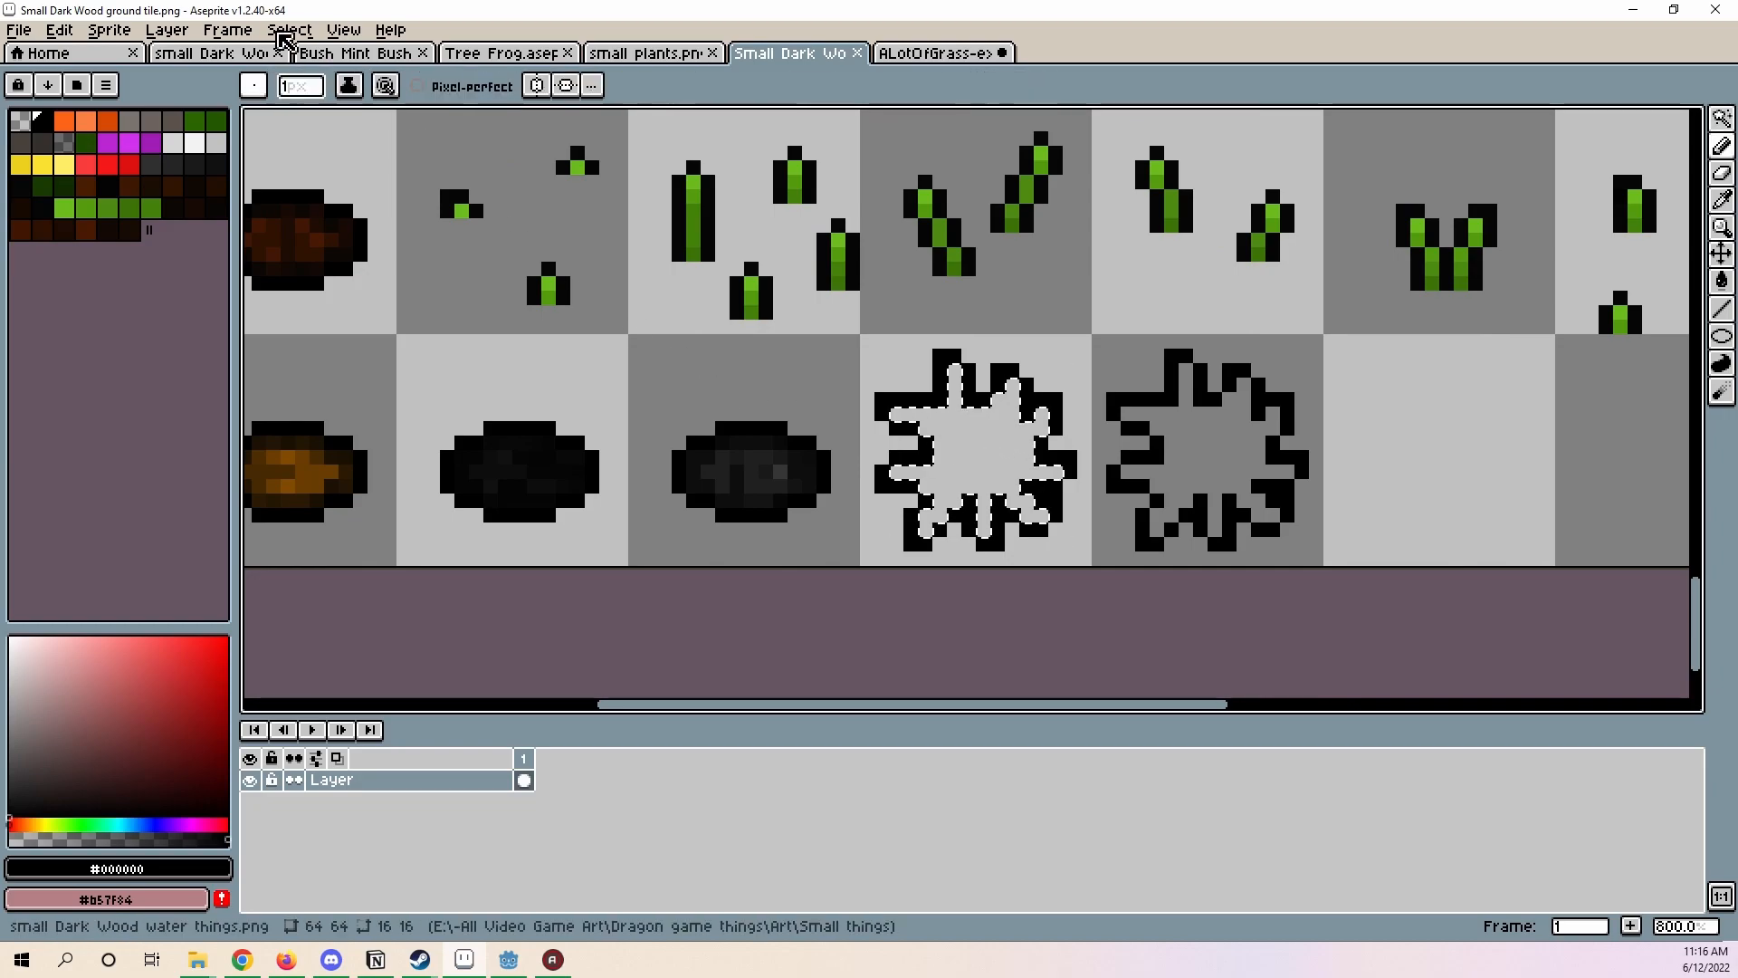
- Fill the selected interior with the saved green grass pattern brush, clear the brush and save the tile sheet
click(254, 86)
click(258, 738)
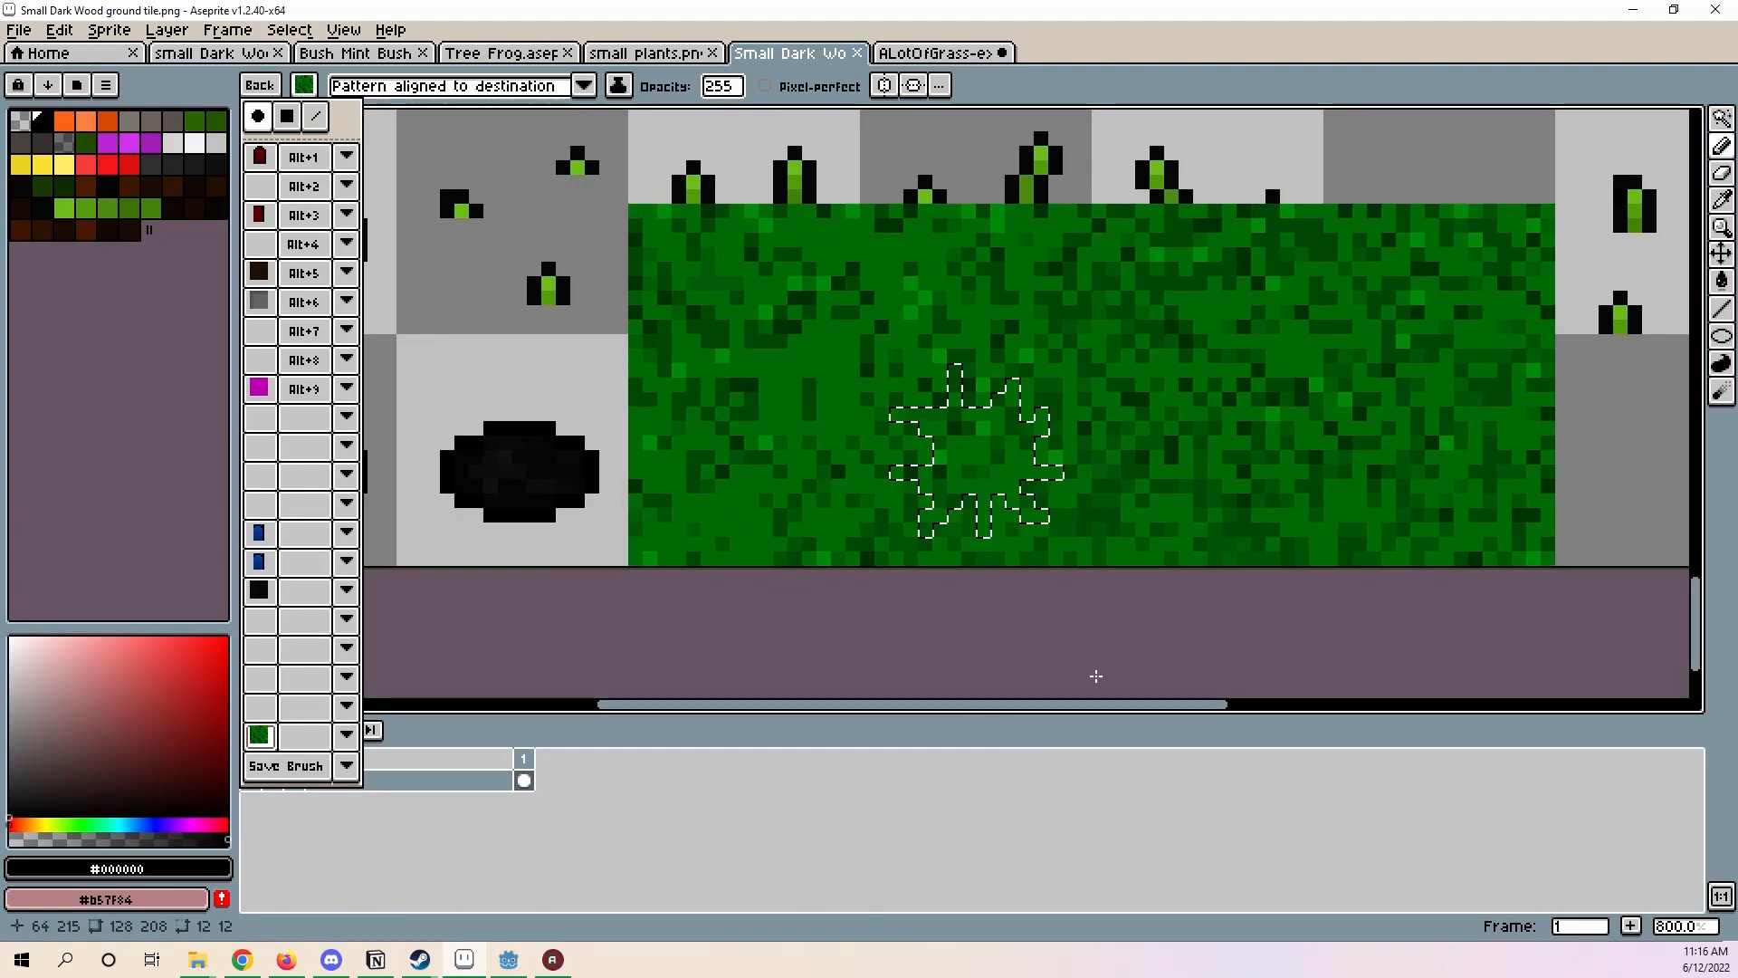
click(993, 688)
scroll(1032, 616, down, 3)
mouse_move(1226, 543)
middle_down()
mouse_move(1493, 453)
mouse_move(1099, 489)
middle_up()
key(Escape)
scroll(987, 481, up, 4)
middle_drag(990, 480, 1157, 496)
scroll(1041, 486, down, 1)
key(ctrl+s)
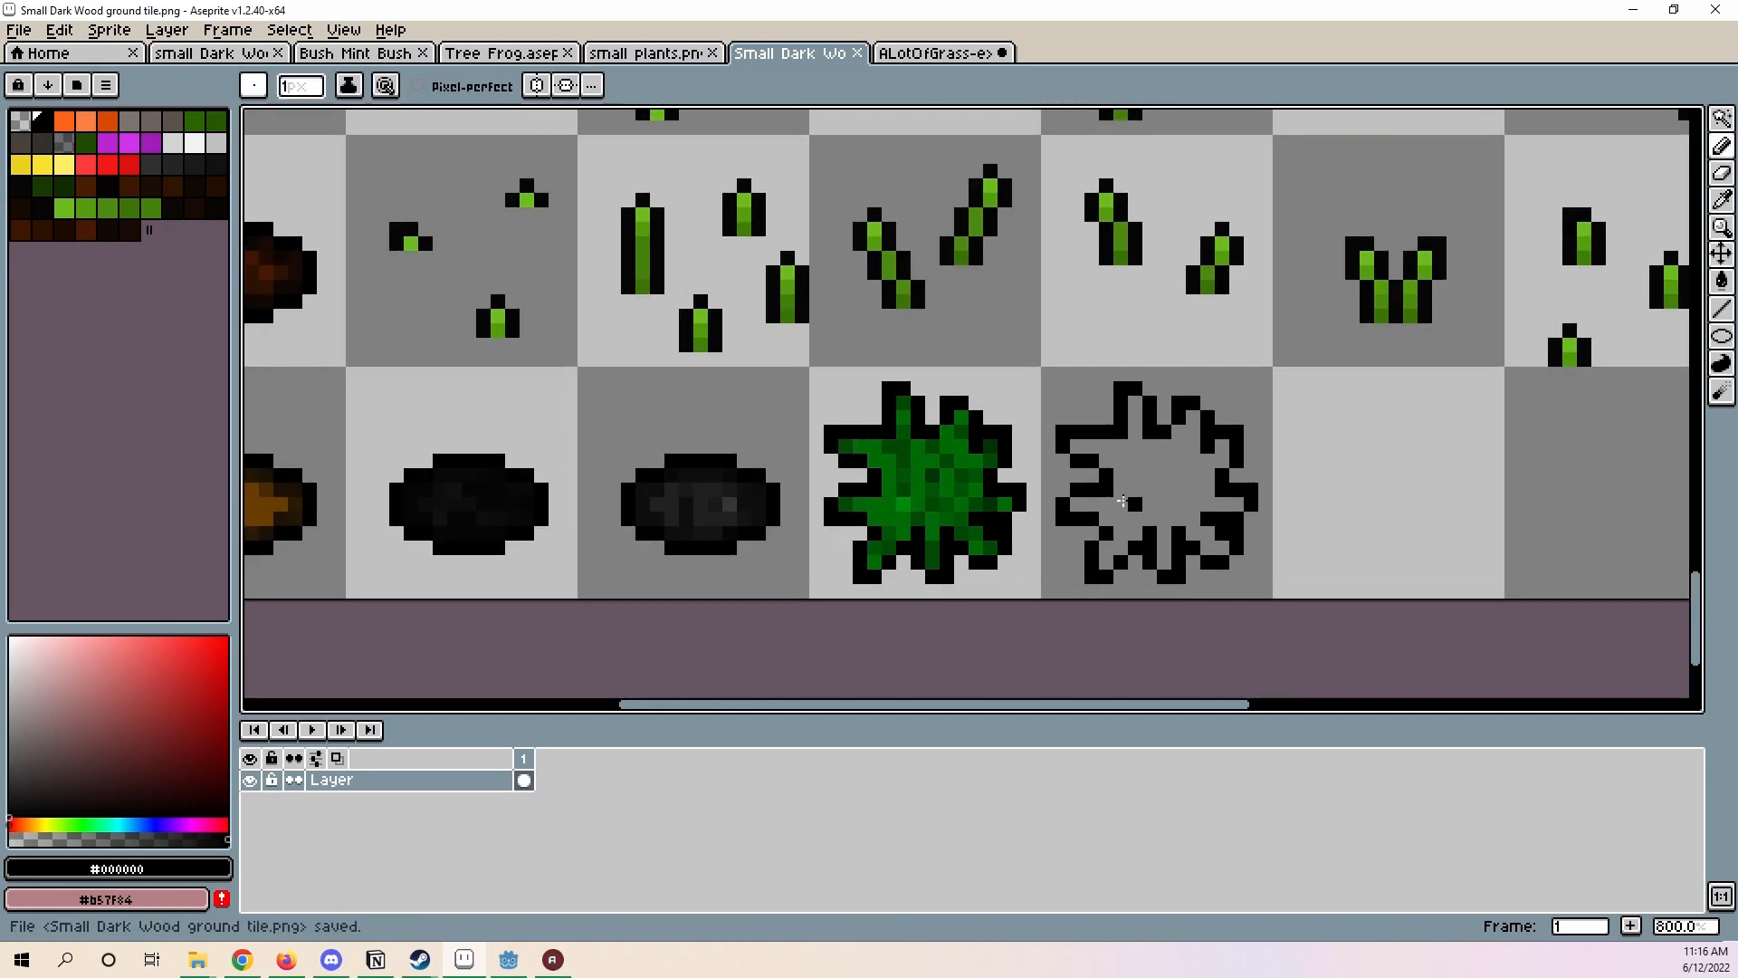
- Close the ALotOfGrass-export.png file
click(906, 53)
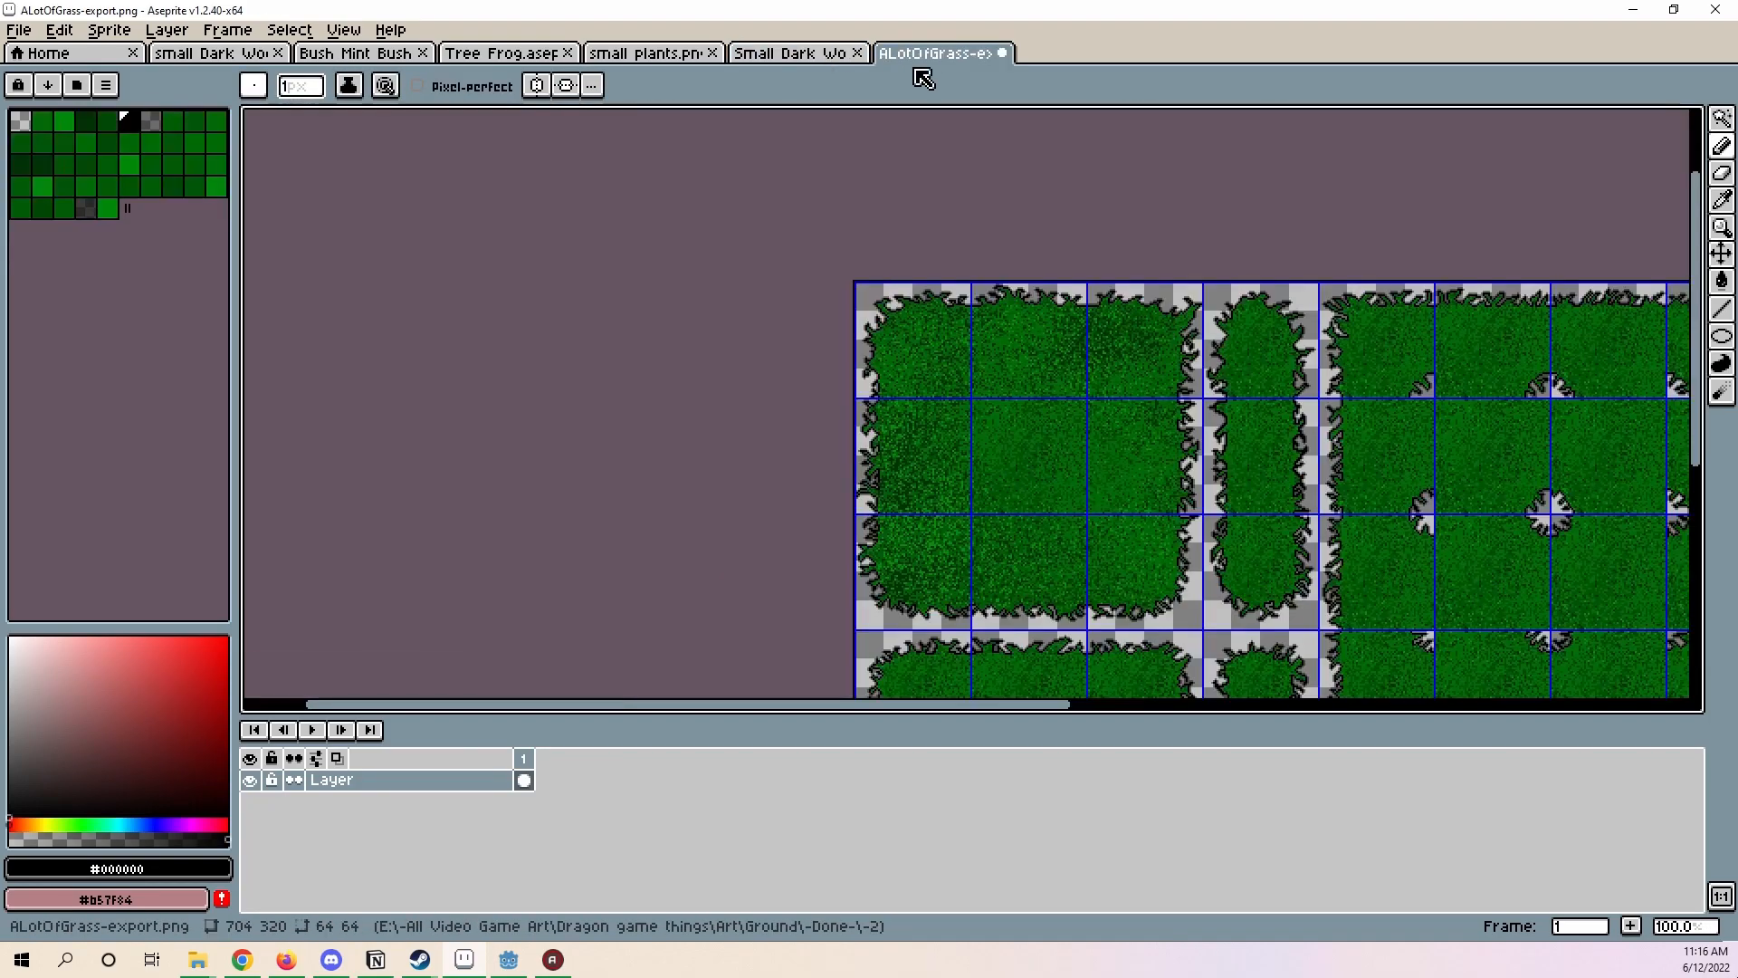
click(1005, 54)
click(871, 520)
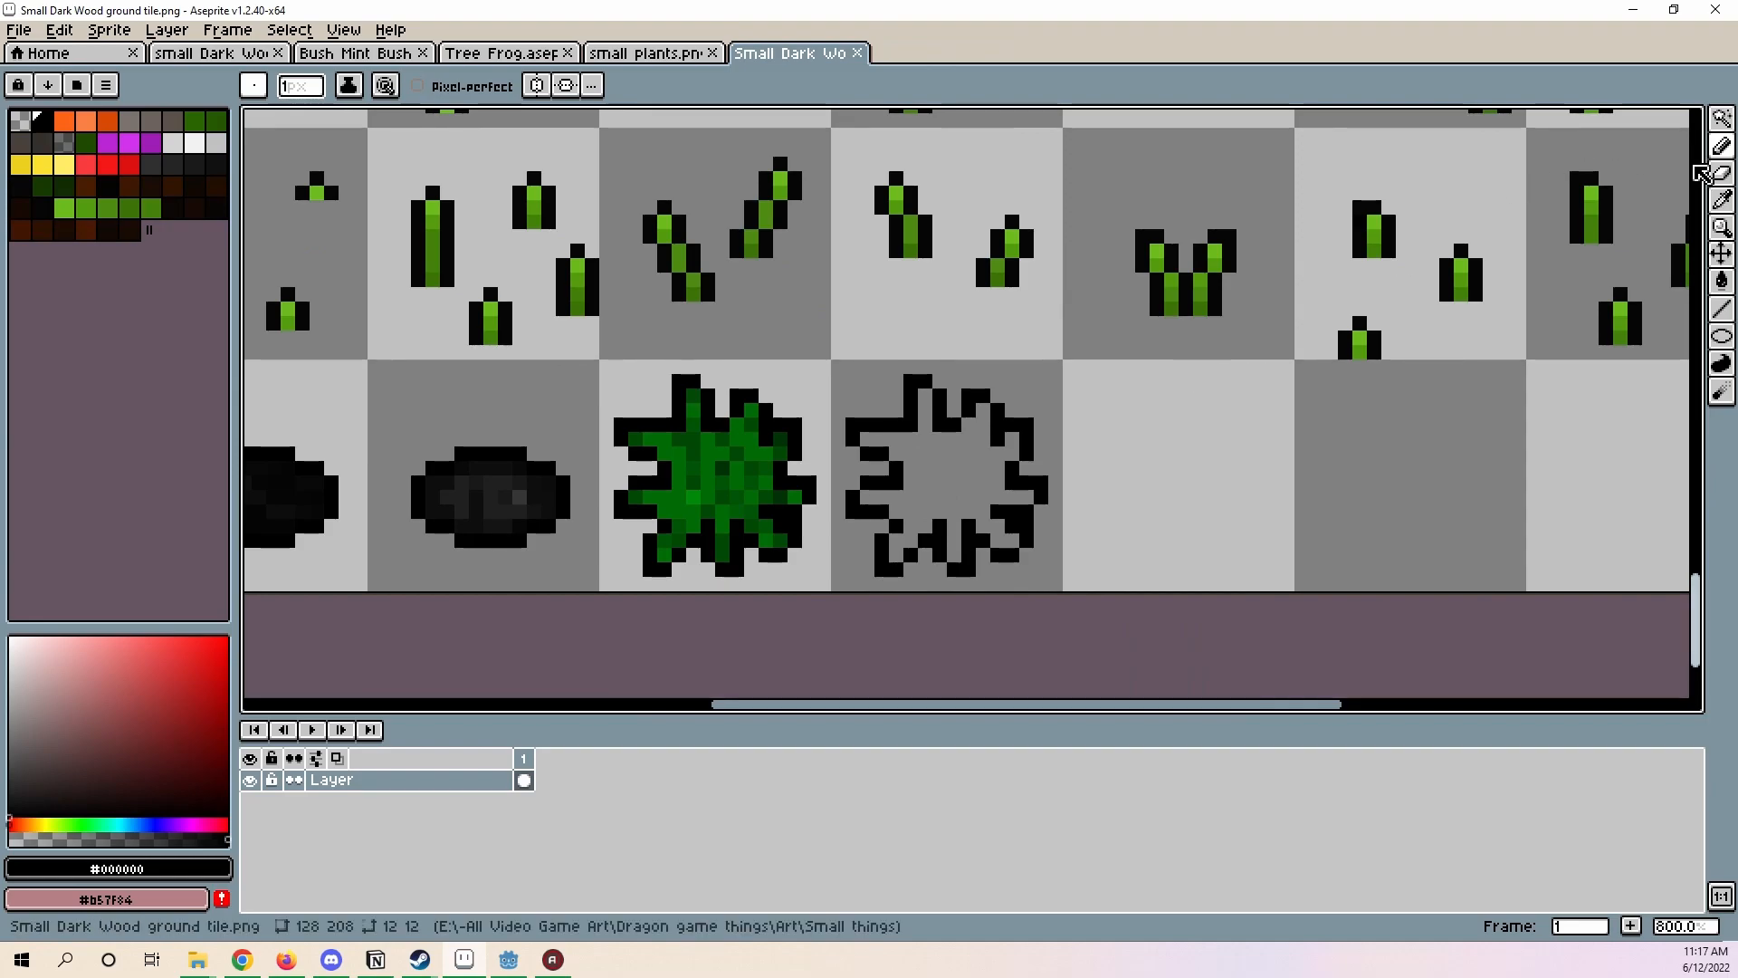
- Copy the empty spiky outline tile into the next free tile on its right with the Rectangular Marquee tool
click(1723, 125)
click(1587, 125)
double_click(947, 427)
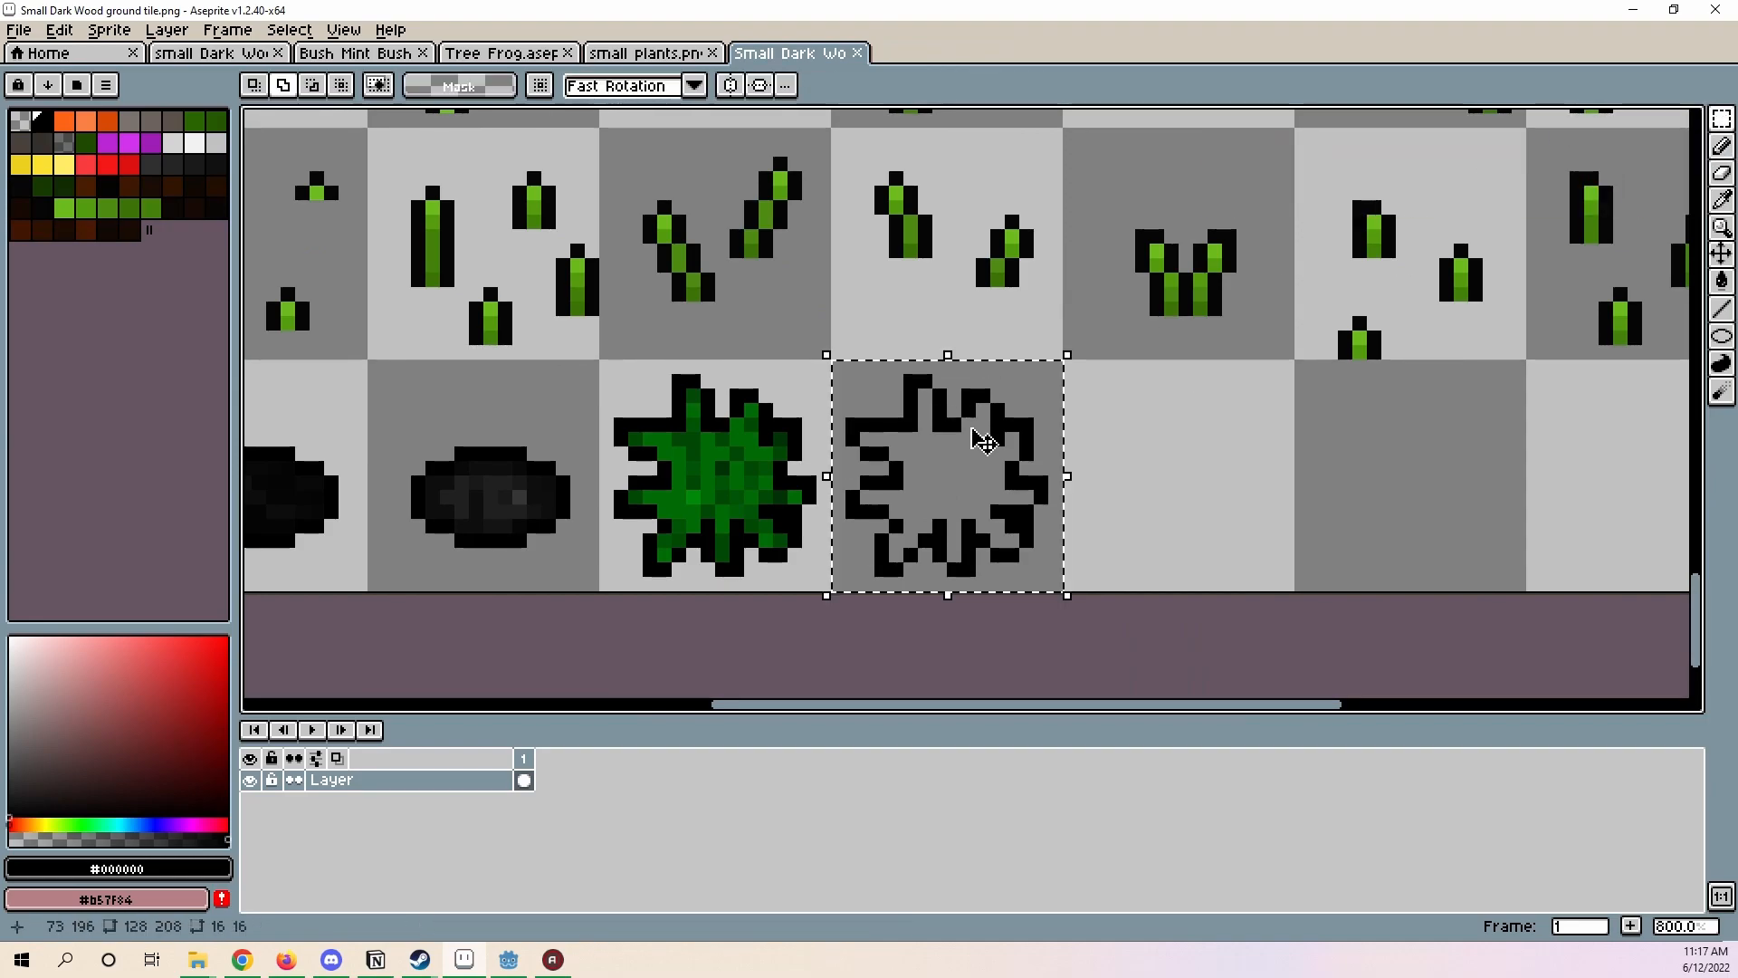
scroll(932, 453, right, 3)
key(ctrl+v)
drag(801, 441, 1033, 448)
key(ctrl+d)
- Switch to Godot and examine the grass types used across the Forest land 1 map
scroll(1039, 496, down, 2)
middle_drag(1039, 498, 1056, 604)
mouse_move(509, 960)
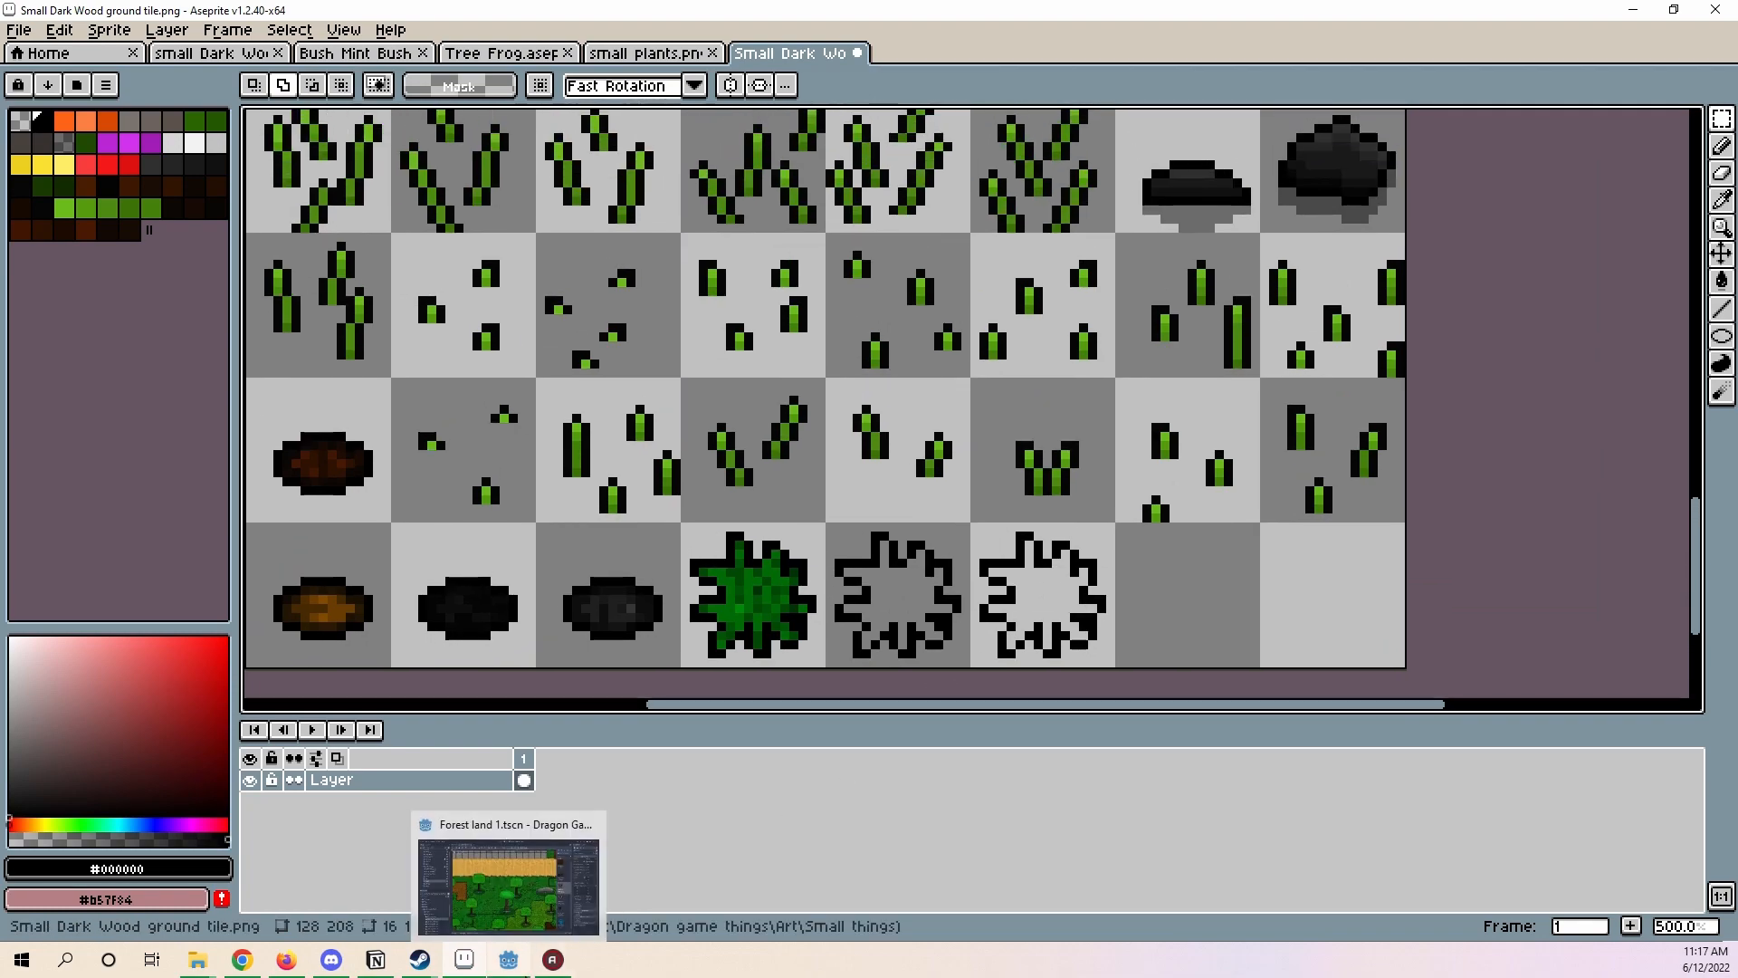
click(508, 897)
scroll(1170, 614, up, 5)
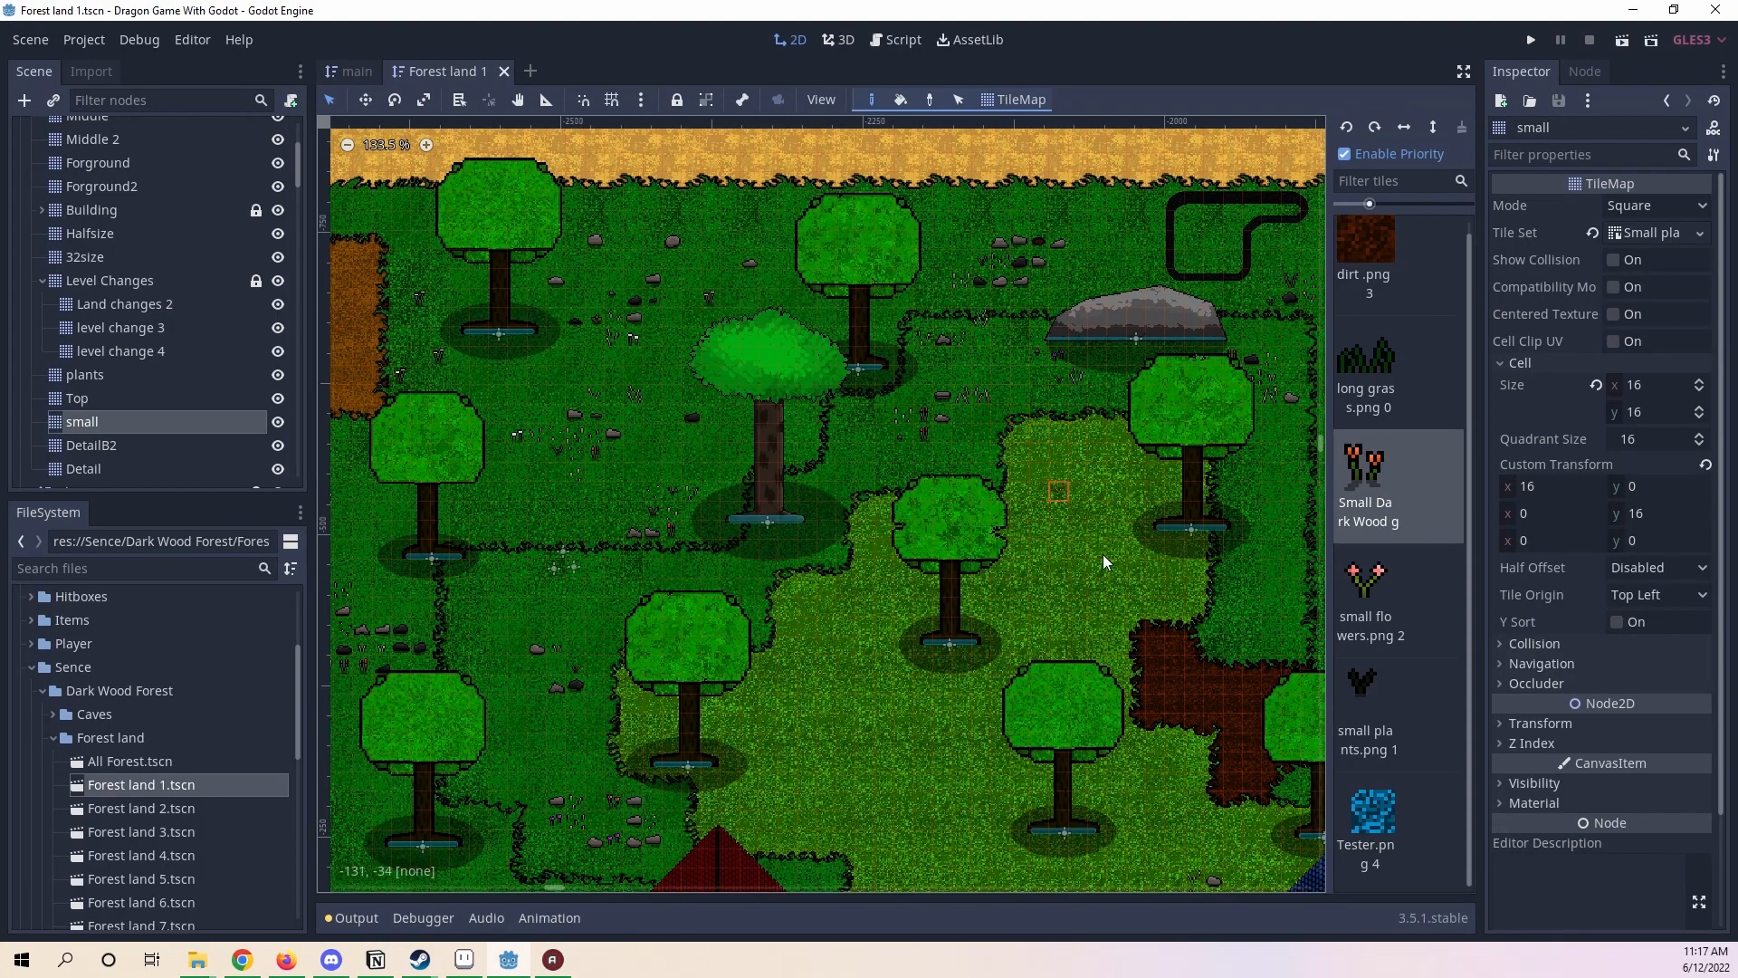
scroll(1076, 489, down, 5)
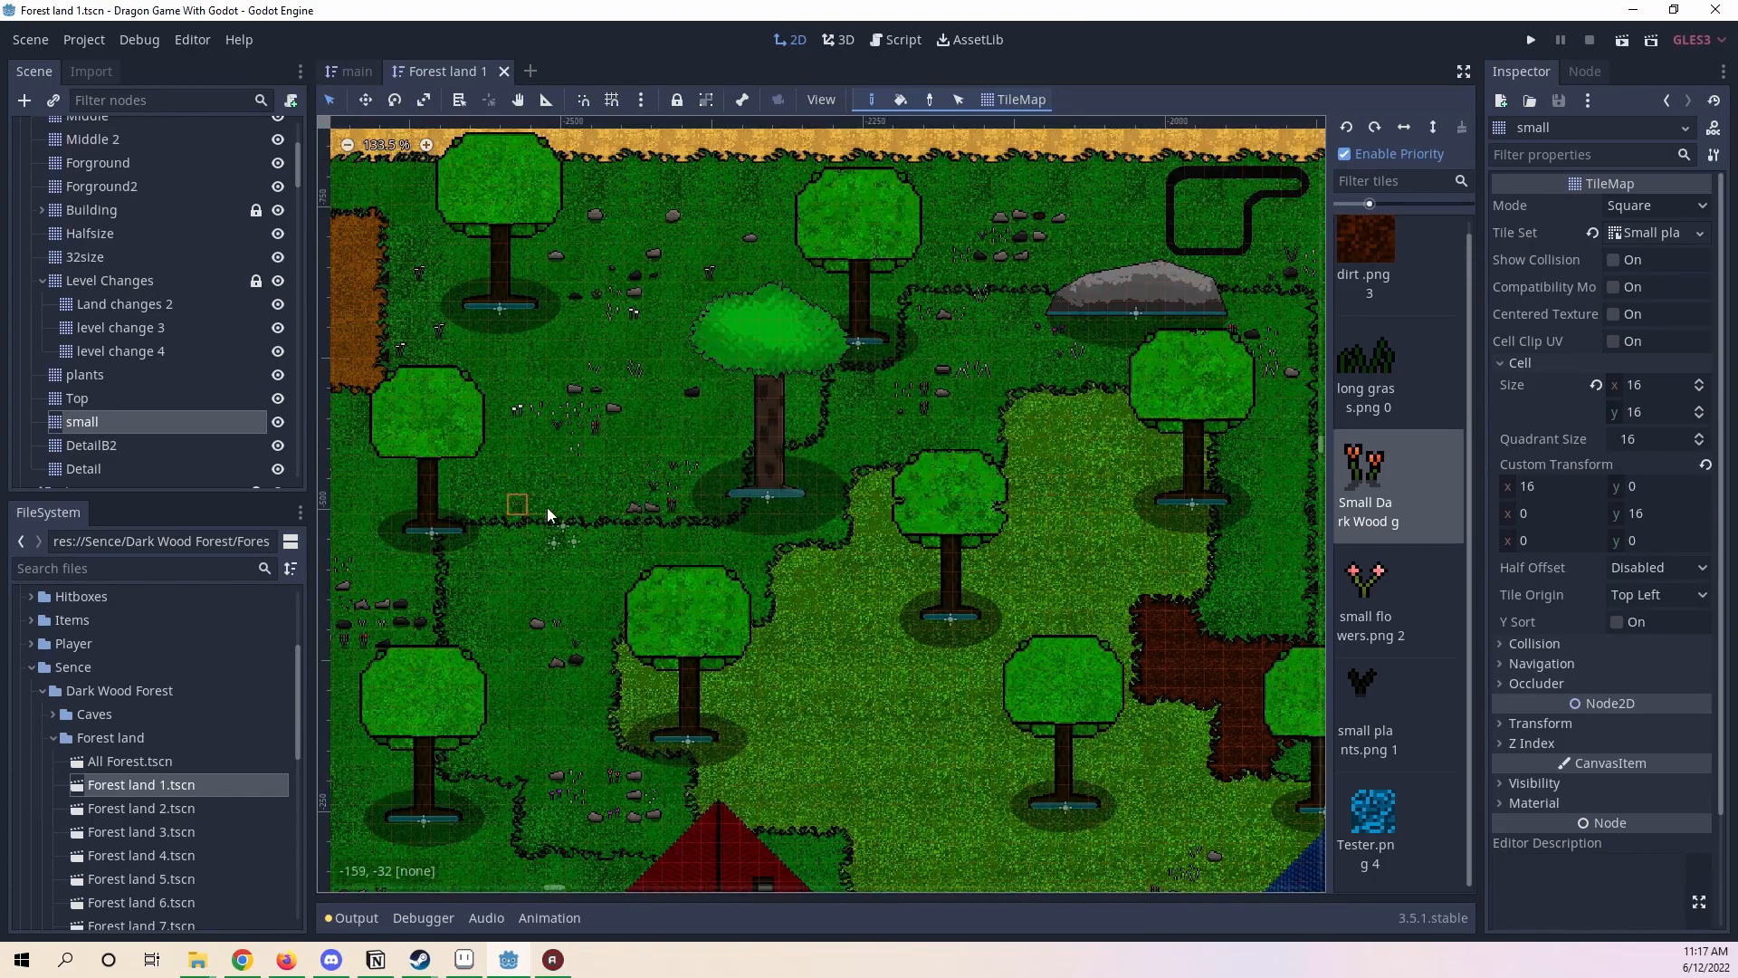
middle_drag(581, 521, 1149, 551)
scroll(1149, 551, down, 15)
middle_drag(714, 628, 1029, 330)
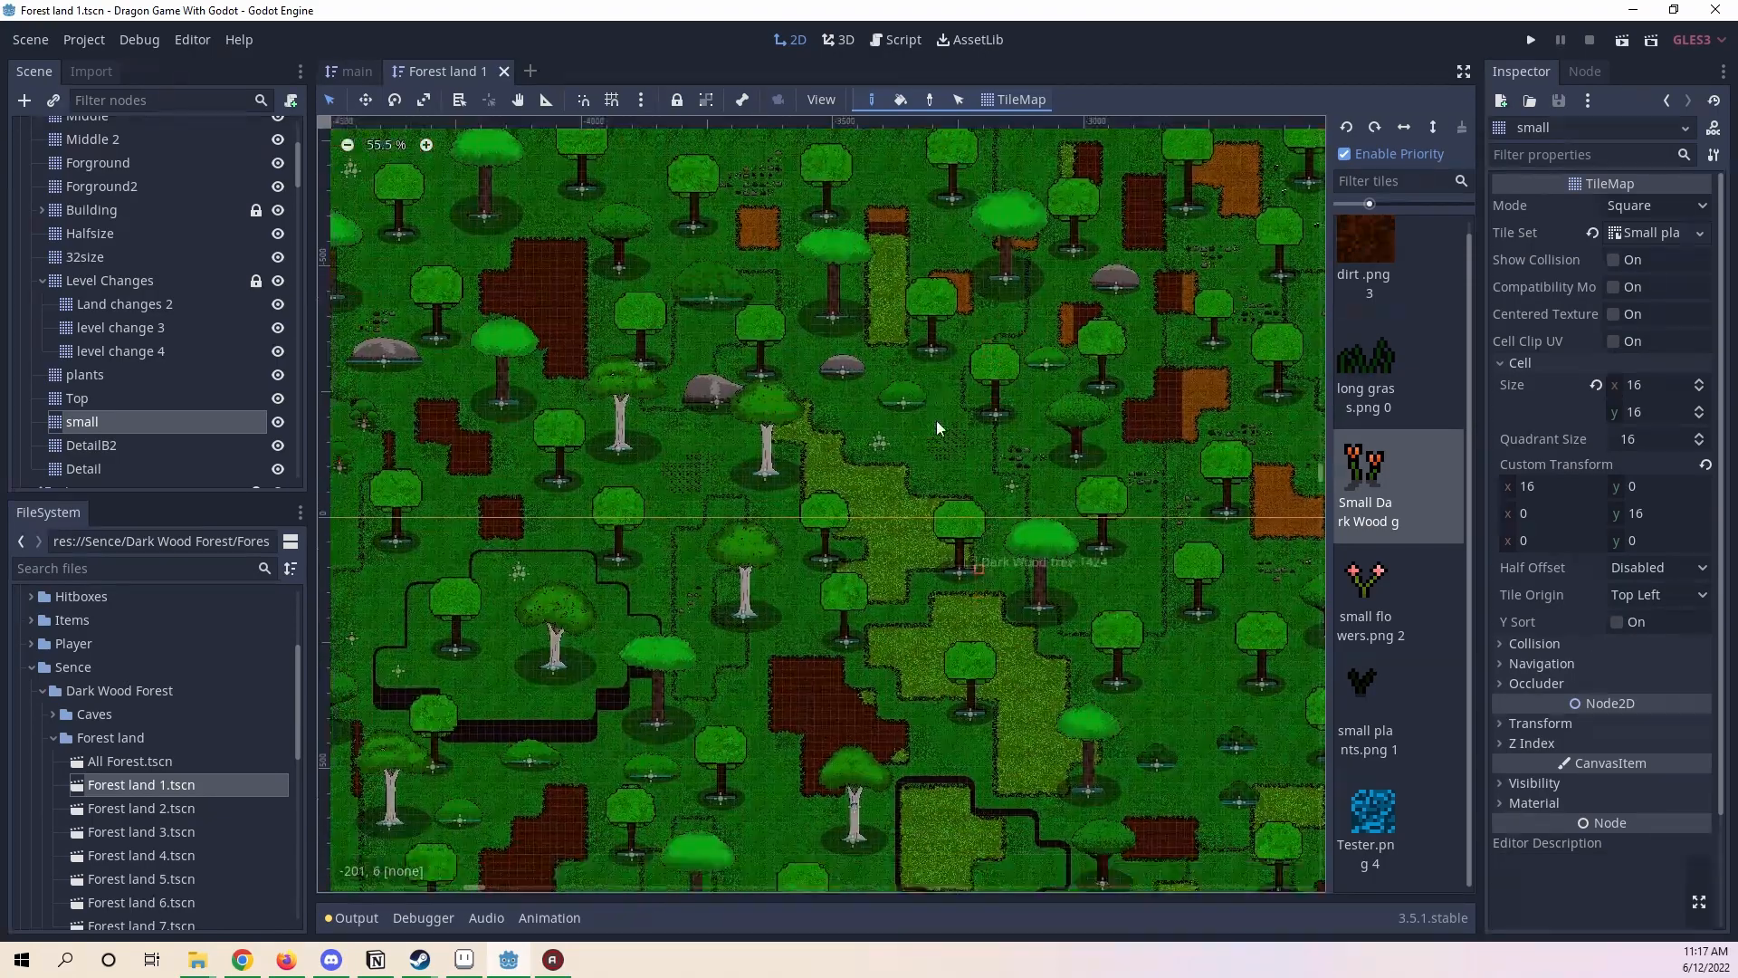
middle_drag(935, 427, 870, 186)
scroll(1222, 650, up, 11)
middle_drag(1191, 706, 894, 455)
scroll(895, 454, down, 8)
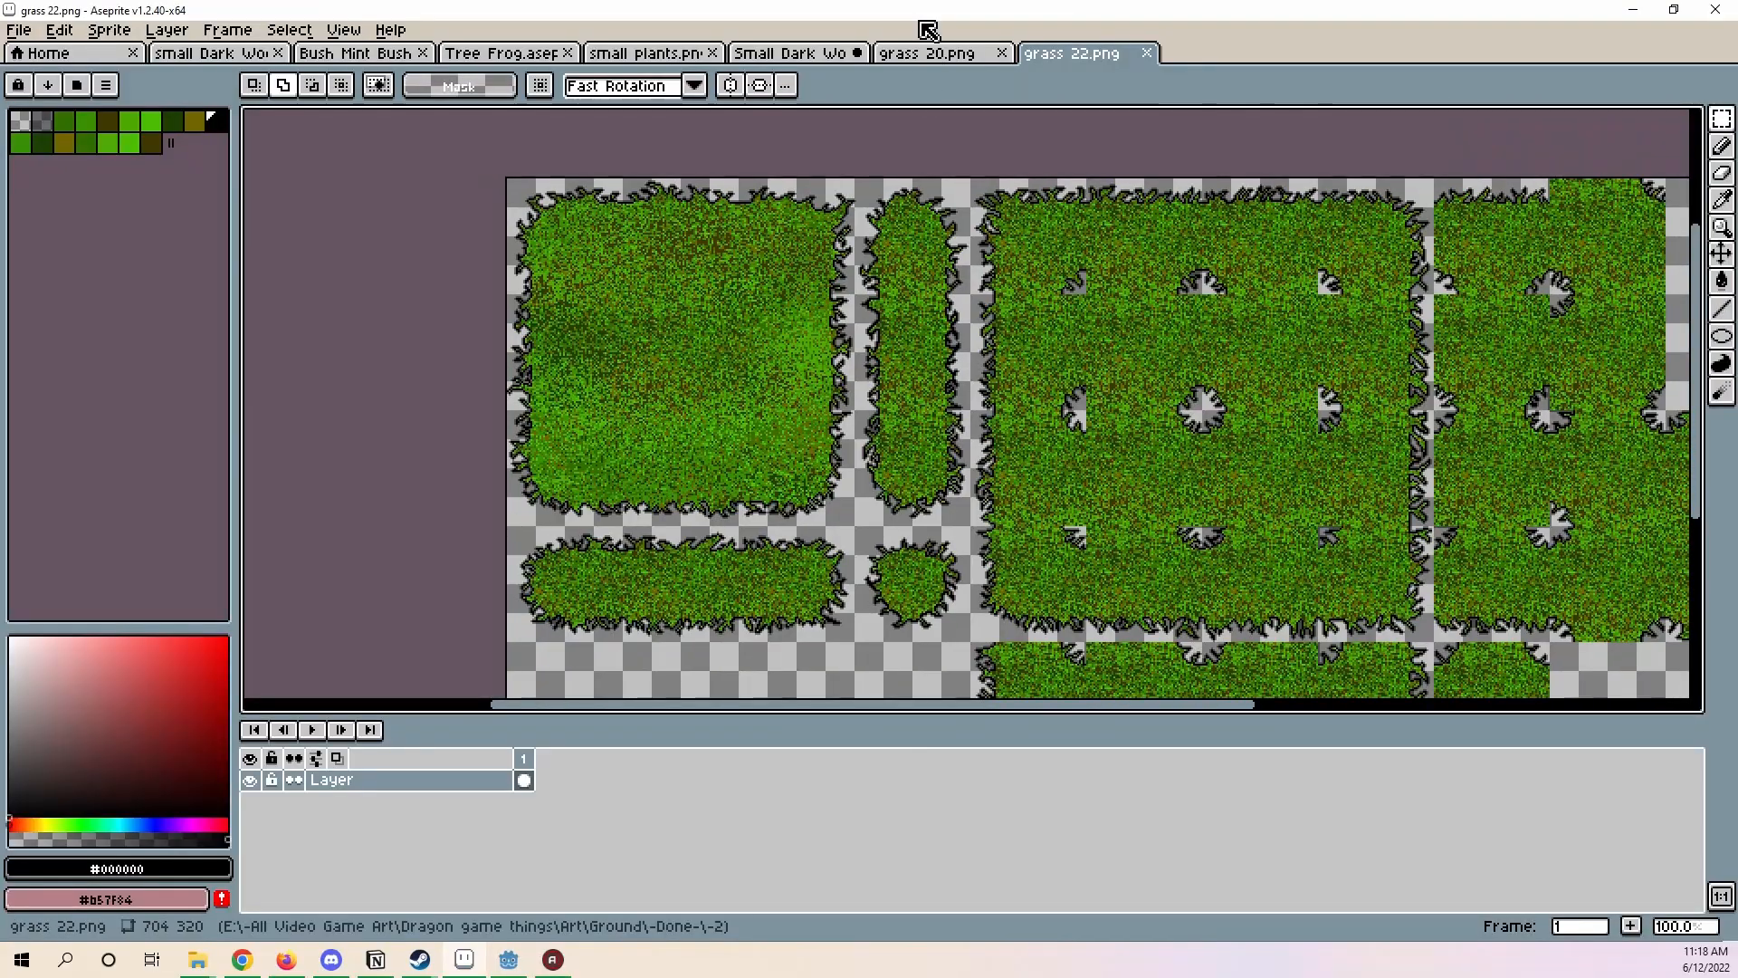
- Switch to grass 20.png and set its grid to 64 by 64 pixels
scroll(1164, 497, up, 2)
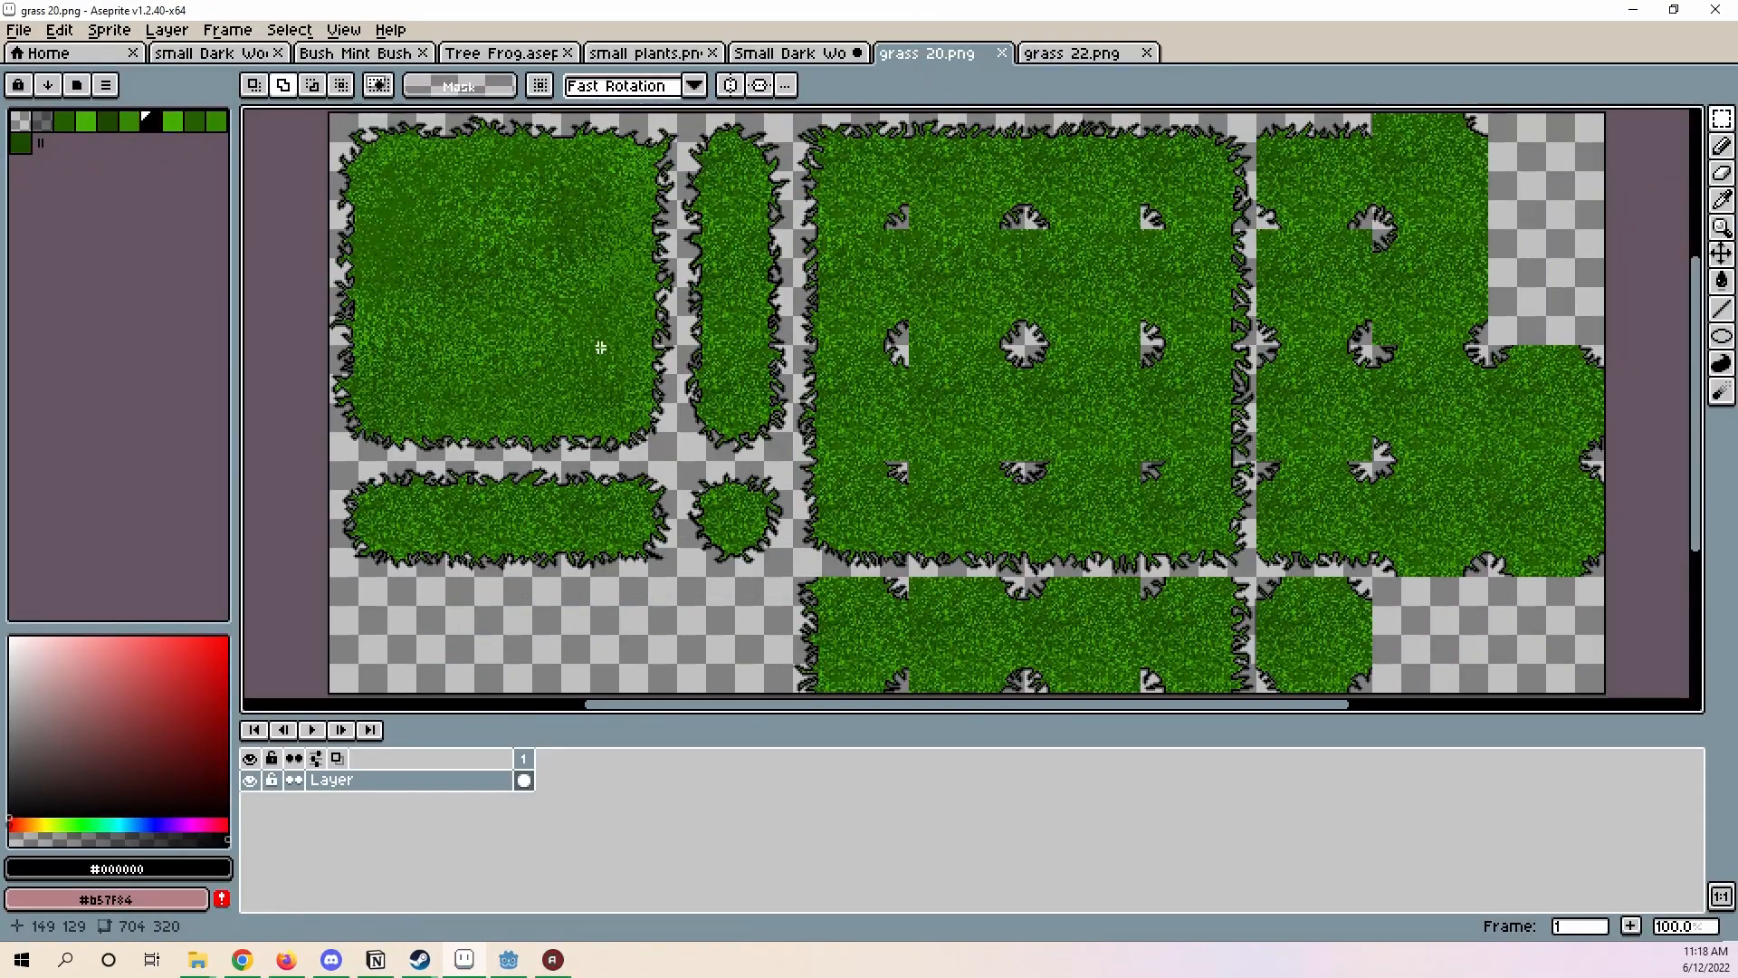
scroll(1165, 497, down, 3)
middle_drag(1028, 247, 853, 194)
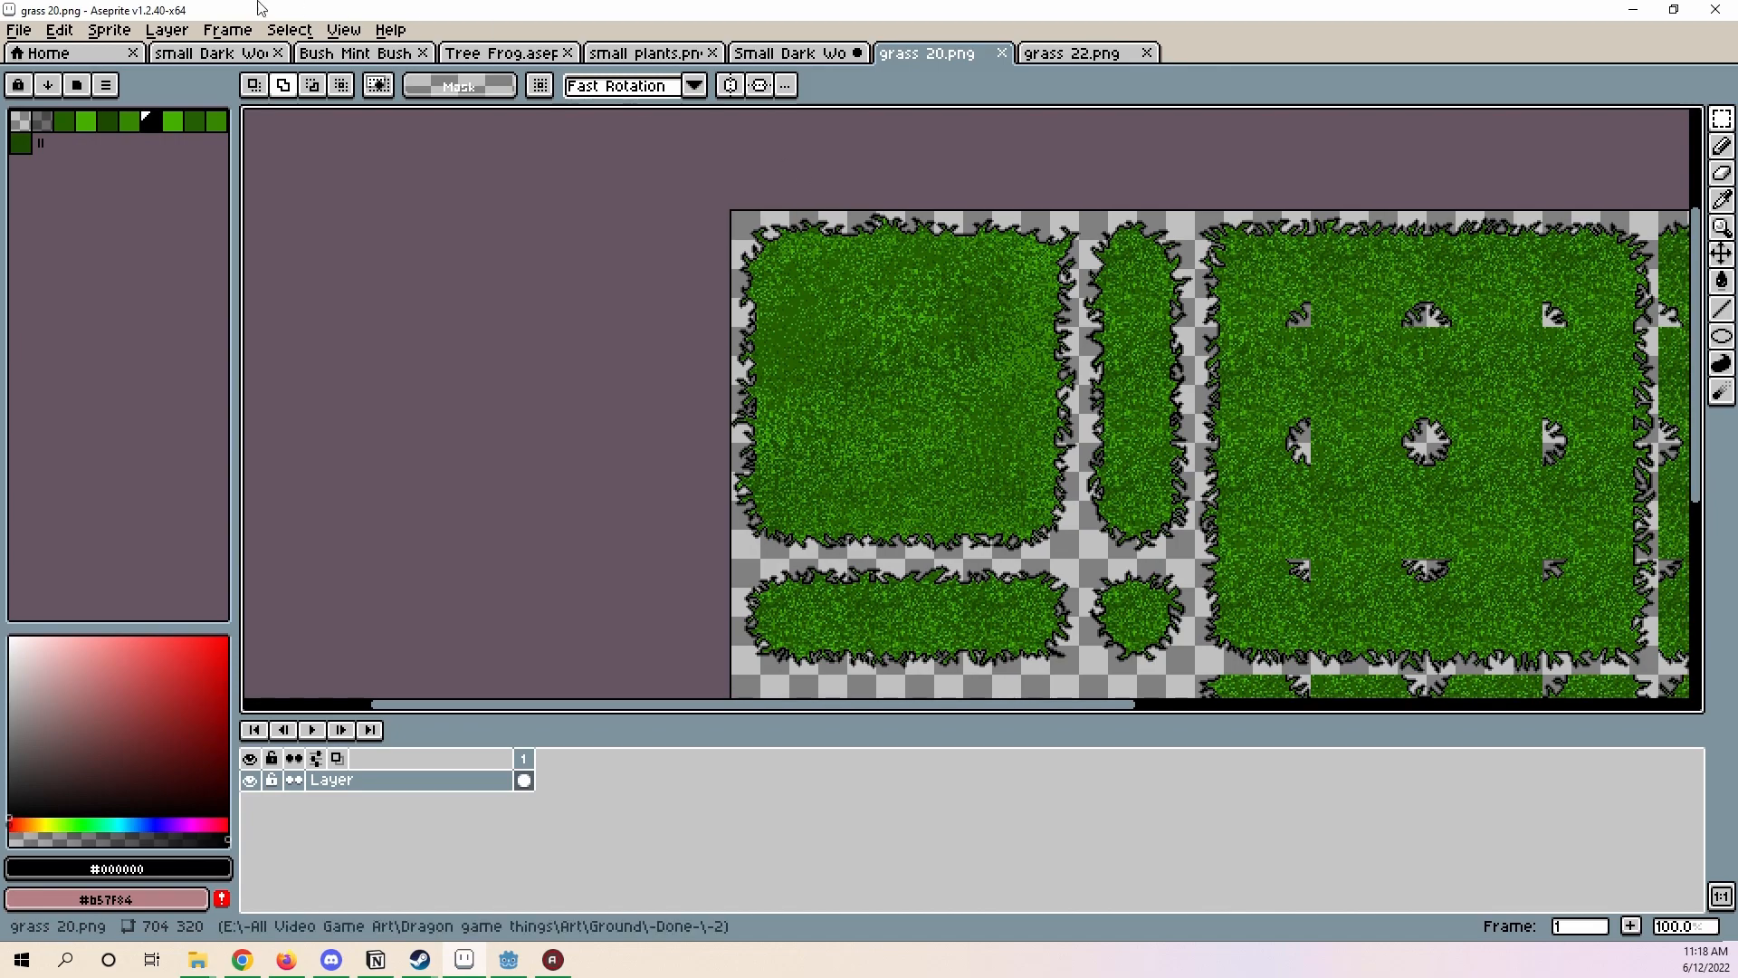
click(349, 33)
mouse_move(381, 129)
click(699, 132)
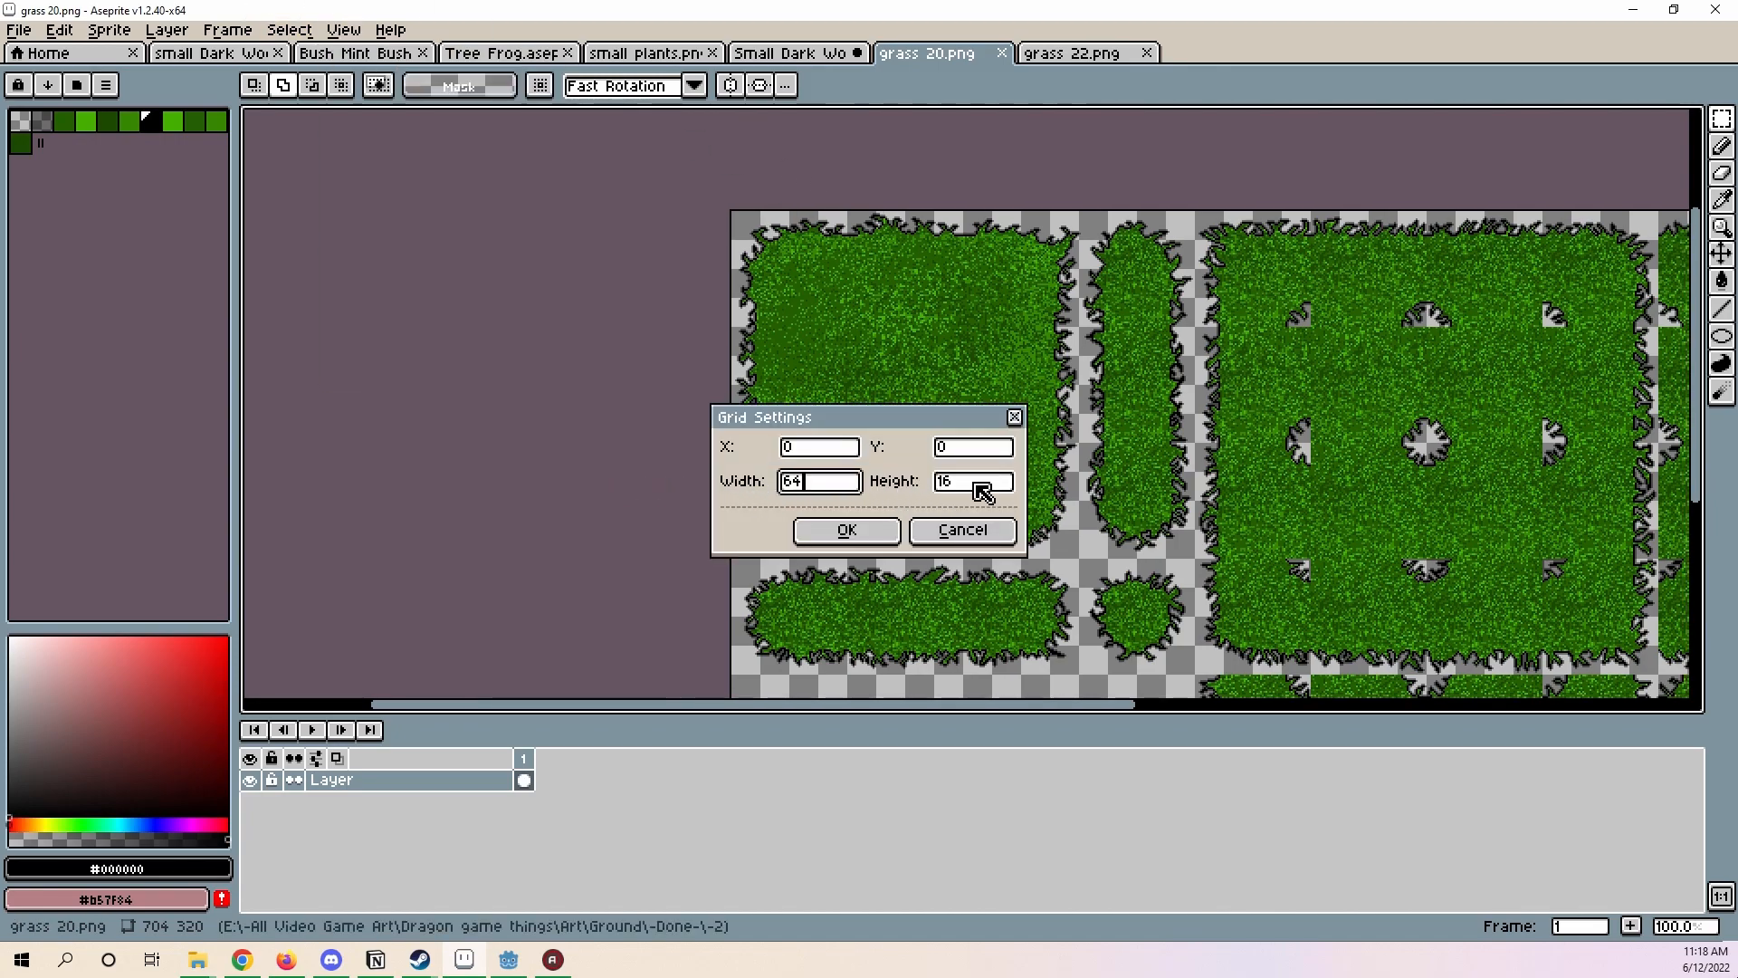
click(834, 539)
- Capture the centre 64 by 64 tile of the large grass block as a pattern brush
scroll(908, 369, up, 4)
double_click(908, 369)
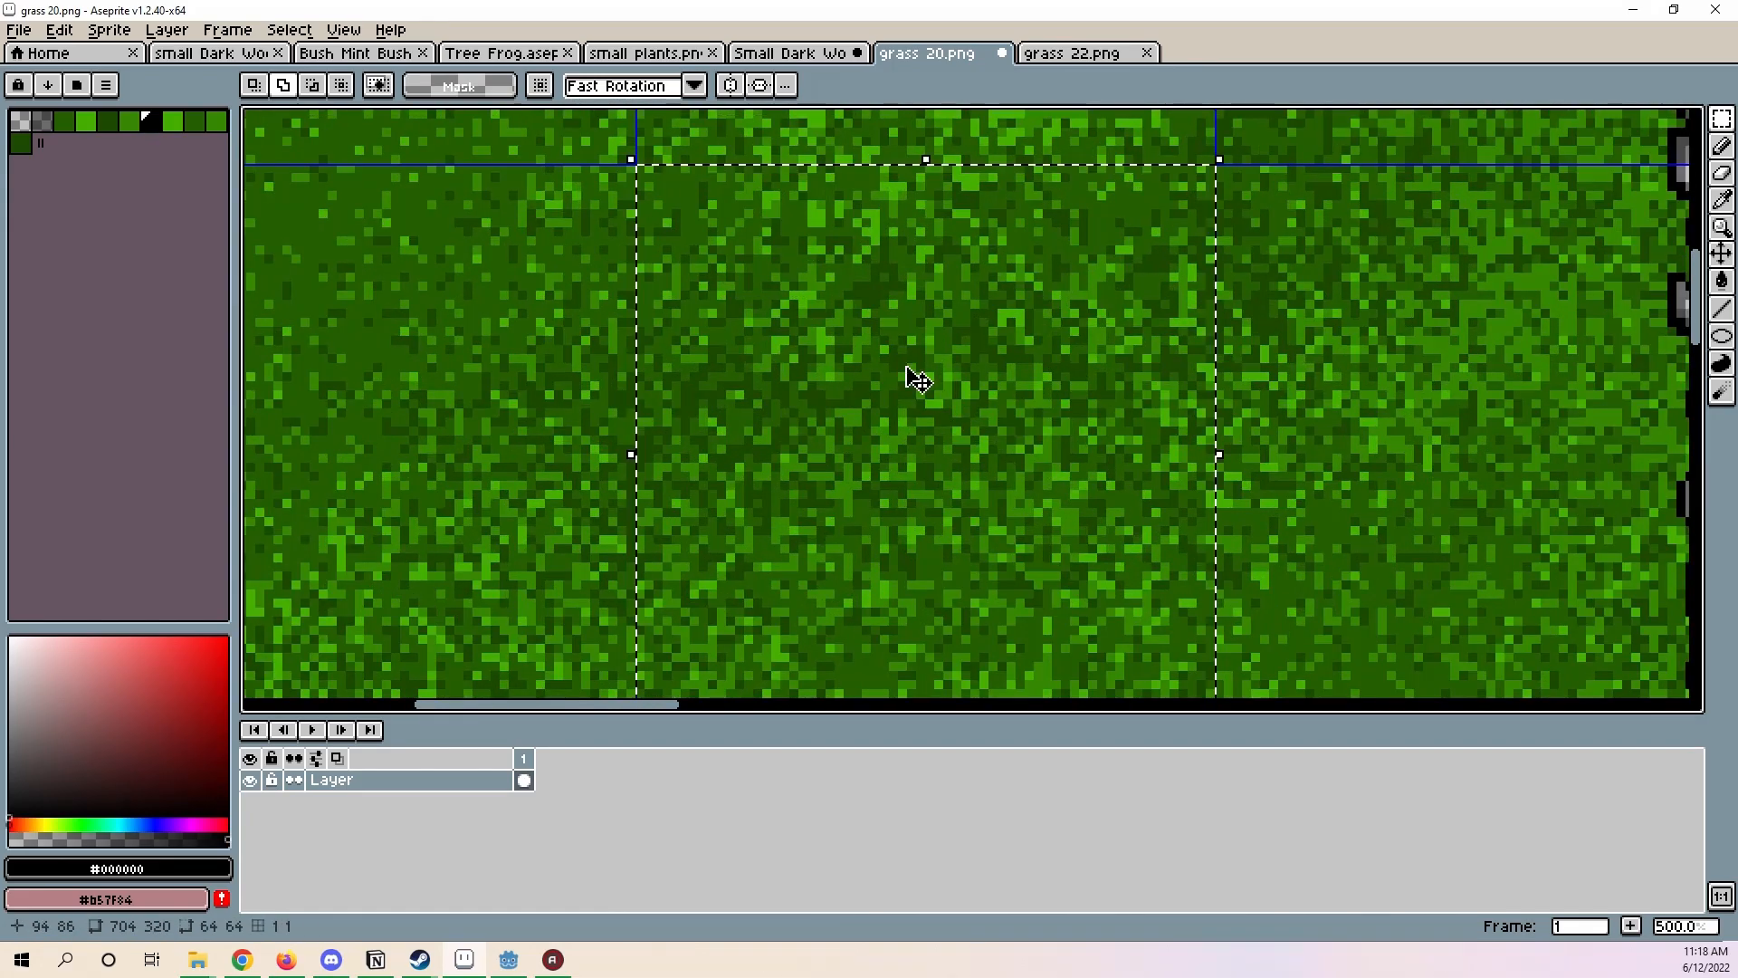
scroll(906, 368, down, 3)
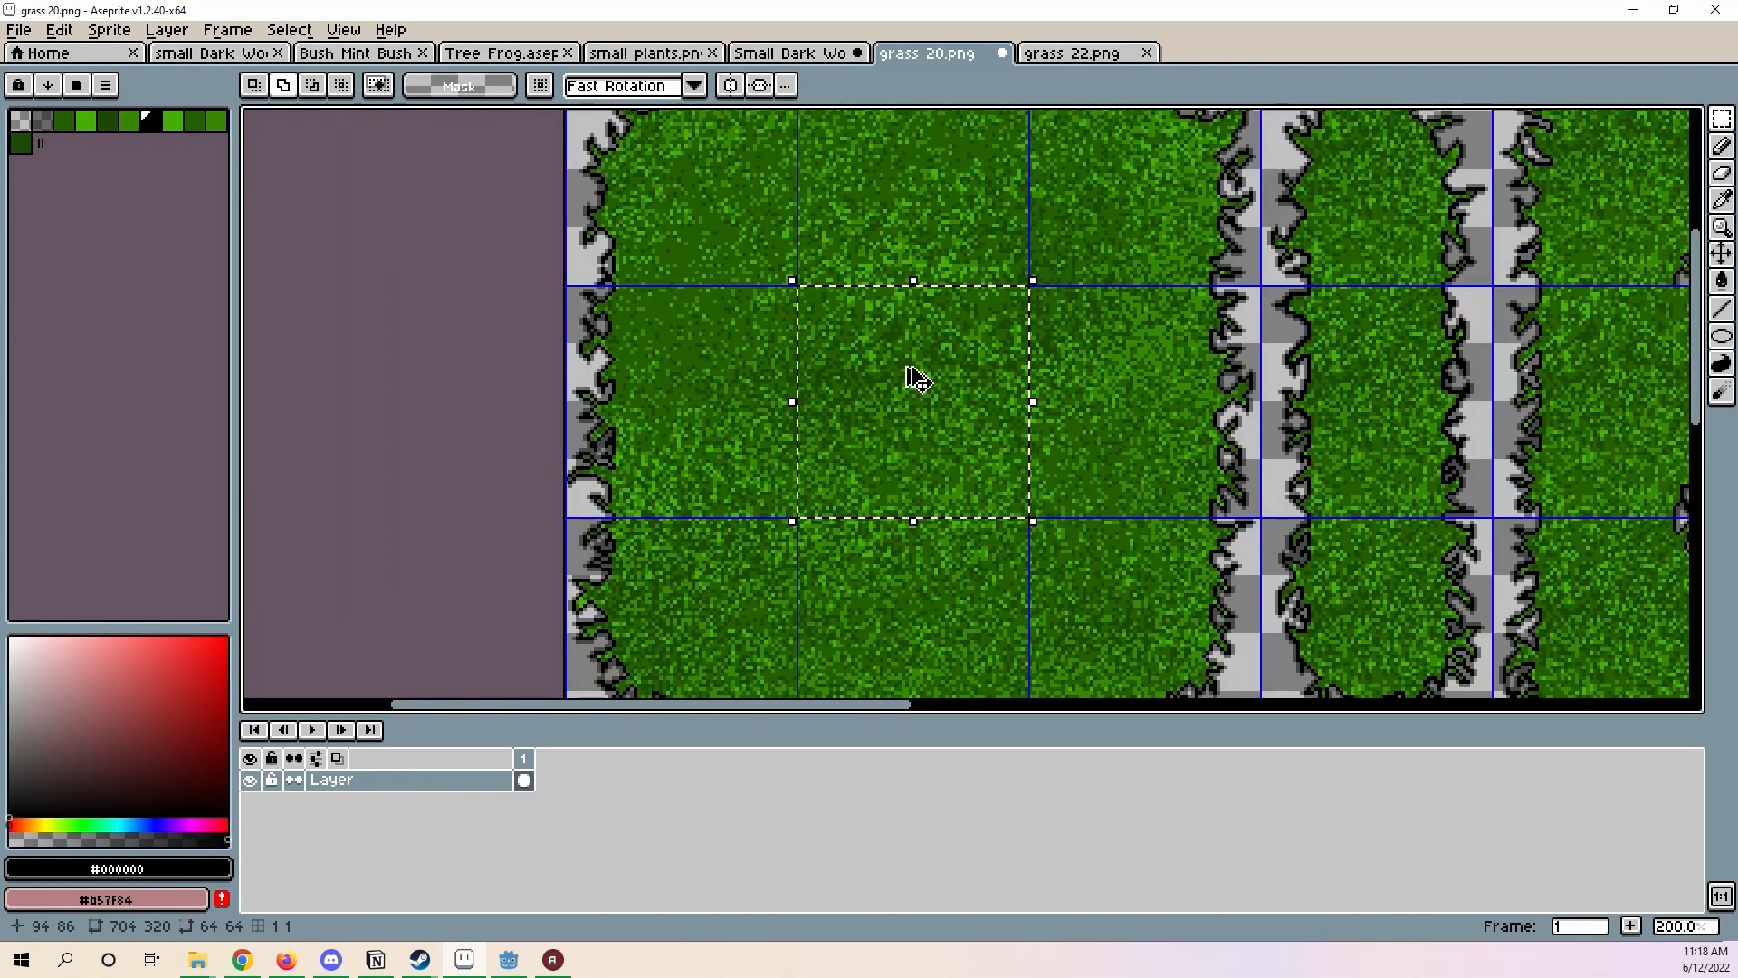
key(ctrl+b)
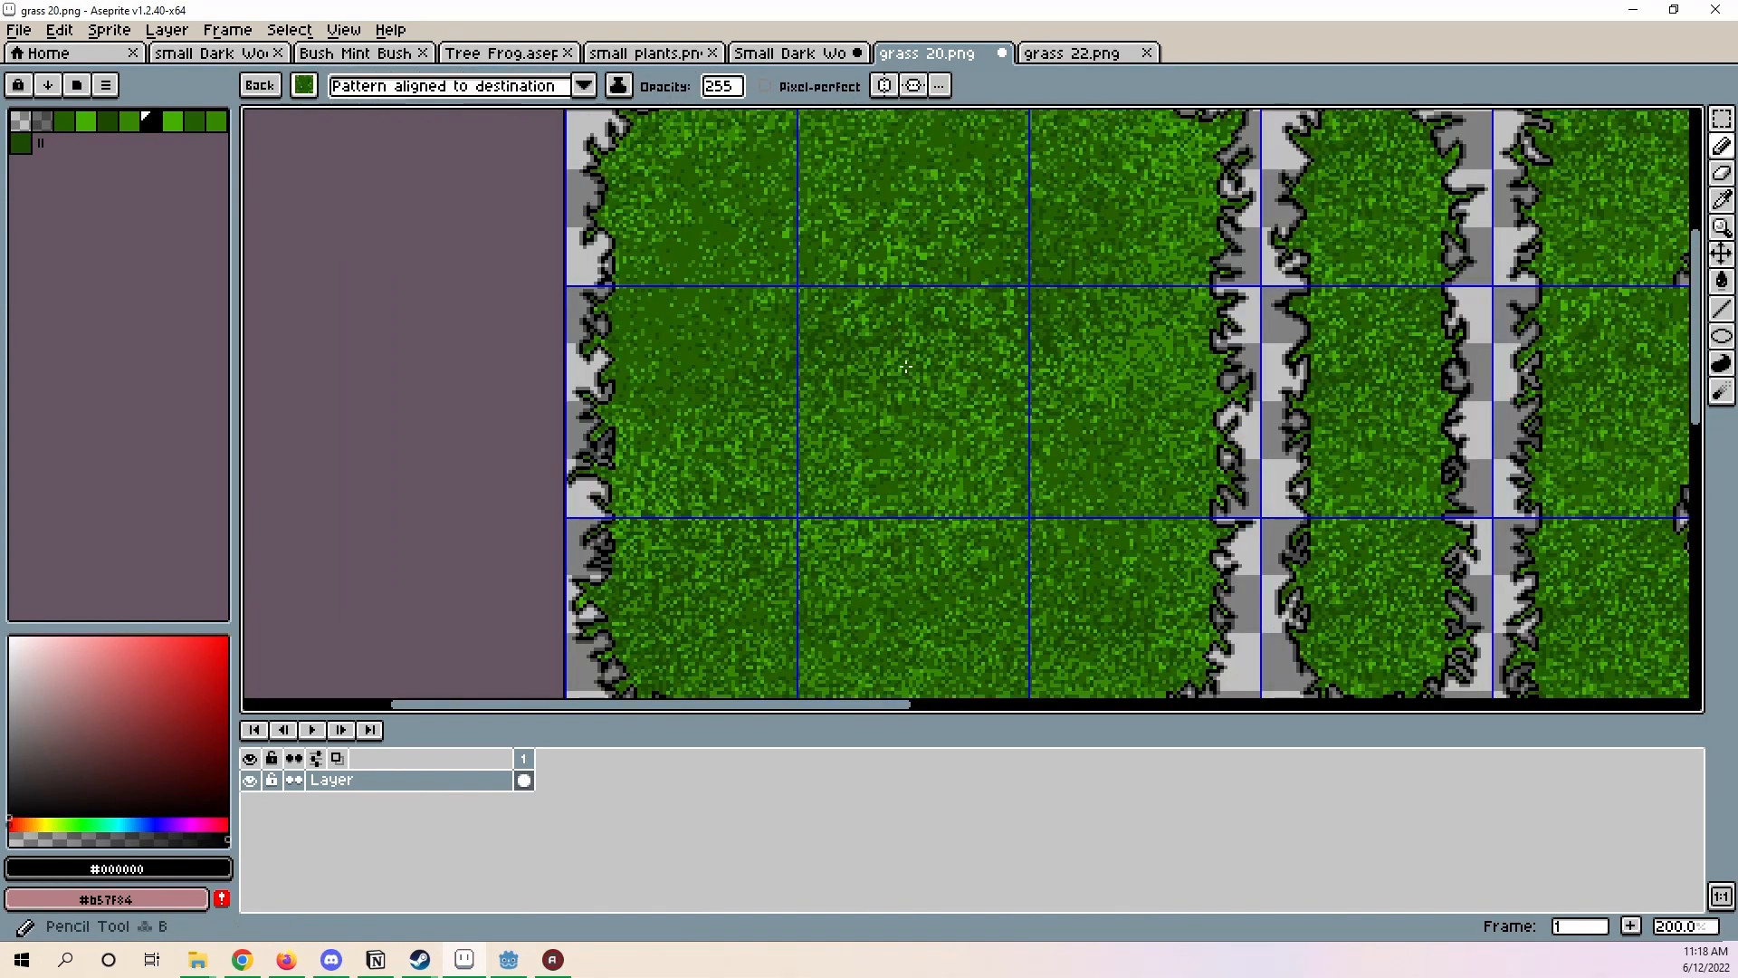
- Return to the Small Dark Wood ground tile sheet and select the interior of the first empty spiky outline with the Magic Wand
click(813, 55)
scroll(1191, 489, down, 5)
key(w)
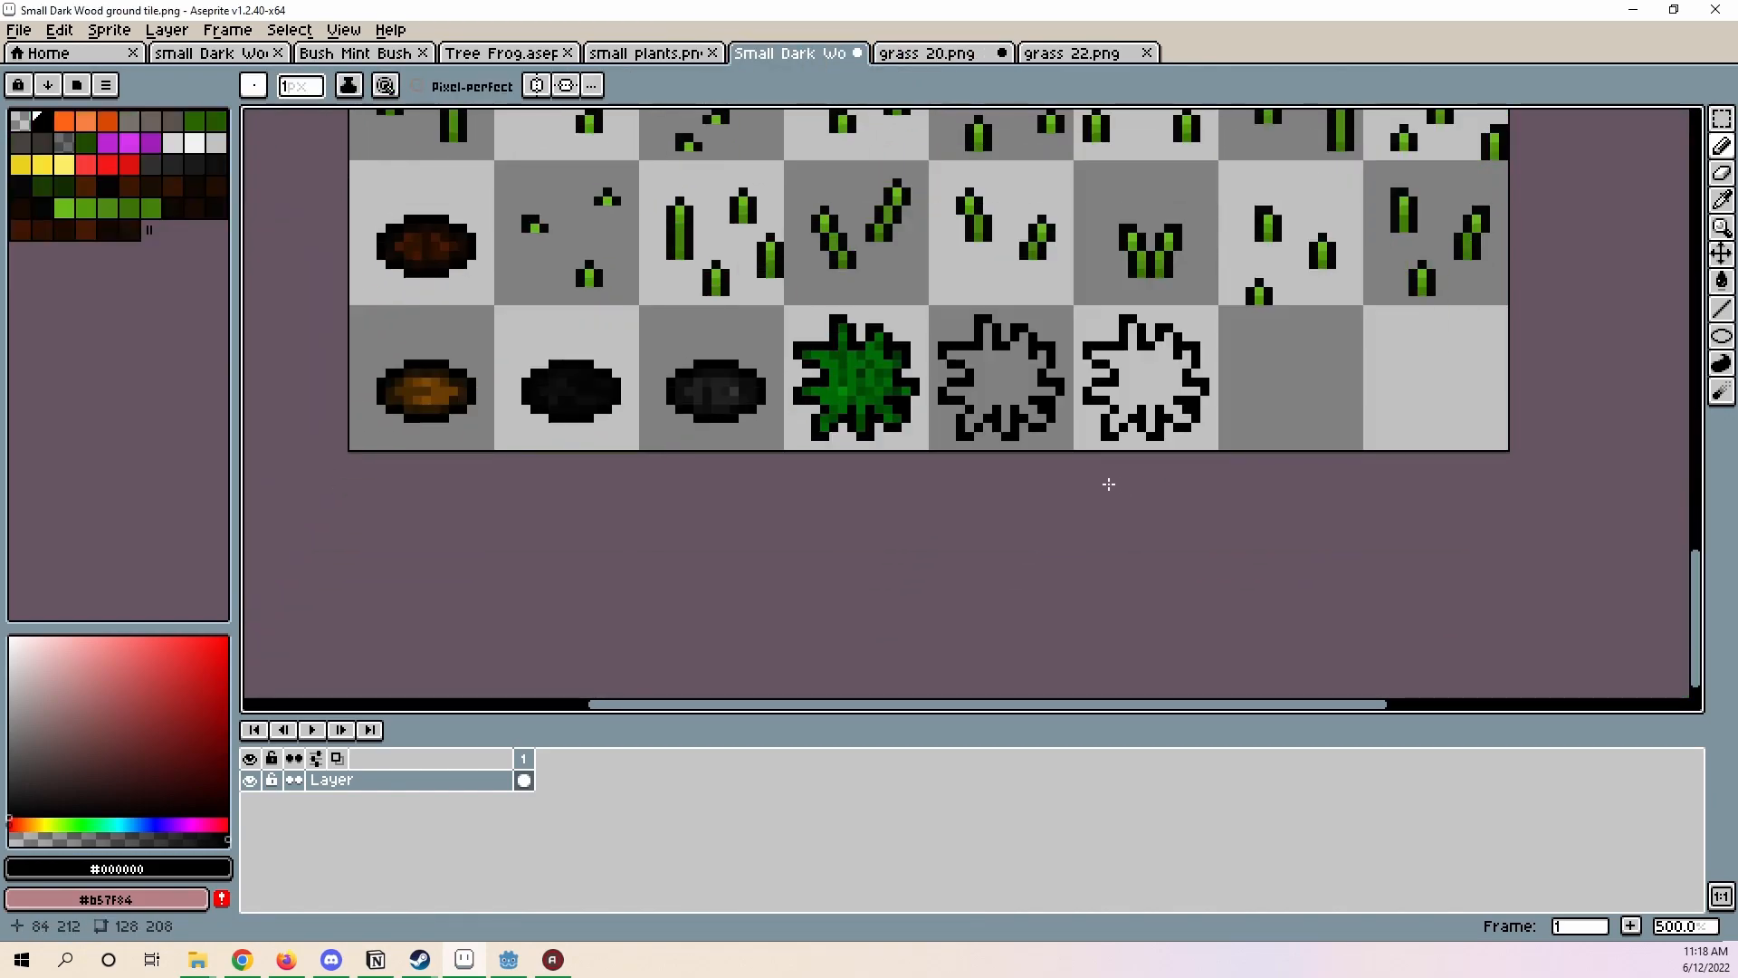
scroll(1050, 385, up, 3)
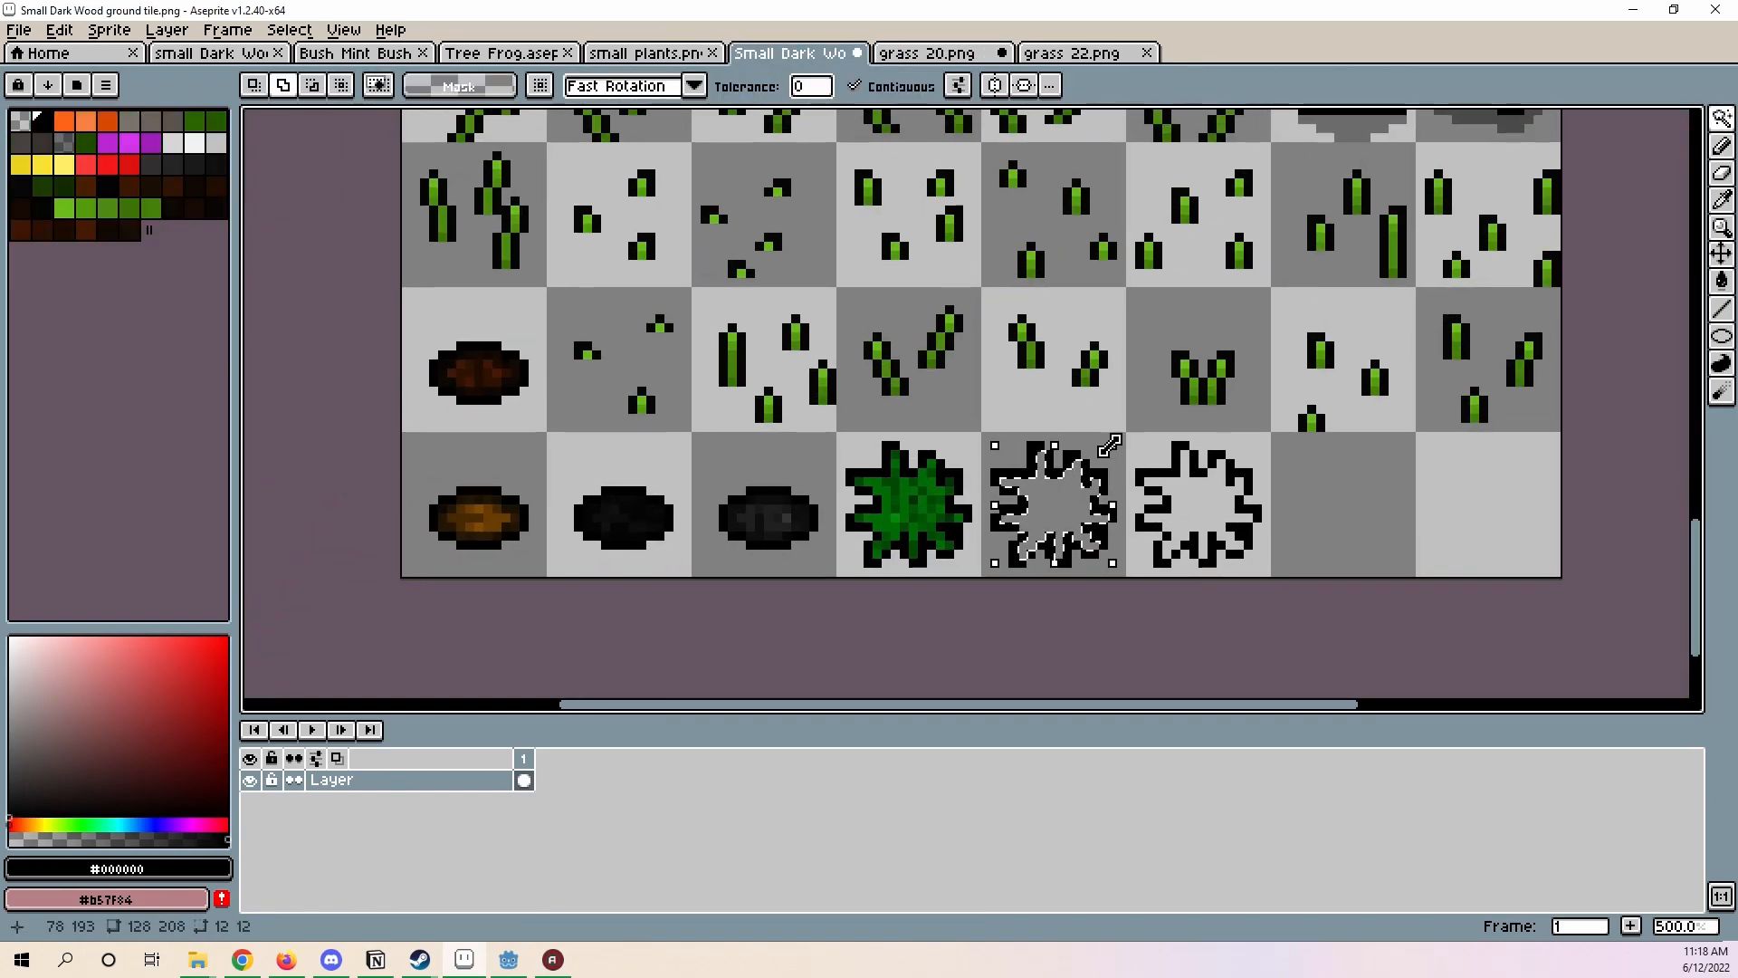
- Fill the selected interior with the captured grass 20 pattern brush, deselect and clear the brush
key(b)
click(253, 86)
click(259, 763)
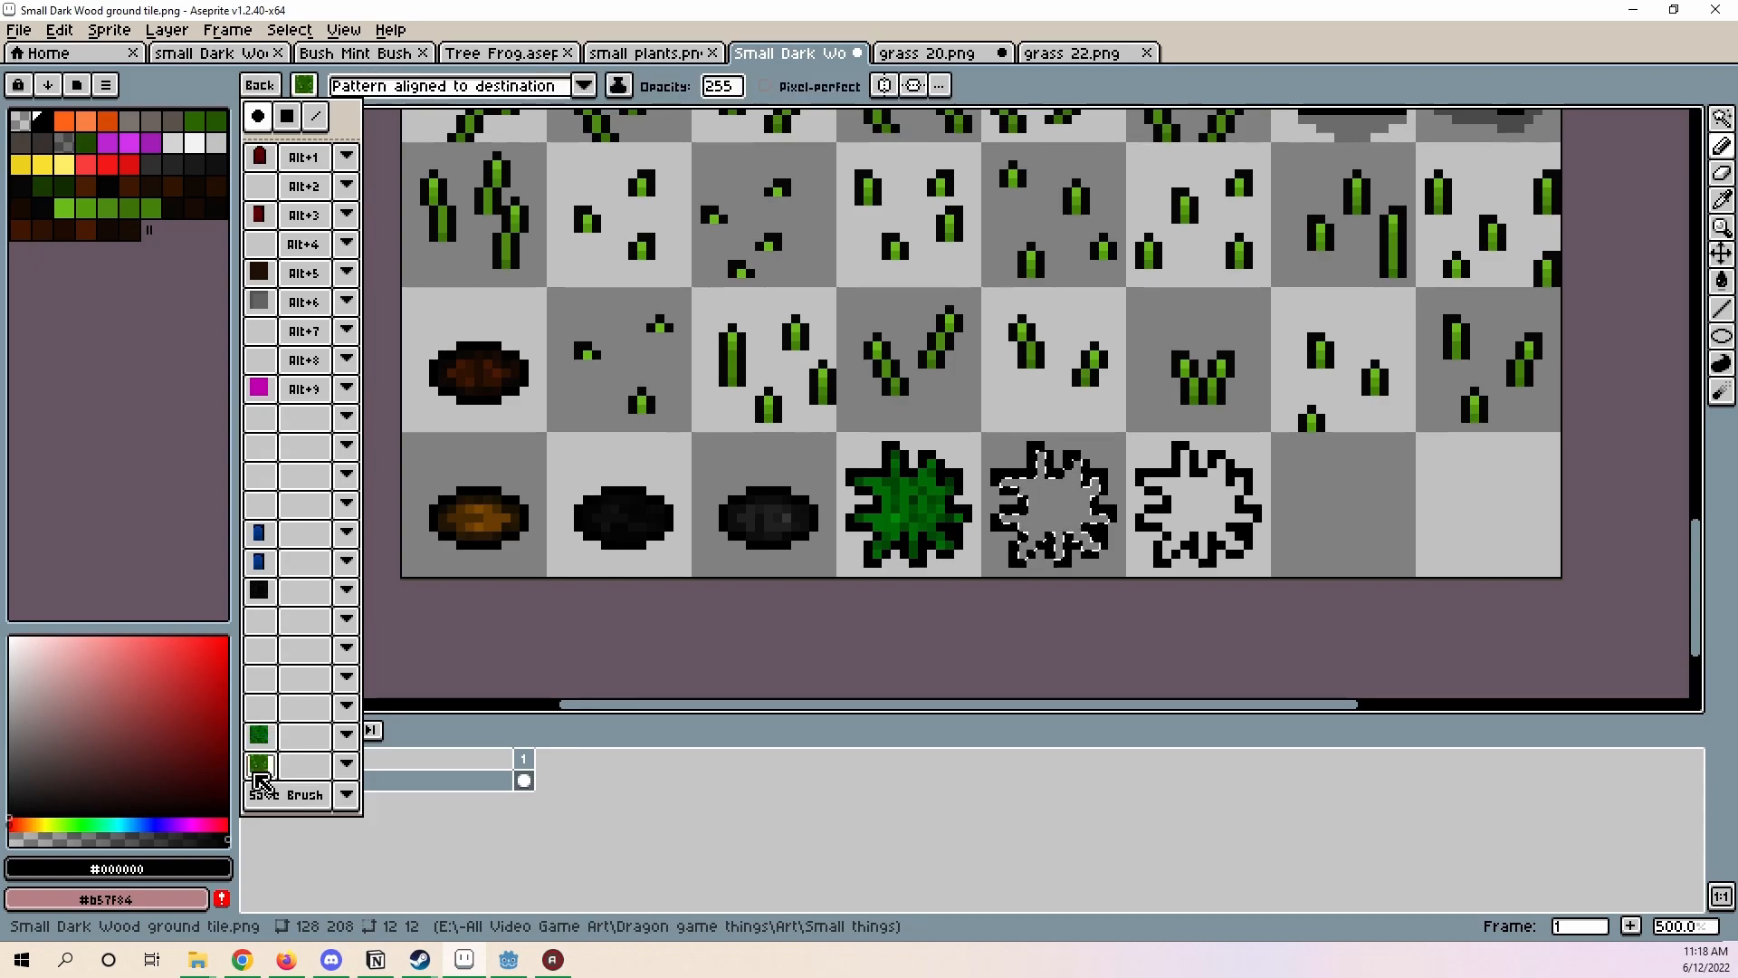
click(1043, 584)
key(ctrl+d)
key(Escape)
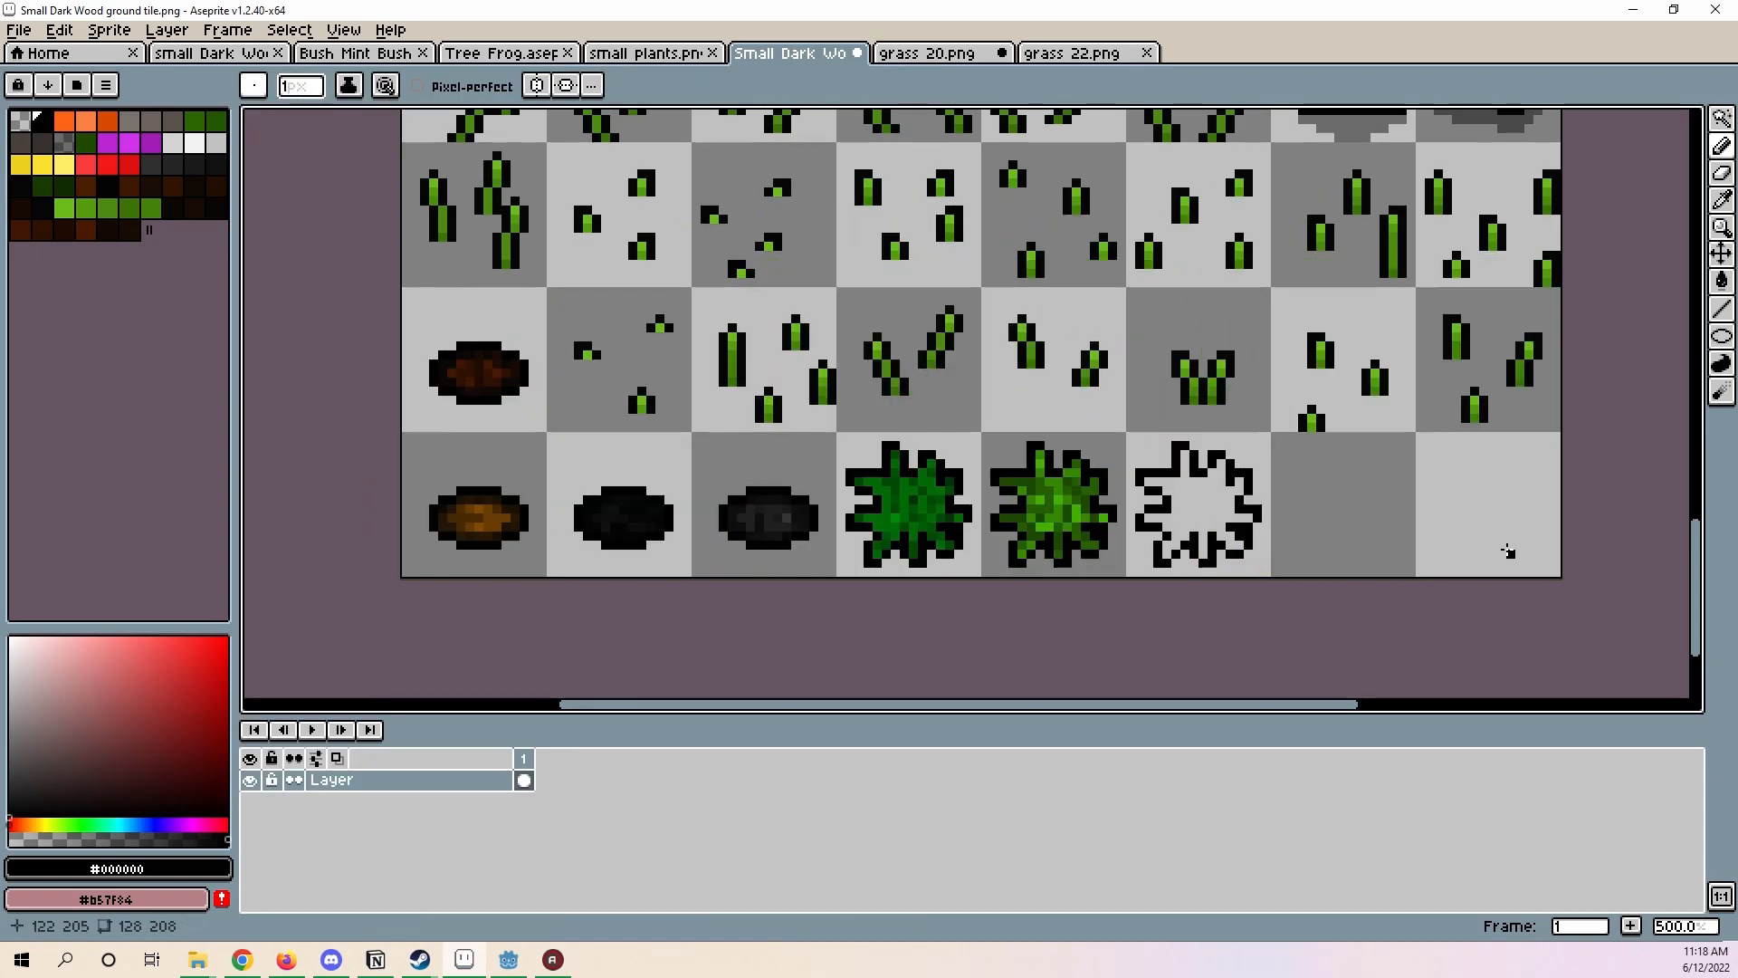
scroll(1032, 445, up, 1)
scroll(1352, 413, down, 1)
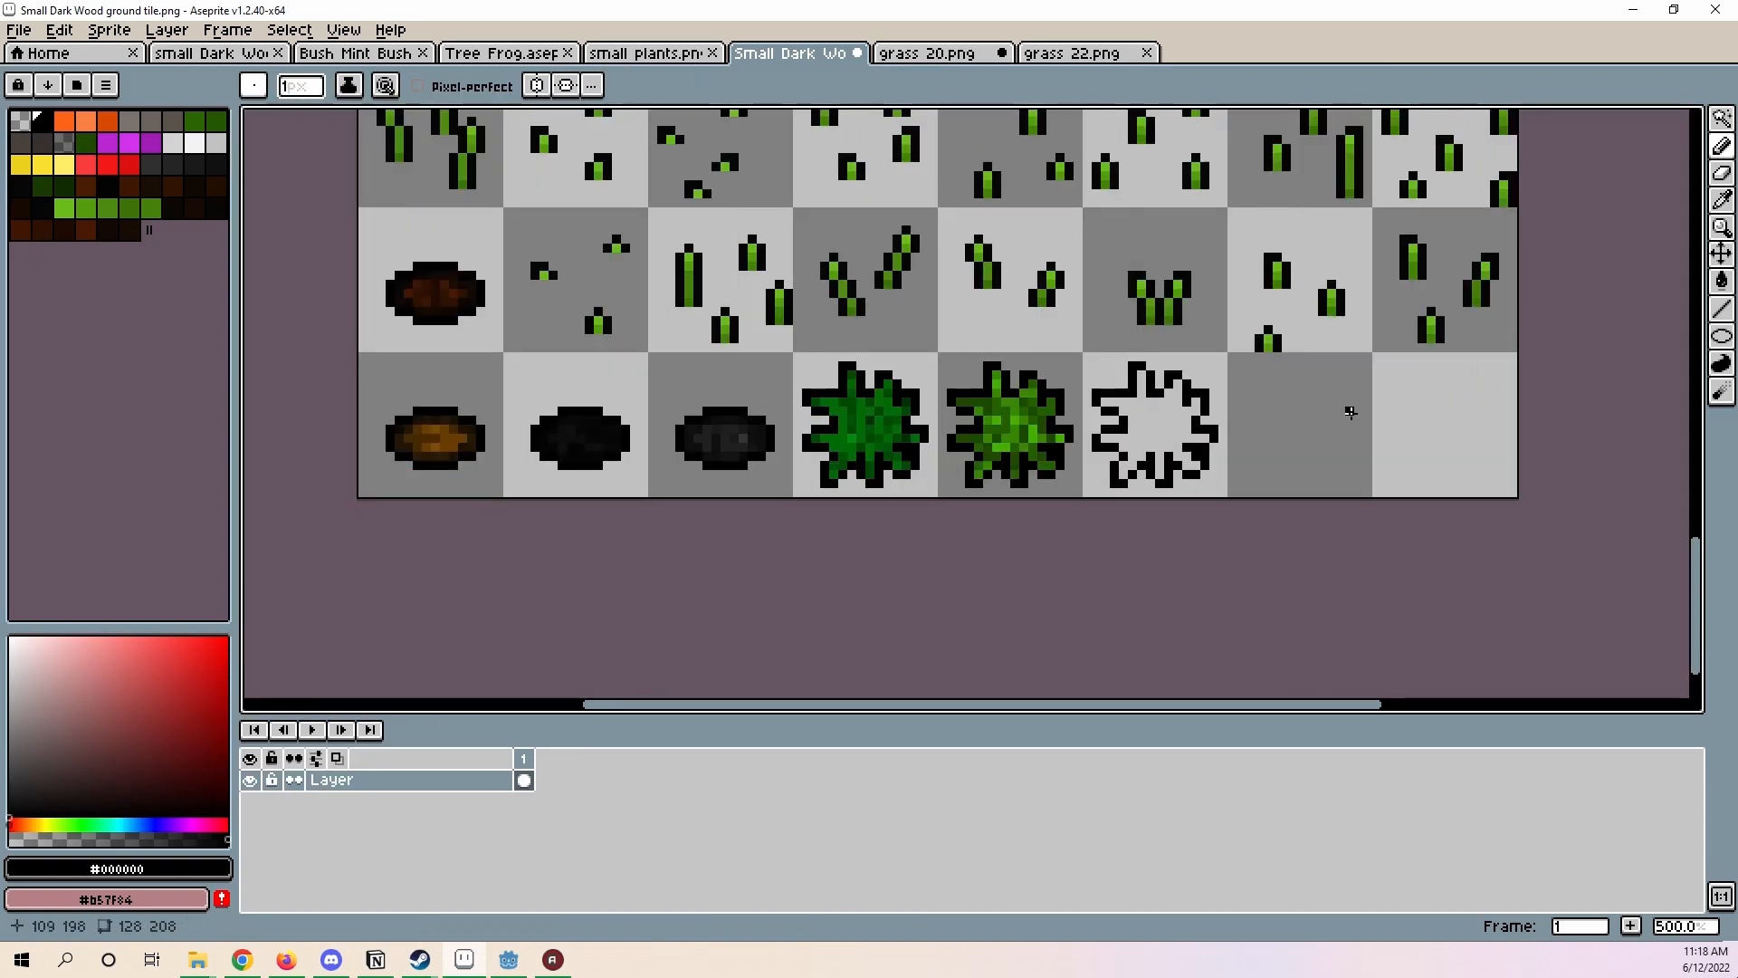
key(w)
scroll(1286, 392, up, 2)
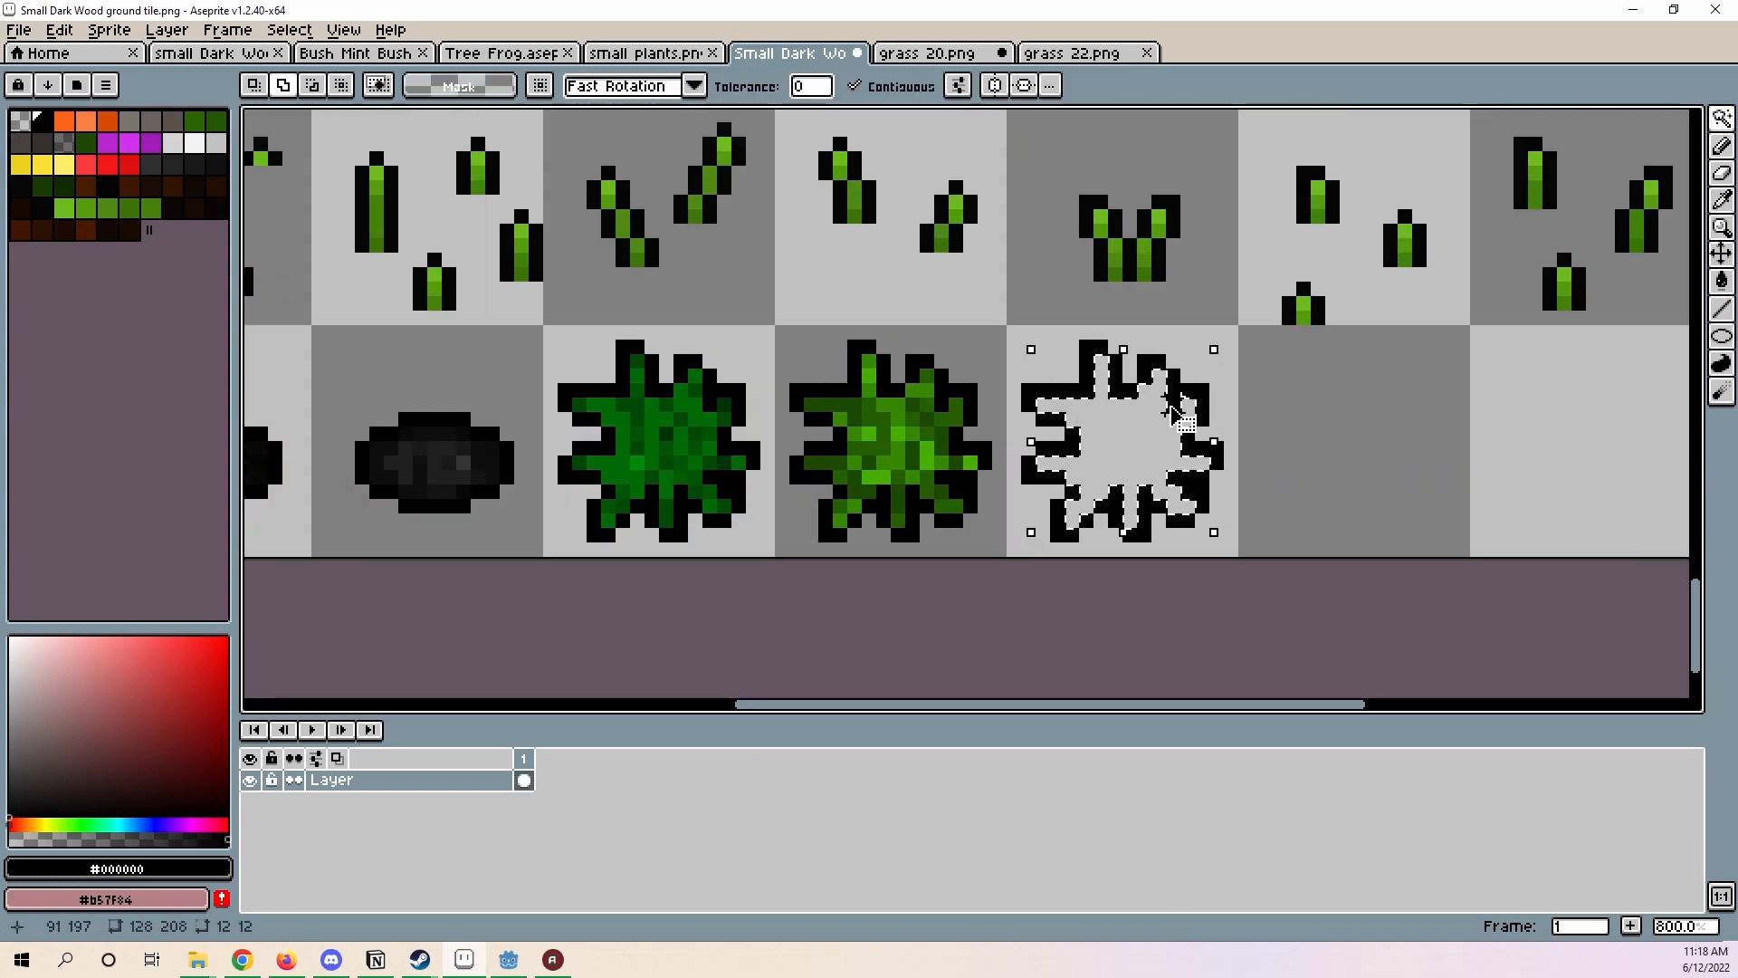
scroll(1281, 435, down, 4)
click(853, 86)
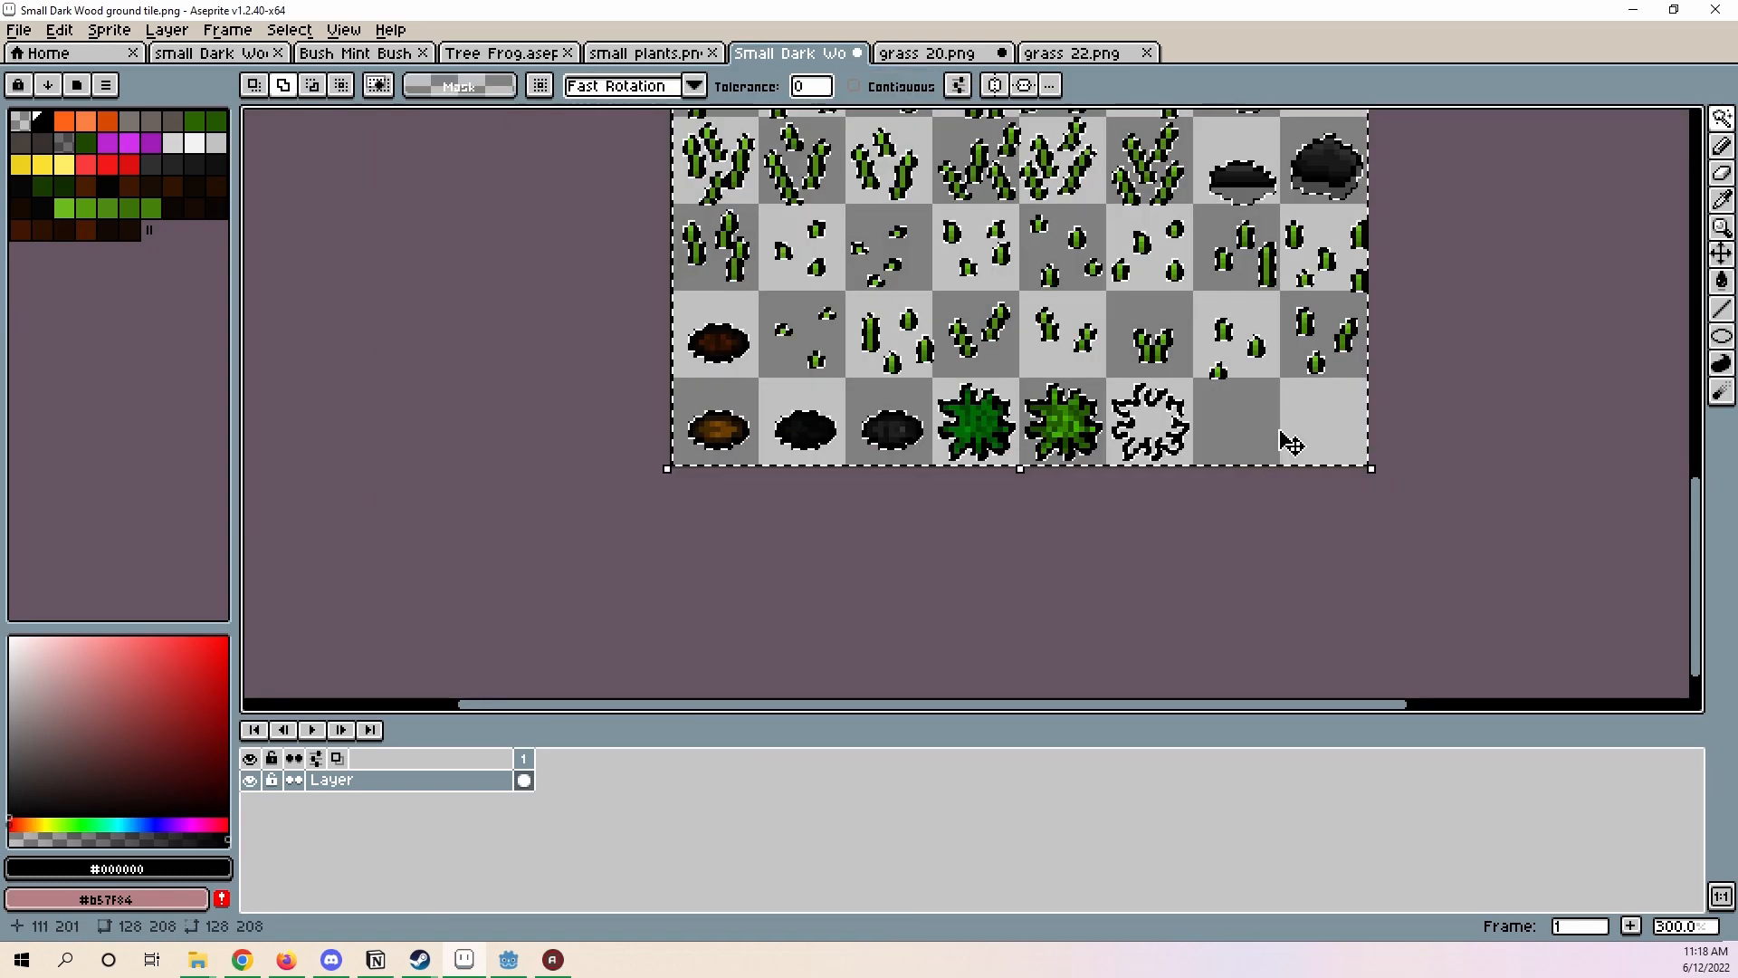
scroll(1280, 434, up, 2)
click(851, 86)
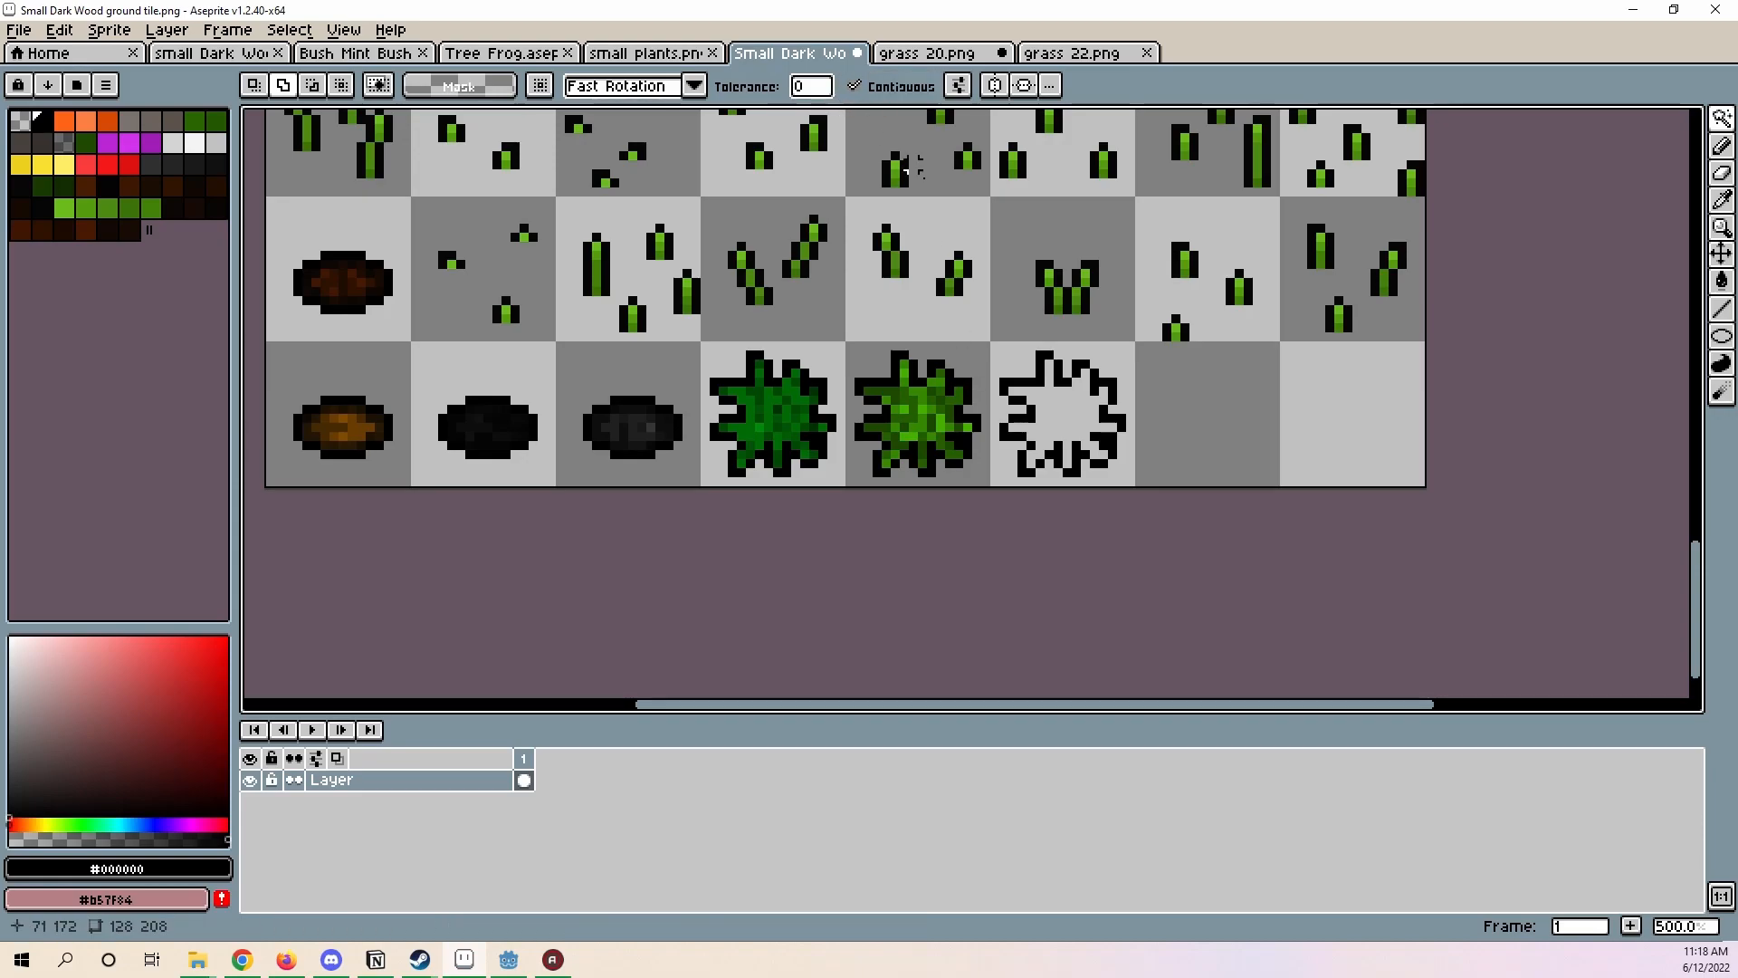
- Close grass 20.png without saving its changes
key(ctrl+Tab)
click(1003, 54)
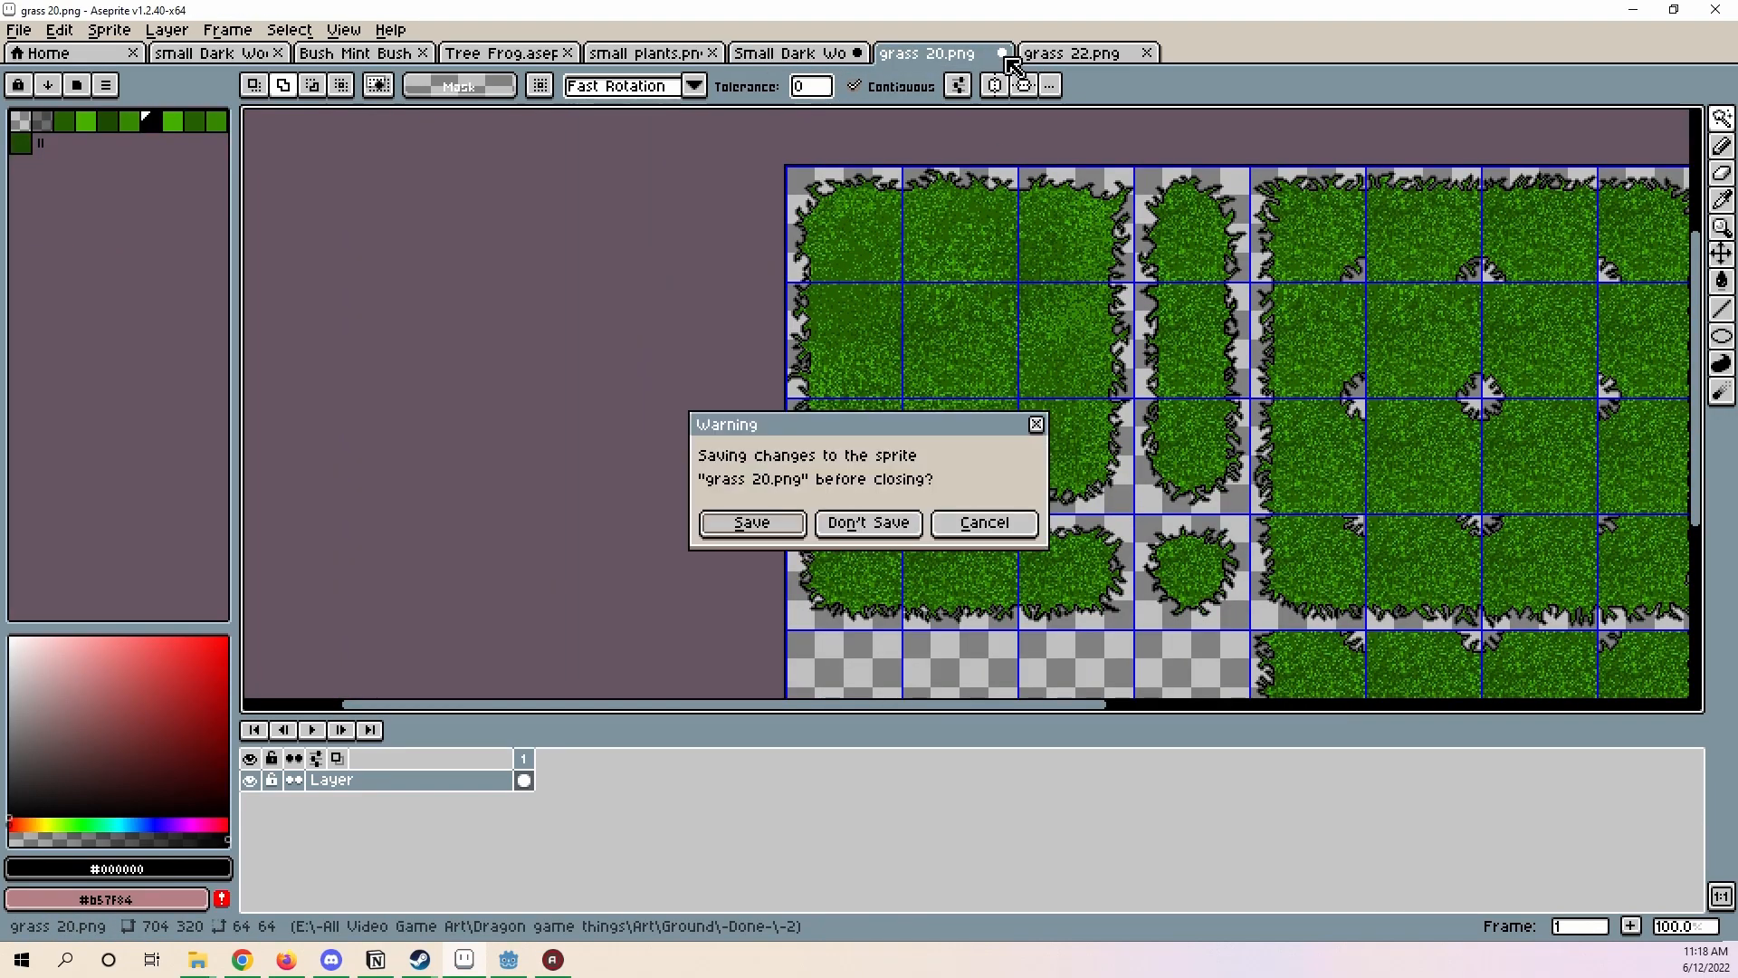
click(886, 534)
- Set the grid of grass 22.png to 64 by 64 pixels
click(344, 30)
mouse_move(507, 127)
click(693, 131)
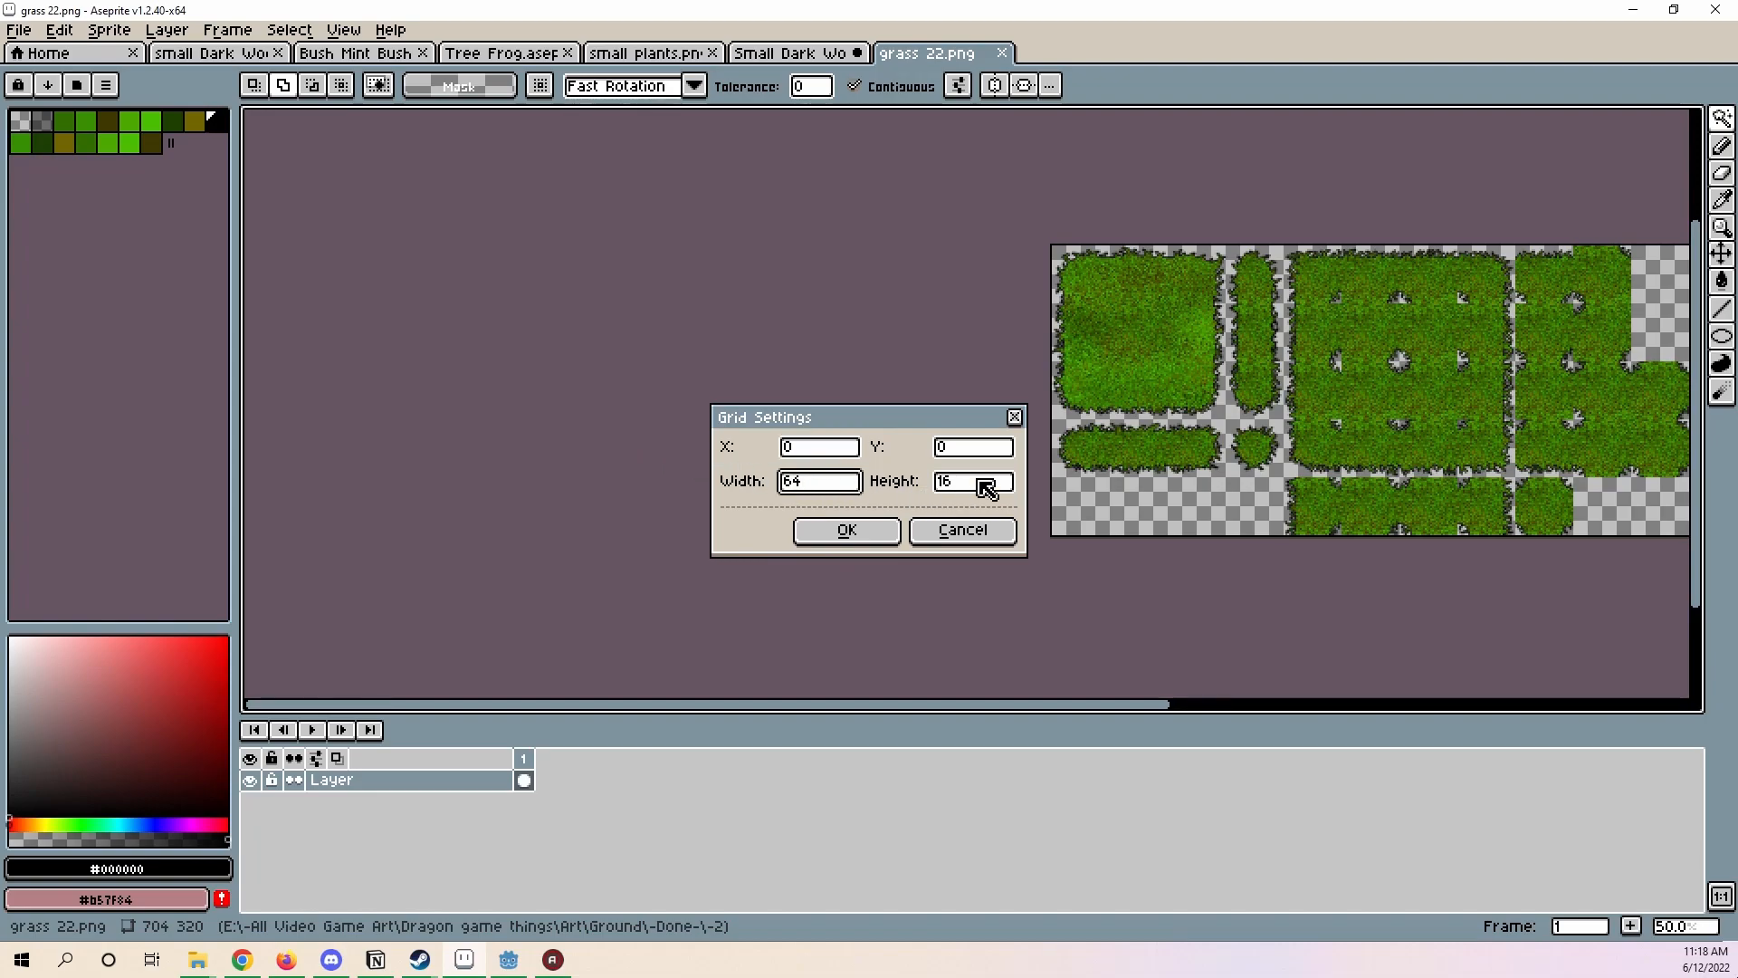
click(847, 531)
- Capture the centre grid tile of the large brown-flecked grass block in grass 22.png as a pattern brush
scroll(1114, 349, up, 2)
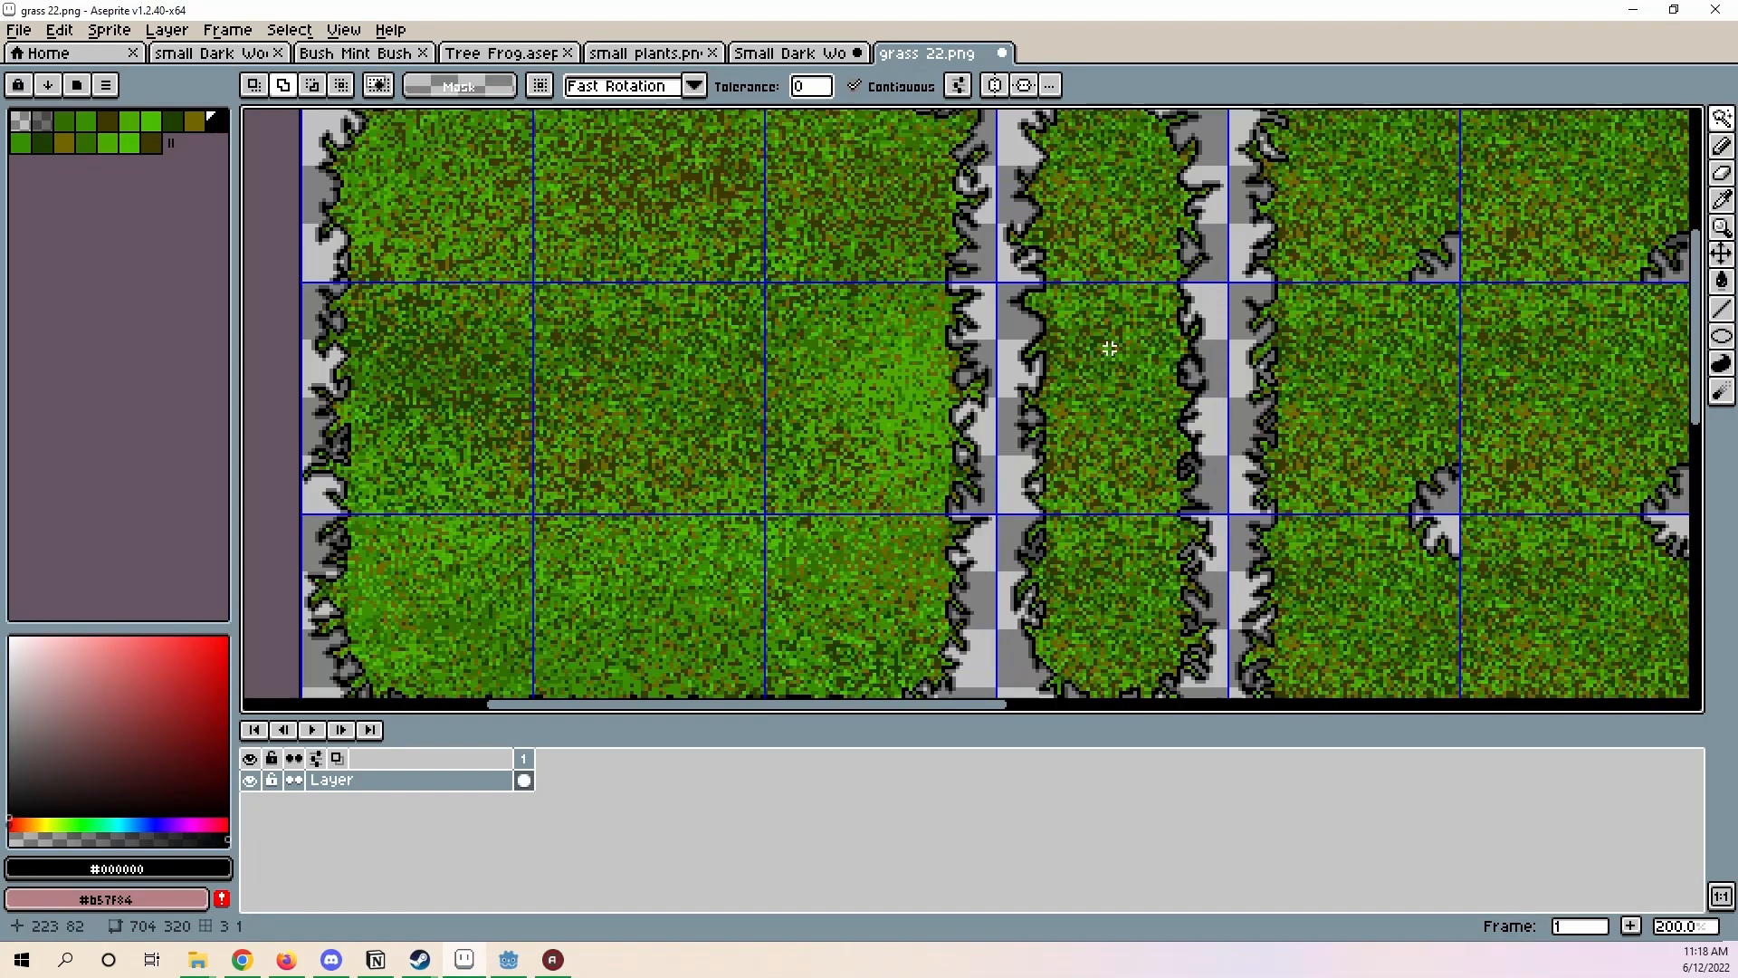
scroll(910, 329, up, 1)
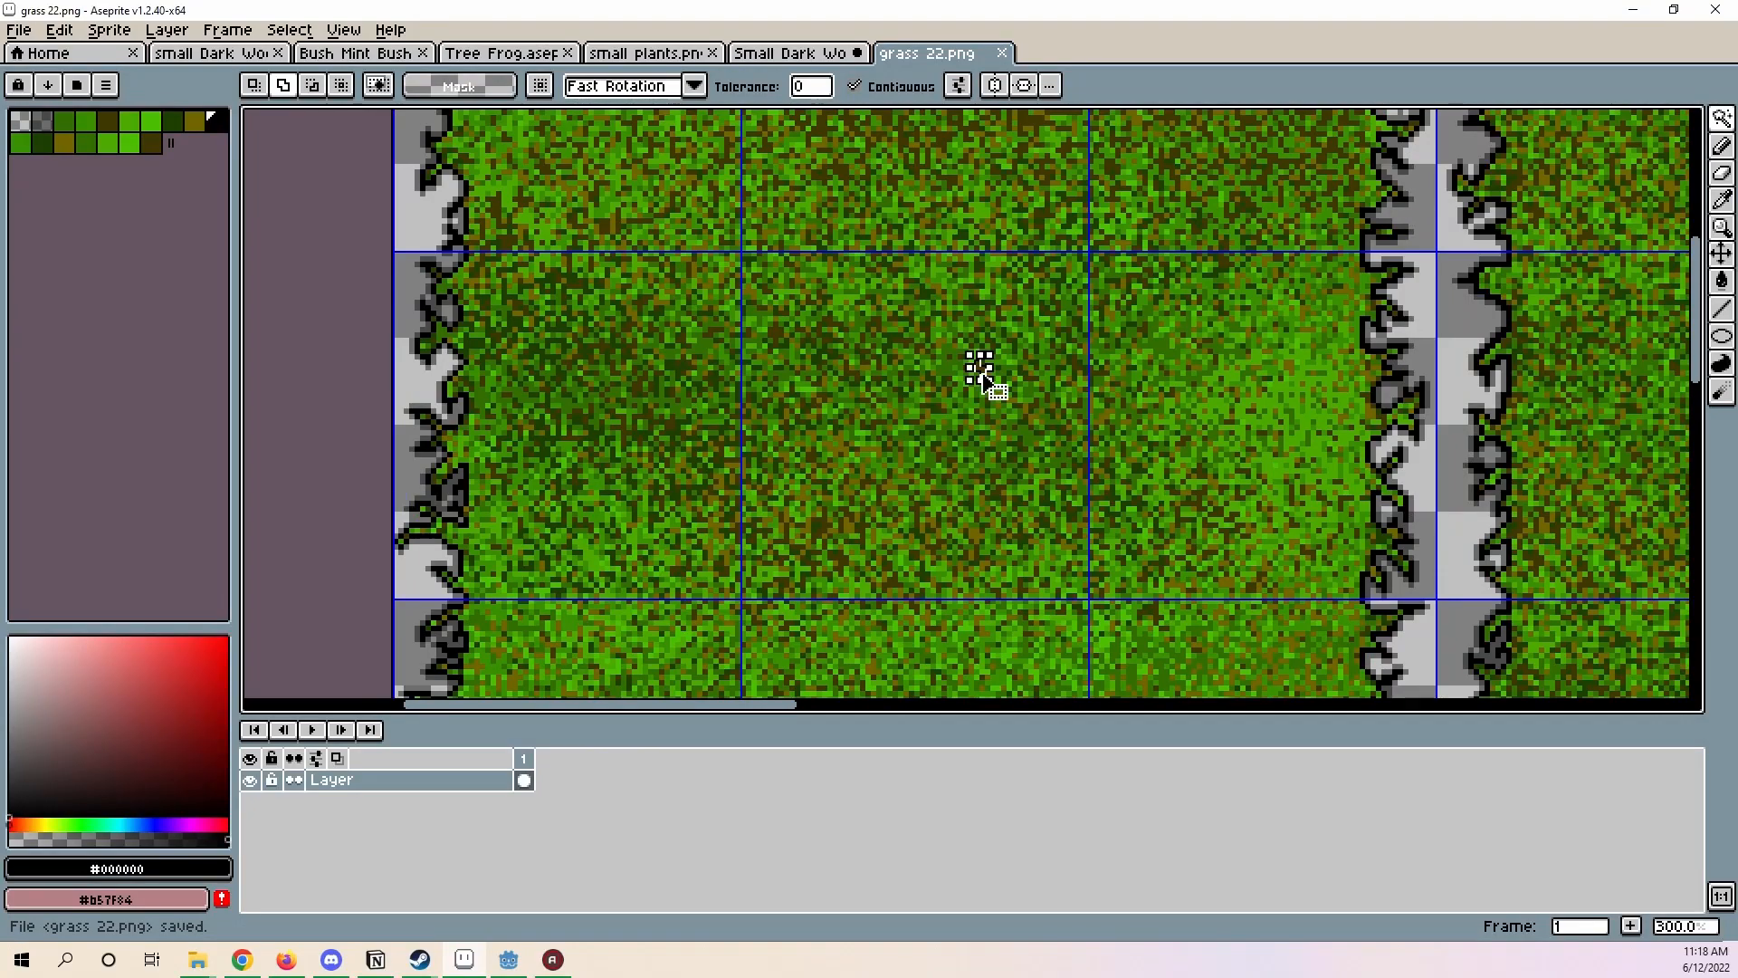
key(b)
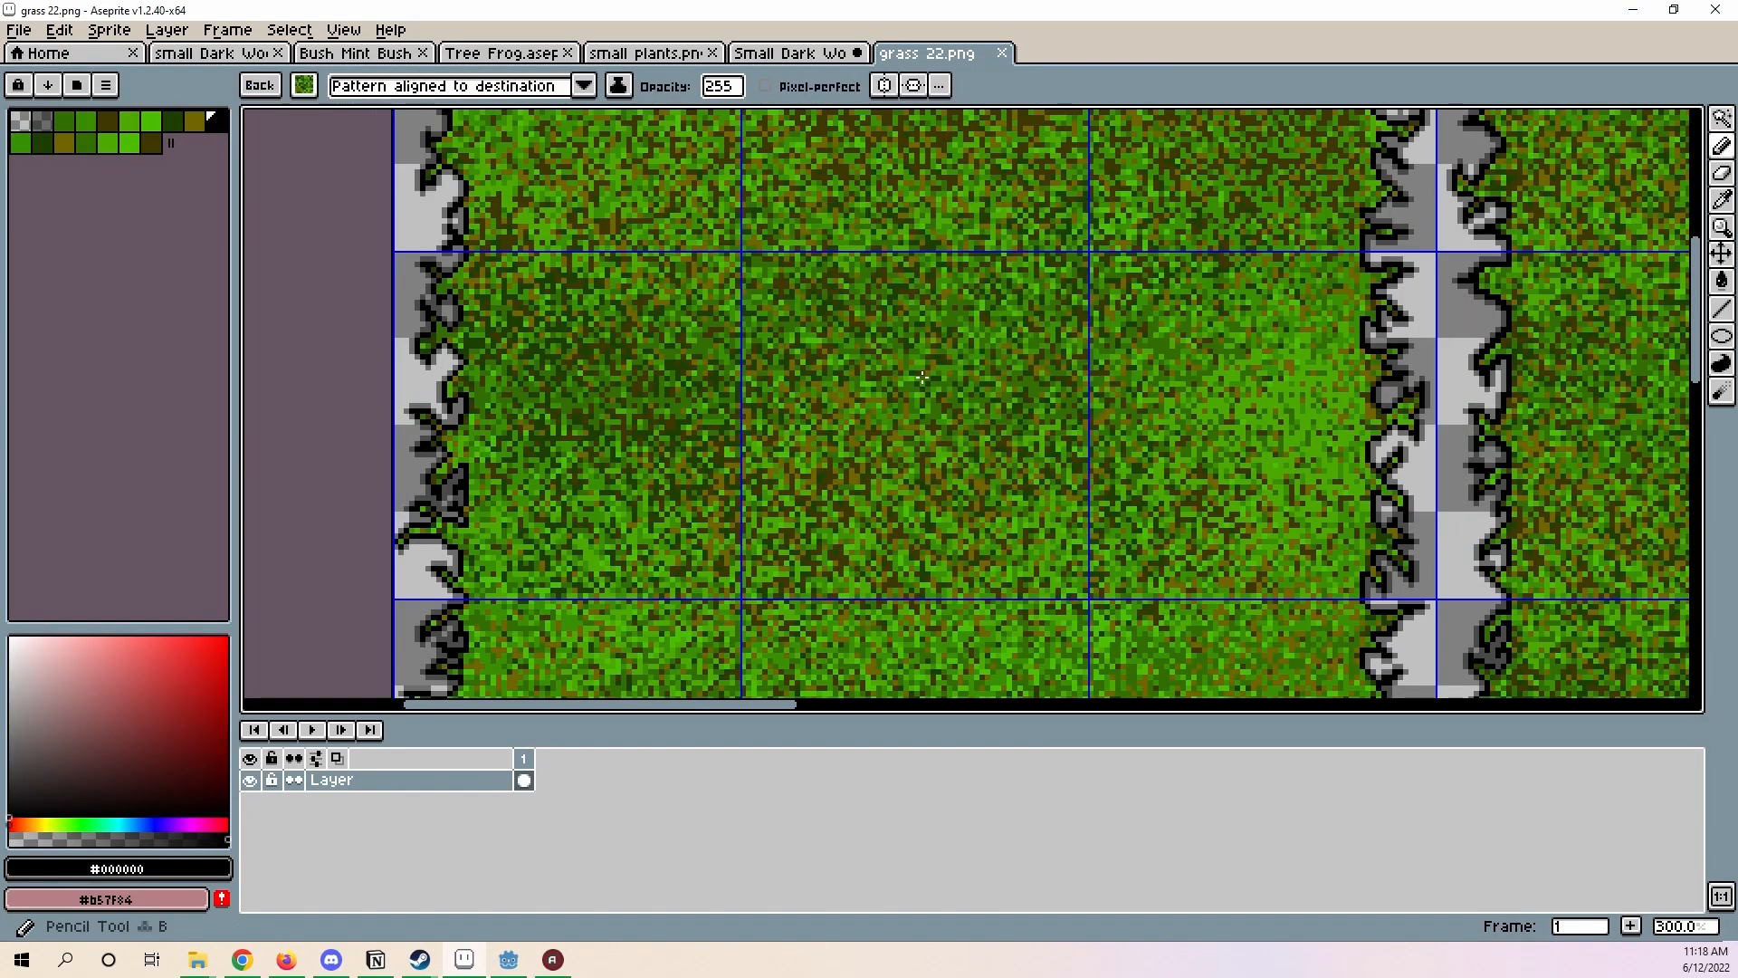
- Fill the remaining empty spiky outline on the ground tile sheet with the grass 22 pattern, clear the brush and save
key(ctrl+shift+Tab)
middle_drag(1148, 312, 1008, 417)
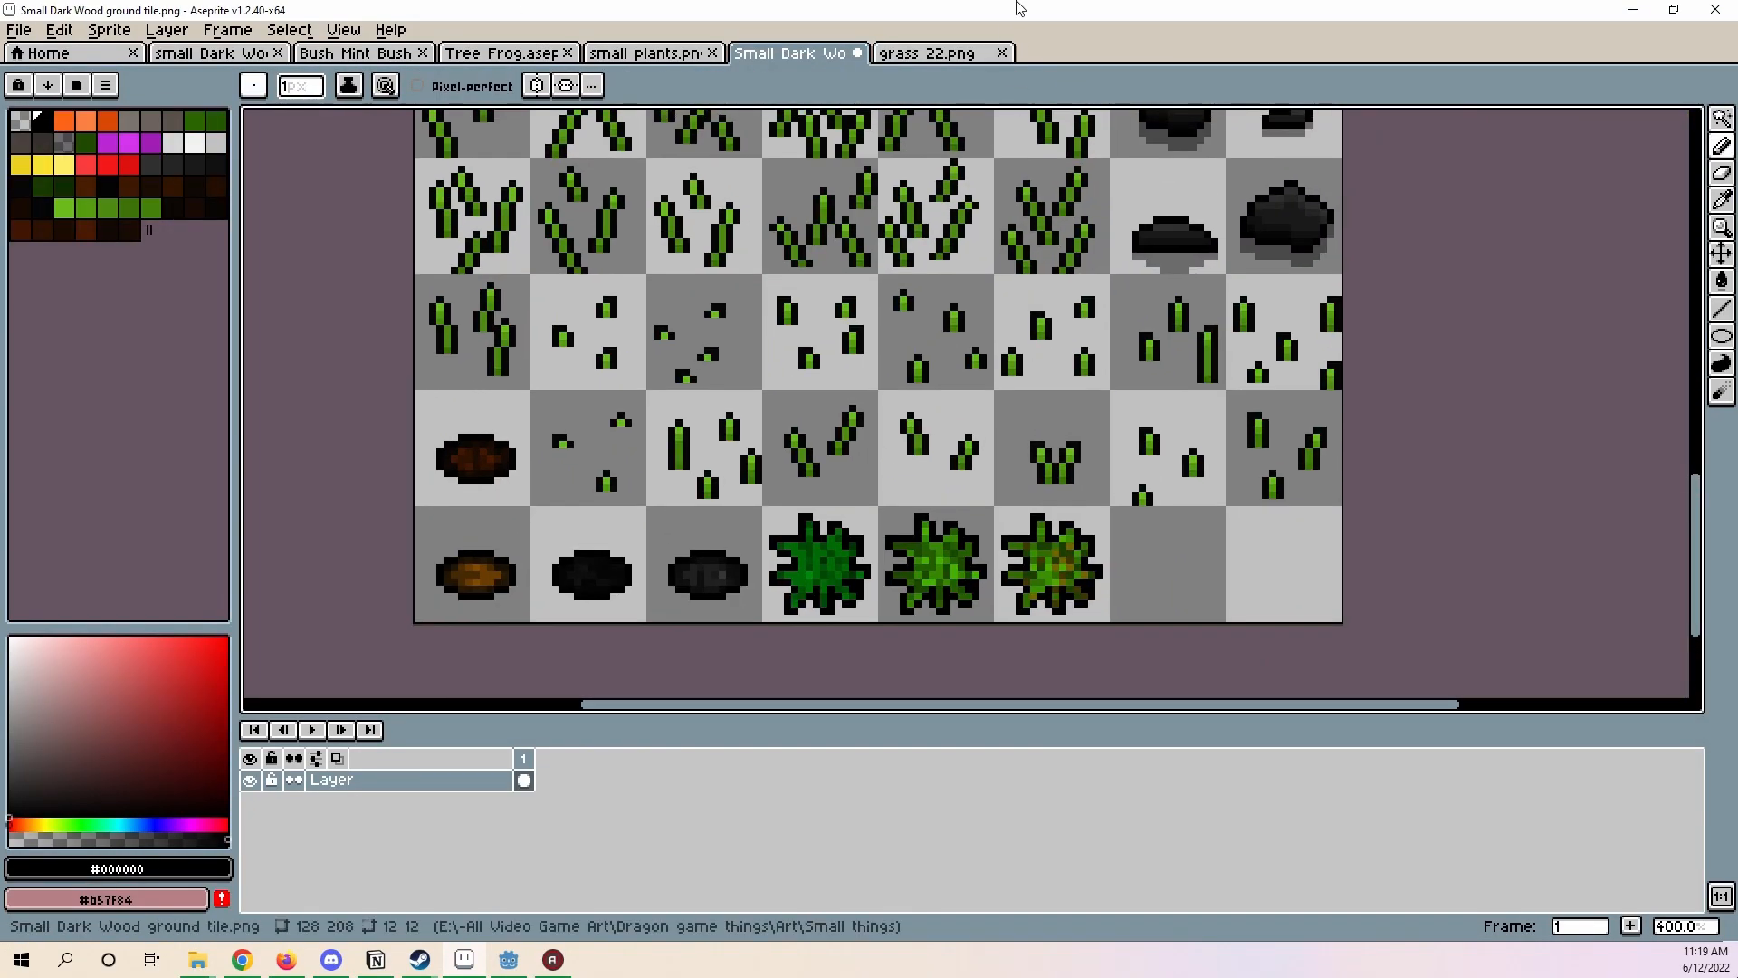
middle_drag(814, 381, 1041, 302)
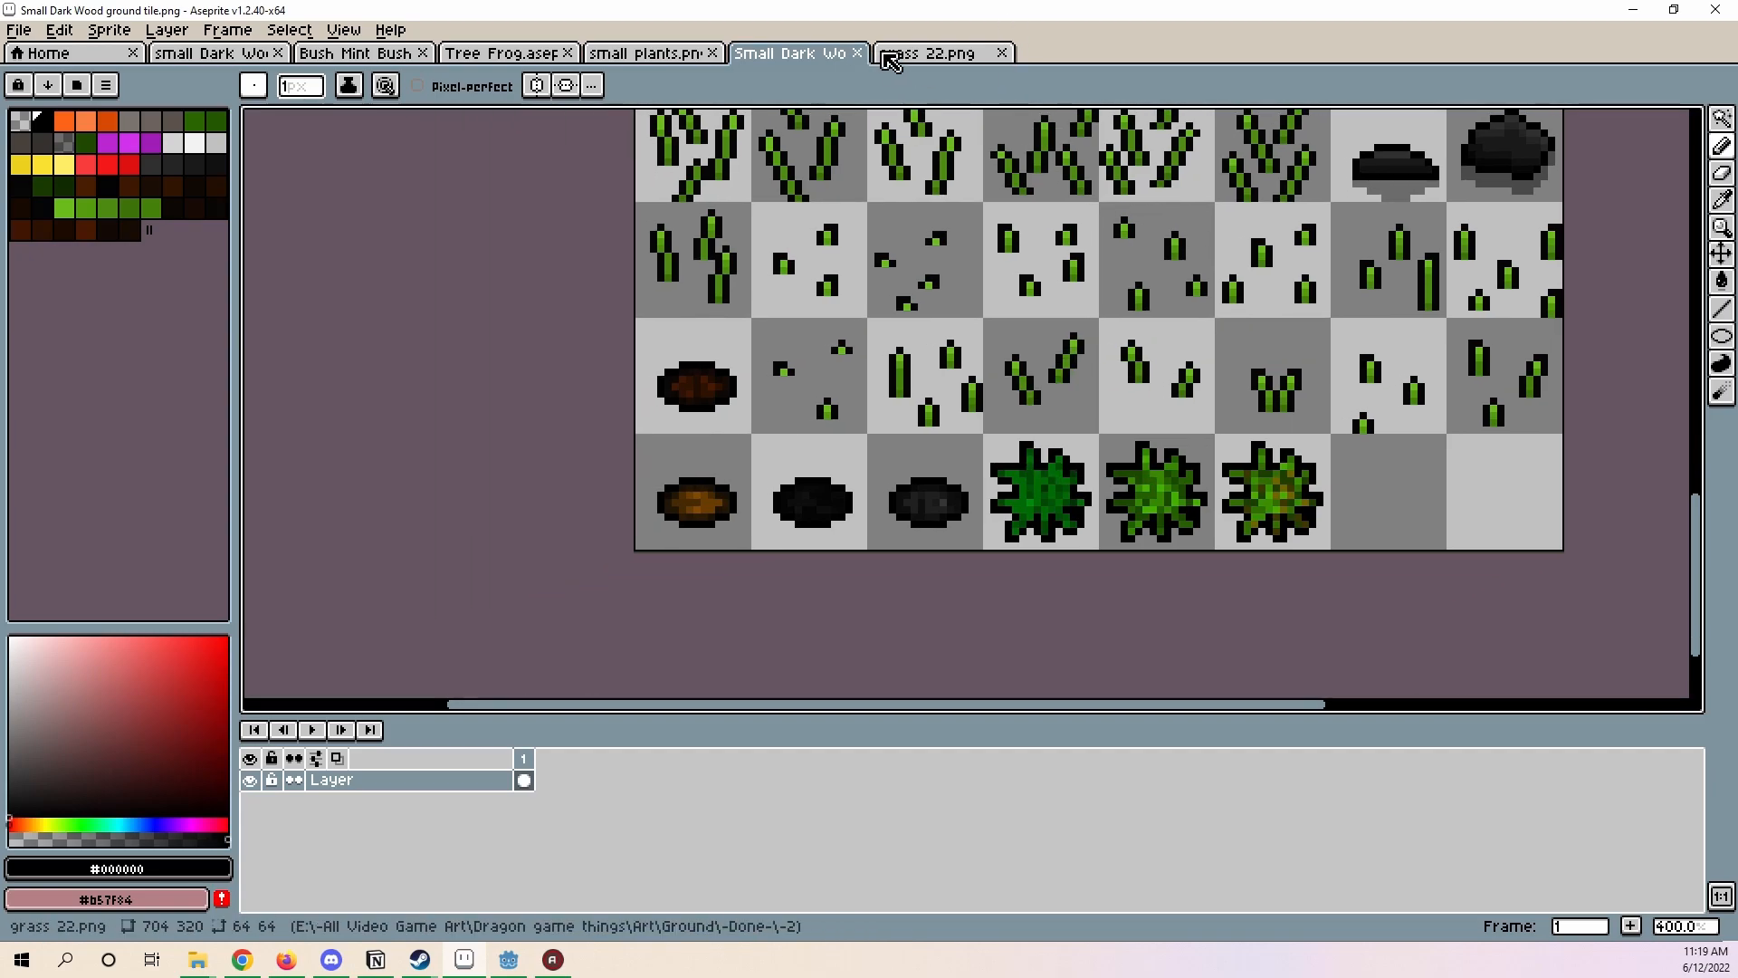
click(914, 54)
click(815, 54)
- Sample the semi-transparent #050505 shadow colour from an existing object on the tile sheet with the Eyedropper
middle_drag(1113, 444, 1272, 460)
key(i)
scroll(1058, 380, up, 2)
scroll(1188, 571, down, 3)
middle_drag(720, 235, 858, 484)
scroll(957, 275, up, 1)
middle_drag(957, 274, 937, 315)
space+drag(937, 314, 1019, 593)
scroll(1007, 539, up, 1)
click(1025, 503)
scroll(1028, 503, down, 5)
middle_drag(1182, 609, 916, 271)
scroll(931, 395, up, 5)
- Draw one-pixel shadow lines beneath the outline spikes of the dark green grass tuft
key(b)
middle_drag(937, 386, 1118, 343)
scroll(994, 450, up, 5)
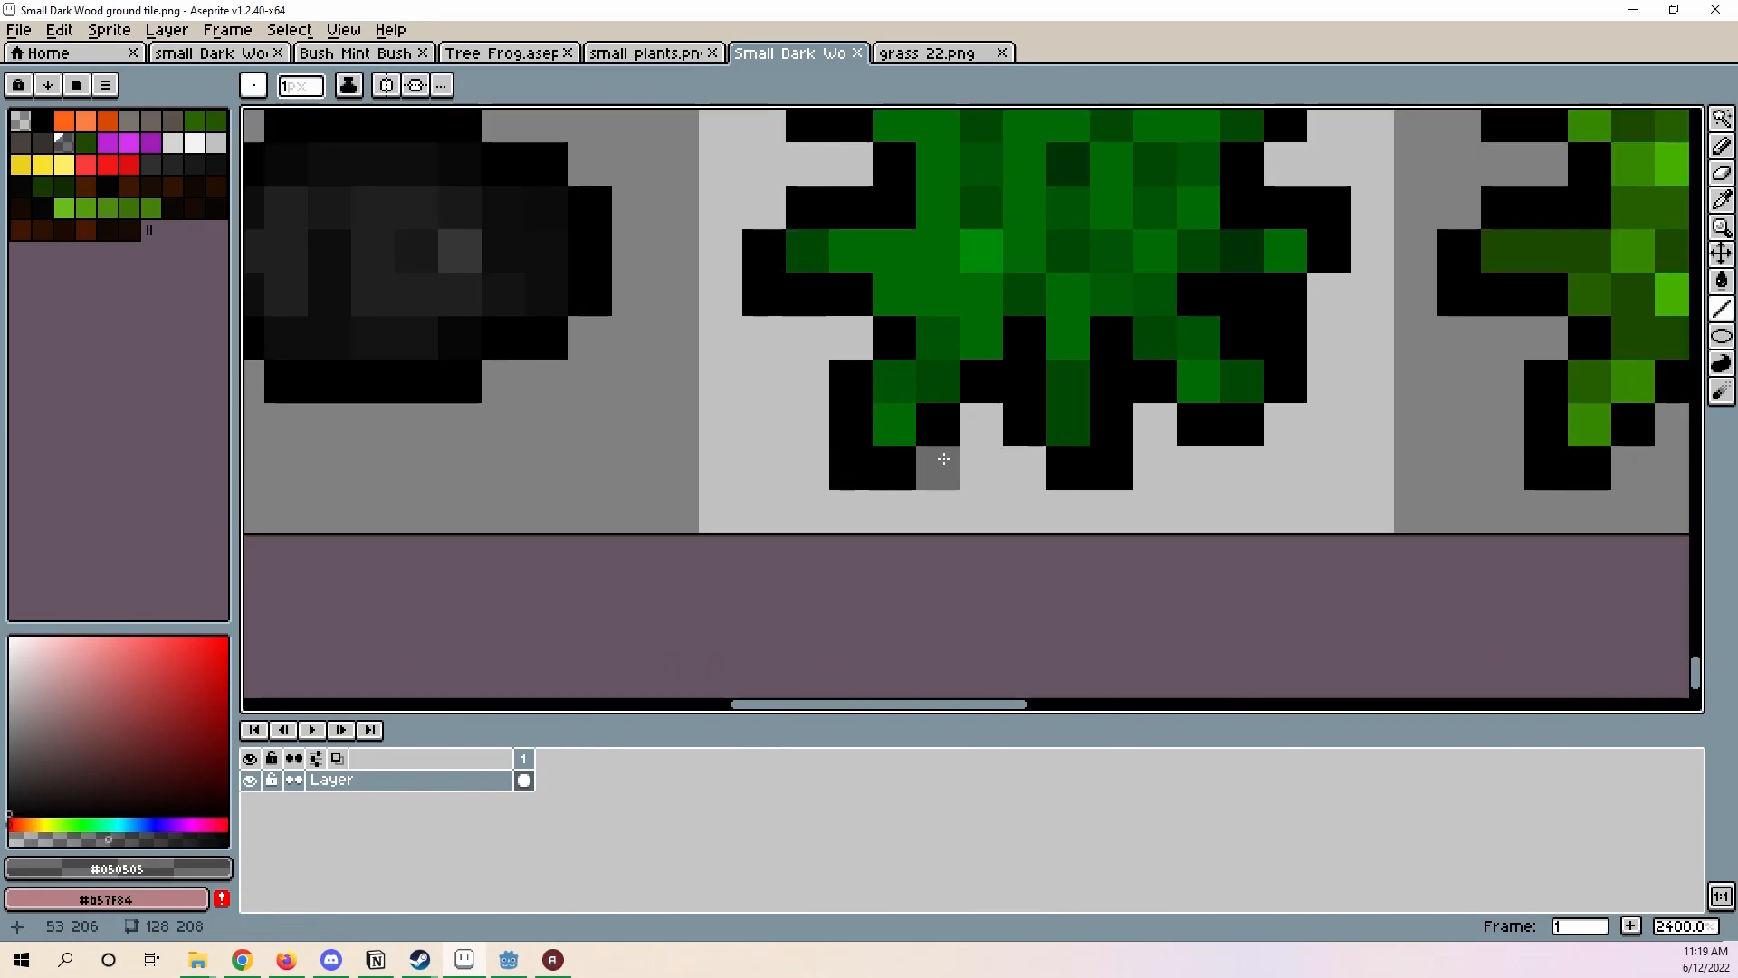
click(1040, 477)
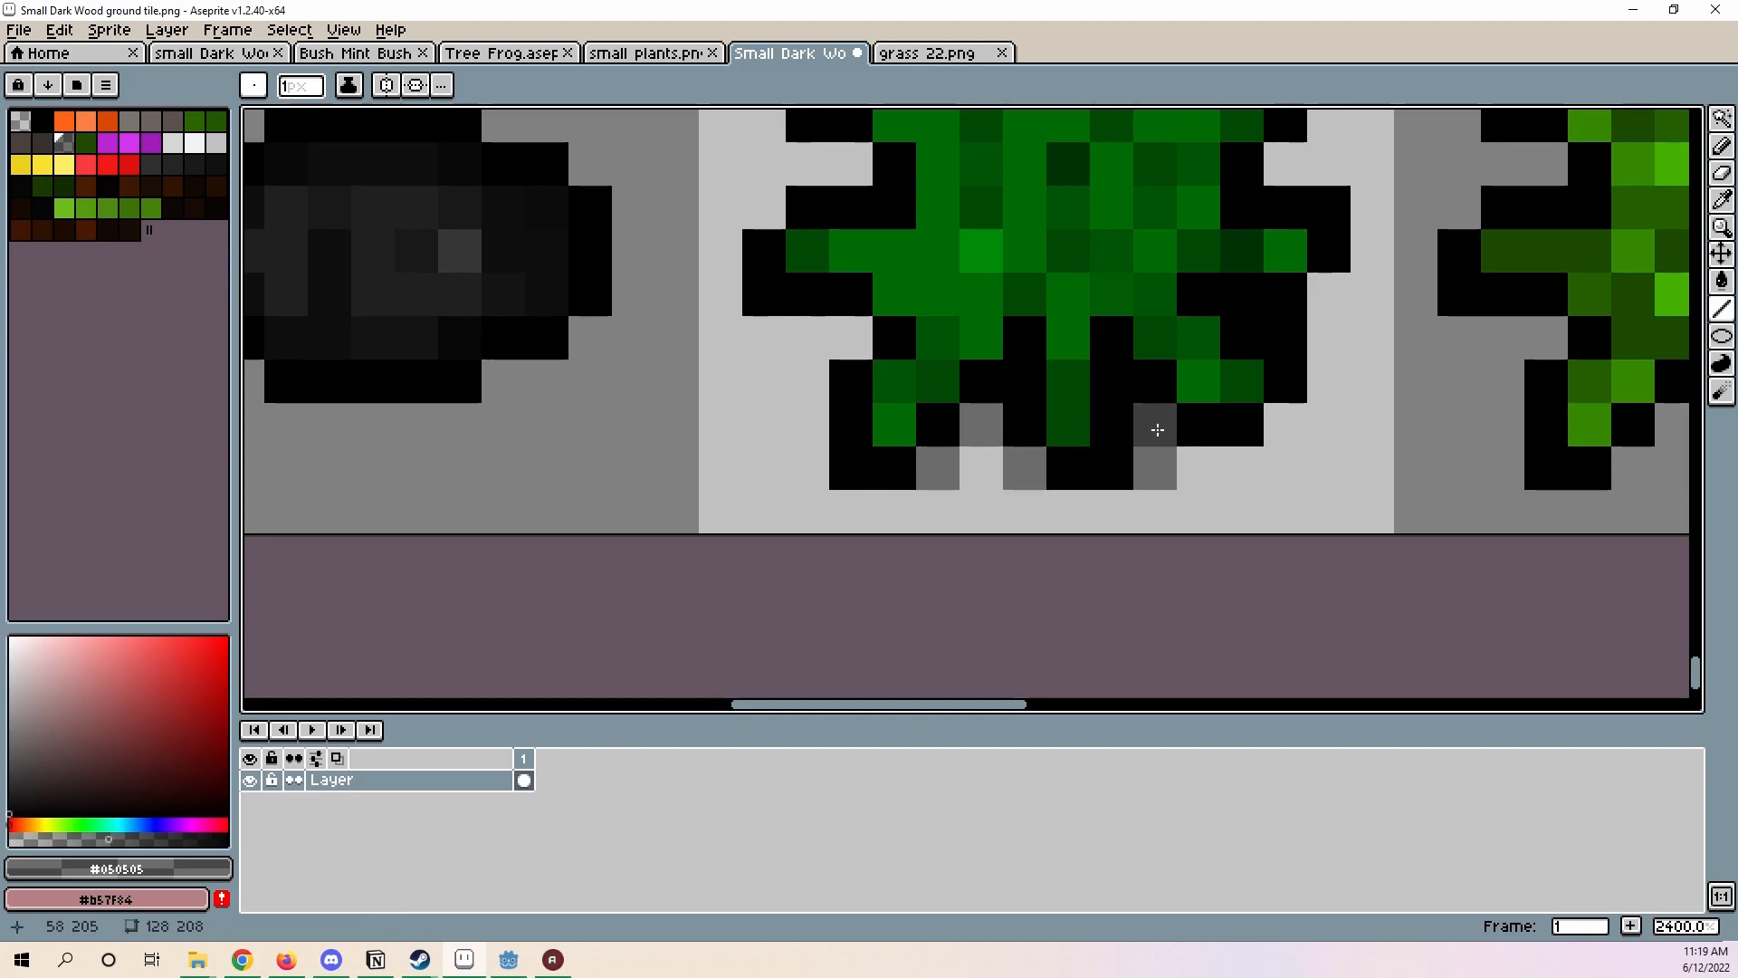
click(1298, 417)
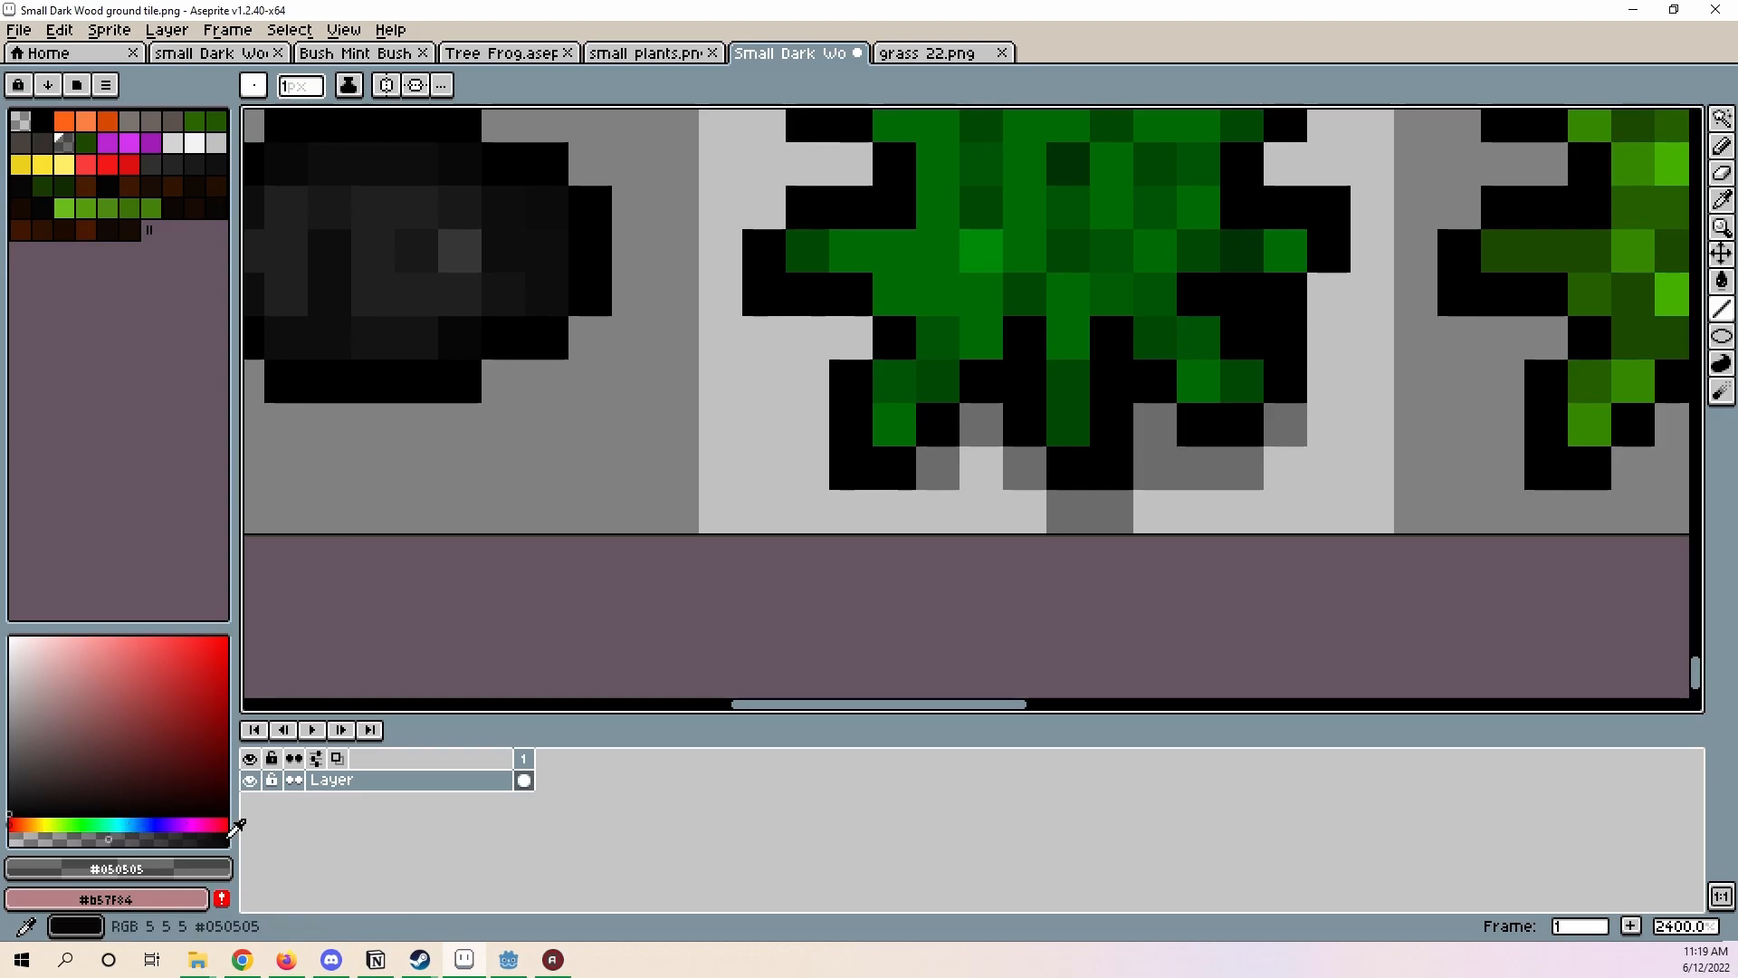
middle_drag(835, 432, 1059, 543)
mouse_move(1032, 492)
mouse_down()
mouse_move(1032, 579)
mouse_move(1119, 621)
mouse_up()
- Draw matching semi-transparent shadow lines beneath the spikes of the middle, lighter green tuft
middle_drag(1478, 586, 775, 526)
scroll(775, 526, down, 1)
click(824, 405)
click(795, 318)
scroll(996, 362, up, 1)
drag(878, 339, 833, 338)
mouse_move(879, 405)
middle_down()
mouse_move(993, 337)
mouse_move(892, 307)
middle_up()
drag(1193, 541, 1281, 531)
middle_drag(1280, 531, 1132, 606)
drag(1219, 444, 1218, 532)
drag(1175, 315, 1264, 319)
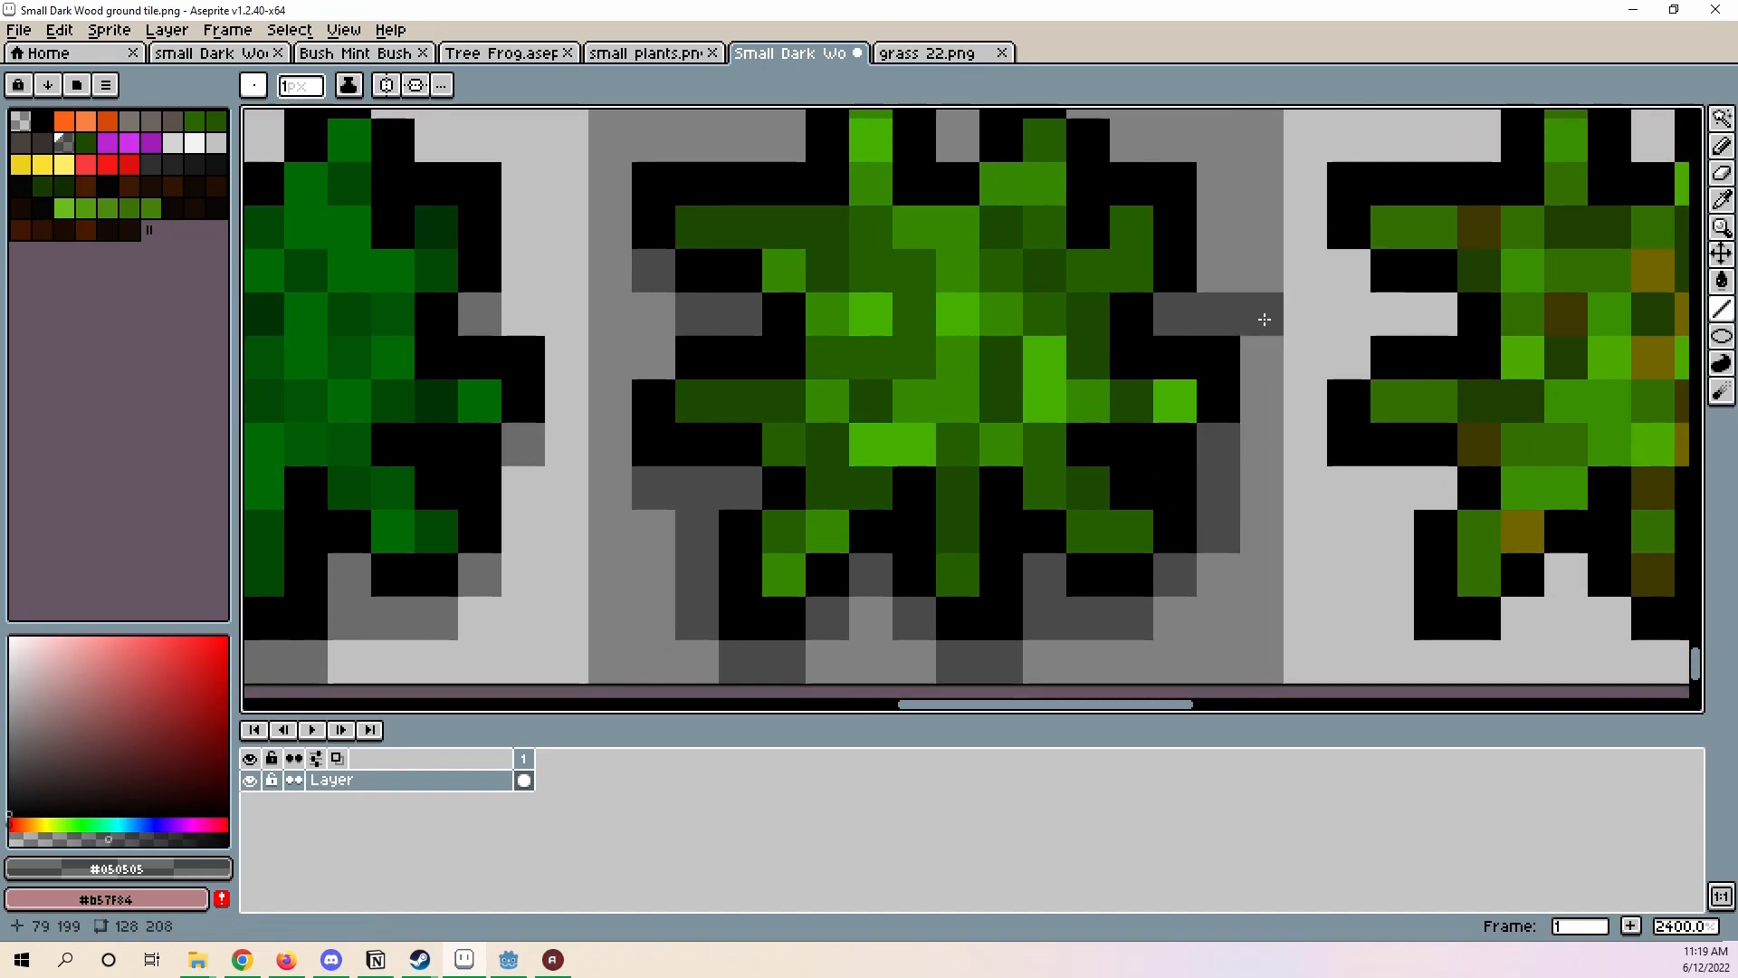
- Erase the excess shadow pixels at the middle tuft's right edge and save the tile sheet
key(e)
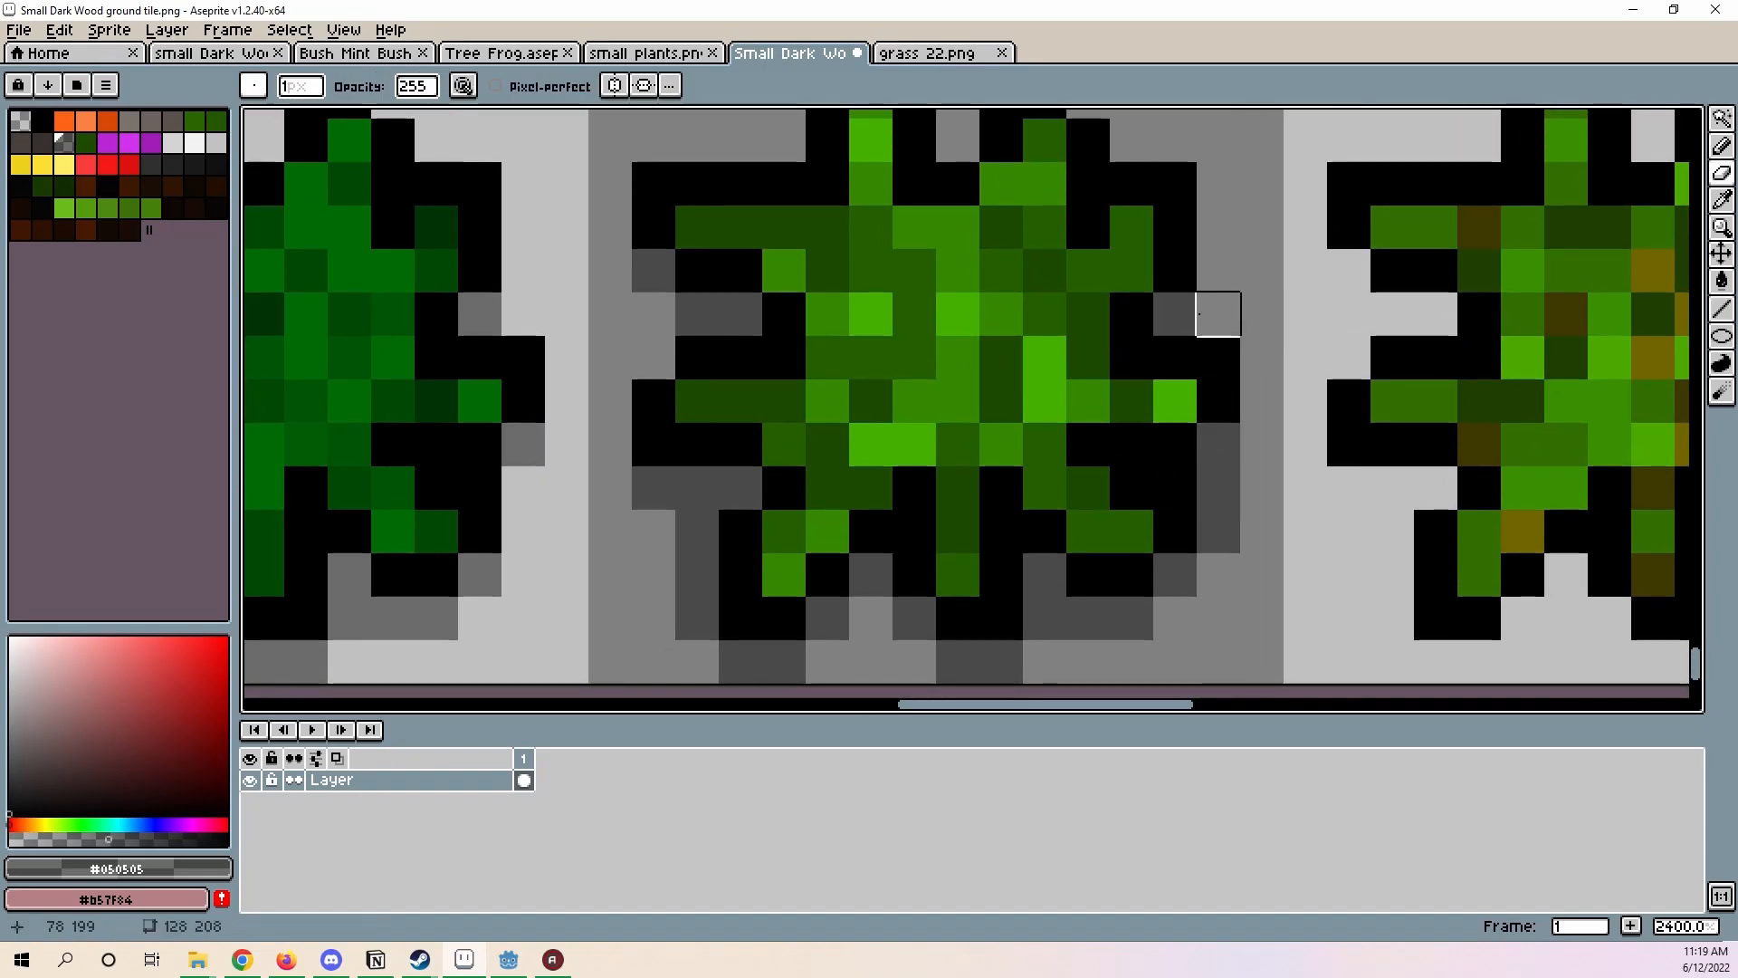
key(l)
scroll(1098, 419, down, 2)
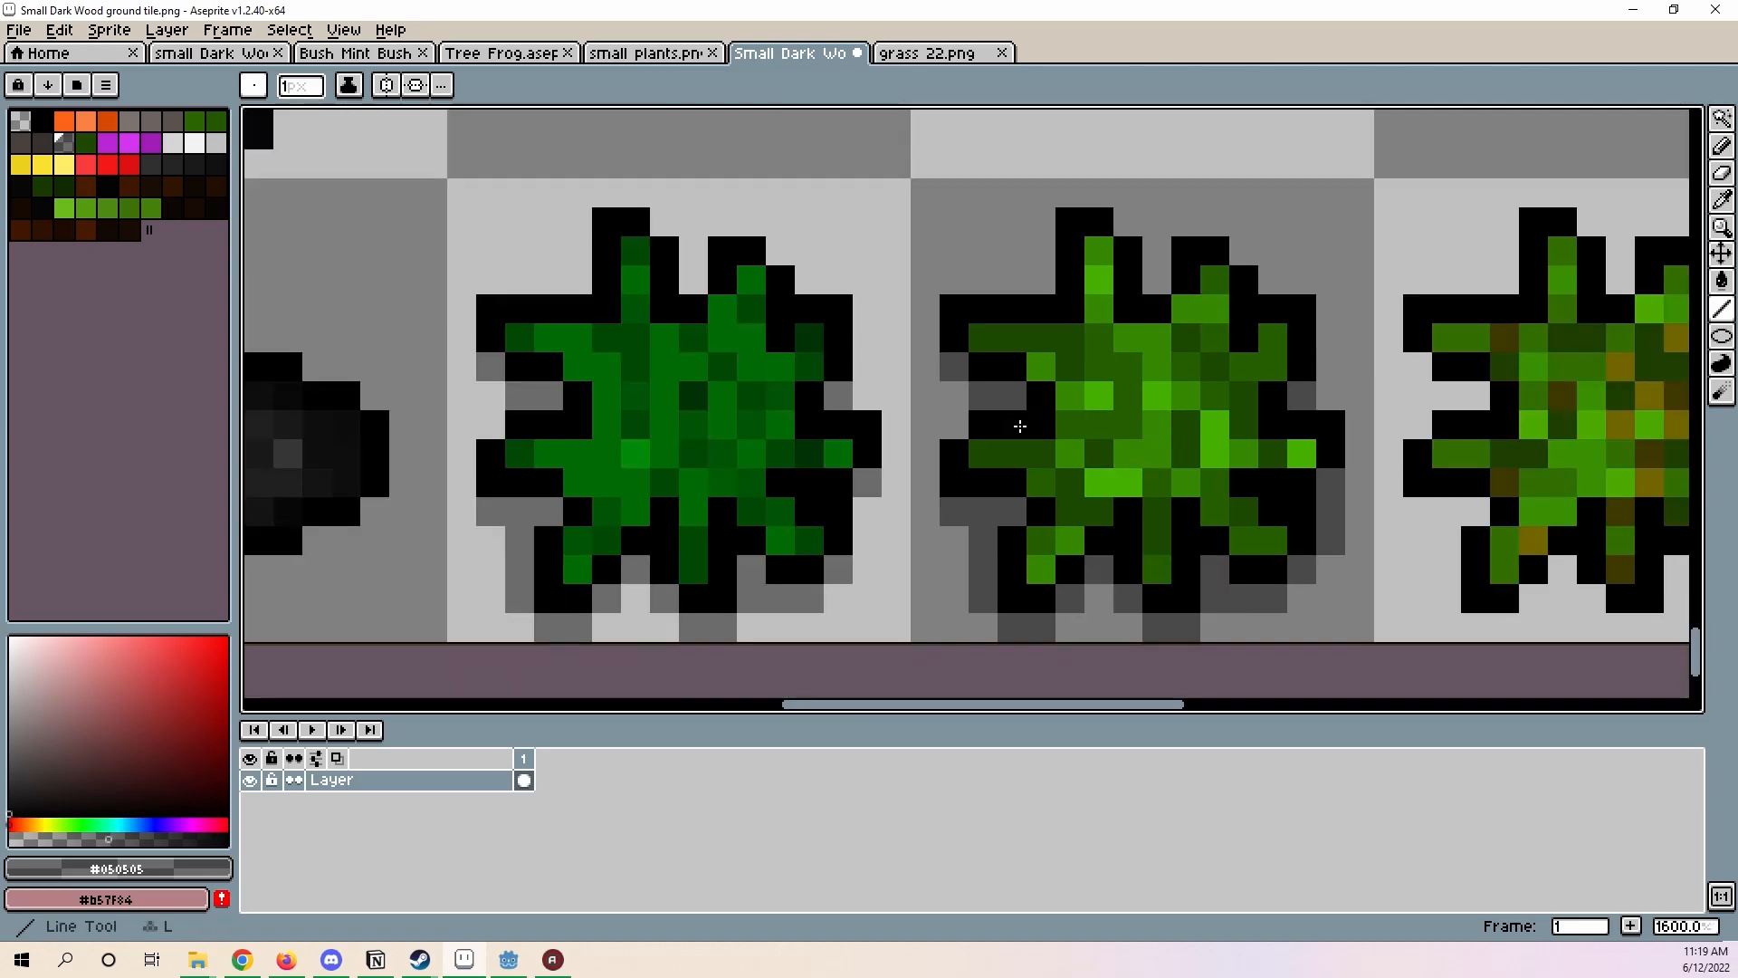
scroll(1151, 269, up, 2)
scroll(1170, 407, down, 3)
key(ctrl+s)
- Draw the same shadow beneath the spikes of the brown-flecked tuft and save the tile sheet
scroll(1140, 494, up, 1)
drag(1163, 545, 1163, 572)
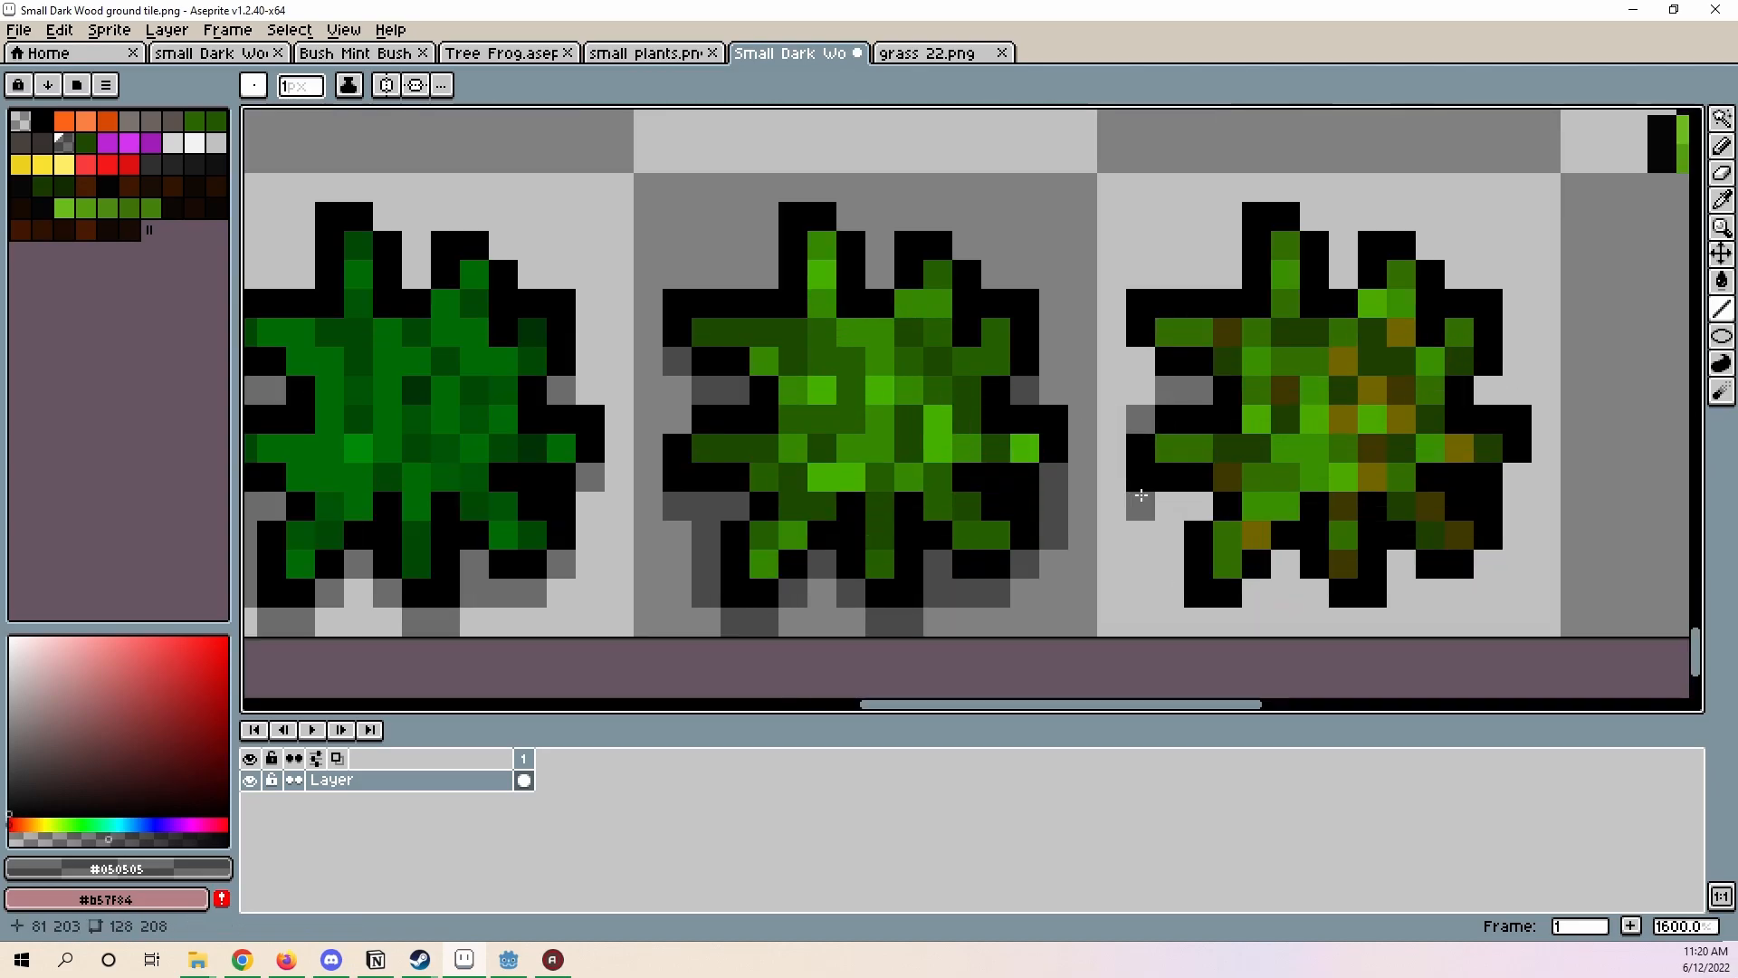
middle_drag(1090, 271, 1287, 476)
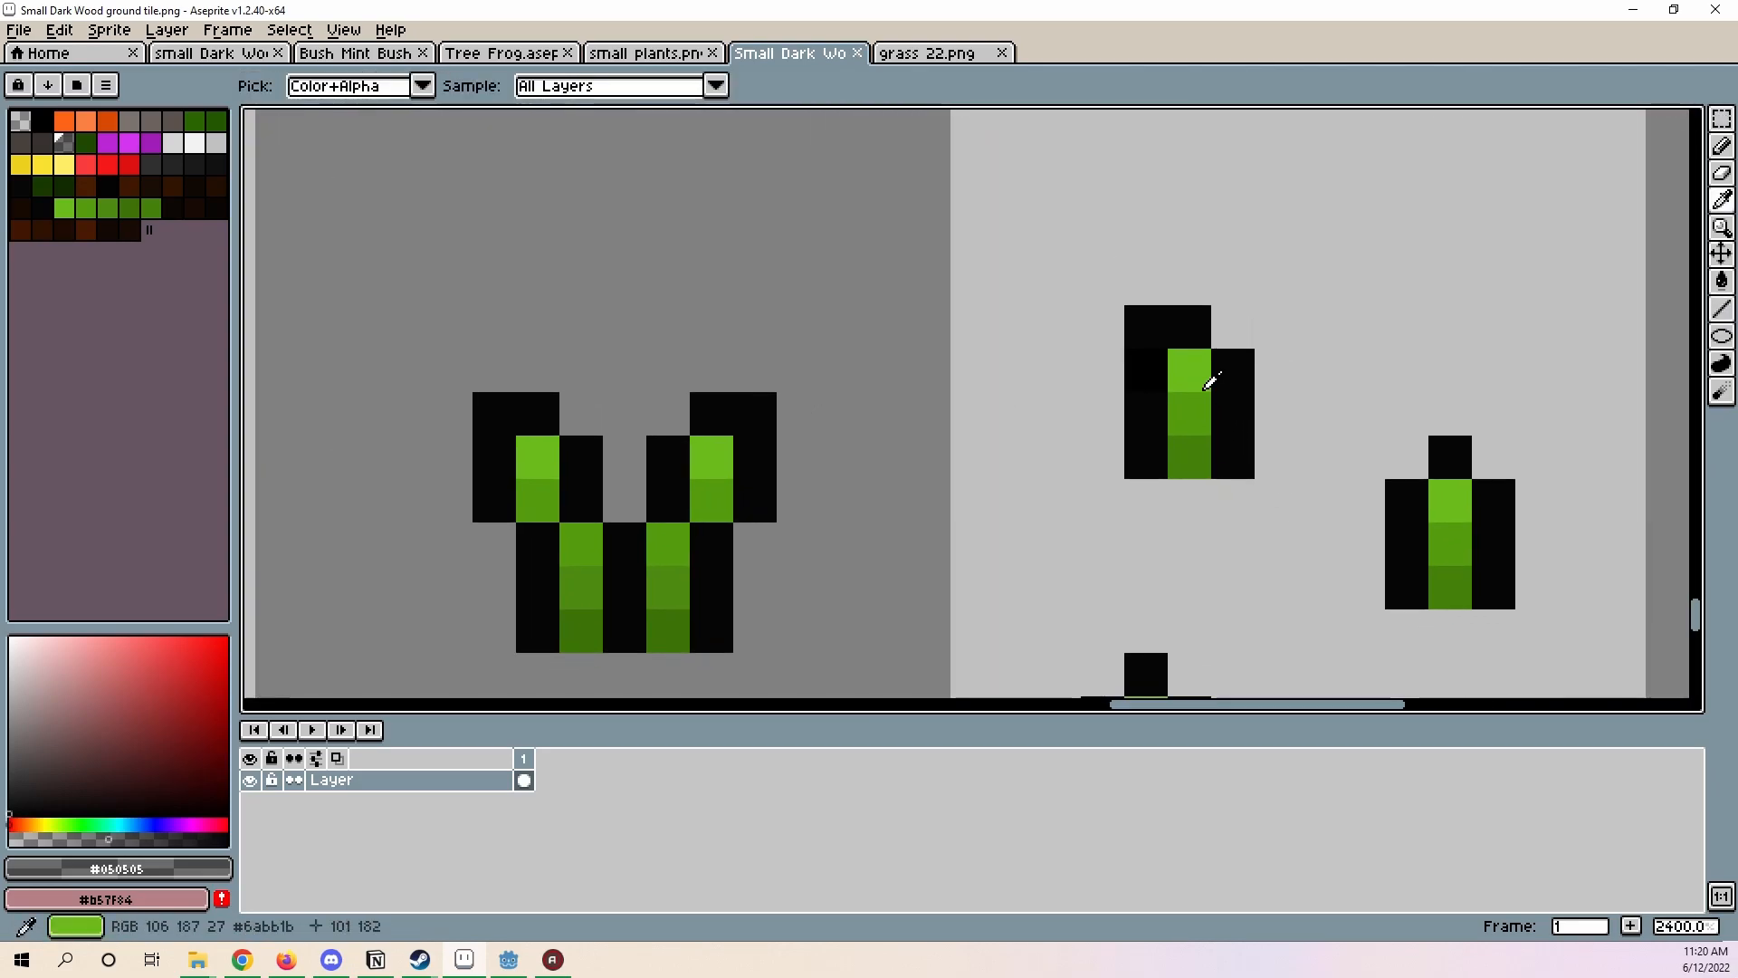
- Using the green #549c0f, draw three vertical blades 3, 4 and 2 pixels tall in the free tile beside the brown-flecked tuft
click(1204, 380)
scroll(1188, 403, down, 5)
scroll(1200, 492, up, 5)
key(l)
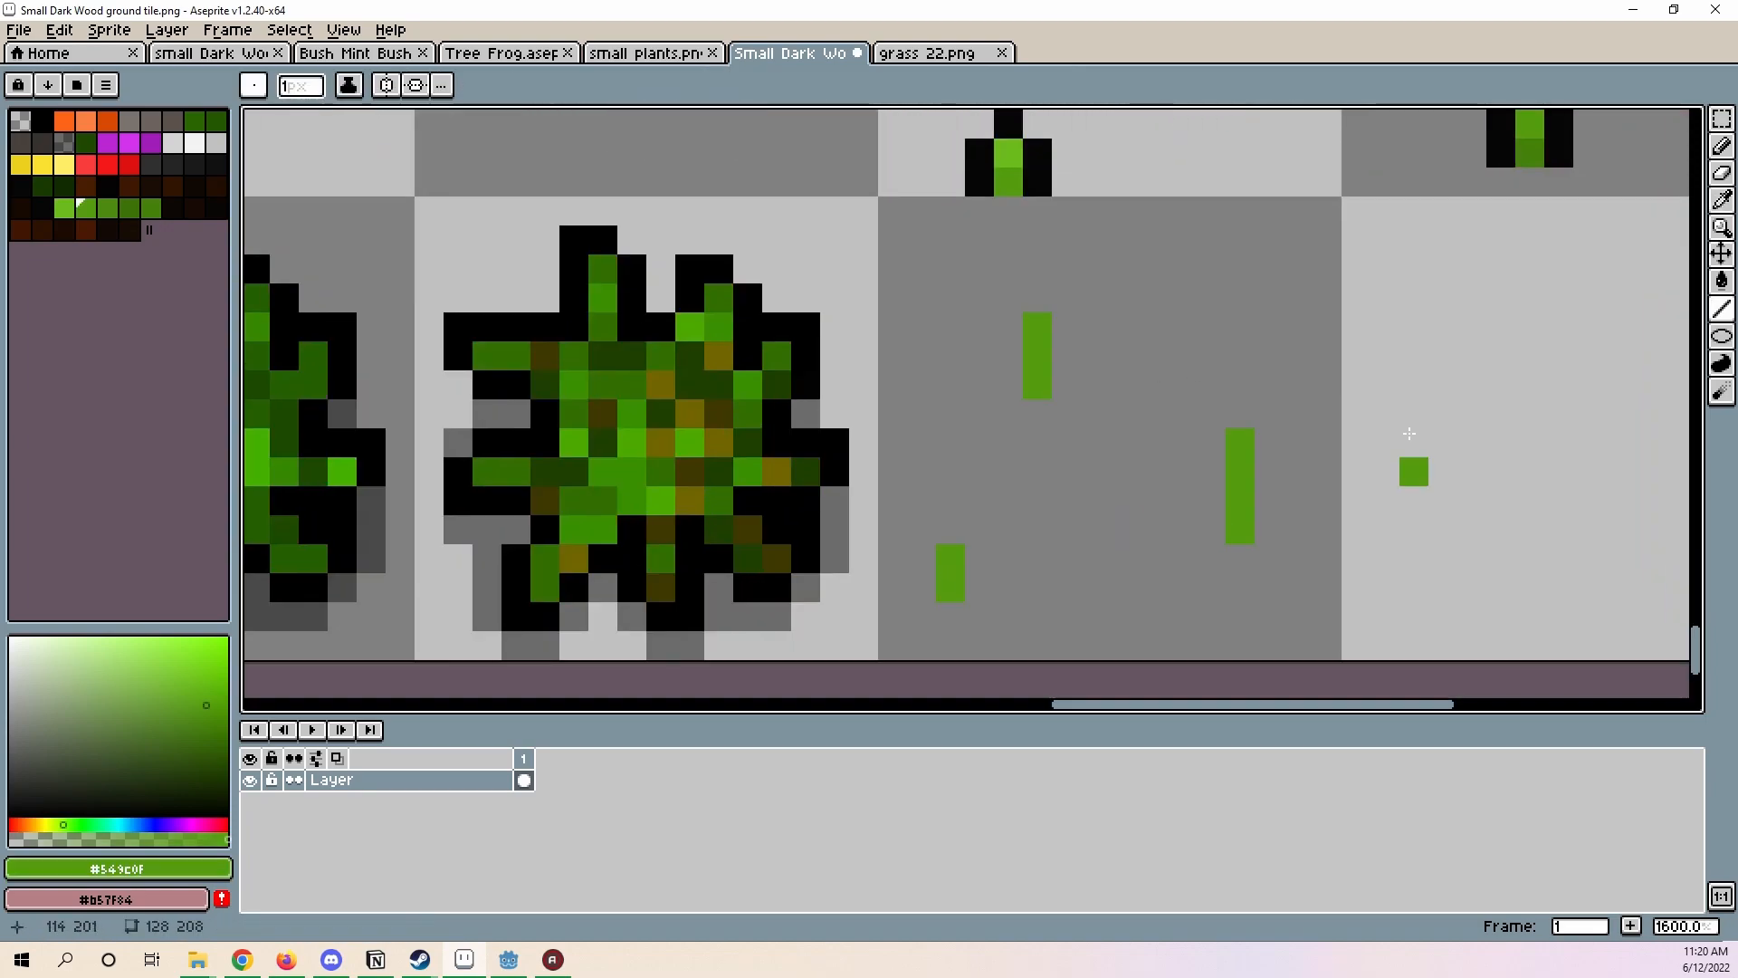
scroll(1005, 356, up, 2)
scroll(1038, 323, down, 5)
scroll(1039, 323, up, 2)
- Draw two vertical green blades, each 3 pixels tall, in the last tile of the bottom row
drag(1051, 323, 1050, 375)
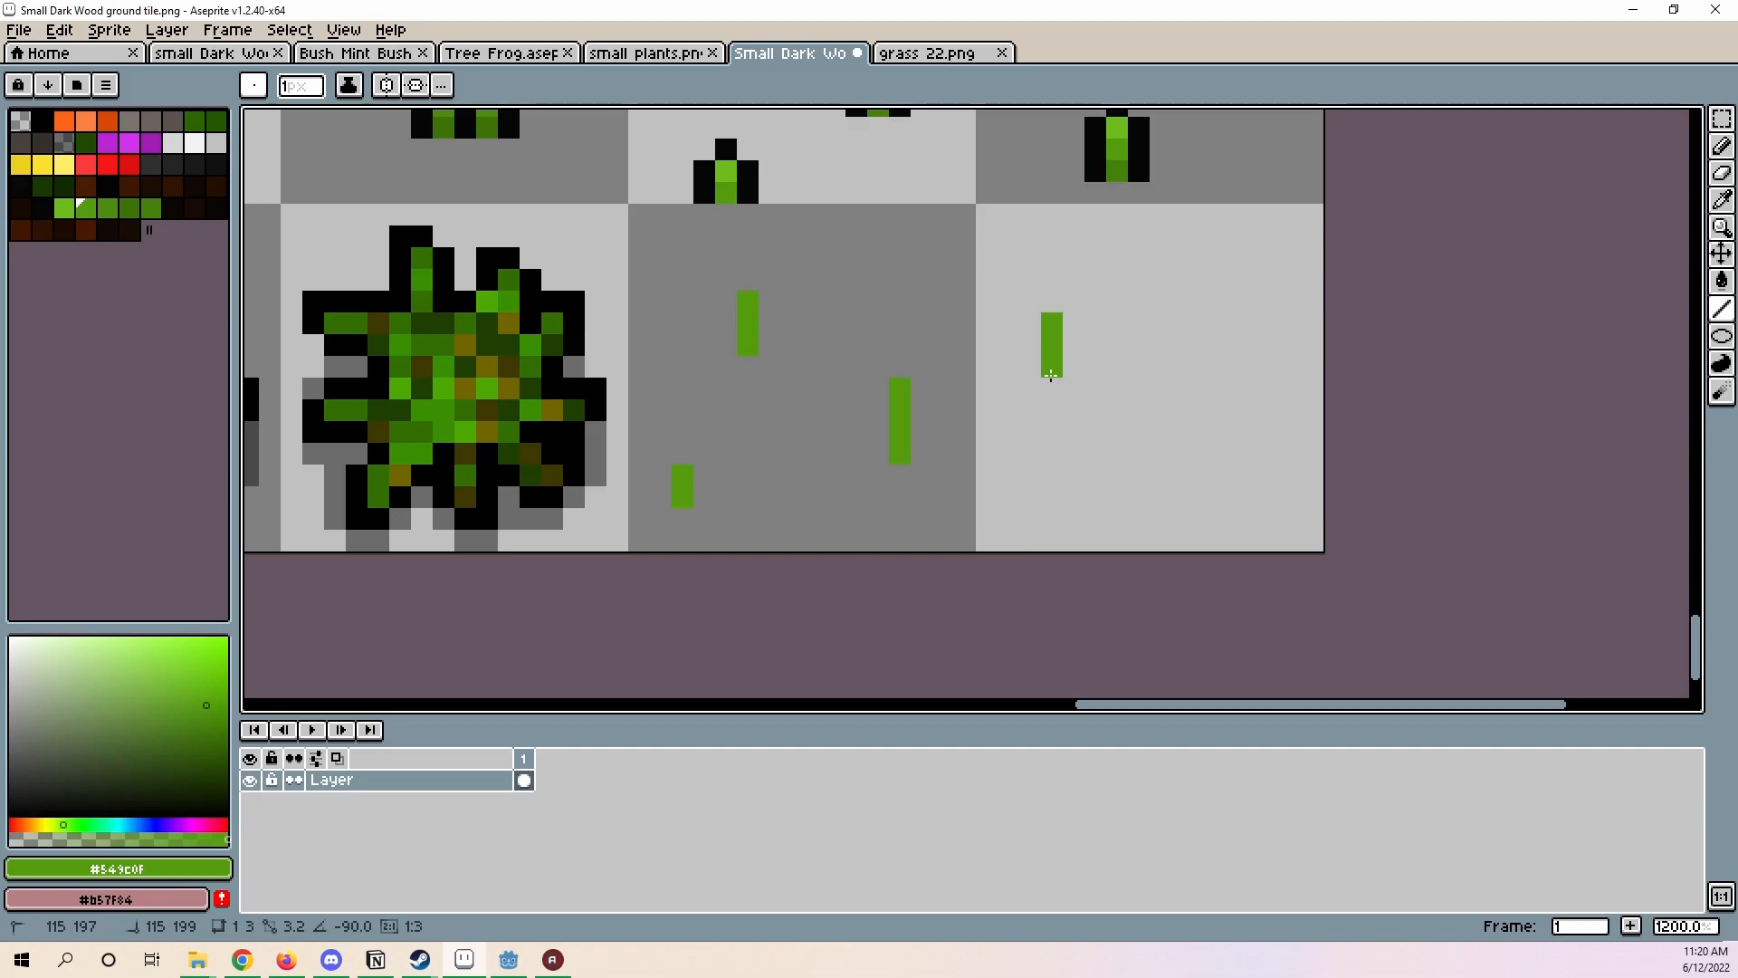
drag(1247, 364, 1248, 410)
scroll(1233, 418, down, 6)
scroll(1216, 366, up, 3)
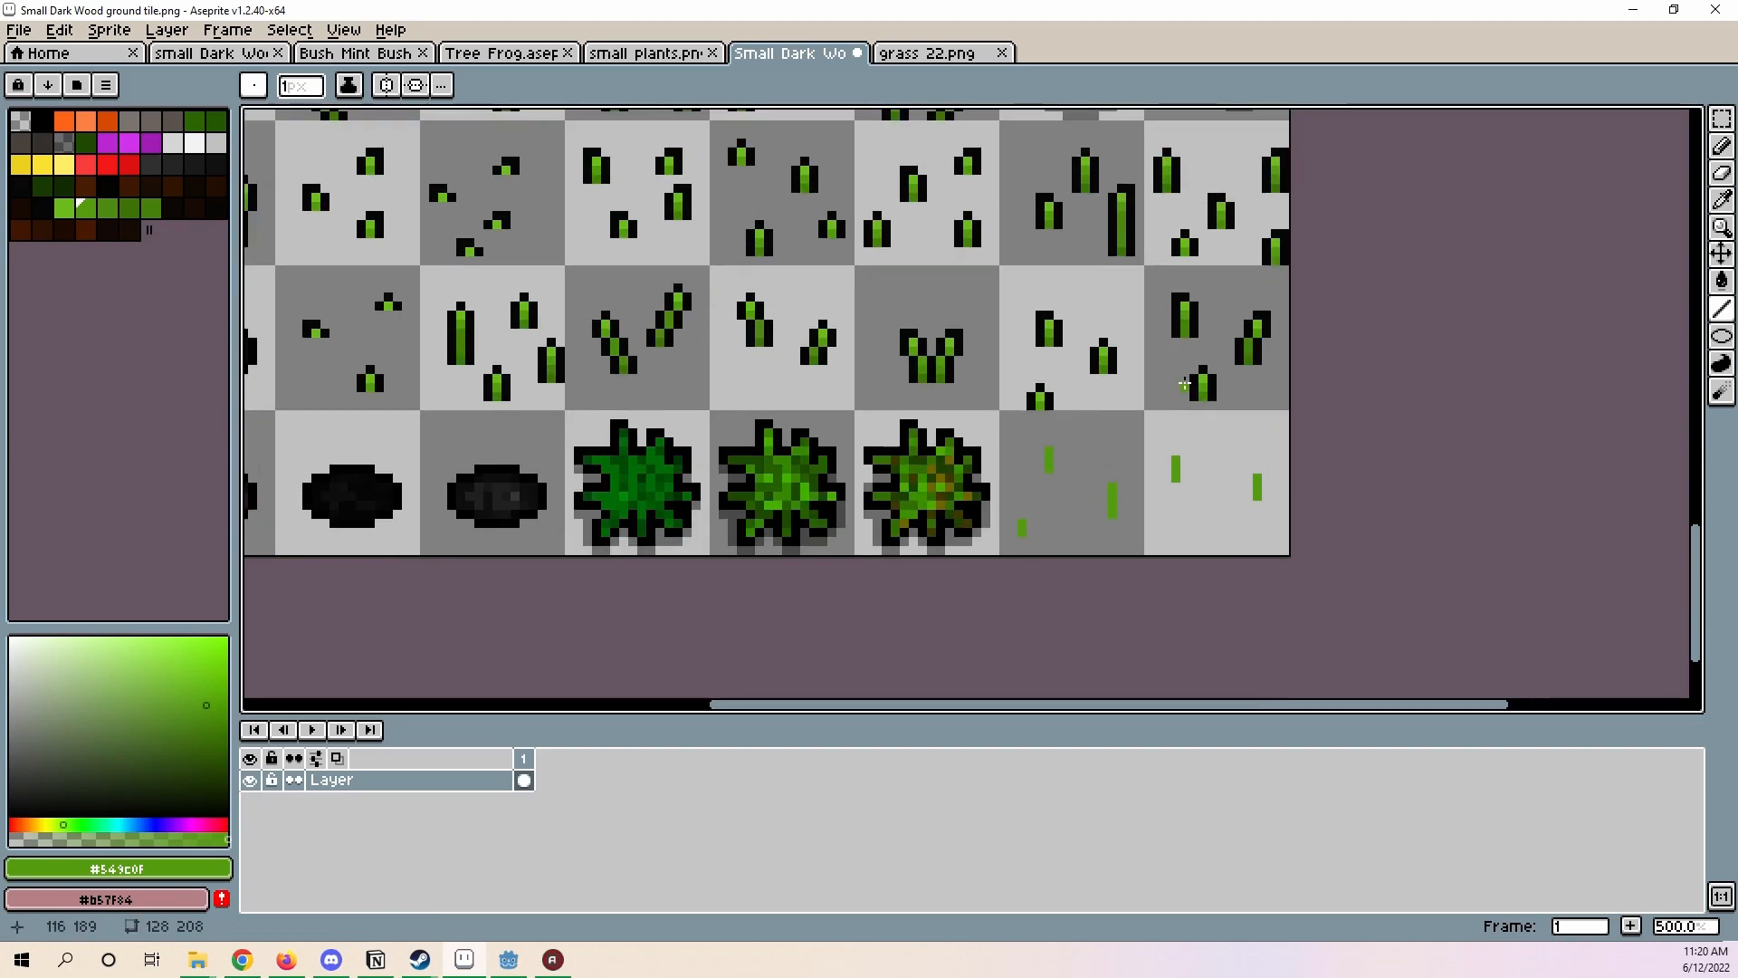
- Sample the opaque #050505 outline colour from an existing blade and outline the sides and tips of the last tile's two blades
key(i)
click(1211, 379)
scroll(1206, 448, up, 2)
scroll(1219, 465, up, 5)
key(b)
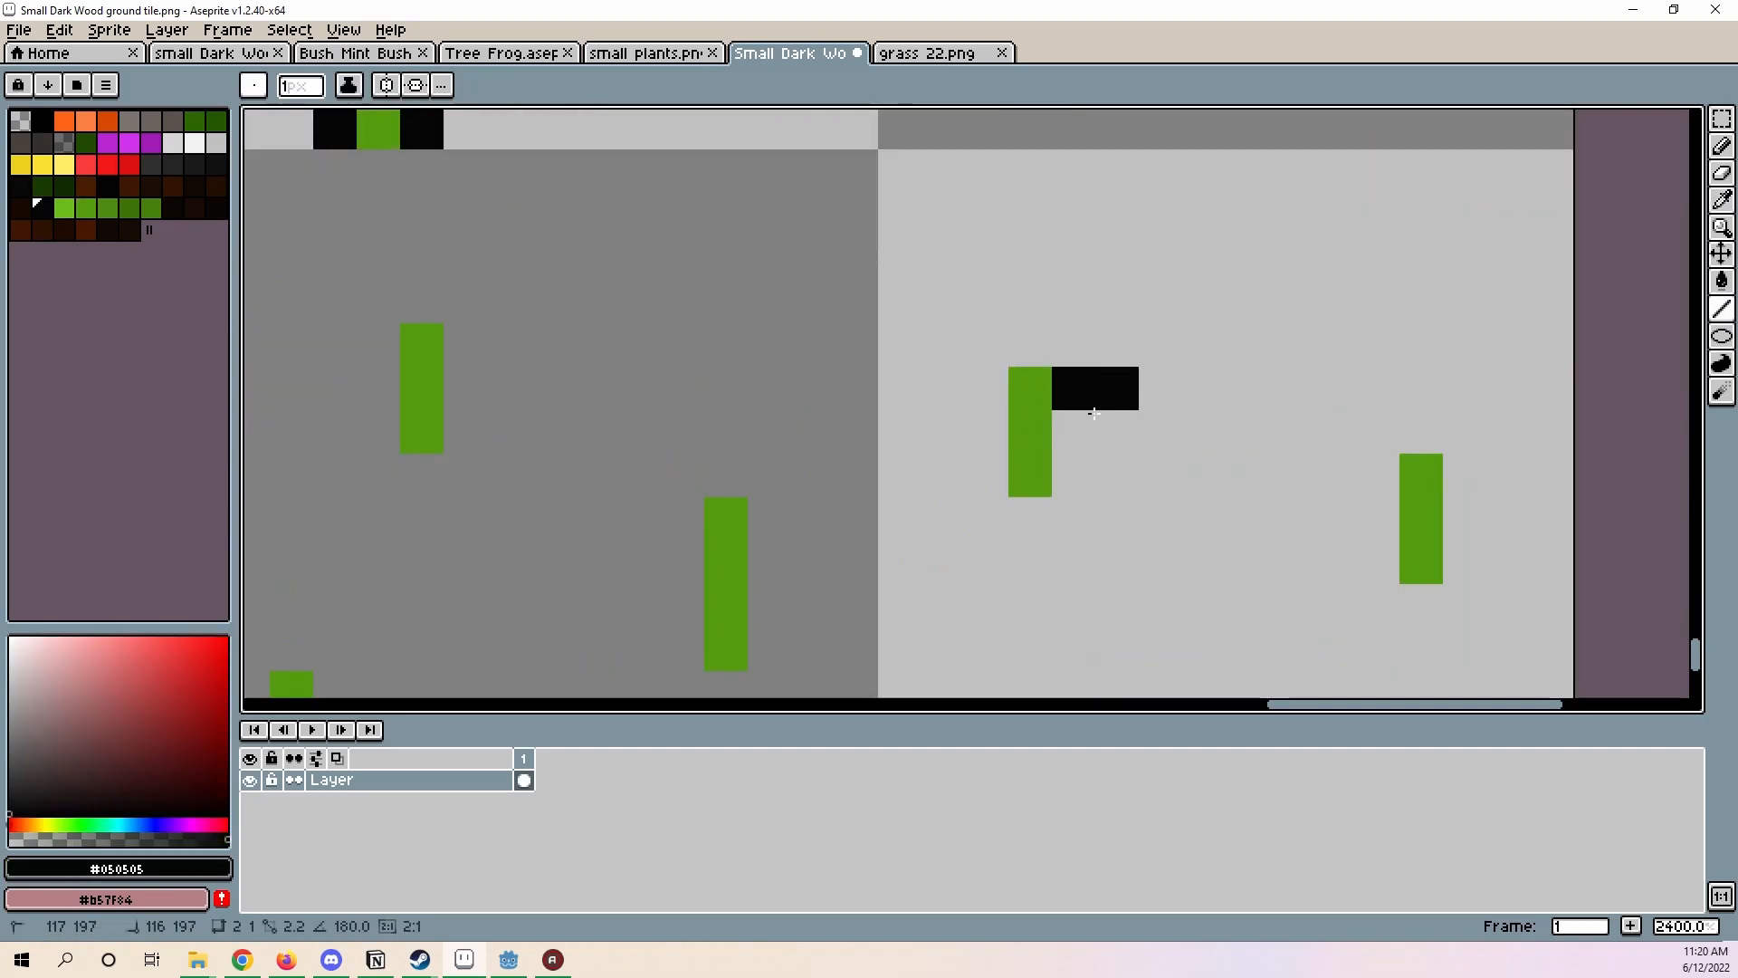
drag(1074, 387, 1089, 481)
drag(1000, 396, 993, 475)
click(1029, 347)
scroll(1029, 335, down, 5)
scroll(1105, 349, up, 4)
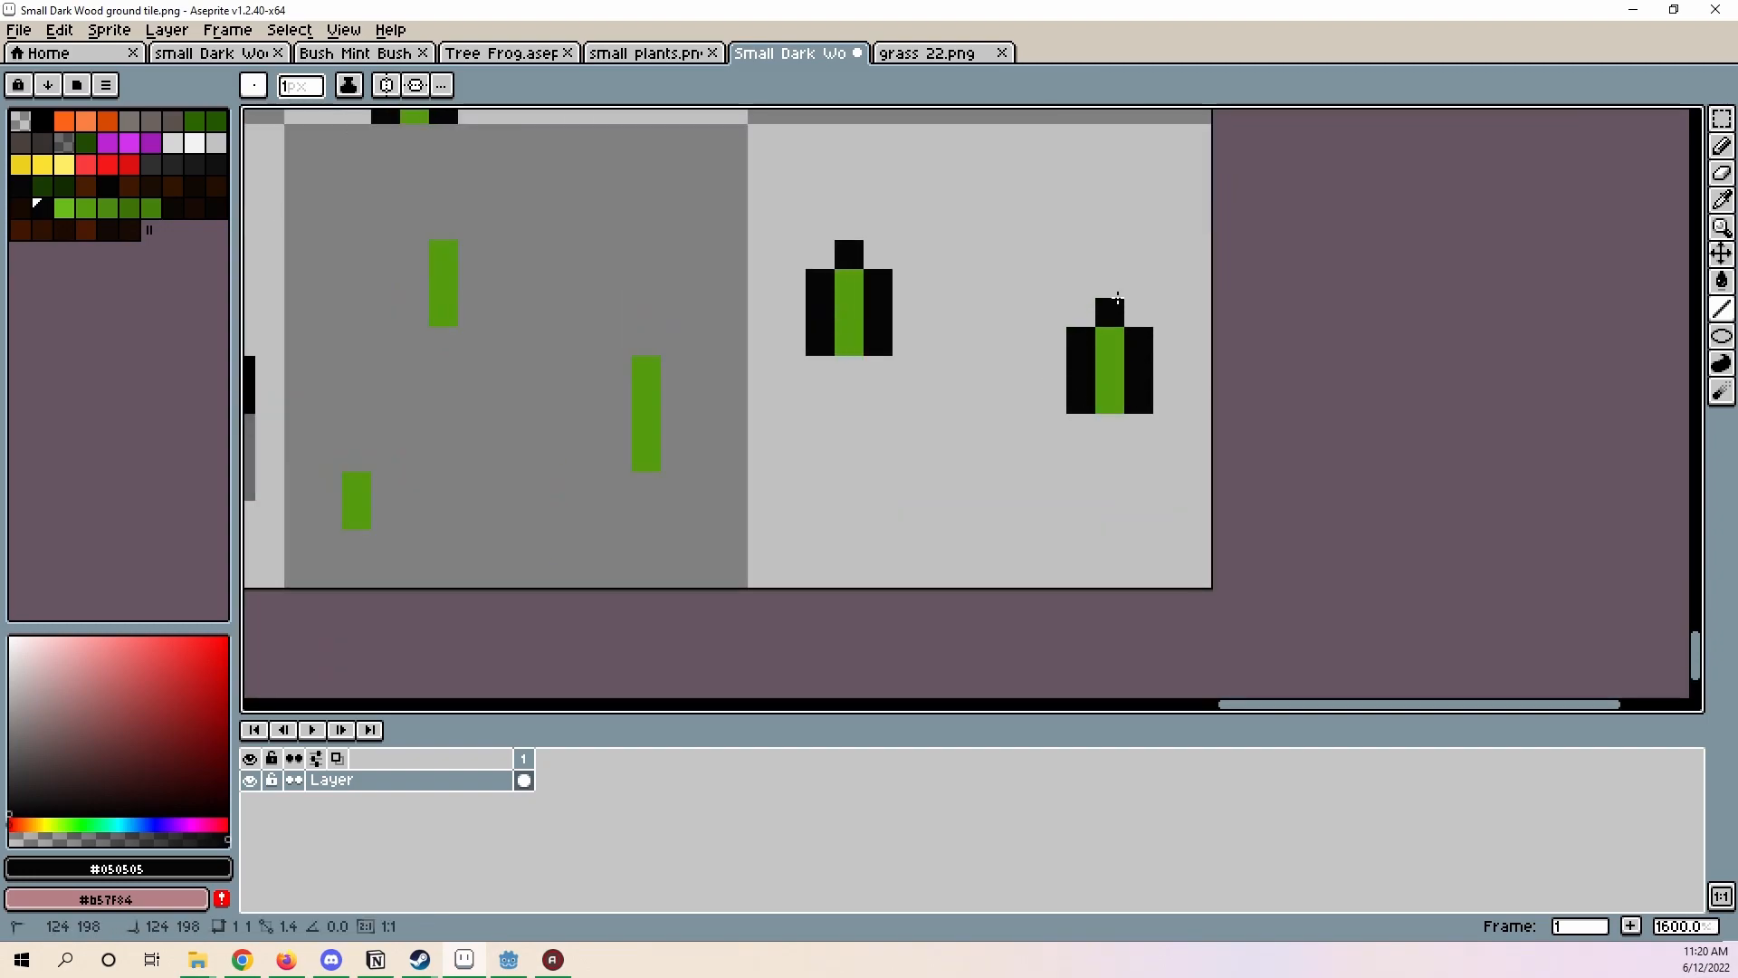
- Outline the sides and tips of the three green blades in the tile beside the brown-flecked tuft with #050505
middle_drag(714, 299, 1305, 324)
drag(1269, 395, 1268, 484)
drag(1210, 397, 1194, 472)
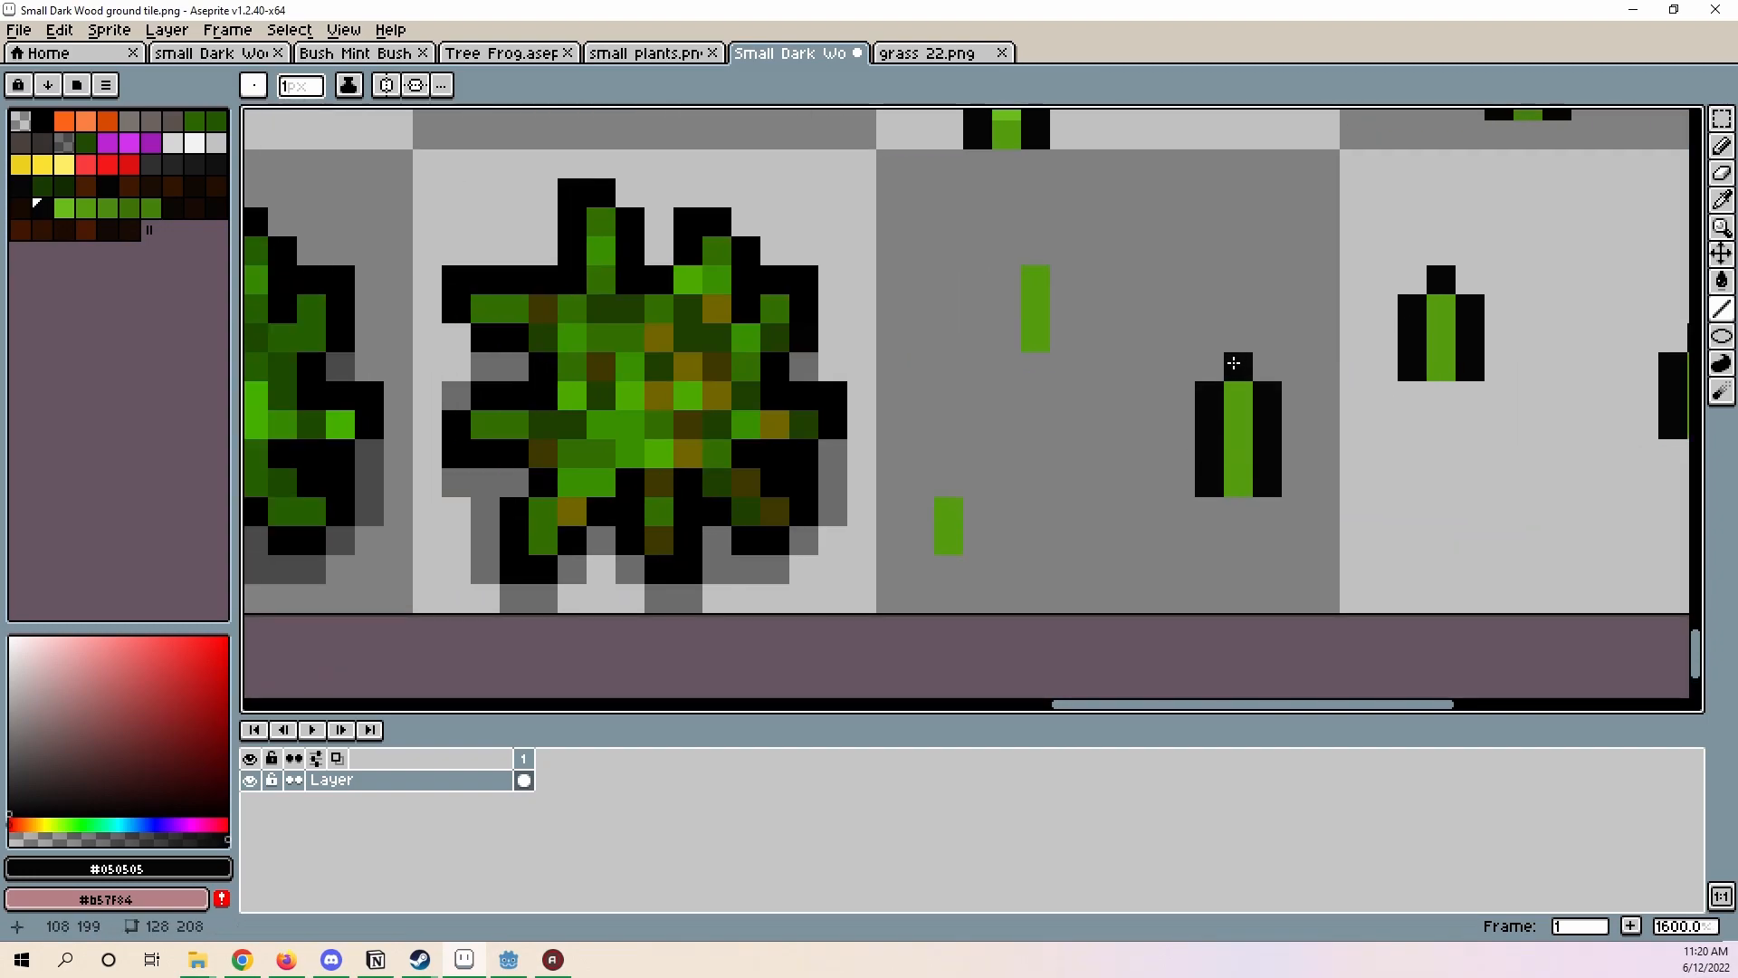
drag(1007, 279, 1006, 317)
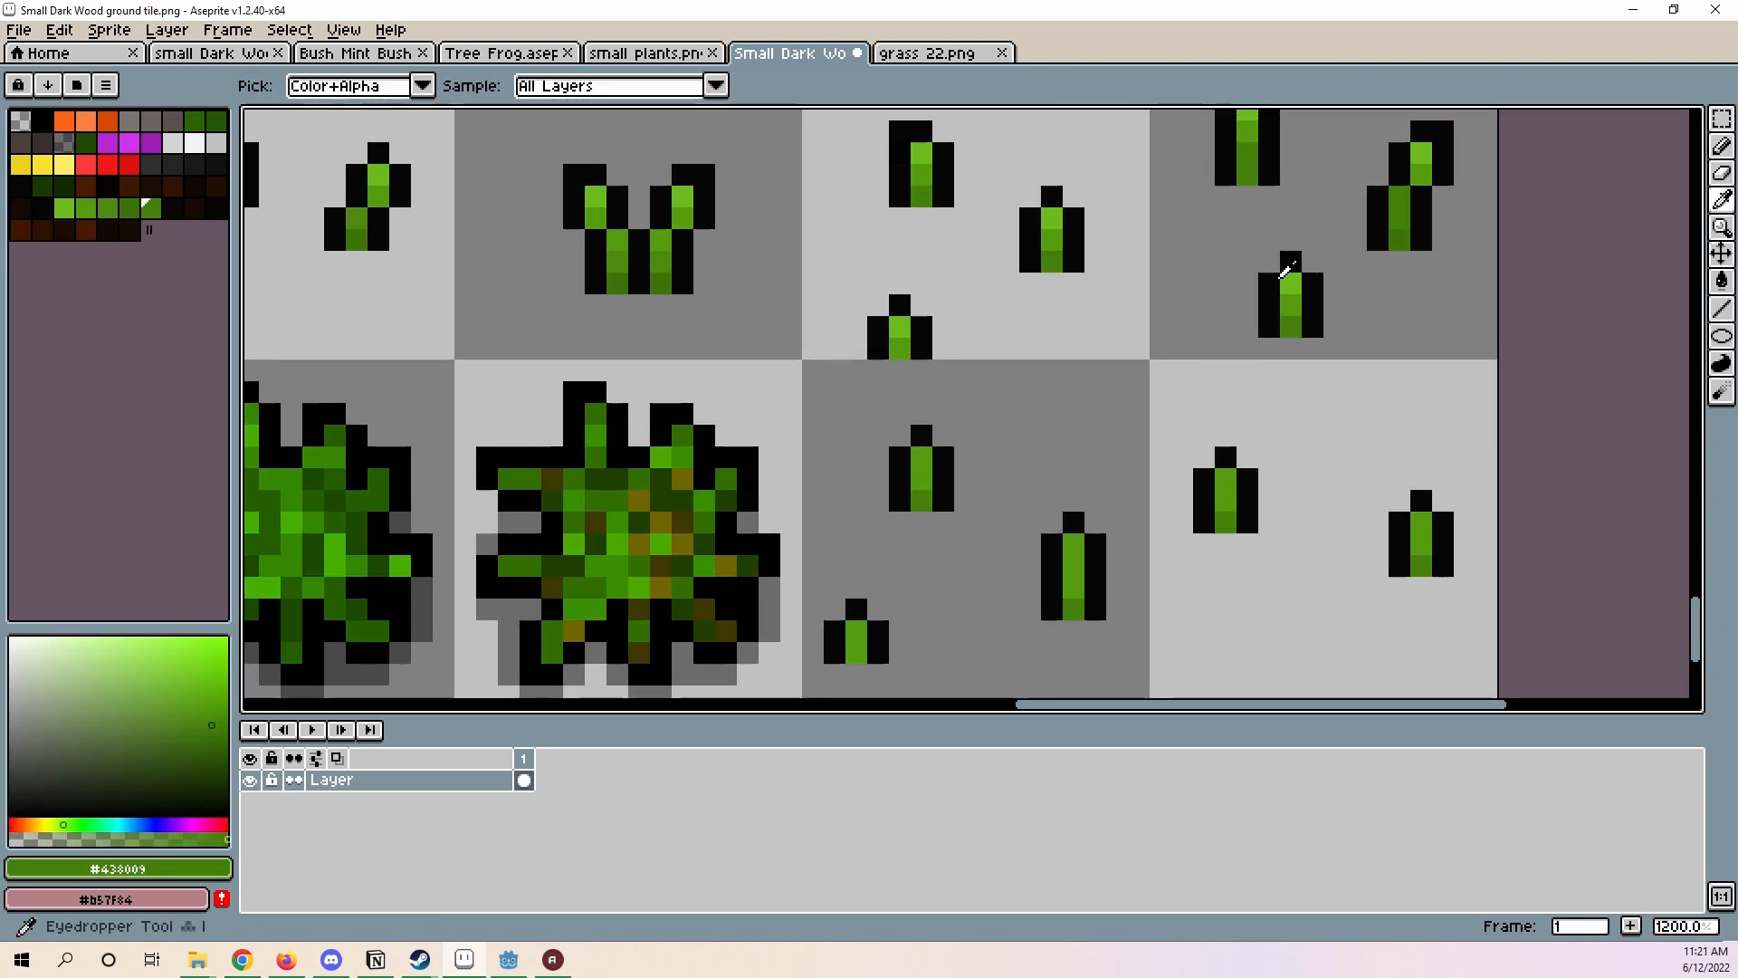
- Sample the light green #6abb1b from an existing blade and paint the top pixels of the blades in the last two tiles
click(1290, 278)
middle_drag(1078, 476, 1120, 440)
key(l)
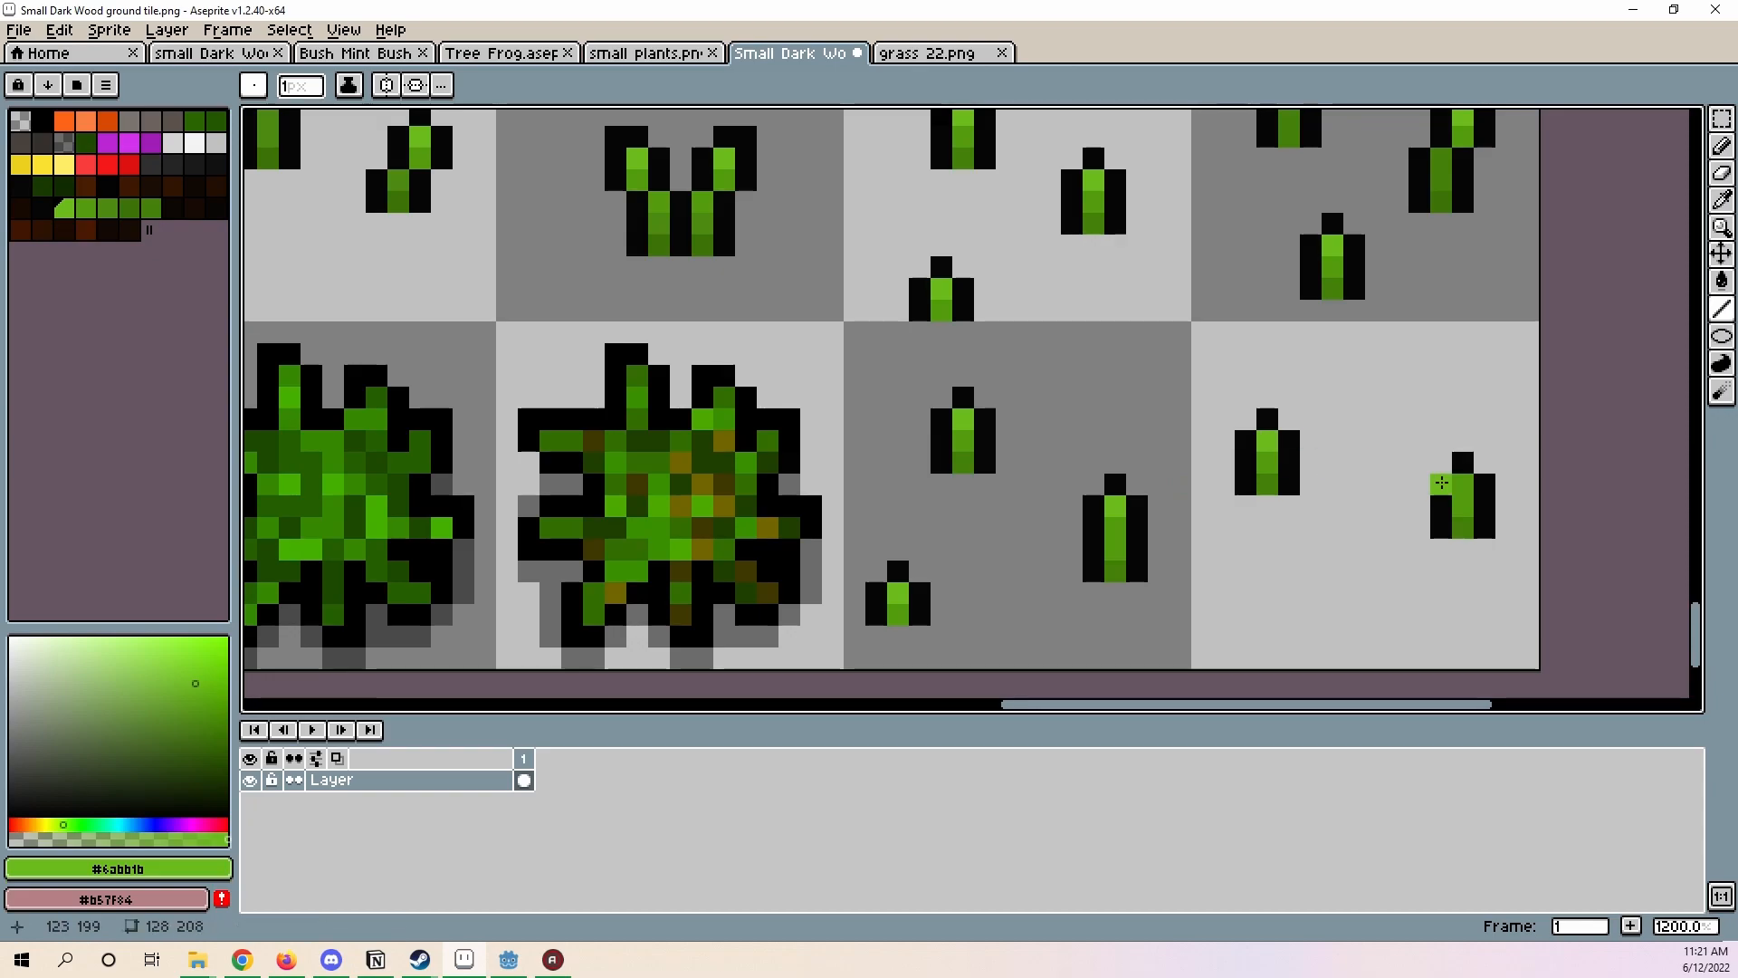
middle_drag(1374, 323, 1445, 433)
- Sample the dark greens #438009 and #3b7206 for shading the new blades' lower pixels, and save the tile sheet
alt+click(1512, 286)
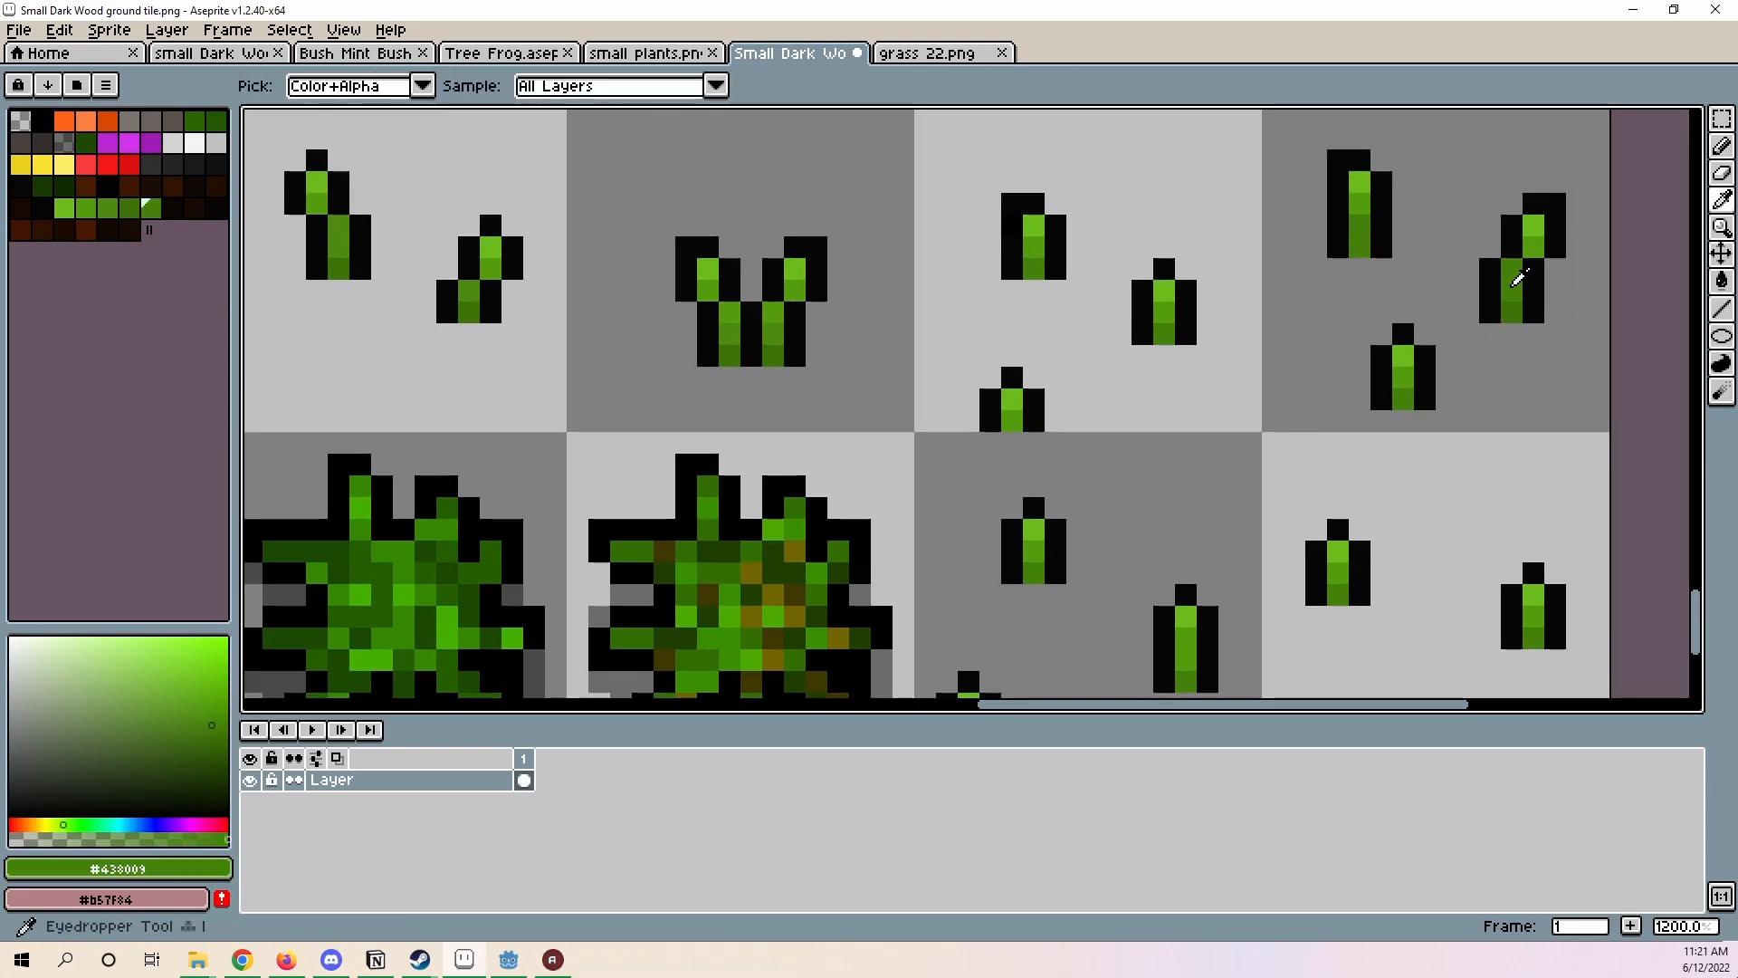
scroll(1191, 652, up, 4)
middle_drag(1191, 652, 1280, 479)
alt+click(1283, 479)
scroll(1283, 479, down, 10)
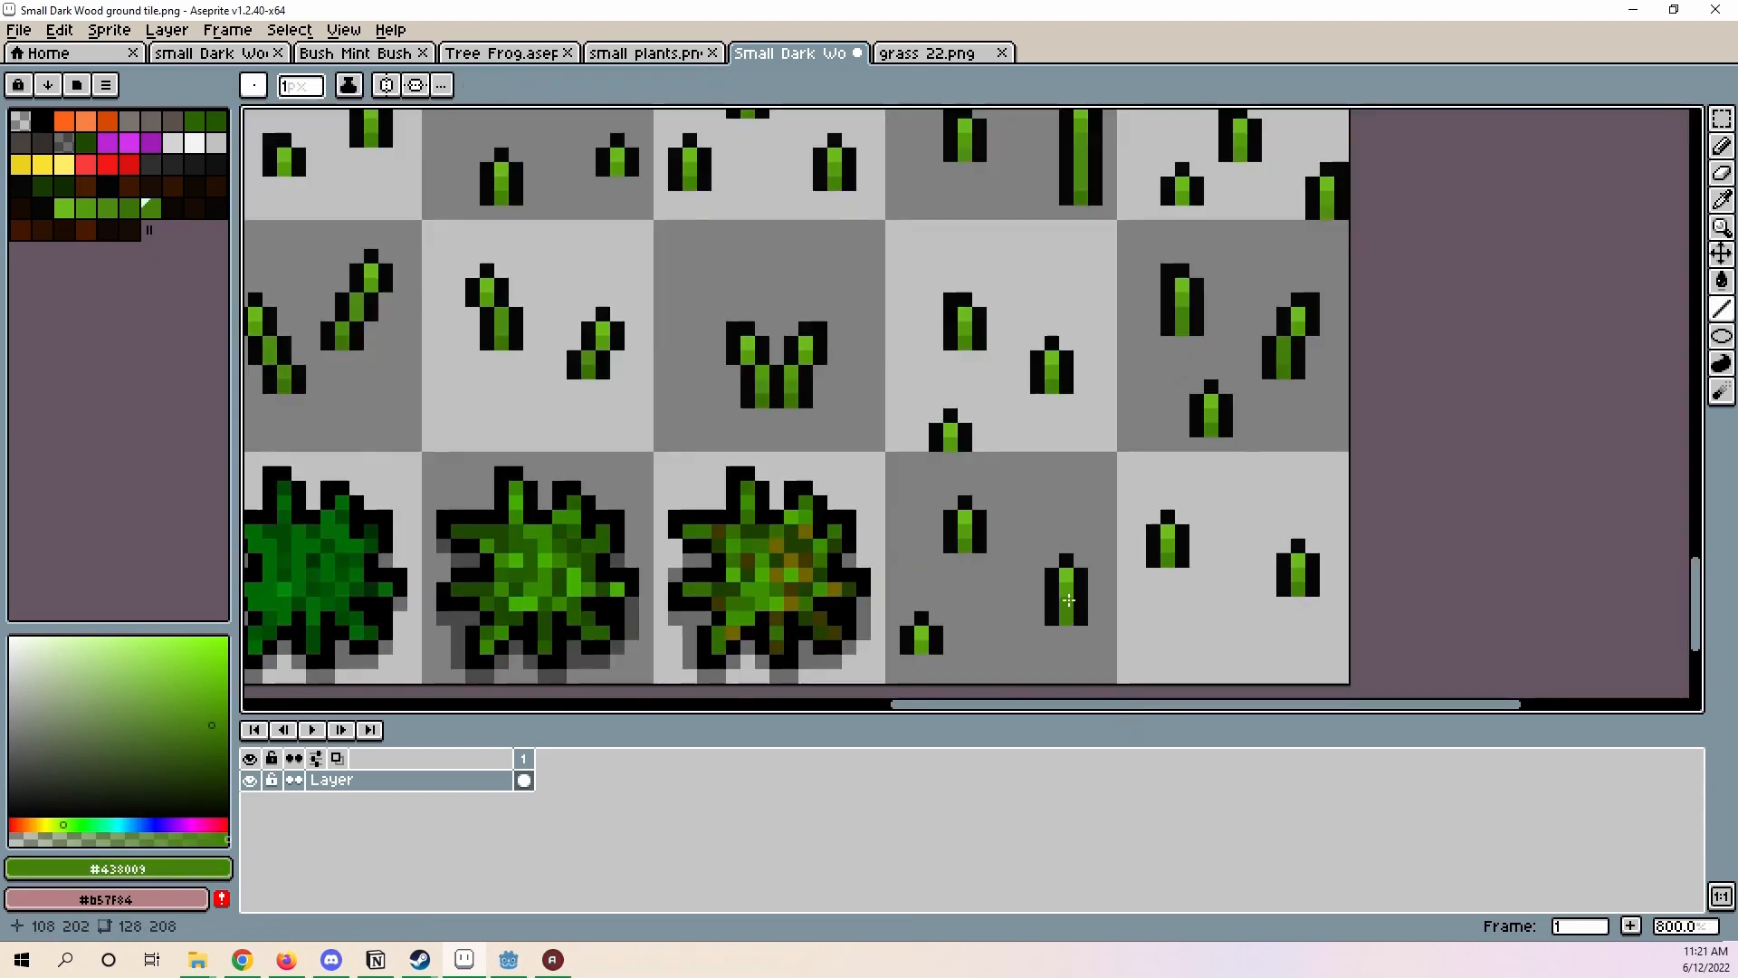
key(ctrl+s)
- Review the grass, plant and rock tiles across the whole Small Dark Wood ground tile sheet
scroll(1366, 450, right, 1)
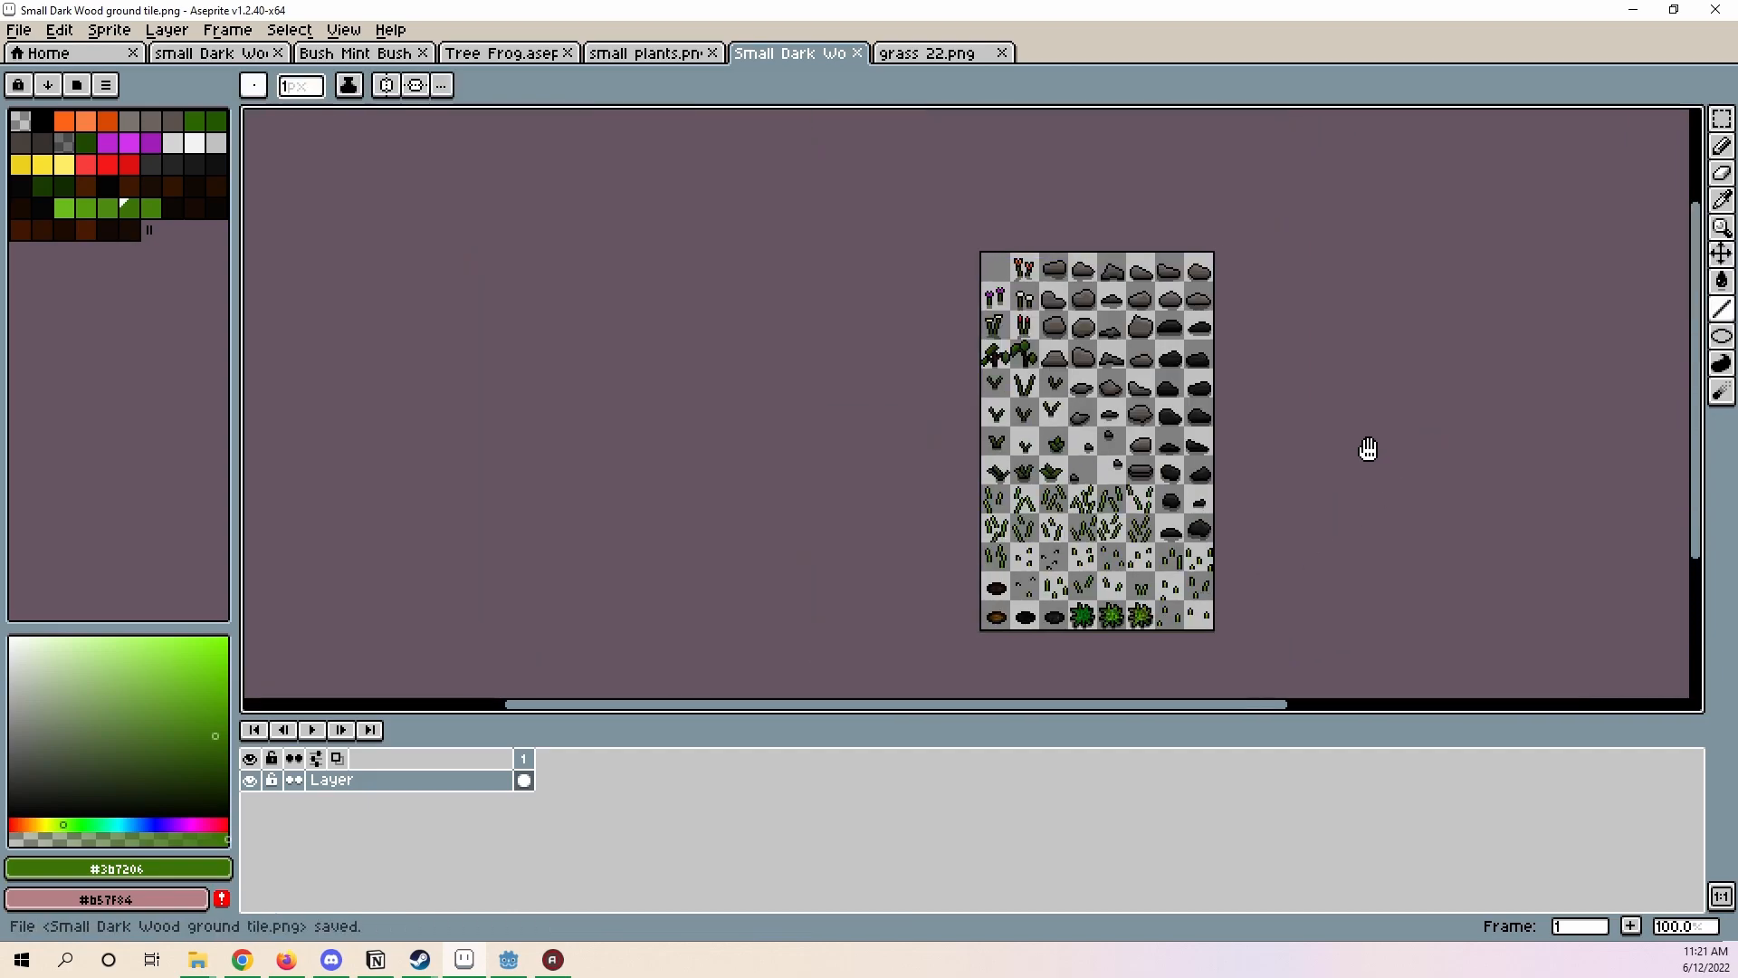
scroll(1131, 624, up, 2)
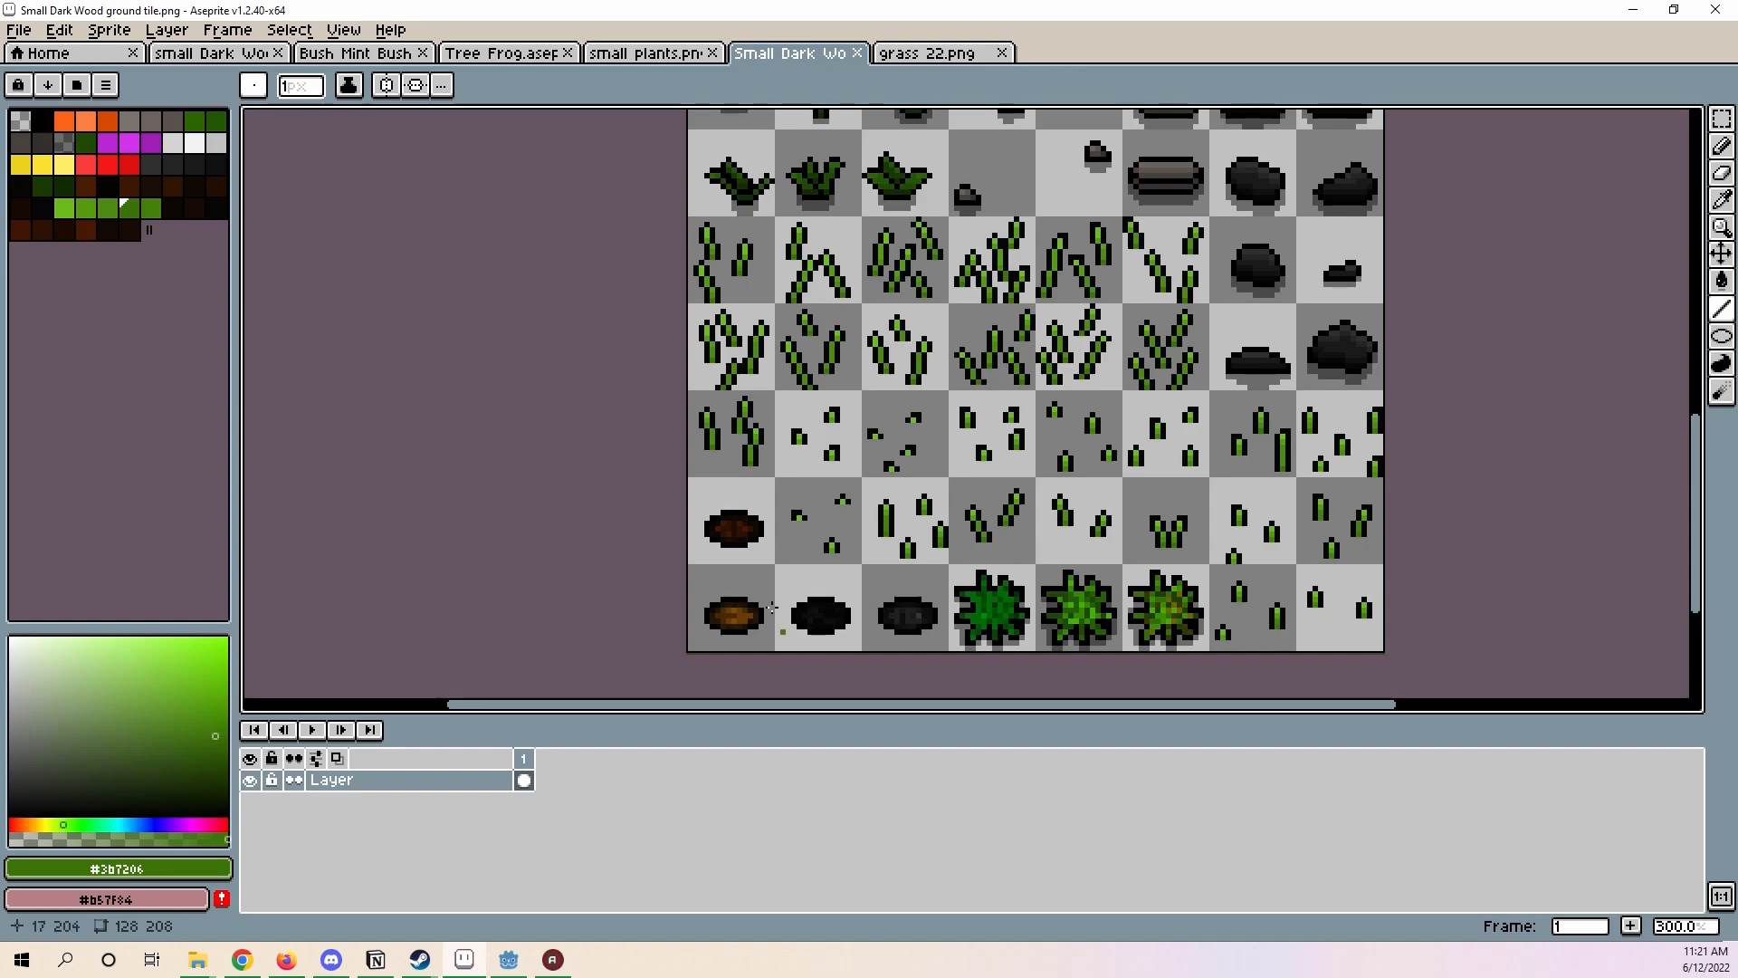
middle_drag(737, 485, 1059, 478)
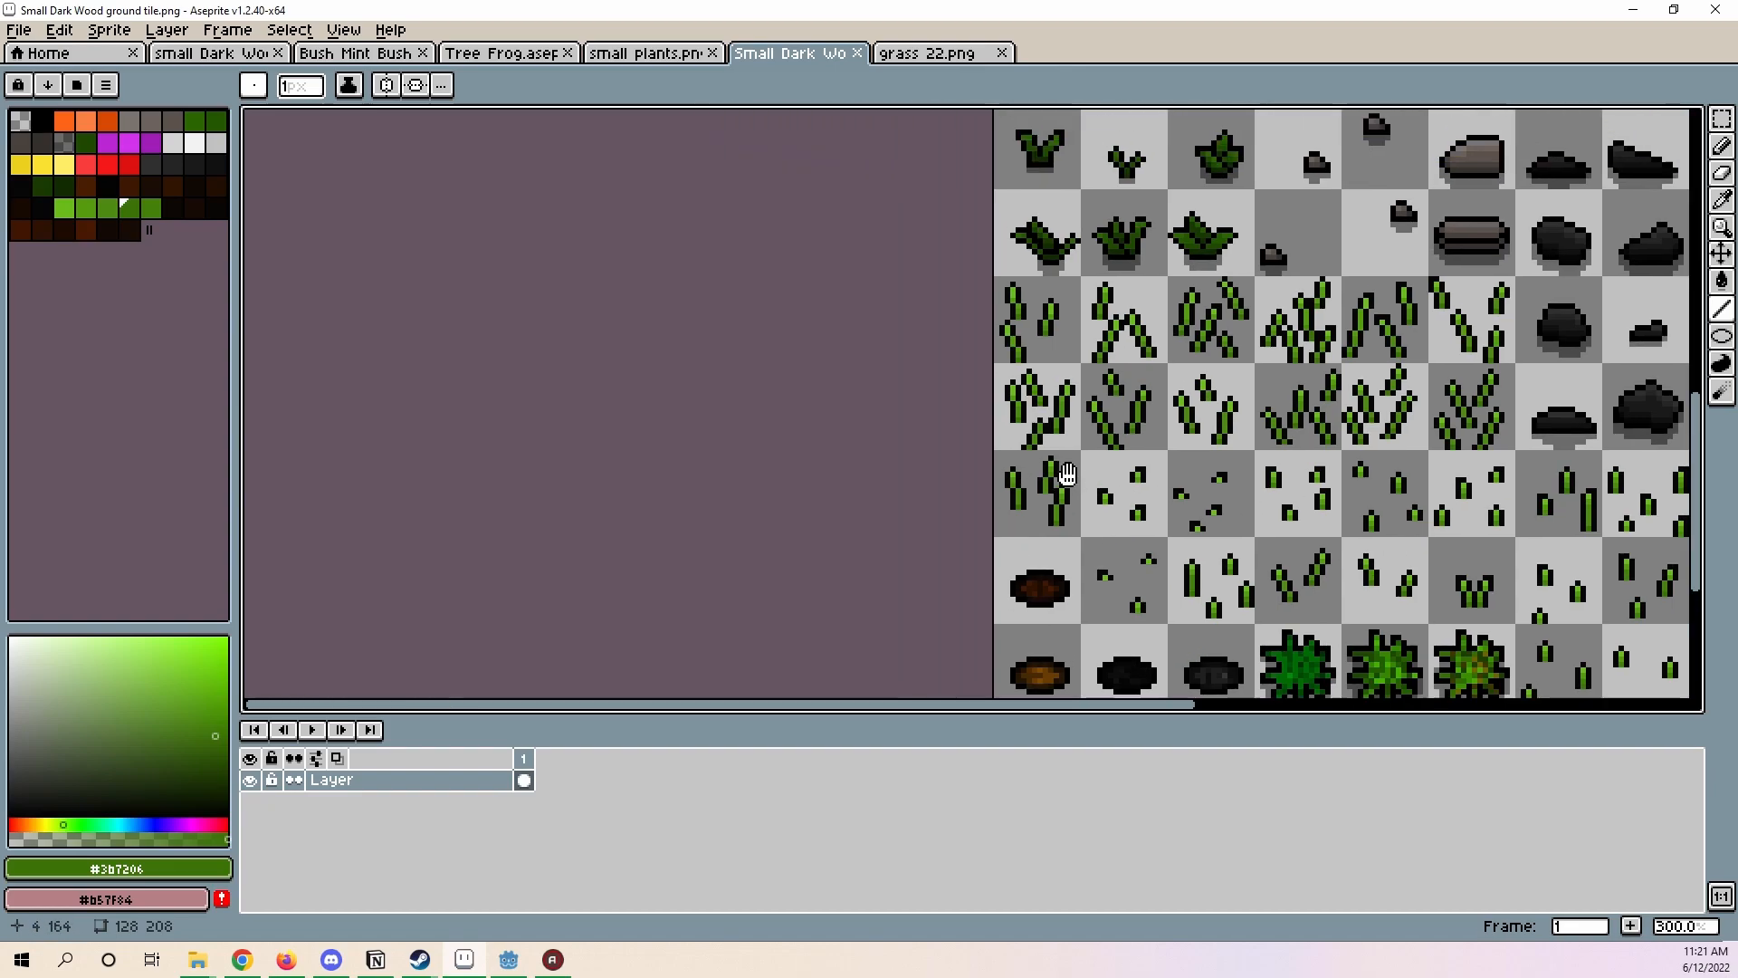
middle_drag(1209, 270, 1185, 496)
middle_drag(1184, 423, 1123, 127)
scroll(1037, 464, up, 4)
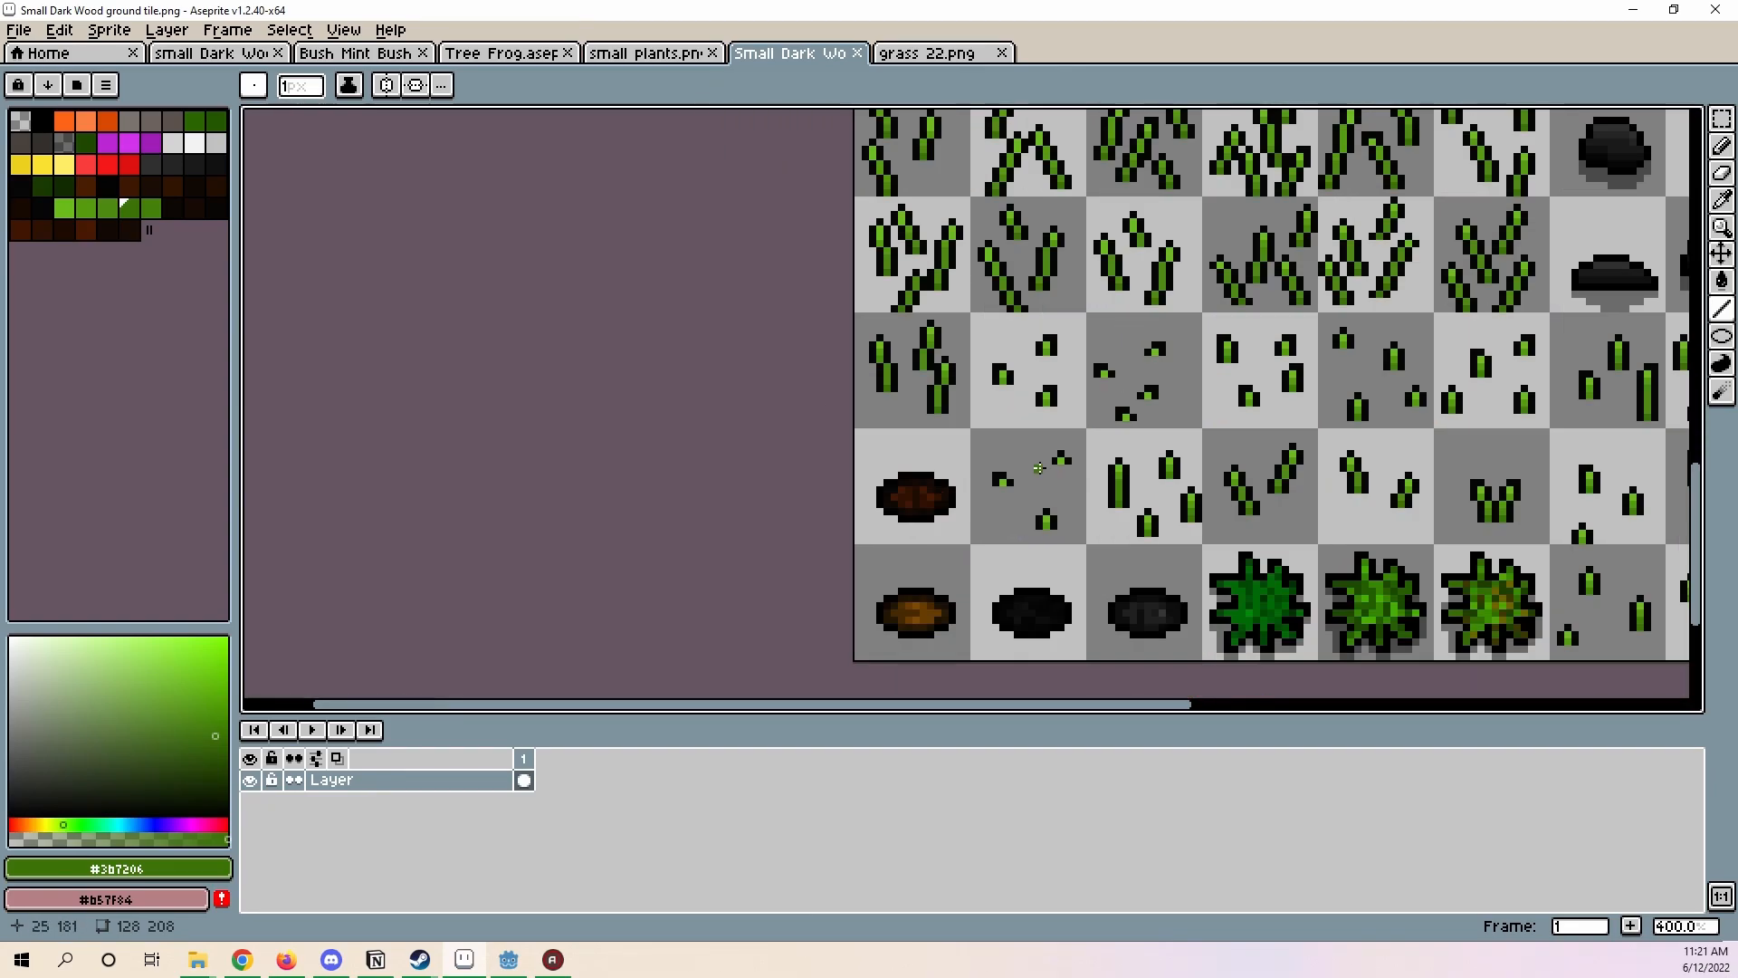
middle_drag(748, 537, 852, 520)
scroll(852, 520, down, 4)
middle_drag(1471, 309, 1211, 486)
middle_drag(1064, 332, 1013, 485)
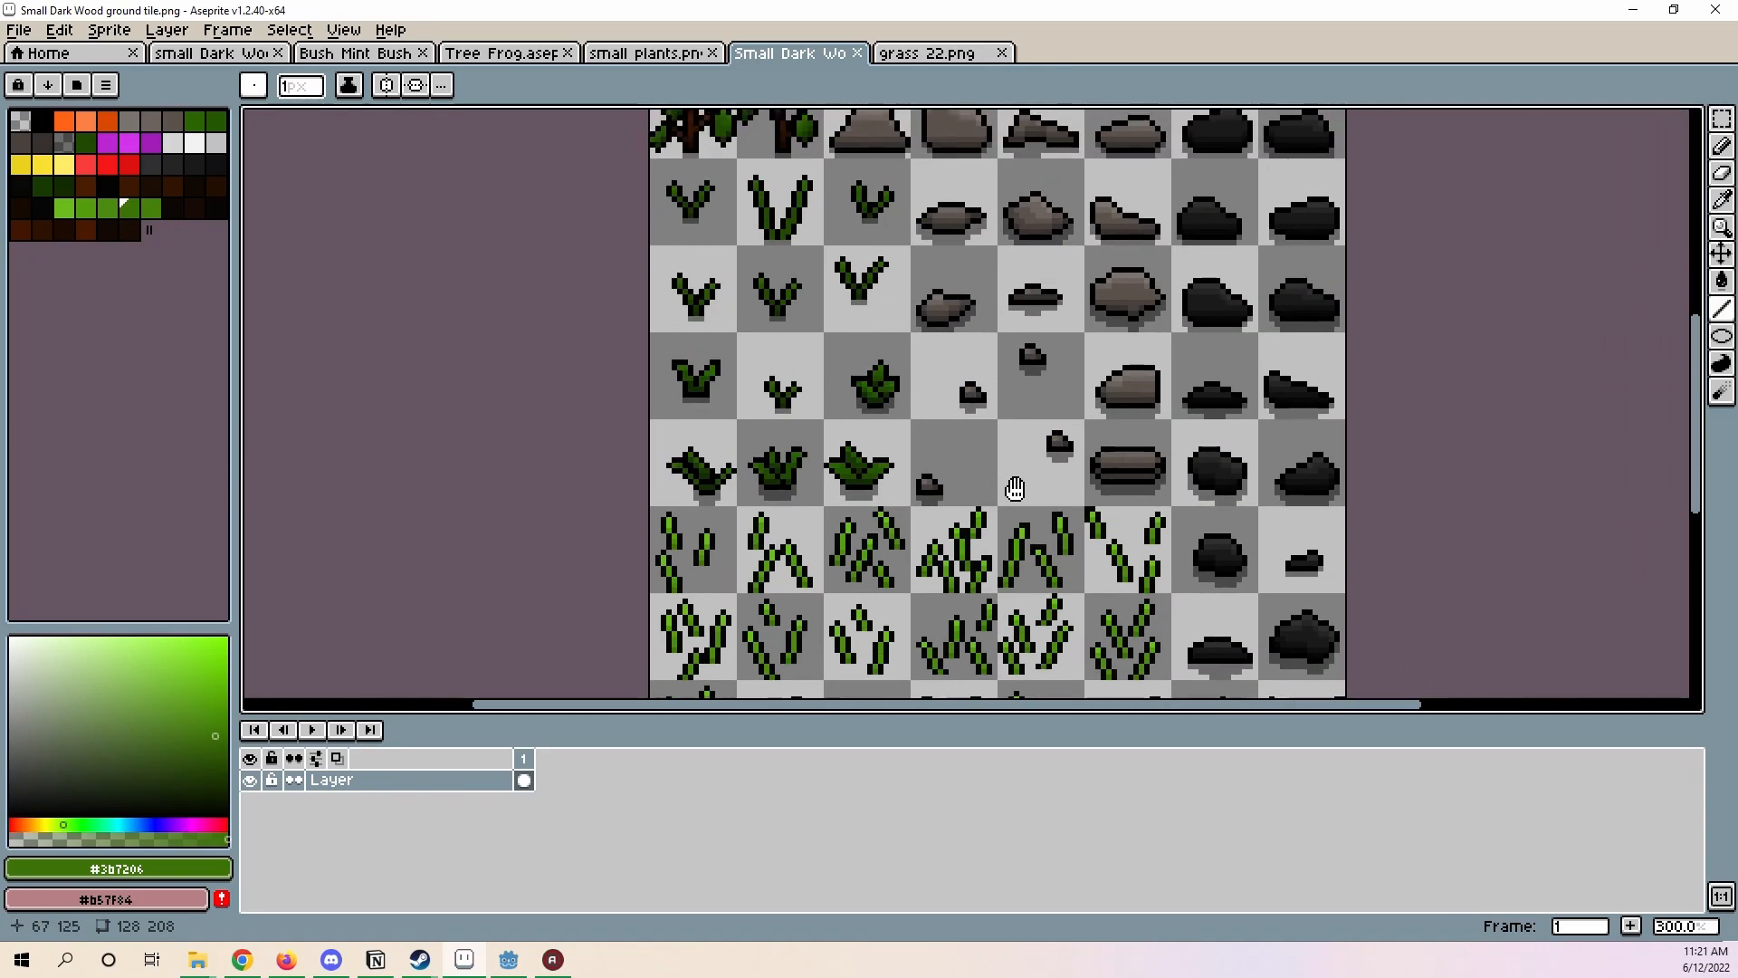
middle_drag(915, 387, 1027, 429)
click(348, 33)
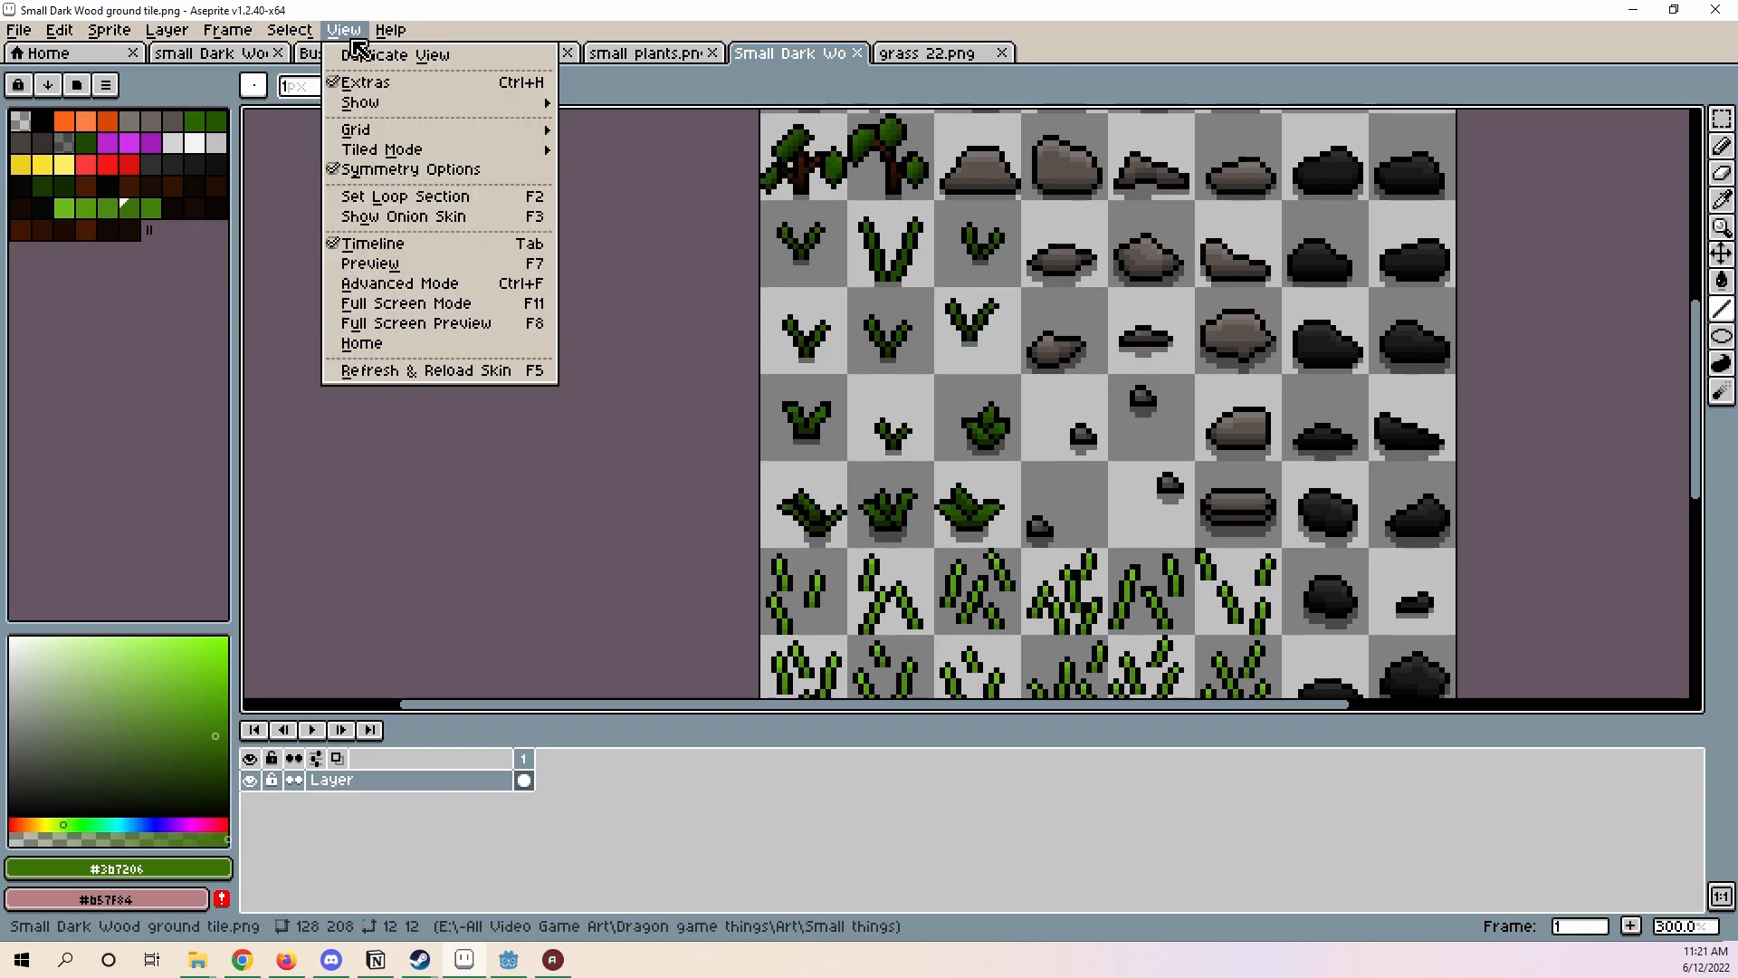
click(352, 38)
middle_drag(1051, 282, 1130, 342)
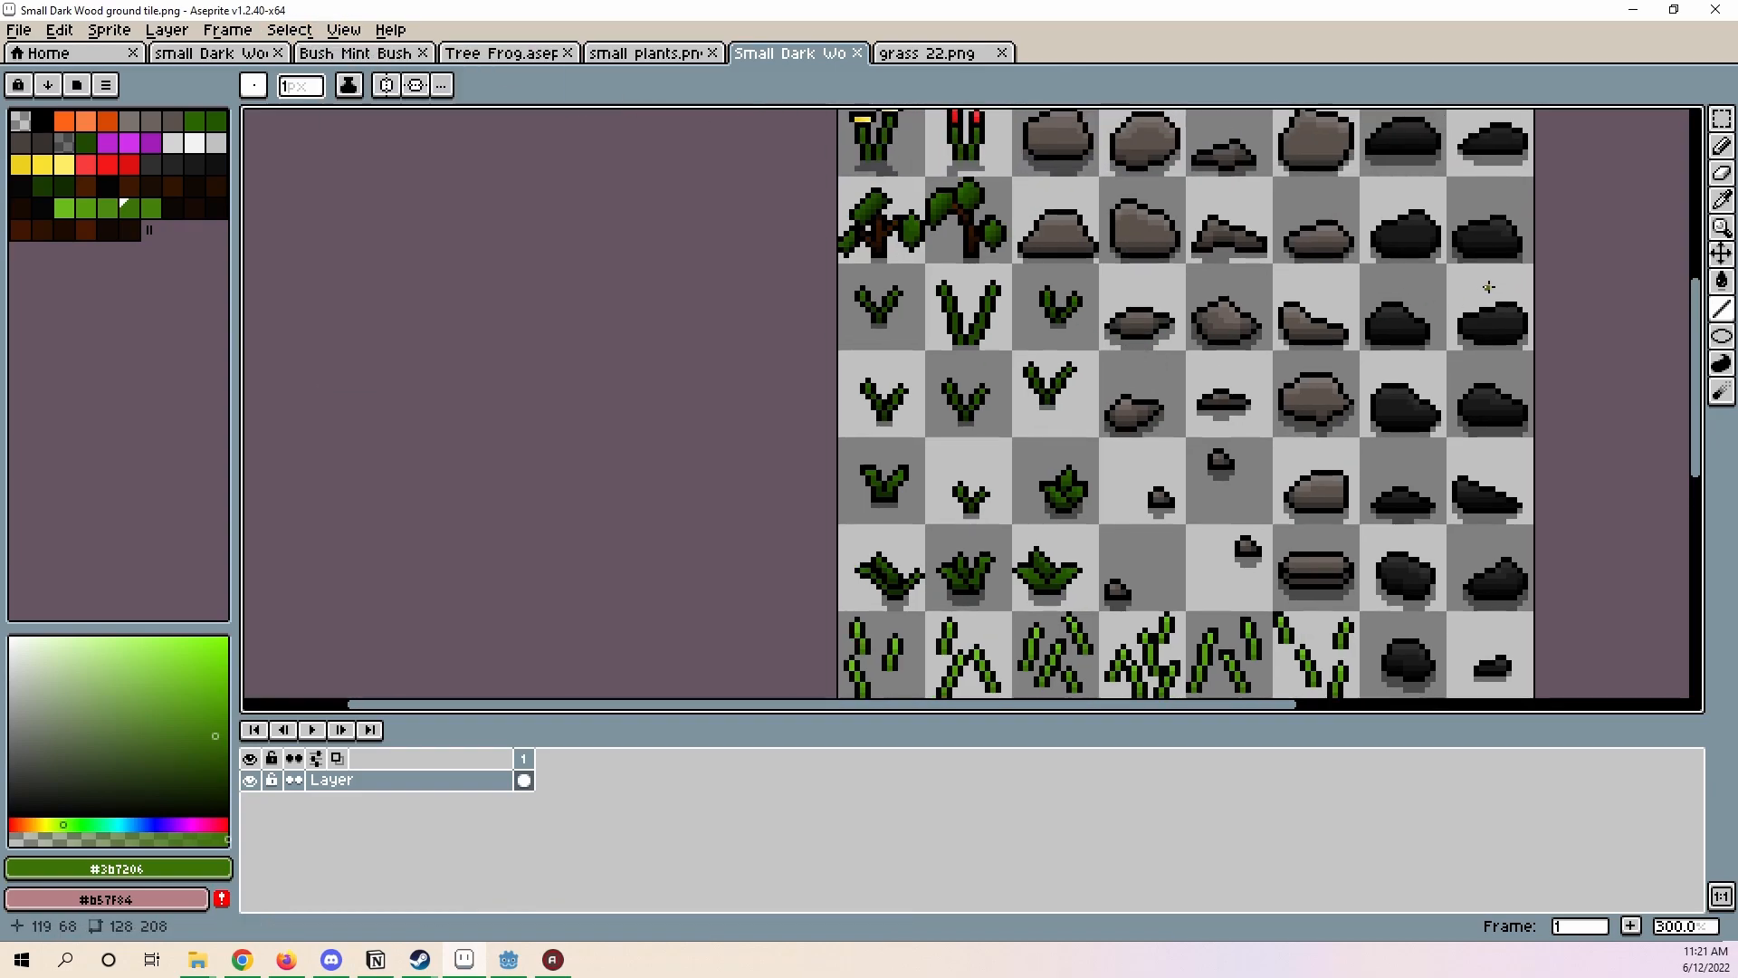
middle_drag(1458, 286, 1400, 476)
middle_drag(1102, 276, 1315, 487)
scroll(986, 358, down, 3)
scroll(994, 394, up, 3)
scroll(1045, 342, up, 1)
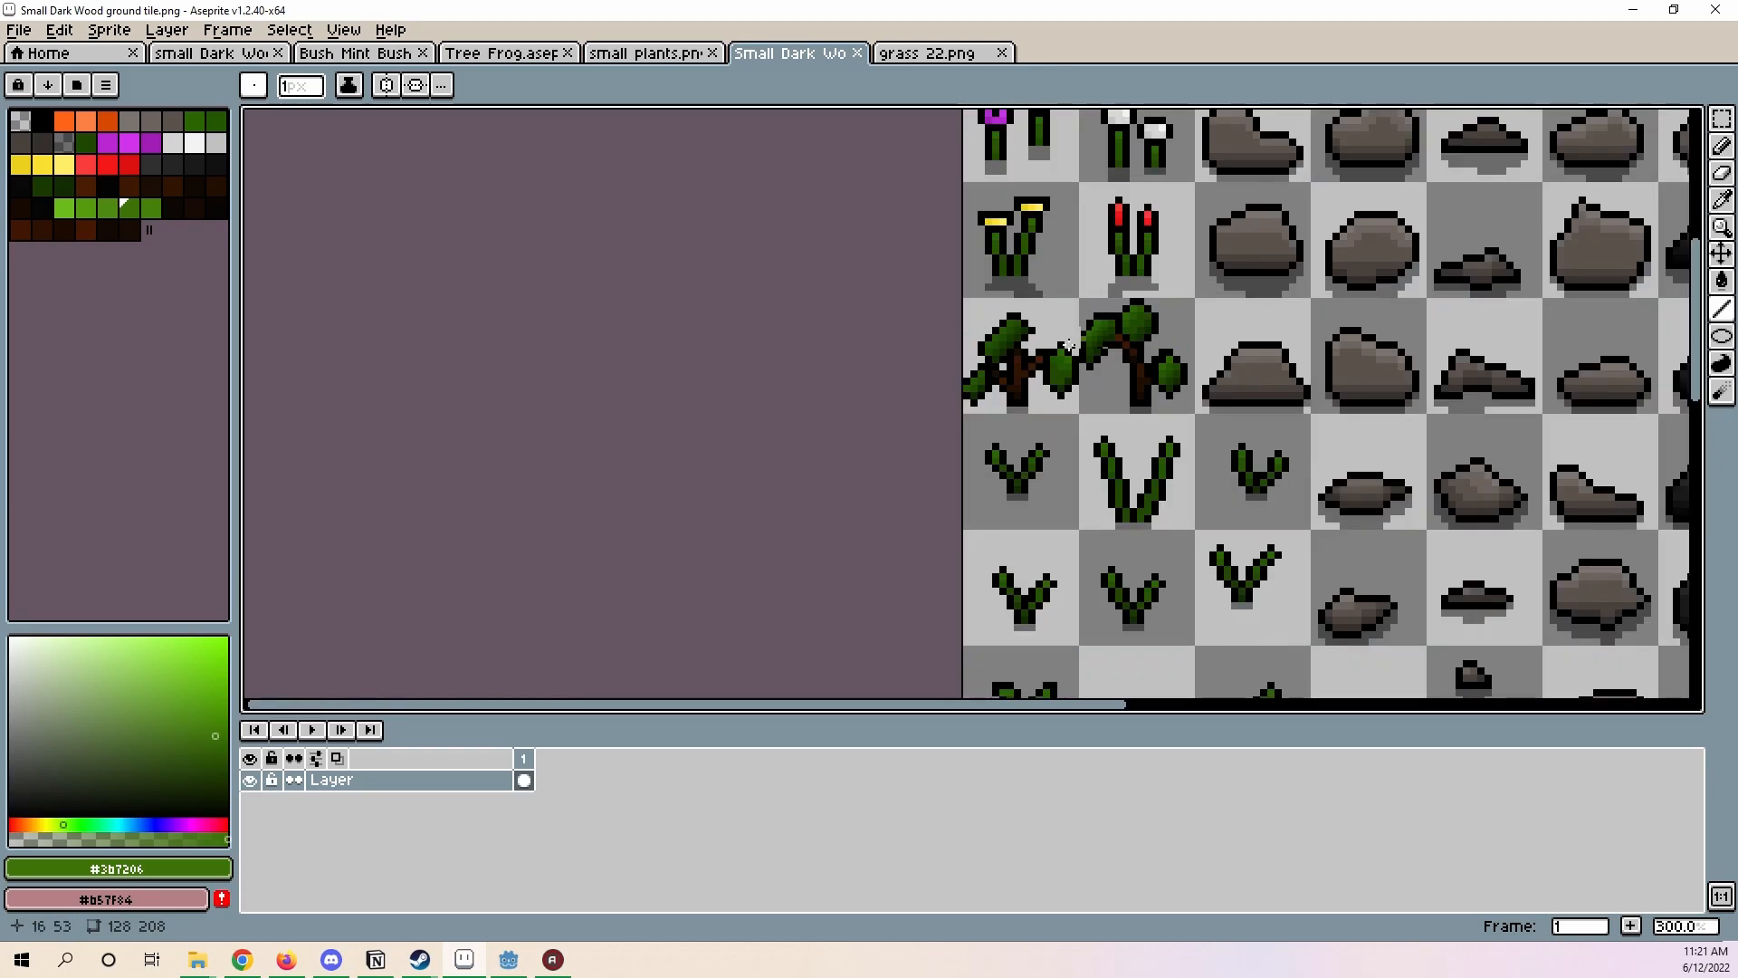
scroll(1155, 383, down, 4)
scroll(1197, 403, up, 3)
middle_drag(1187, 501, 1102, 444)
scroll(1276, 419, down, 1)
scroll(1239, 426, up, 1)
scroll(953, 367, down, 1)
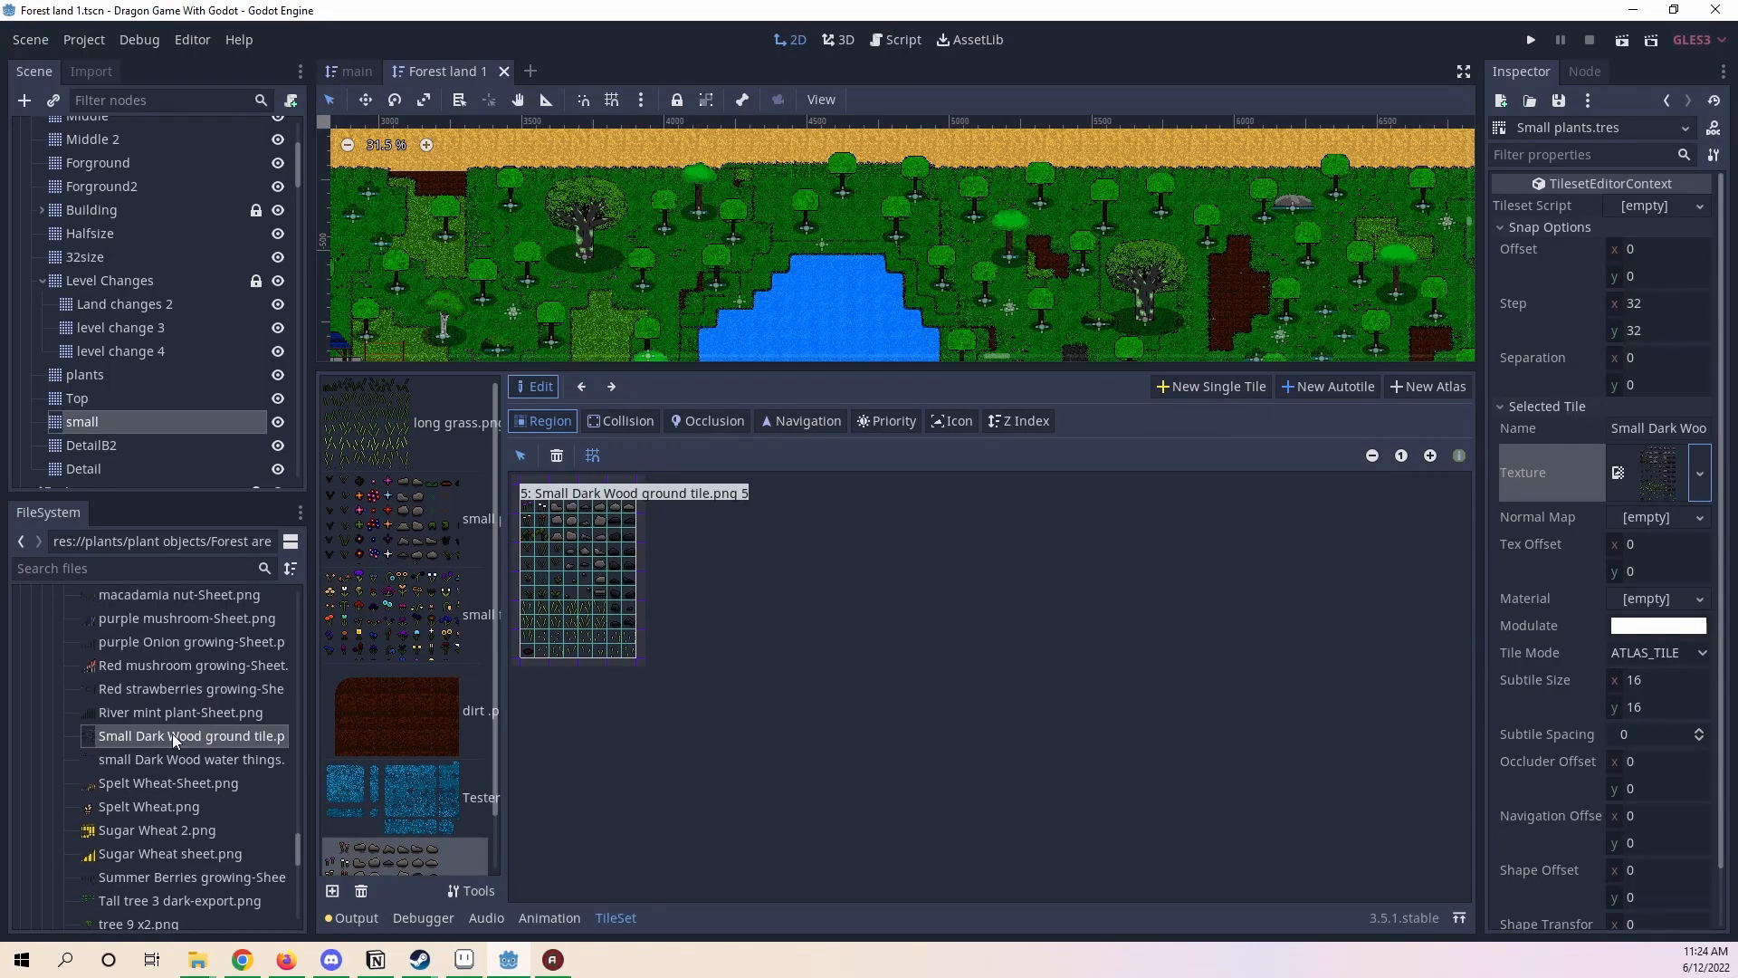
- In Godot, select the small tile map of Forest land 1 and open its Small plants tile set for editing
click(615, 918)
middle_drag(570, 430, 428, 518)
click(104, 400)
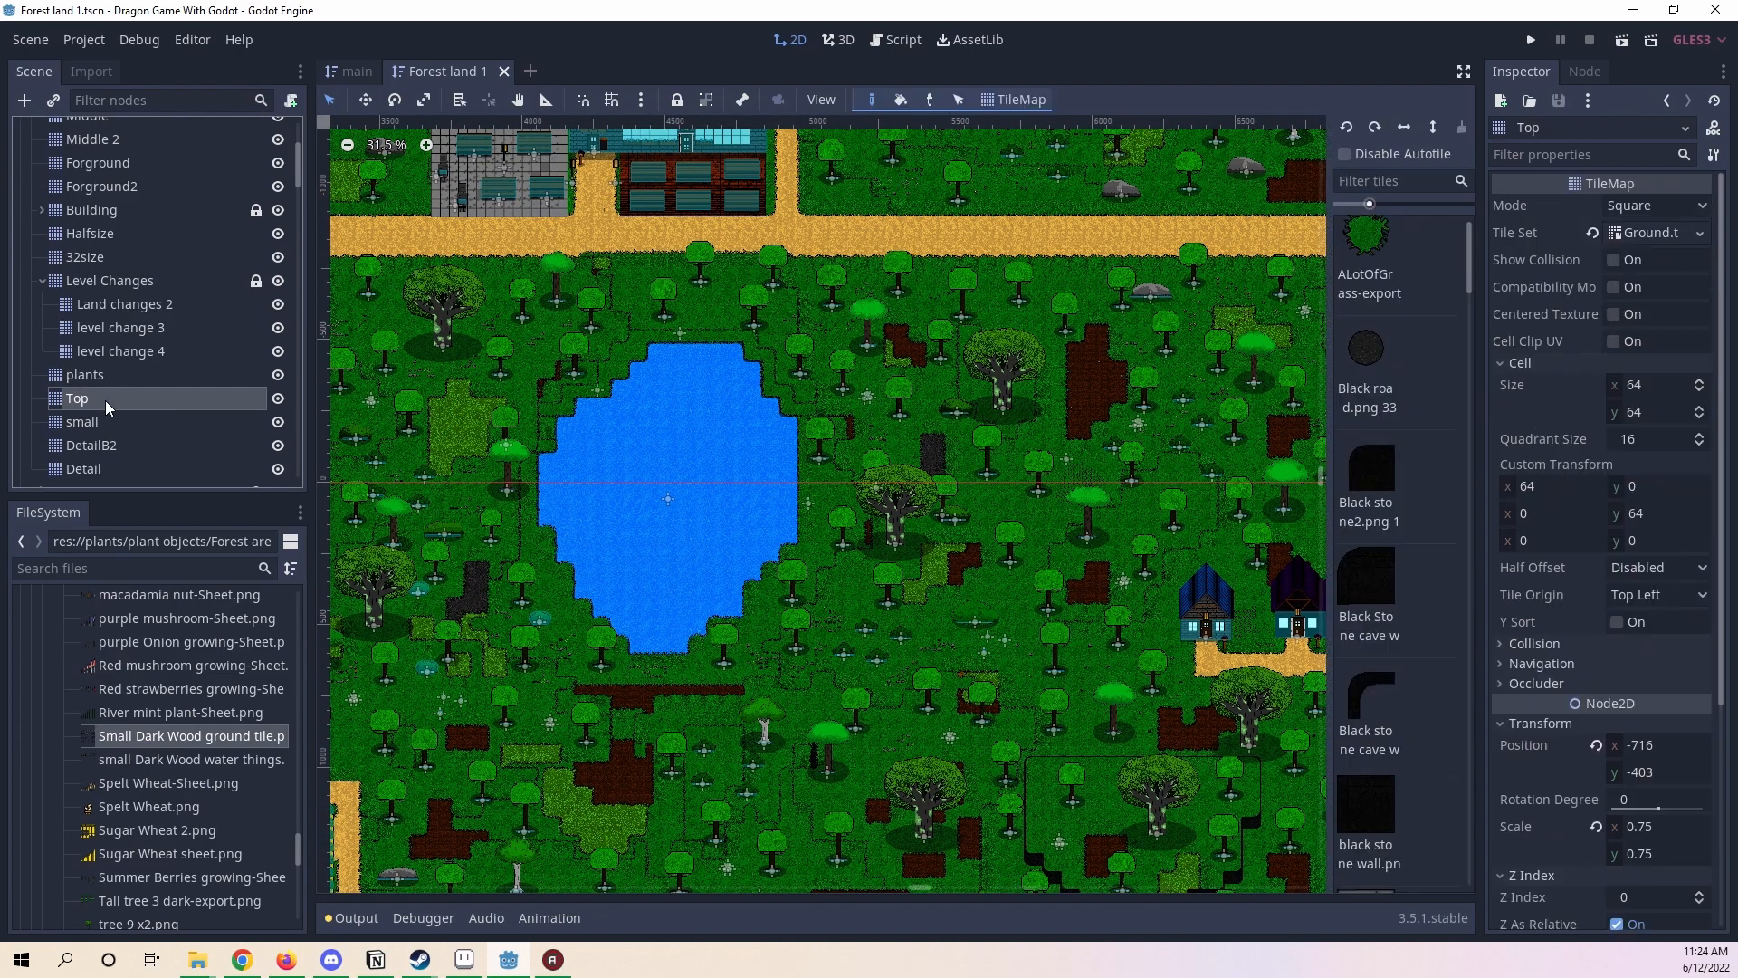
click(104, 418)
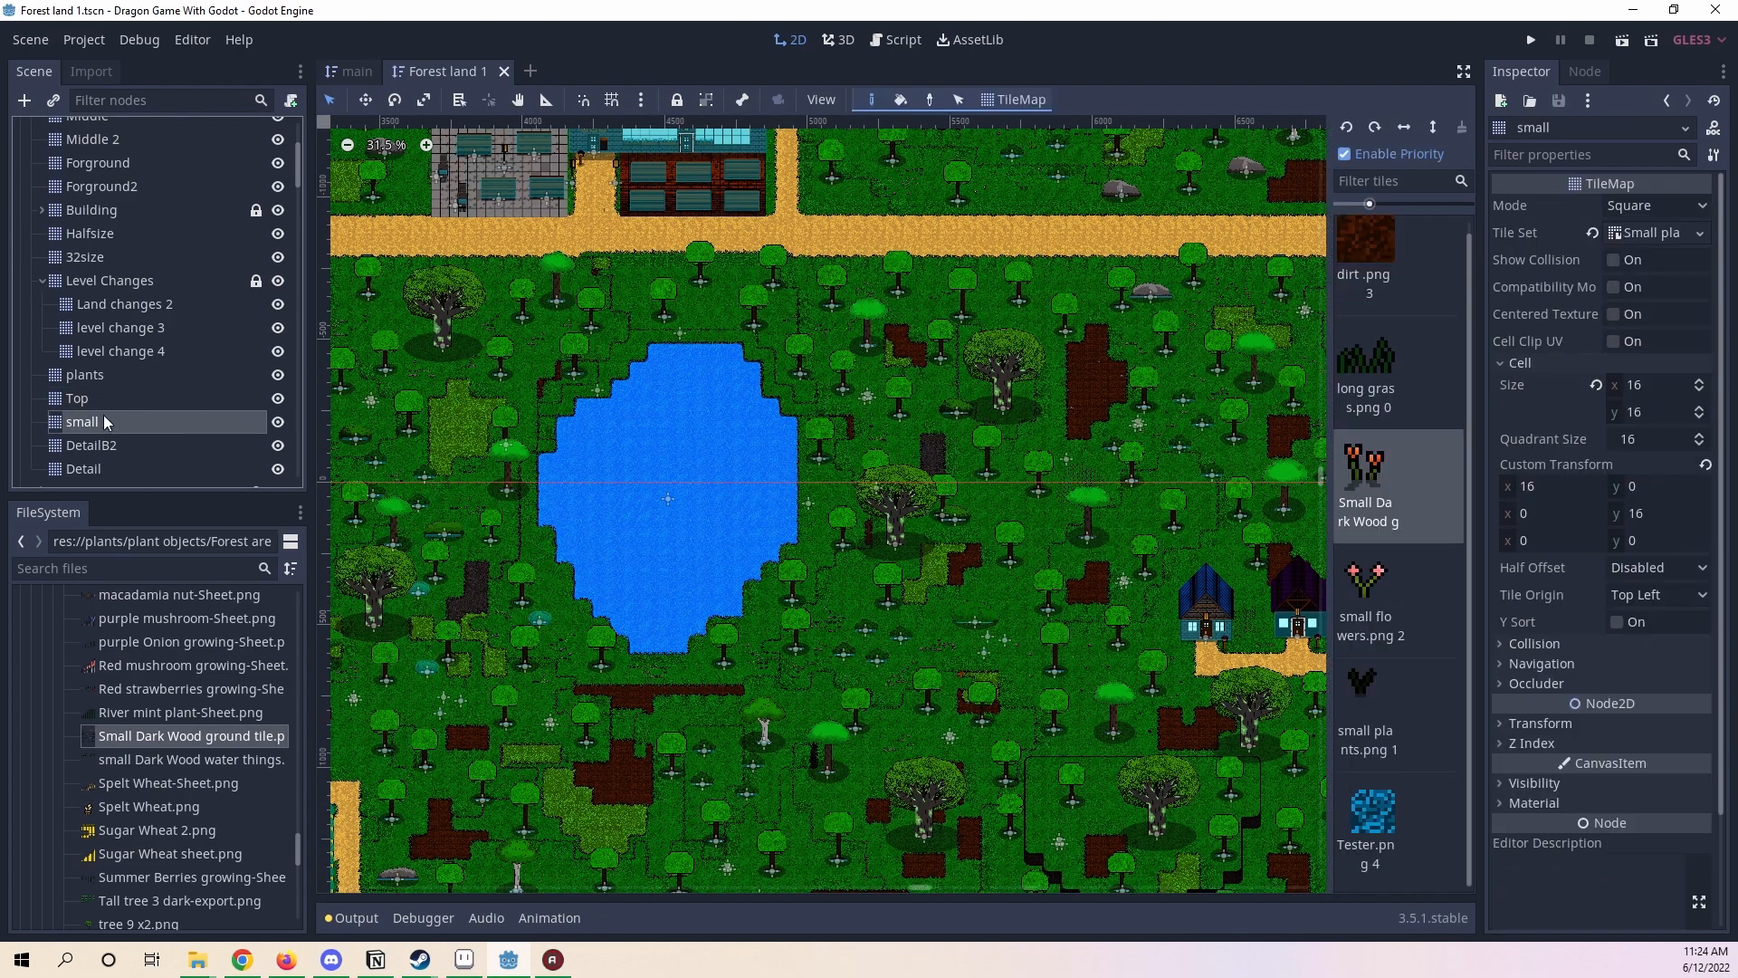
click(1649, 232)
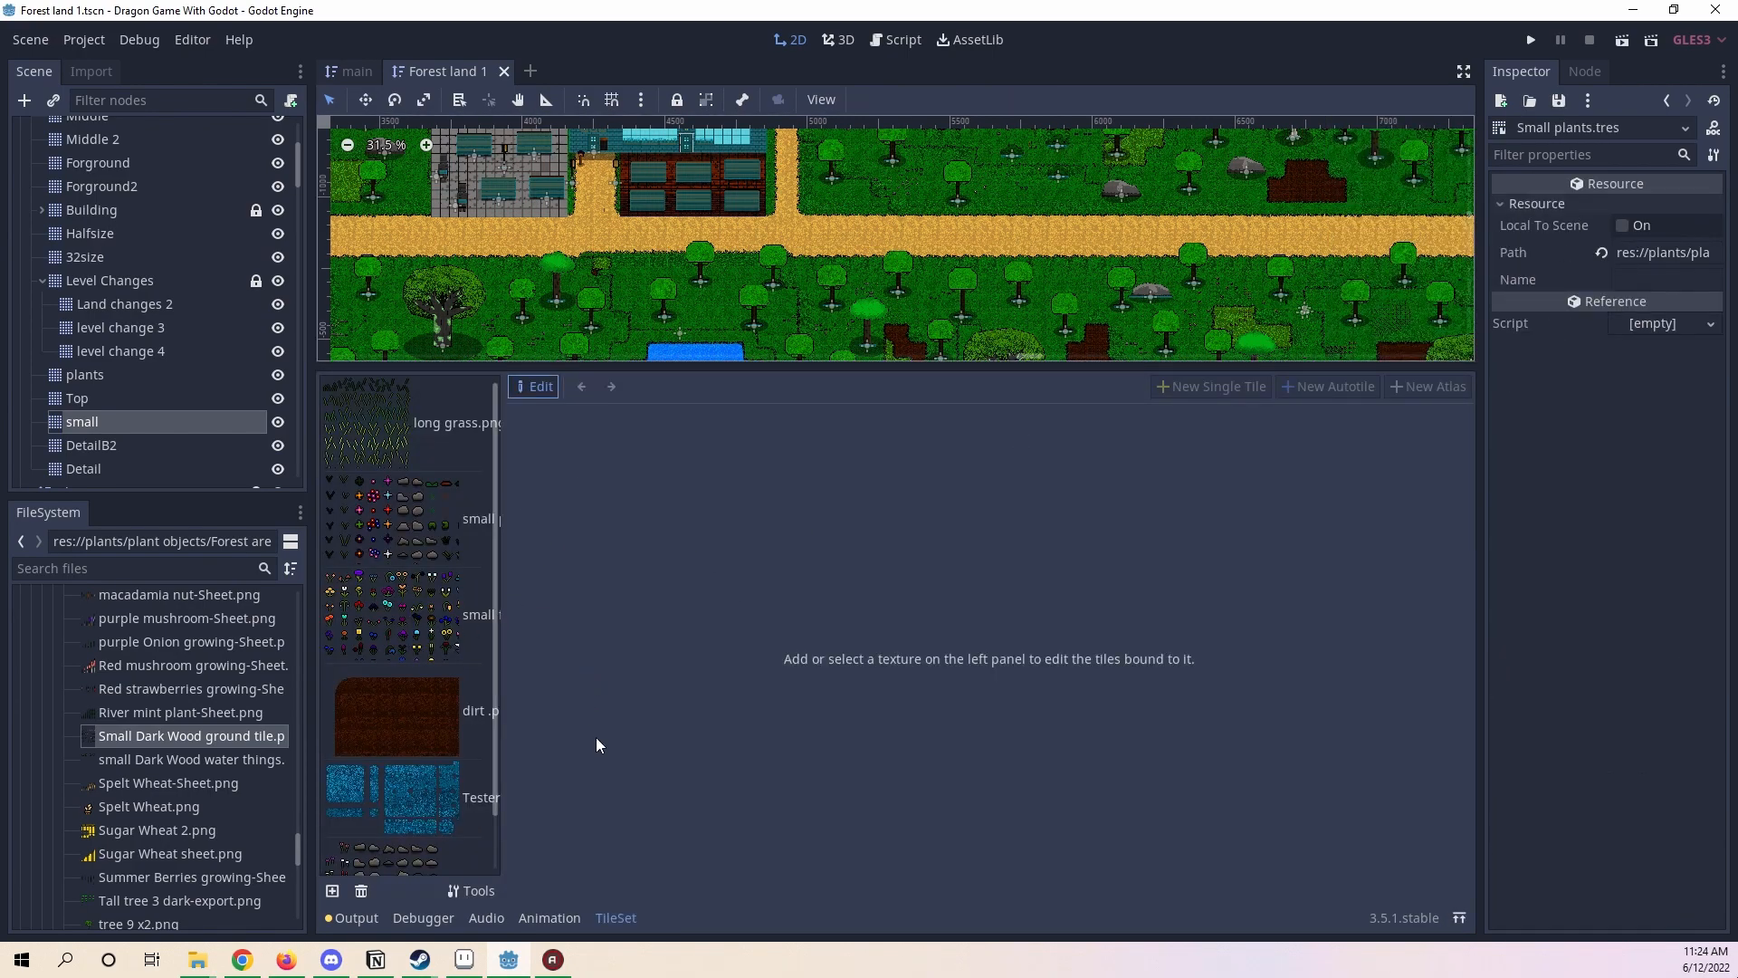
scroll(458, 652, down, 2)
scroll(458, 652, up, 2)
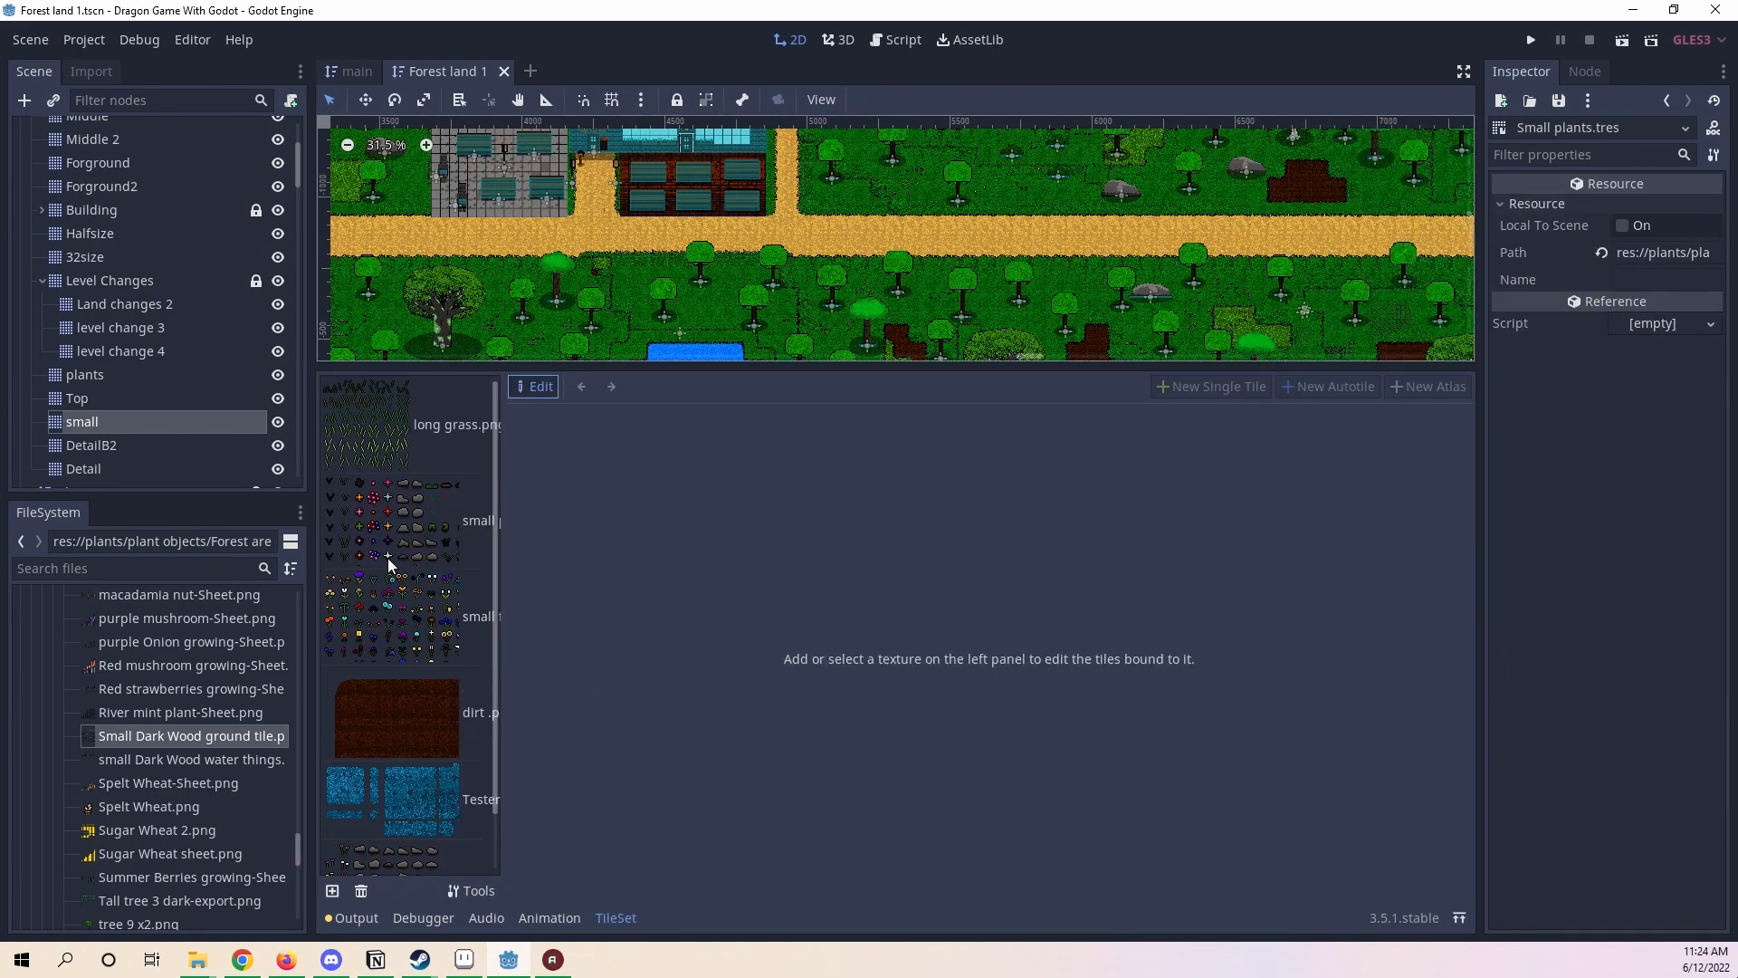
- Import the updated Small Dark Wood ground tile.png from the Small things folder into the project's Forest area plants Art folder
drag(115, 735, 181, 738)
scroll(143, 717, up, 15)
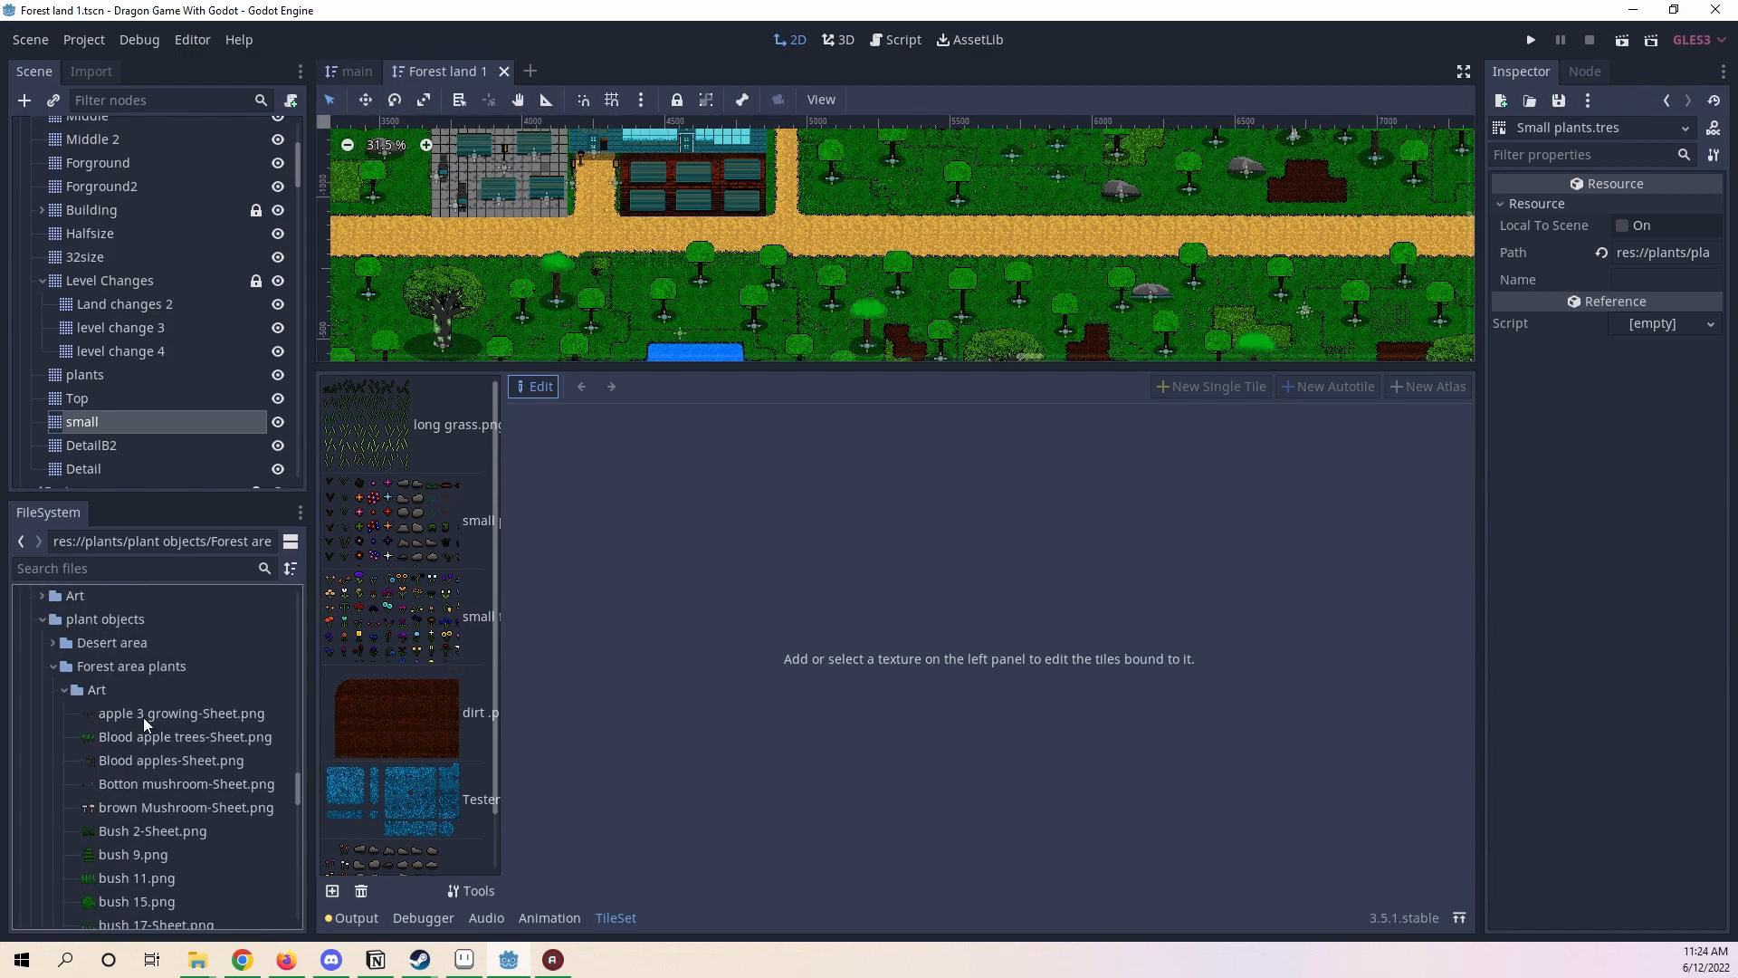
scroll(143, 717, down, 5)
click(134, 730)
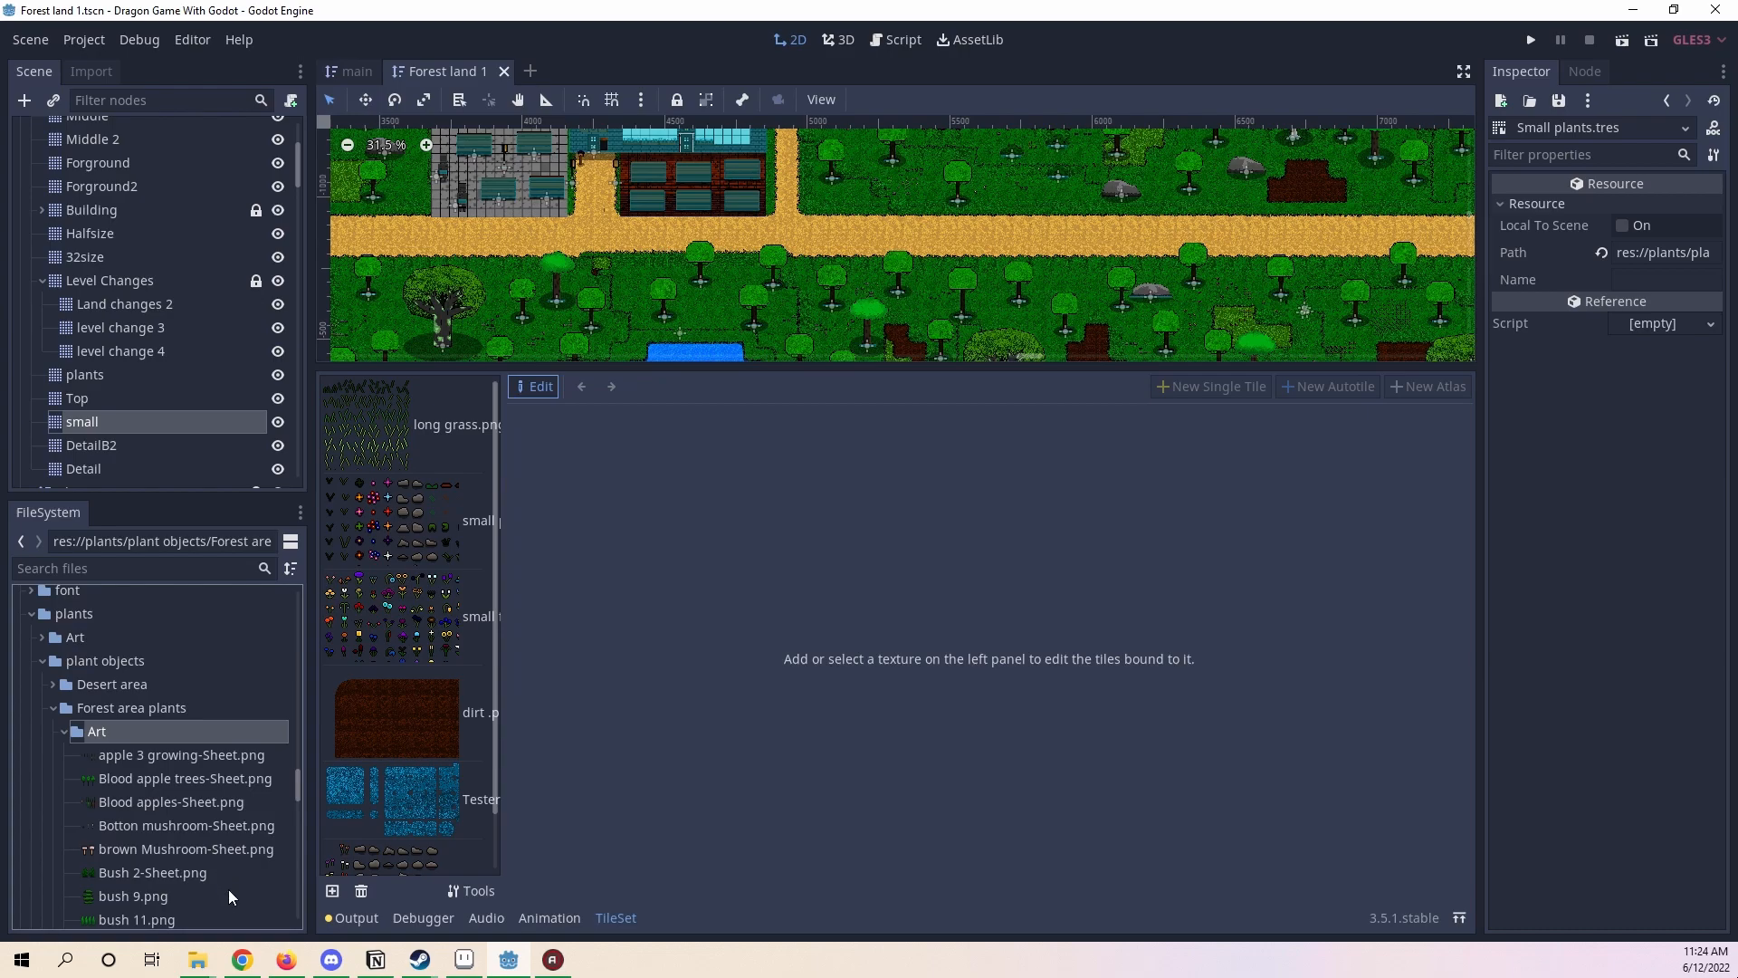
click(553, 960)
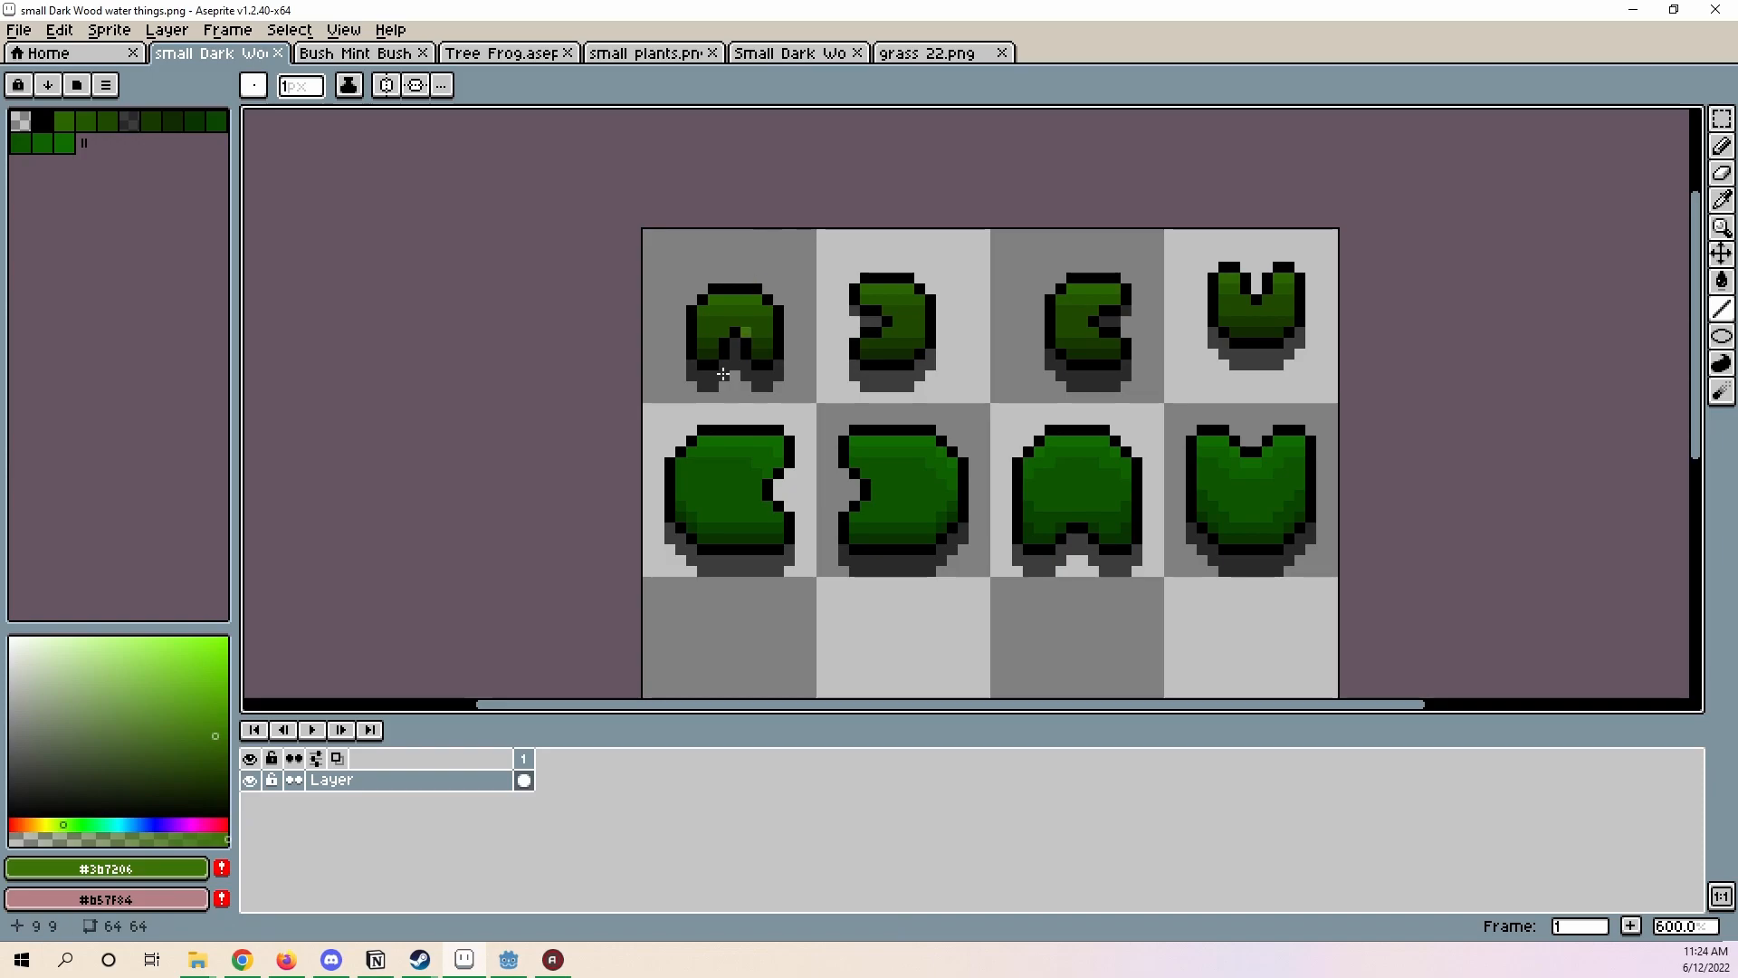
click(470, 972)
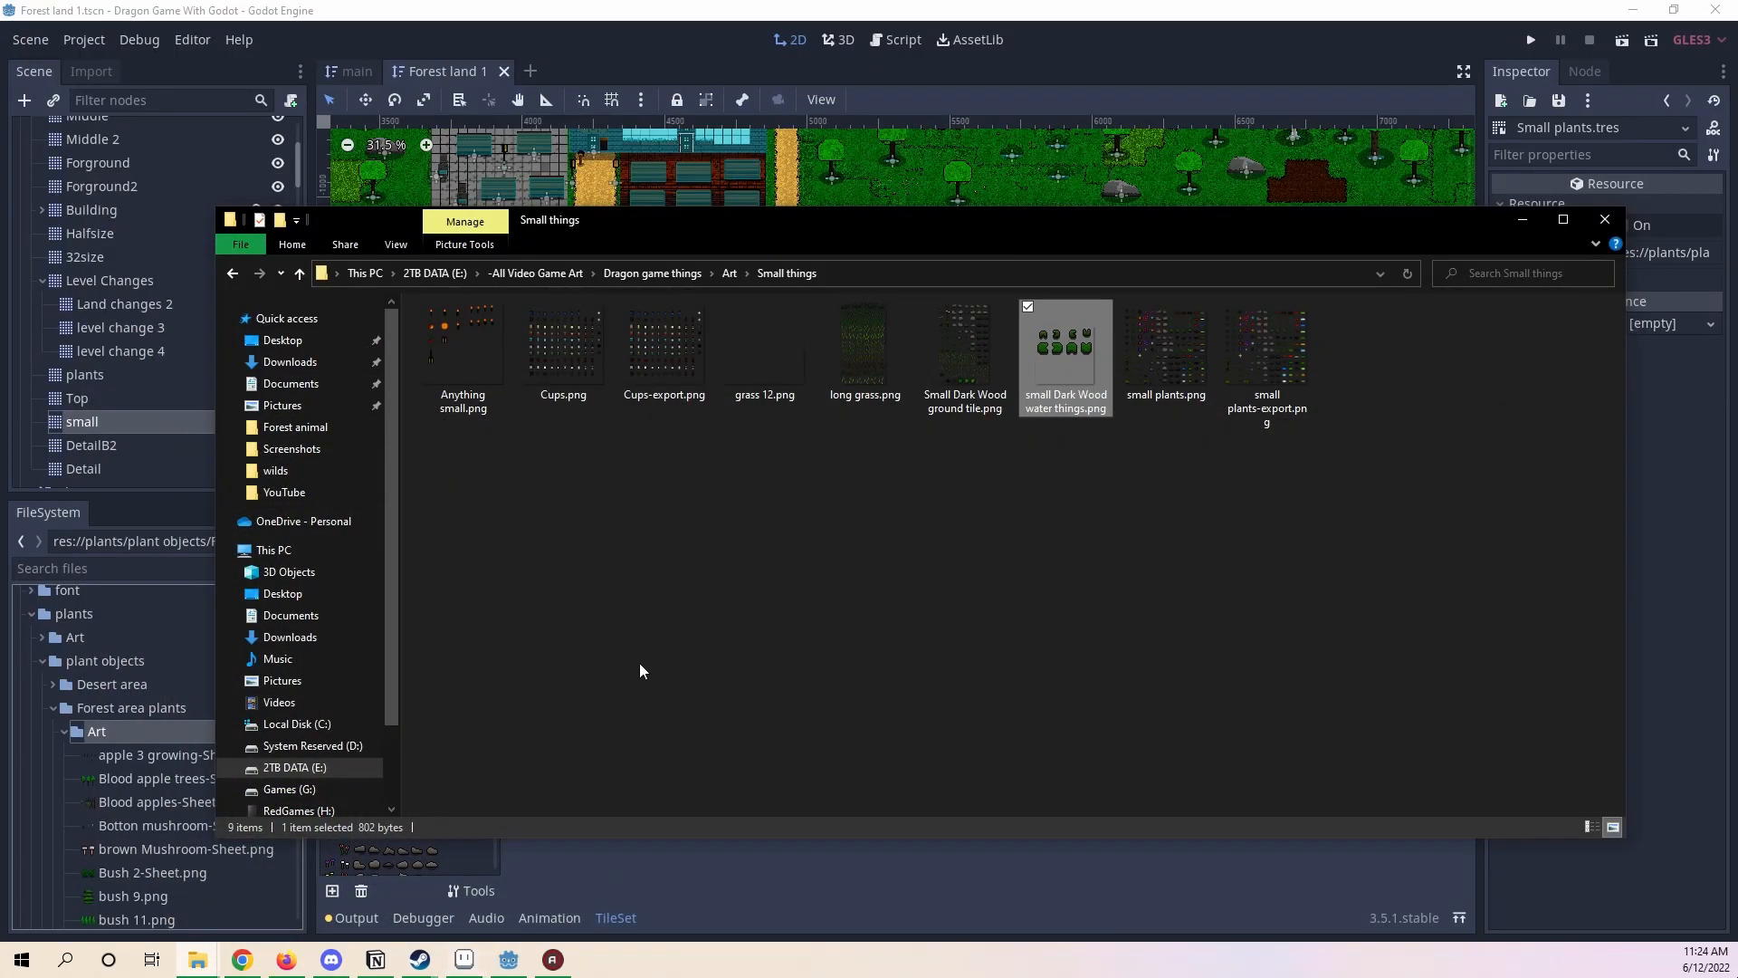
drag(991, 362, 113, 733)
- Try to redraw the Small Dark Wood ground tile atlas region over the enlarged sheet
click(1430, 455)
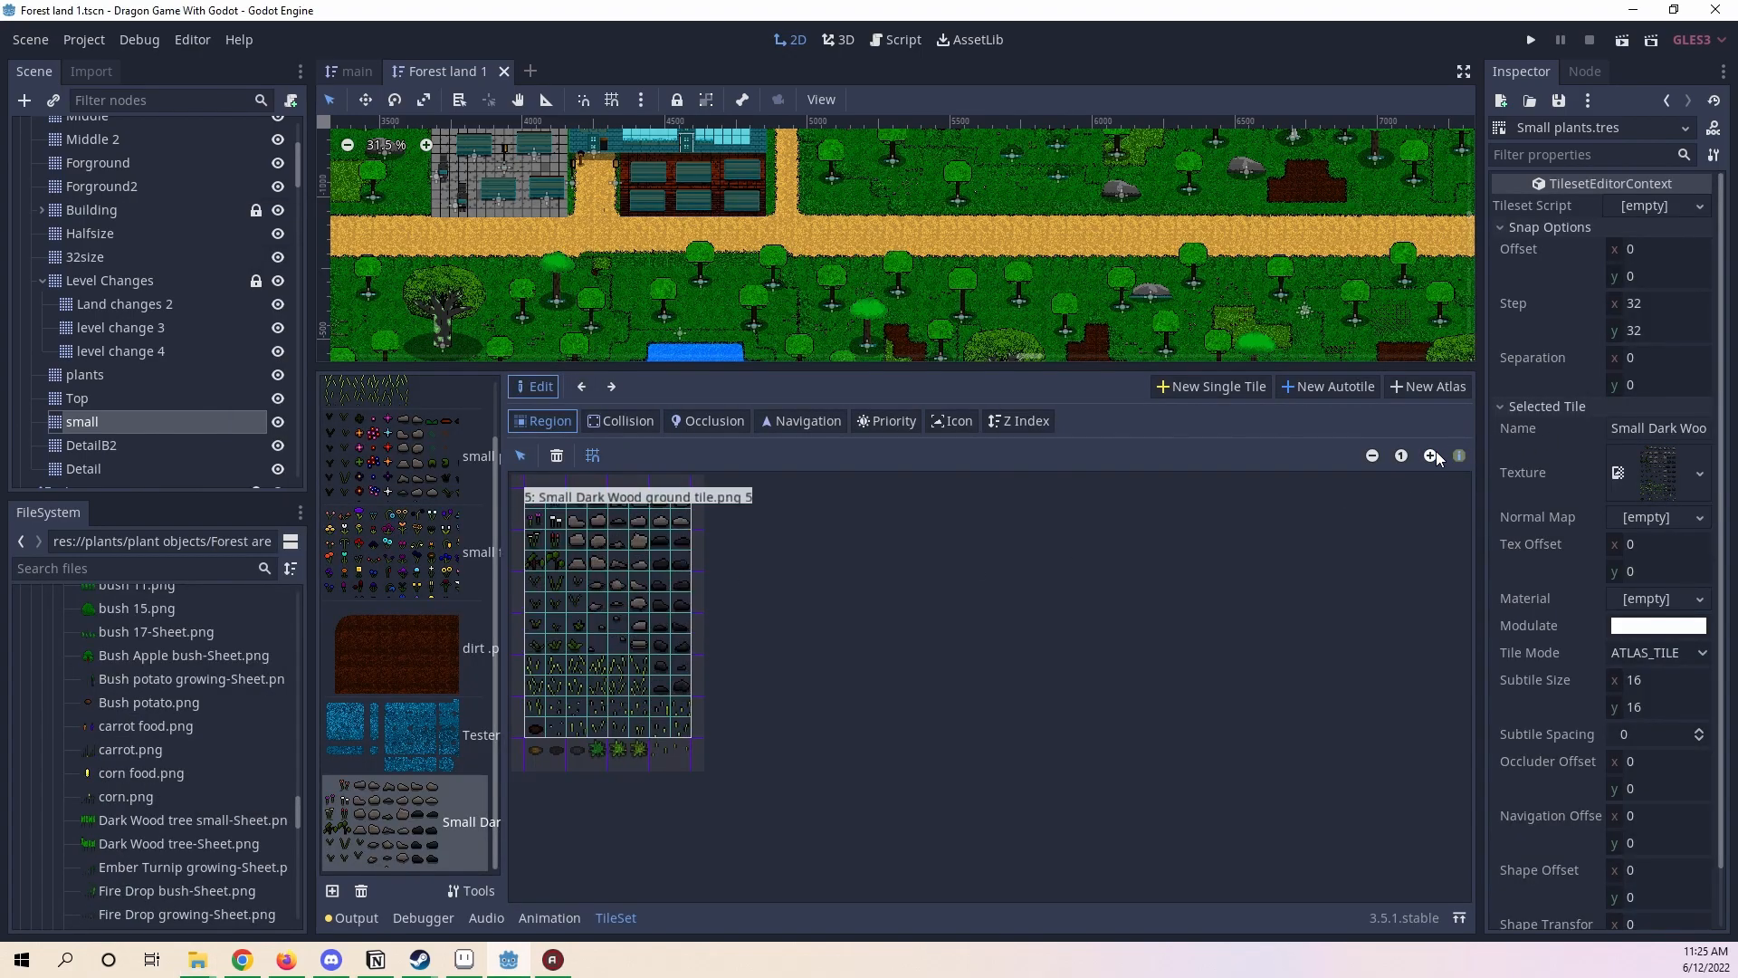
click(1431, 456)
scroll(941, 785, down, 2)
scroll(729, 774, up, 2)
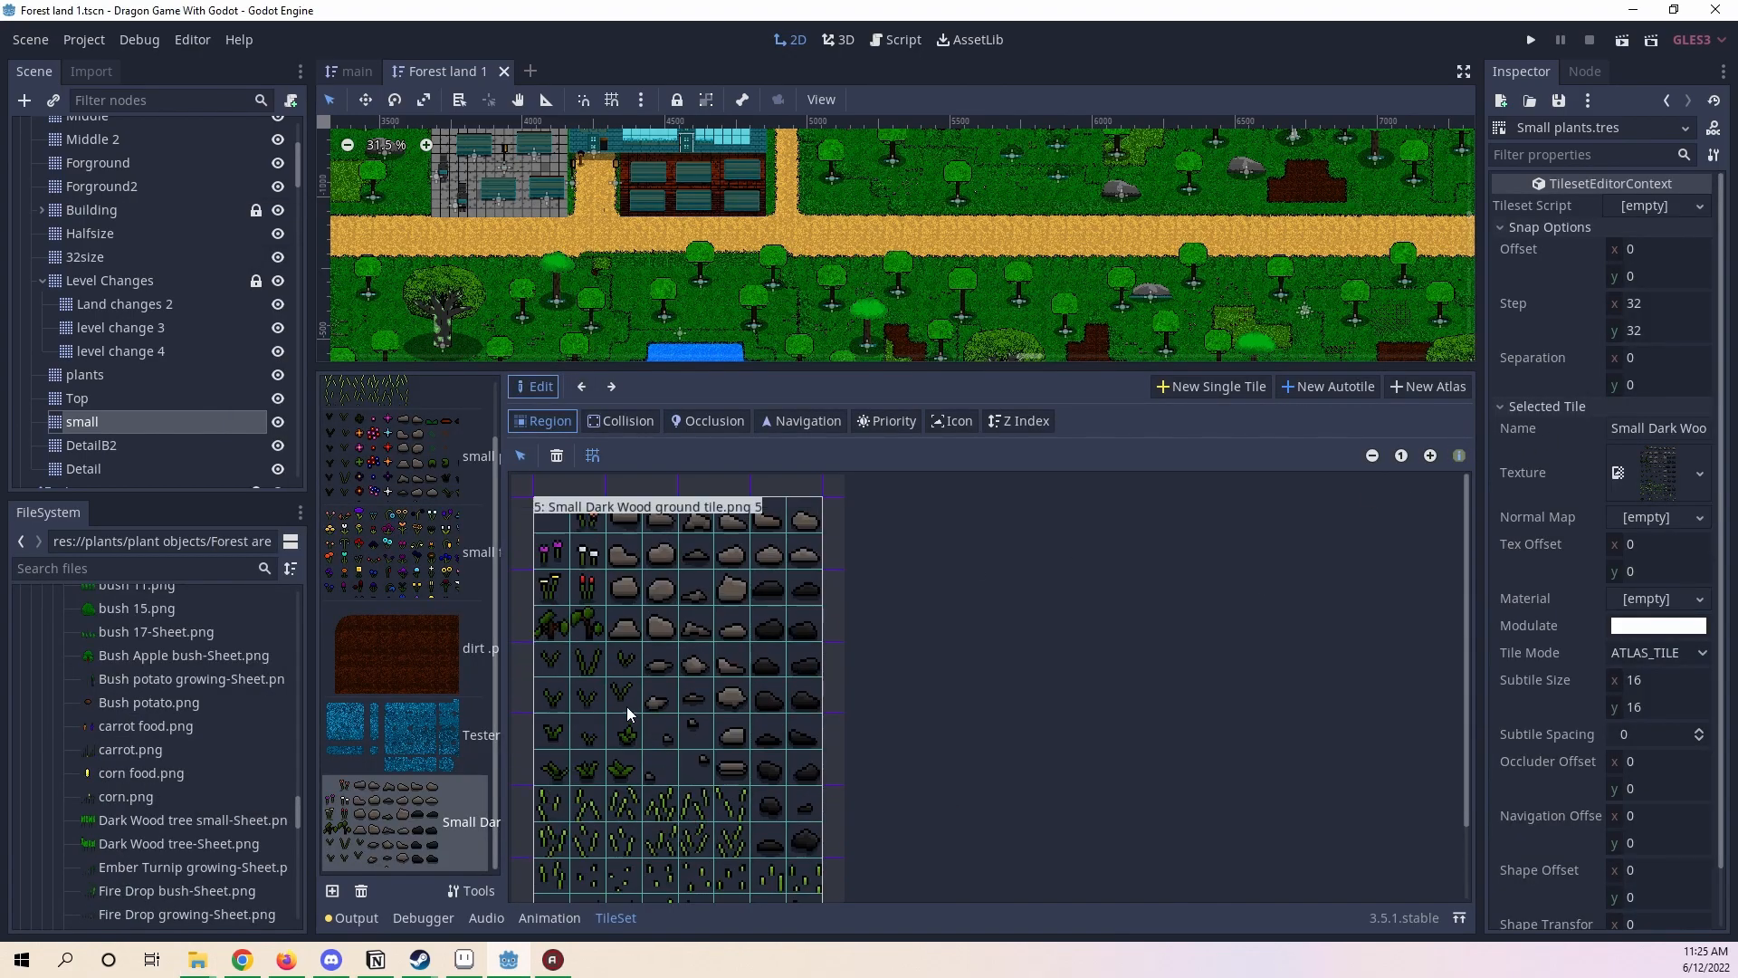
click(558, 530)
drag(589, 554, 770, 865)
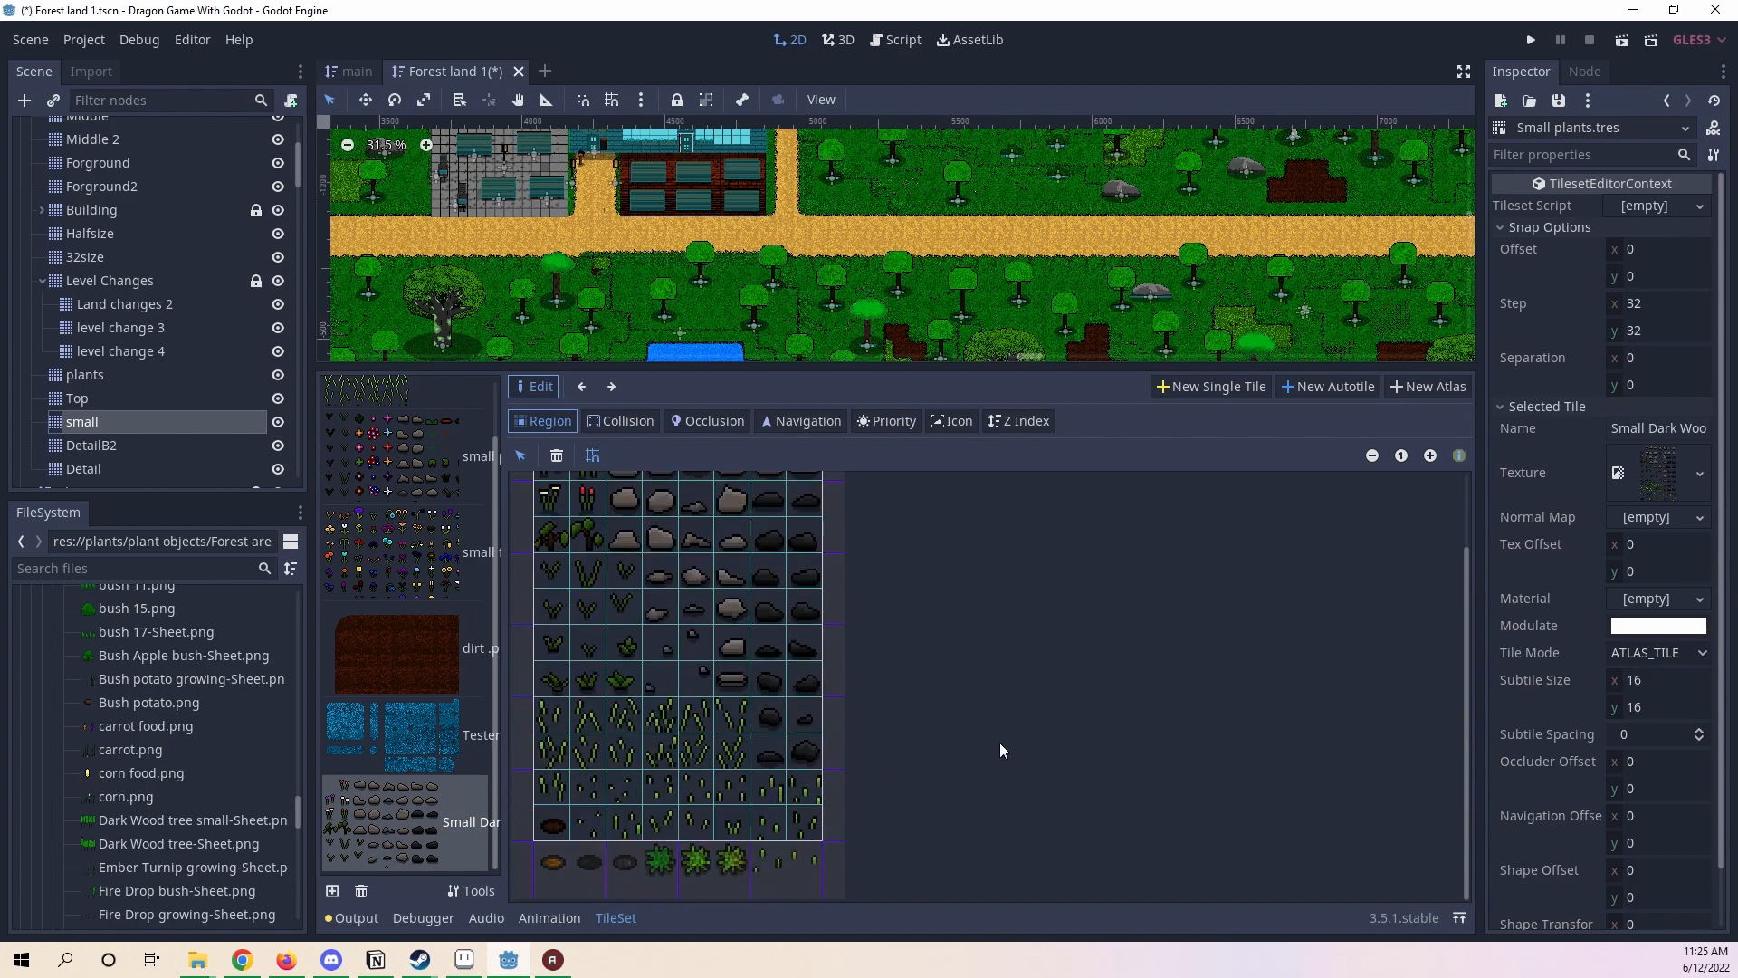
- Set the snap step to 16 by 16 and extend the atlas region to include the sheet's new bottom row
click(1657, 305)
text(16)
click(1641, 333)
text(16)
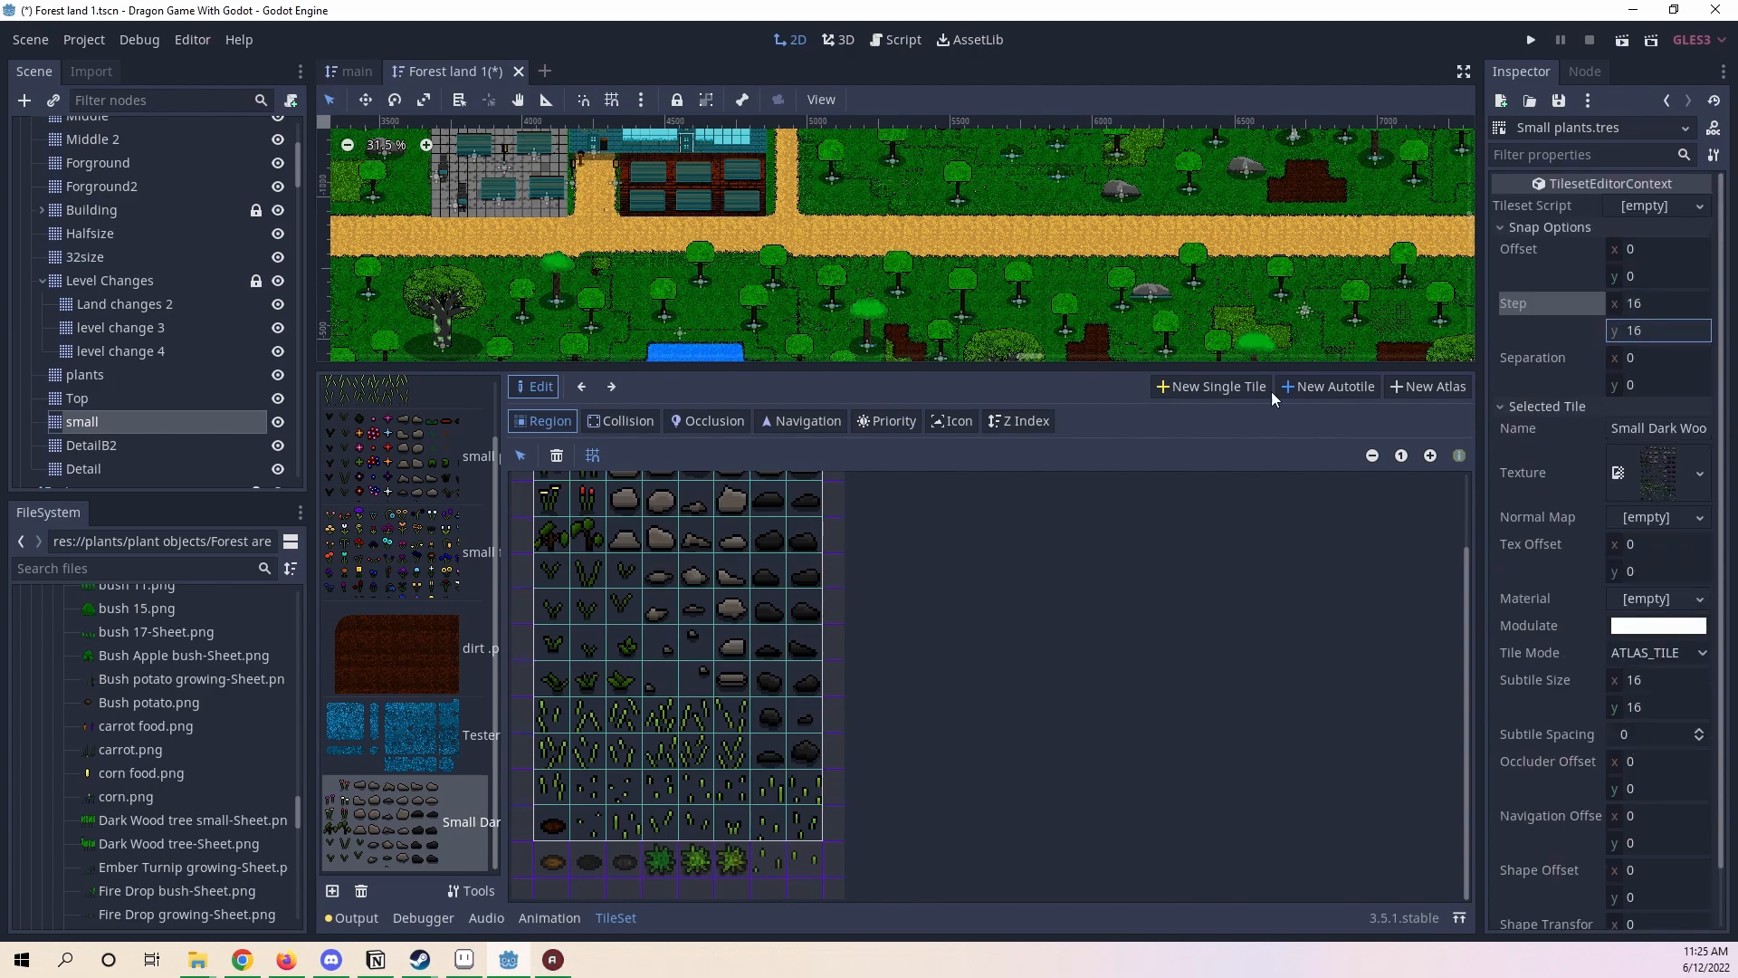
drag(811, 869, 811, 871)
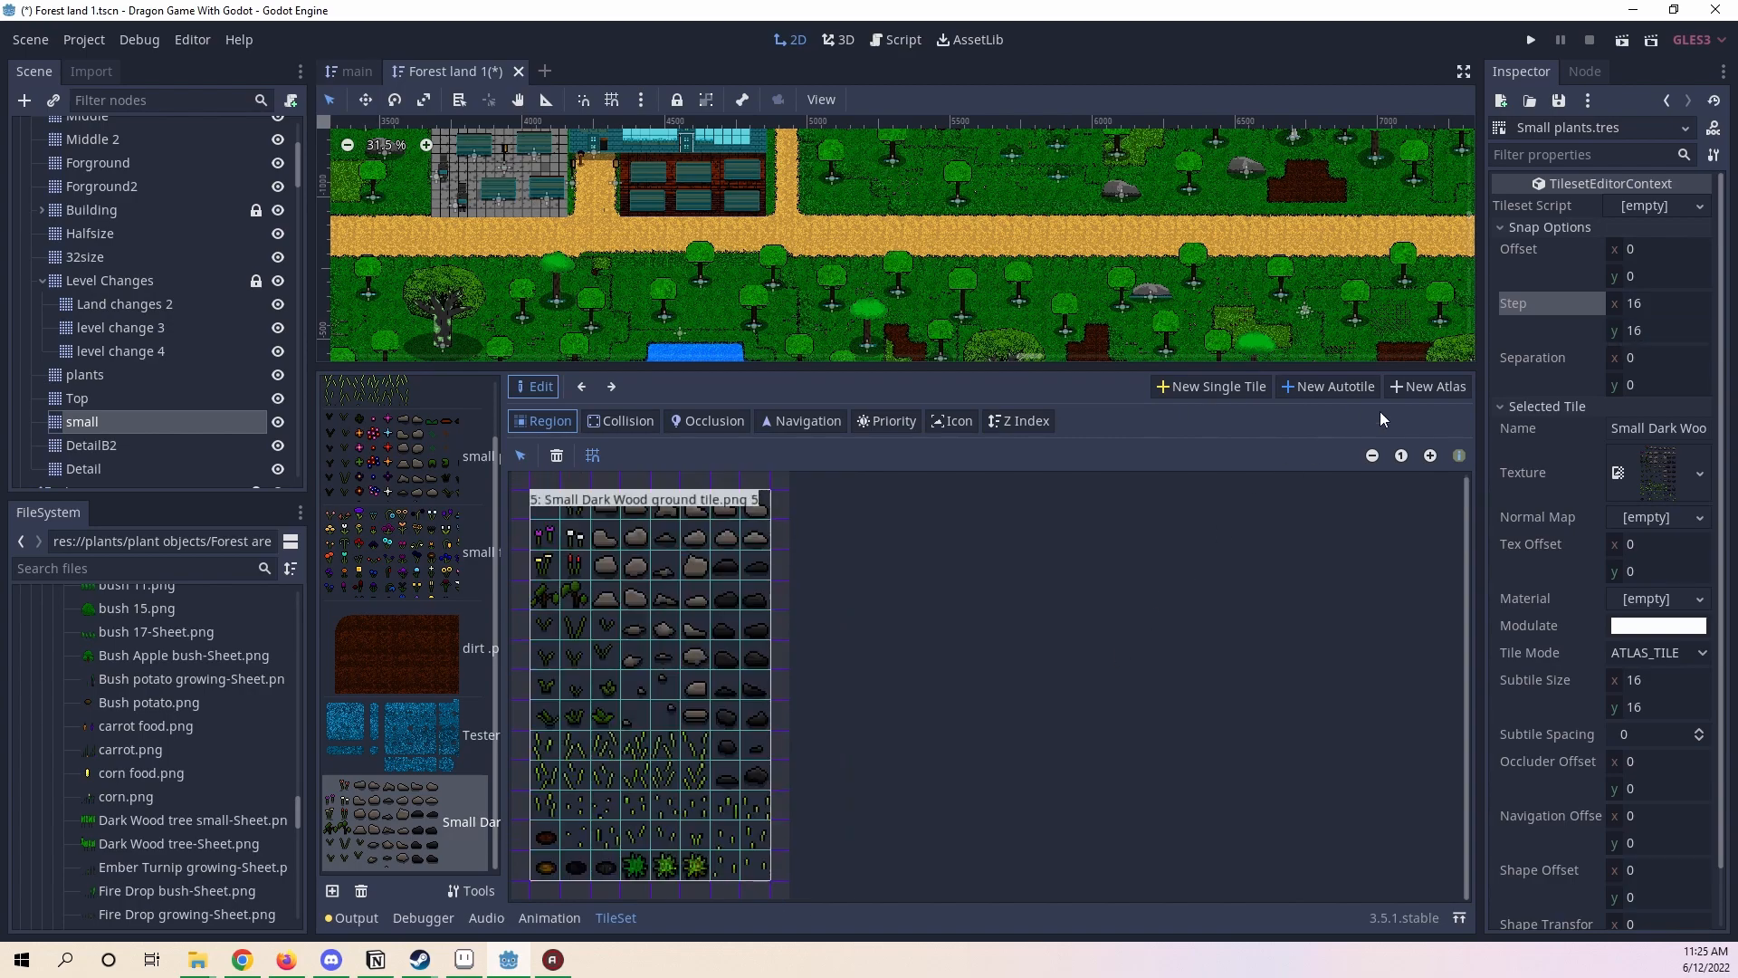
- Switch the Small Dark Wood ground tile atlas to editing tile priorities
scroll(1618, 620, down, 1)
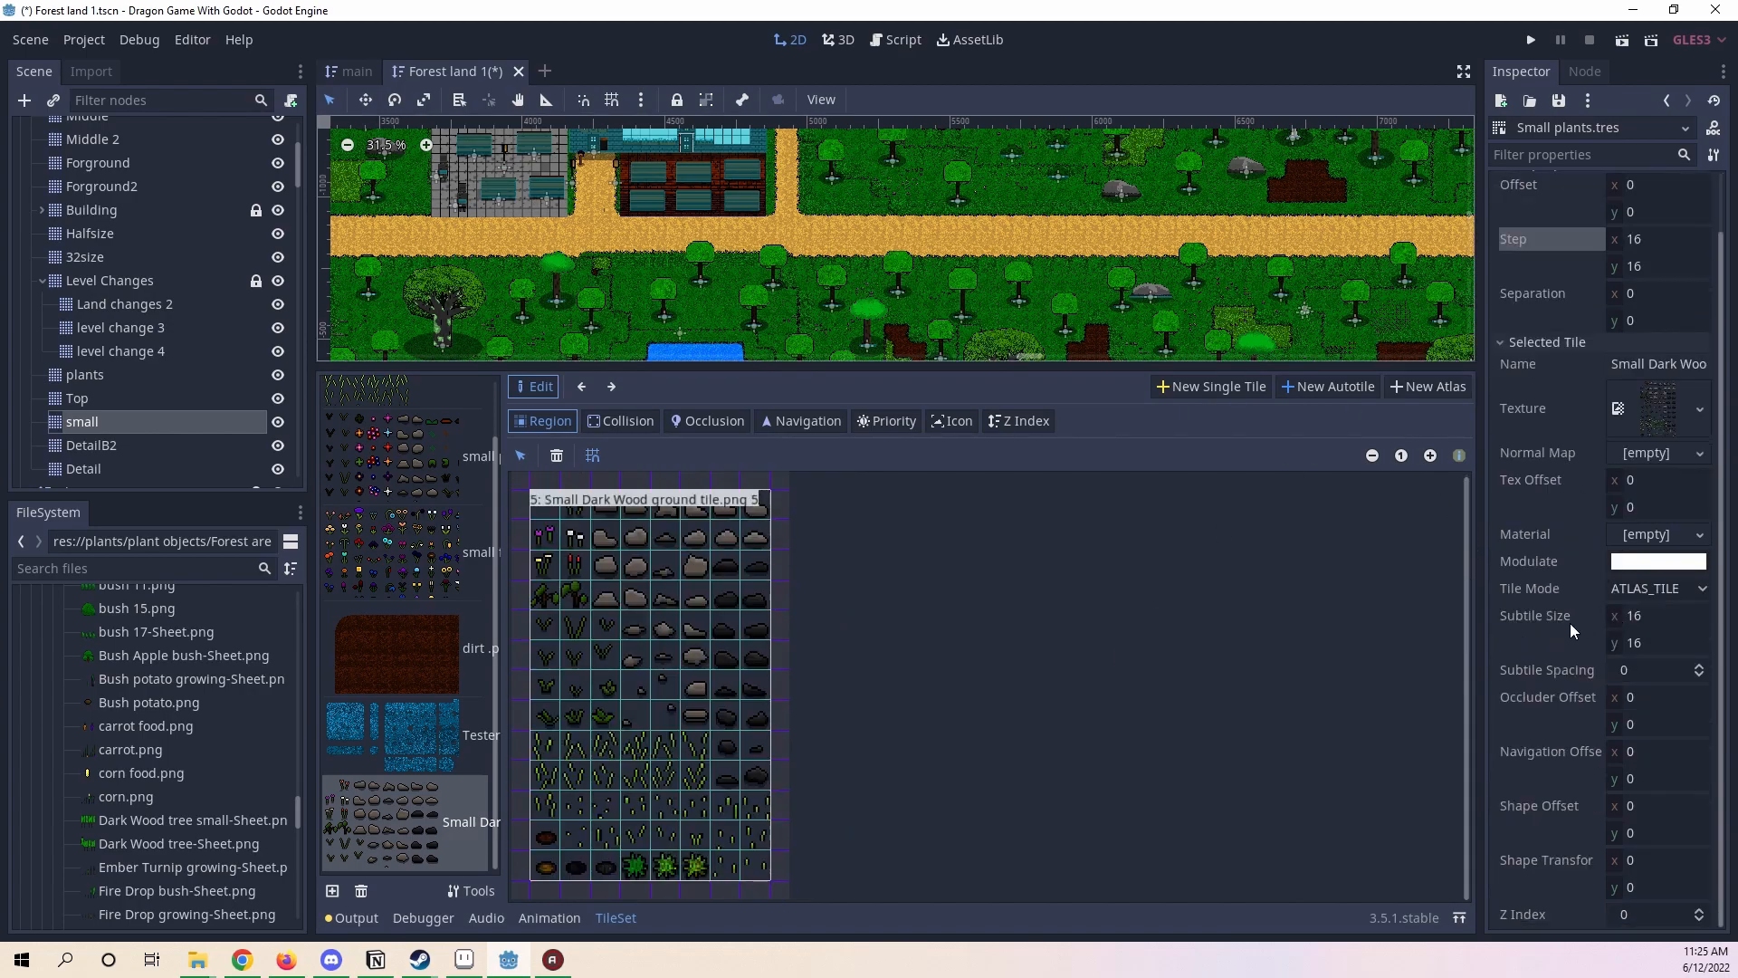
click(639, 423)
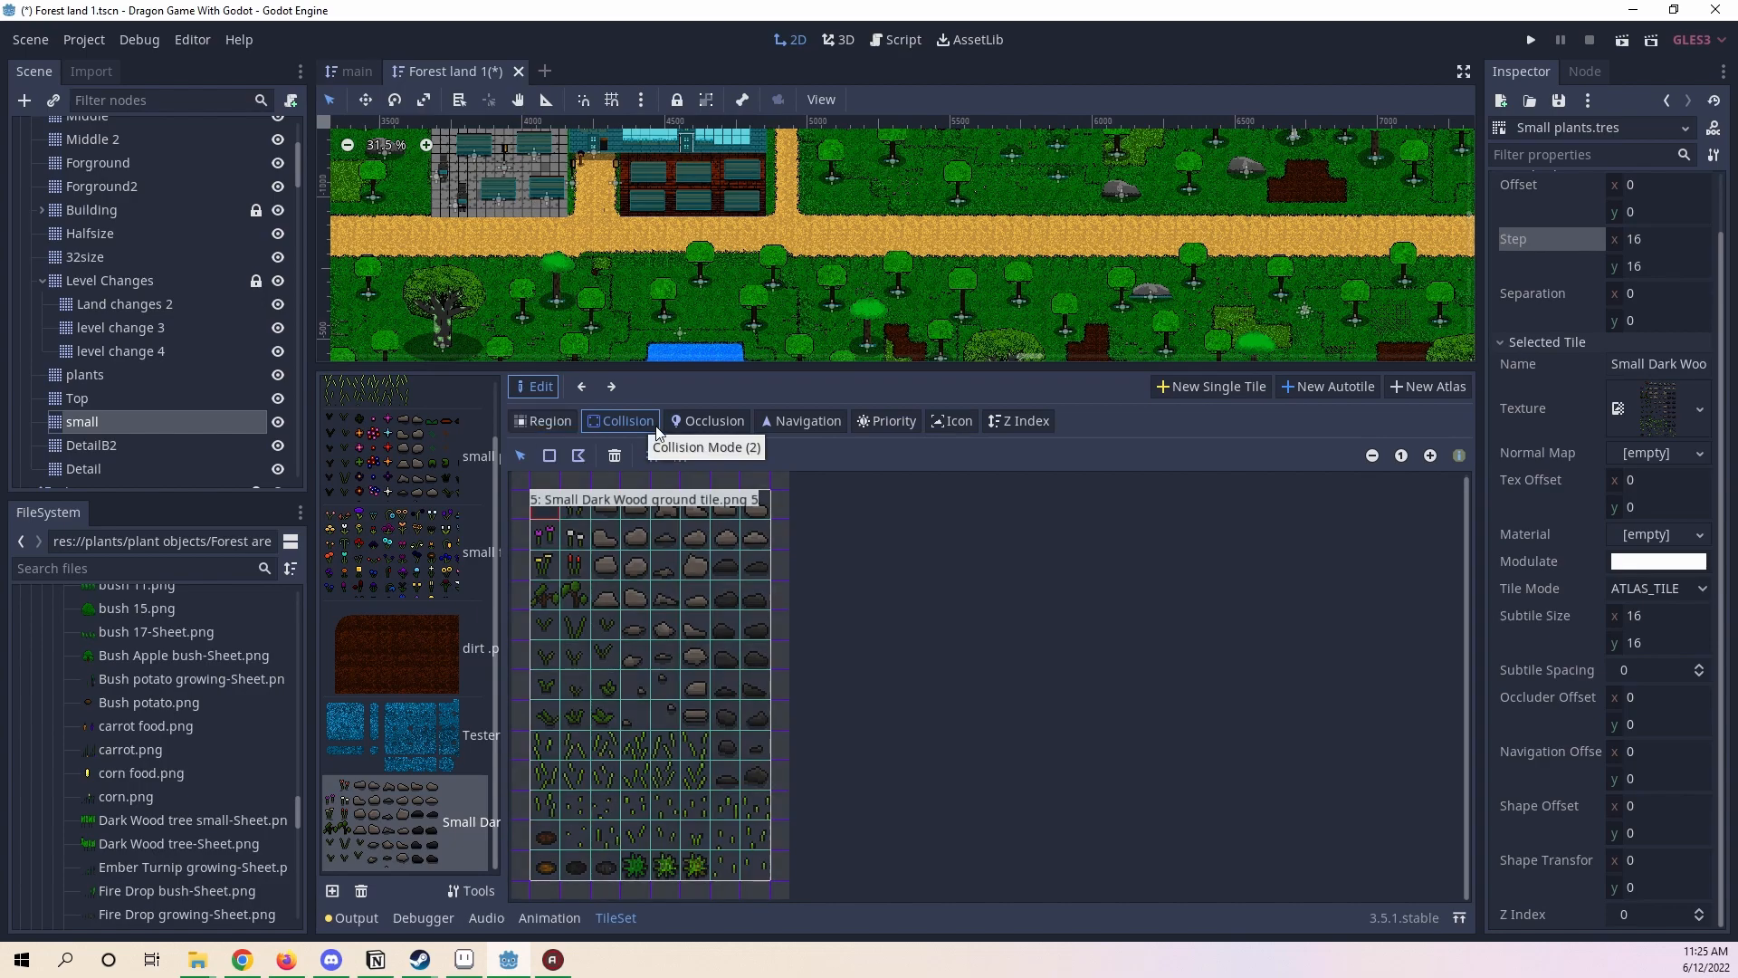
click(715, 424)
click(811, 419)
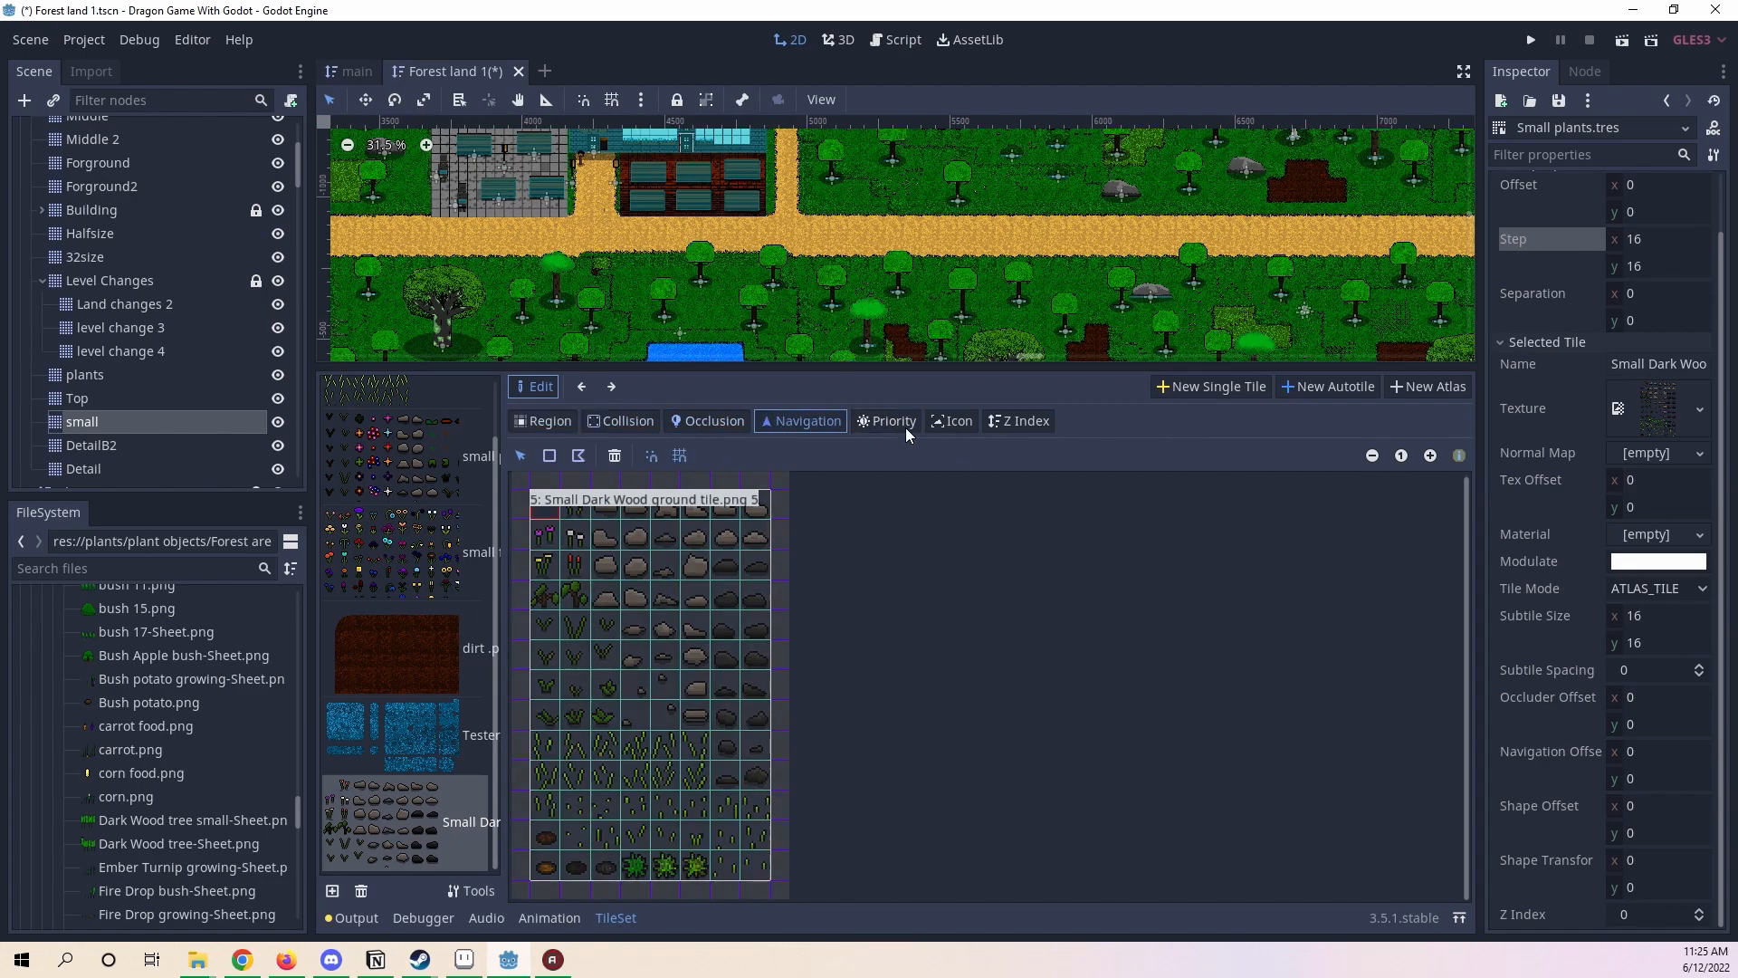
click(880, 421)
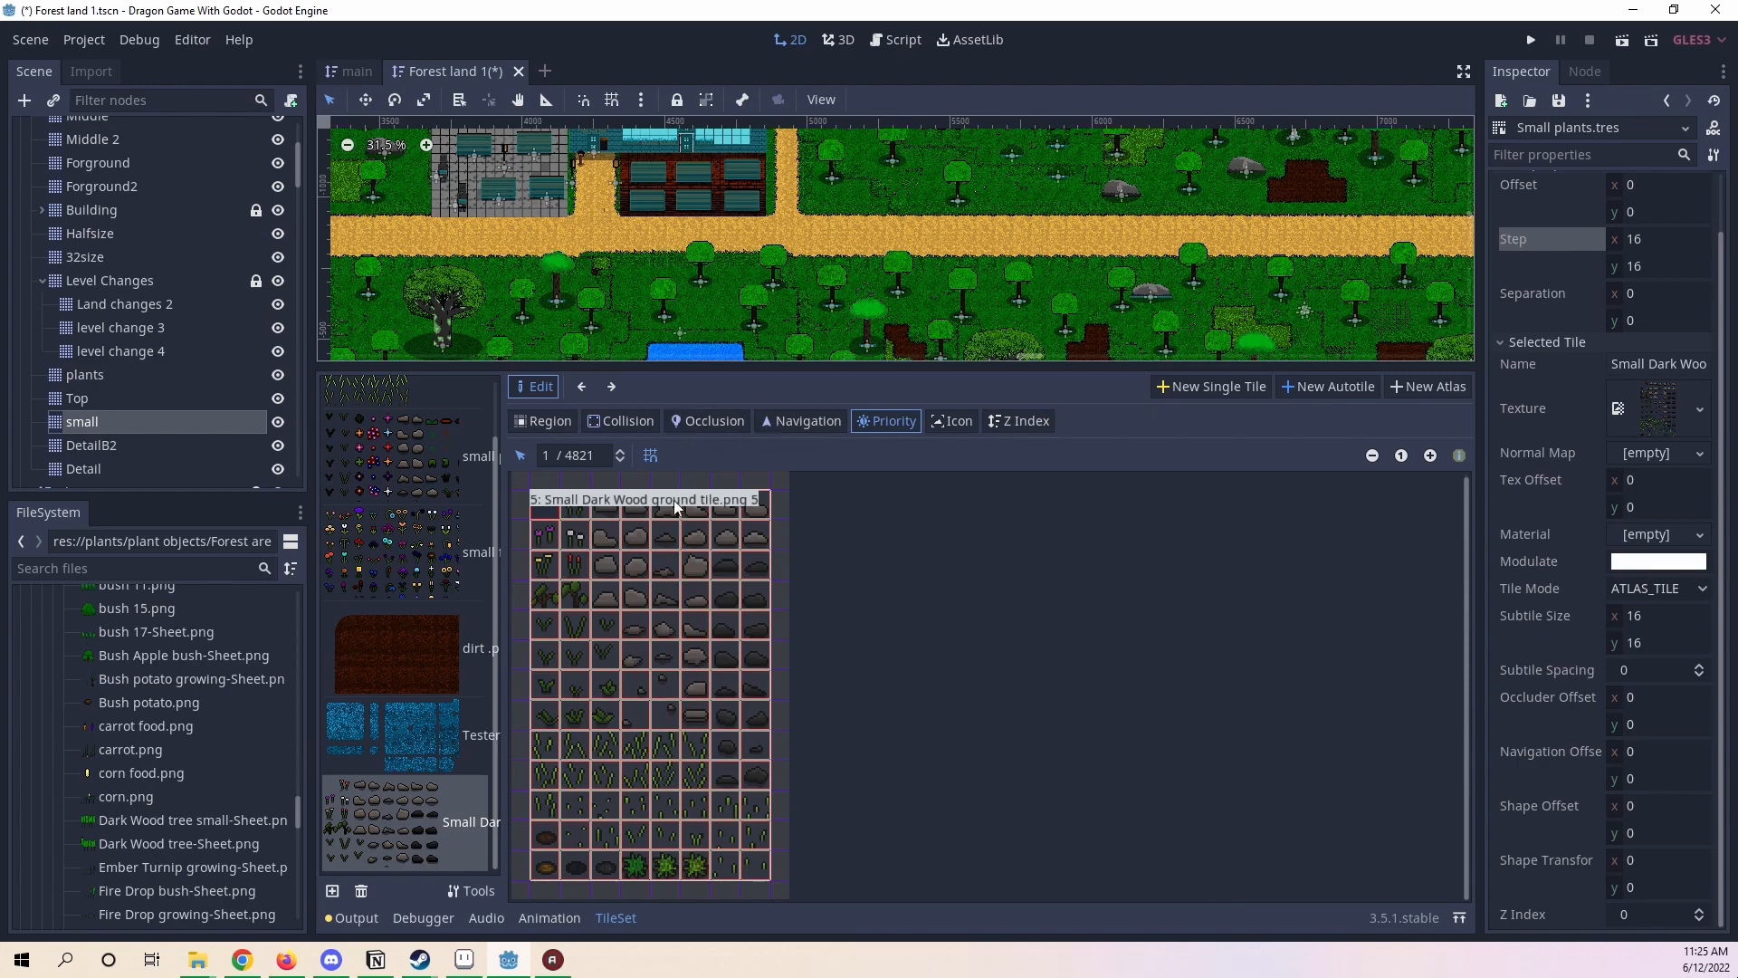
- Check the priority values of the white flower, grass blade and spiky tuft tiles in the atlas
click(577, 538)
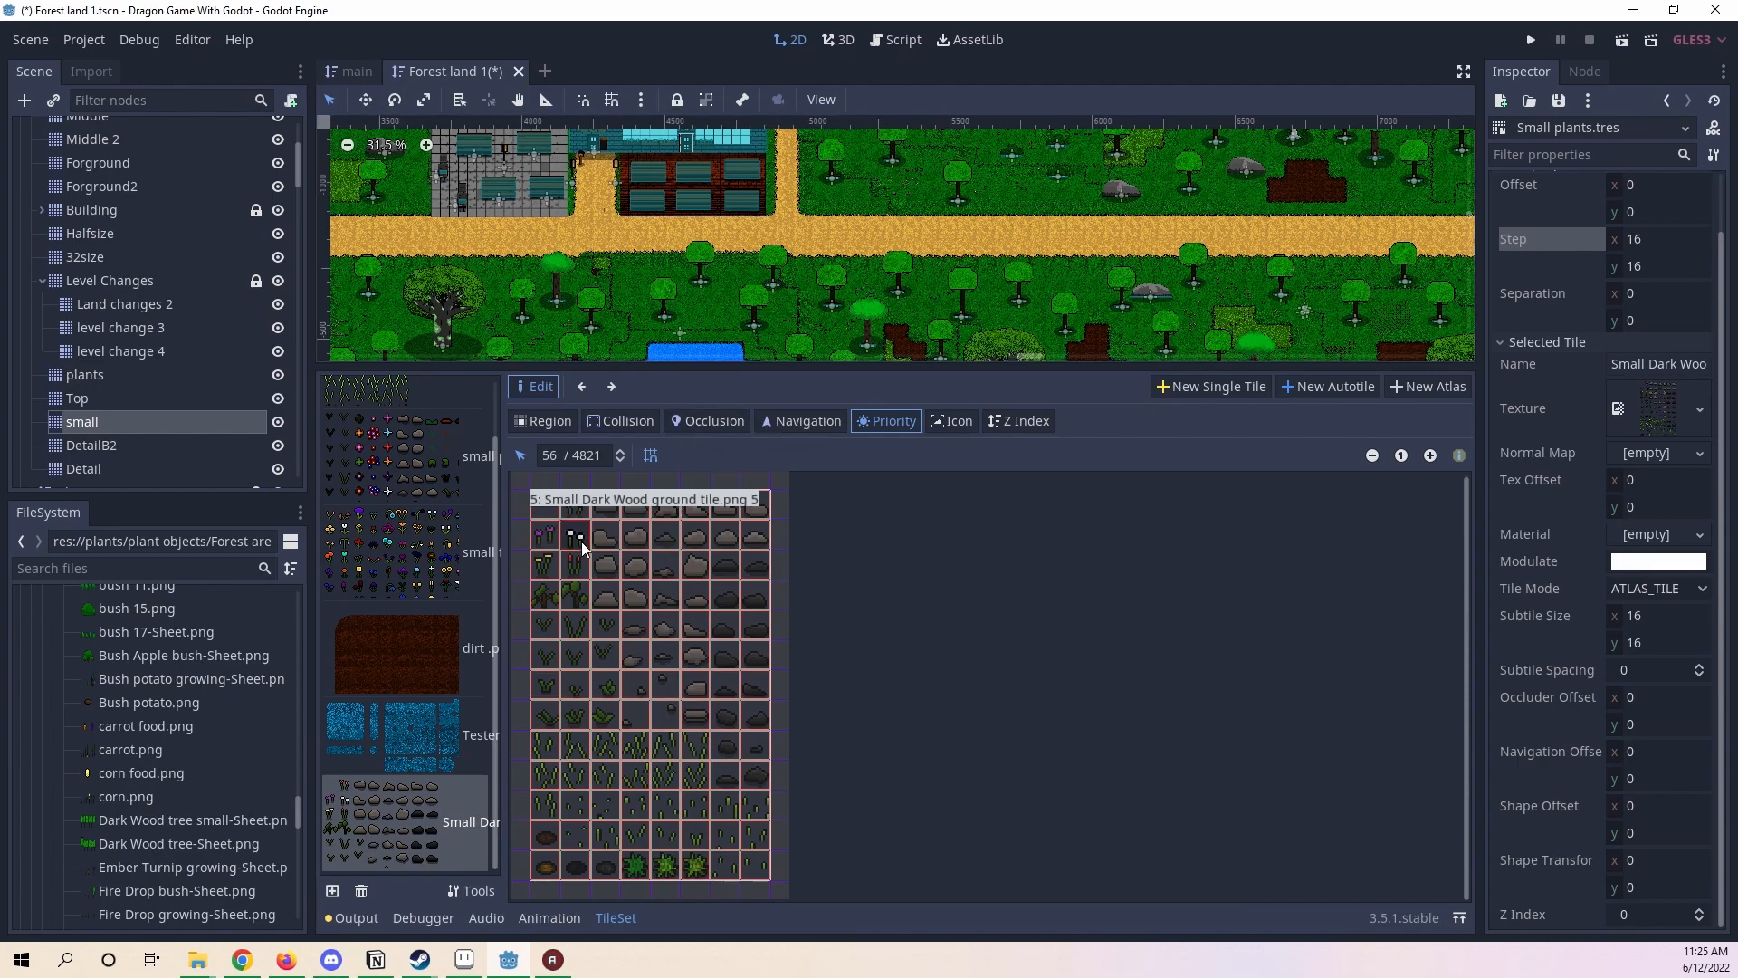
click(605, 775)
click(644, 835)
click(691, 861)
click(671, 860)
click(645, 867)
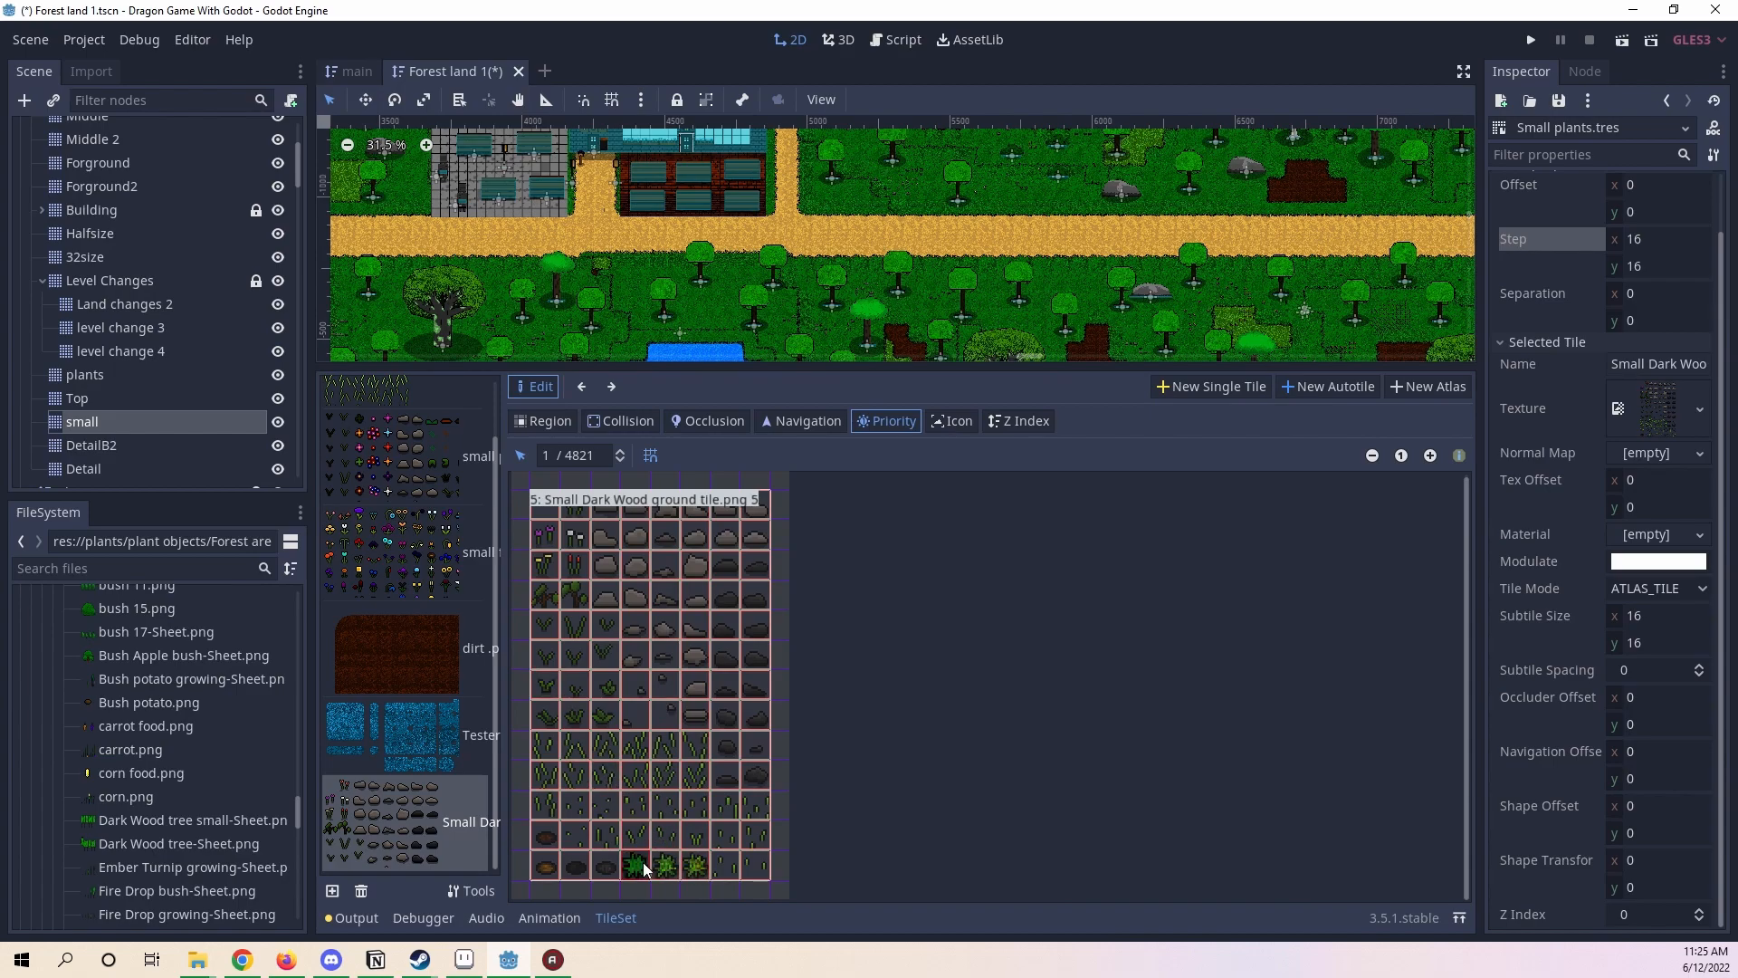
- Set the priorities of the atlas's tuft, rock, plant and grass tiles to 1
click(567, 447)
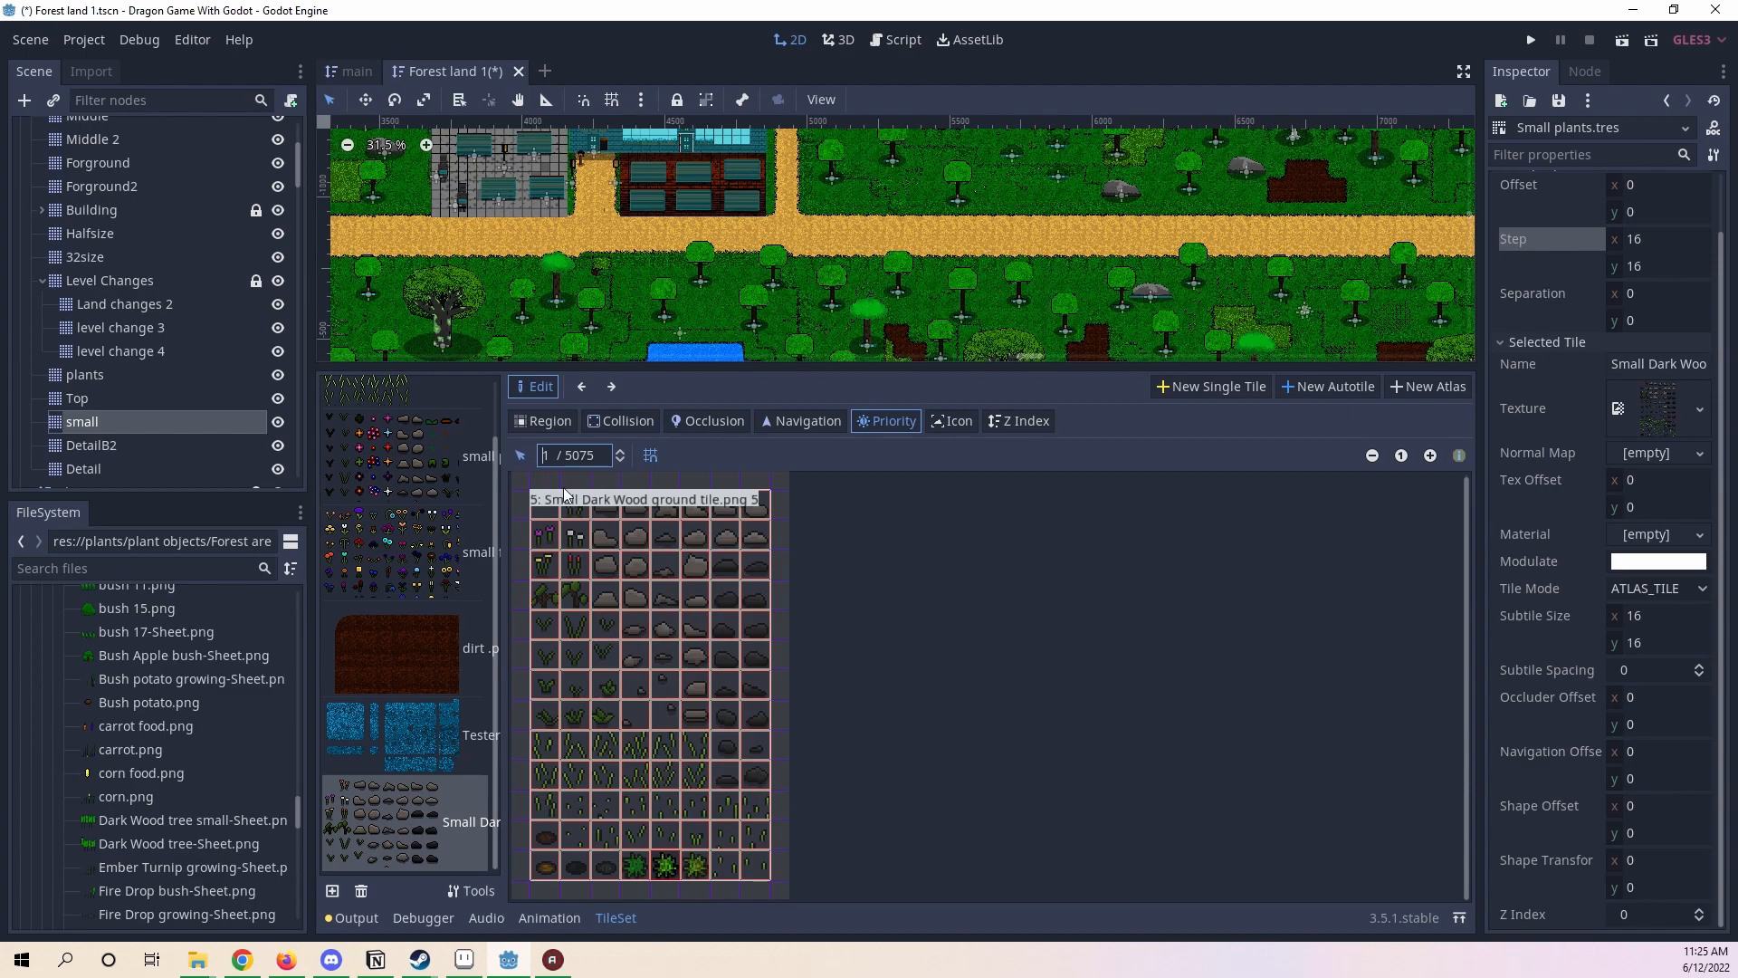
click(659, 566)
click(755, 625)
click(725, 654)
click(666, 686)
click(574, 715)
click(596, 778)
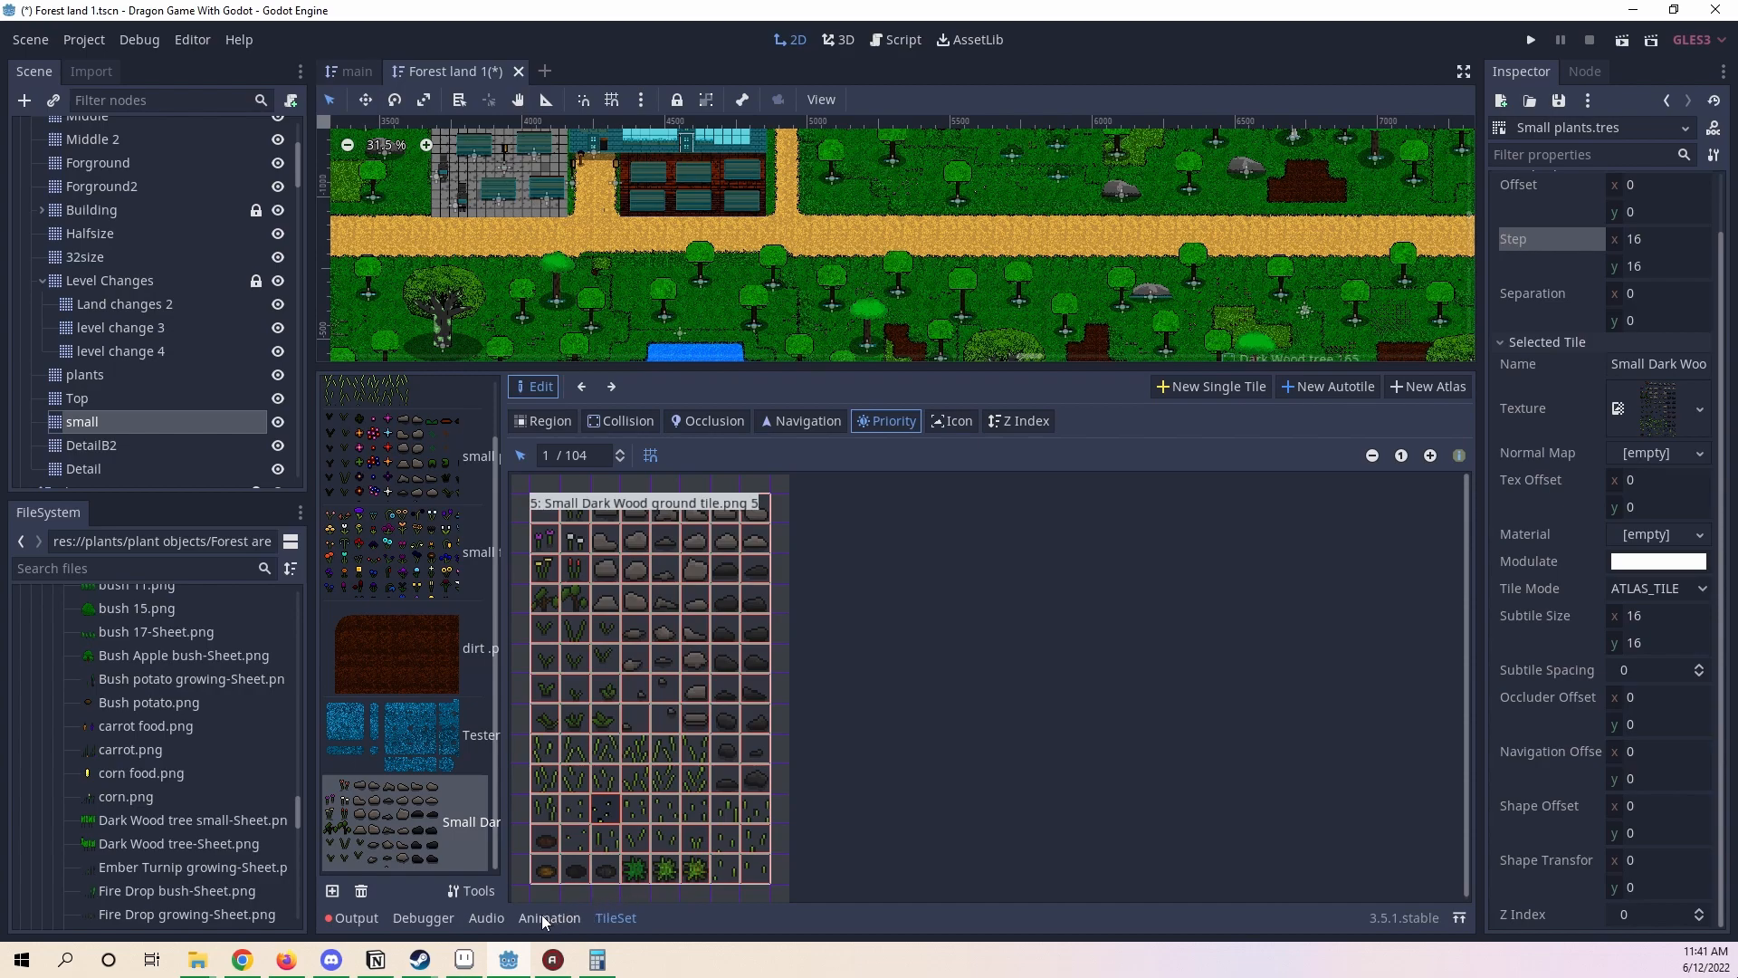
- Check the priority values of flower, rock, tall grass and leafy tuft tiles across the Small Dark Wood ground tile atlas
click(556, 518)
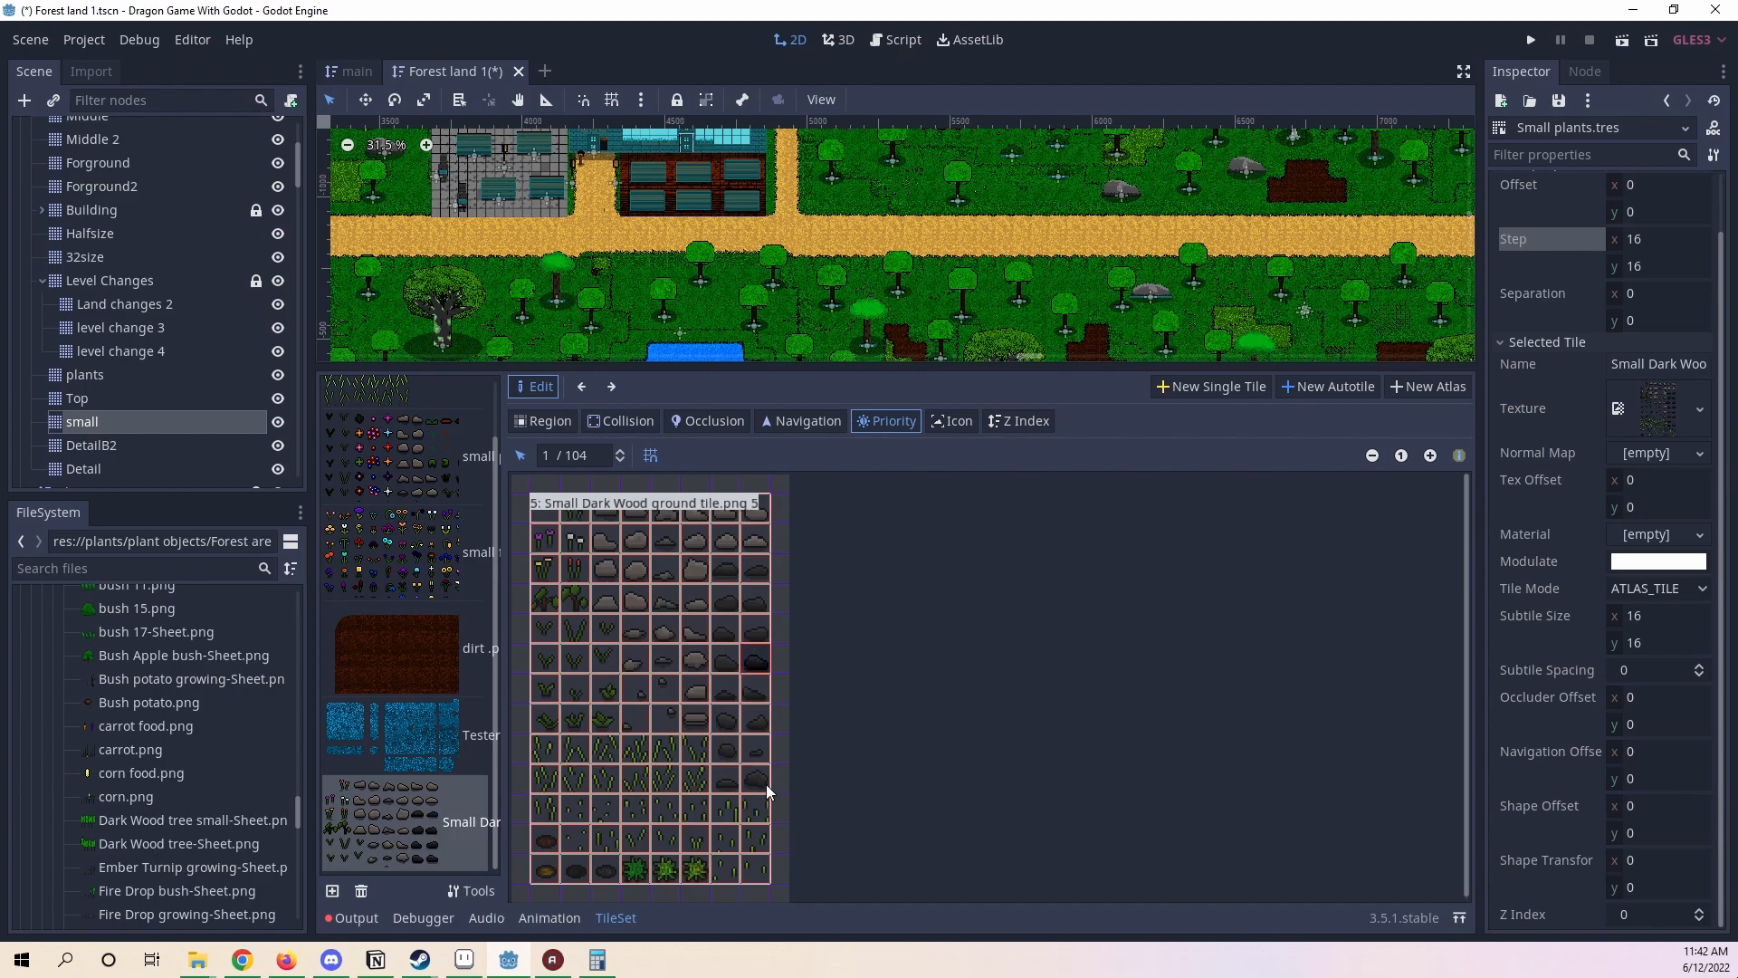
click(733, 781)
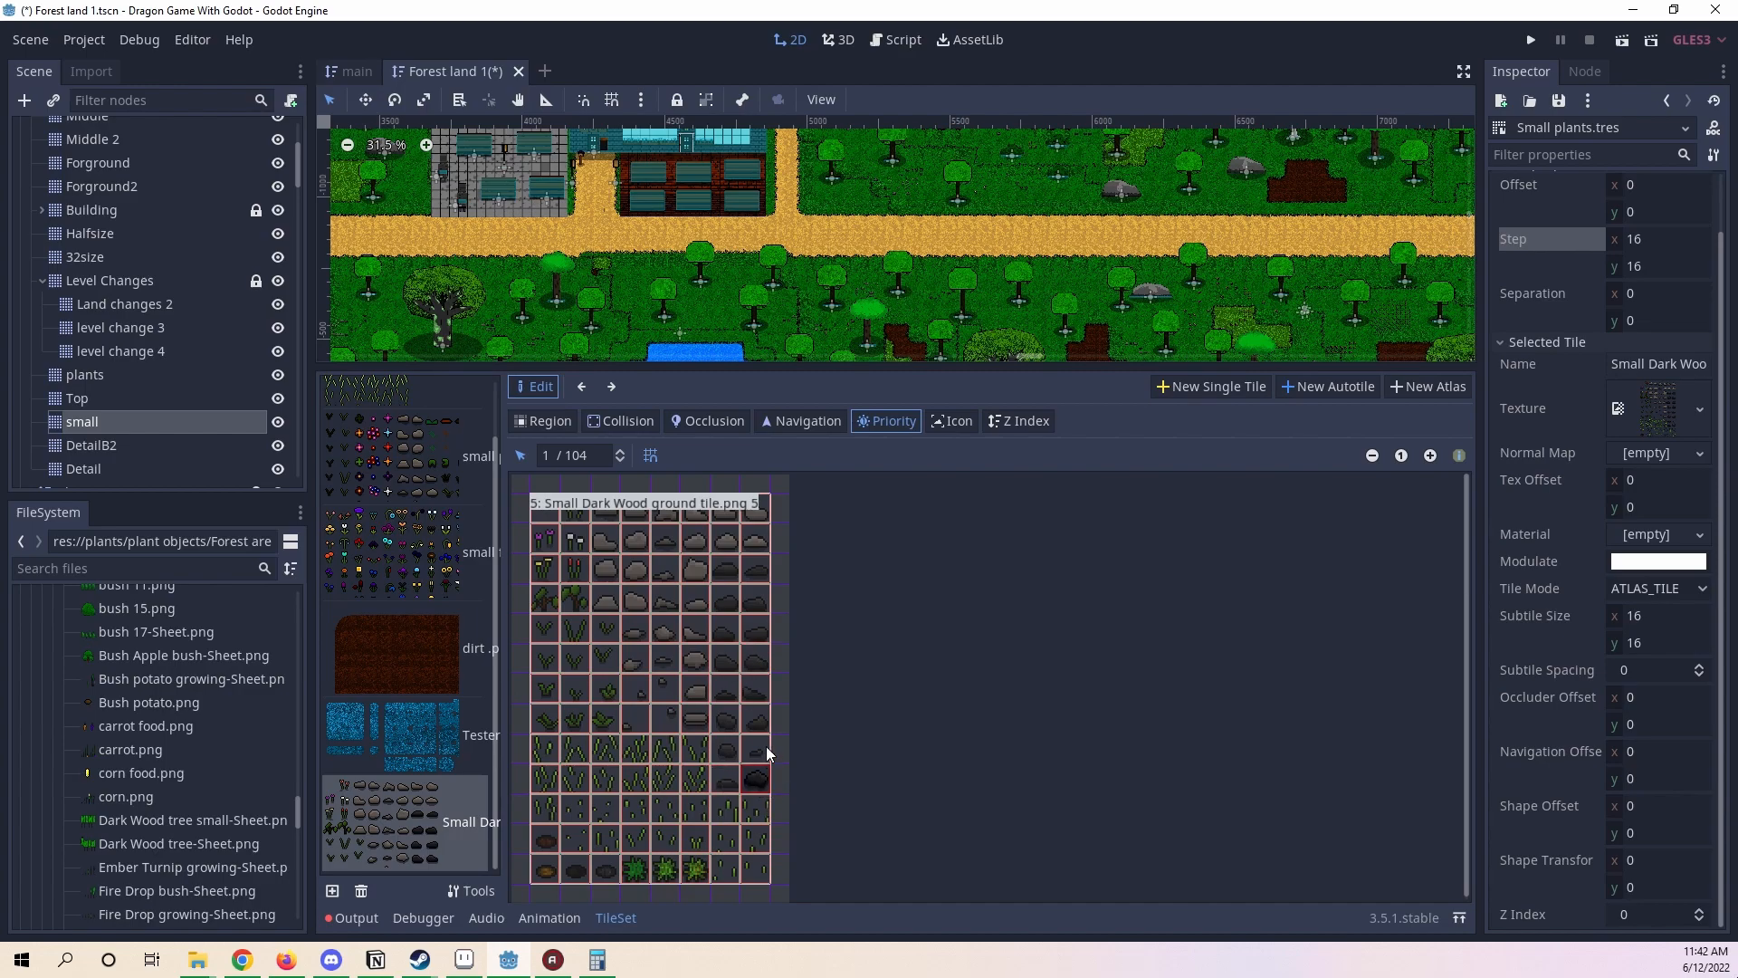
click(727, 752)
click(730, 724)
click(752, 728)
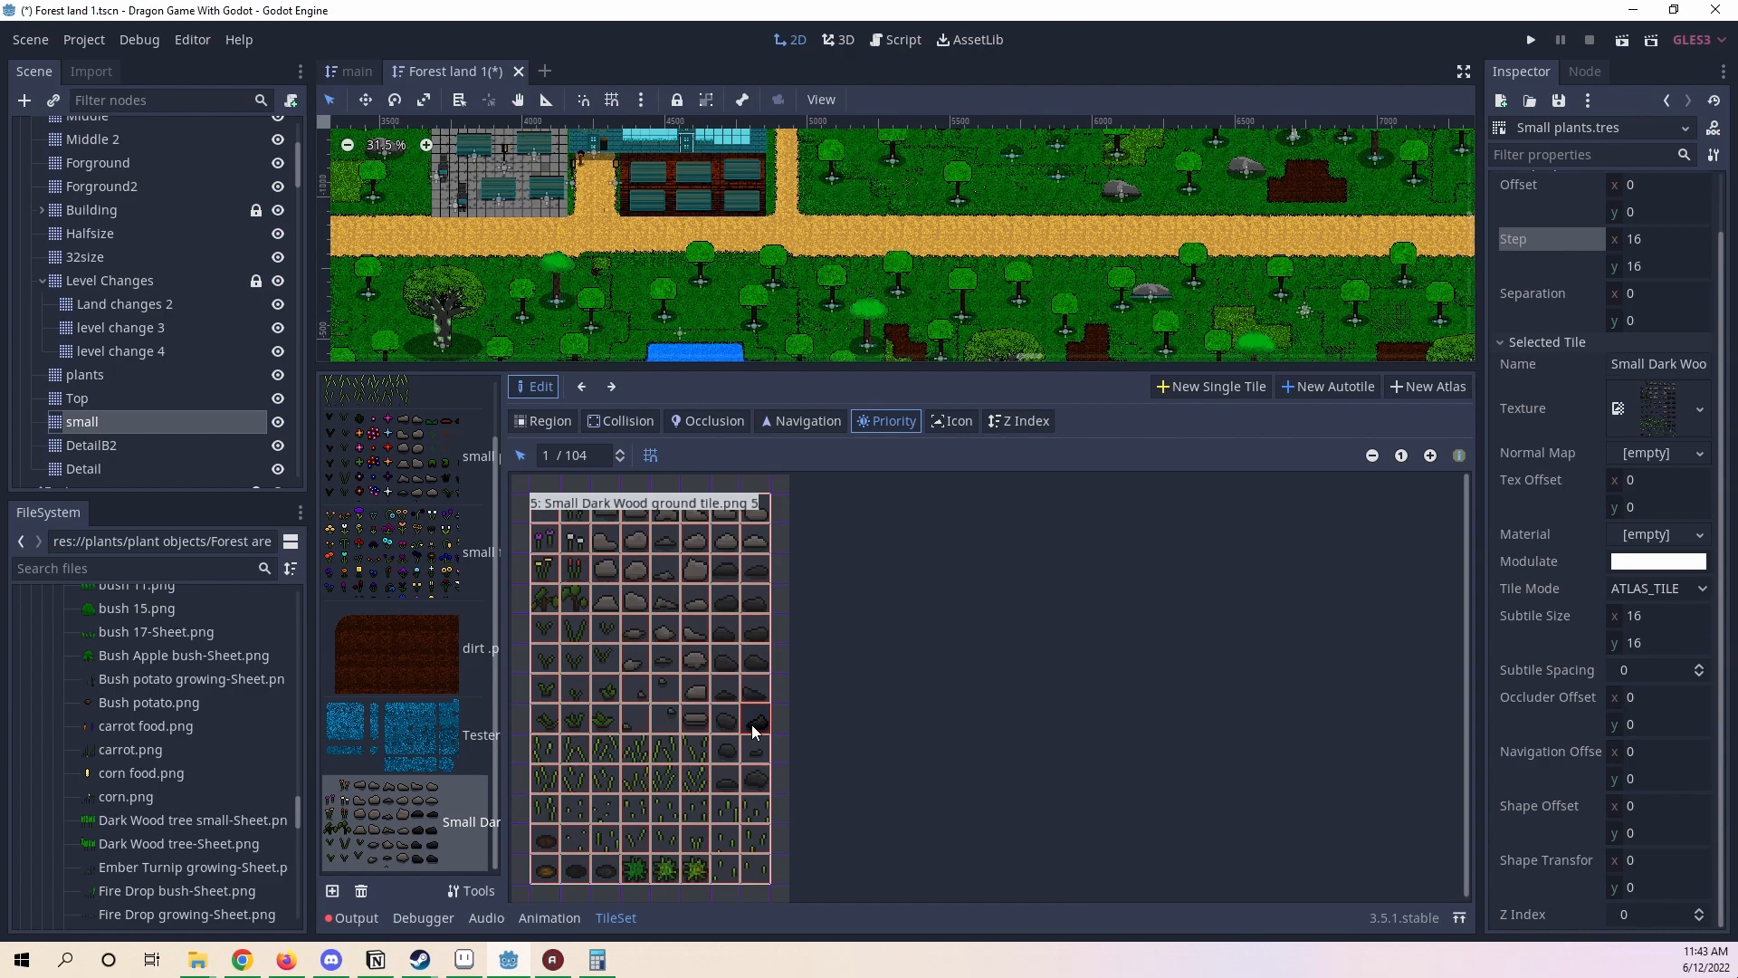
click(550, 519)
click(695, 568)
click(665, 779)
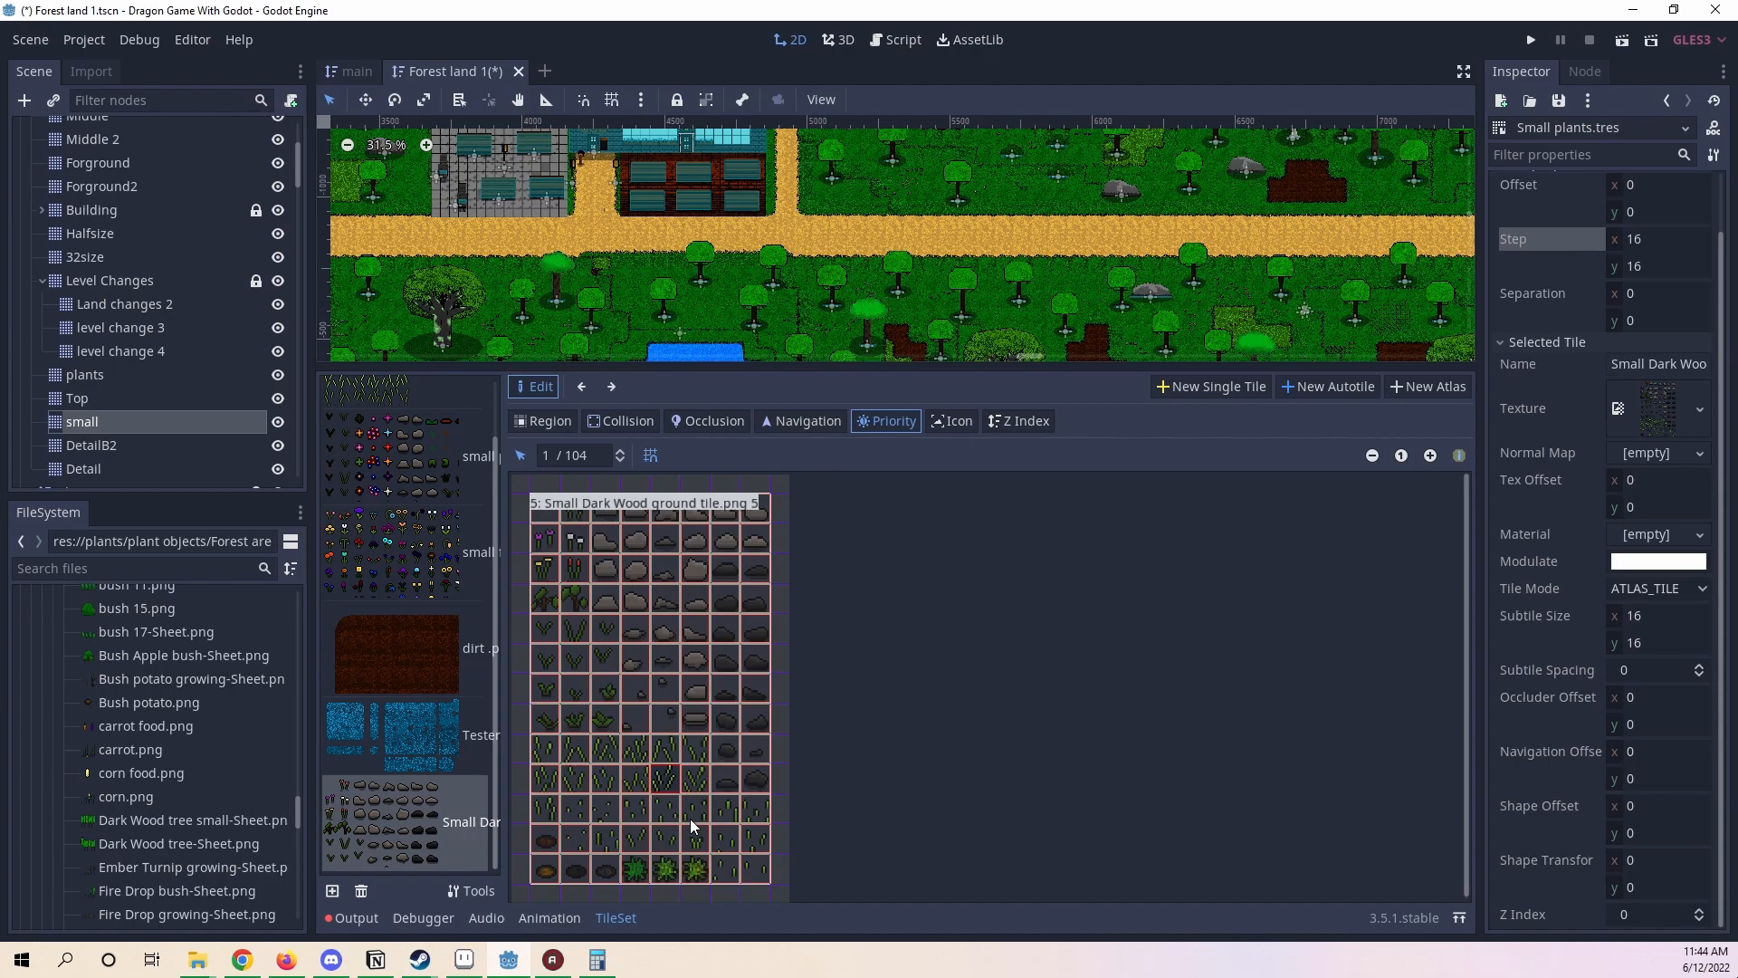
click(549, 691)
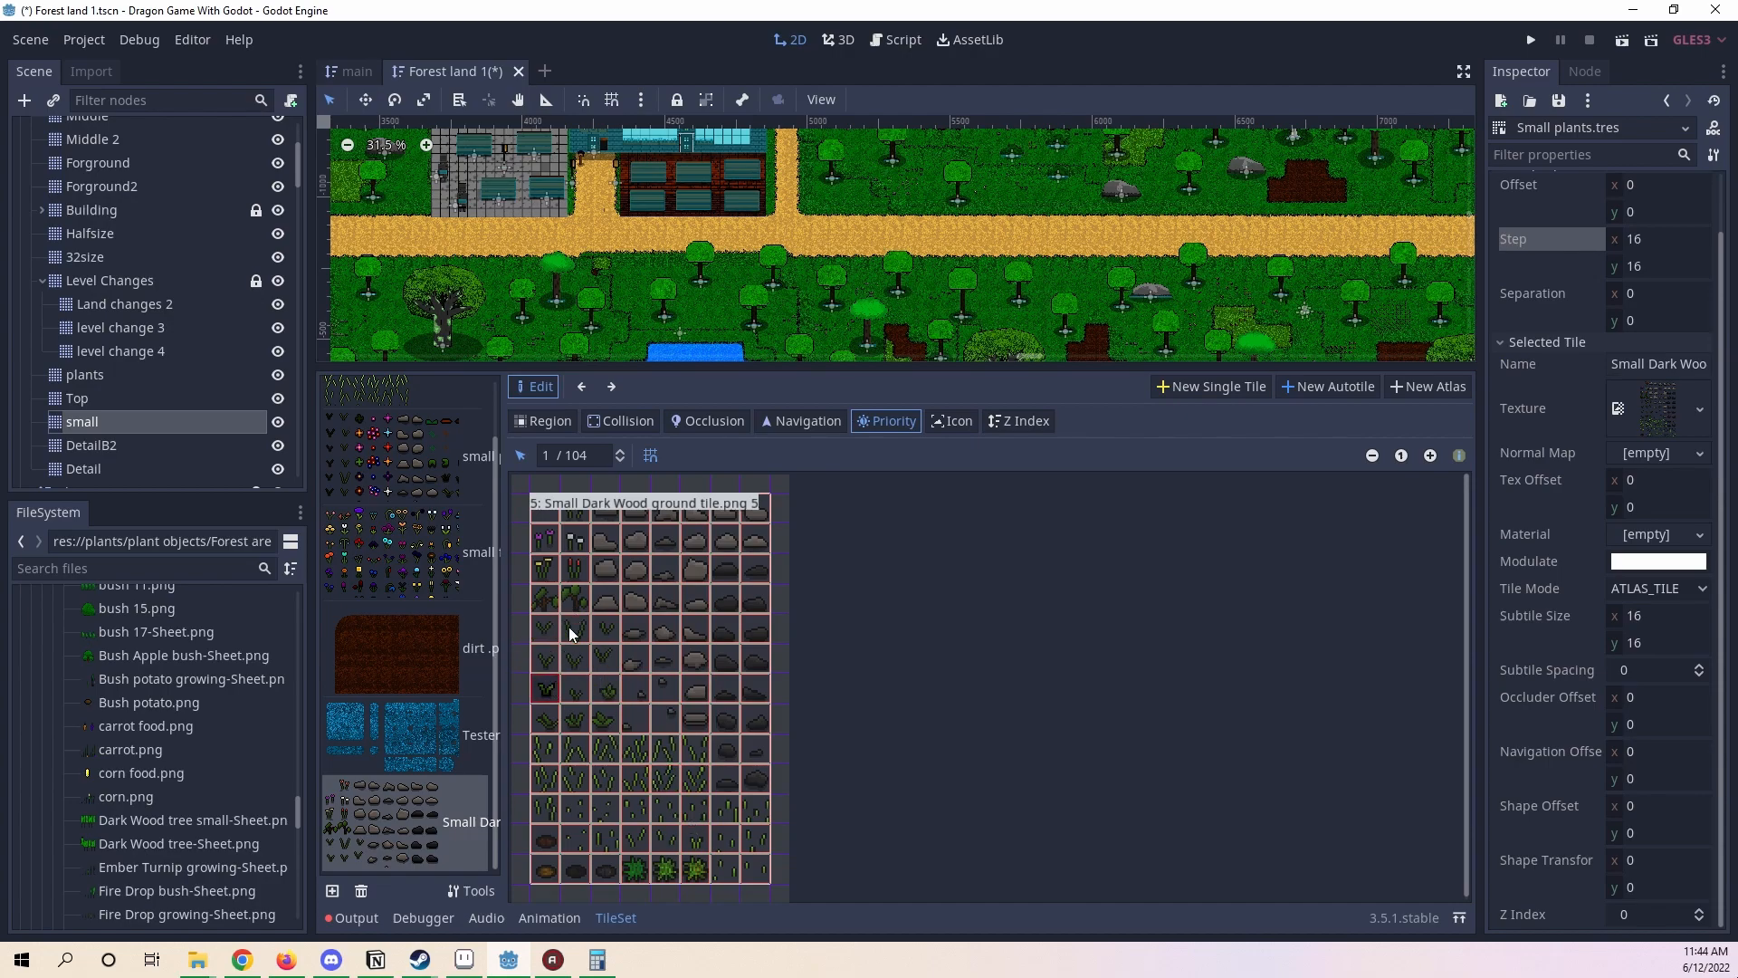
- Raise the priorities of the atlas's flower tiles, using 75 and 55
click(537, 454)
text(75)
click(545, 538)
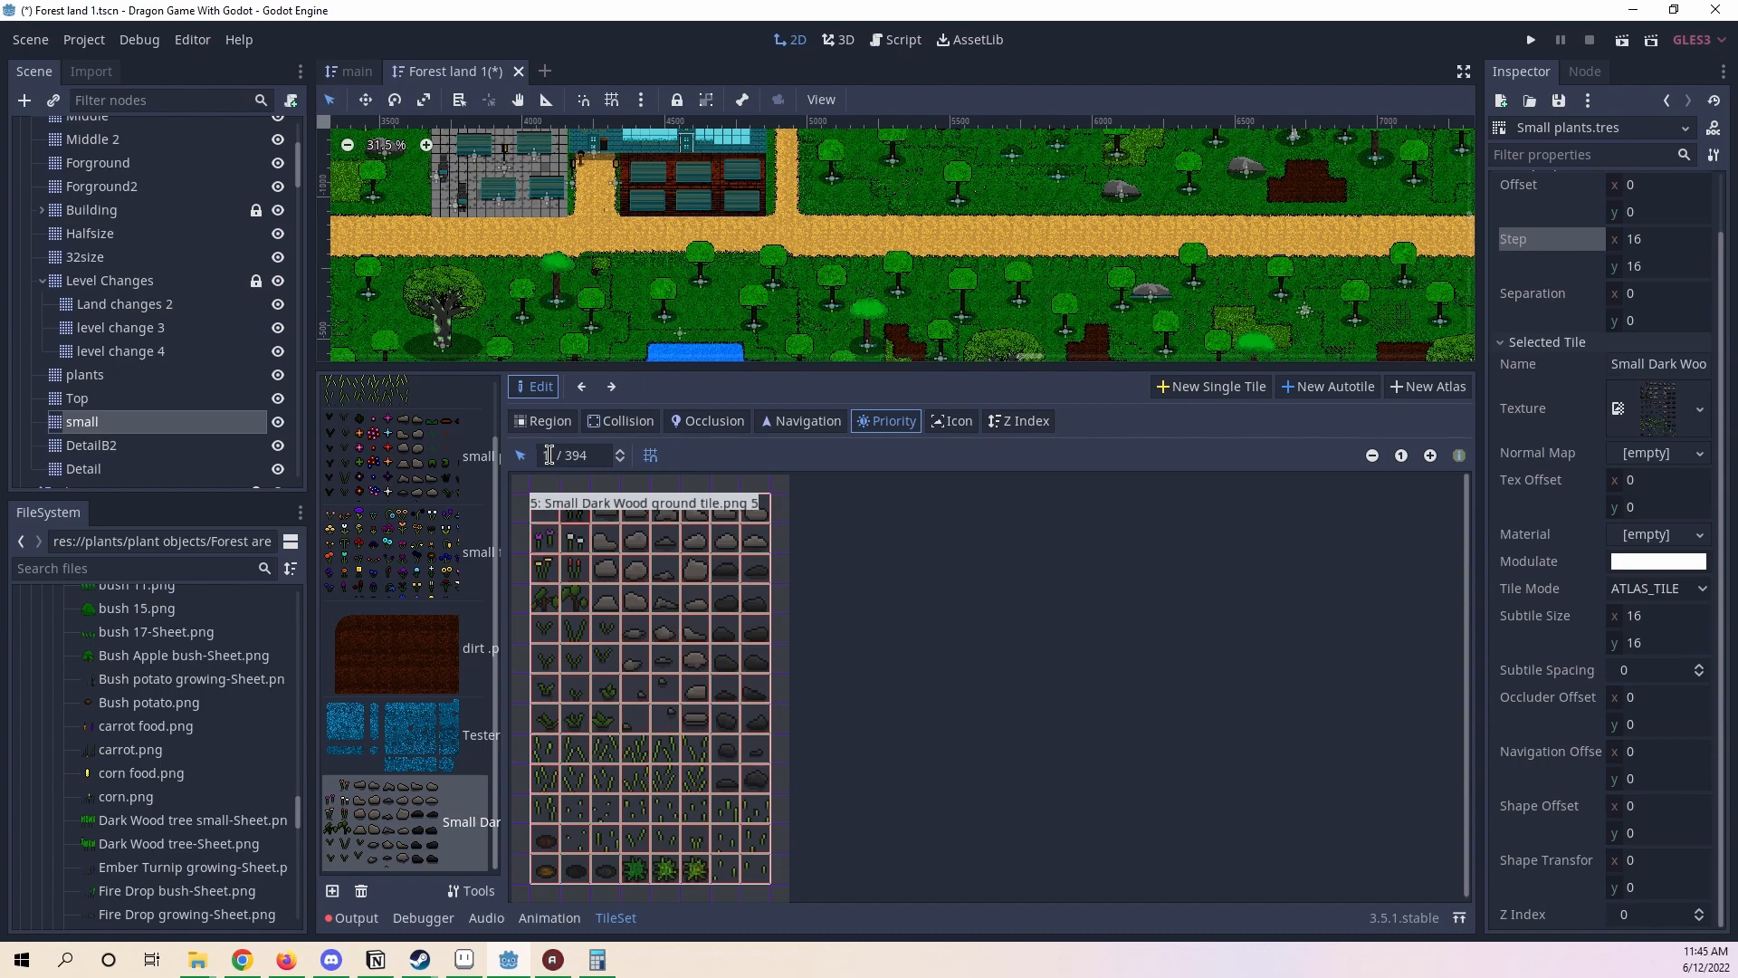
click(546, 456)
text(55)
- Set the priorities of the first two tiles in the upper tall grass row to 50
click(545, 748)
click(549, 455)
text(50)
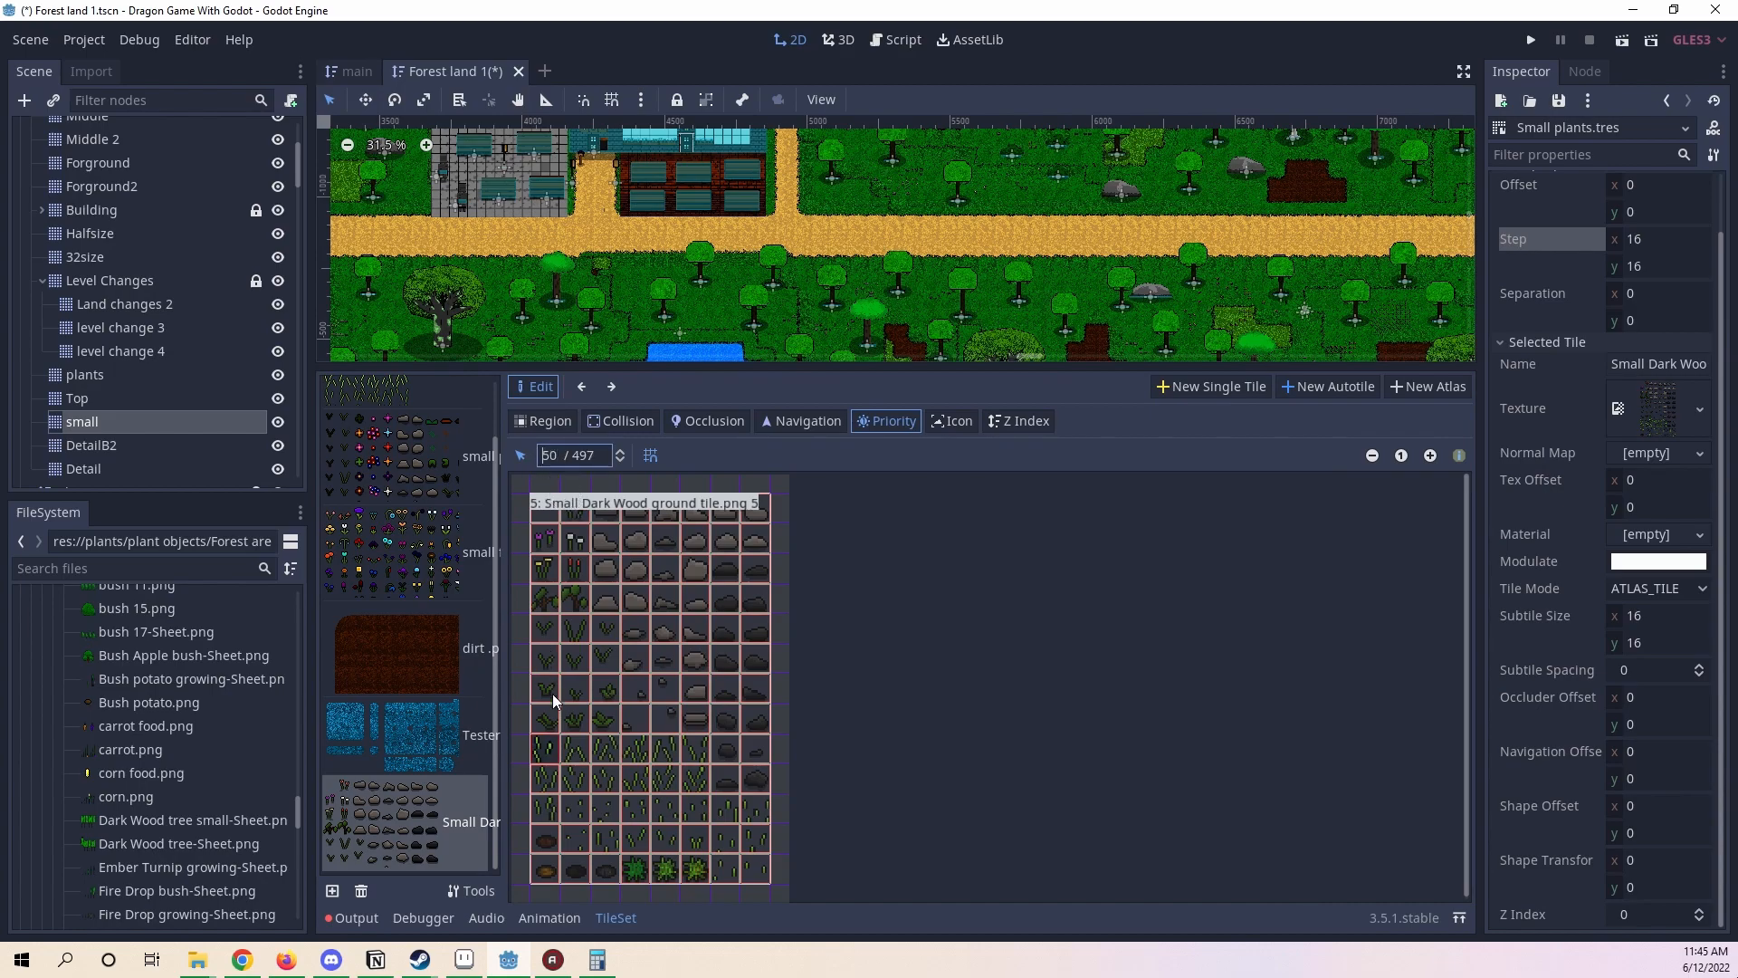
click(578, 759)
click(561, 453)
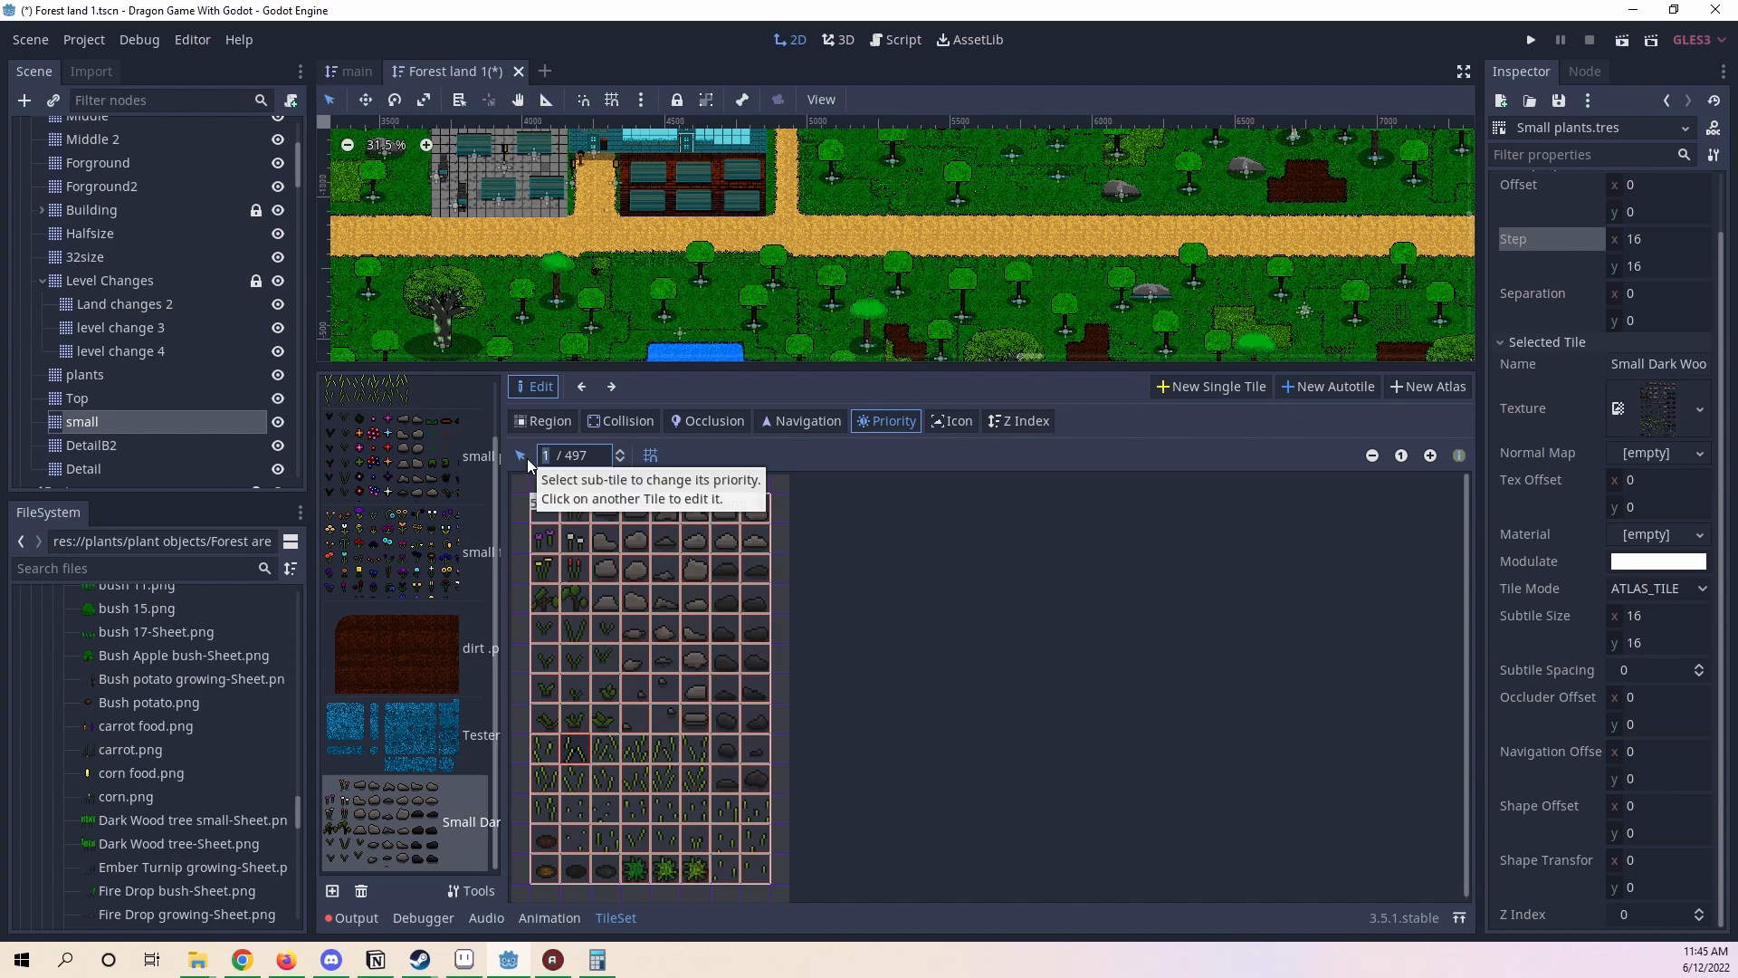
text(50)
key(Return)
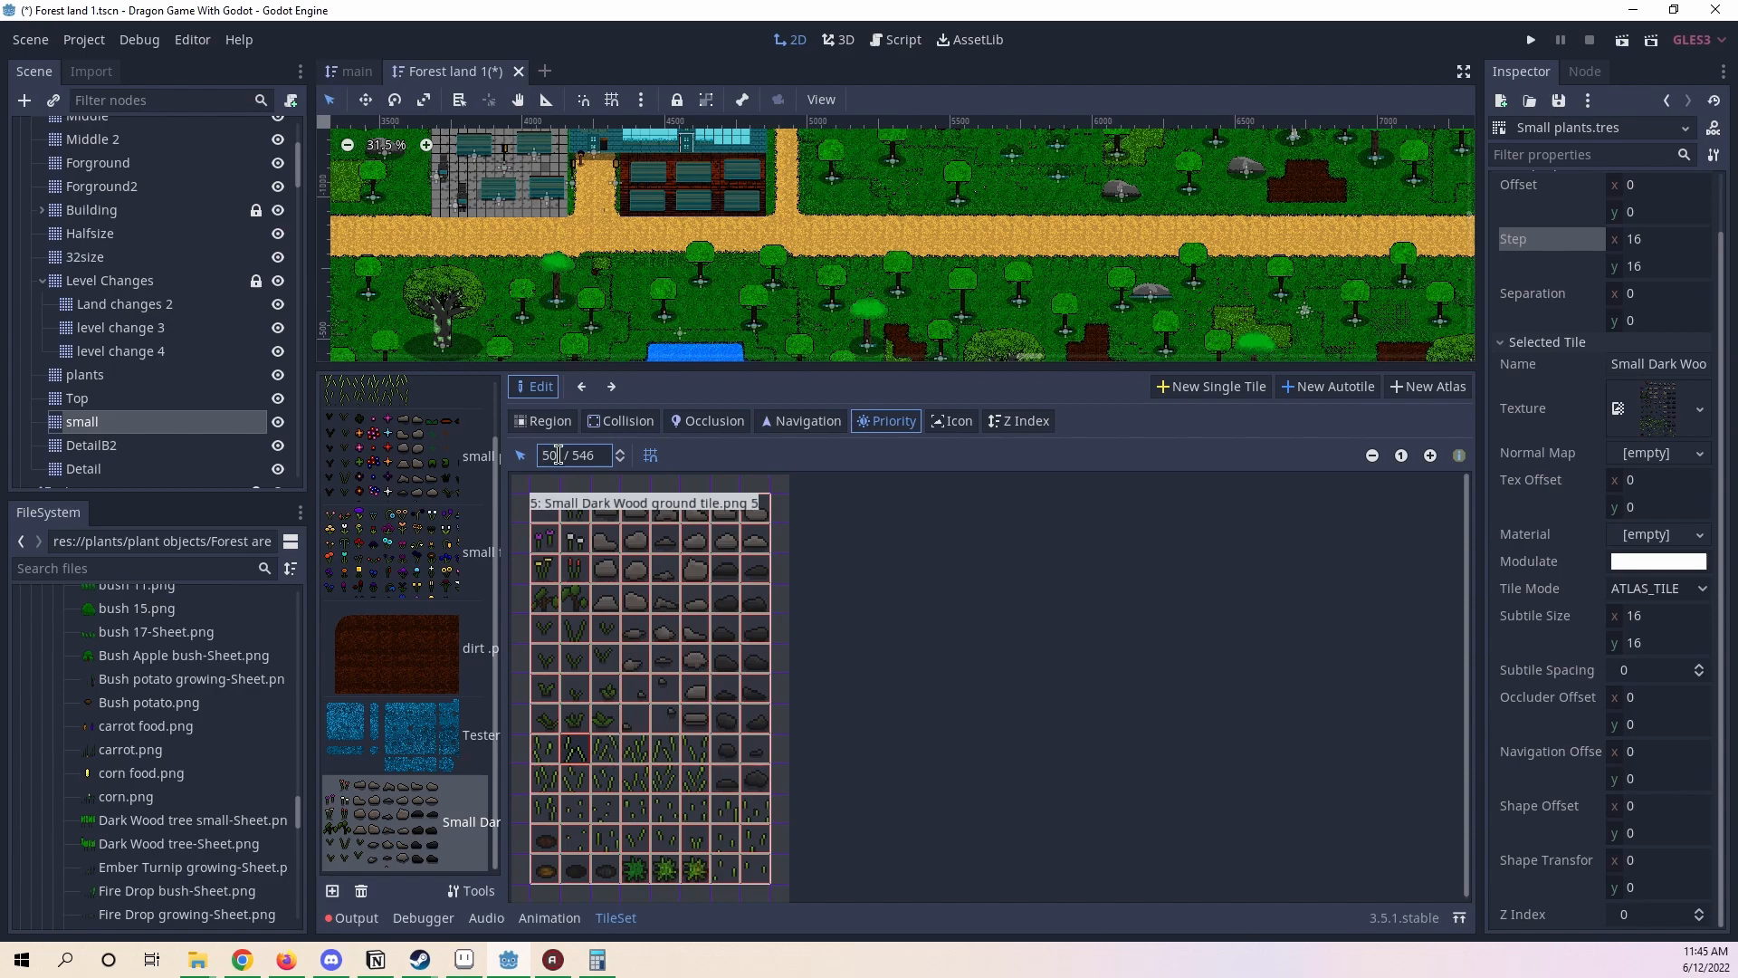
- Set the two tall grass tiles' priorities to 5 and reduce the topmost two flower tiles' priorities to single digits
key(BackSpace)
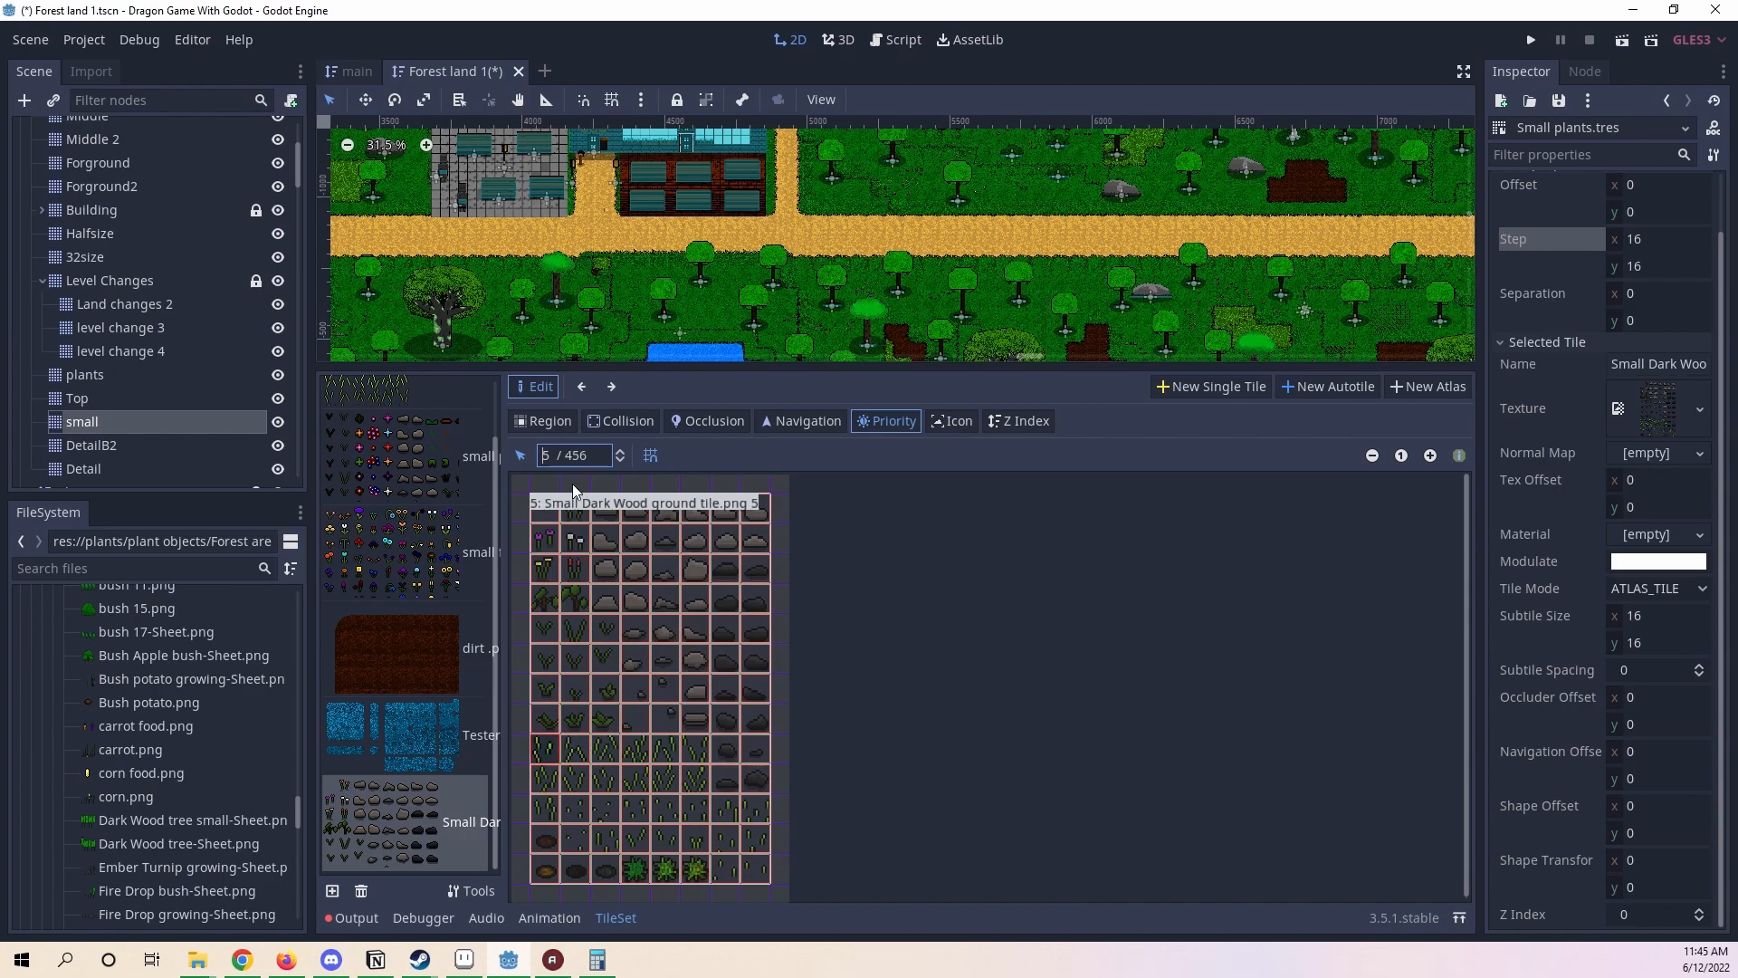
click(544, 519)
click(561, 451)
key(BackSpace)
click(568, 520)
click(554, 455)
key(BackSpace)
- Set the priorities of the white and purple flower tiles in the second flower row to 5
click(575, 538)
click(557, 458)
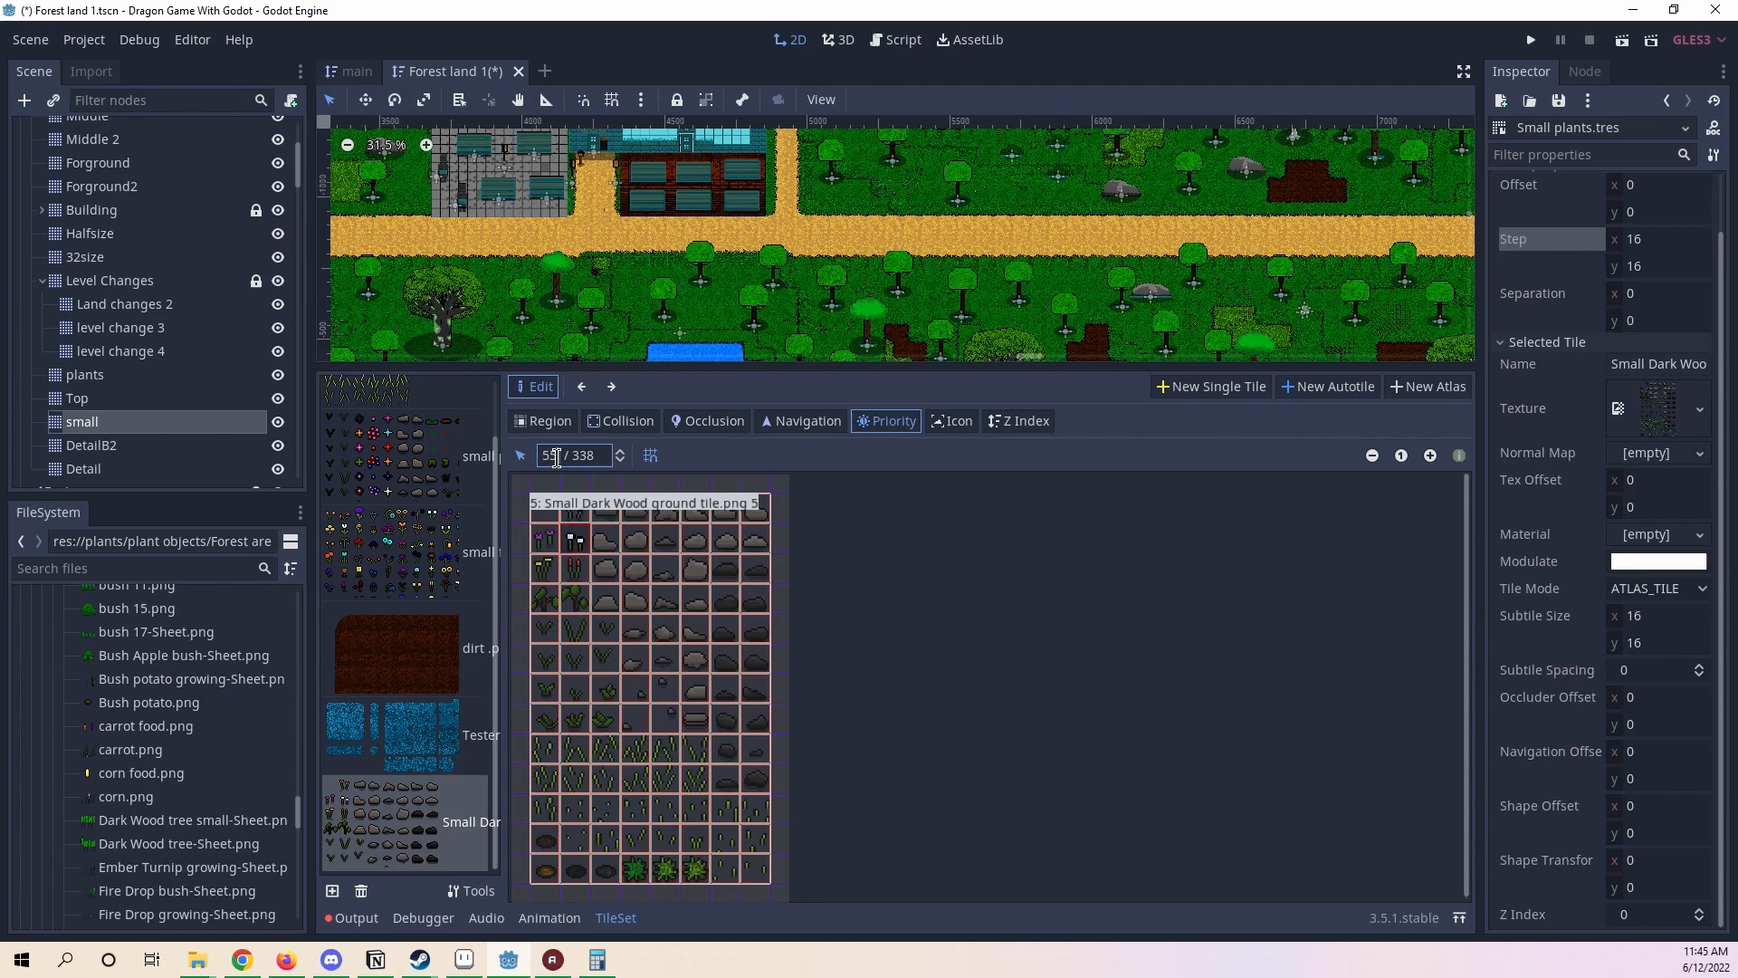
key(BackSpace)
click(545, 540)
click(554, 447)
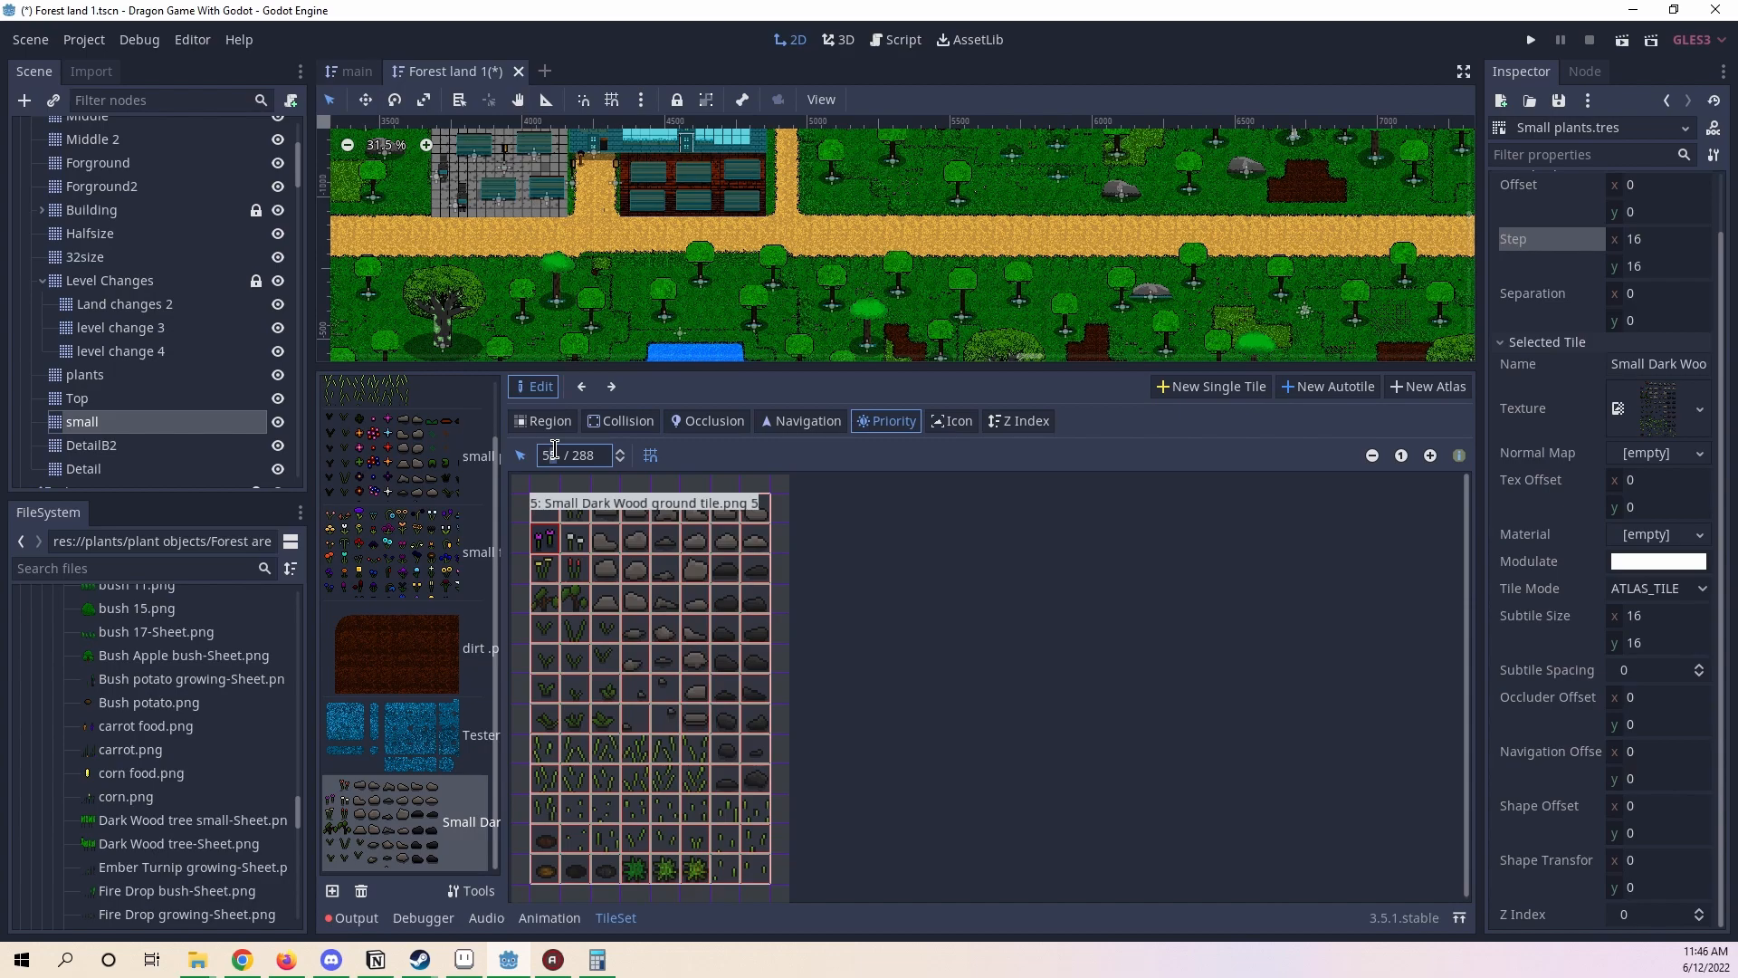
- Set the priorities of both flower tiles in the third flower row to 5
click(544, 568)
click(553, 455)
key(BackSpace)
click(584, 535)
click(549, 559)
click(570, 567)
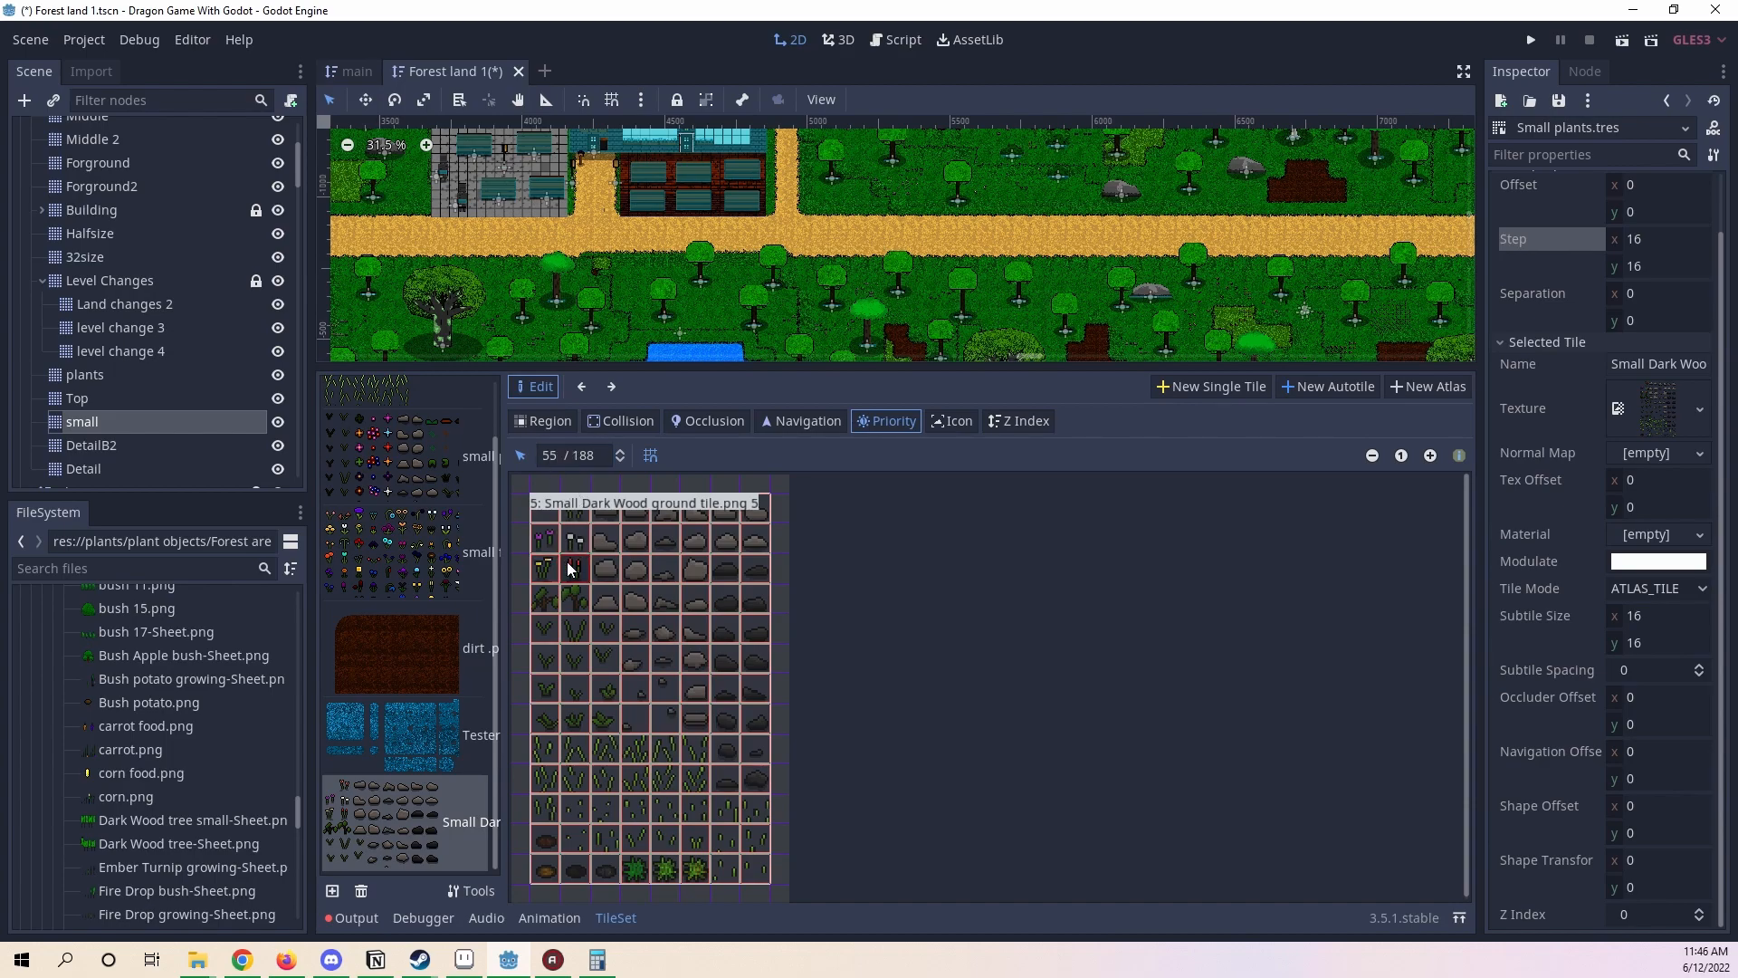
click(552, 455)
key(BackSpace)
- Set the priorities of the green plant and sprout tiles in the three rows below the flowers to 4
click(546, 601)
click(545, 460)
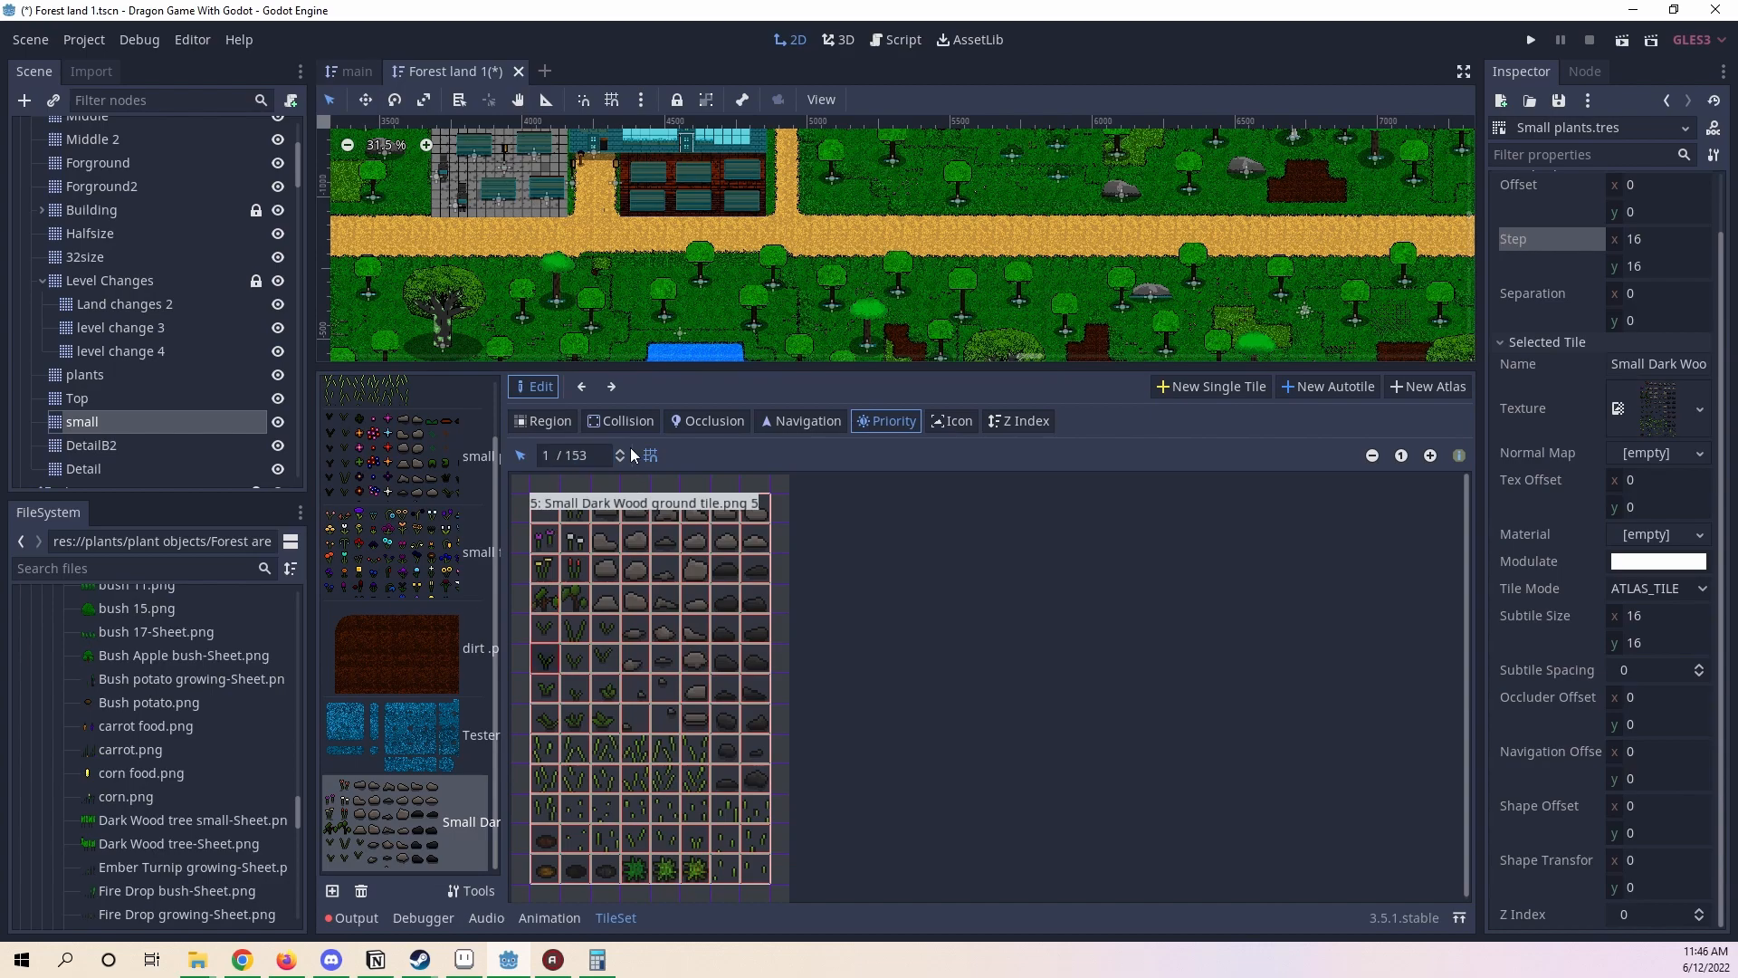
click(620, 452)
click(574, 660)
click(621, 452)
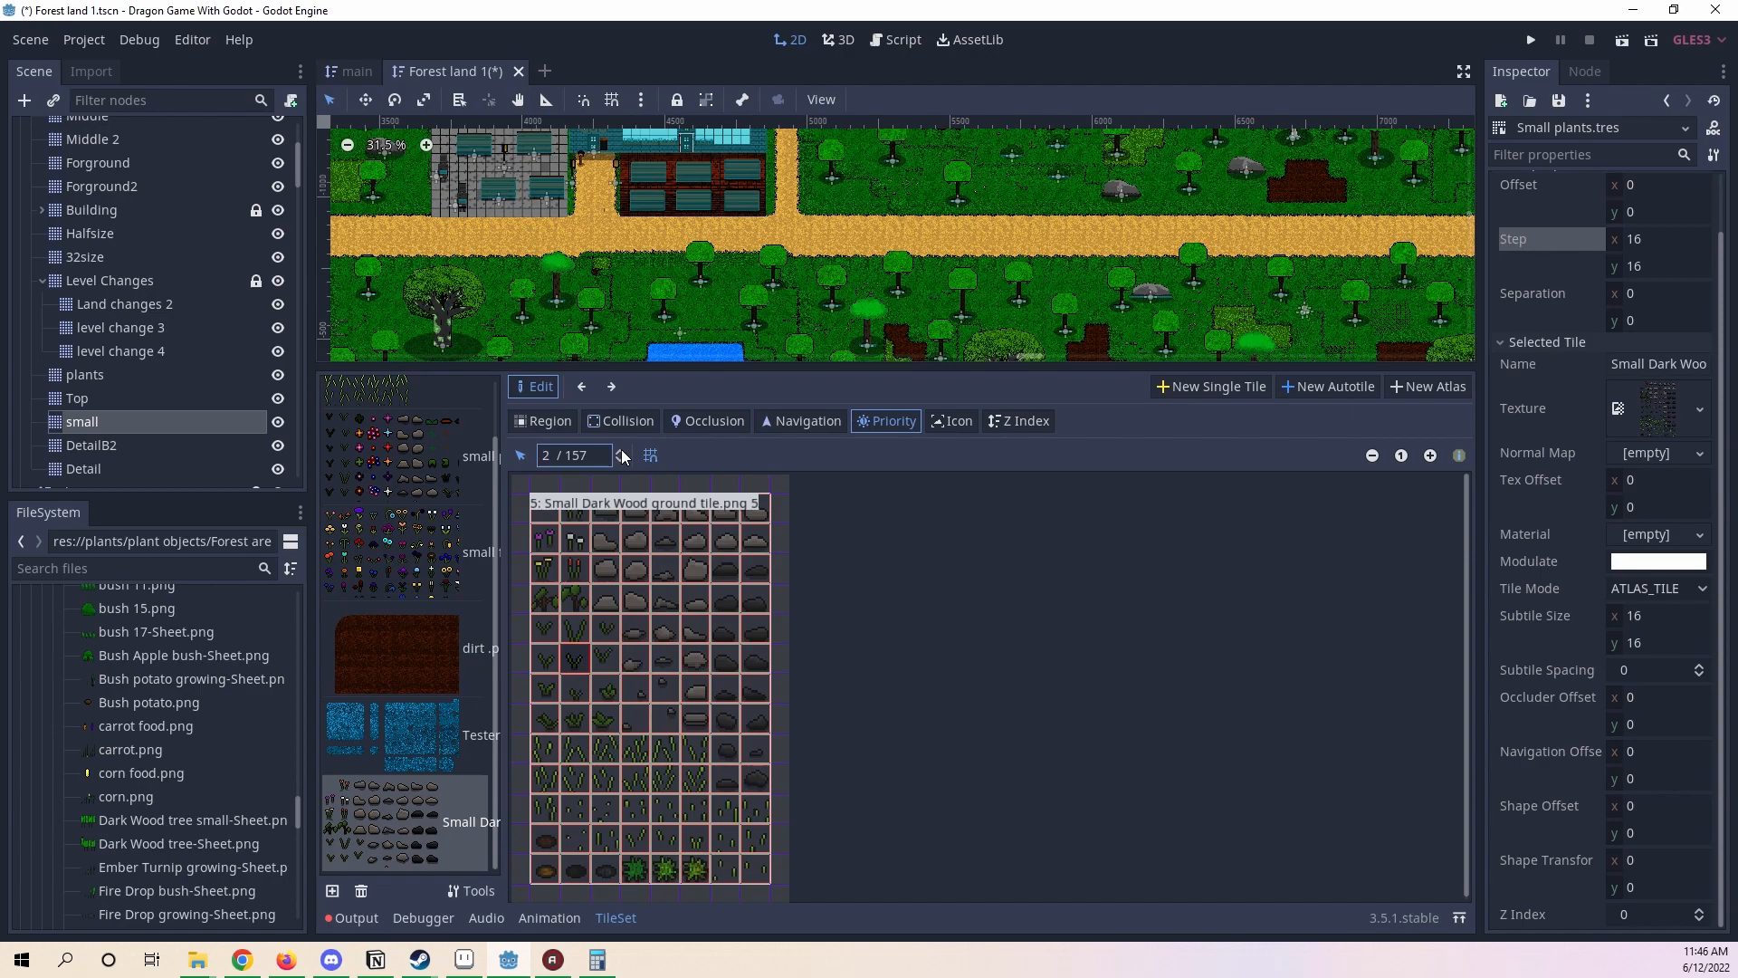
click(598, 664)
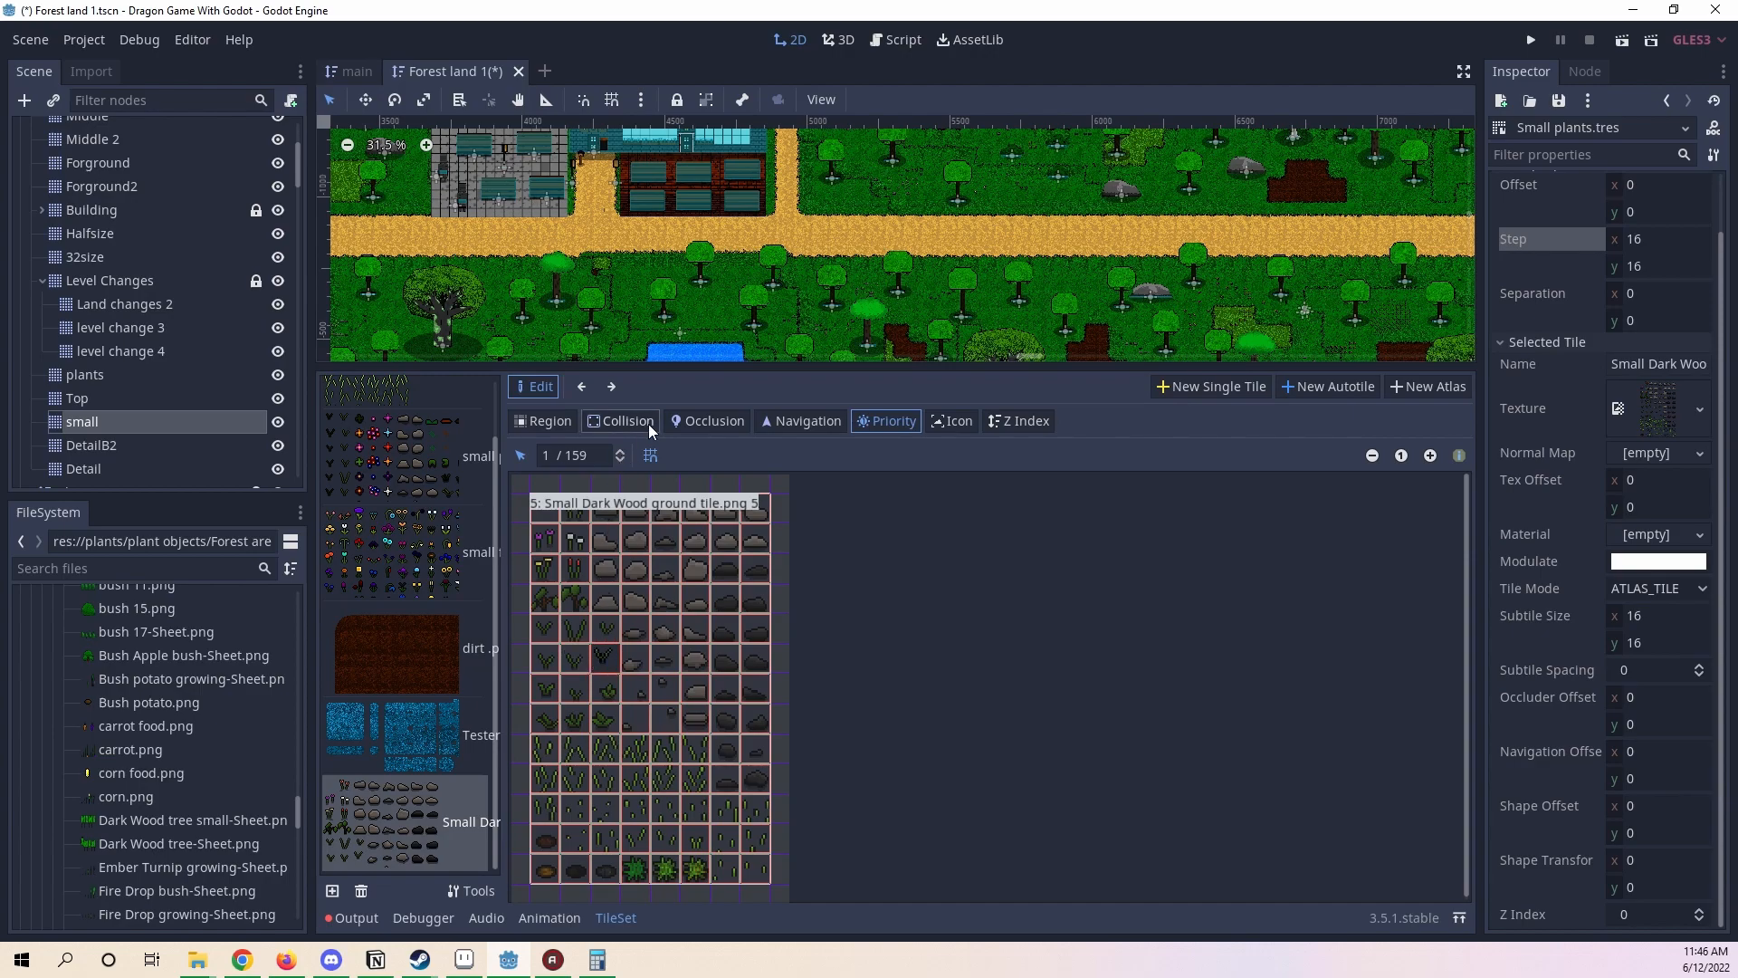
click(621, 452)
- Set the priorities of the leafy tuft tiles in the two rows above the tall grass to 4
click(568, 690)
click(548, 689)
click(622, 452)
click(621, 451)
click(577, 692)
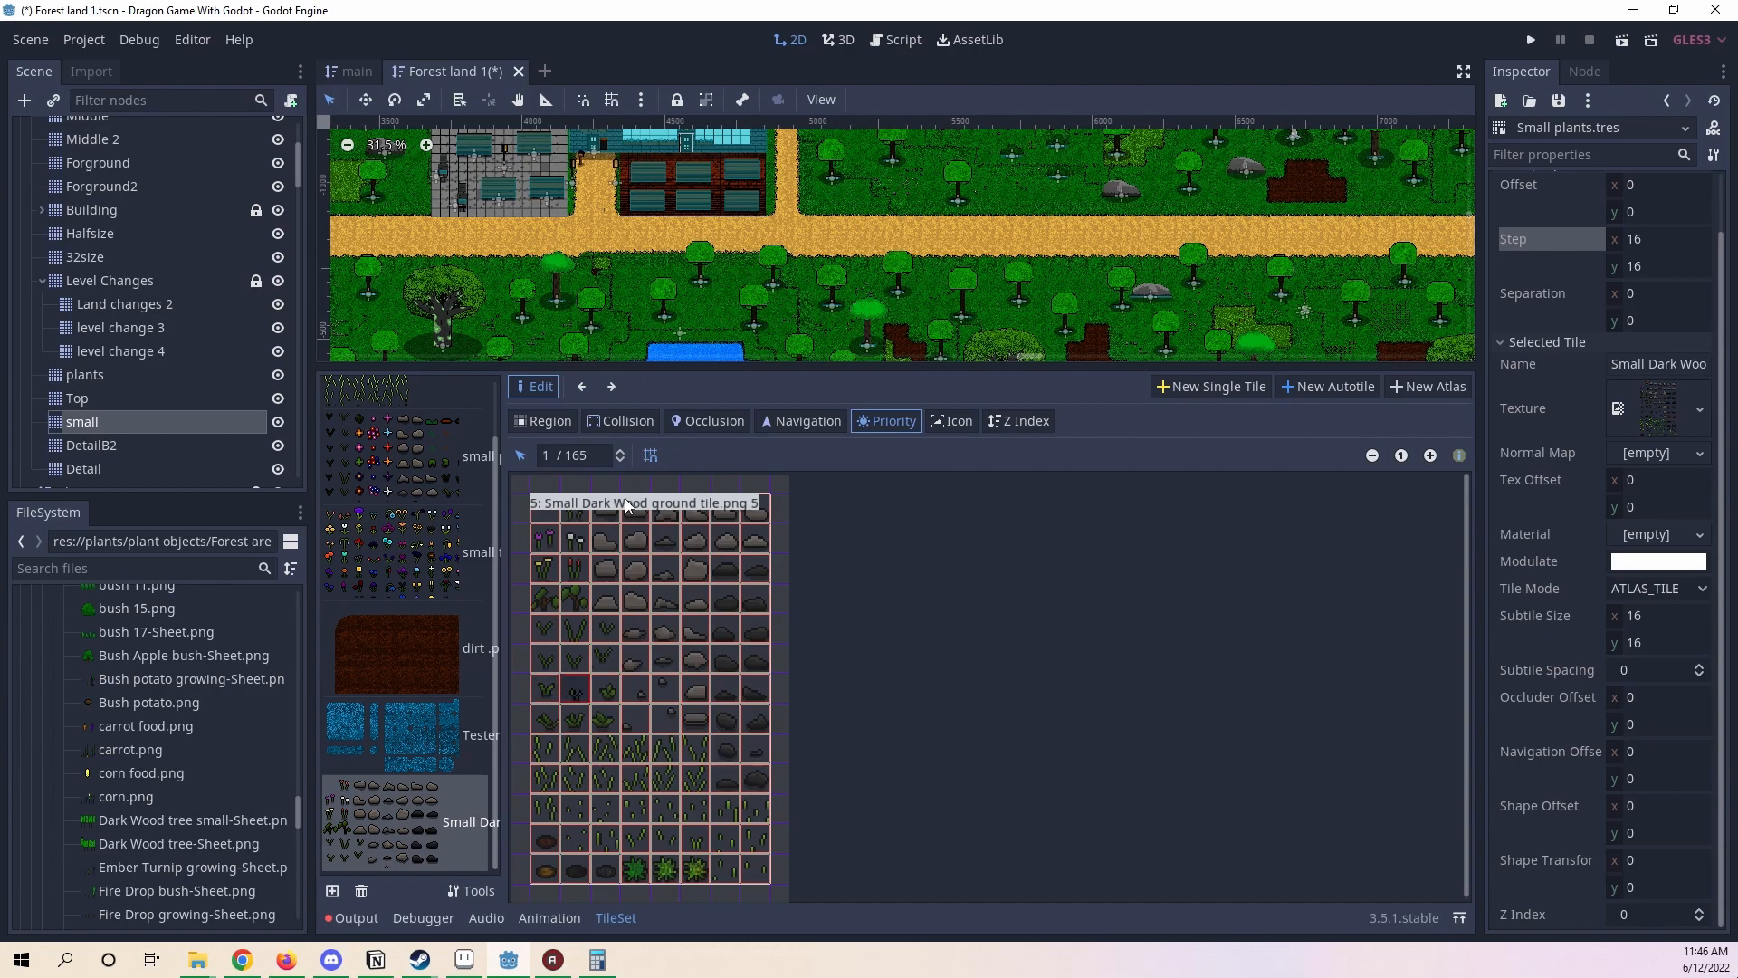
click(621, 452)
click(606, 691)
click(623, 454)
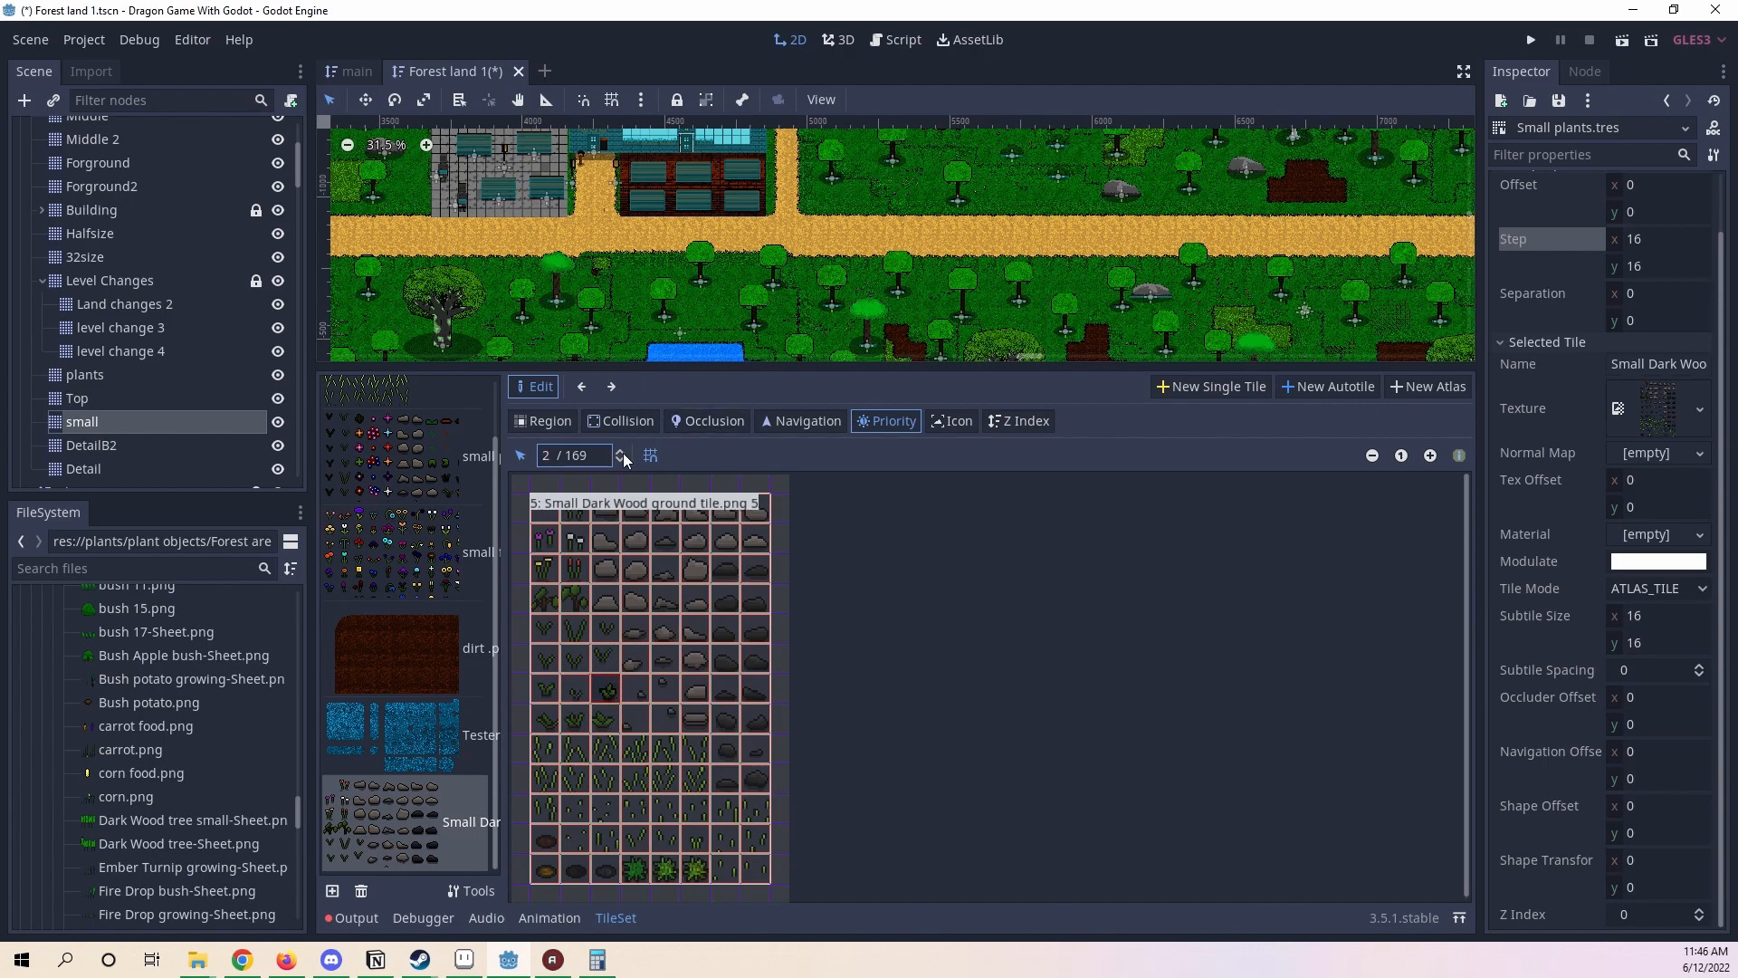
click(546, 720)
click(624, 454)
- Set the priority of the first flower tile in the topmost visible row to 10
click(545, 513)
click(623, 452)
click(624, 454)
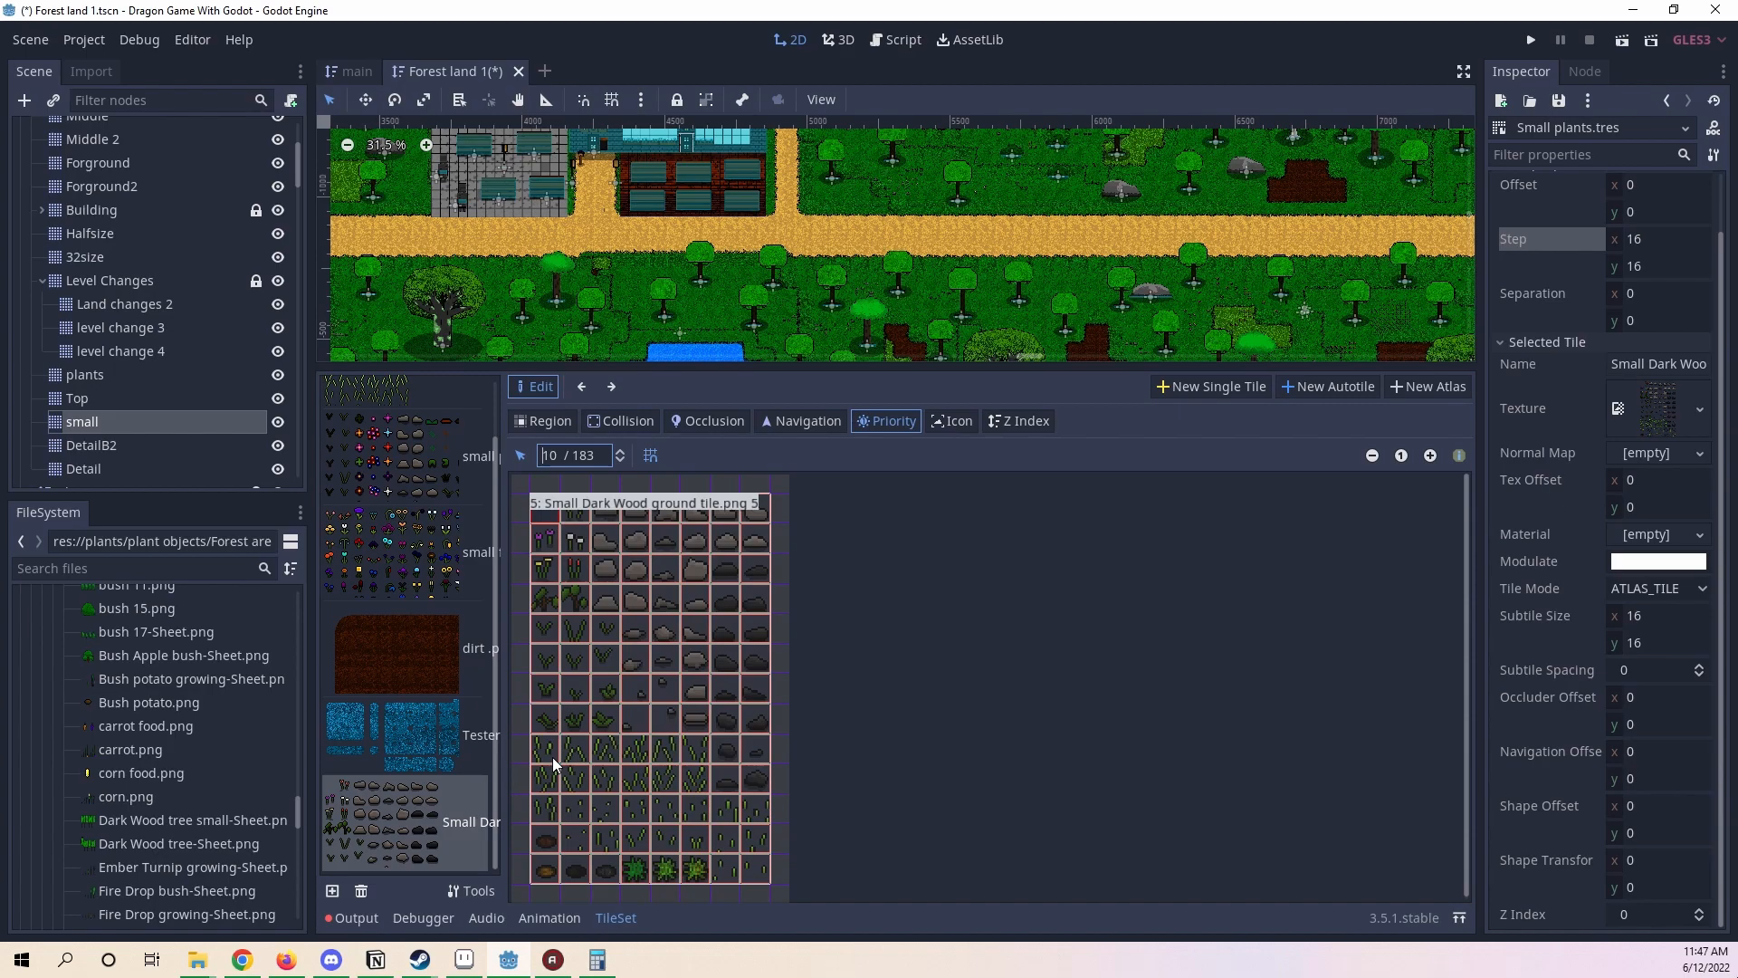
click(575, 539)
- Set the remaining upper-row tall grass tiles' priorities to 5 and the first four lower-row ones to 6
click(611, 744)
click(548, 456)
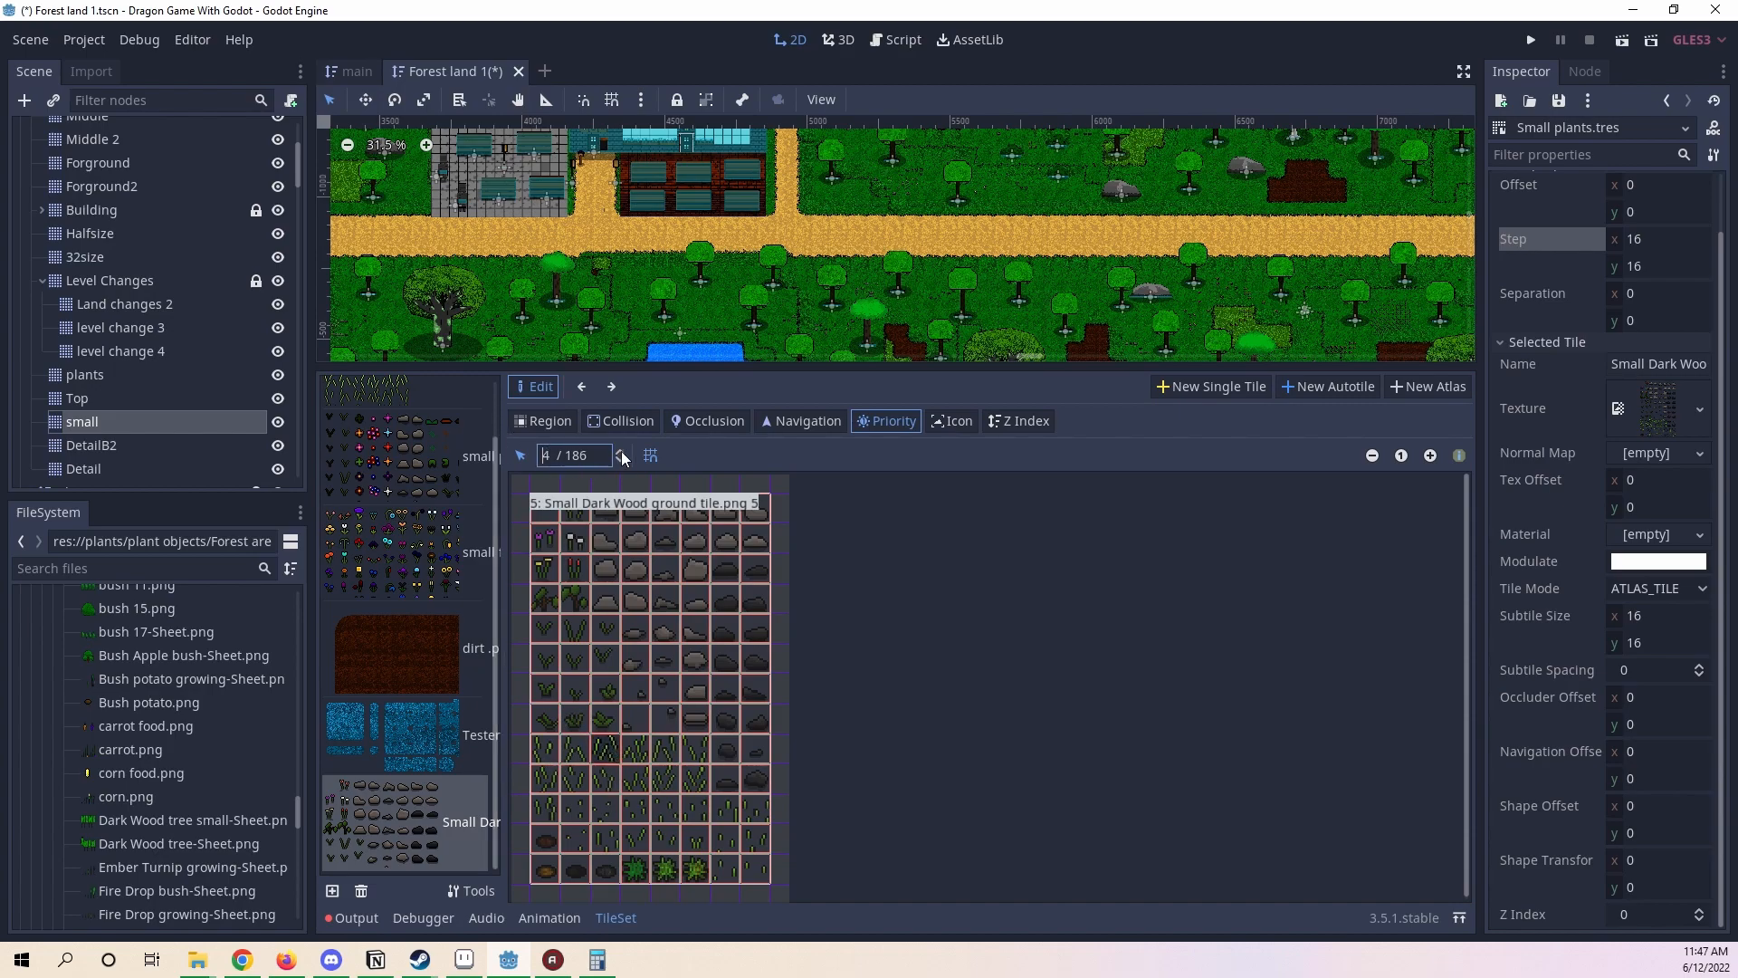
click(637, 749)
click(623, 455)
click(636, 780)
click(546, 780)
- Raise the priorities of all six tall grass tiles in the upper tall grass row to 6
click(545, 749)
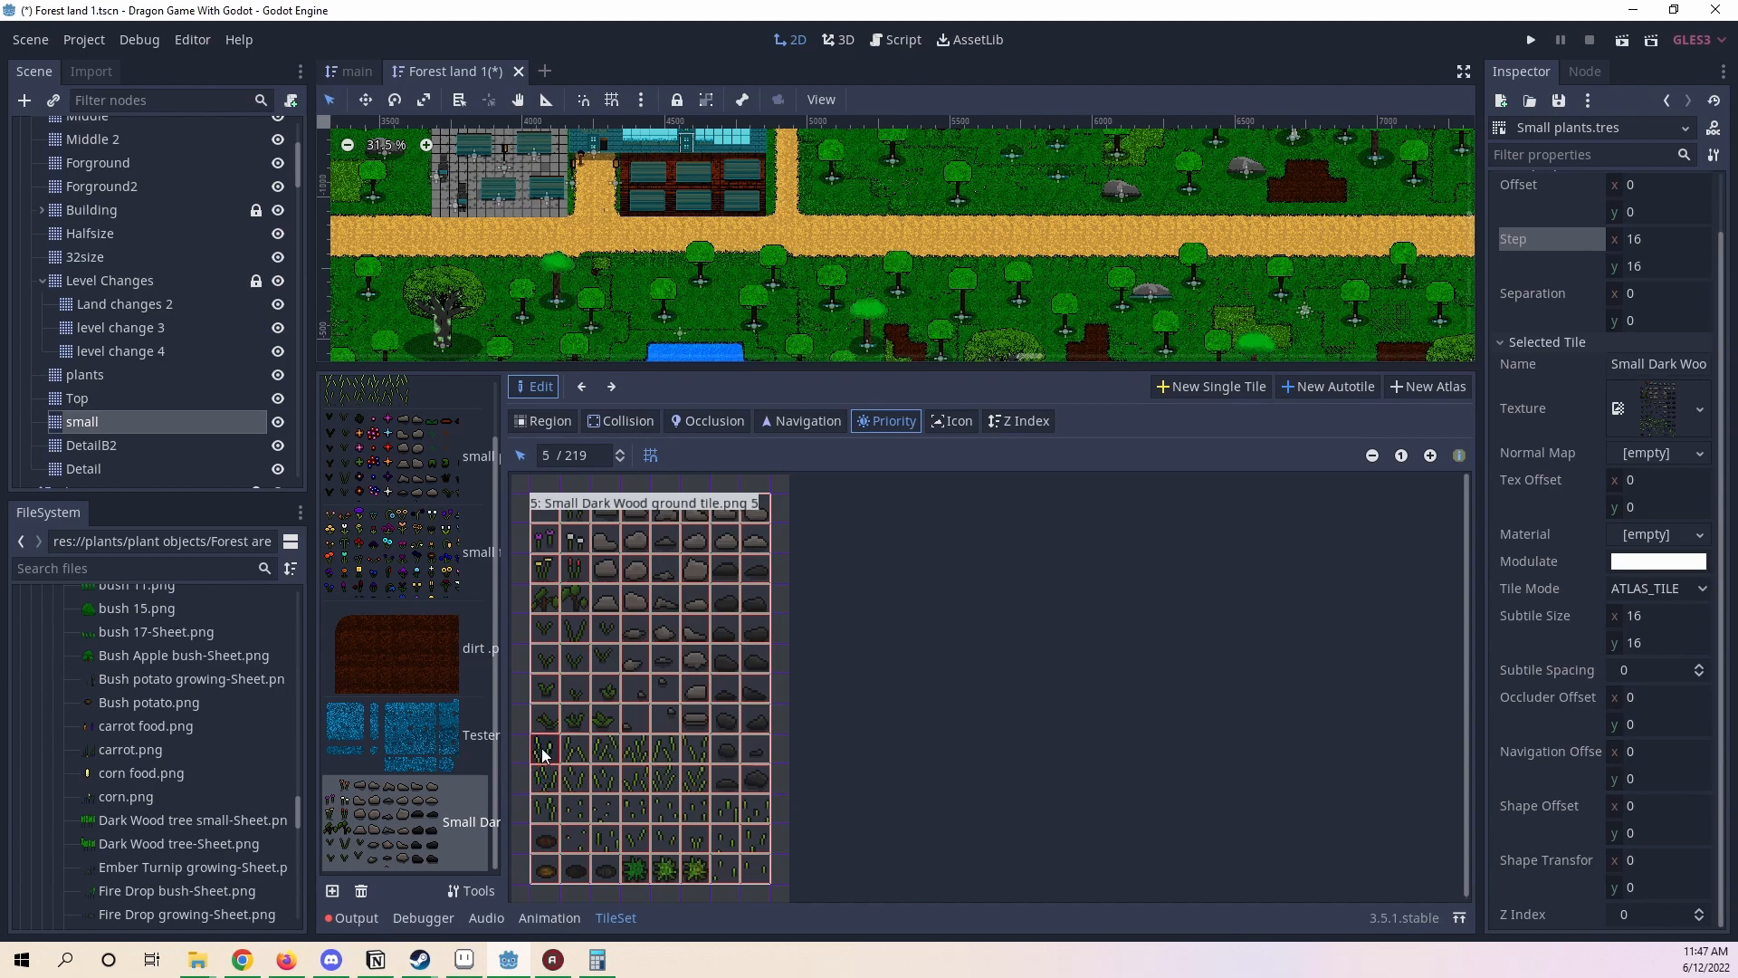
click(620, 452)
click(575, 751)
click(606, 750)
click(621, 452)
click(637, 748)
click(666, 749)
click(622, 452)
click(693, 751)
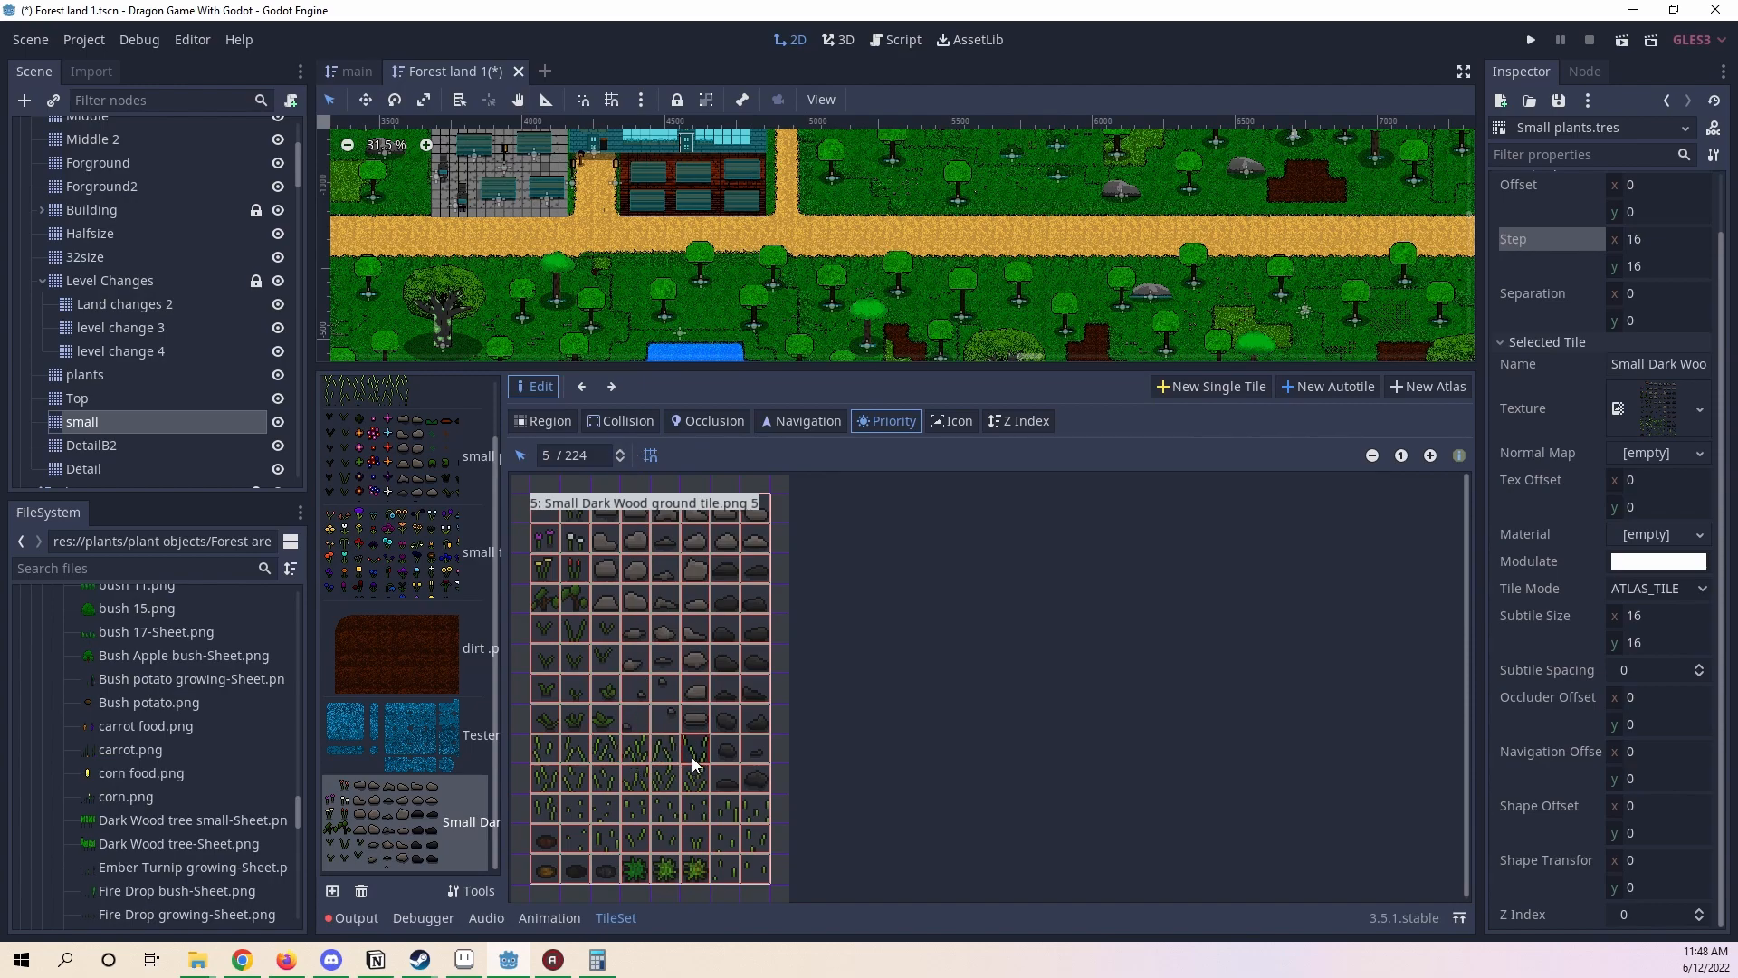
click(622, 452)
- Set the priorities of the last two tall grass tiles in the lower tall grass row to 6
click(697, 777)
click(622, 455)
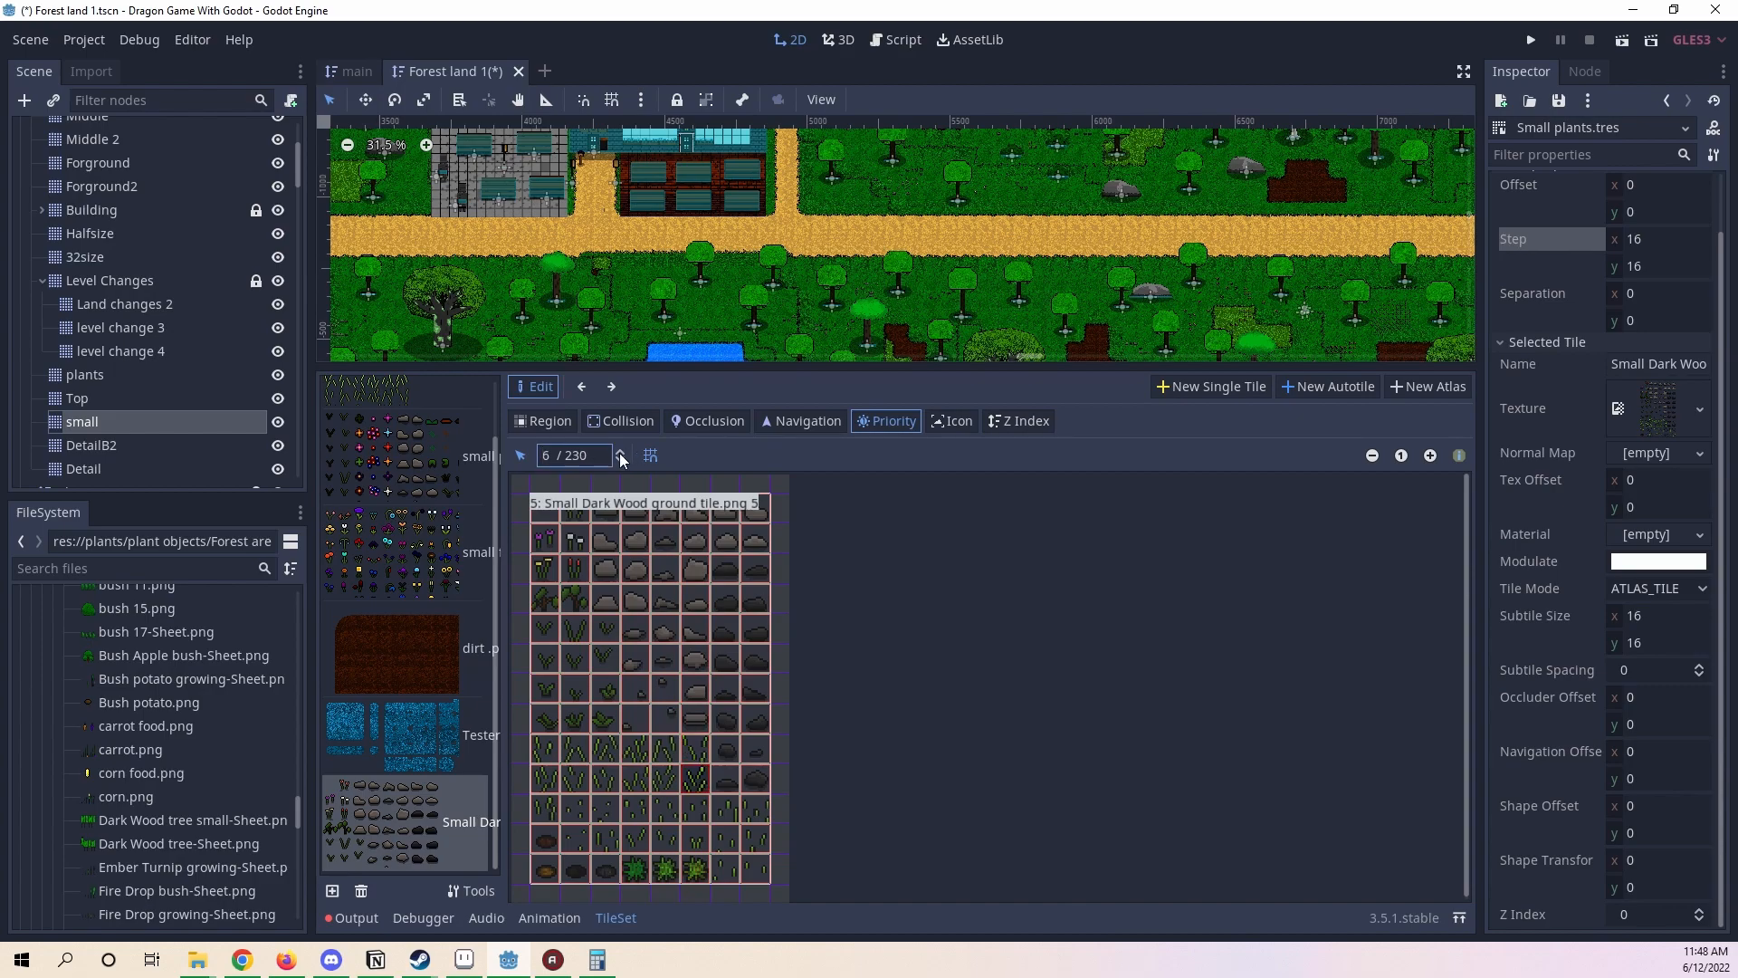
click(670, 787)
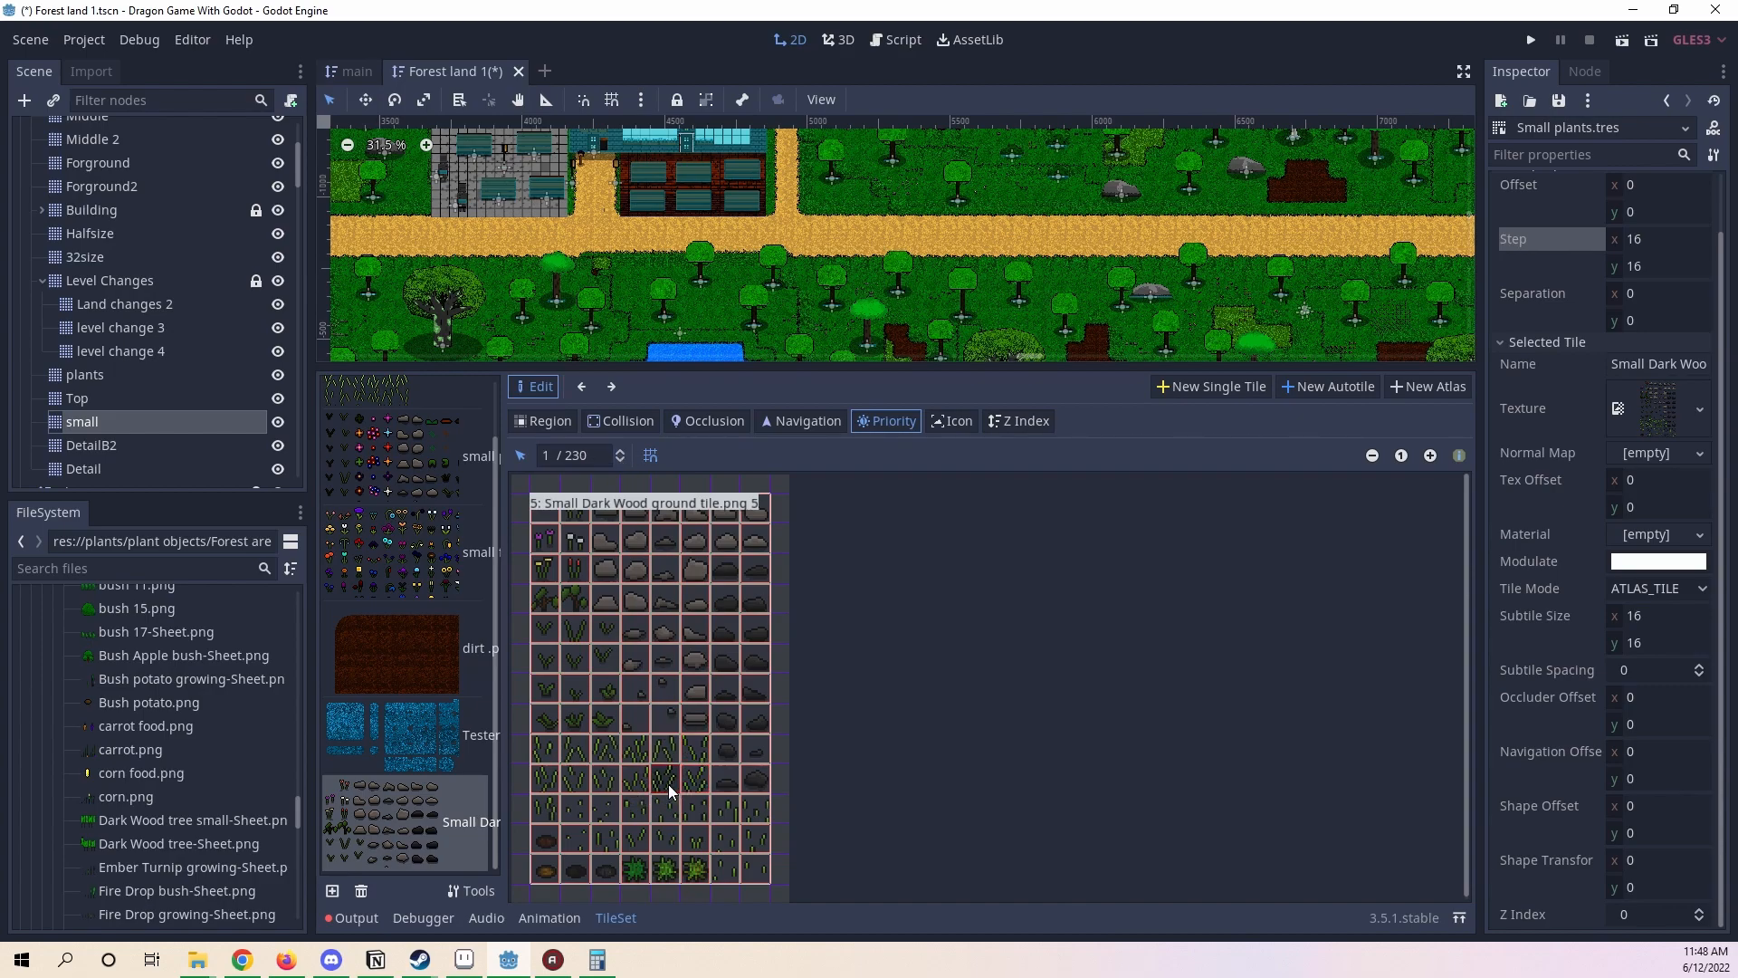
double_click(623, 452)
- Set the priorities of the first six short grass tiles in the row below the tall grass to 6
click(554, 811)
double_click(623, 452)
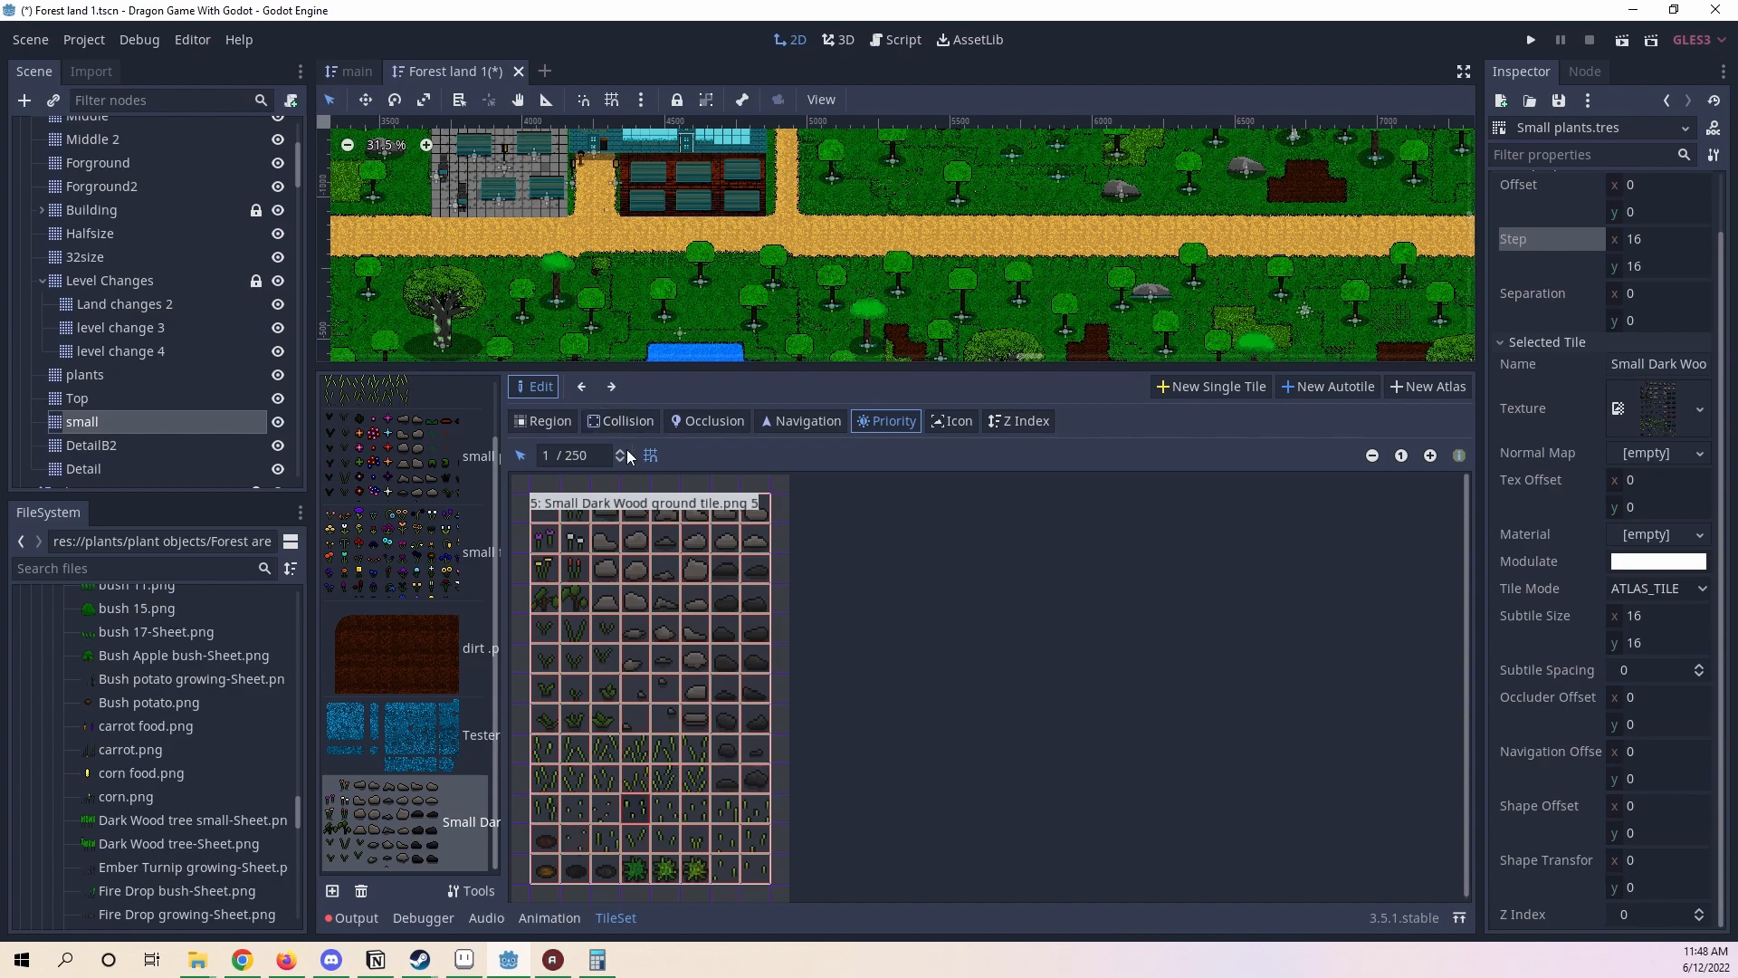
click(626, 451)
click(669, 813)
double_click(626, 454)
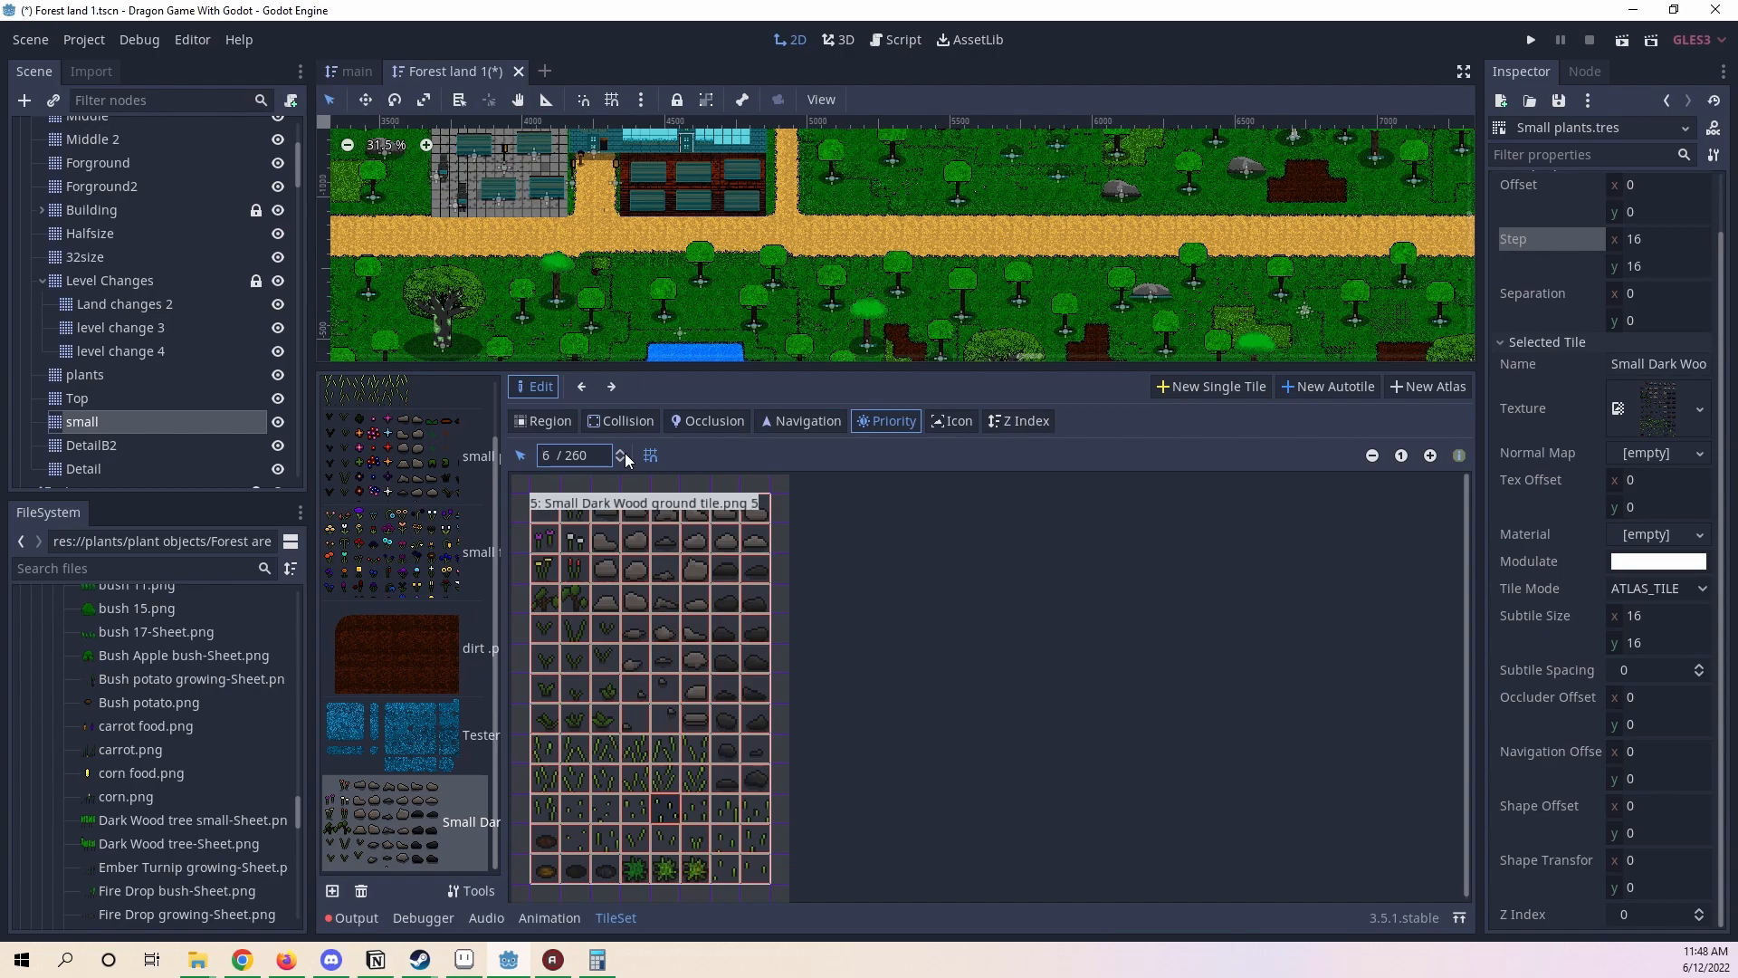
click(693, 813)
click(625, 451)
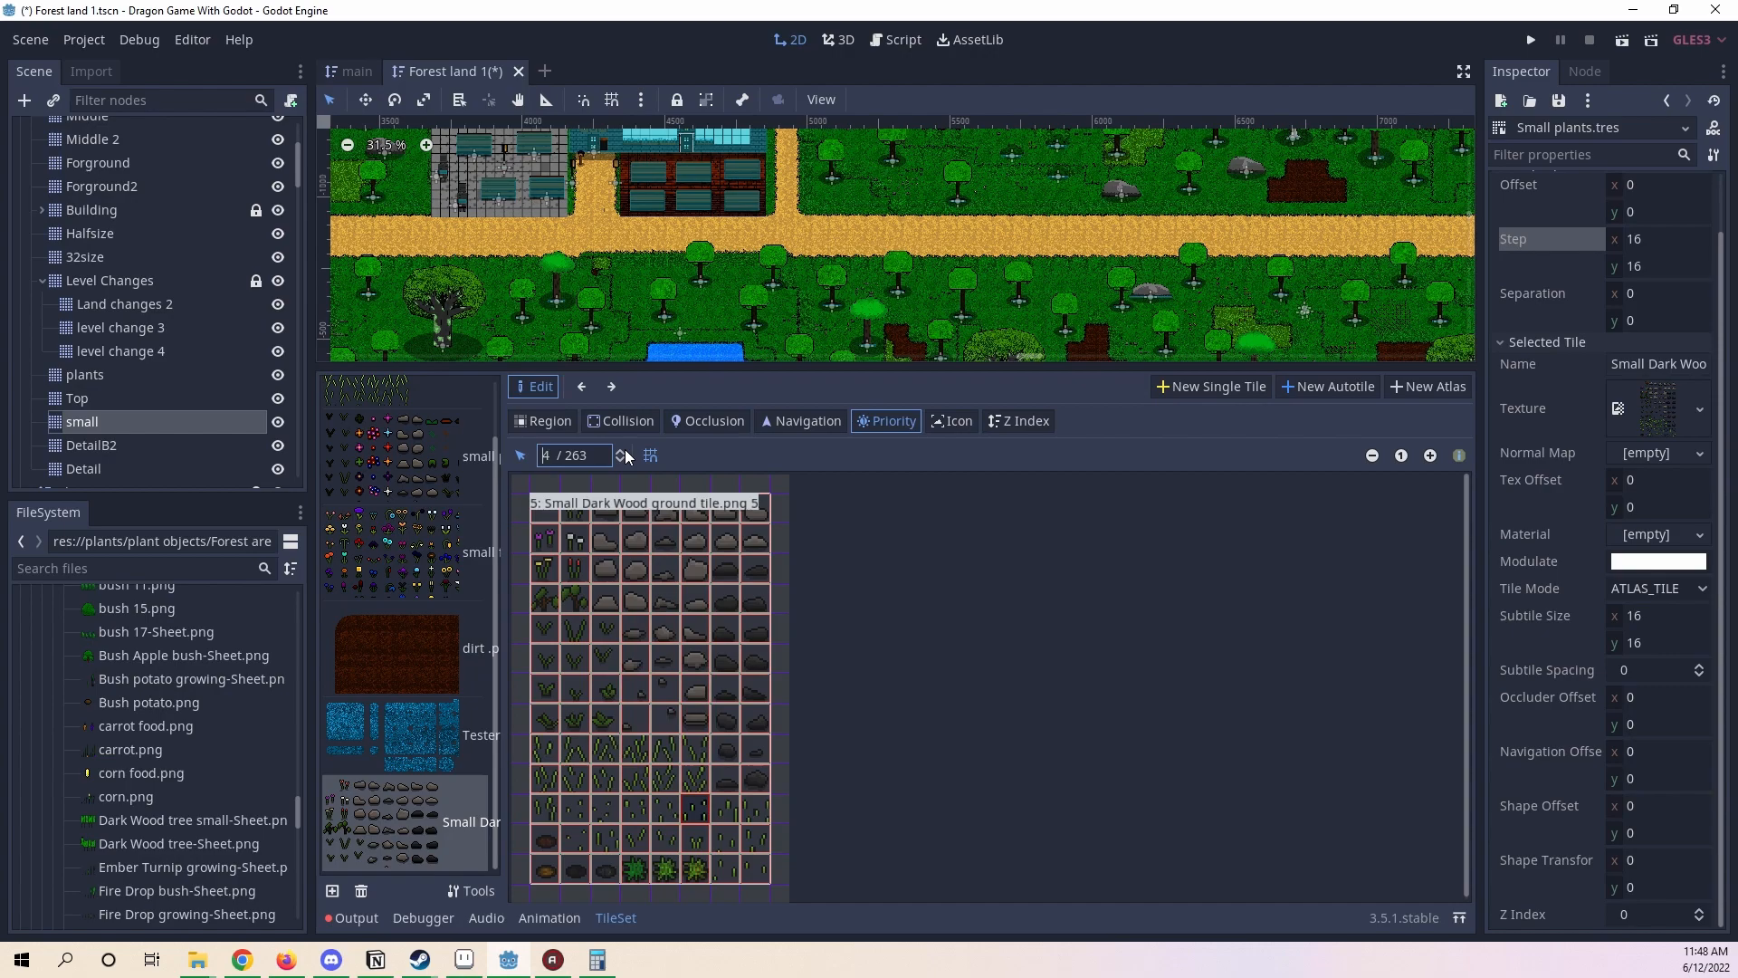
click(622, 450)
- Set the priorities of the last two short grass tiles in that row to 6
click(733, 809)
click(621, 451)
click(622, 451)
click(621, 451)
click(621, 451)
click(621, 451)
click(761, 819)
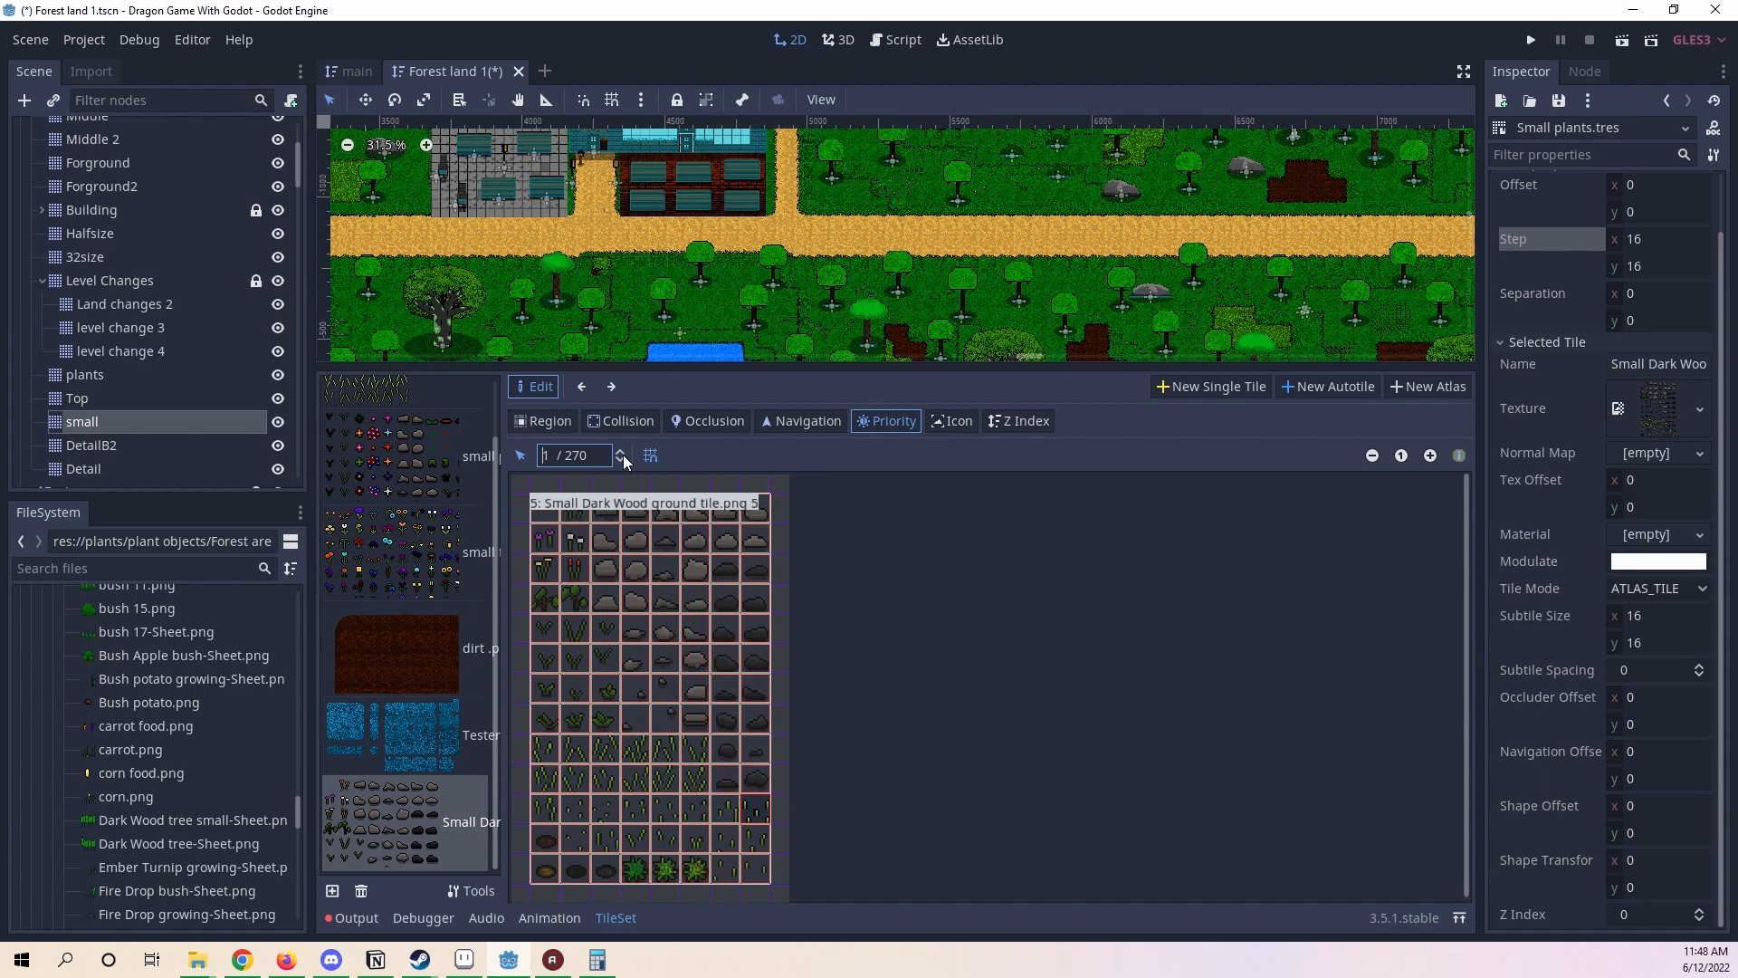
- Set the priorities of the three dark mound tiles in the bottom row to 3
click(545, 840)
click(545, 871)
click(622, 451)
click(580, 870)
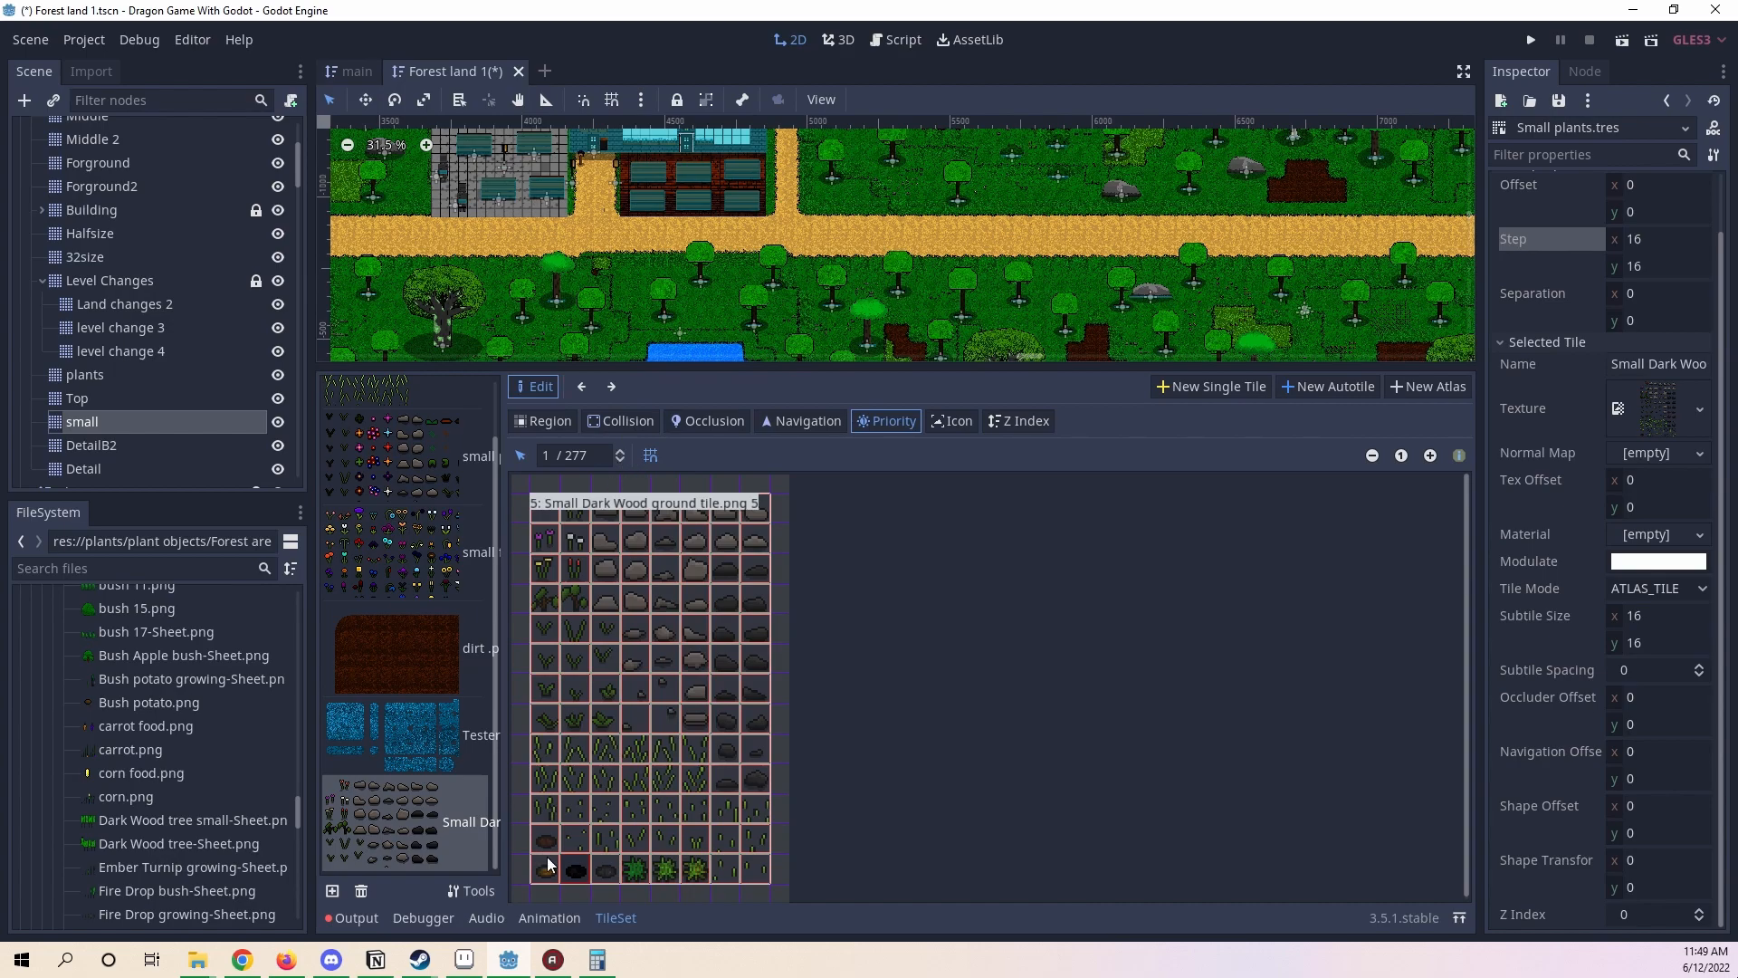
click(606, 871)
click(622, 451)
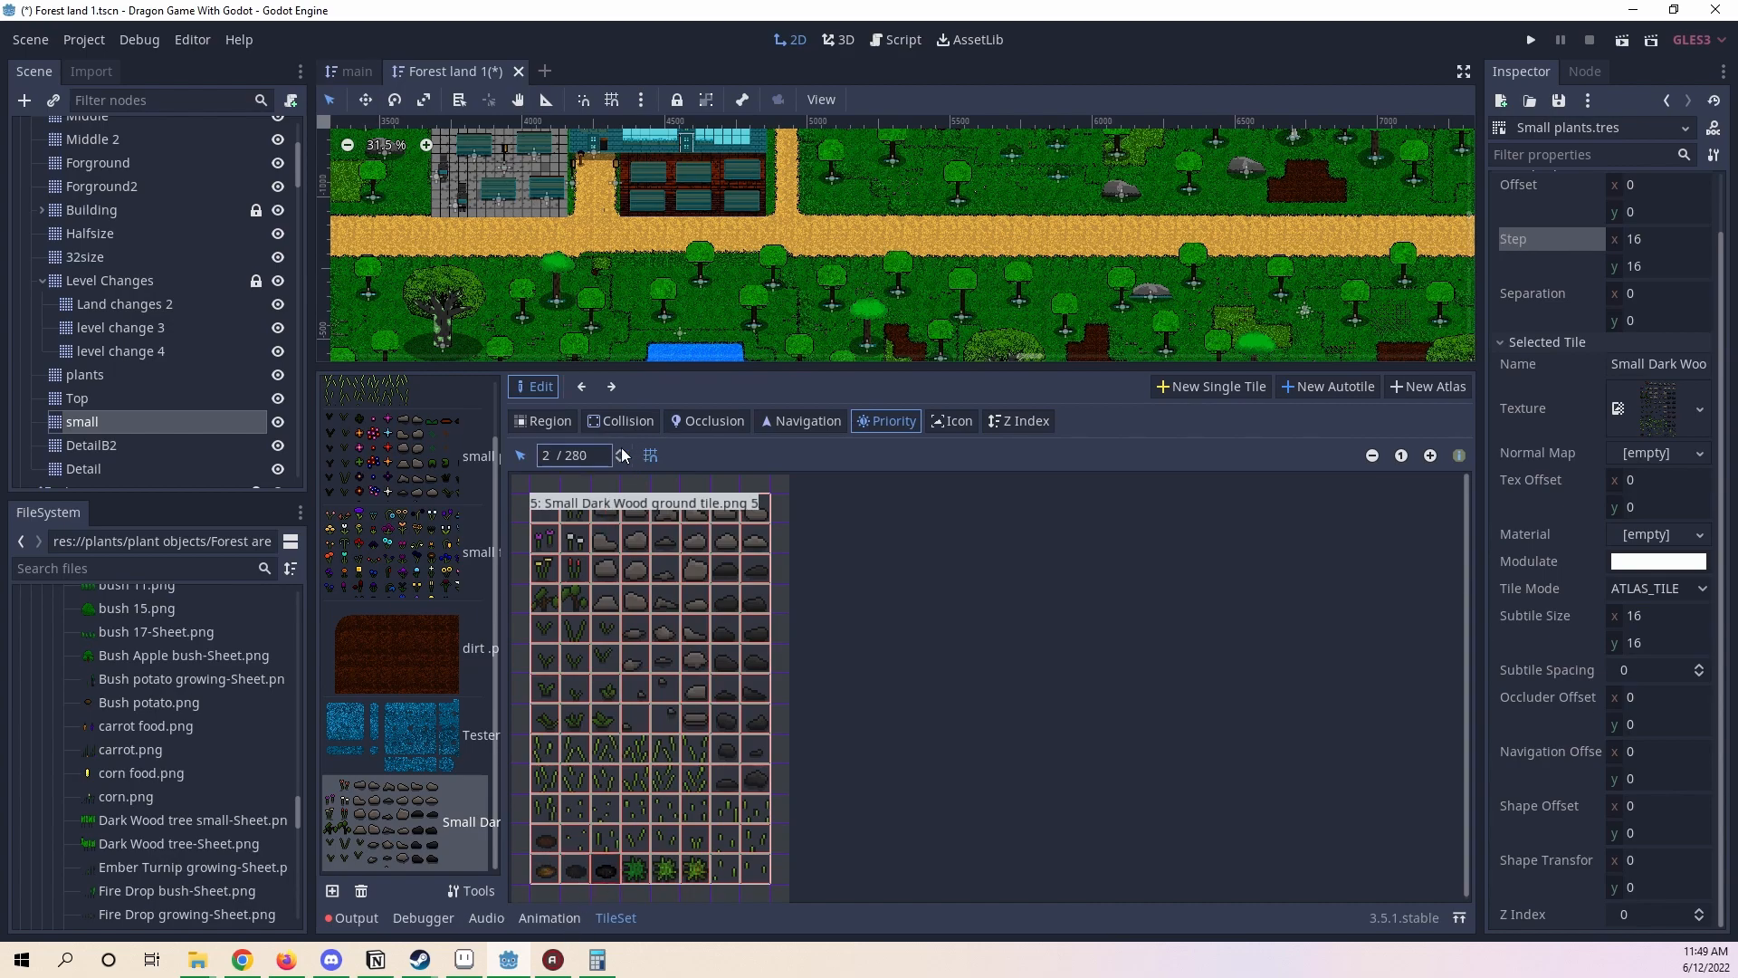
- Raise the priorities of the grass tiles in the second-to-last row and set the third tile in the row above to 7
click(579, 844)
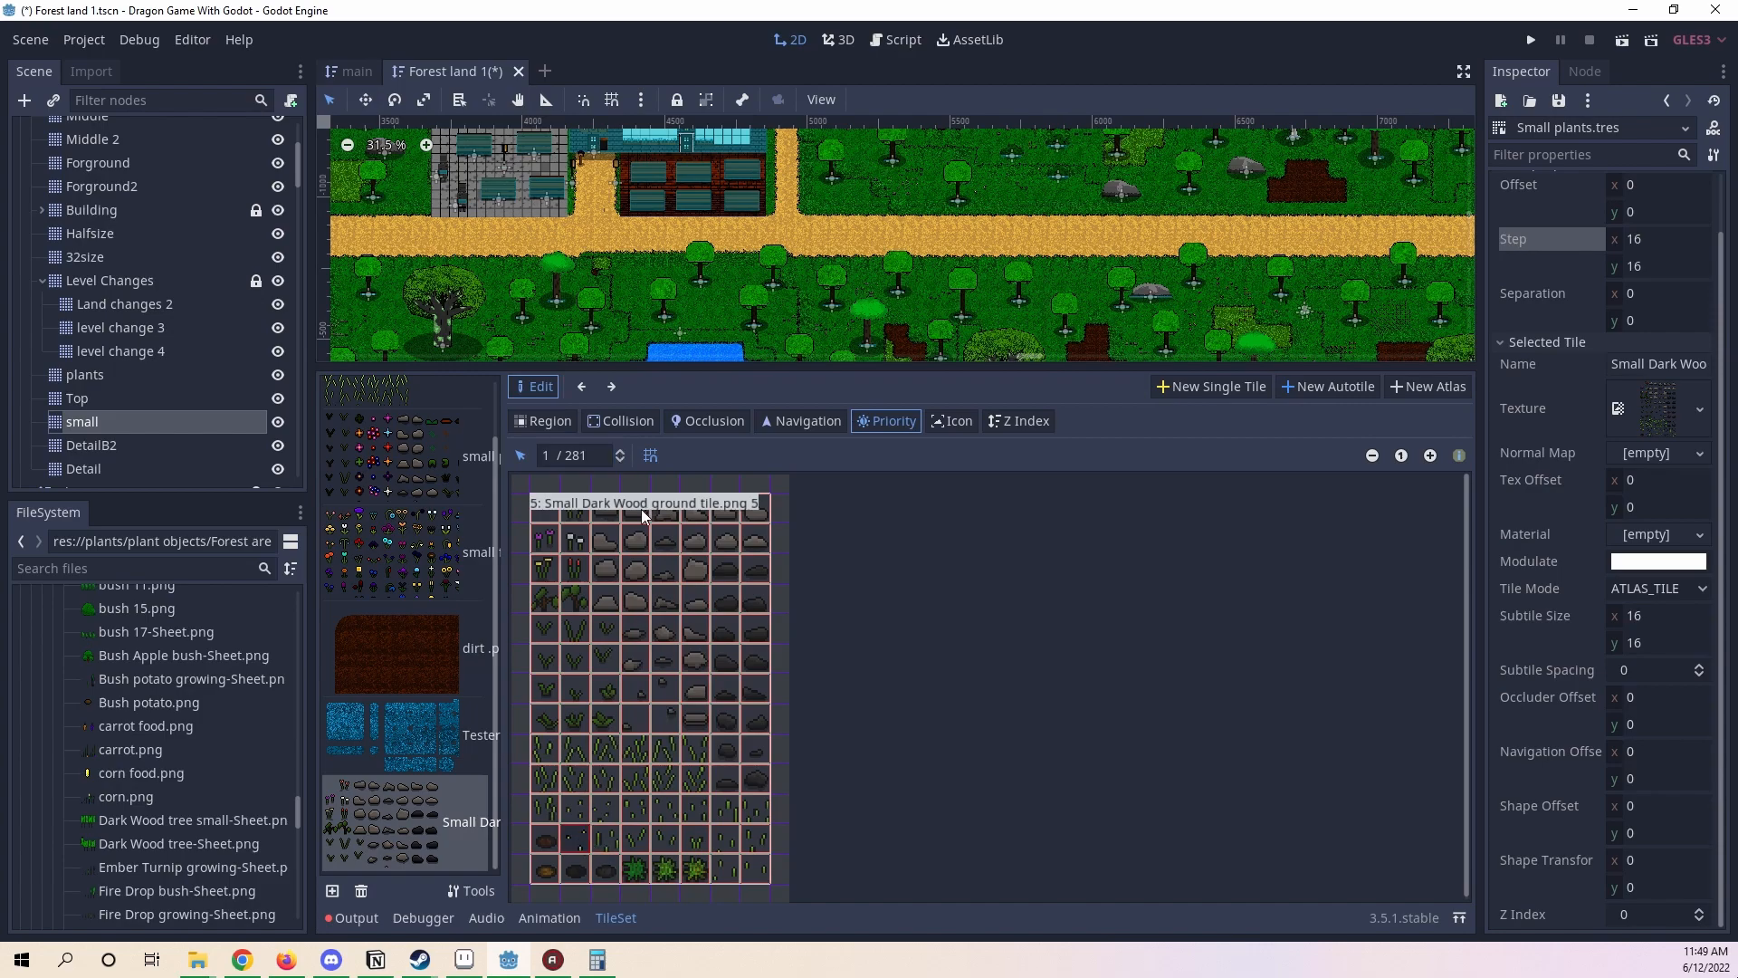
click(620, 450)
click(604, 842)
click(621, 450)
click(605, 809)
click(622, 455)
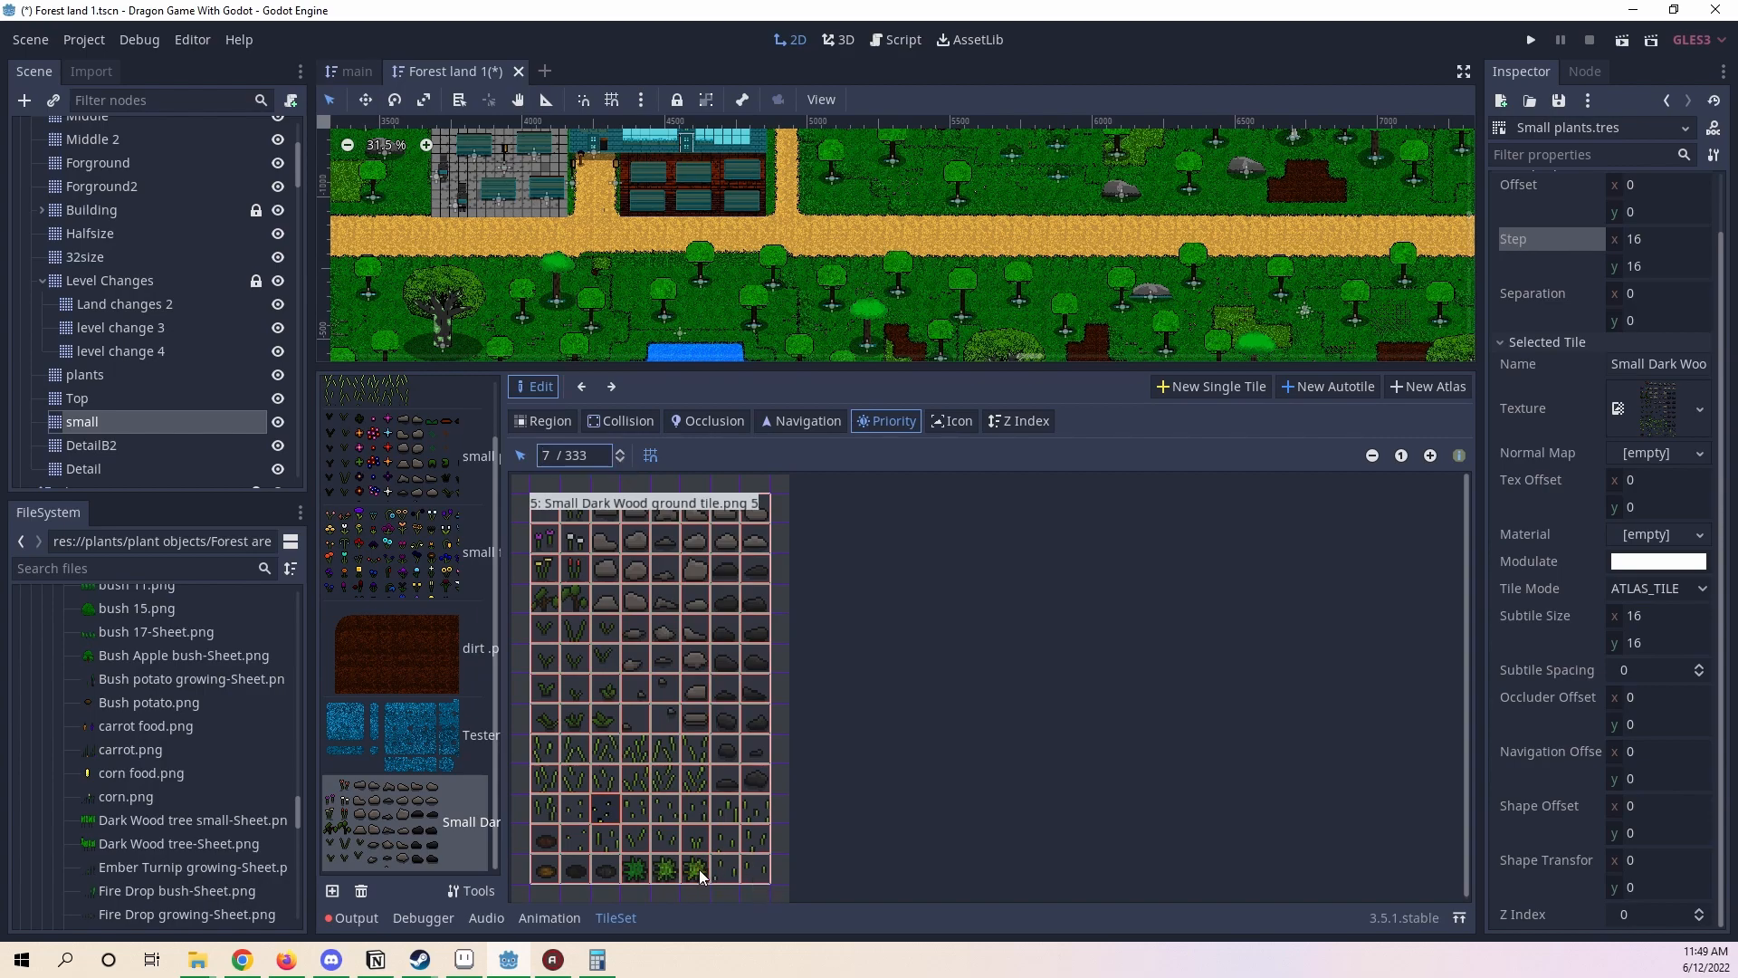
- Raise the first green bush tile's priority to 4 and set the brown mound tile in the second-to-last row to 3
click(635, 869)
click(621, 454)
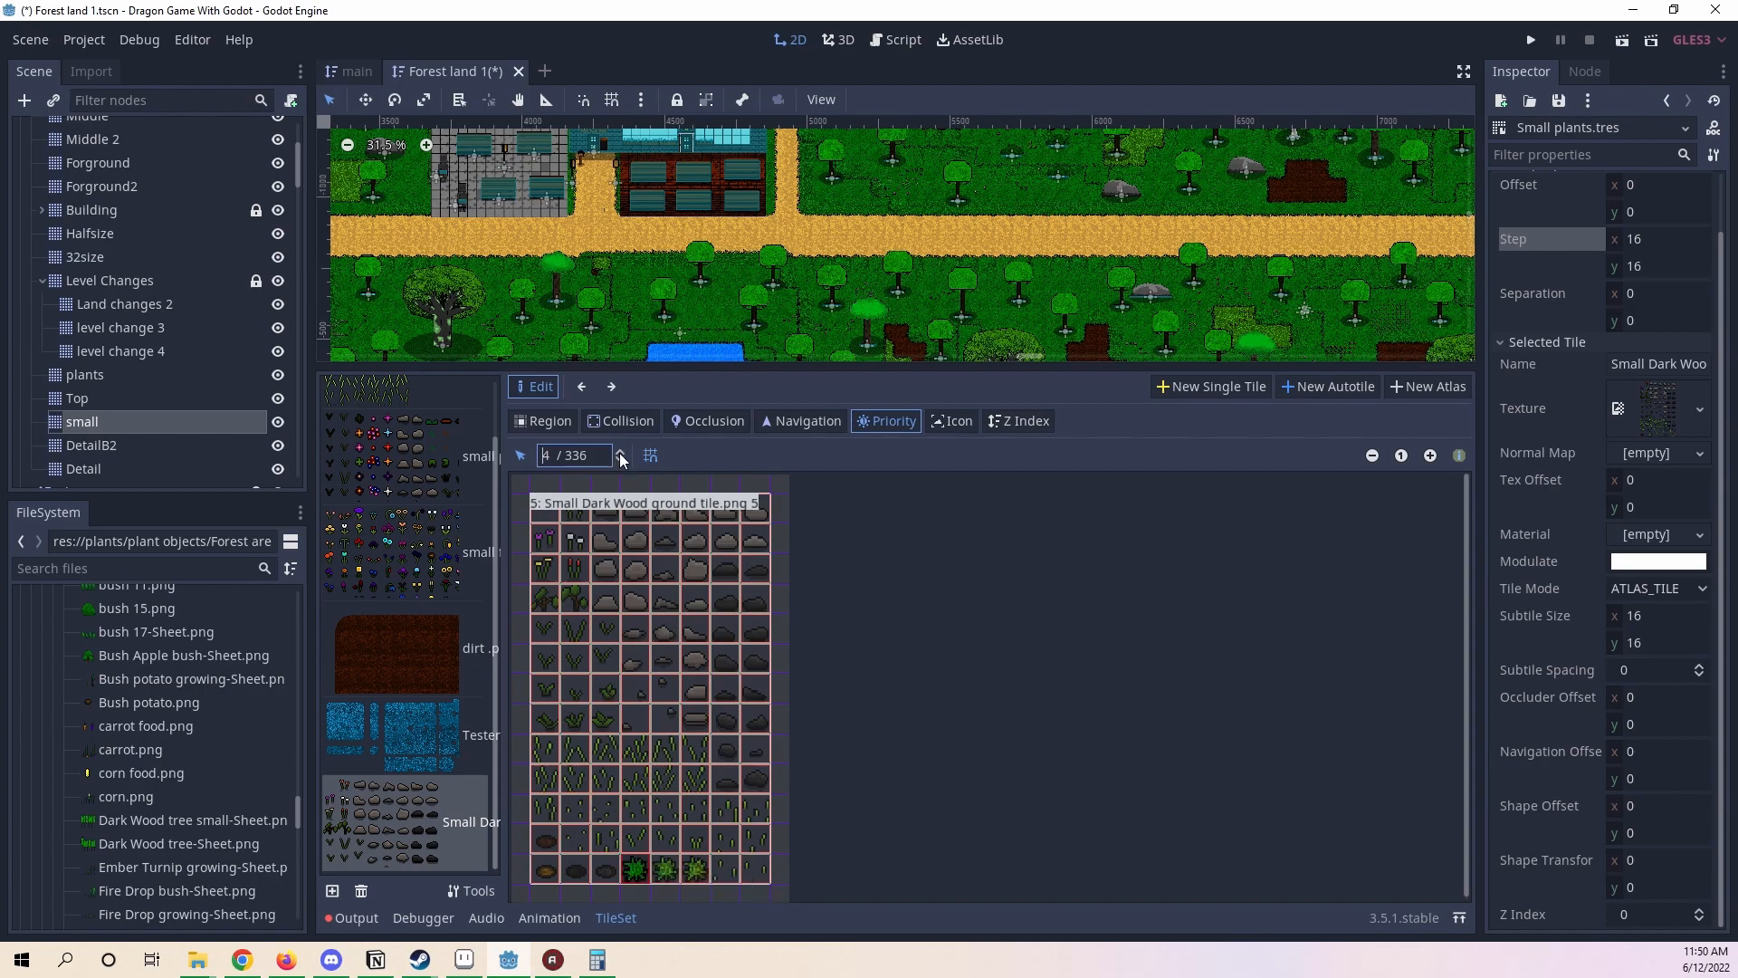
click(545, 840)
click(619, 456)
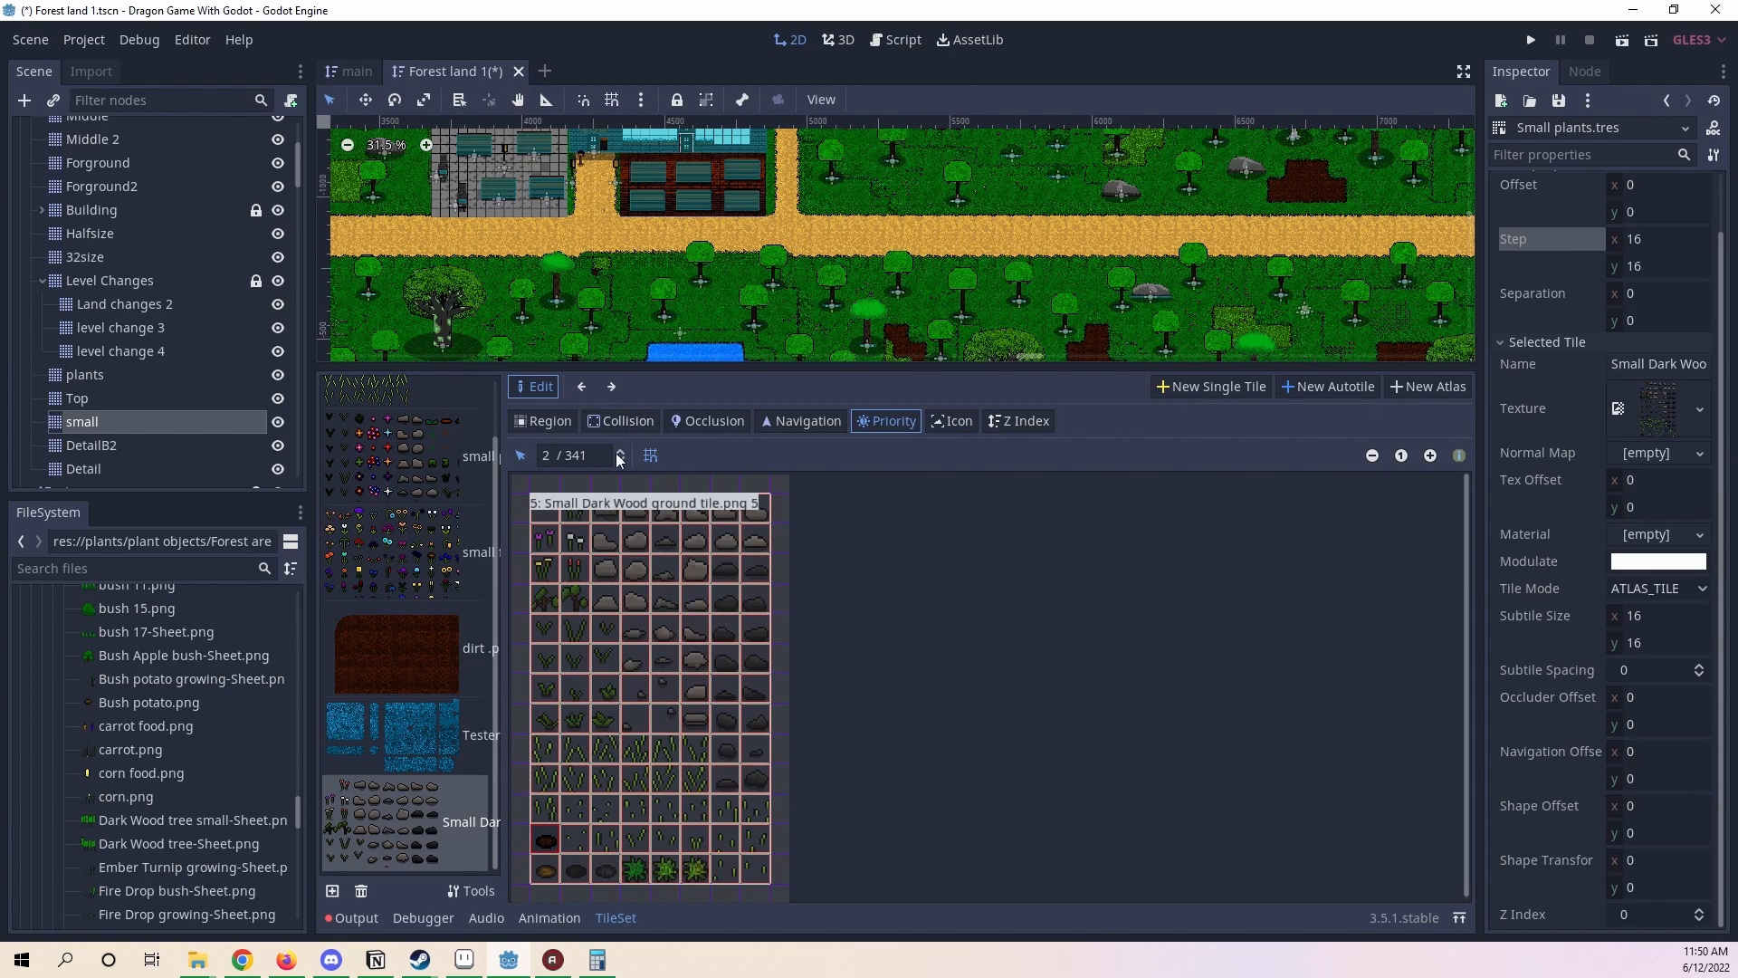
- Check the priority values of the small rock tiles above and beside the tall grass
click(726, 750)
click(695, 721)
click(634, 722)
click(661, 722)
click(636, 686)
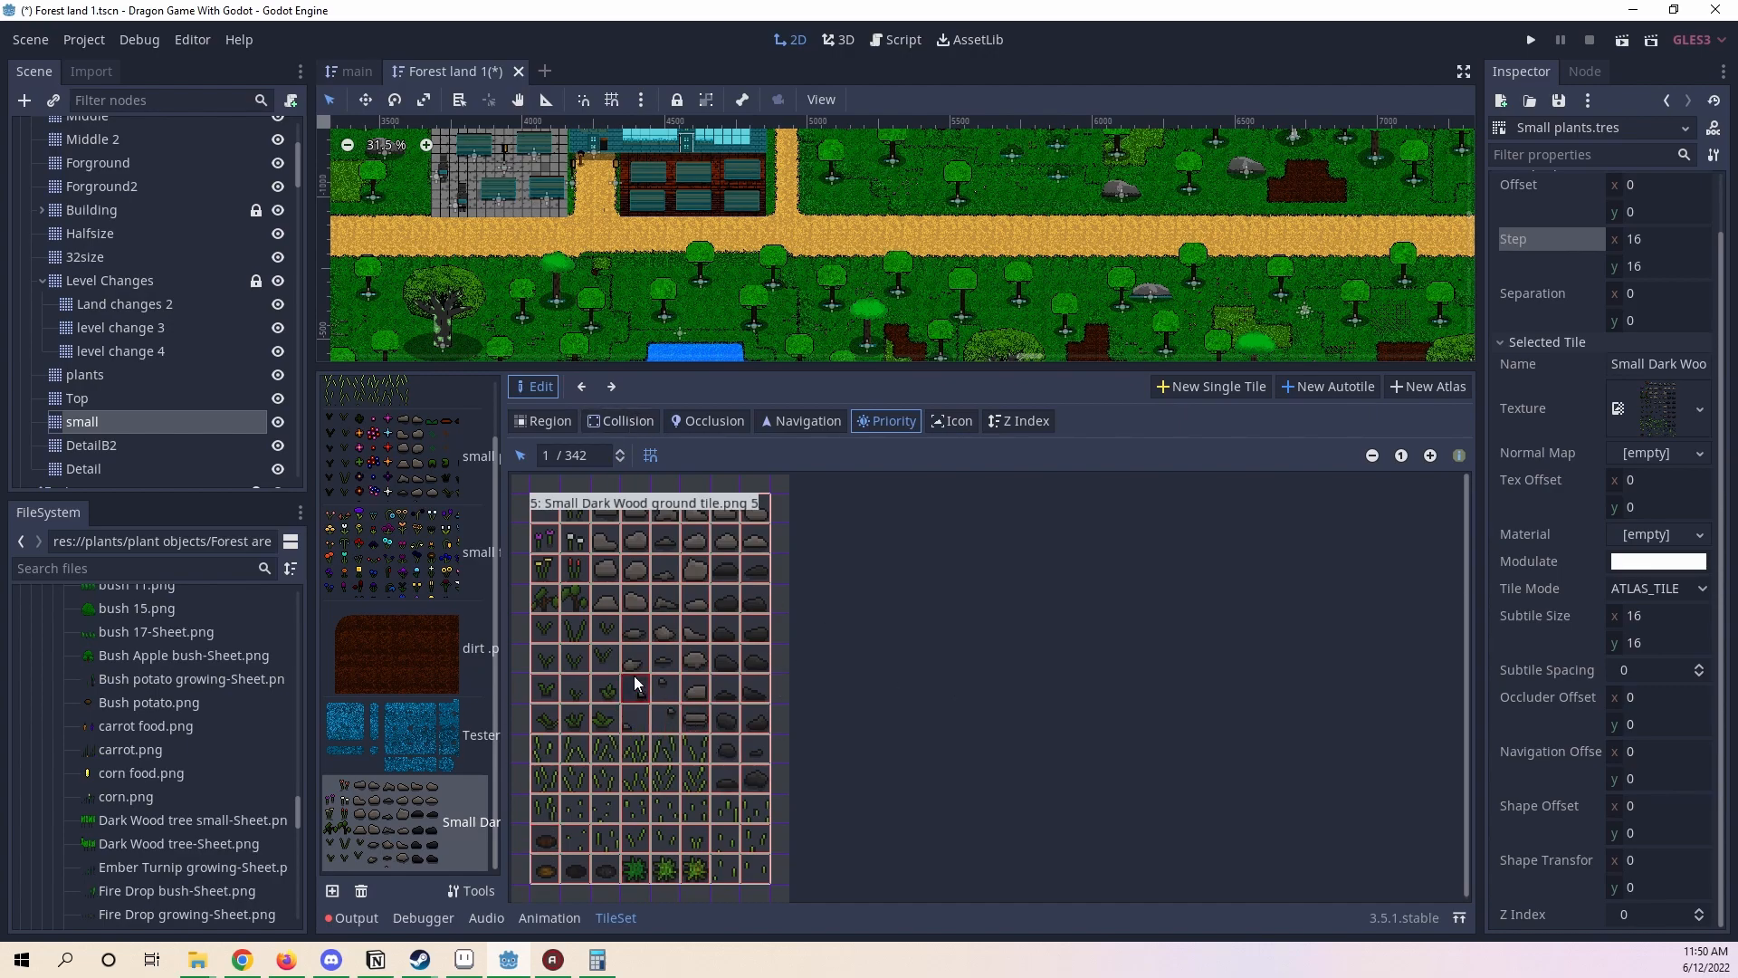
- Enlarge the map view, select the small tile map and paint a stroke of random Small Dark Wood ground tiles below the sand path
click(605, 604)
drag(896, 367, 882, 960)
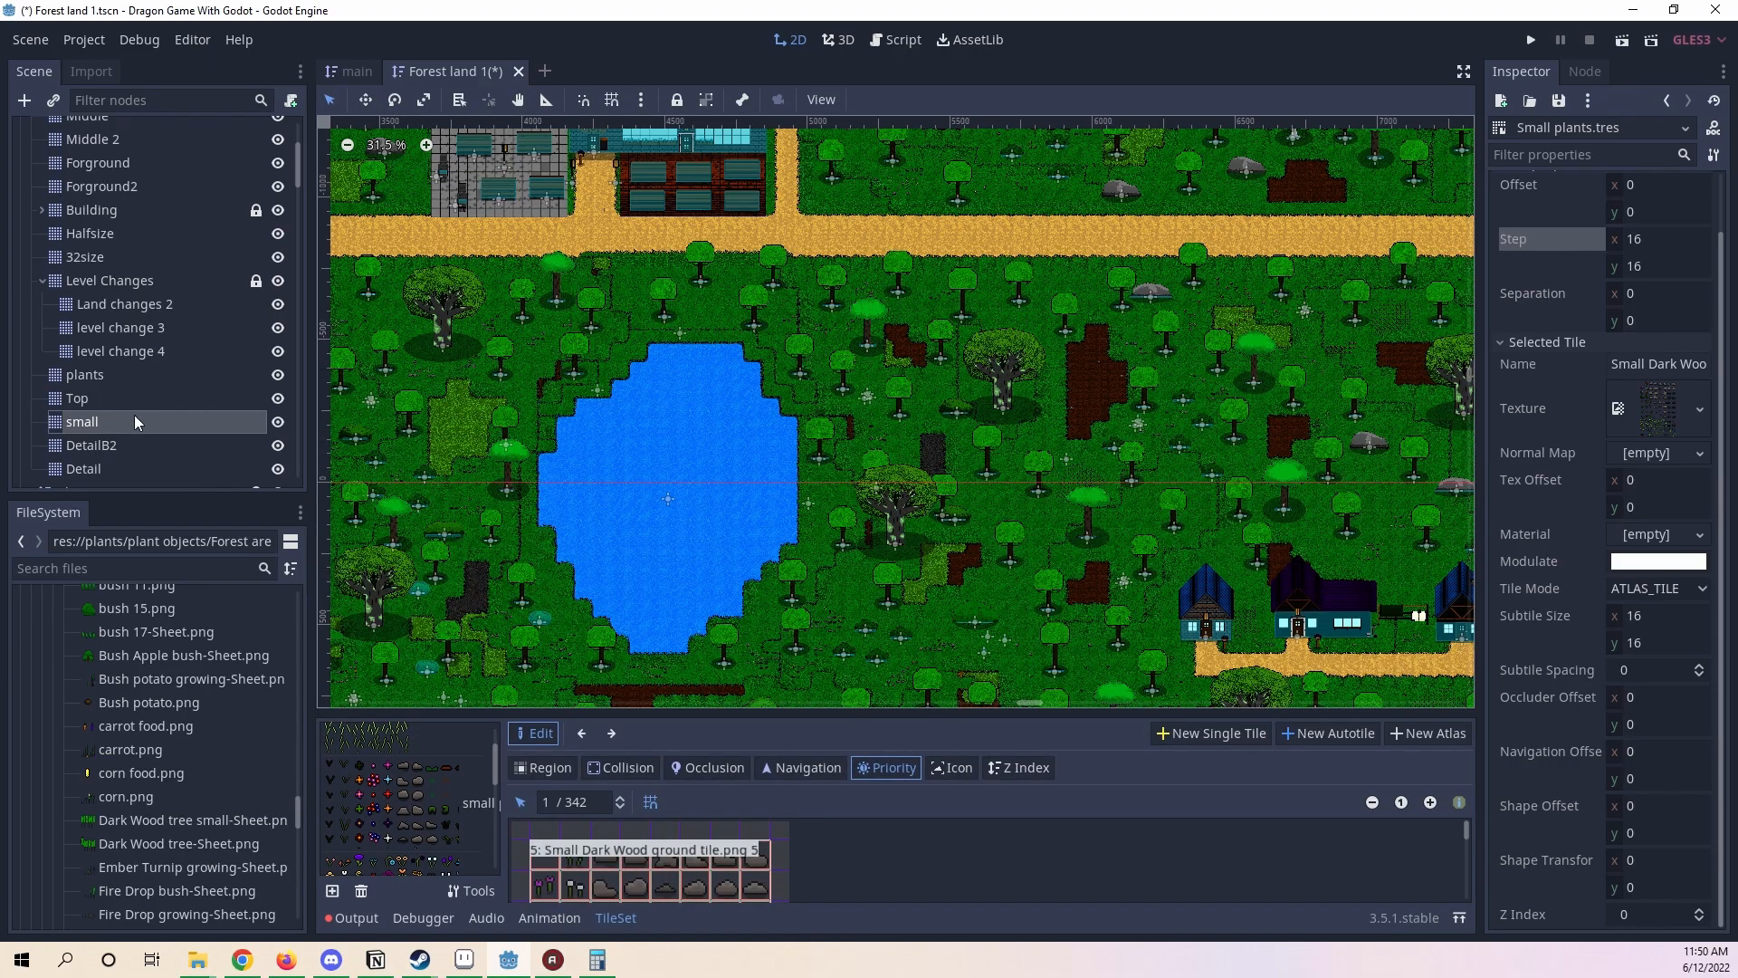
click(148, 418)
middle_drag(1172, 443, 967, 578)
scroll(1191, 508, up, 3)
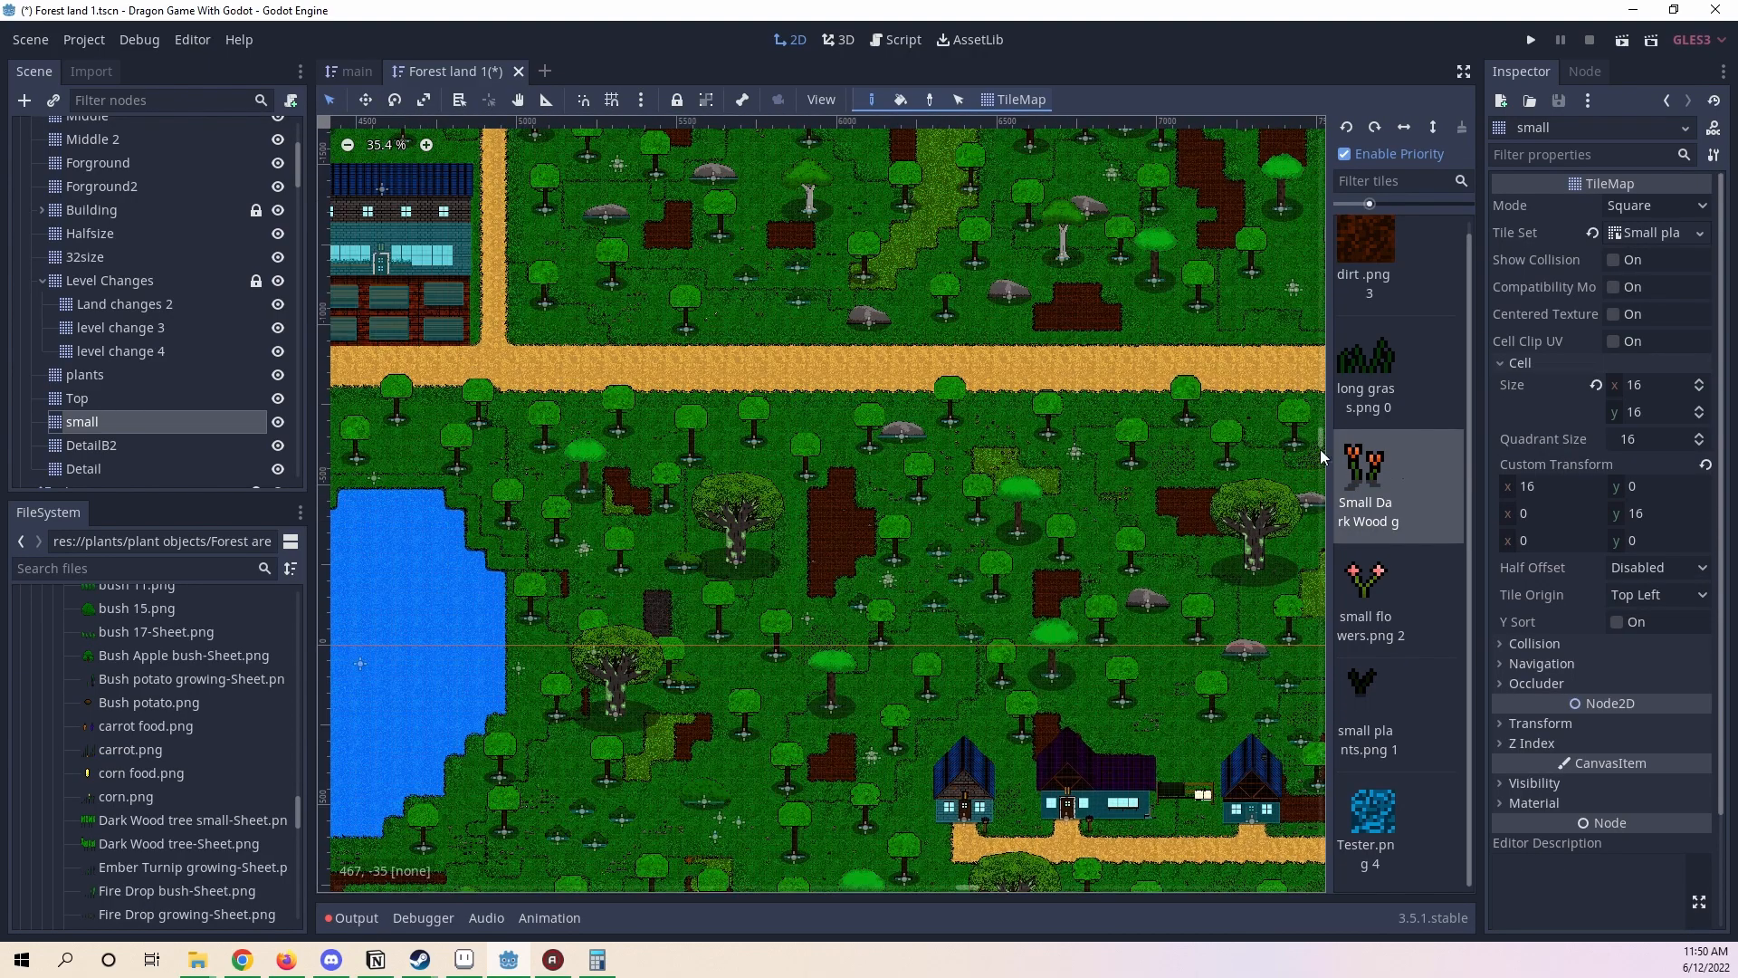
scroll(847, 396, up, 16)
middle_drag(813, 428, 929, 548)
scroll(929, 549, up, 14)
mouse_move(974, 590)
mouse_down()
mouse_move(927, 581)
mouse_move(981, 632)
mouse_move(1064, 617)
mouse_move(996, 517)
mouse_move(791, 516)
mouse_move(915, 521)
mouse_up()
- Paint two more strokes of random ground tiles on the grass between the trees below the path and inspect the mix
scroll(746, 621, up, 8)
mouse_move(681, 626)
mouse_down()
mouse_move(723, 681)
mouse_move(684, 721)
mouse_up()
middle_drag(684, 724, 922, 536)
mouse_move(918, 587)
mouse_down()
mouse_move(898, 681)
mouse_move(918, 713)
mouse_up()
middle_drag(954, 675, 894, 643)
scroll(860, 659, down, 3)
middle_drag(945, 538, 568, 713)
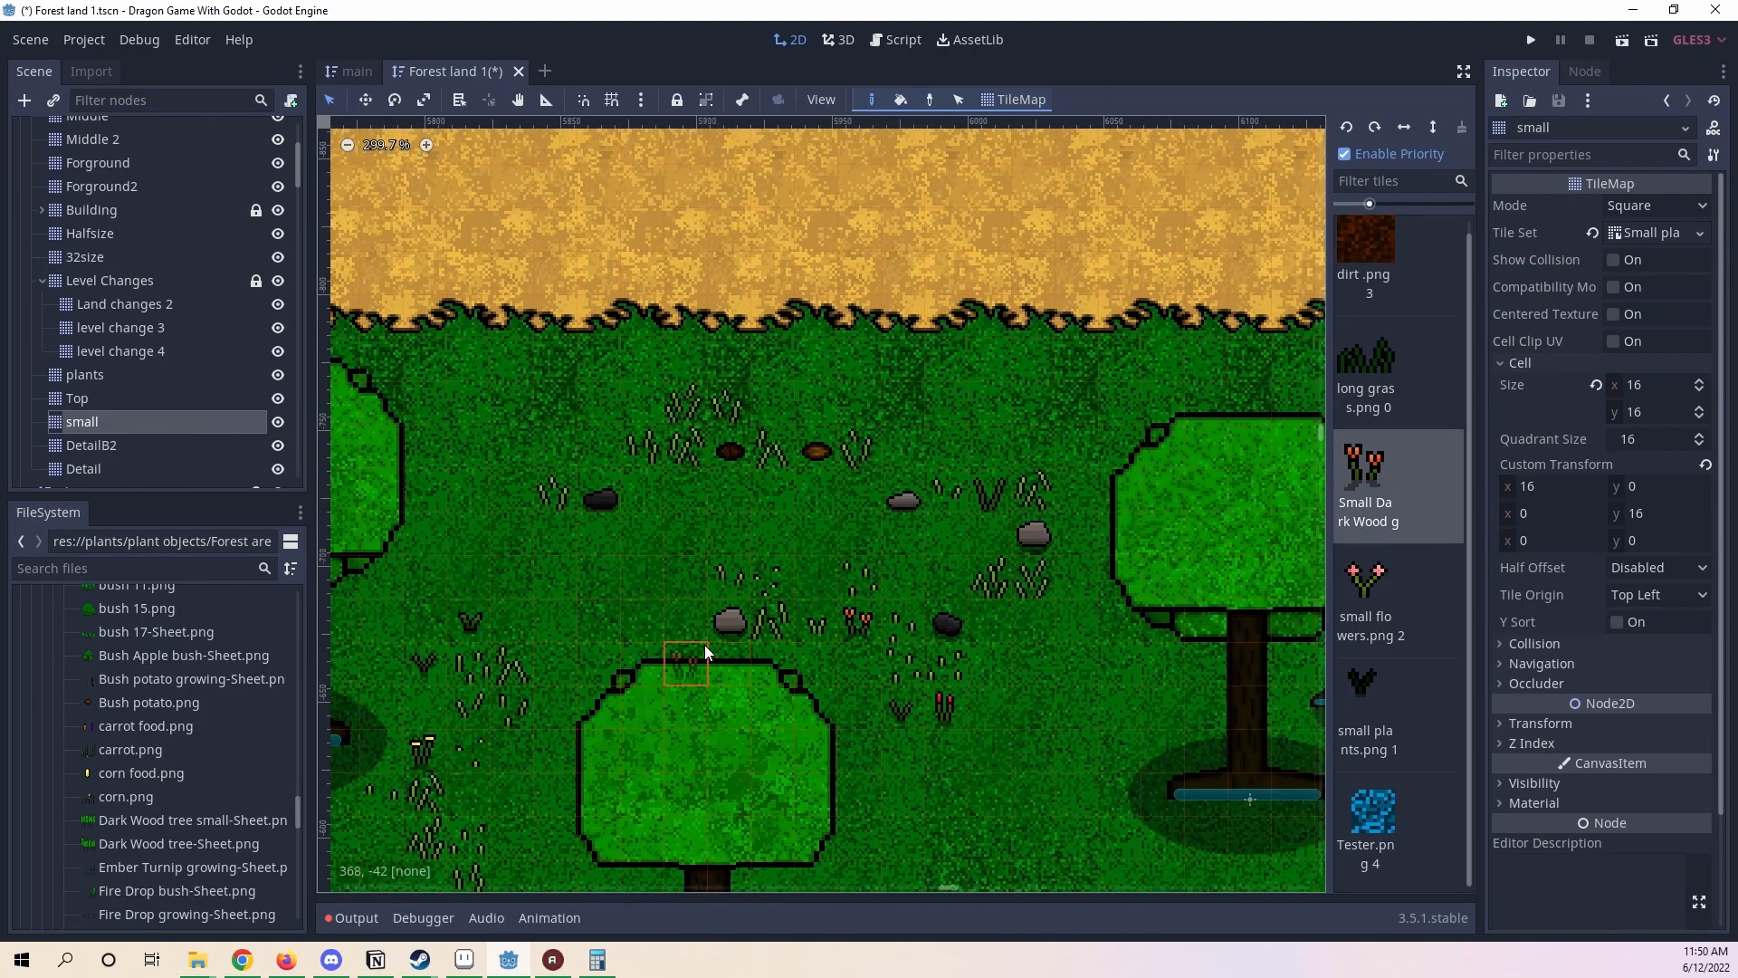
scroll(665, 581, up, 6)
middle_drag(618, 532, 730, 590)
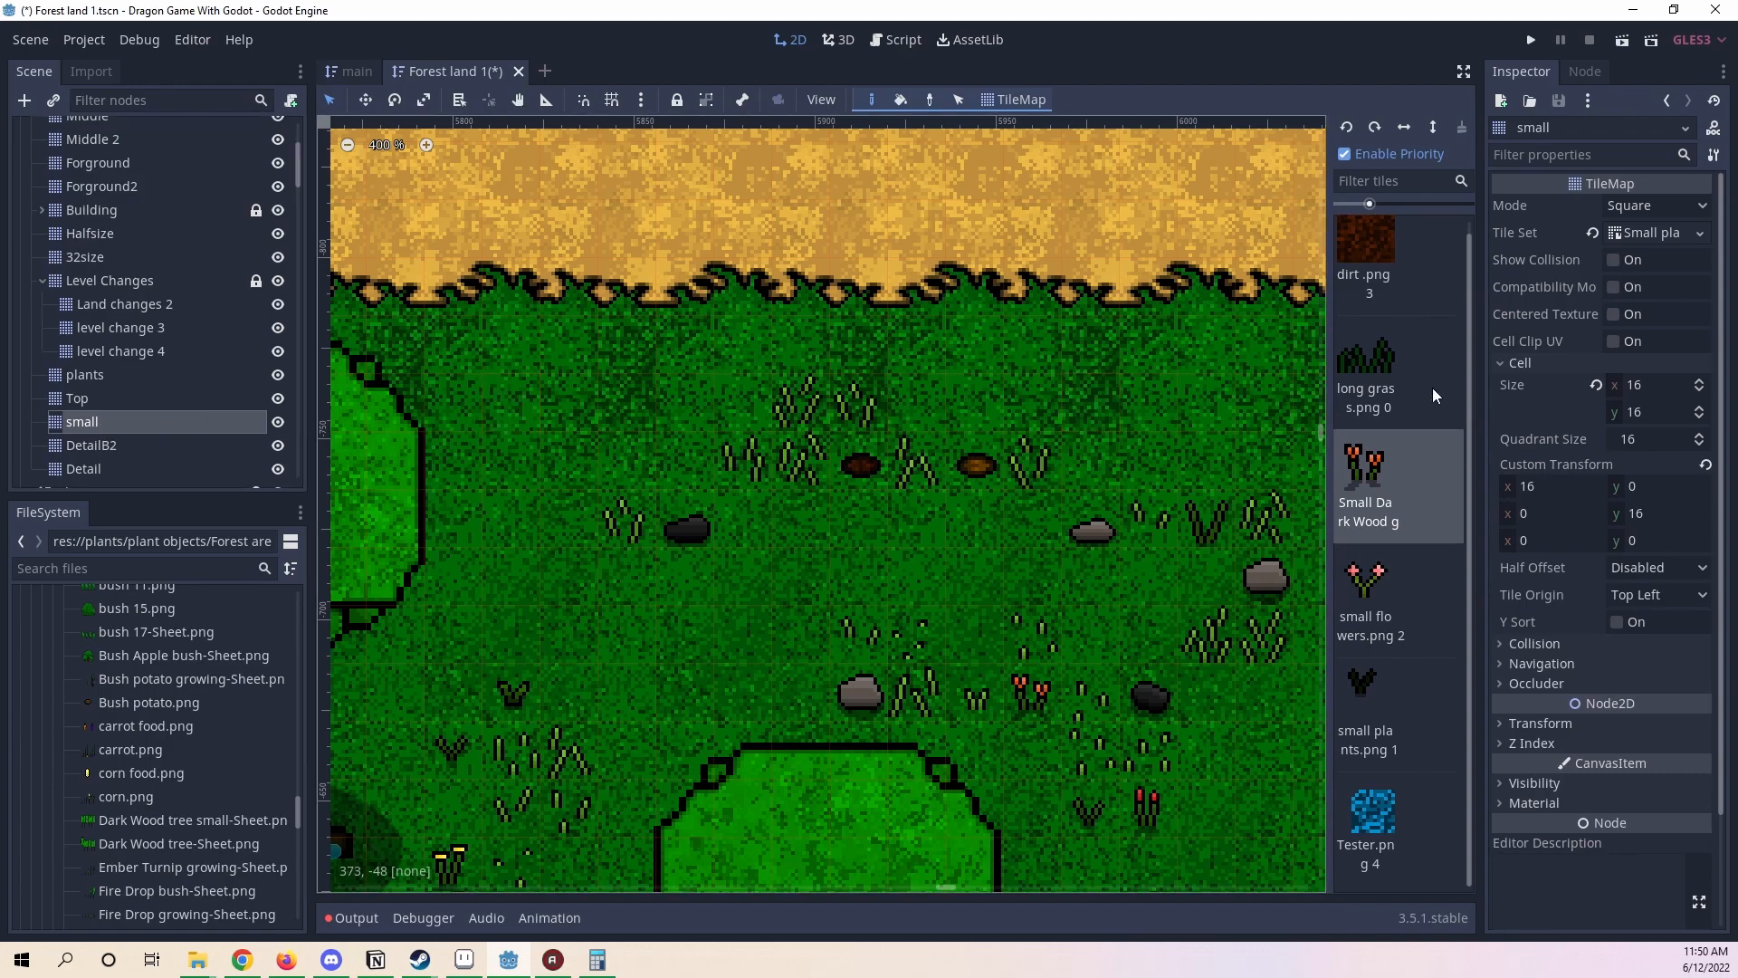
- Reopen the Small Dark Wood atlas priorities, set the brown mound in the second-to-last row to 2 and lower the bottom row's second mound
click(1651, 232)
drag(804, 717, 836, 392)
drag(854, 315, 854, 305)
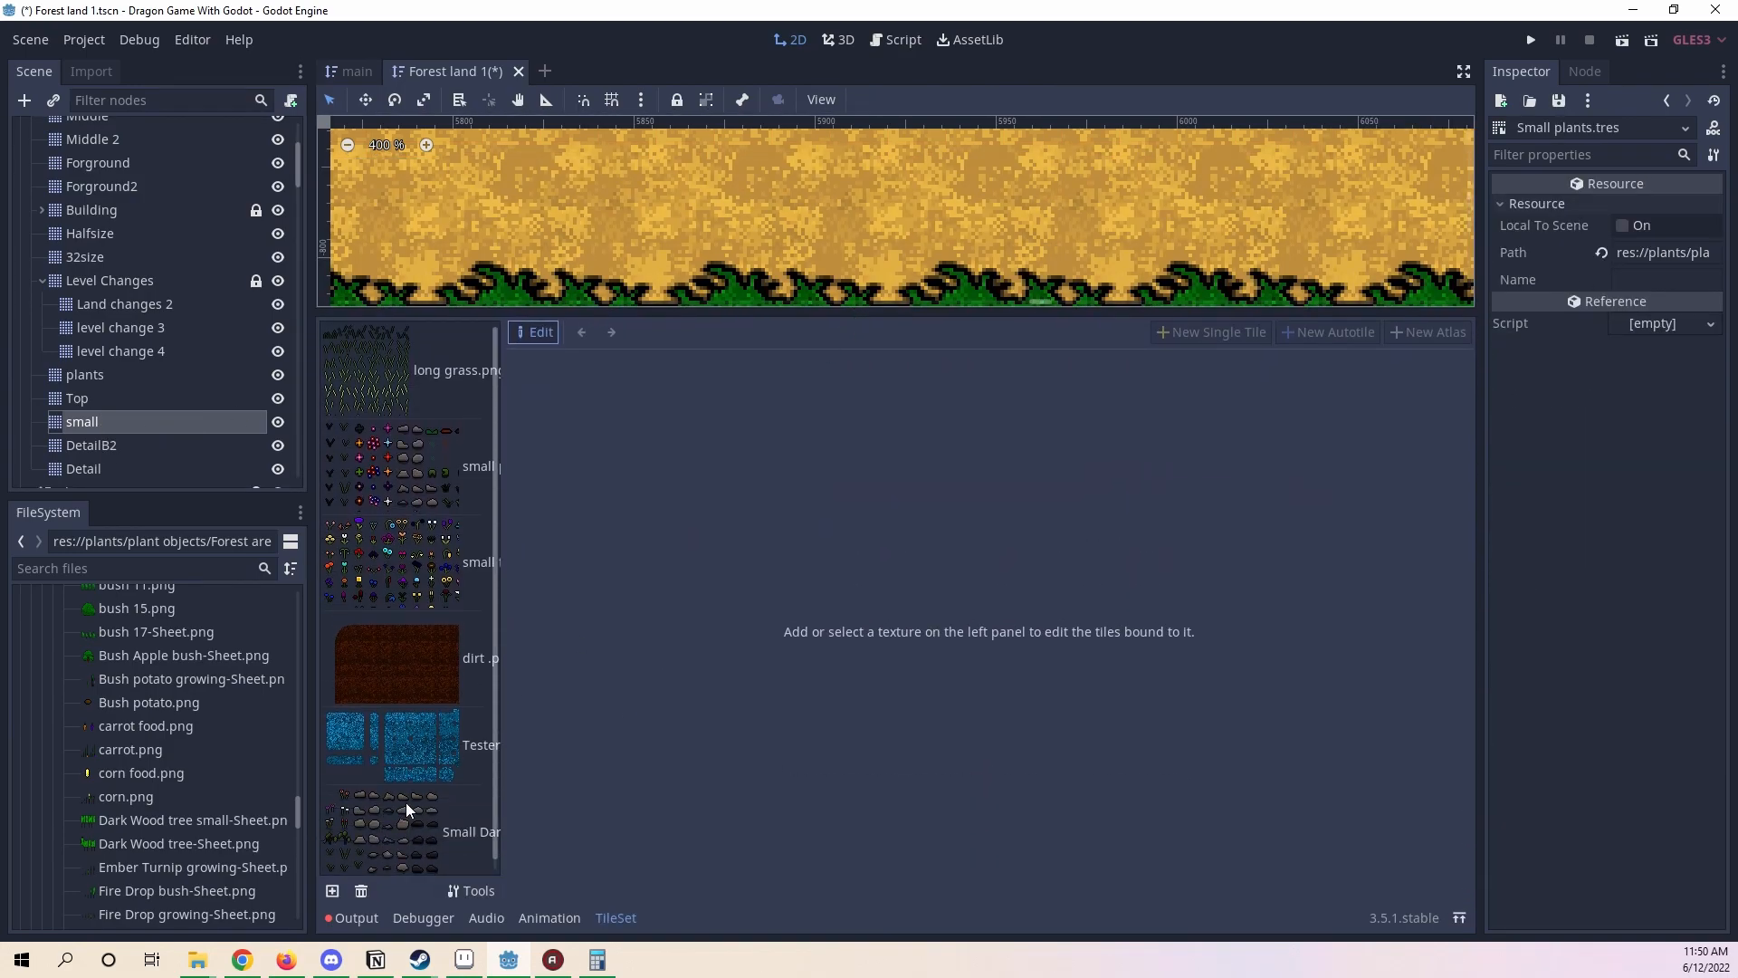
click(408, 797)
click(757, 518)
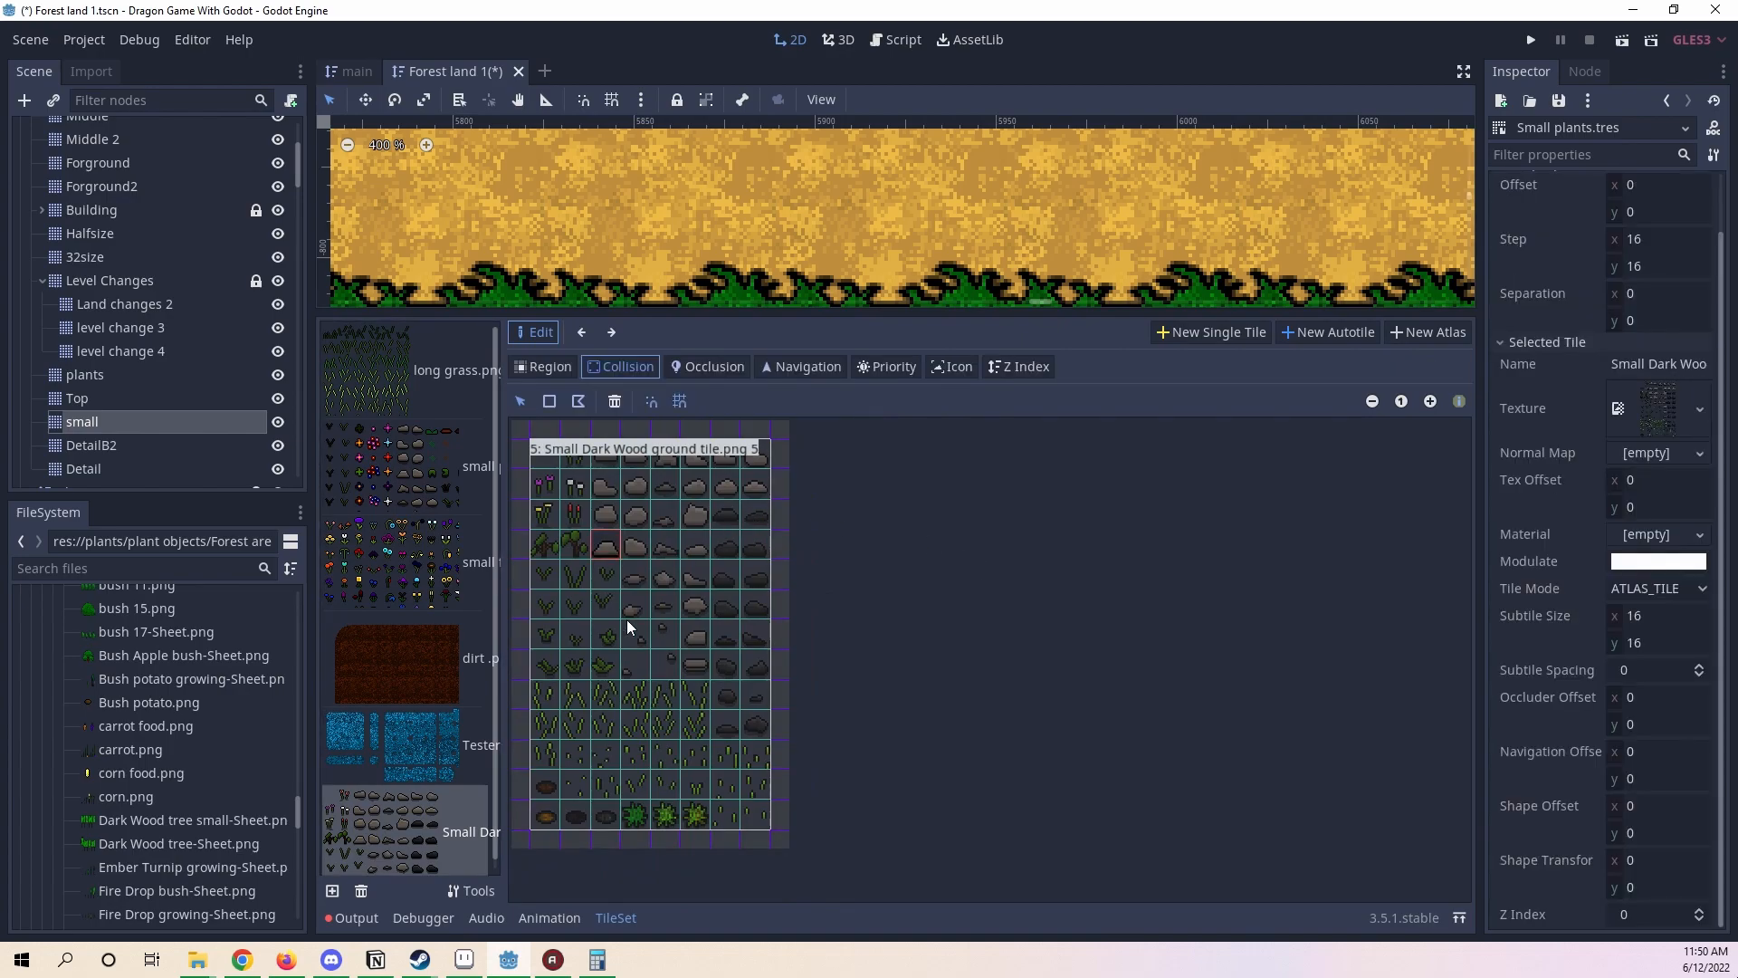
click(578, 819)
click(549, 819)
click(892, 367)
click(539, 778)
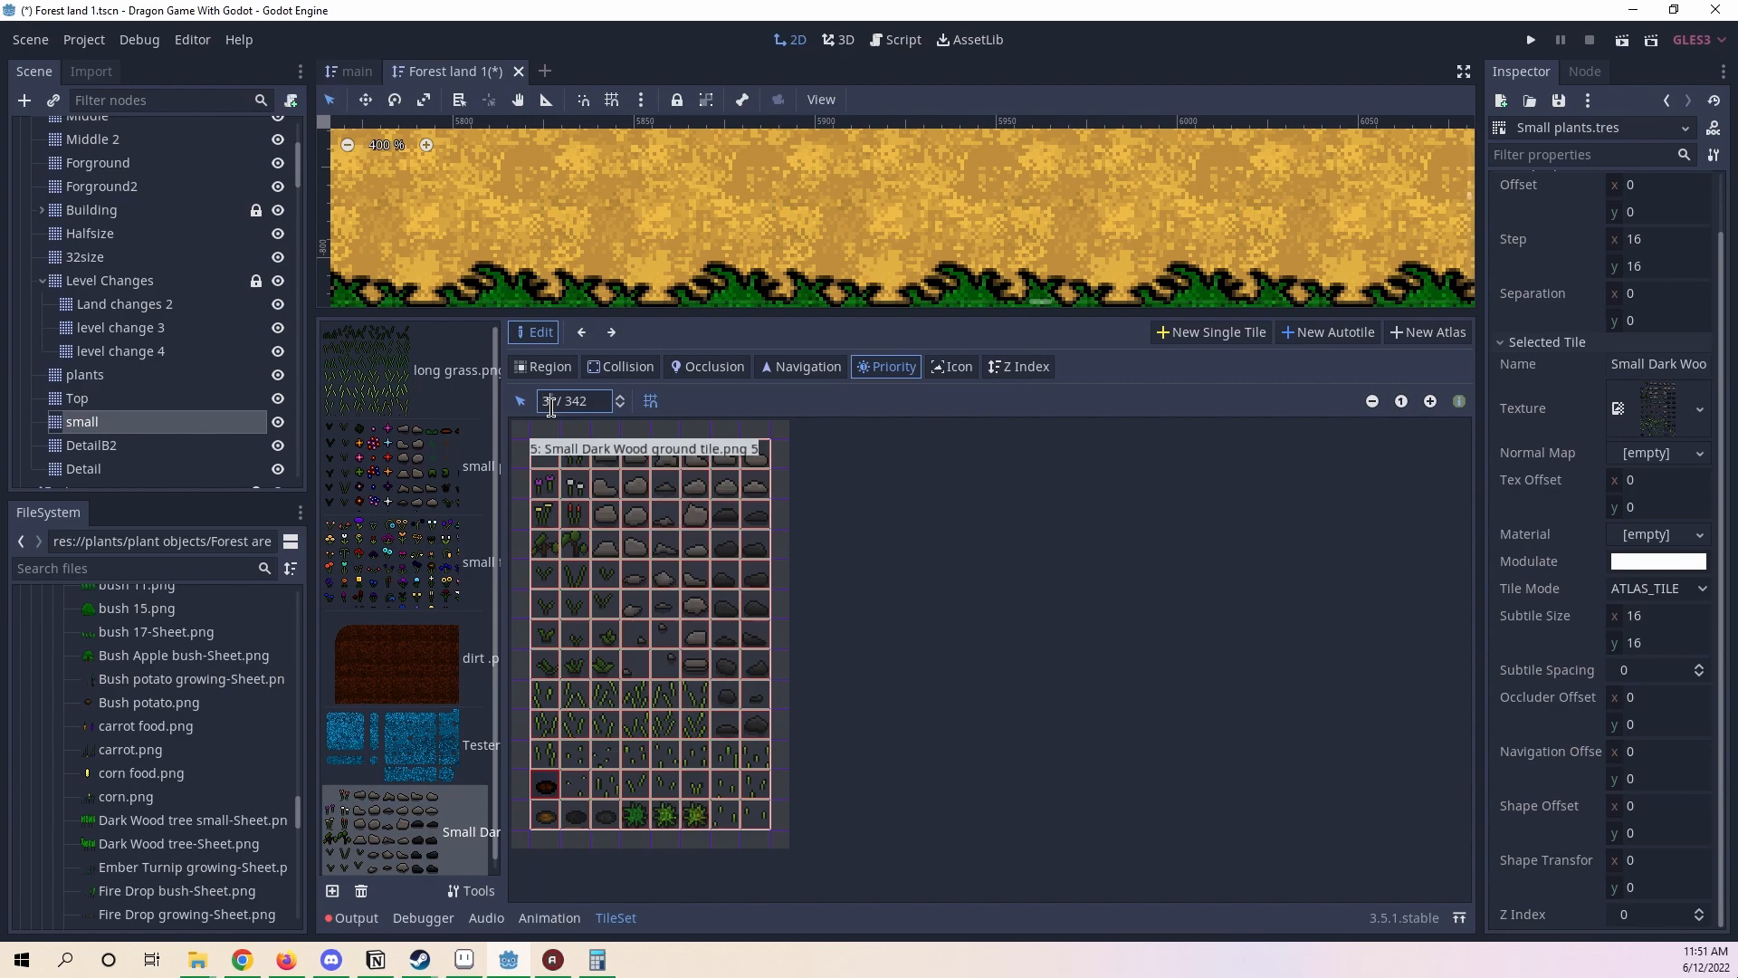
text(2)
click(576, 815)
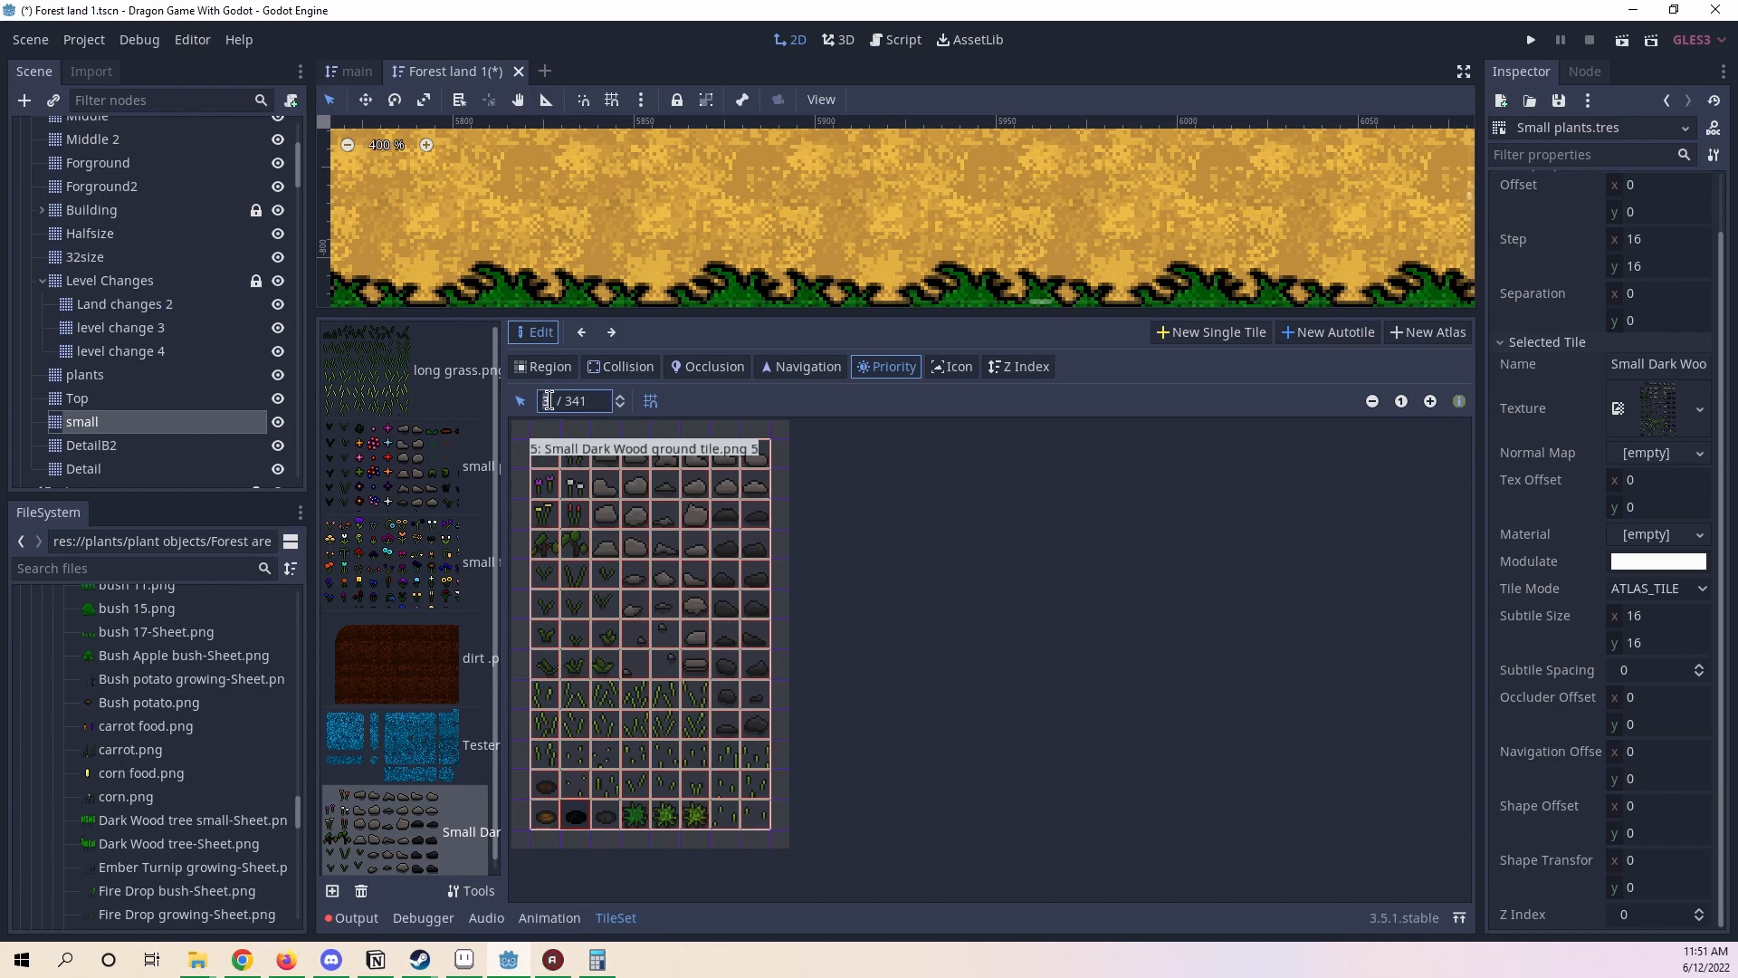
- Raise the priorities of the flower tiles at the top of the atlas, setting the yellow flower tile to 5
click(574, 665)
click(566, 631)
click(545, 543)
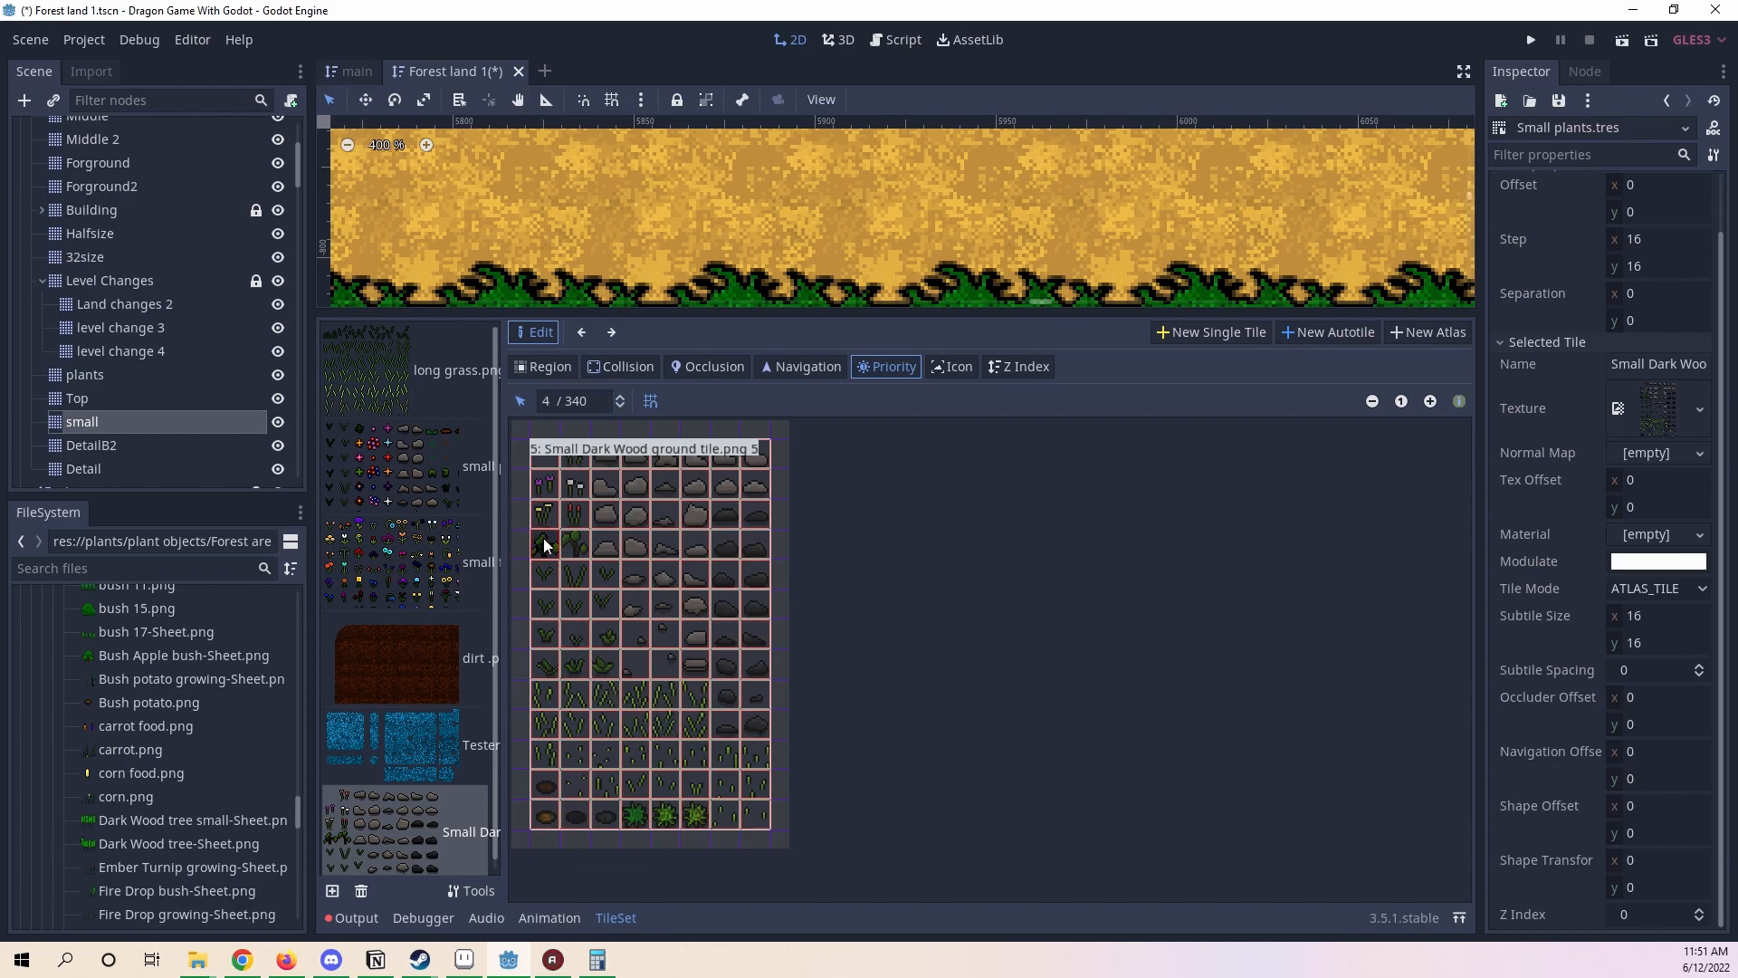
click(545, 461)
click(558, 399)
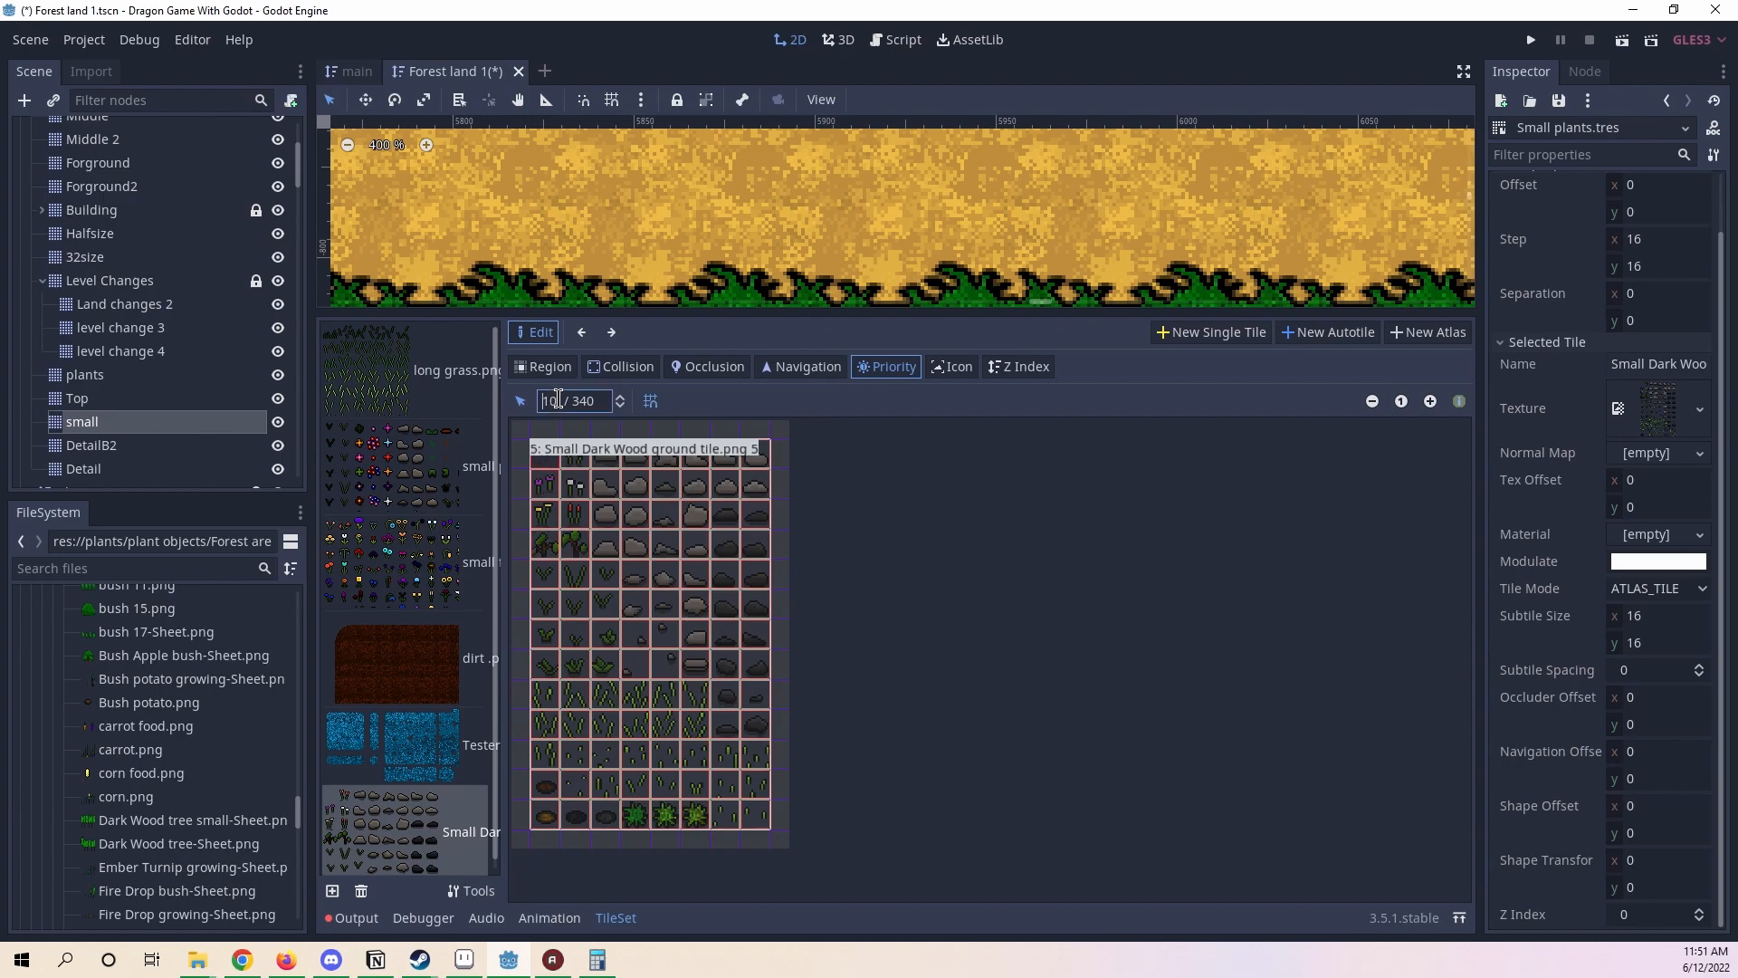
- Raise the priorities of the grey and dark rock tiles in the upper rows of the atlas
click(725, 460)
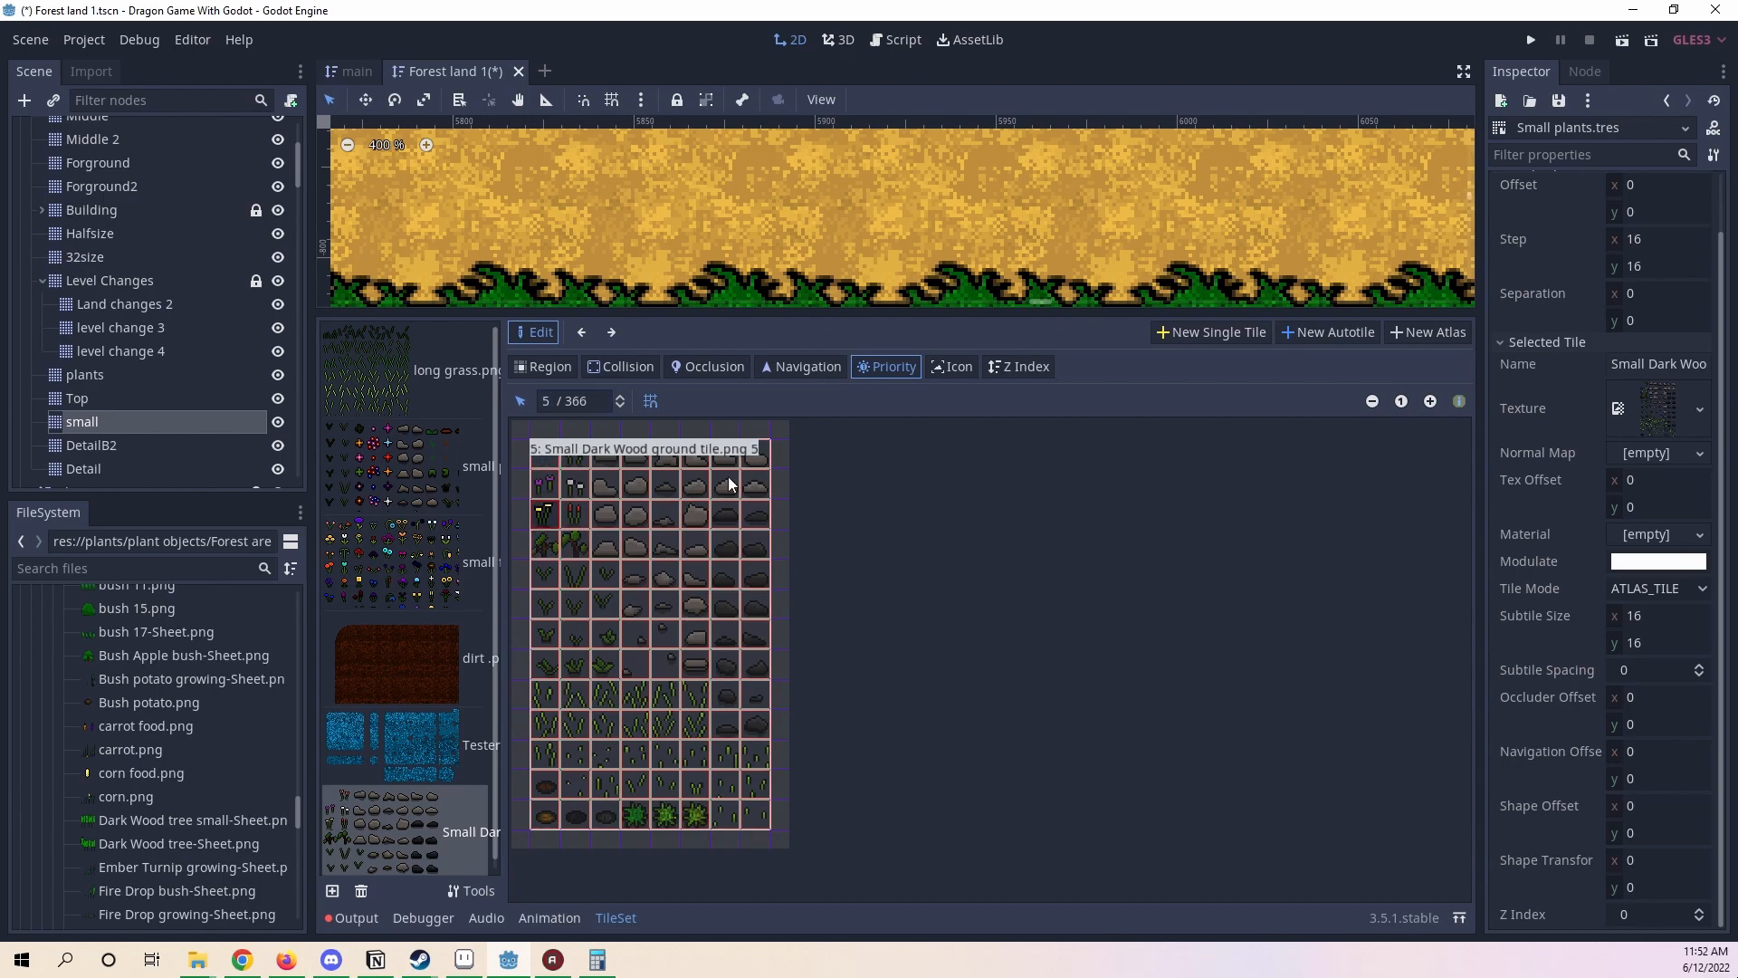
click(760, 469)
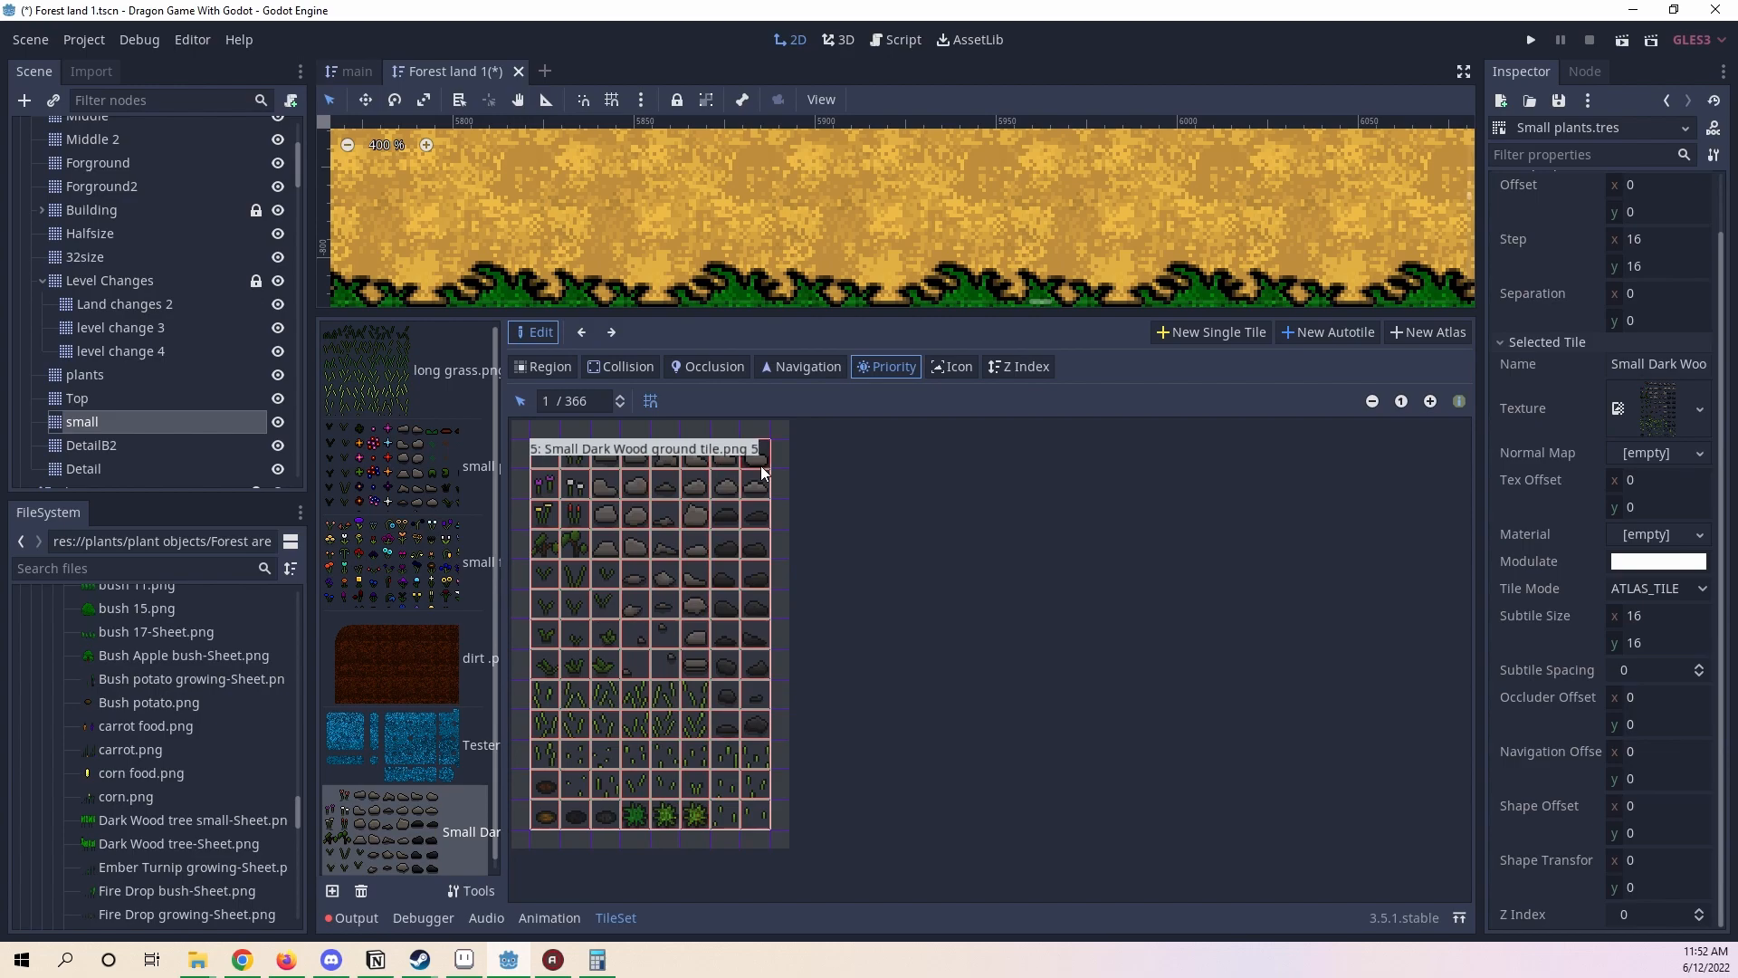
click(621, 404)
click(620, 398)
click(618, 395)
click(661, 514)
click(669, 507)
click(621, 396)
click(691, 504)
click(699, 538)
click(634, 576)
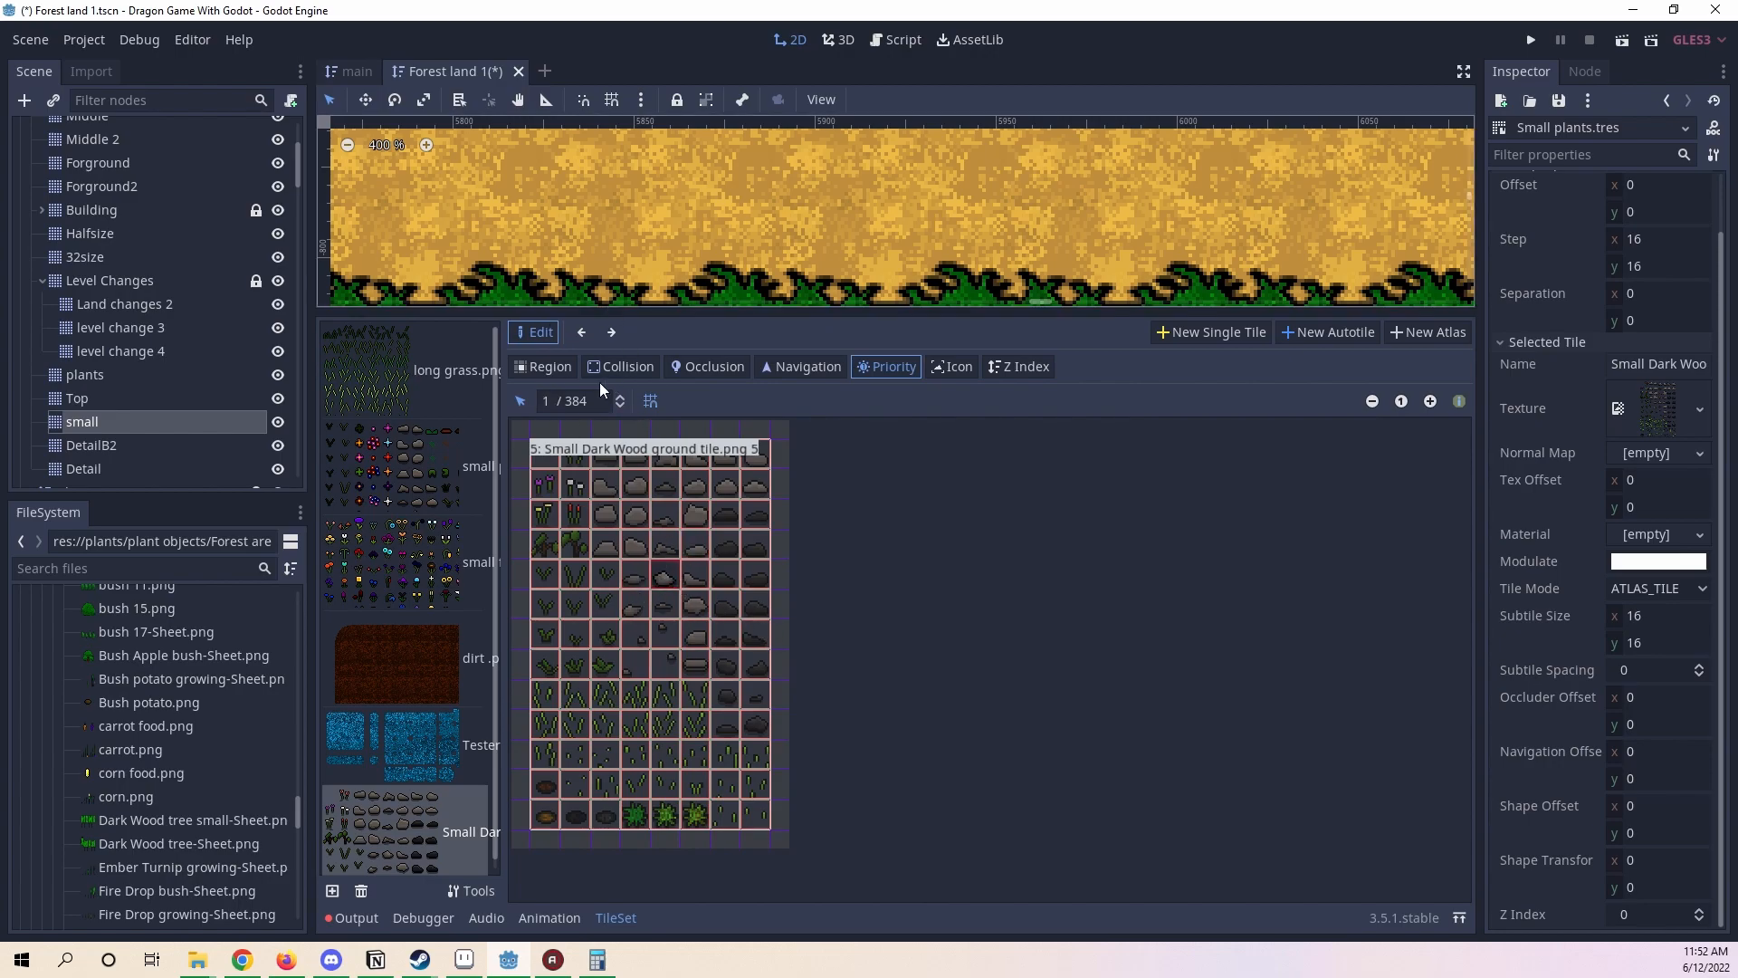
- Raise the priorities of the small rock tiles in the middle rows and set the last dark rock tile beside the tall grass to 3
click(624, 395)
click(694, 571)
double_click(621, 397)
click(648, 609)
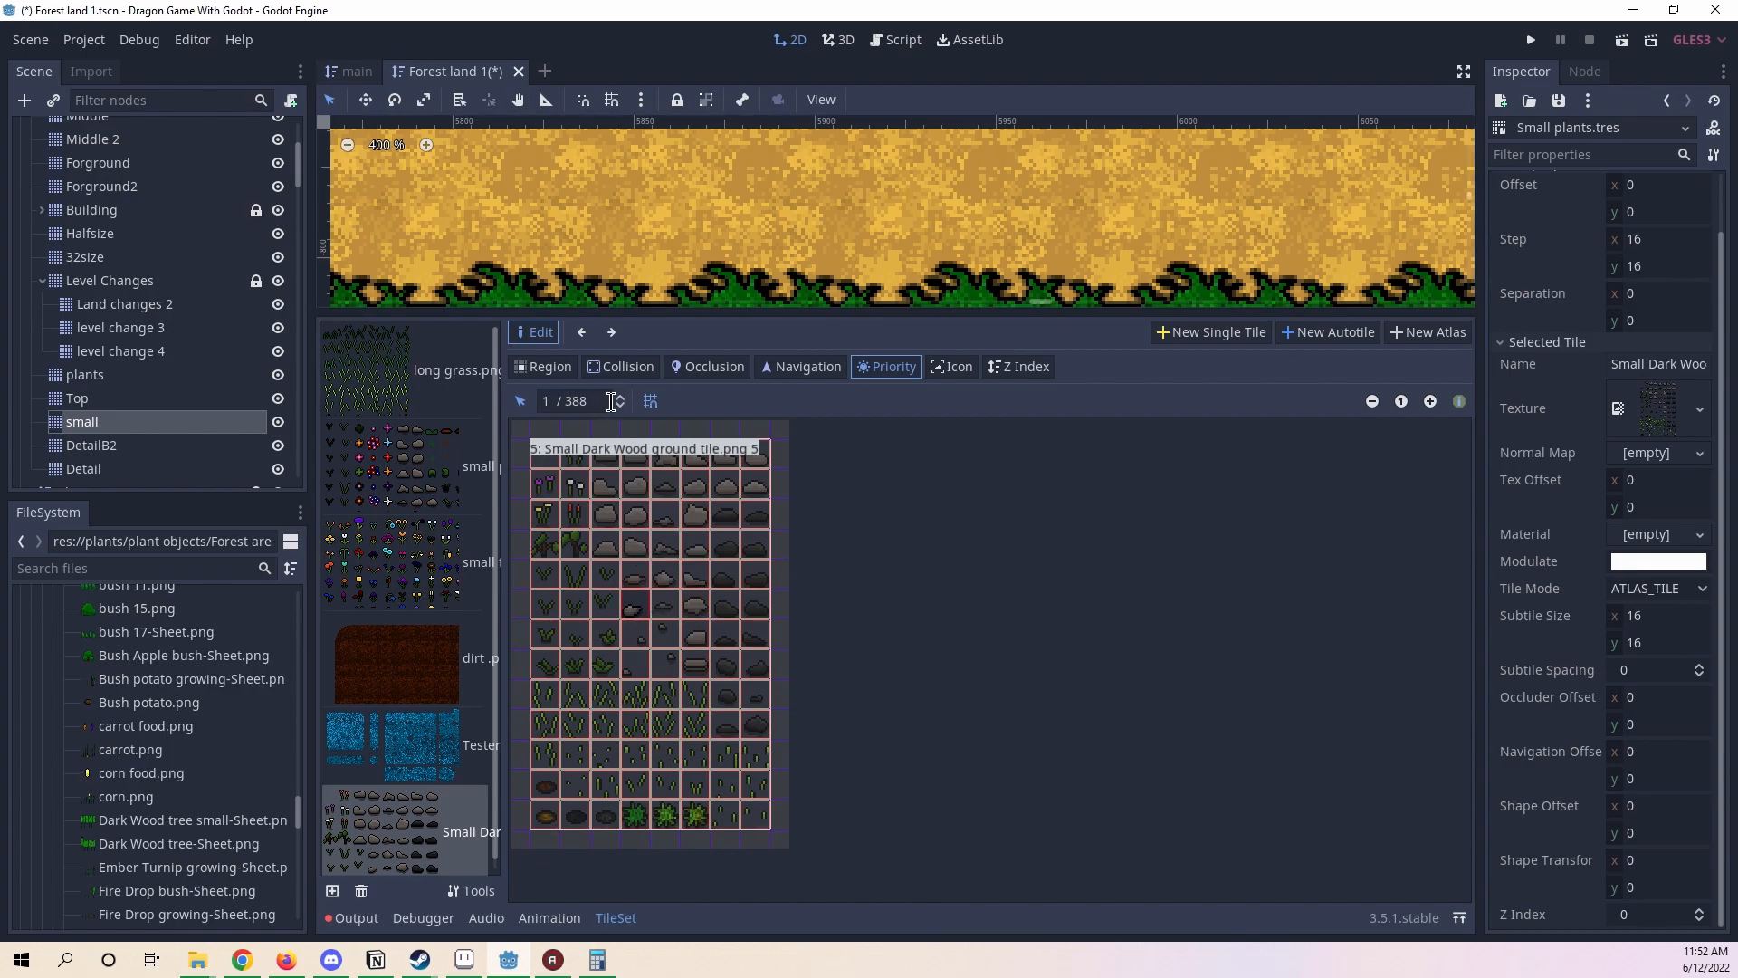
click(667, 611)
click(620, 395)
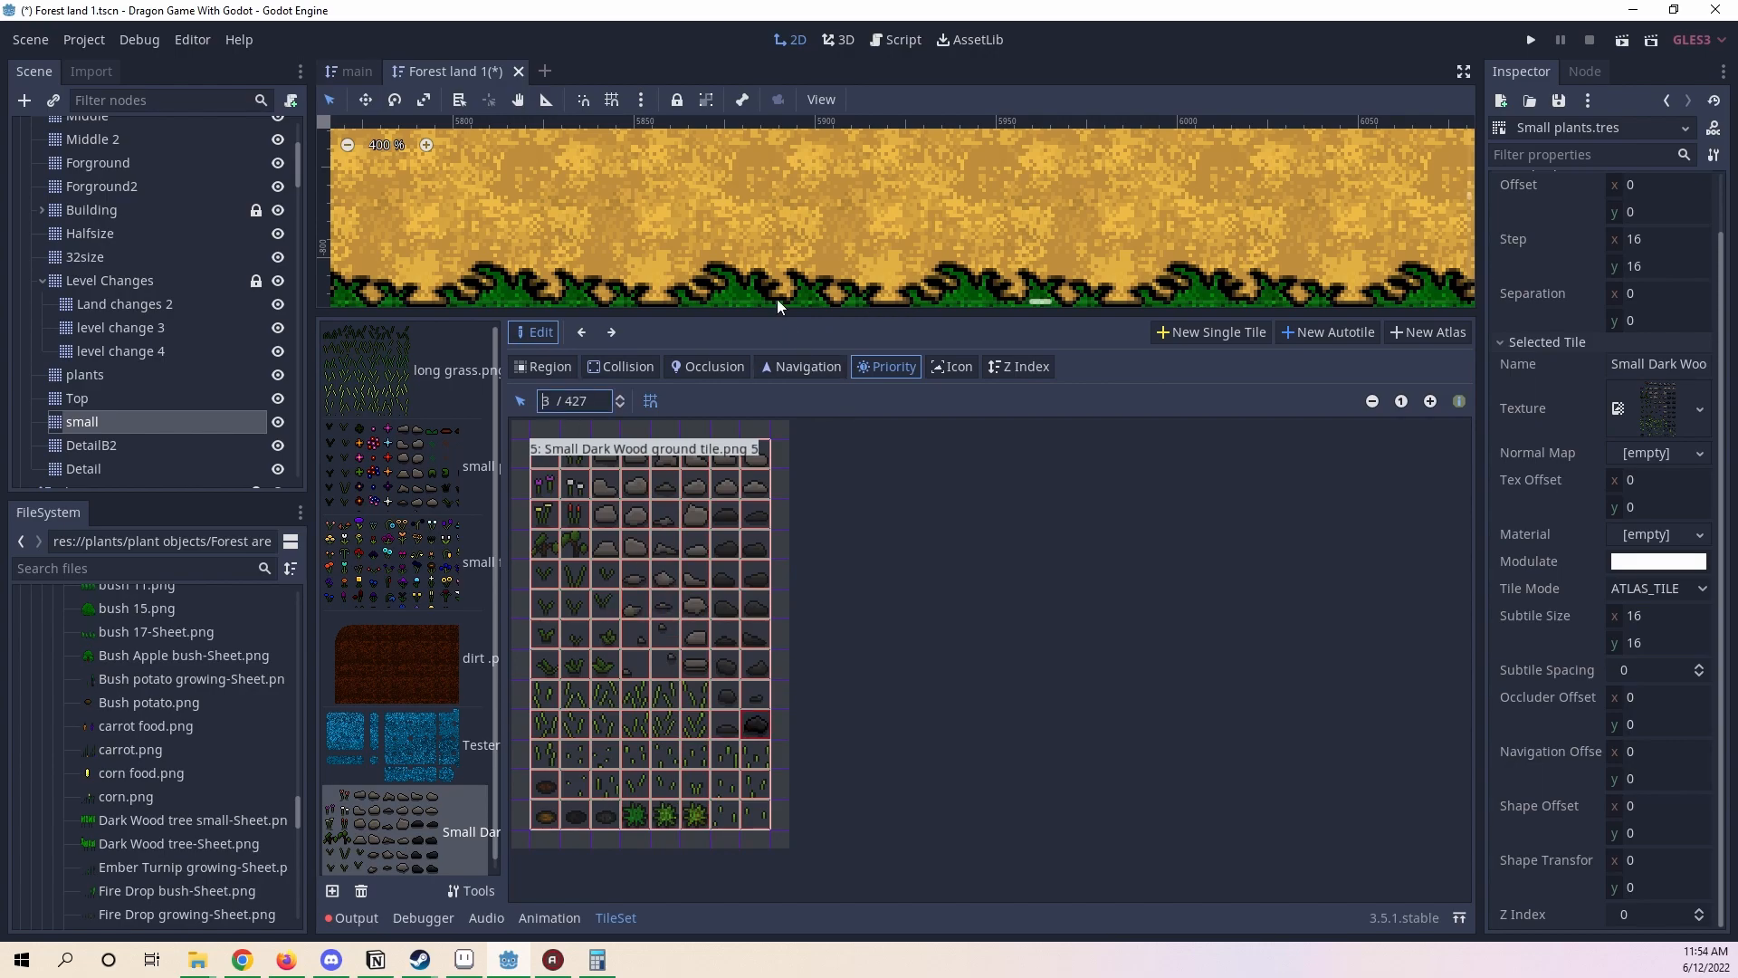
- Select the small tile map again and paint random ground tiles on the grass around the trees near the path
drag(896, 312, 896, 713)
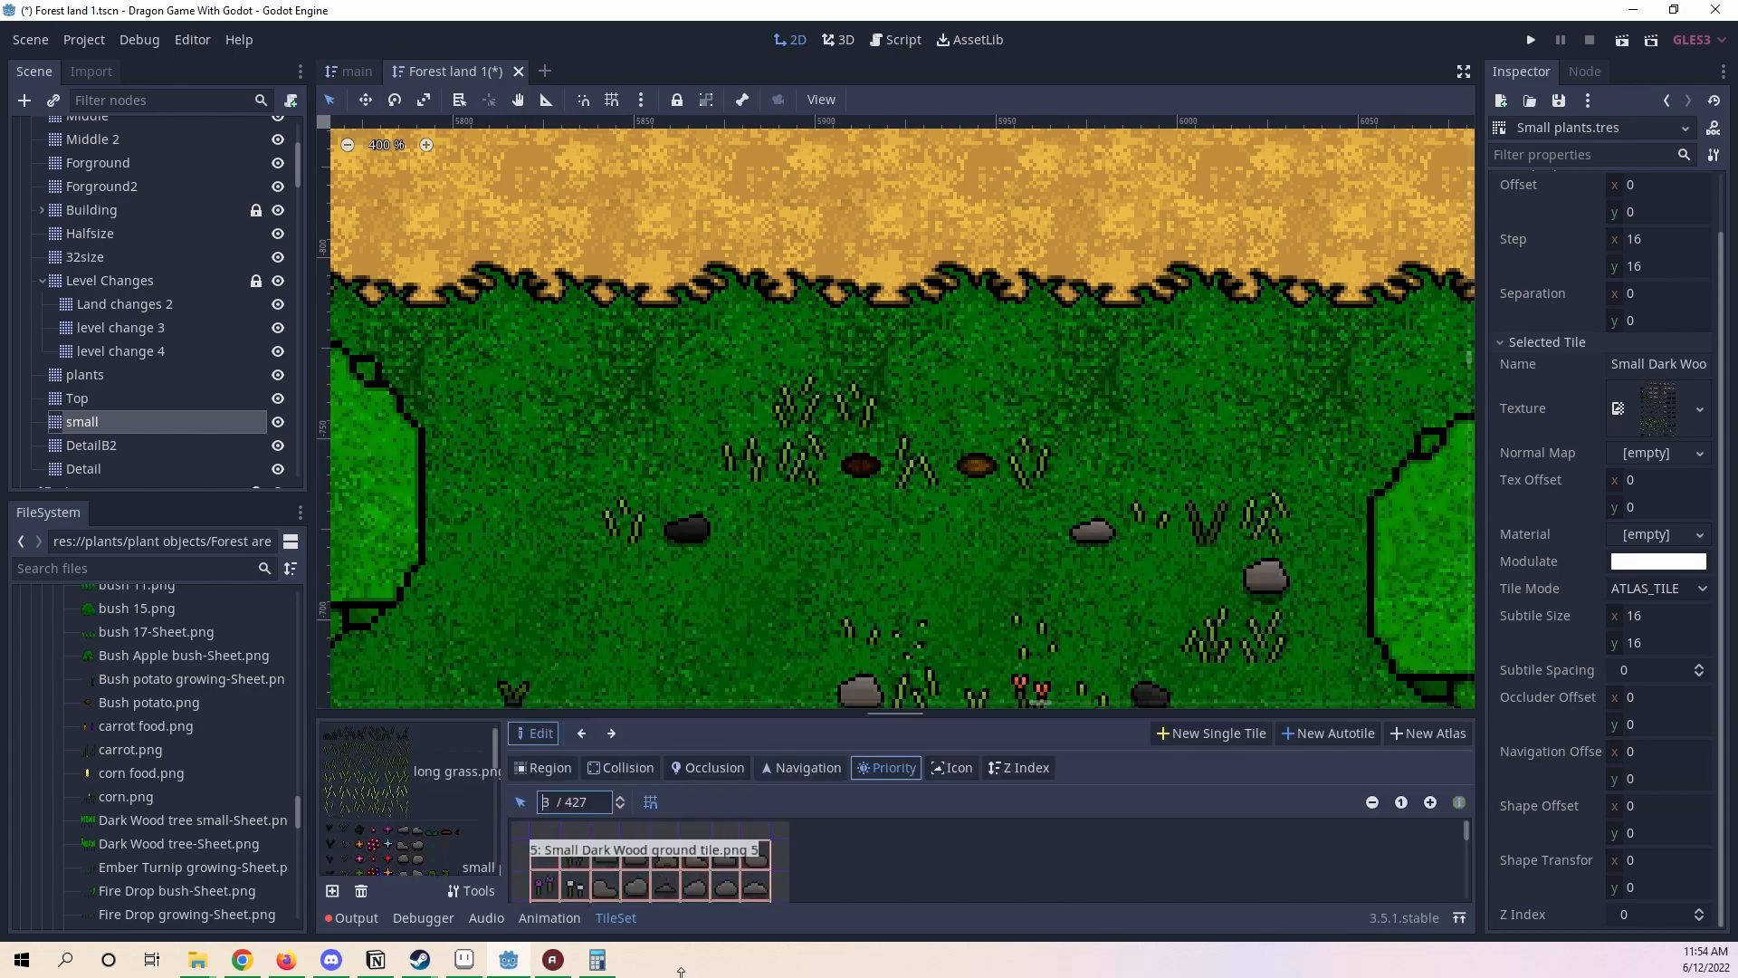
click(91, 421)
scroll(912, 442, down, 2)
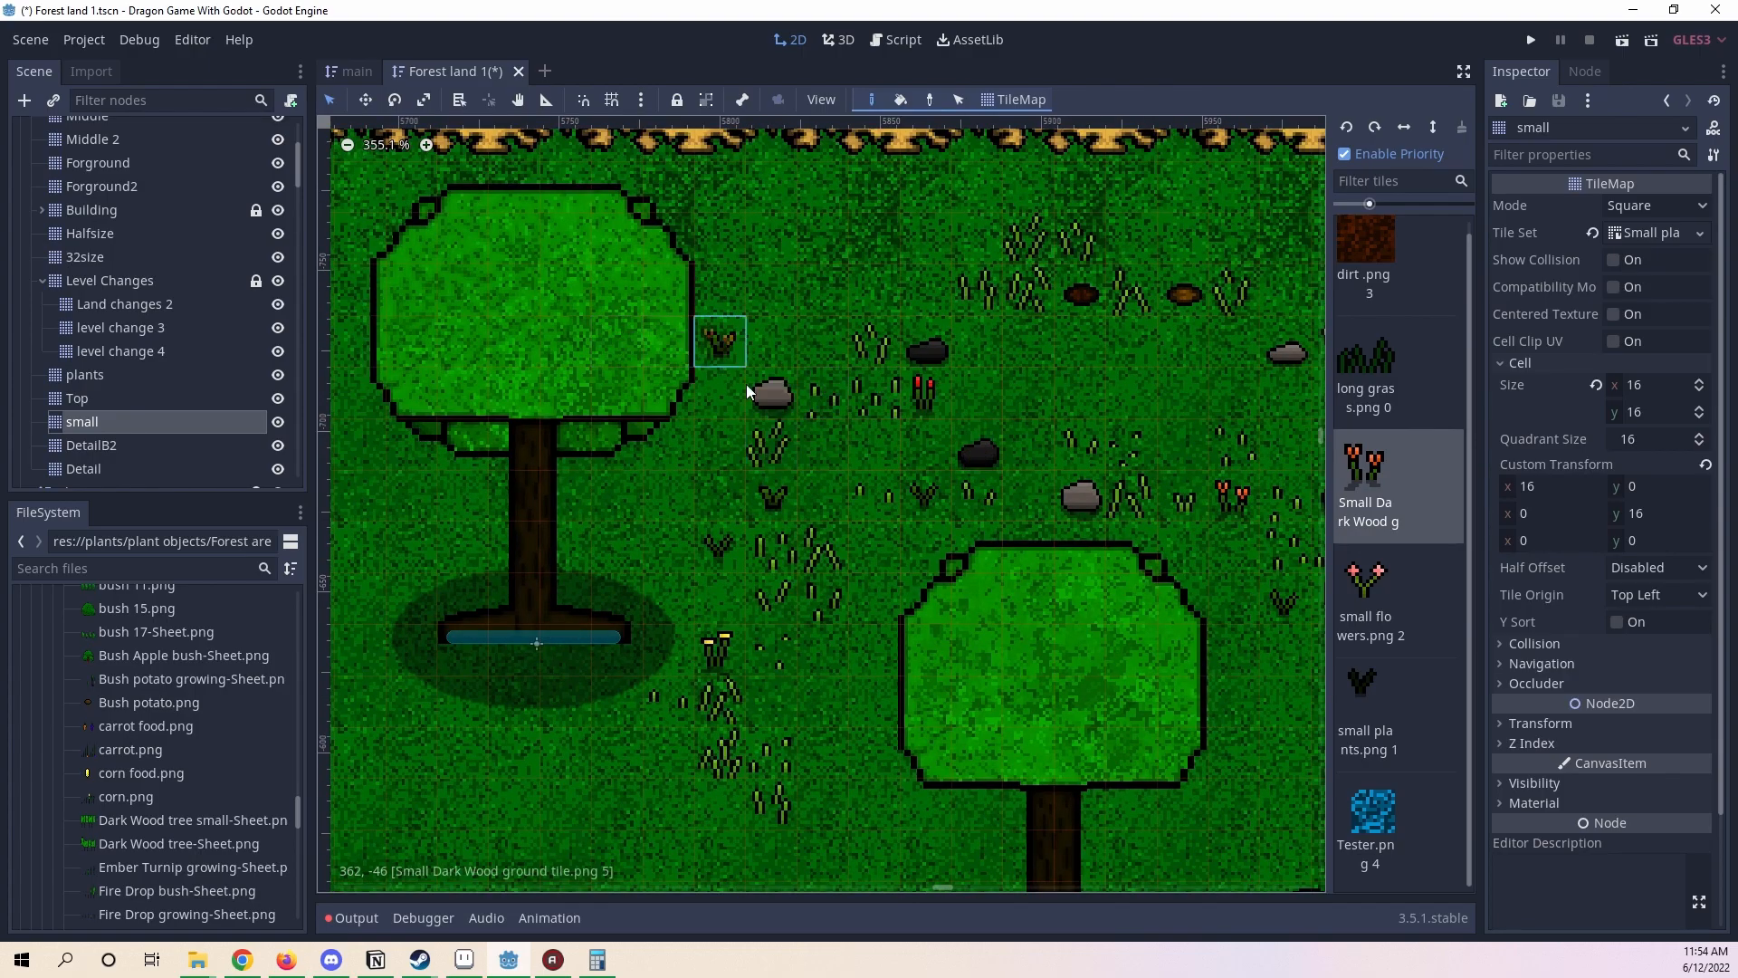
scroll(891, 549, down, 3)
middle_drag(891, 548, 952, 391)
middle_drag(765, 588, 1158, 480)
mouse_move(943, 456)
mouse_down()
mouse_move(770, 375)
mouse_move(982, 525)
mouse_move(855, 400)
mouse_move(974, 492)
mouse_move(722, 405)
mouse_move(639, 412)
mouse_up()
drag(639, 412, 1261, 656)
middle_drag(1261, 656, 1036, 687)
scroll(1036, 686, down, 4)
scroll(797, 548, up, 3)
mouse_move(830, 652)
middle_down()
mouse_move(872, 700)
mouse_move(885, 754)
middle_up()
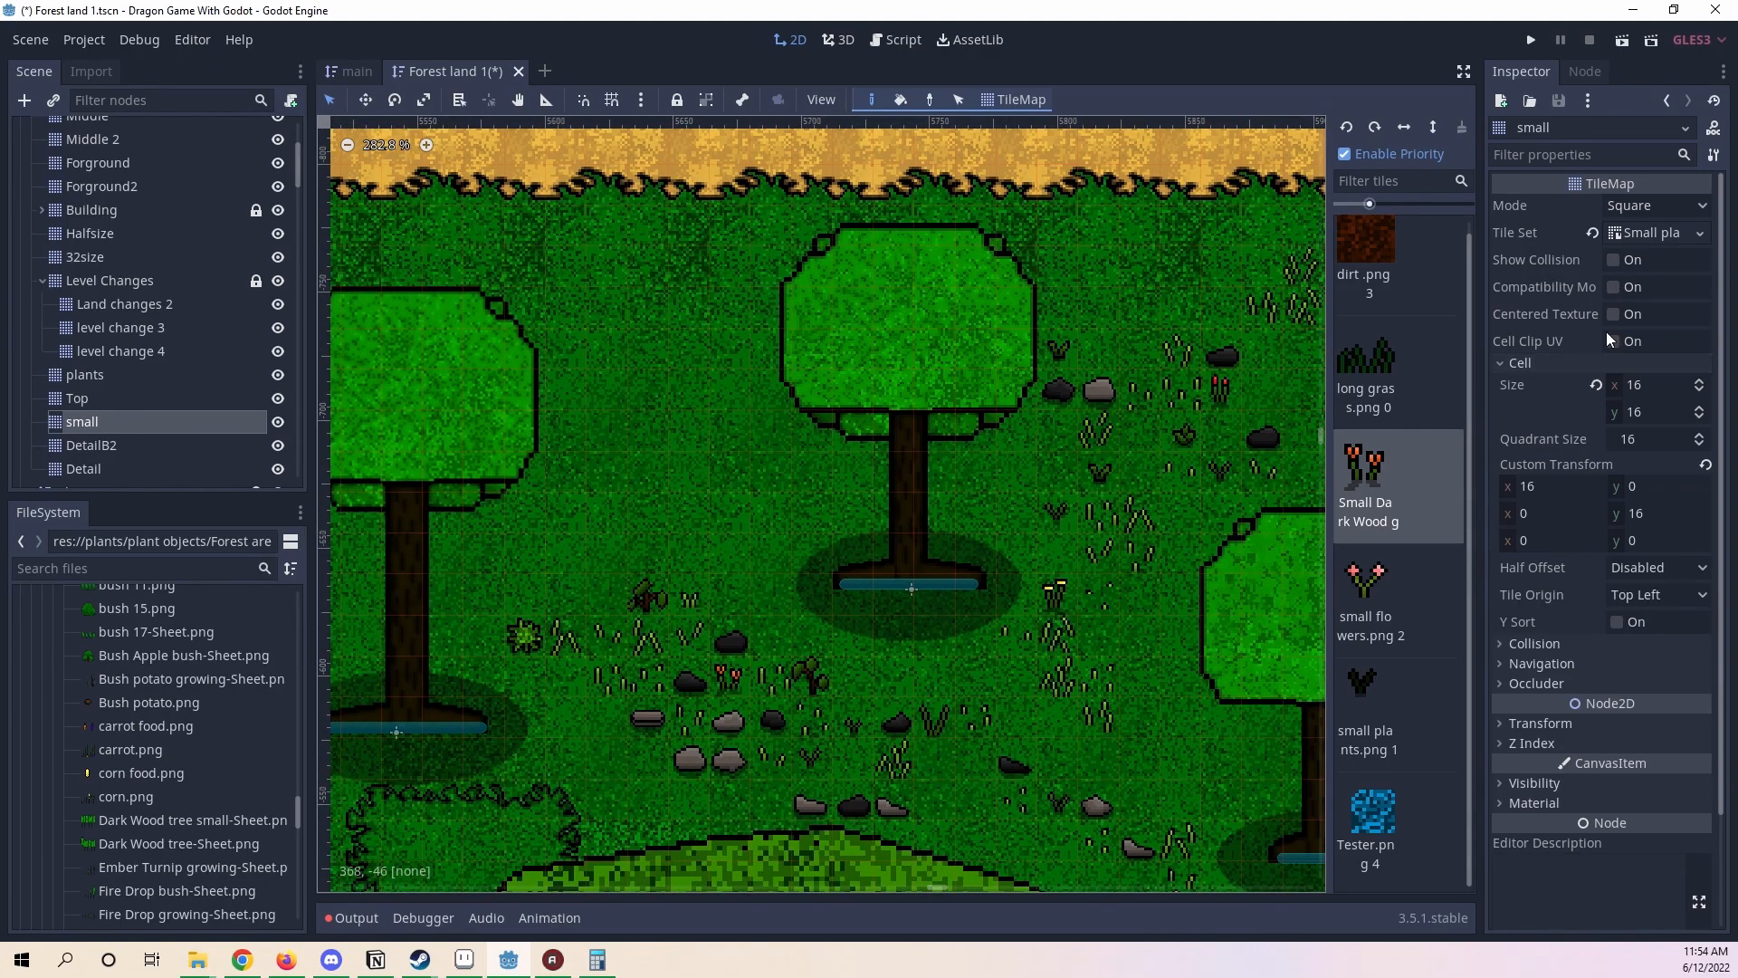
- Lower the priorities of the leafy plant tiles above the tall grass, setting the third one in the upper of their two rows to 3
click(1656, 233)
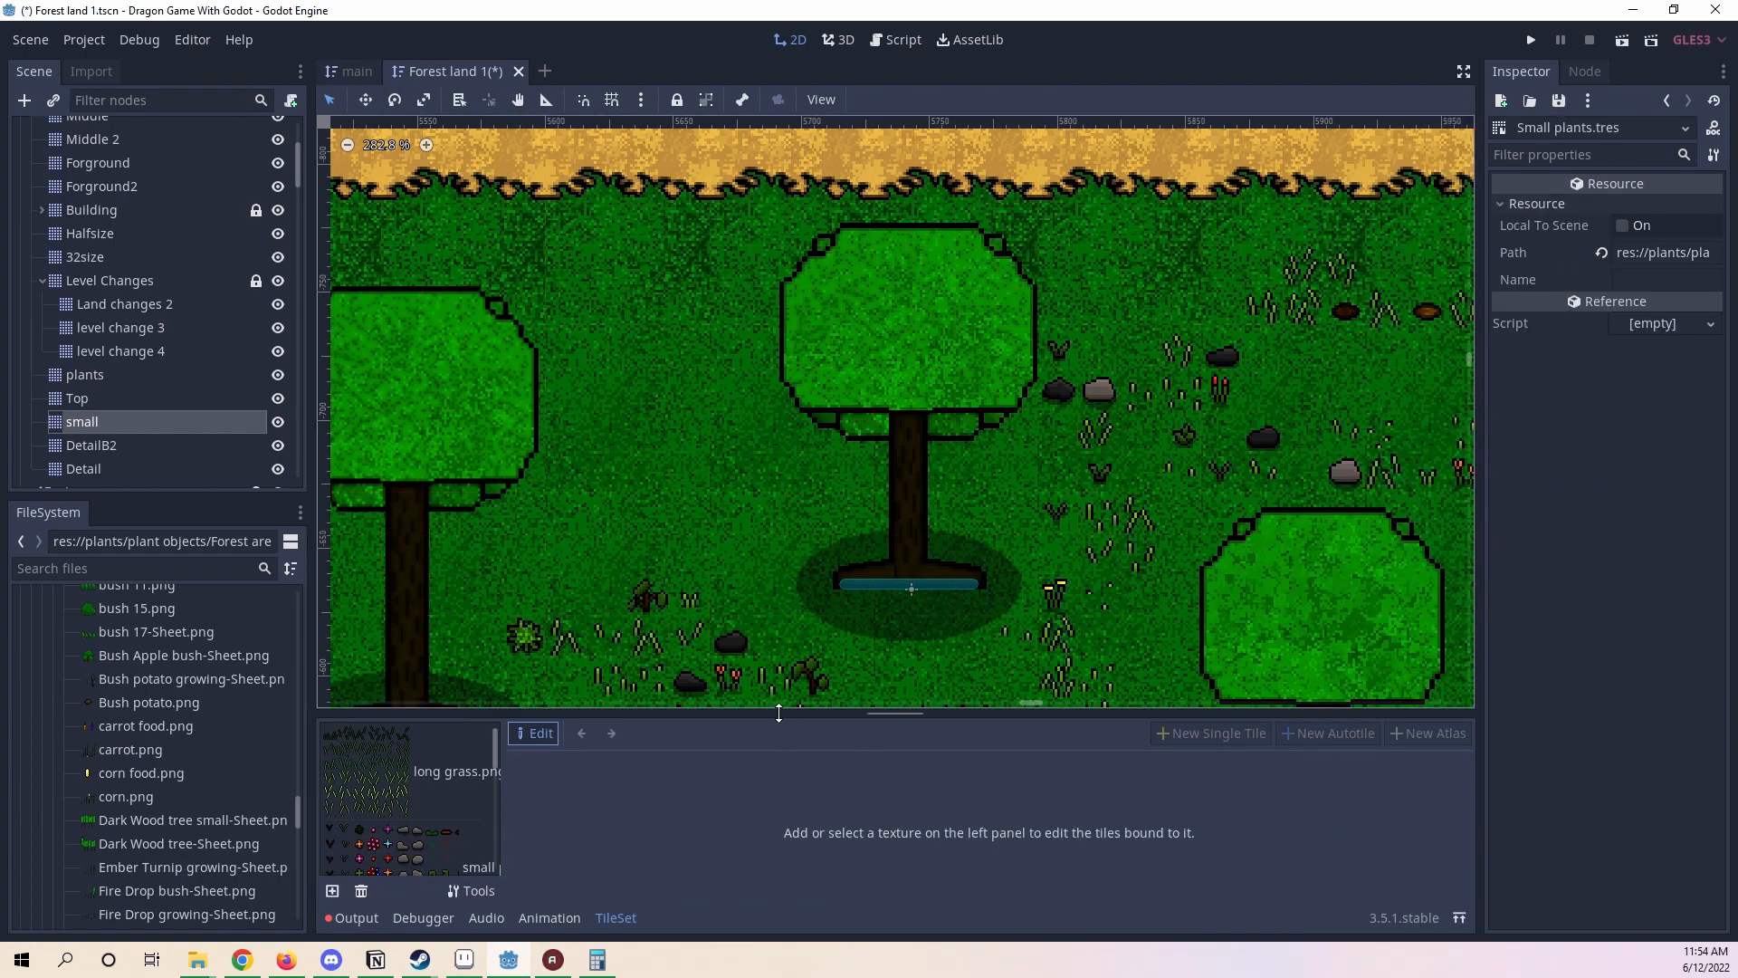
drag(775, 712, 606, 342)
click(621, 344)
click(621, 344)
click(605, 572)
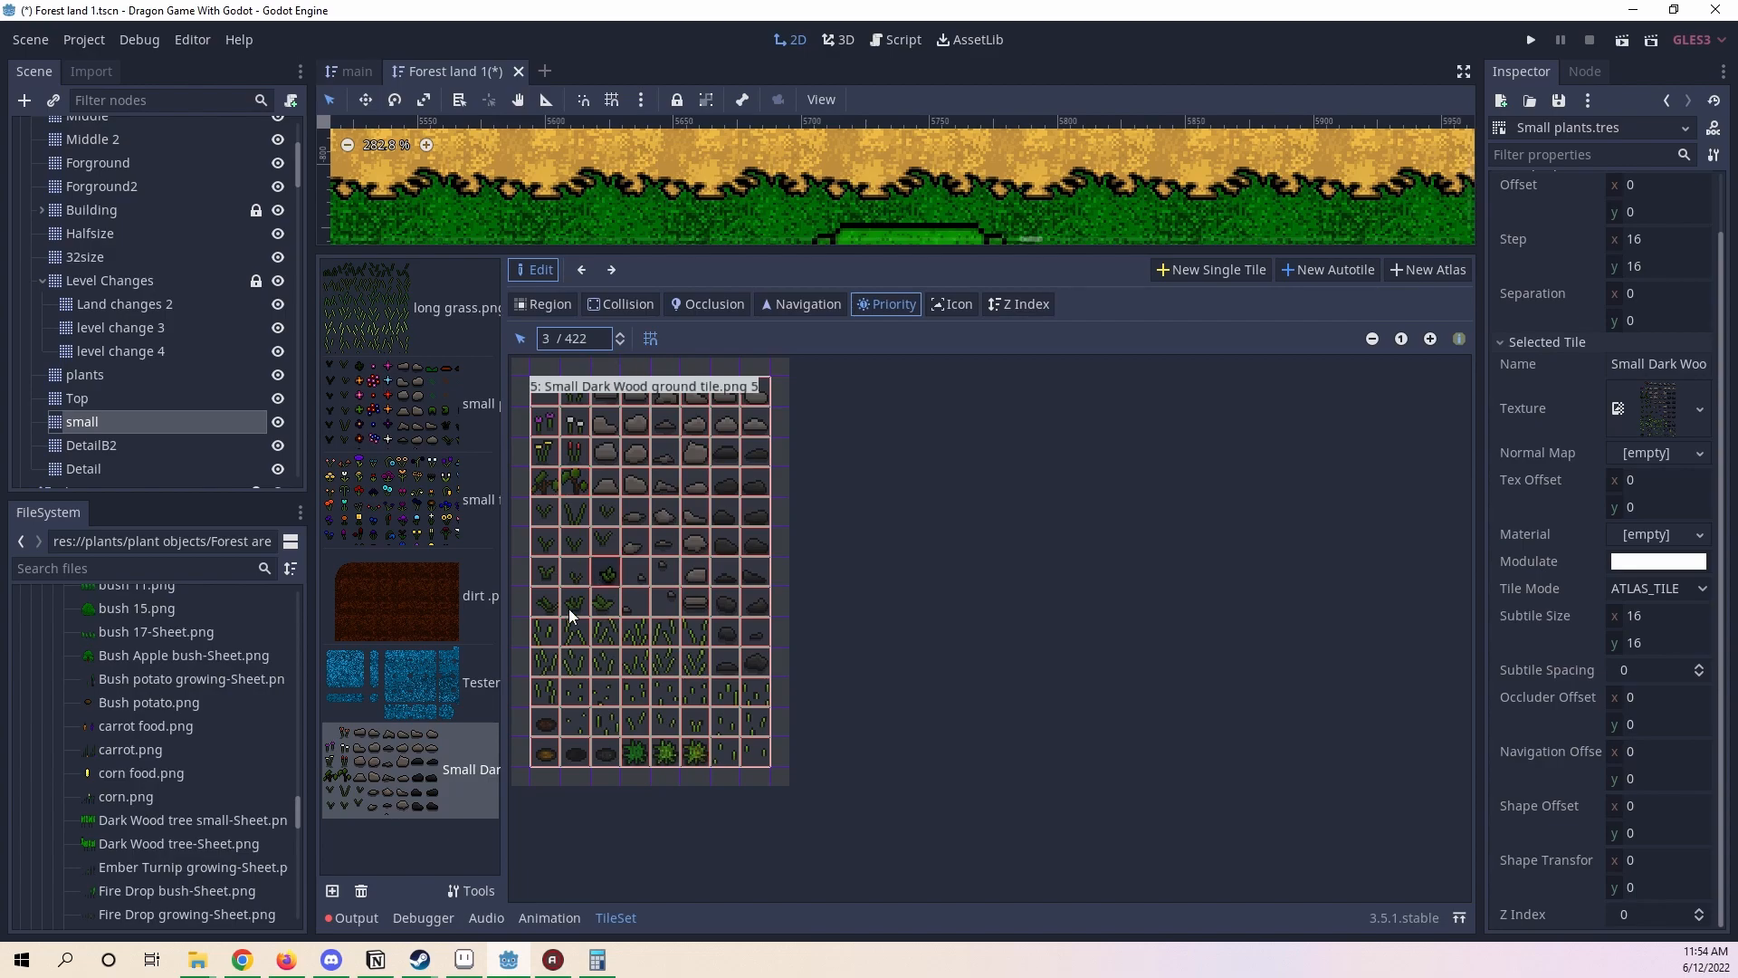
click(613, 607)
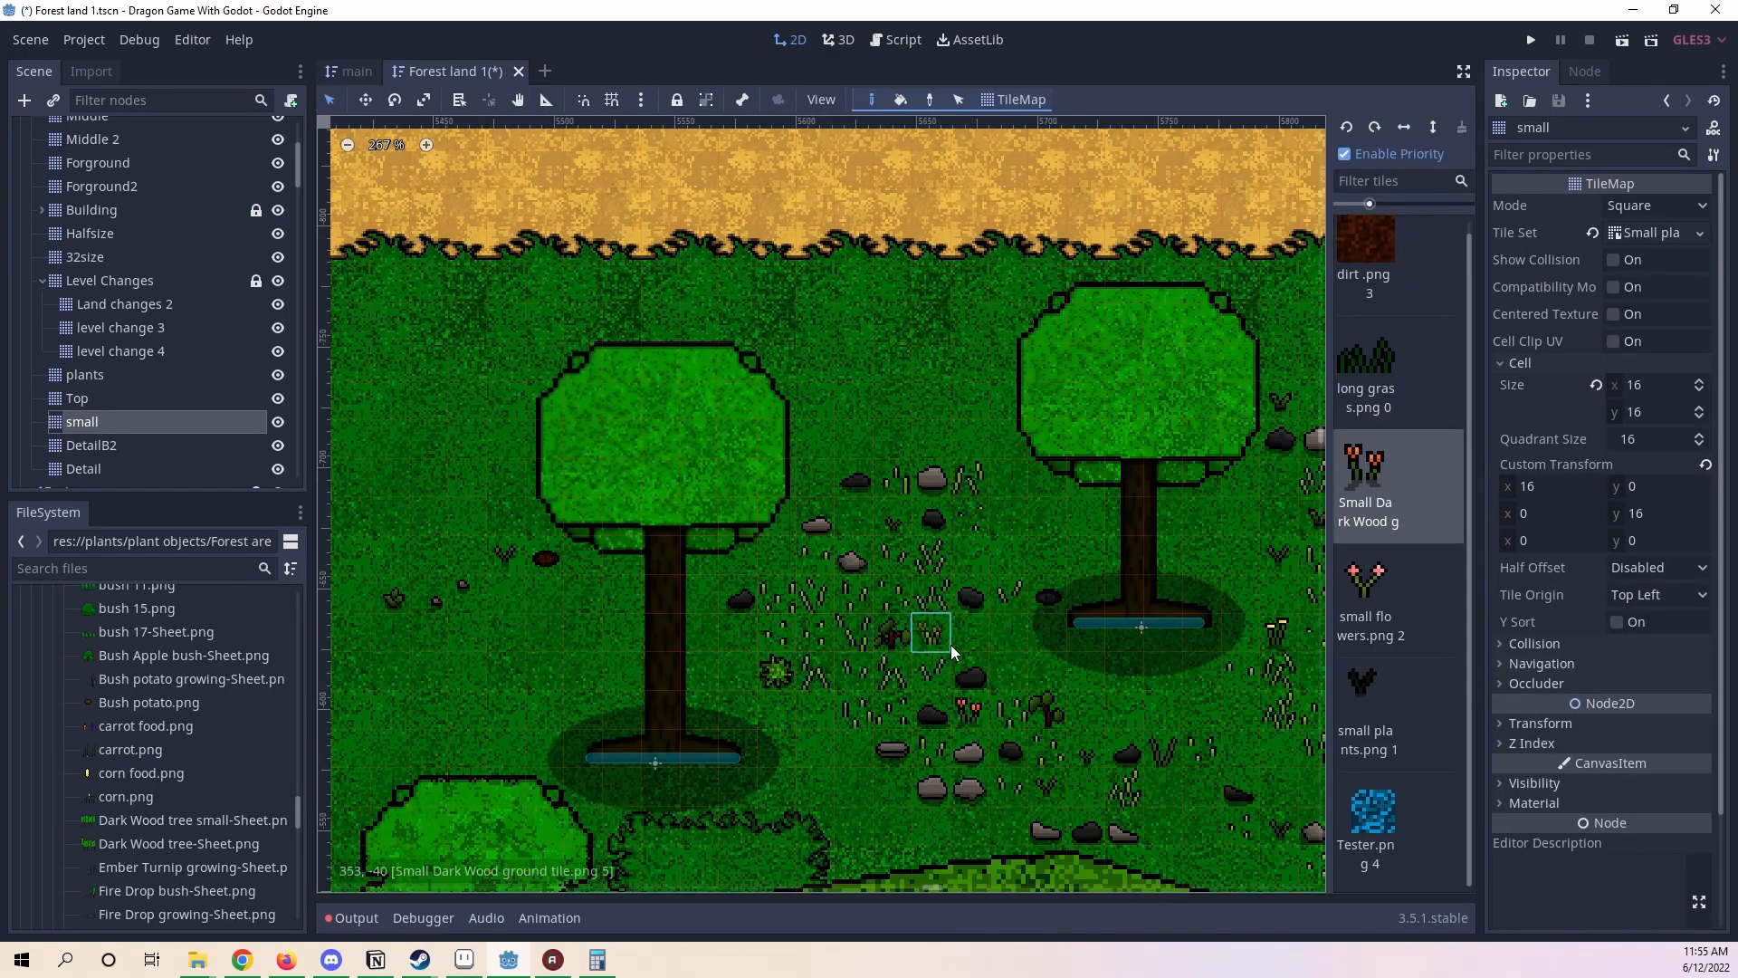
- Erase the plant tile between the two trees and repaint that patch with random ground tiles
right_click(906, 638)
click(905, 637)
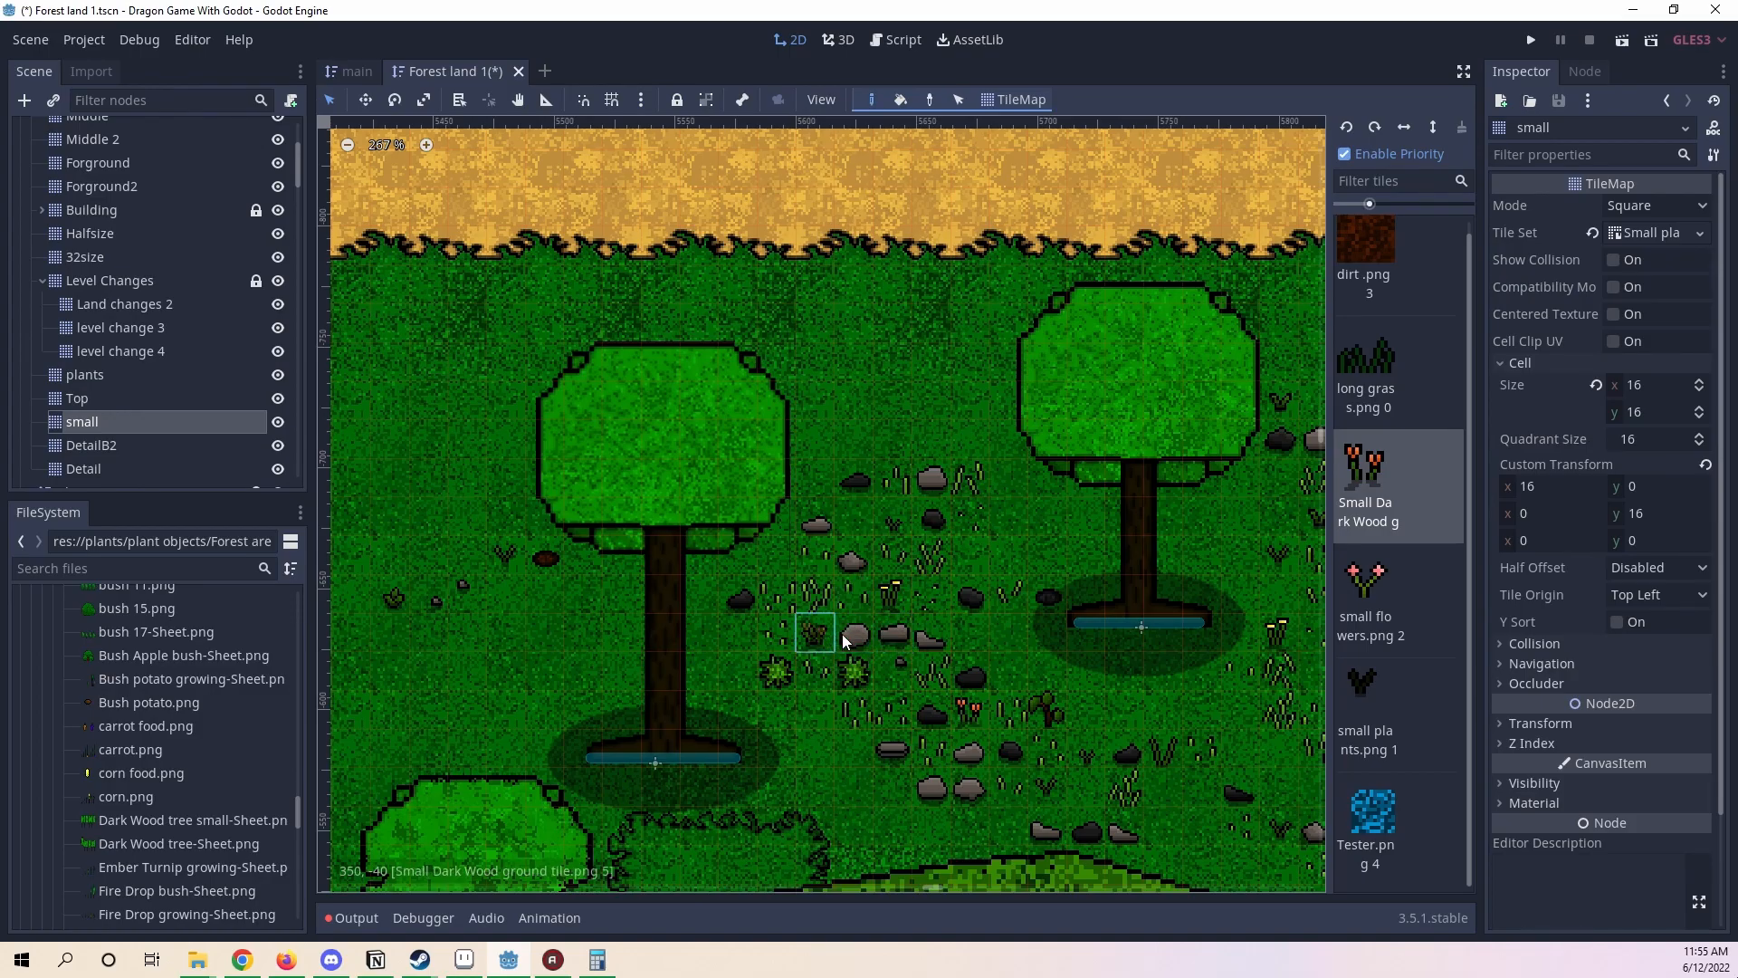
scroll(1069, 635, up, 2)
scroll(1077, 641, up, 7)
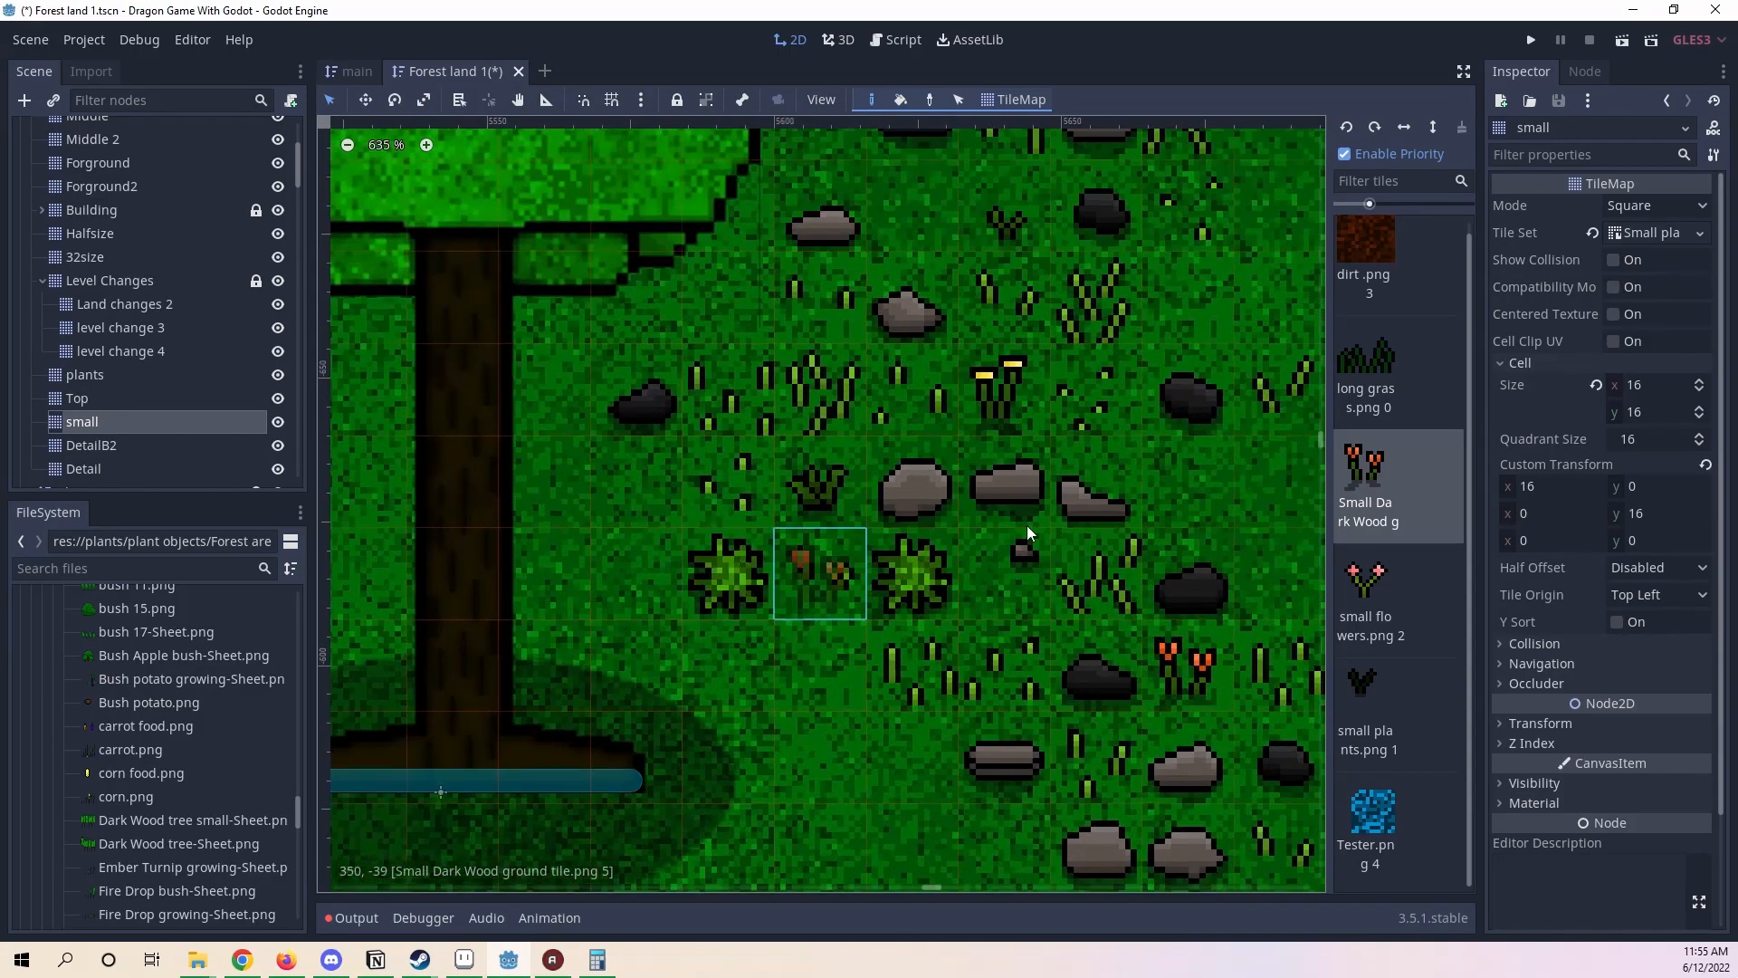
scroll(897, 616, down, 7)
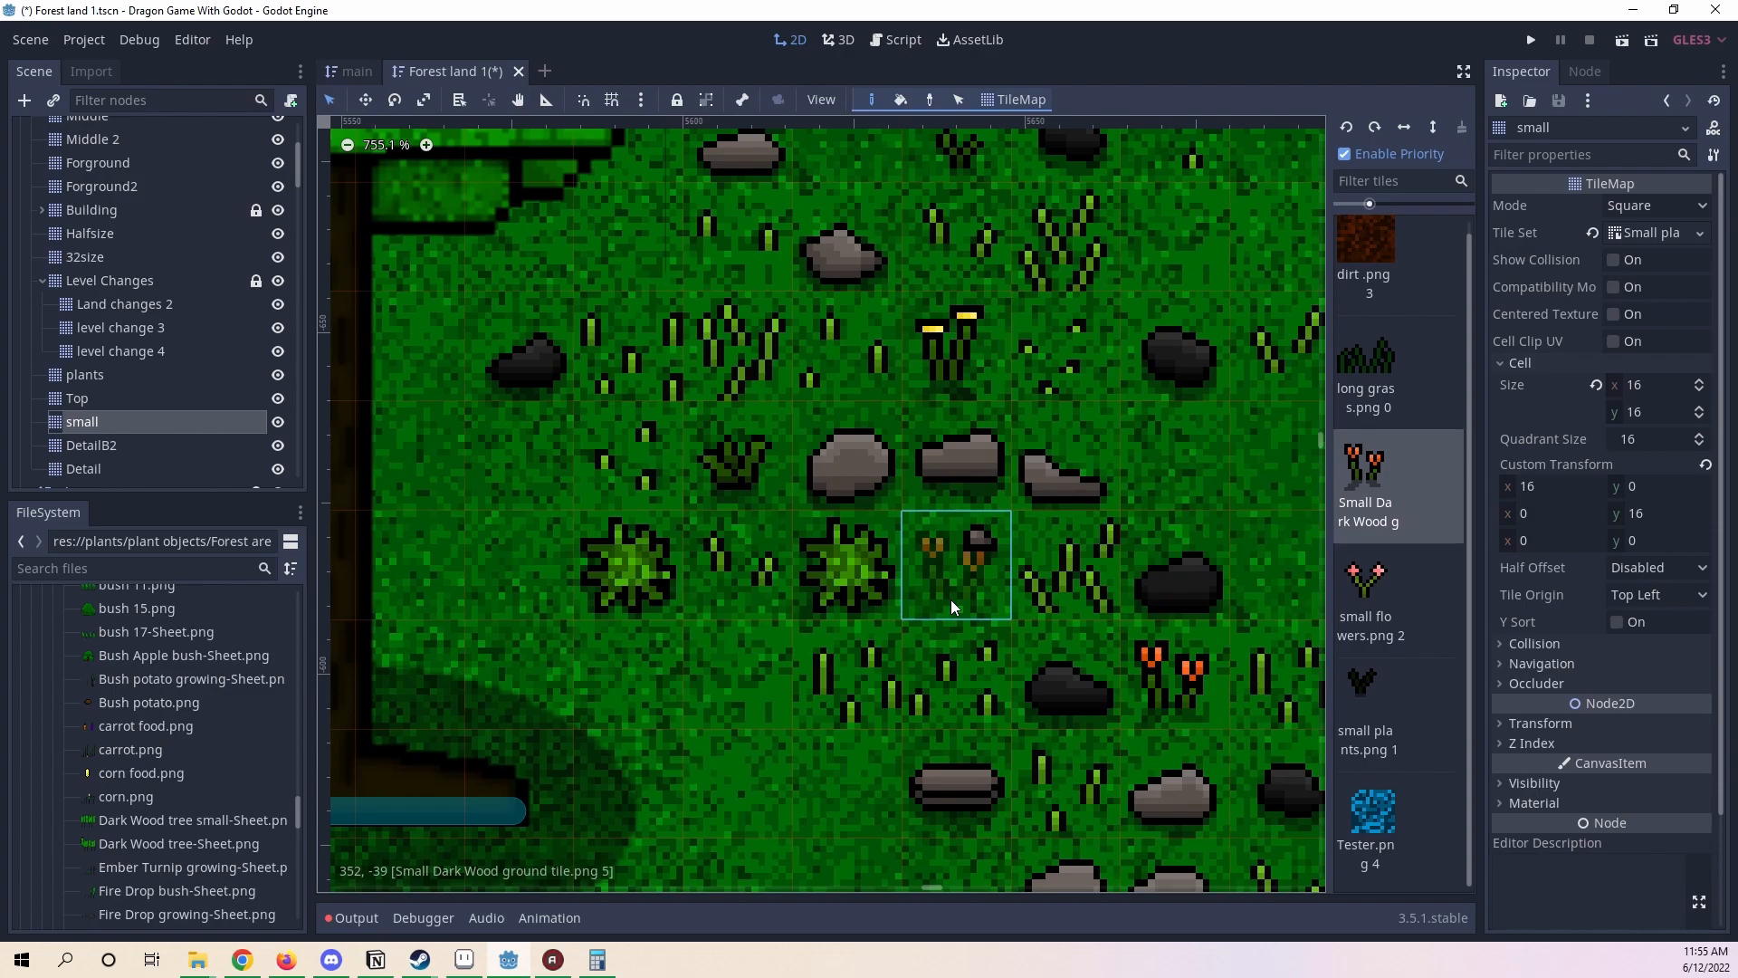
scroll(969, 593, down, 5)
scroll(963, 509, up, 3)
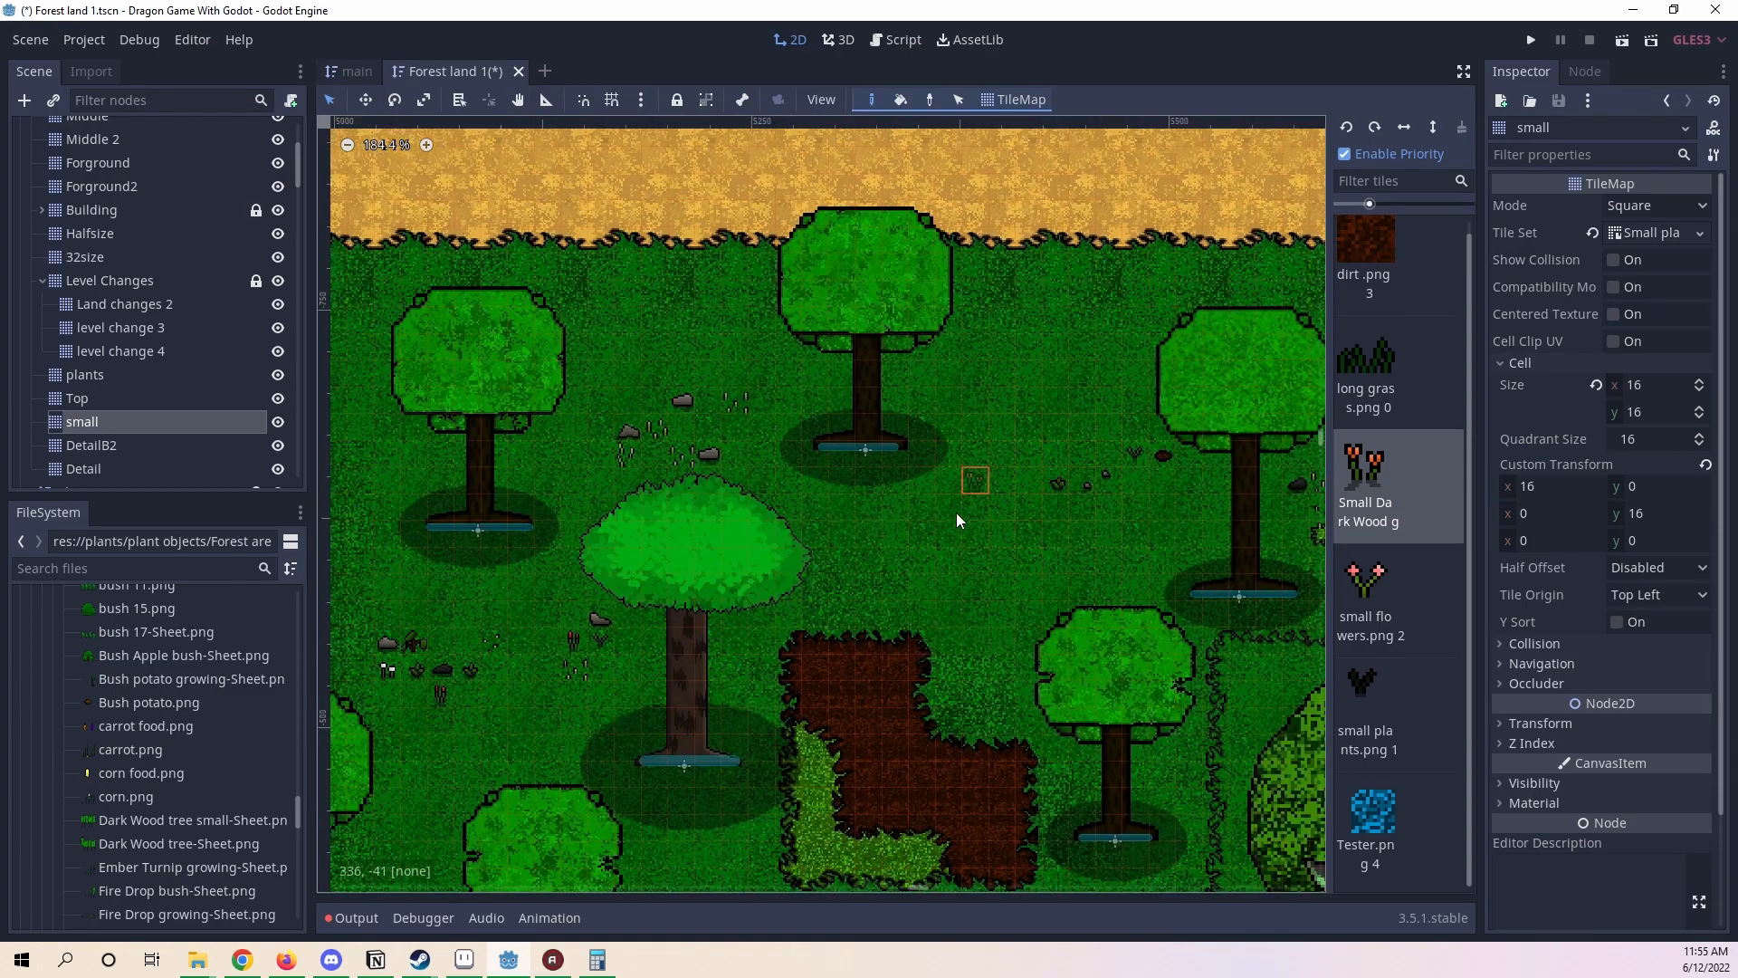
- Paint random ground tiles between the trees around the dirt patch, undo one stroke and add another closer to the path
mouse_move(874, 594)
mouse_down()
mouse_move(985, 599)
mouse_move(996, 668)
mouse_move(978, 666)
mouse_up()
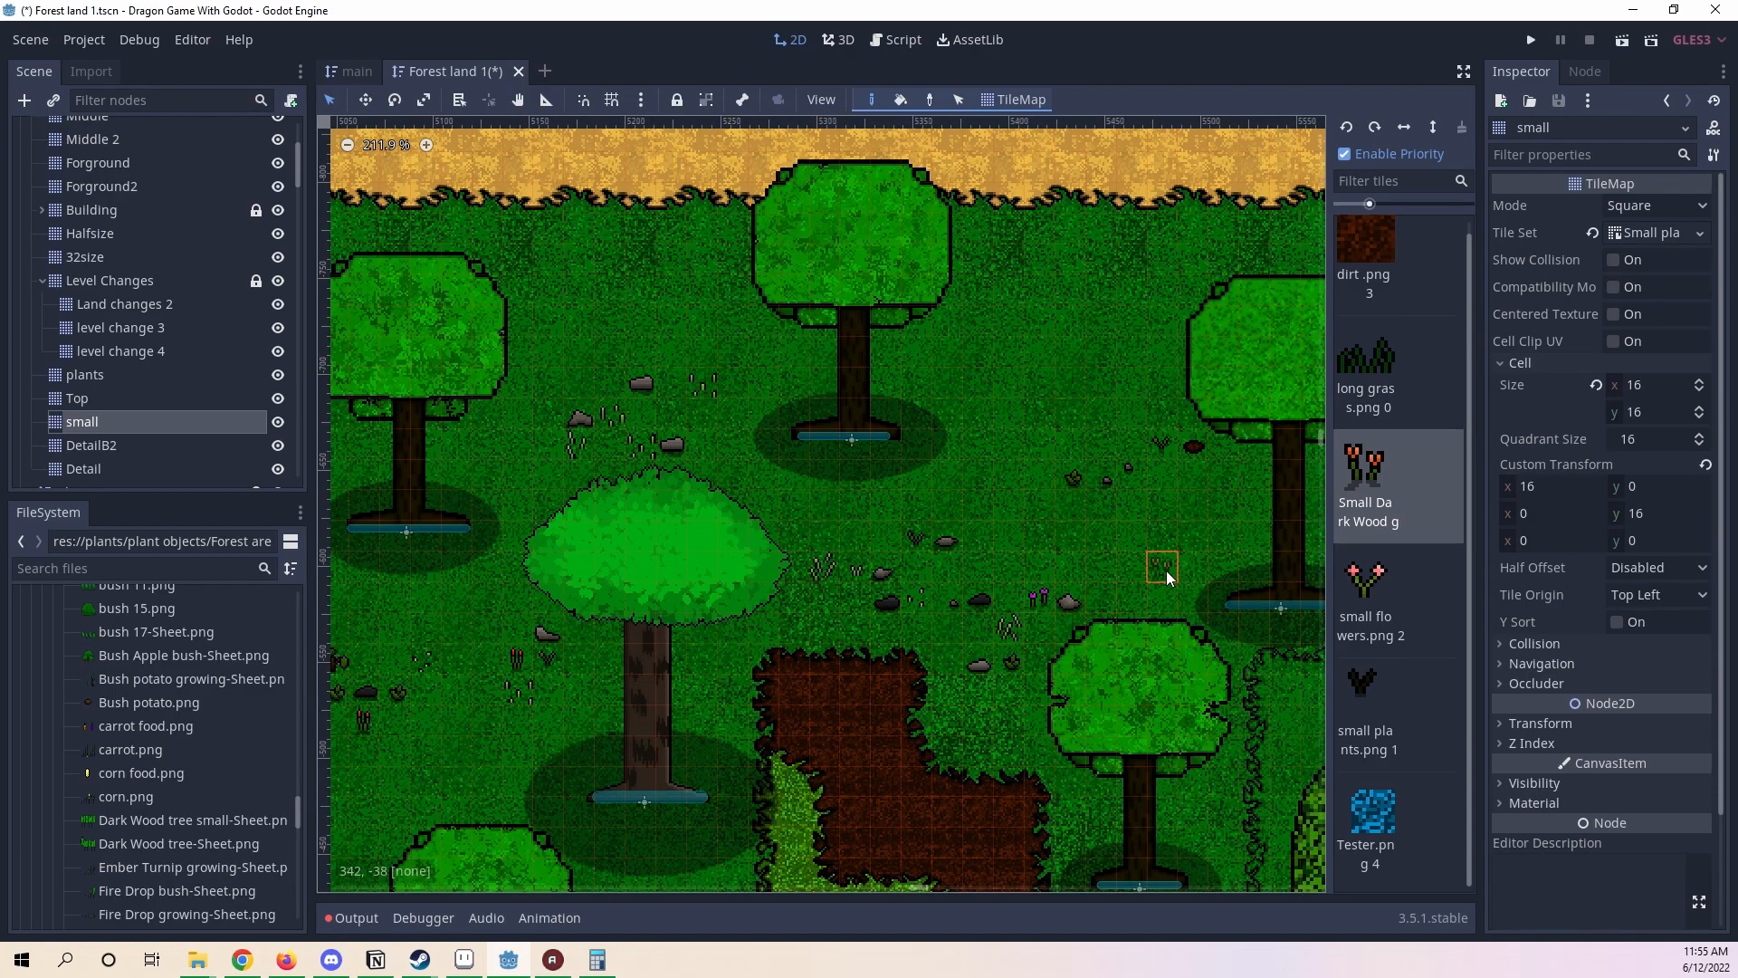
scroll(977, 630, up, 2)
mouse_move(1041, 519)
mouse_down()
mouse_move(909, 423)
mouse_move(973, 449)
mouse_move(946, 424)
mouse_move(980, 385)
mouse_up()
key(ctrl+z)
middle_drag(999, 400, 863, 611)
drag(911, 569, 920, 532)
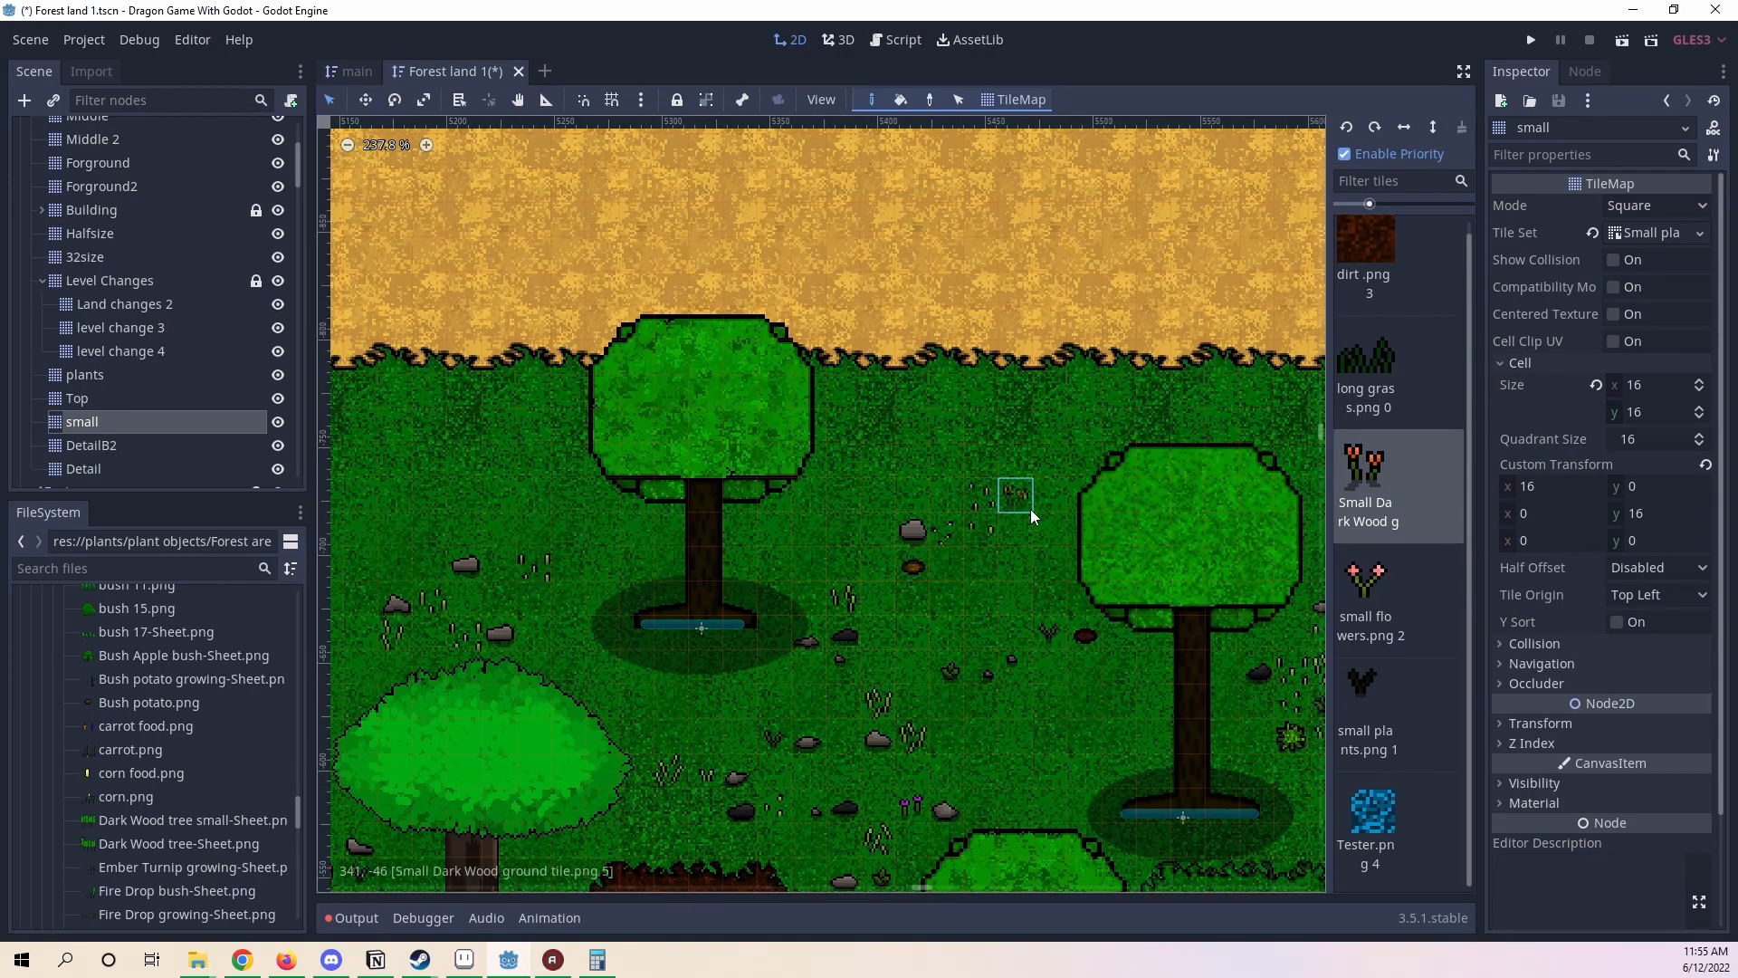
scroll(1032, 521, up, 5)
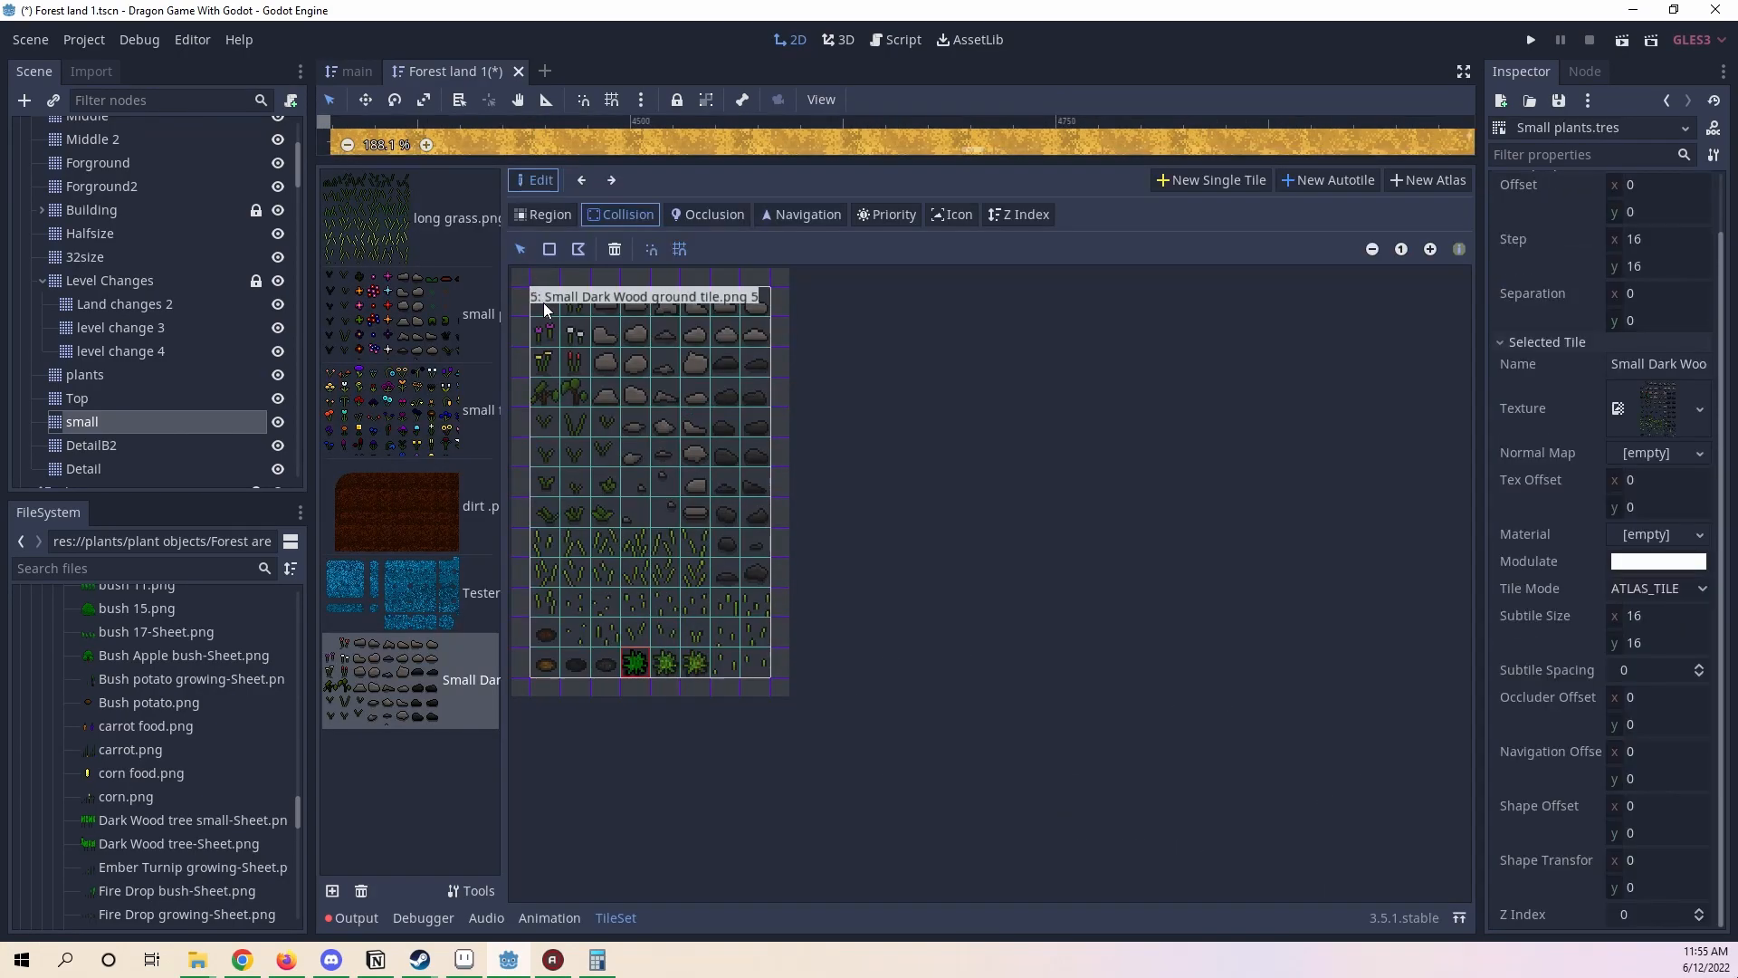
- Set the priority of the first flower tile in the atlas's top row to 20 and save the scene
click(544, 306)
click(867, 219)
click(559, 252)
key(BackSpace)
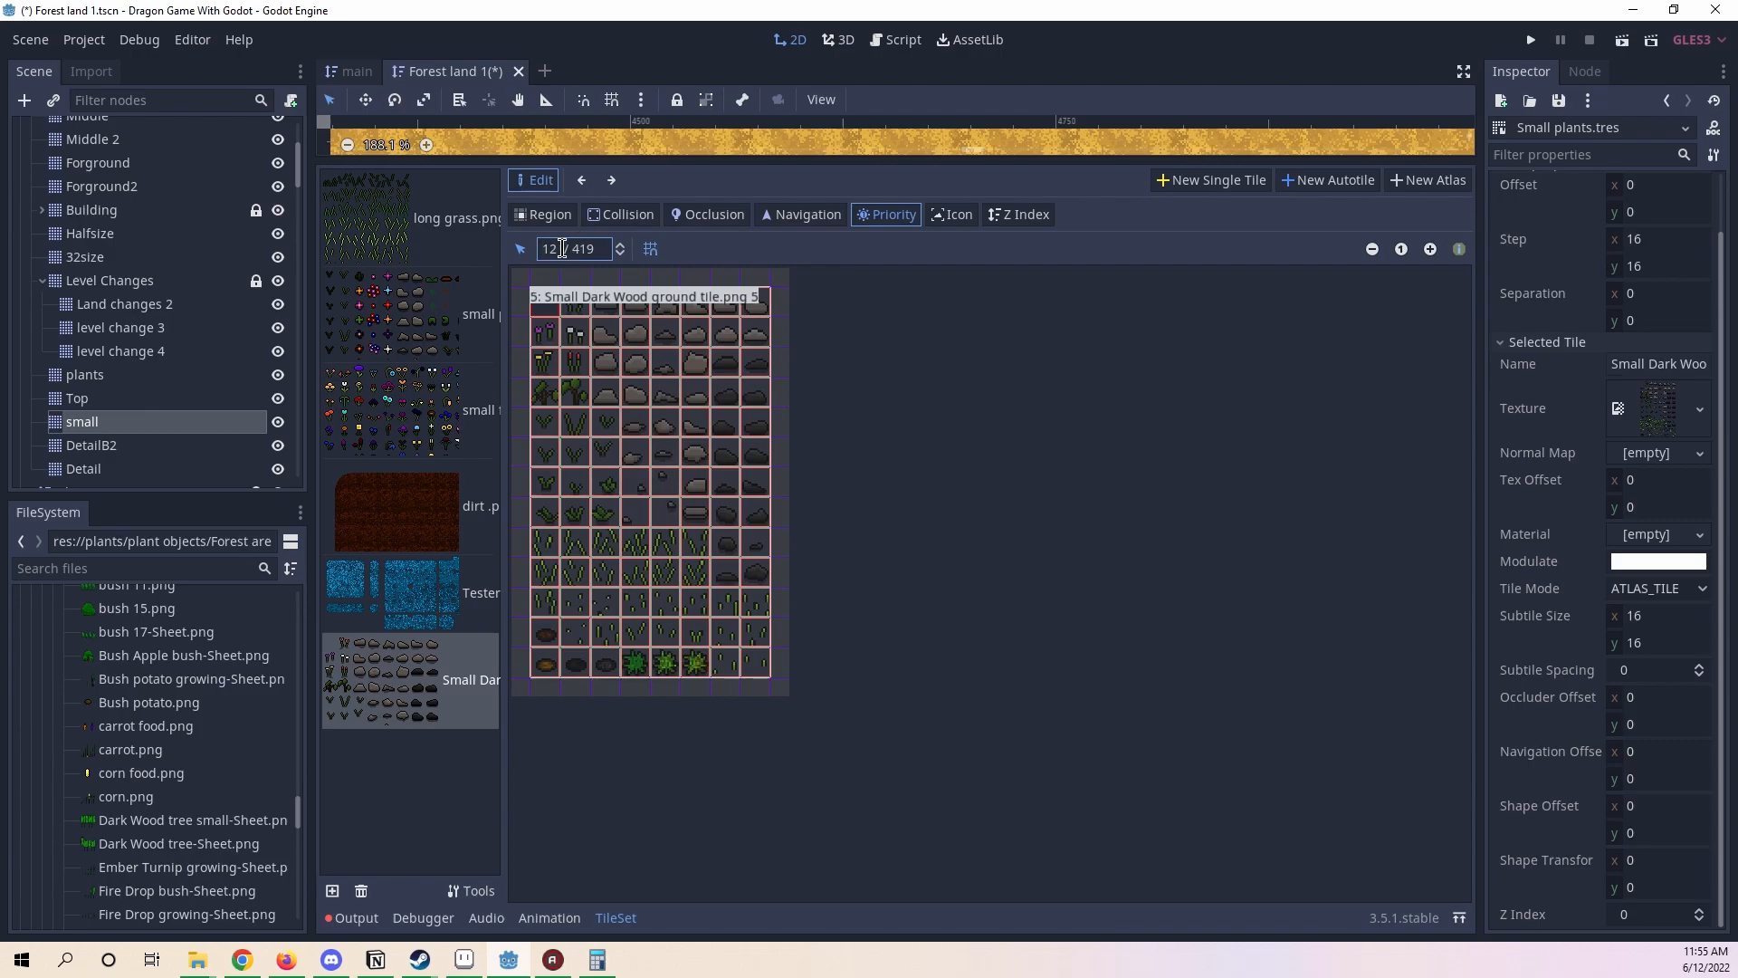
text(20)
key(ctrl+s)
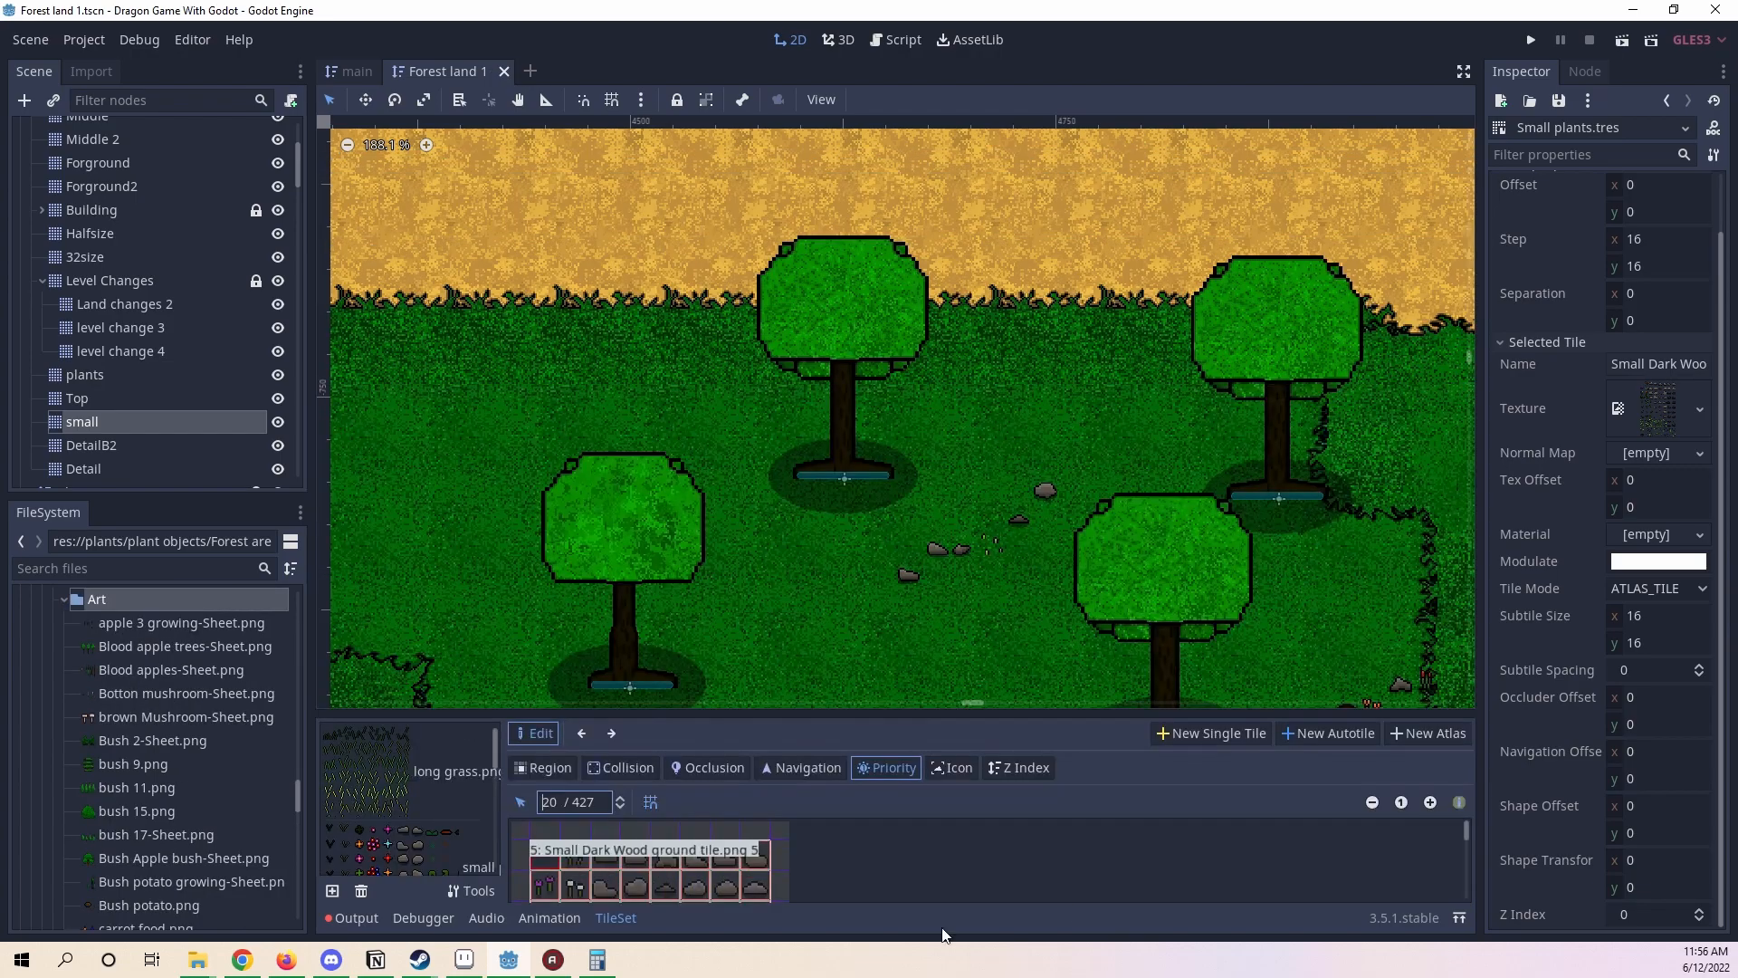
- Select the small tile map and paint random ground tiles over the grass and ledges beside the pond
click(83, 422)
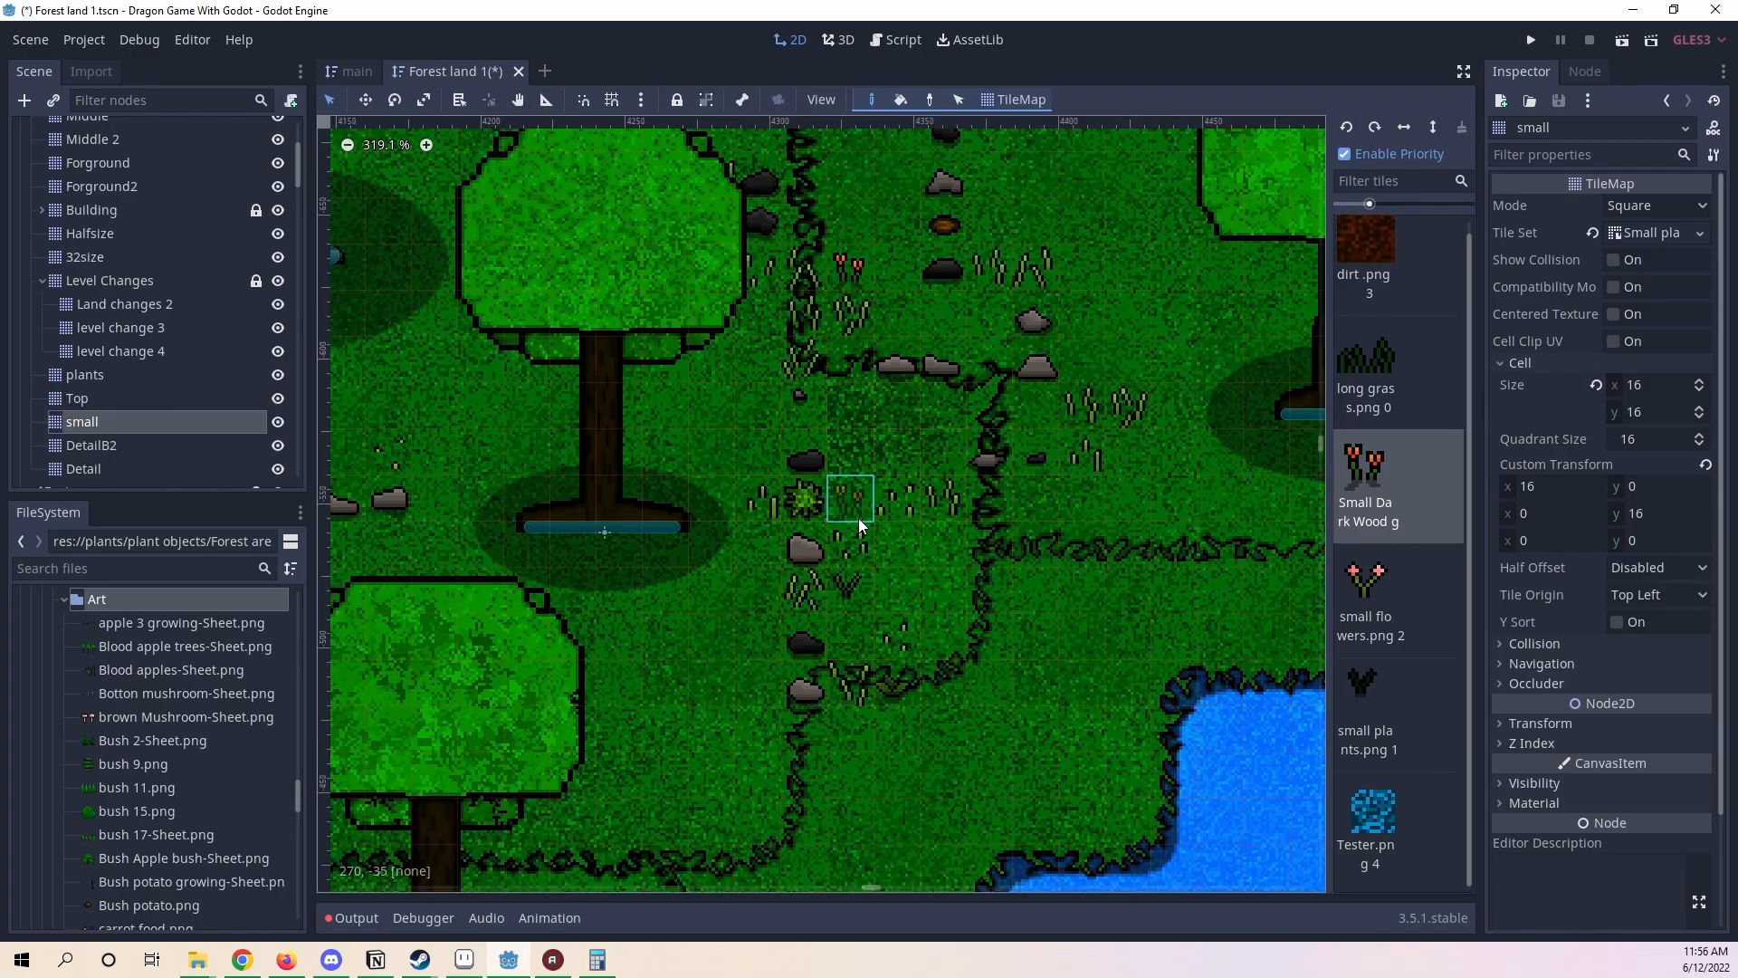
click(807, 507)
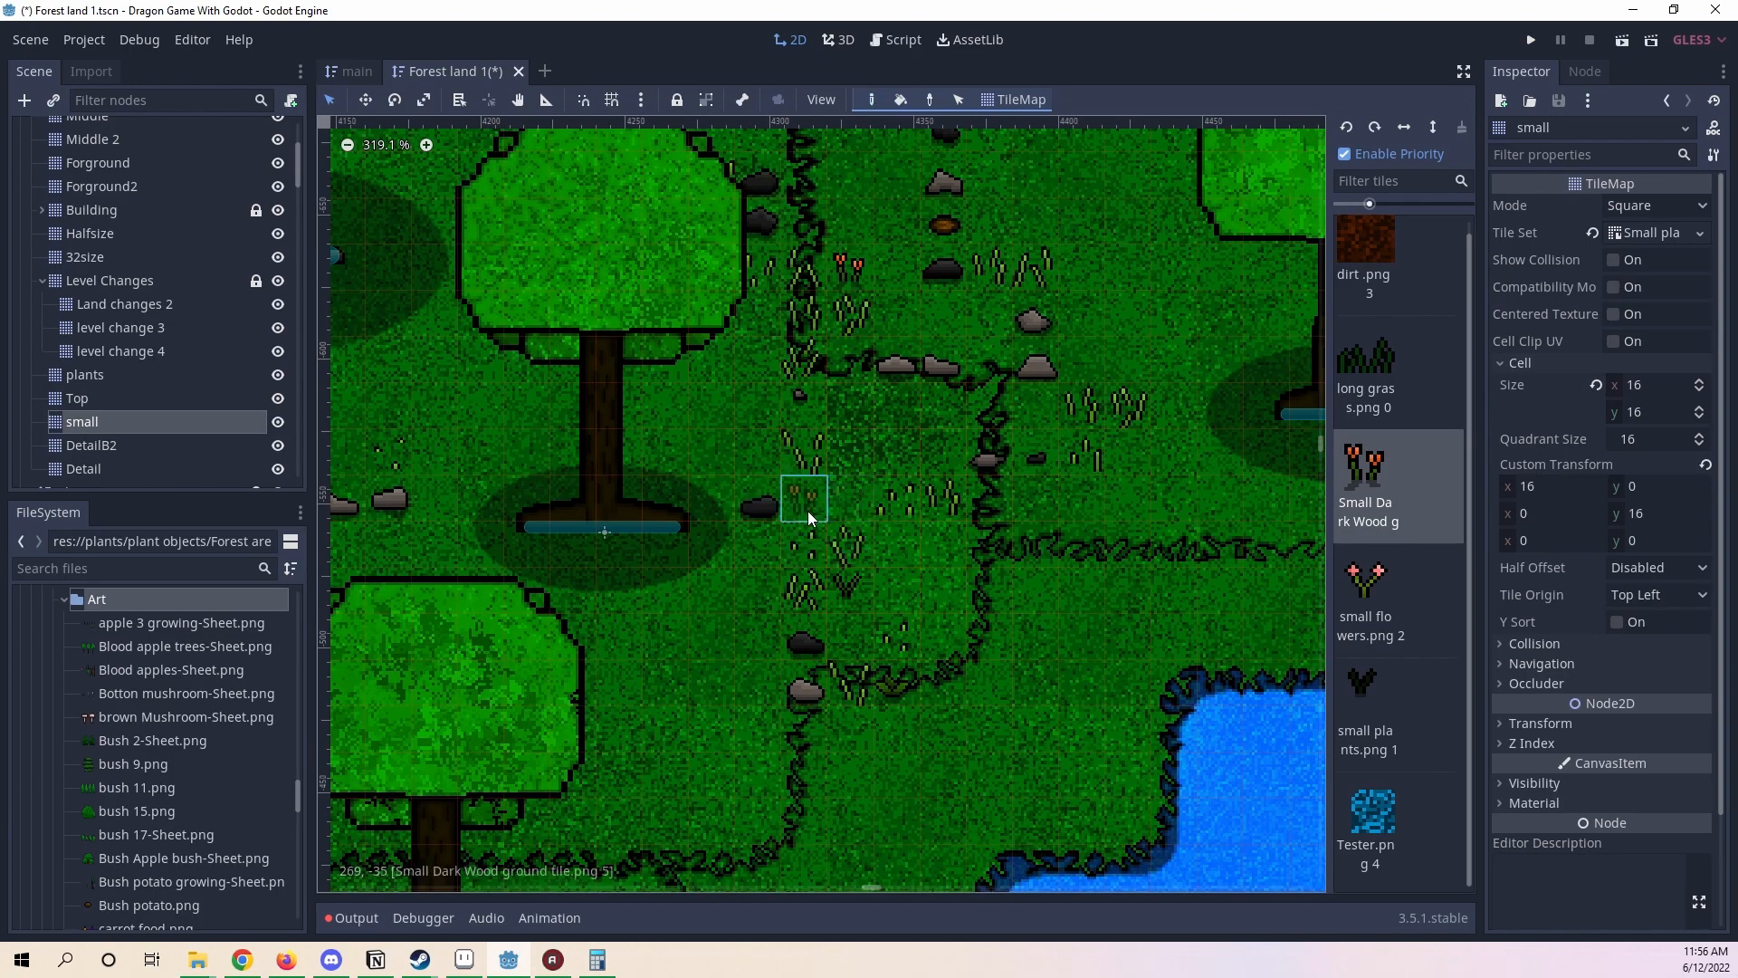
drag(1030, 606, 1130, 593)
click(1220, 534)
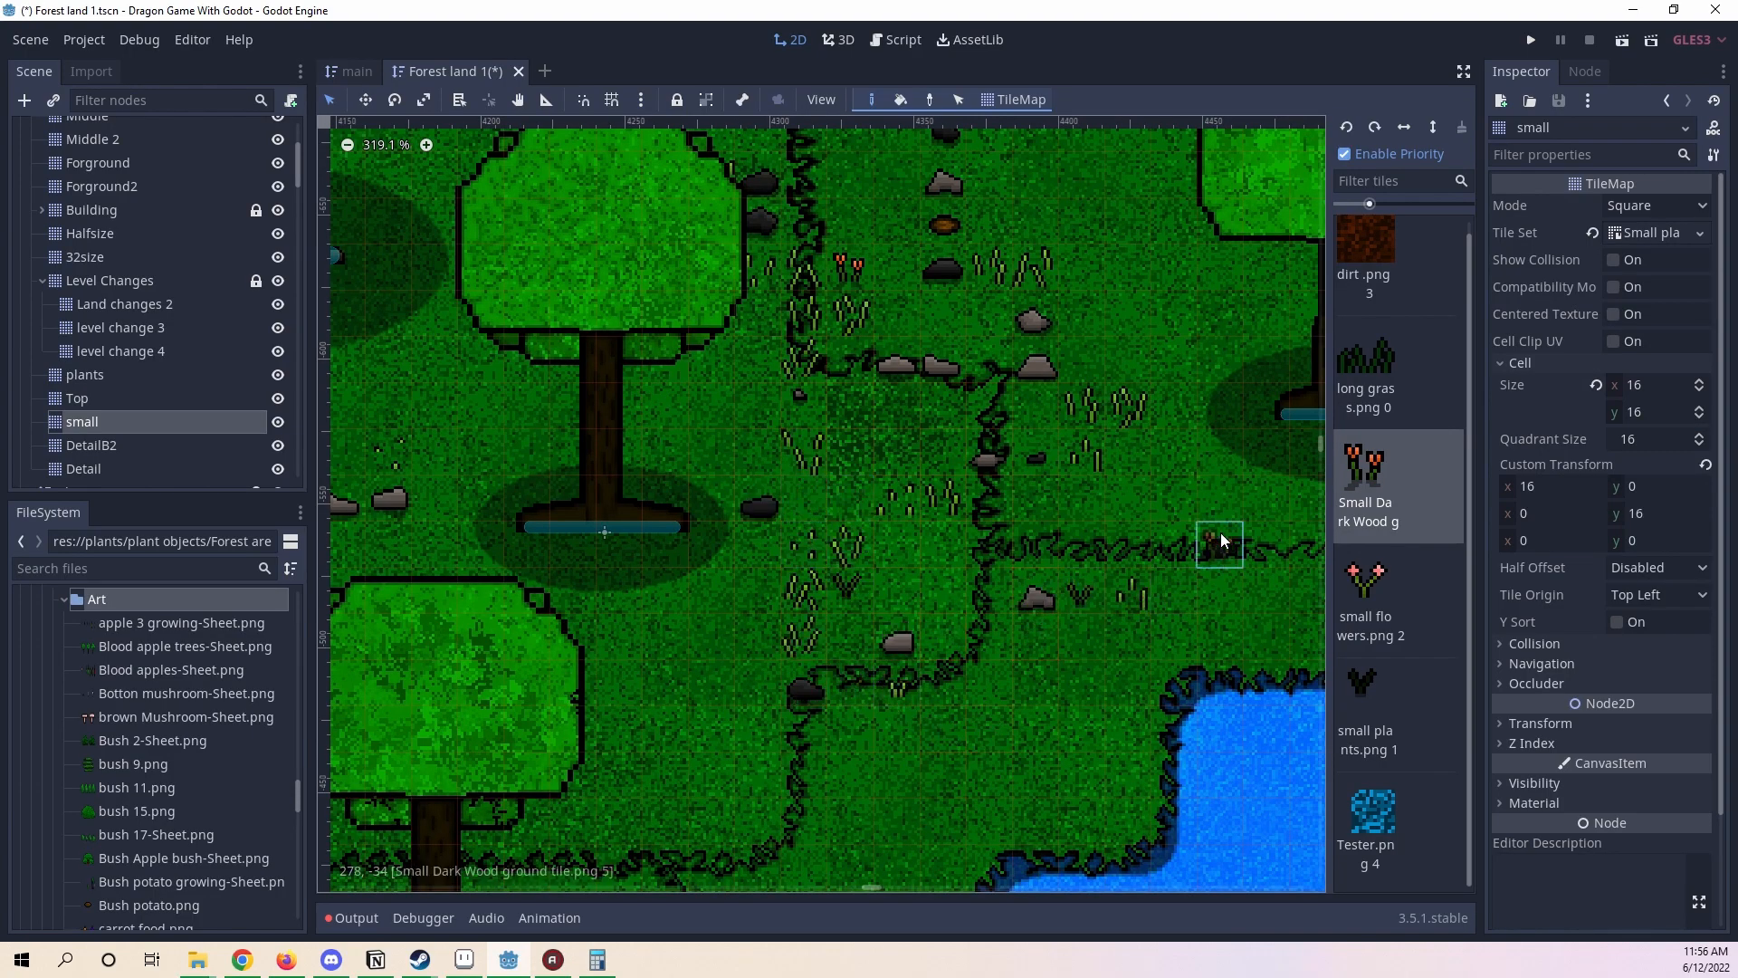
scroll(1222, 543, up, 1)
middle_drag(1222, 545, 935, 592)
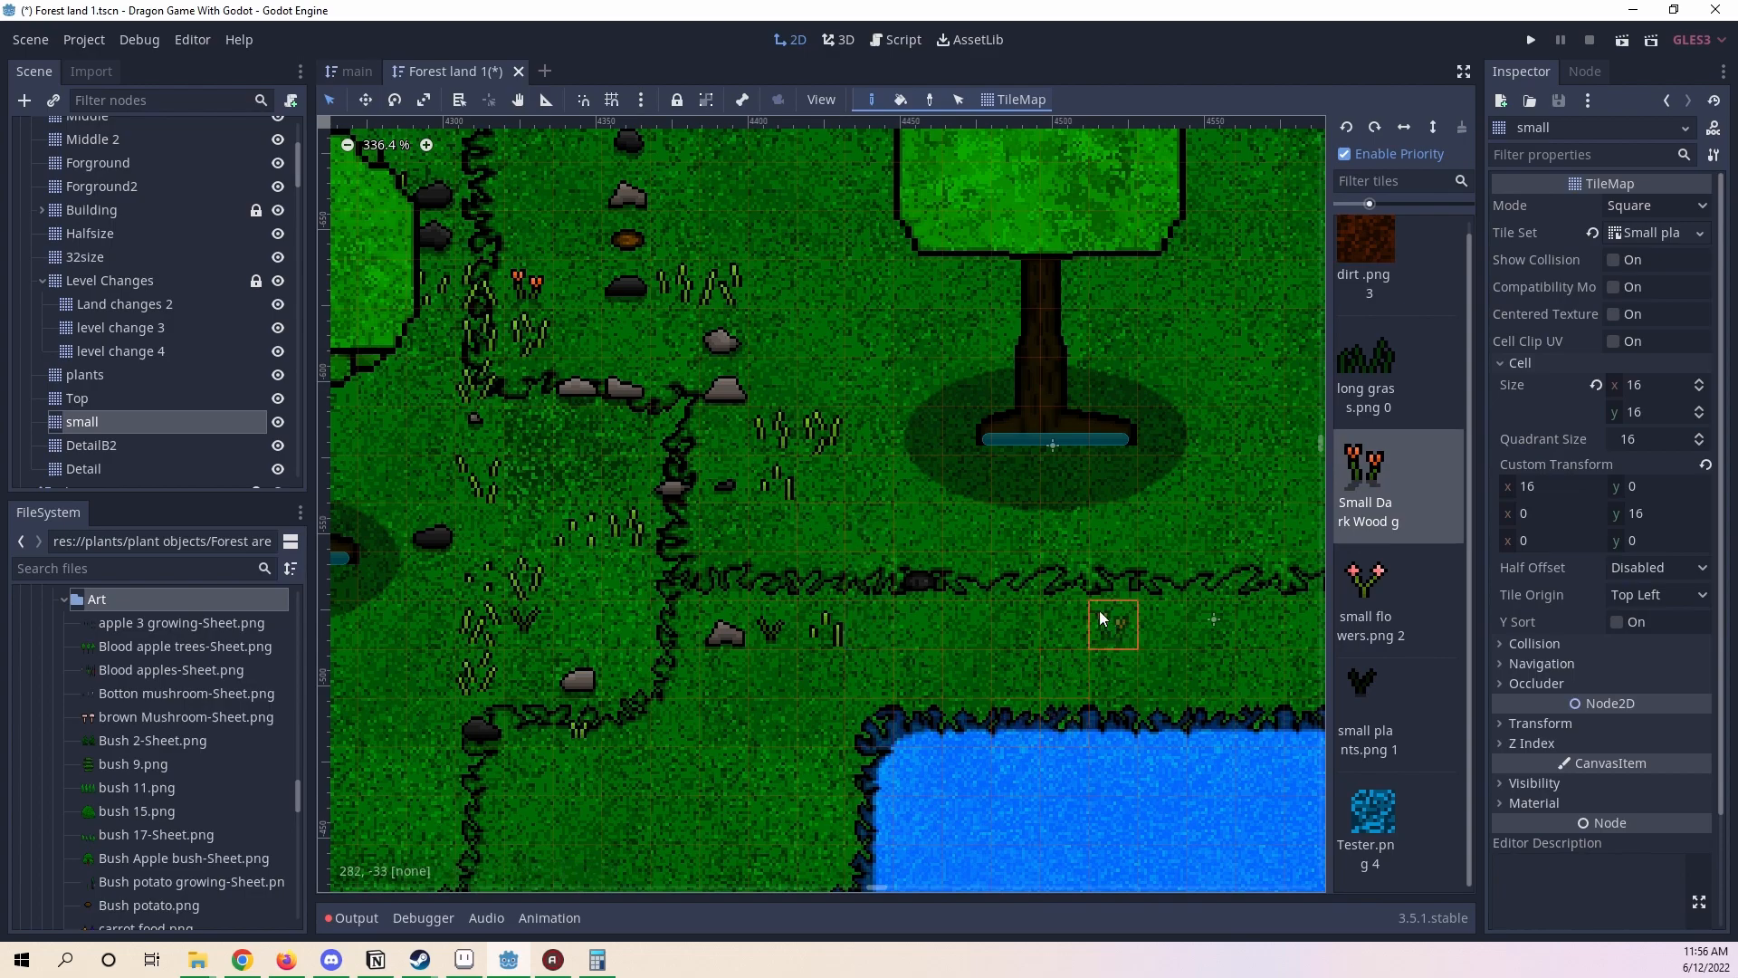
click(867, 623)
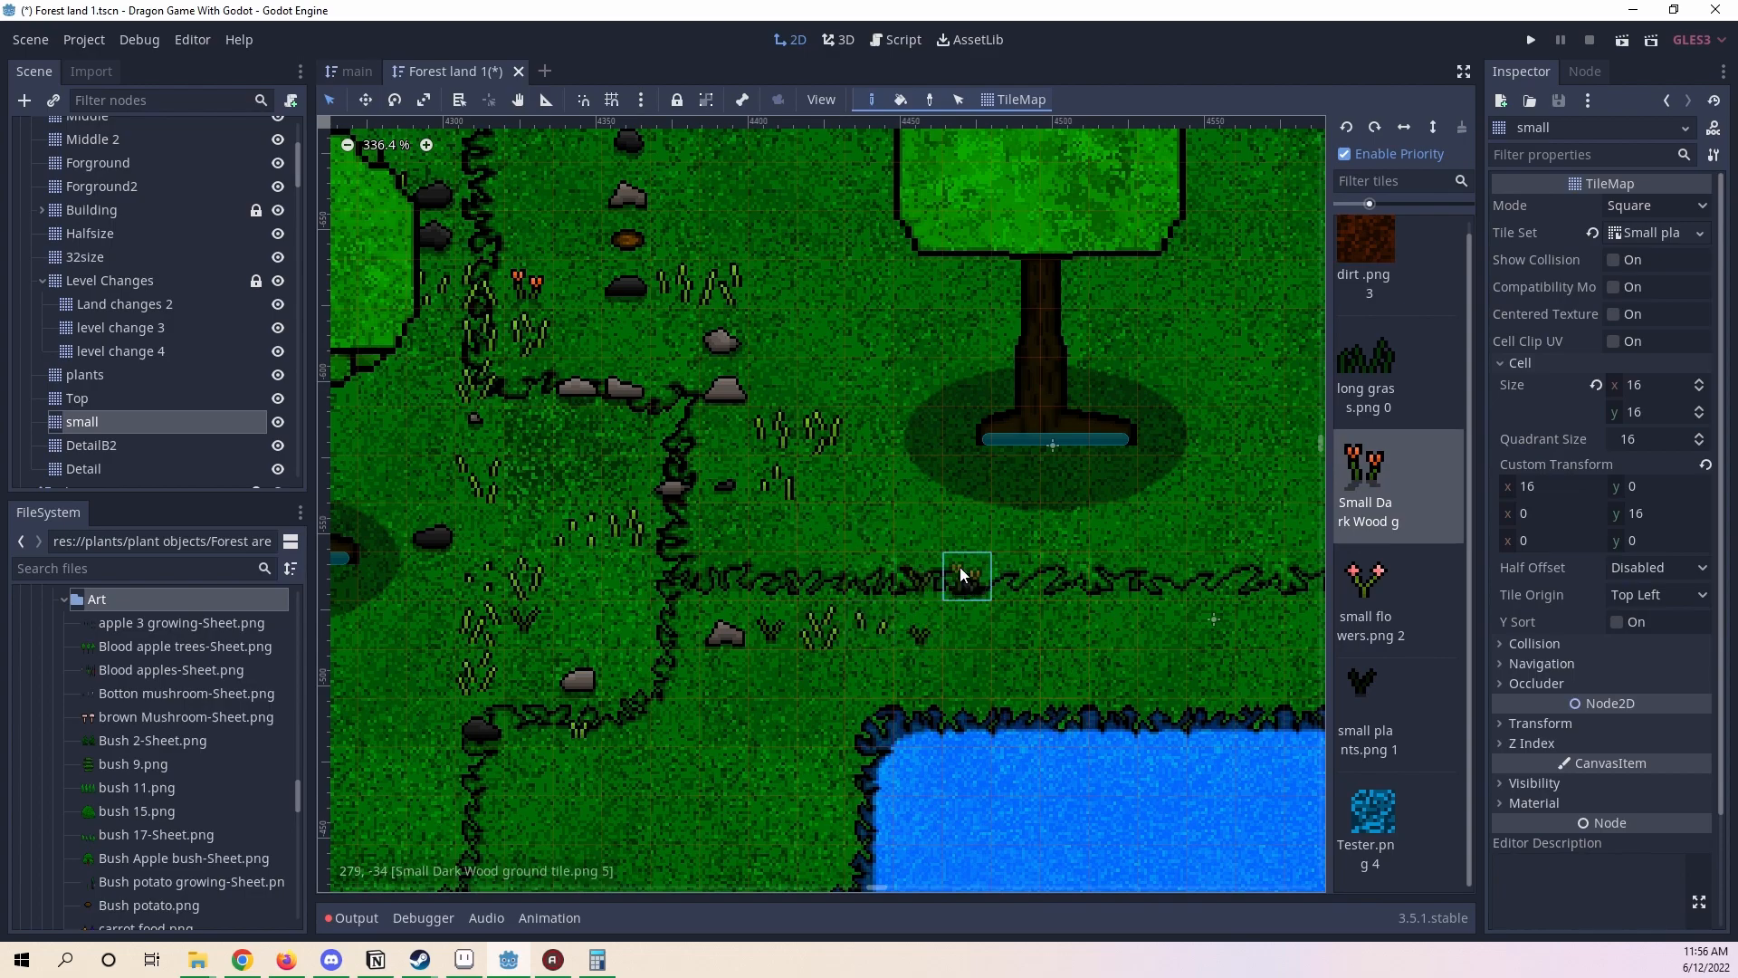
- Paint random ground tiles beside the tree above the pond and across the clearing to its east
middle_drag(1060, 582, 739, 676)
drag(1036, 512, 836, 447)
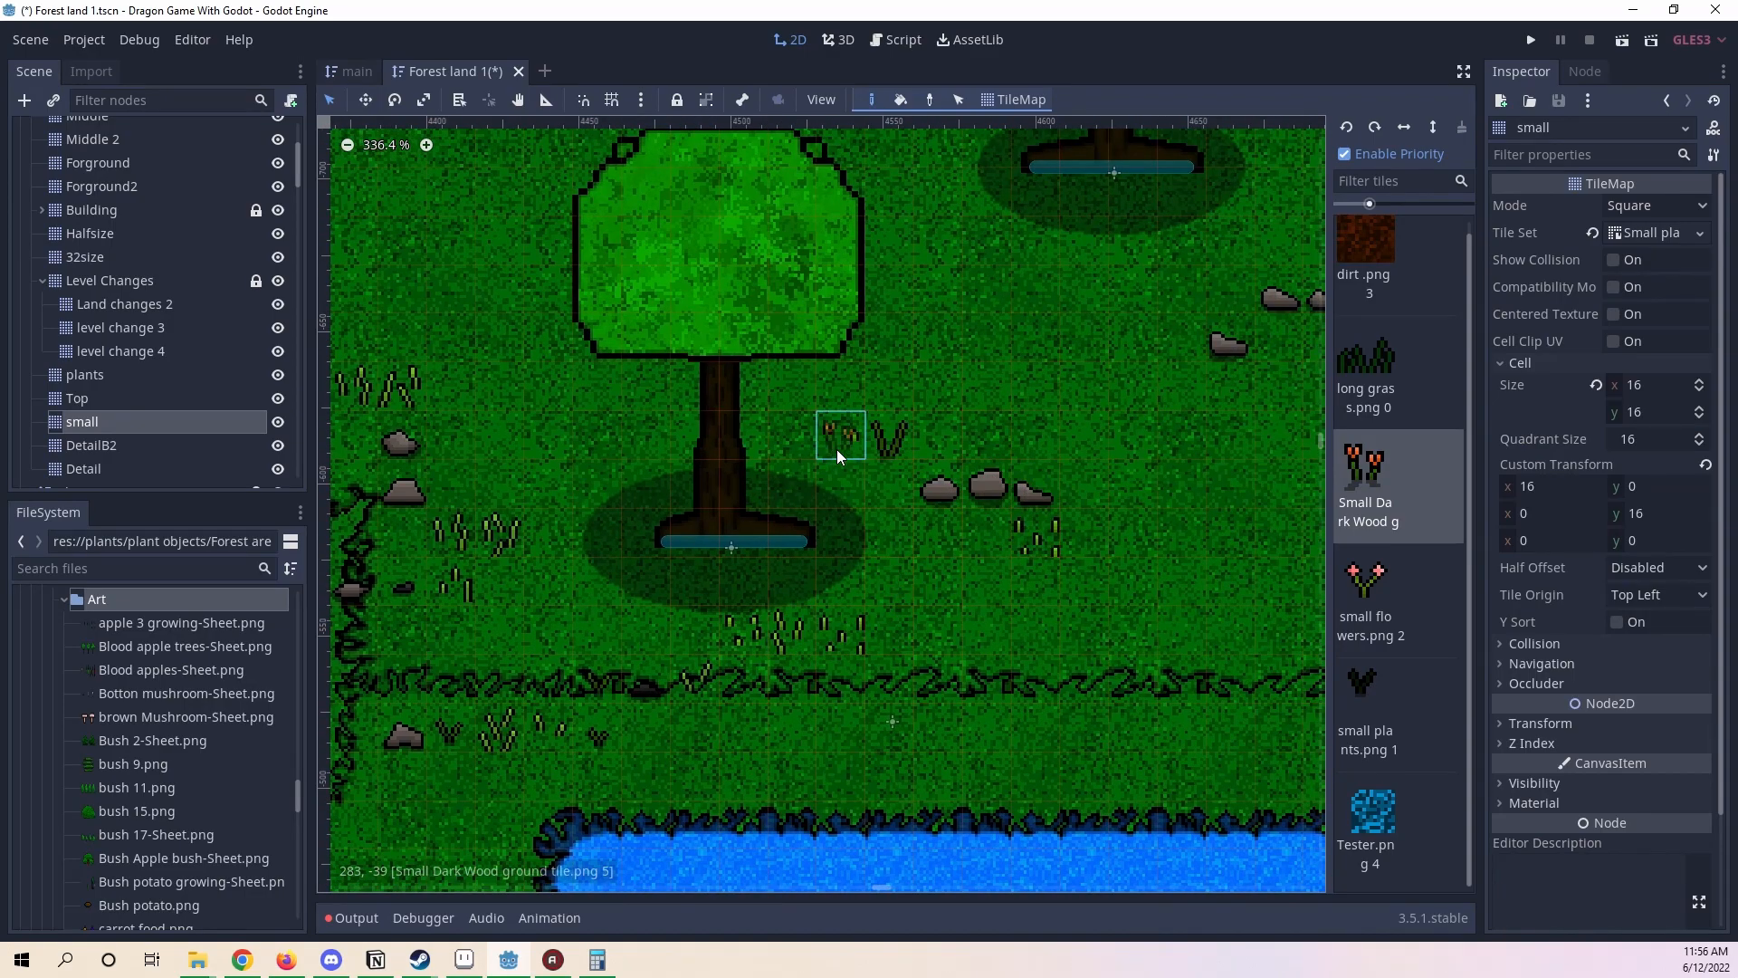
middle_drag(1125, 583, 788, 631)
drag(757, 632, 991, 538)
scroll(1001, 673, down, 6)
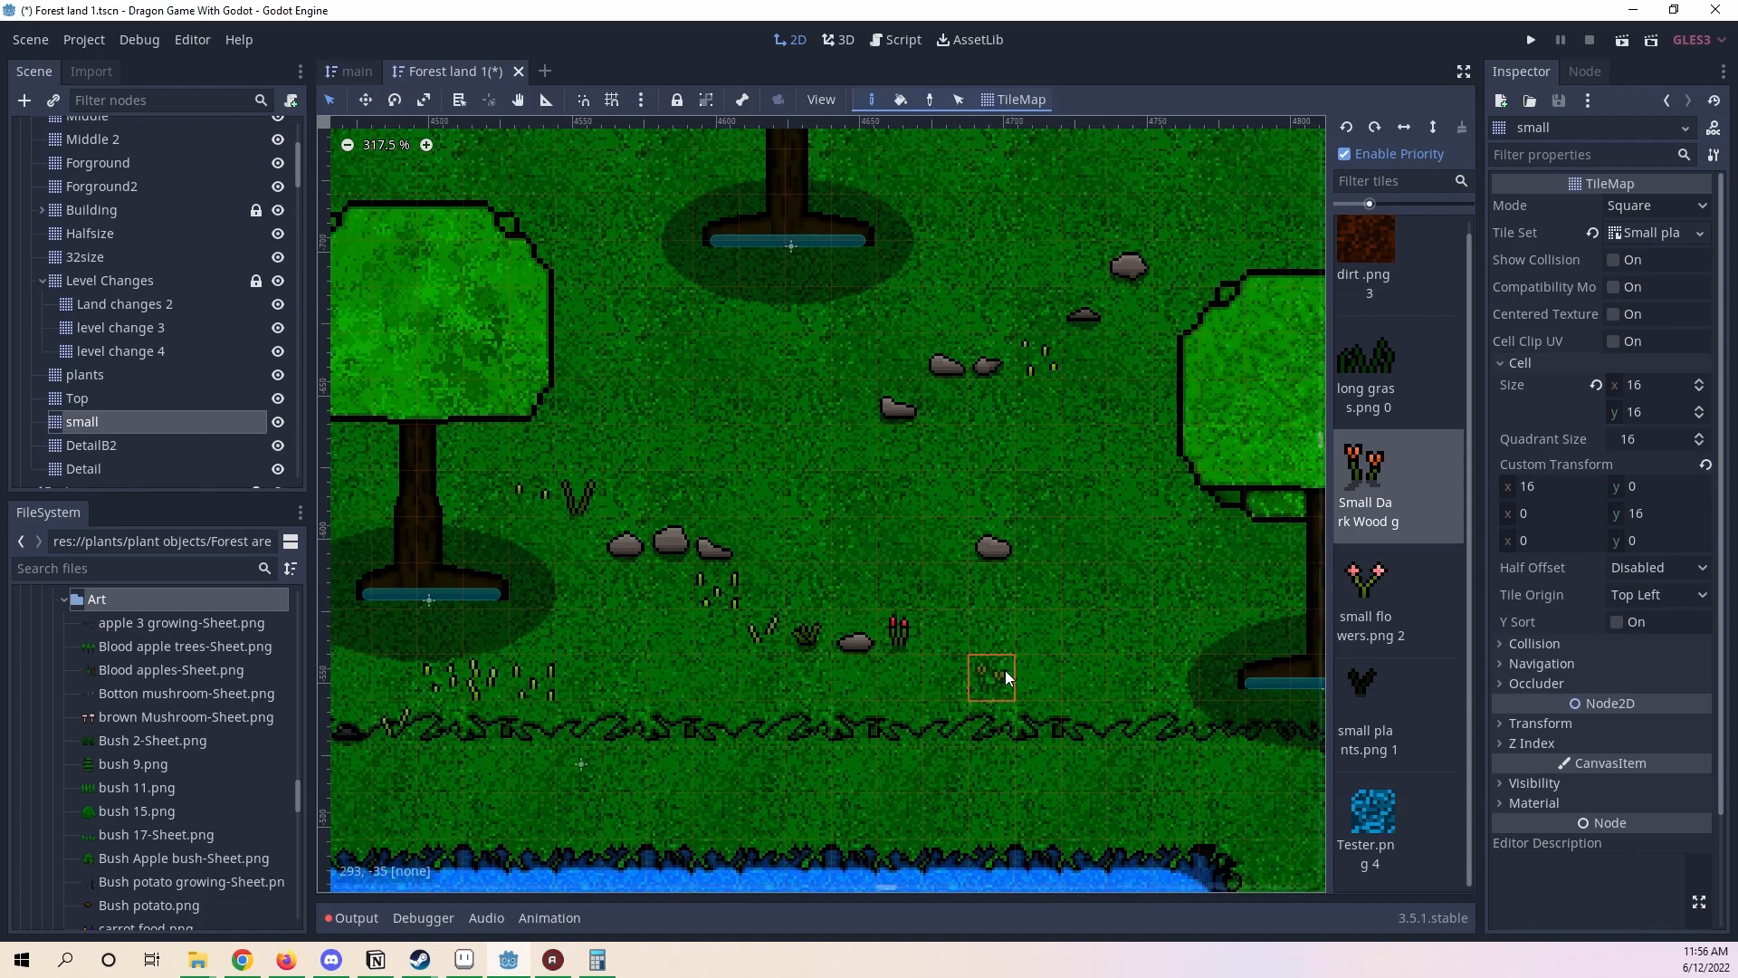
- Erase the stray stones and plants lying along the ledge west of the tree above the pond
scroll(851, 625, up, 1)
mouse_move(602, 611)
middle_down()
mouse_move(1172, 548)
mouse_move(912, 584)
middle_up()
scroll(827, 585, down, 5)
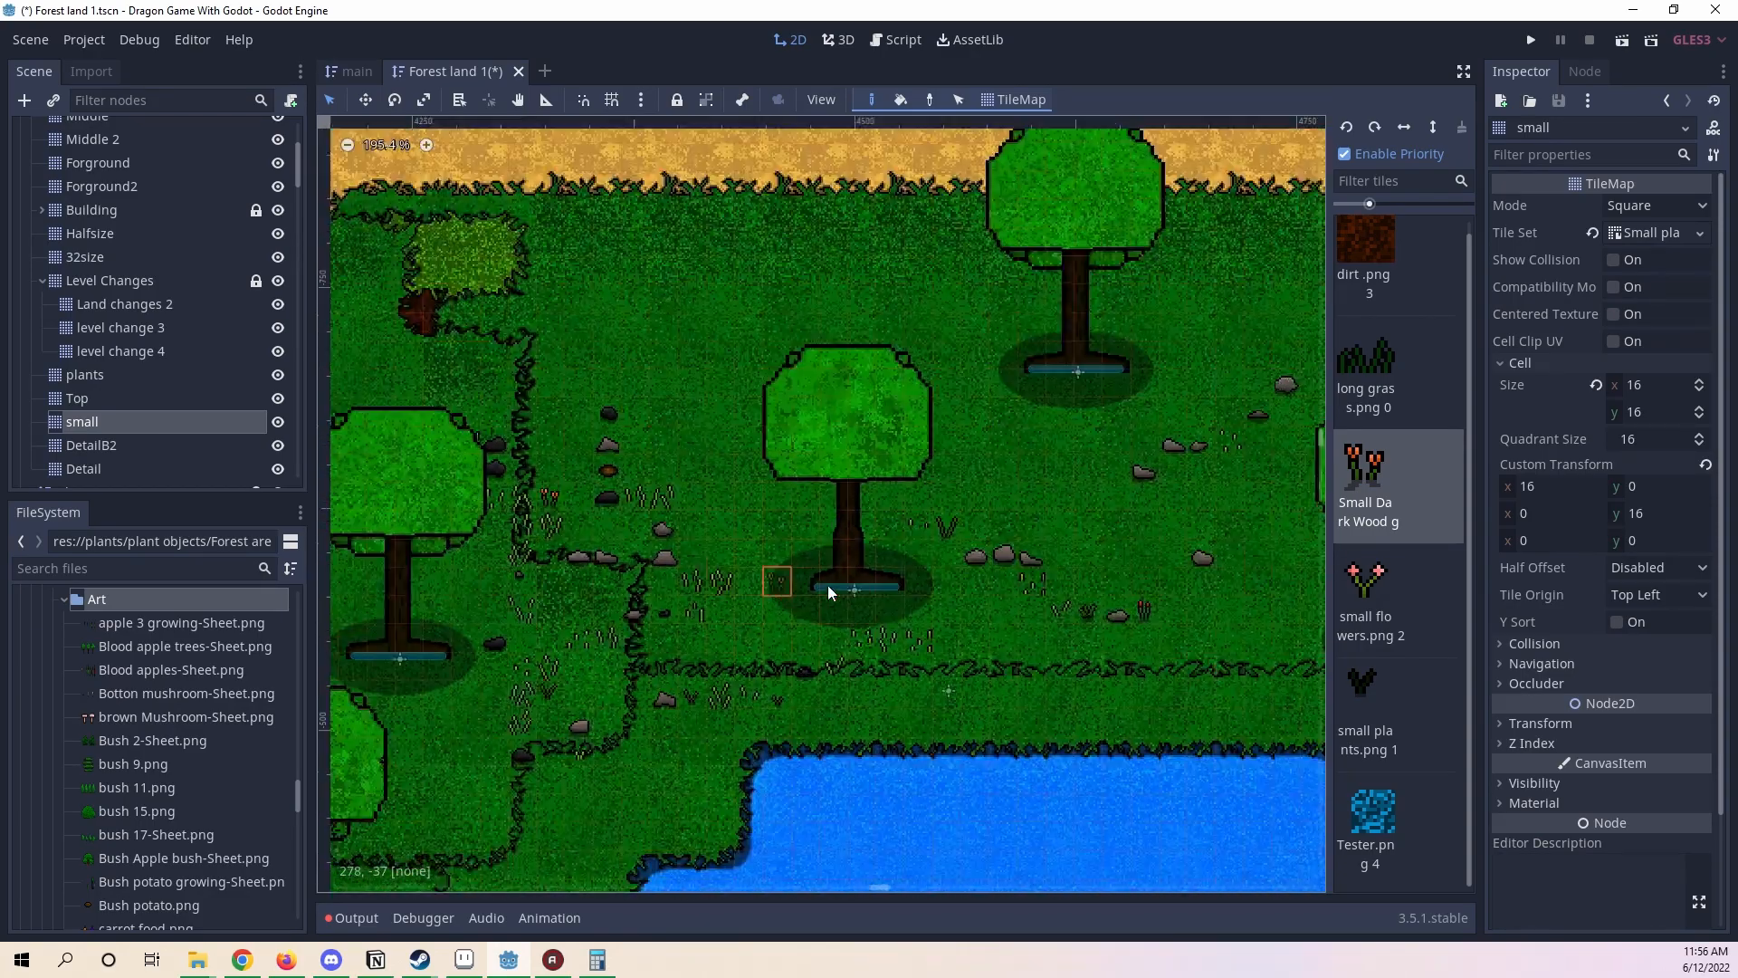
right_drag(679, 551, 589, 553)
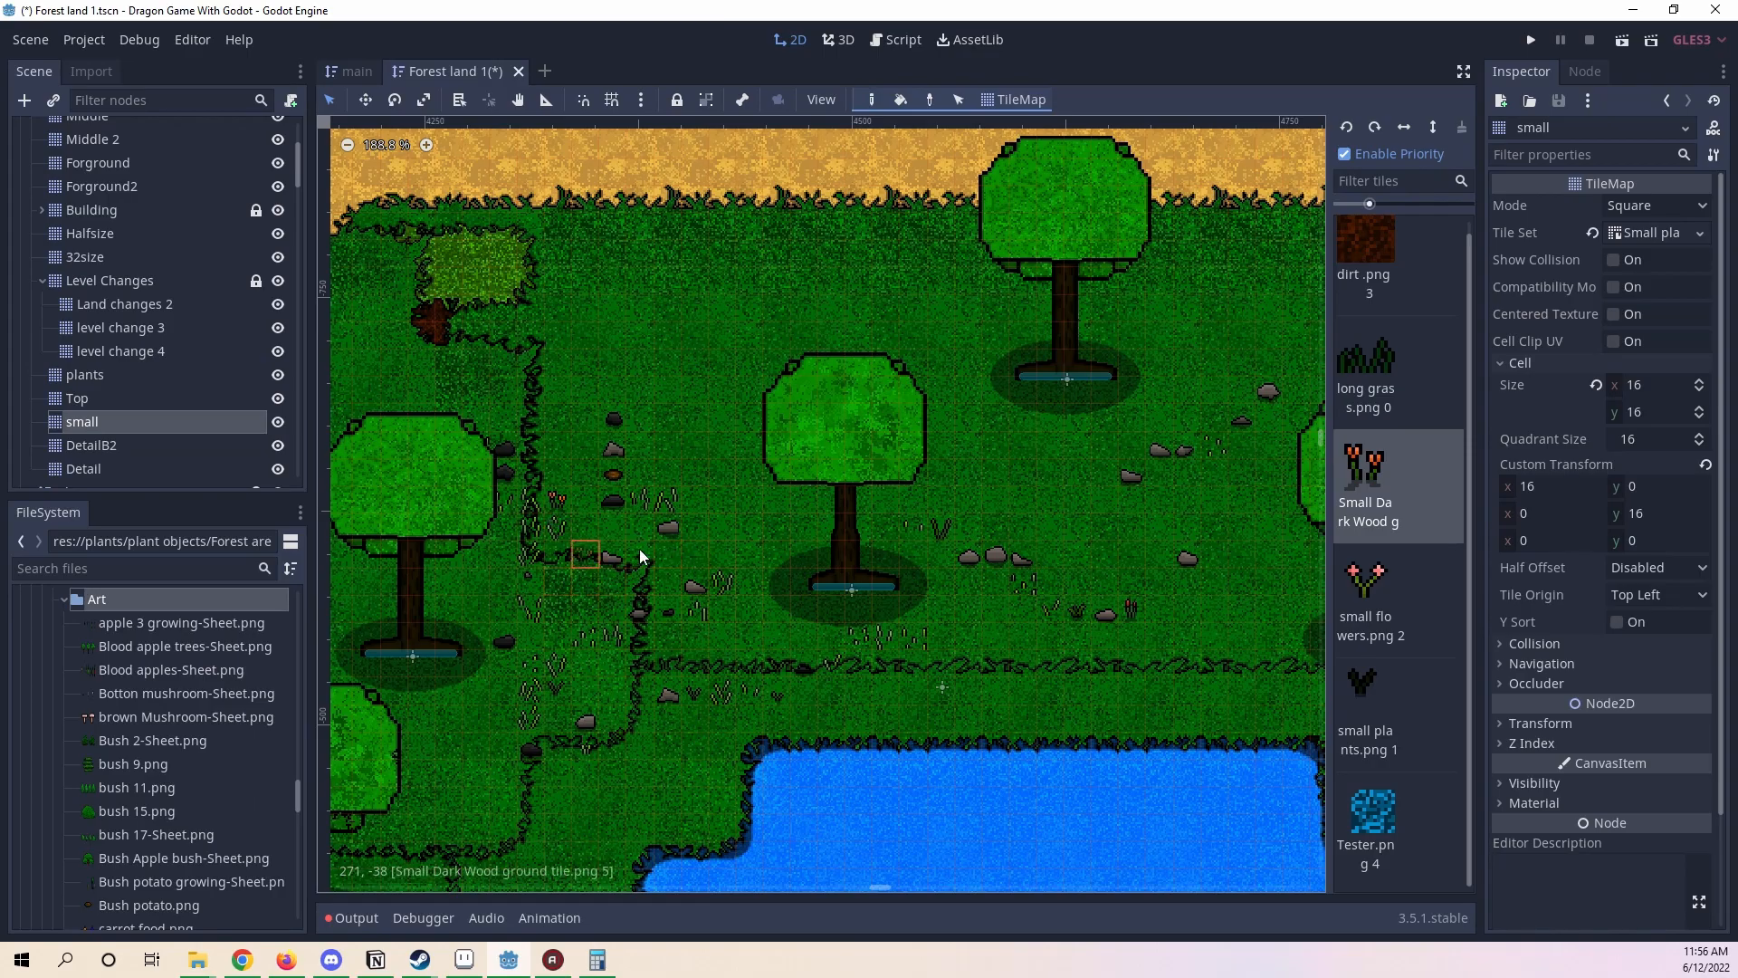
right_drag(671, 607, 550, 663)
mouse_move(707, 632)
middle_down()
mouse_move(786, 617)
mouse_move(925, 787)
middle_up()
- Open the priority of the first flower tile in the Small Dark Wood ground tile atlas for editing
click(1648, 232)
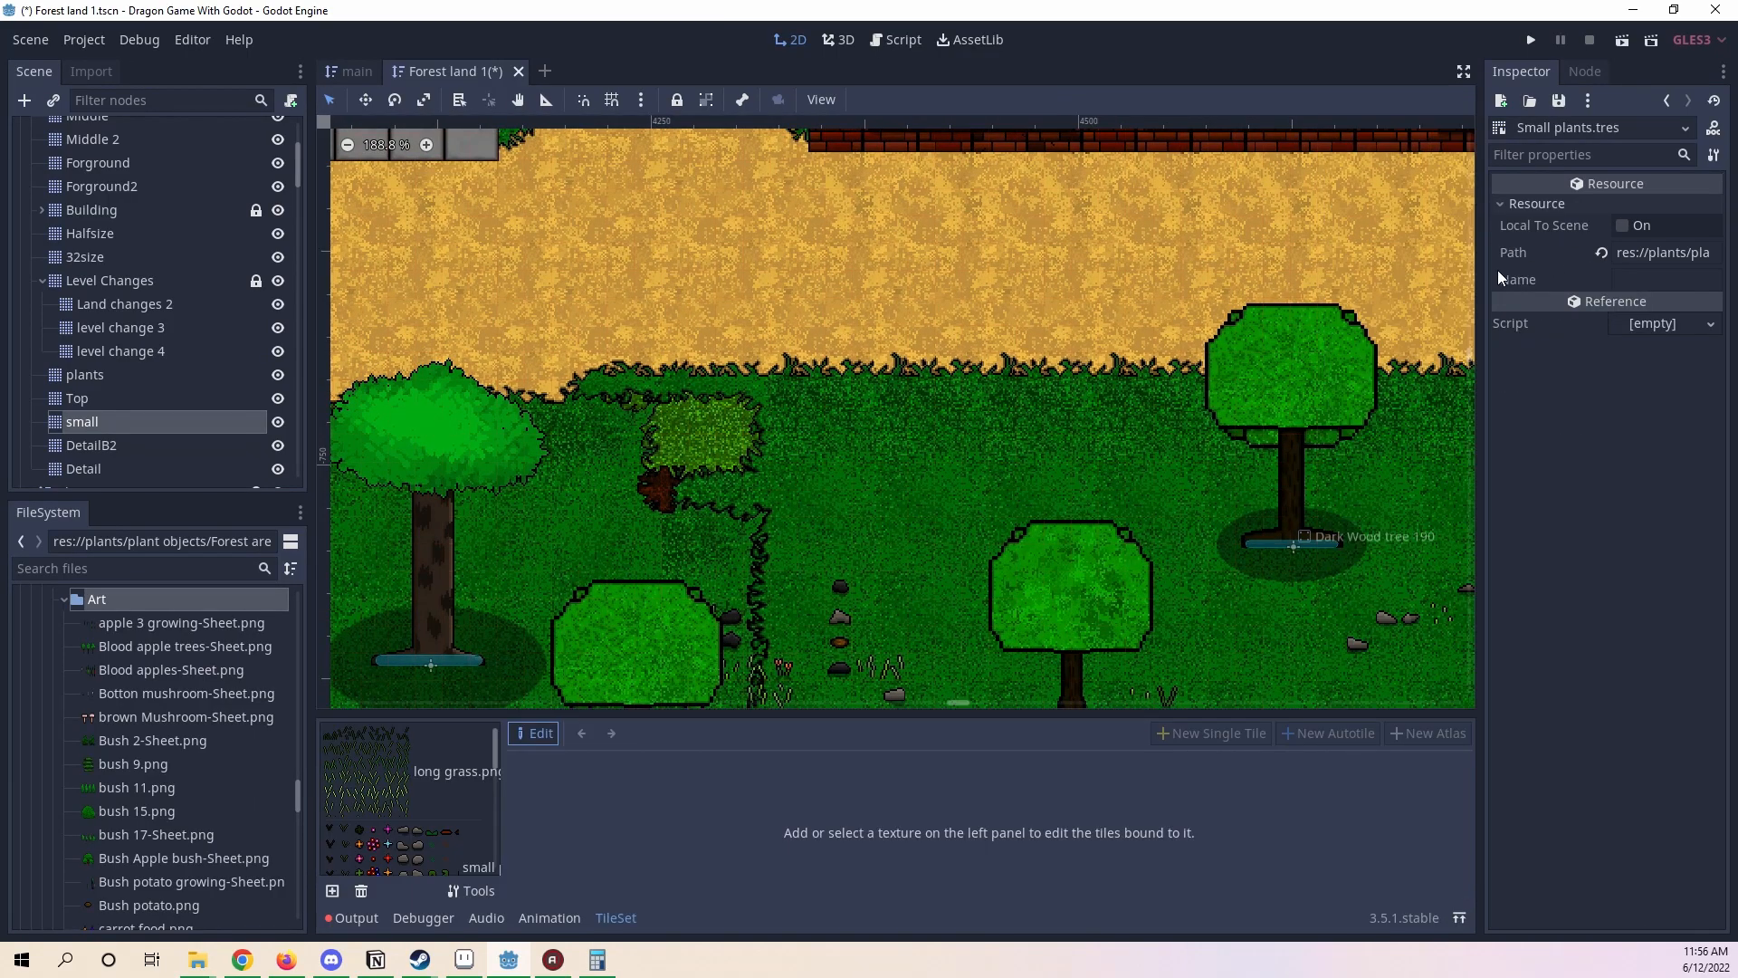
drag(603, 730, 605, 163)
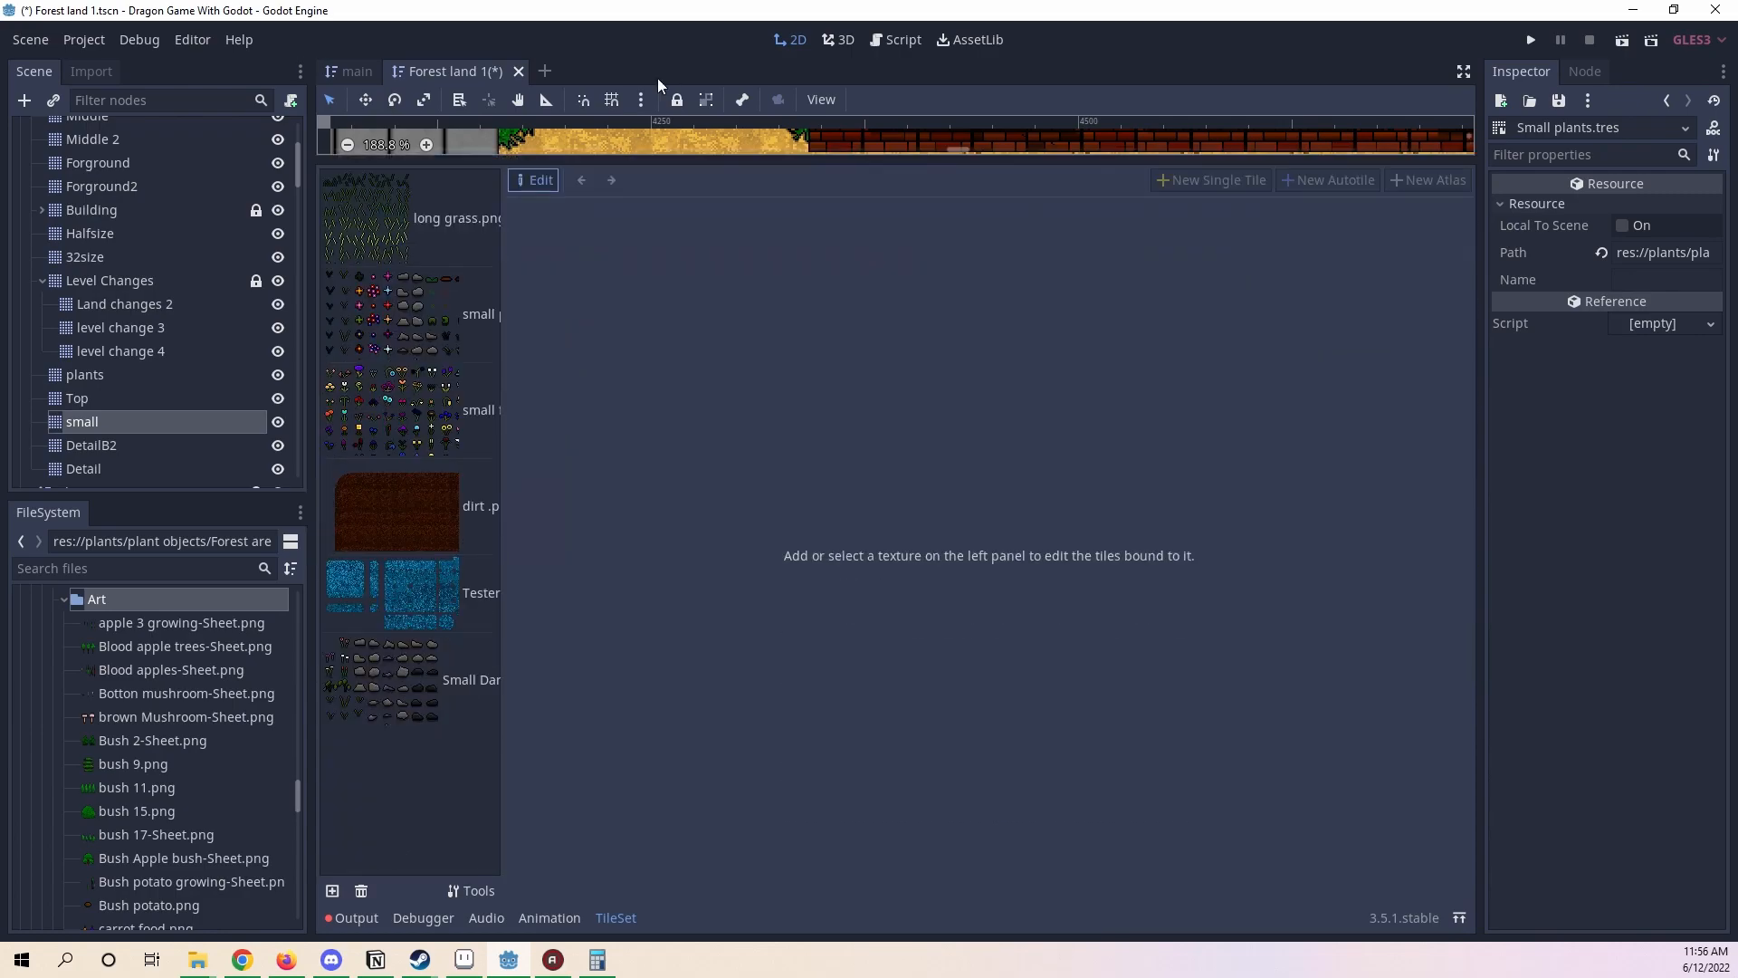
click(404, 335)
click(373, 698)
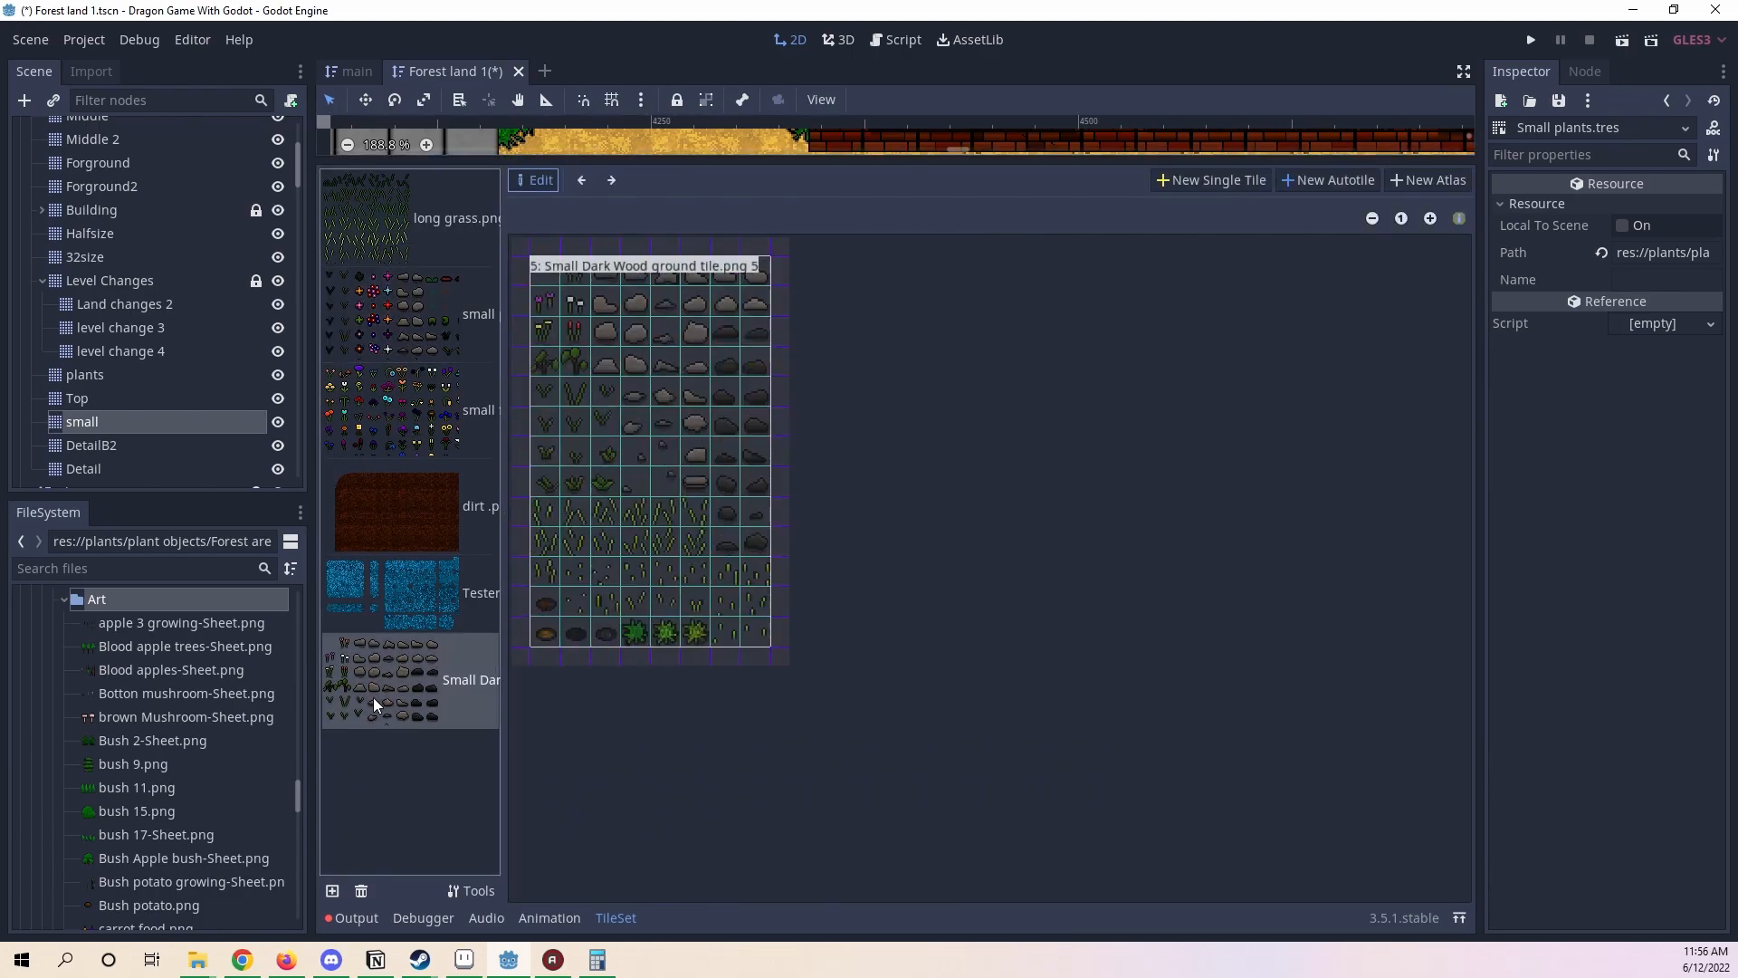
click(541, 299)
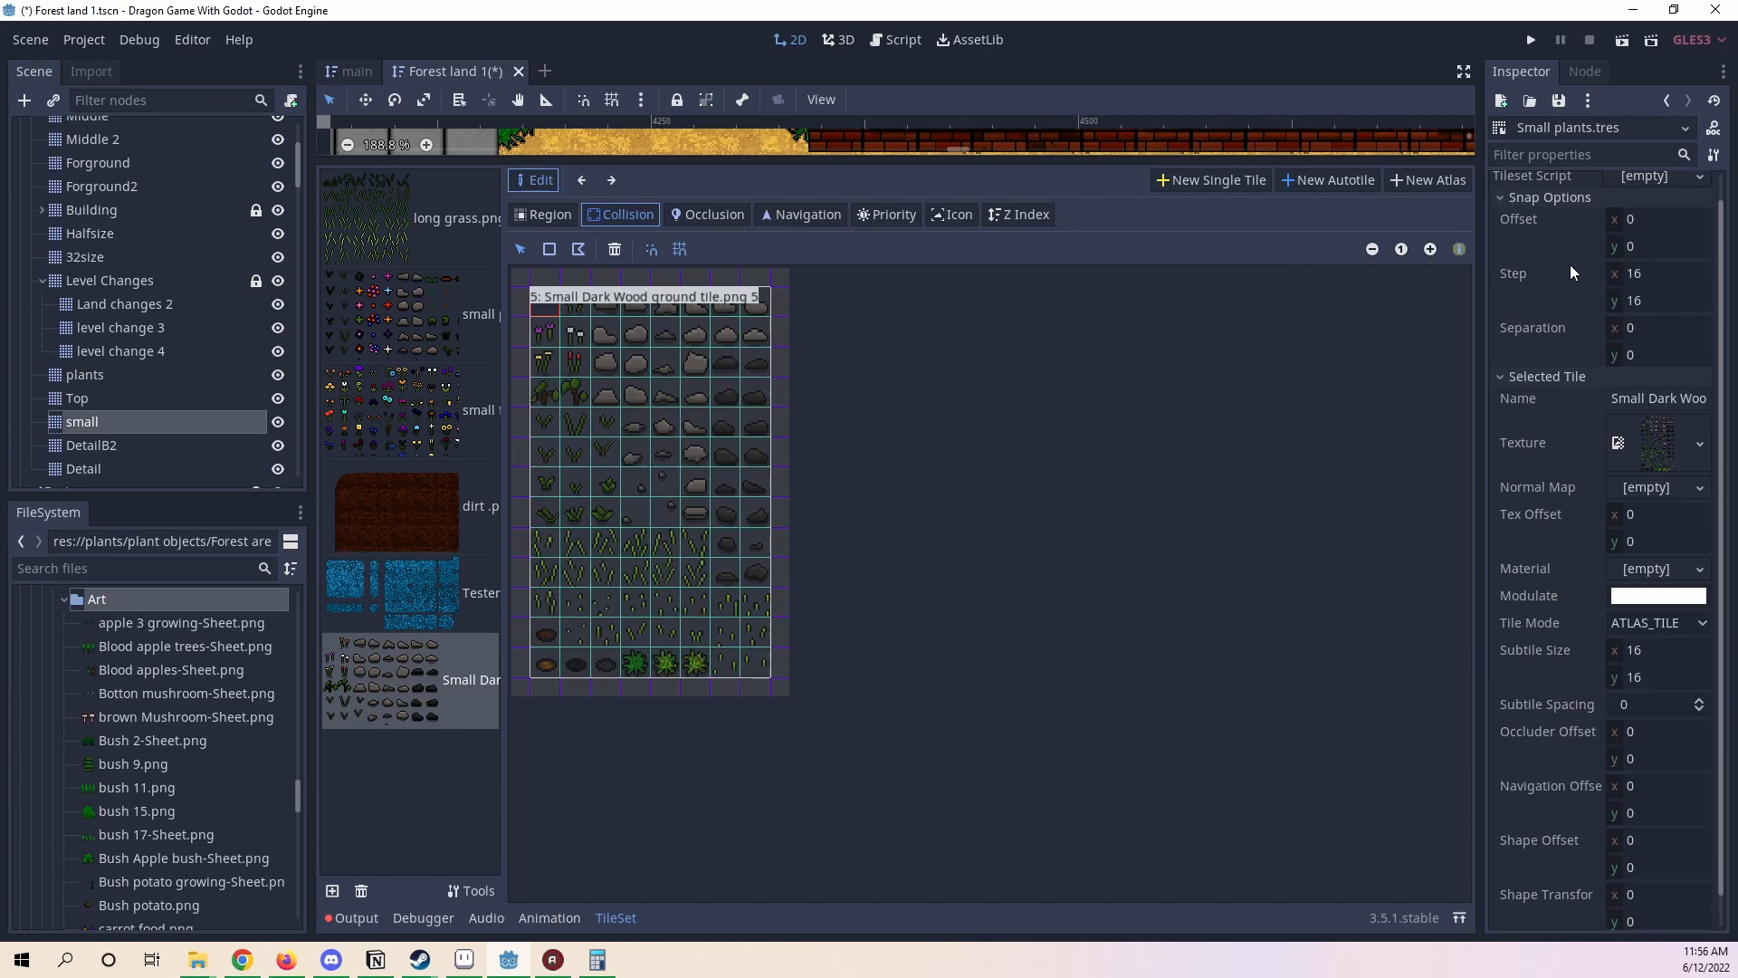
click(886, 215)
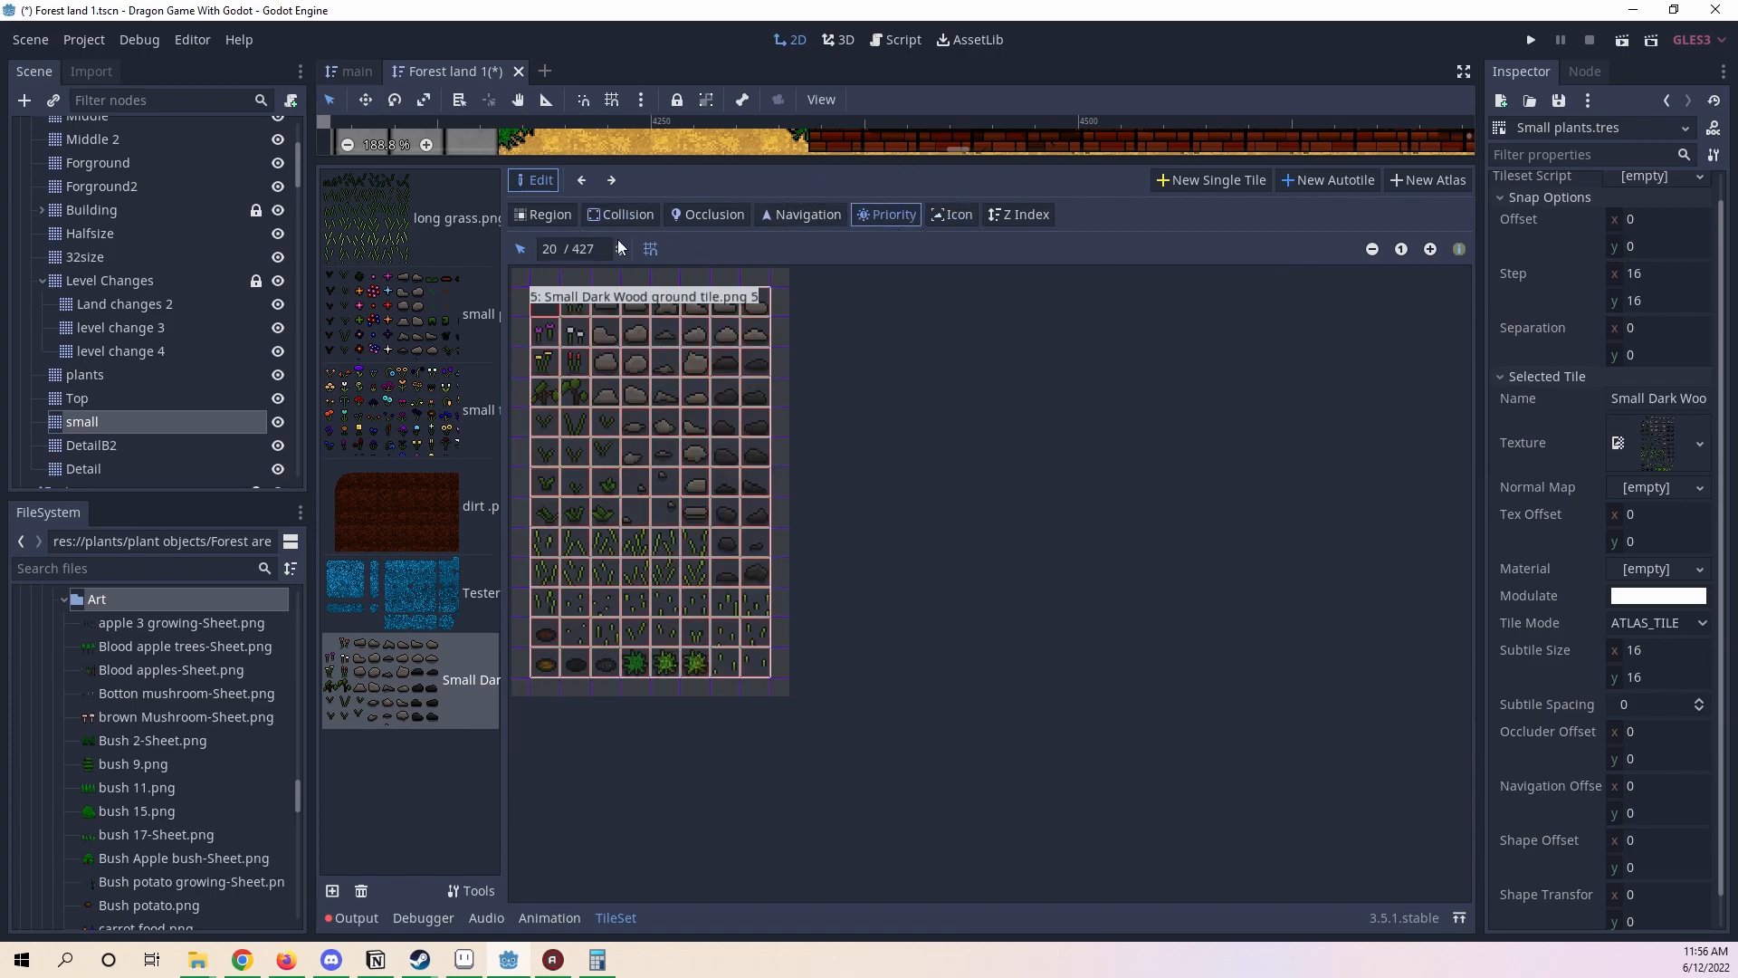
click(556, 247)
drag(559, 246, 531, 244)
- Paint random ground tiles on the grass between the two trees south of the sand path
scroll(921, 435, up, 3)
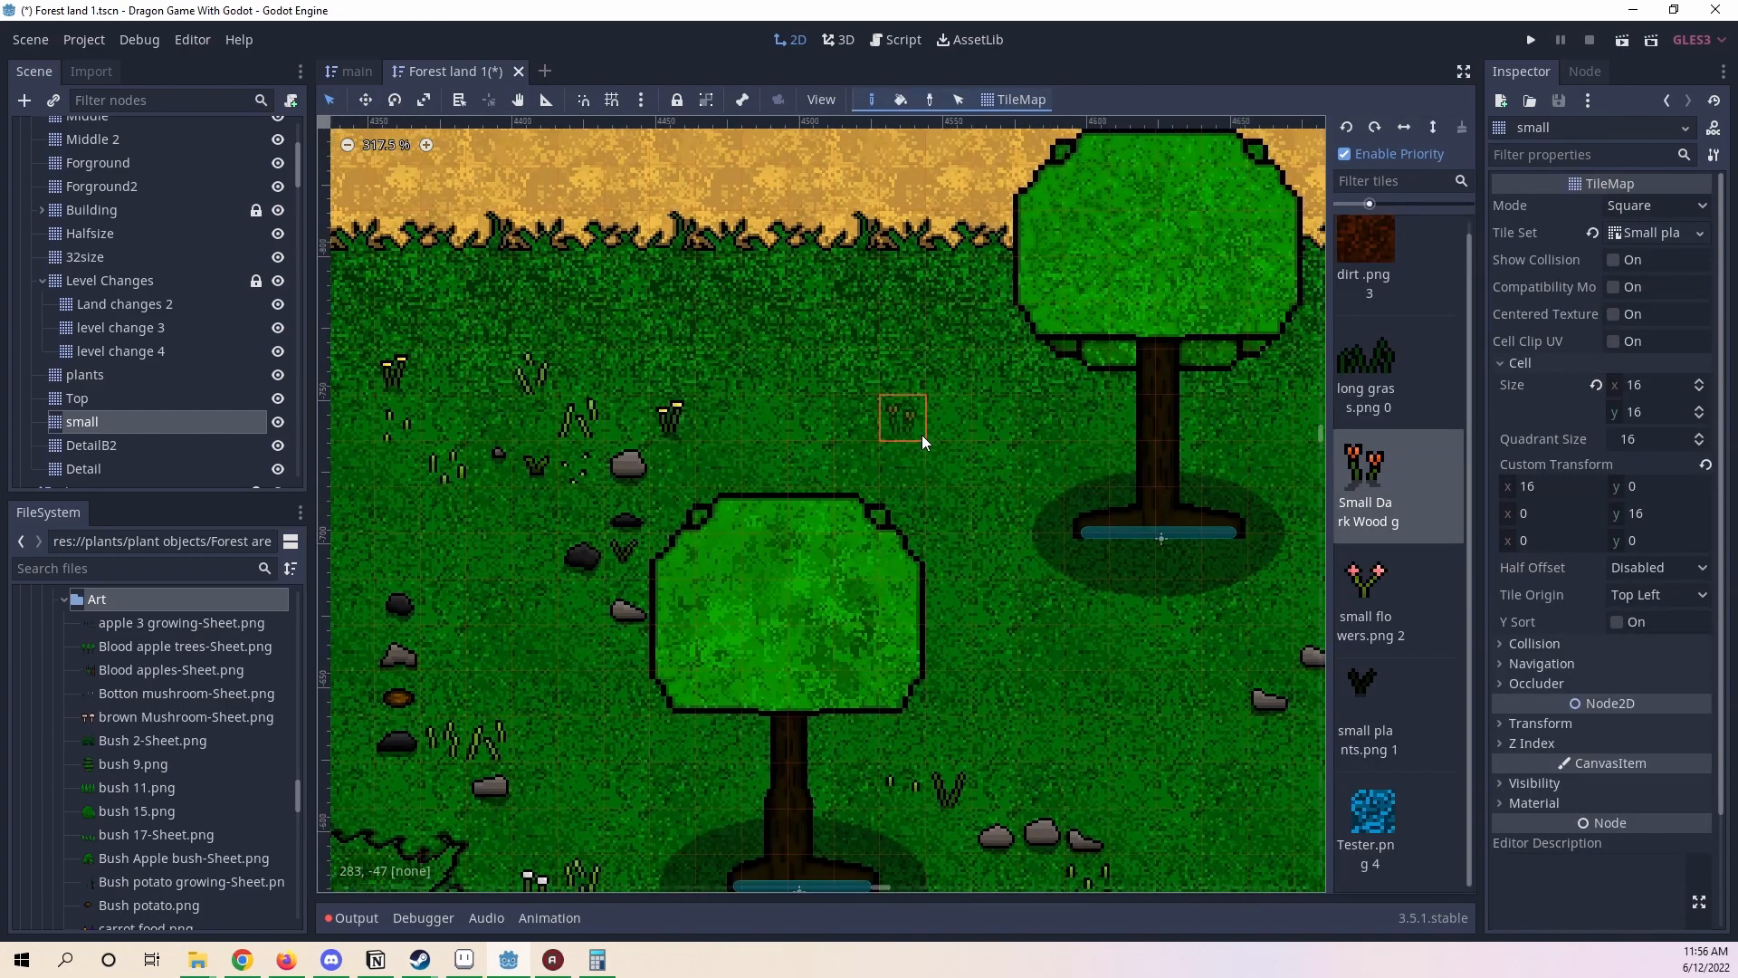
click(921, 435)
click(988, 623)
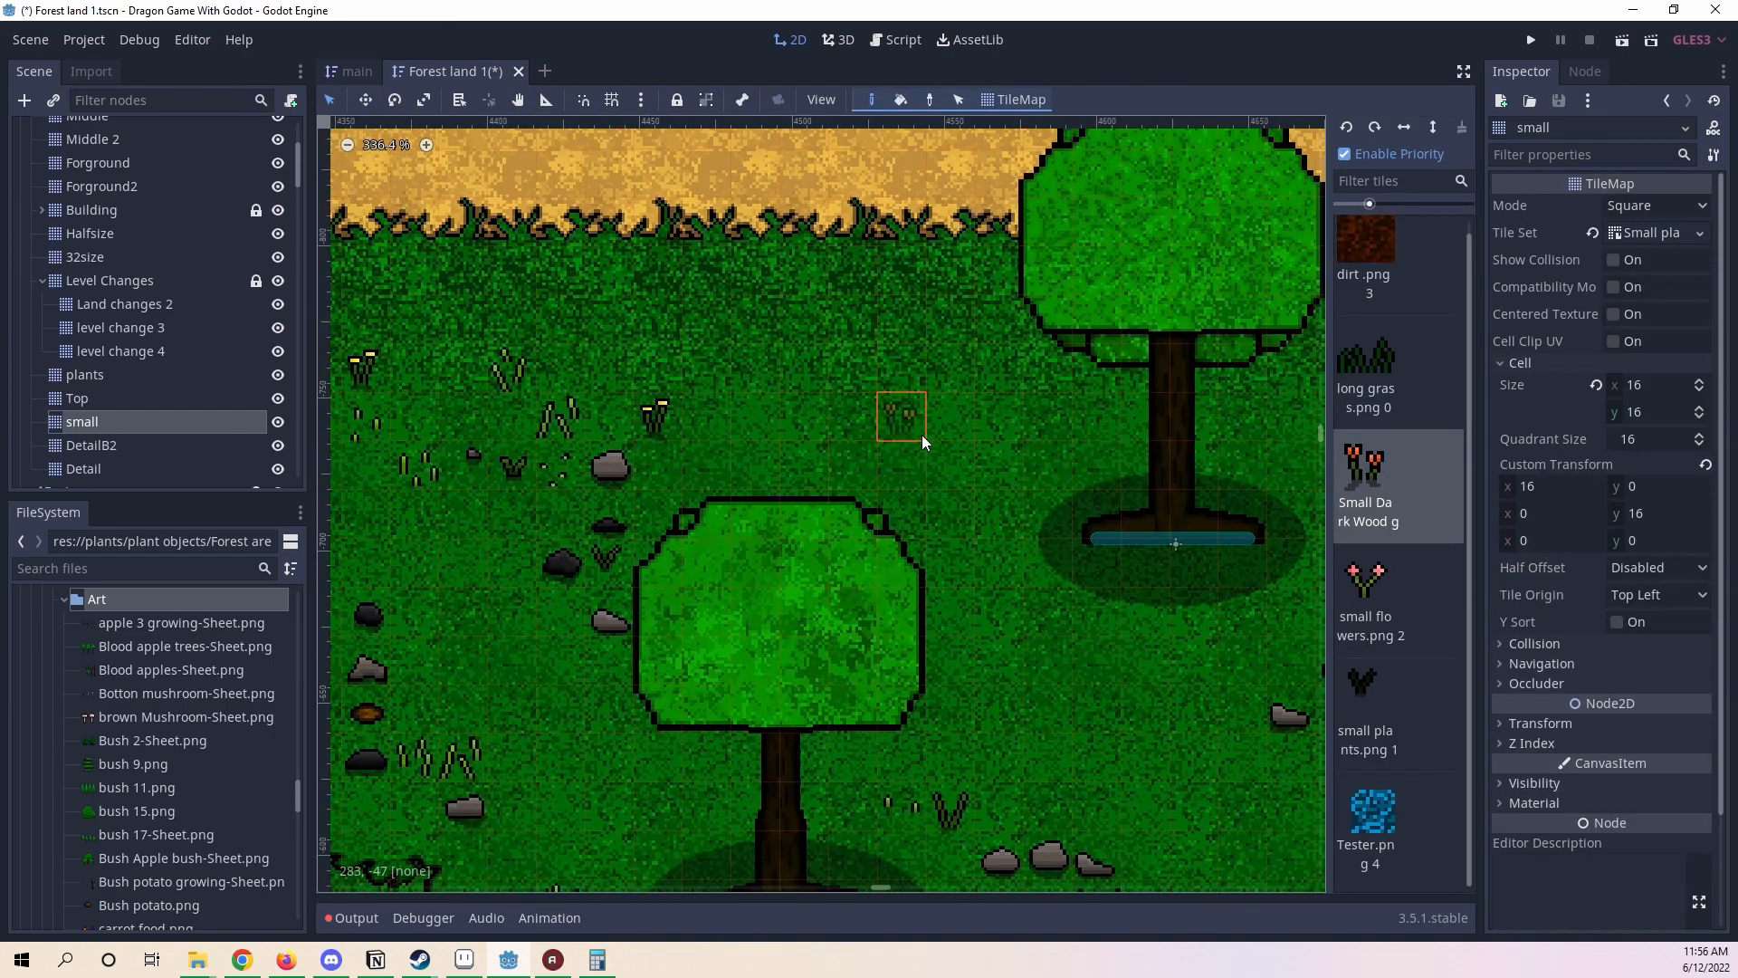
click(996, 663)
click(942, 679)
click(804, 460)
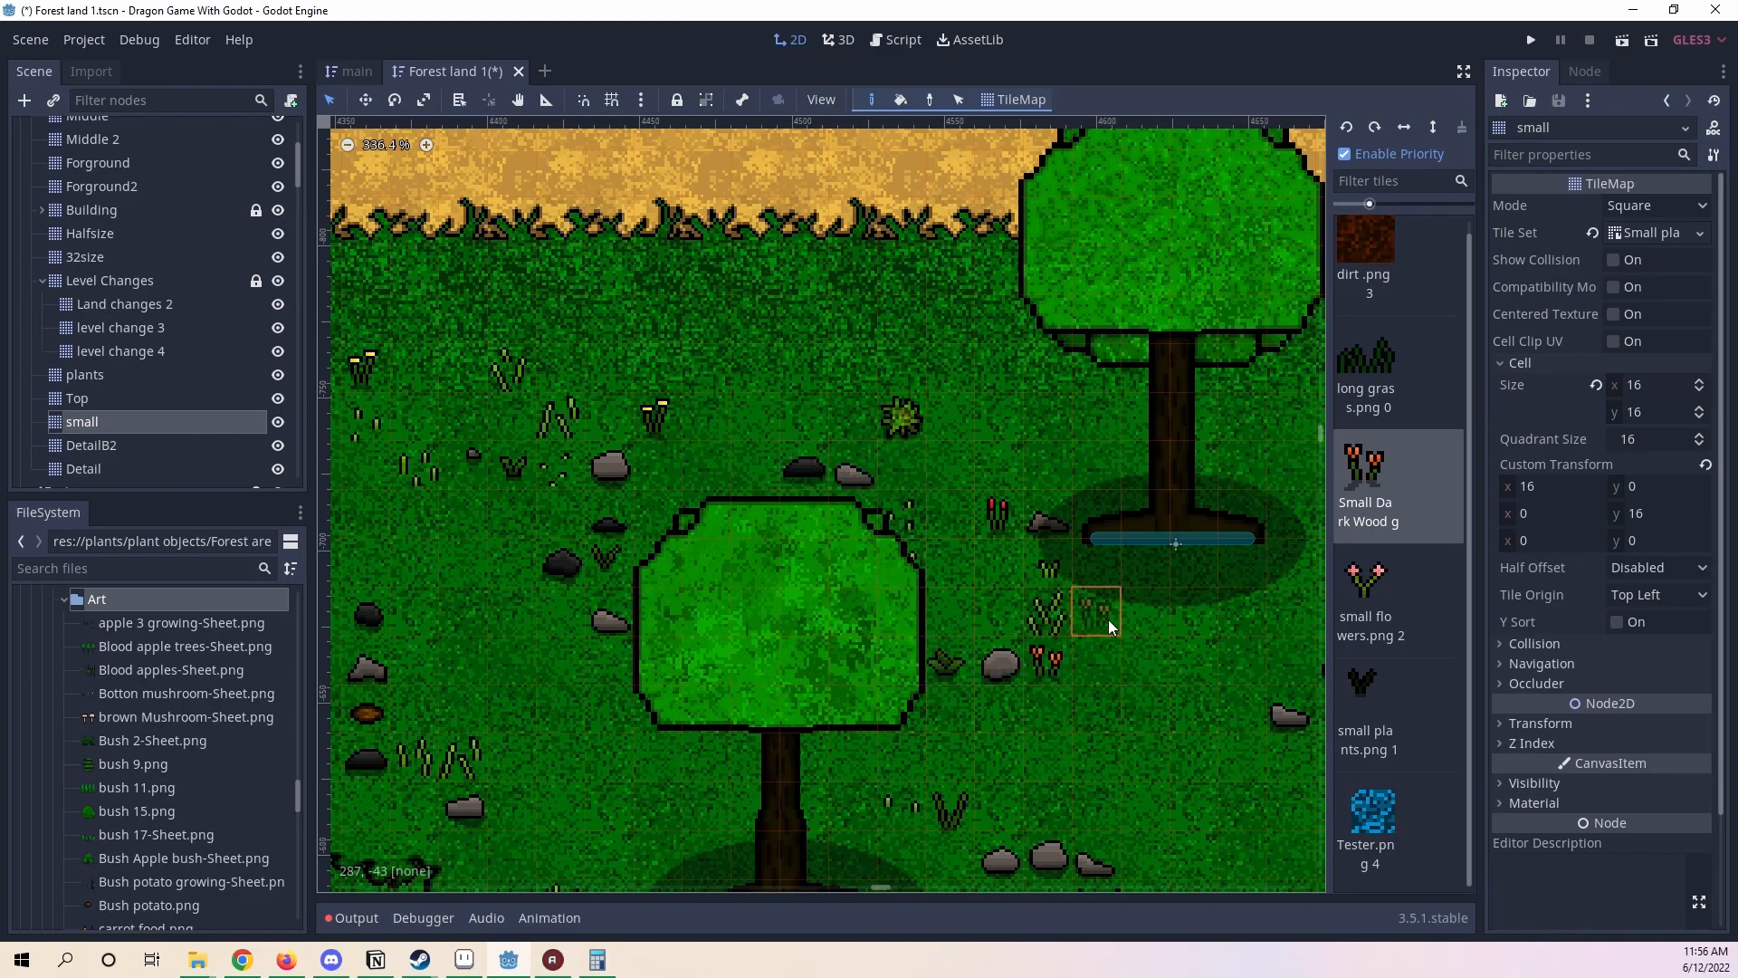
- Scatter random ground tiles around the light-green bush, erase stray ones along its ledge, and save the scene
middle_drag(1110, 619, 1056, 570)
scroll(1041, 584, down, 1)
scroll(987, 593, up, 2)
middle_drag(539, 503, 1068, 510)
scroll(1004, 503, down, 6)
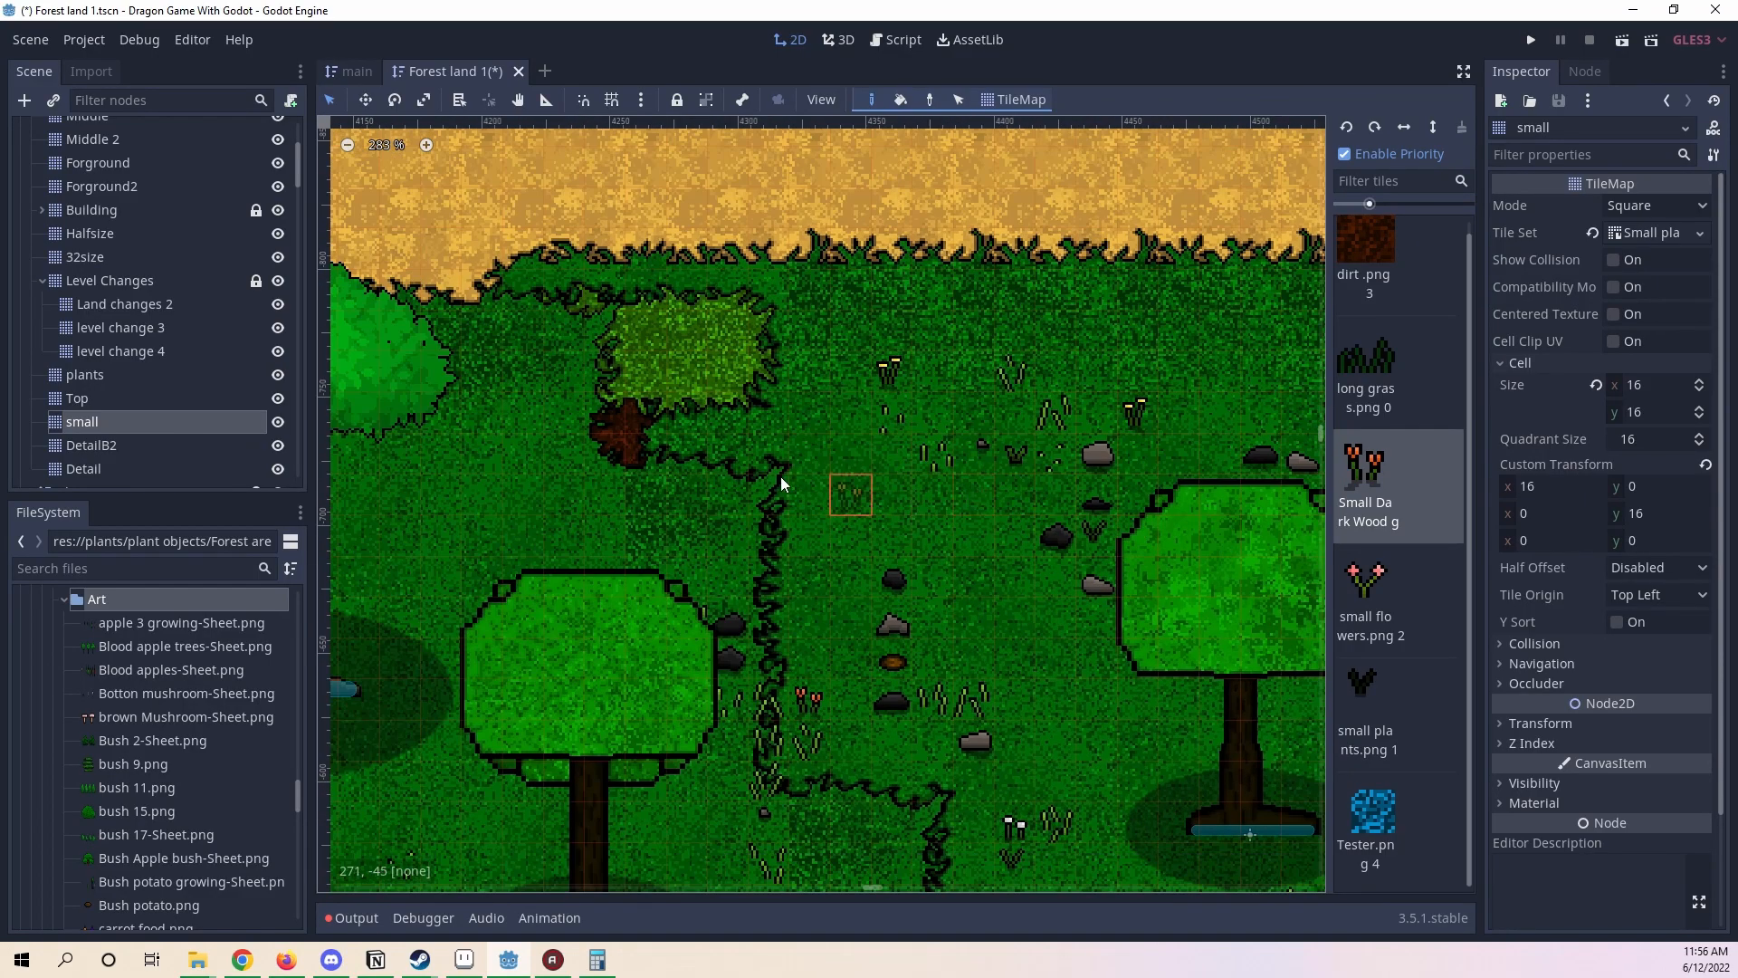
middle_drag(683, 480, 939, 505)
scroll(932, 500, up, 3)
scroll(833, 494, up, 3)
middle_drag(692, 590, 892, 540)
right_click(989, 480)
middle_drag(1186, 524, 792, 538)
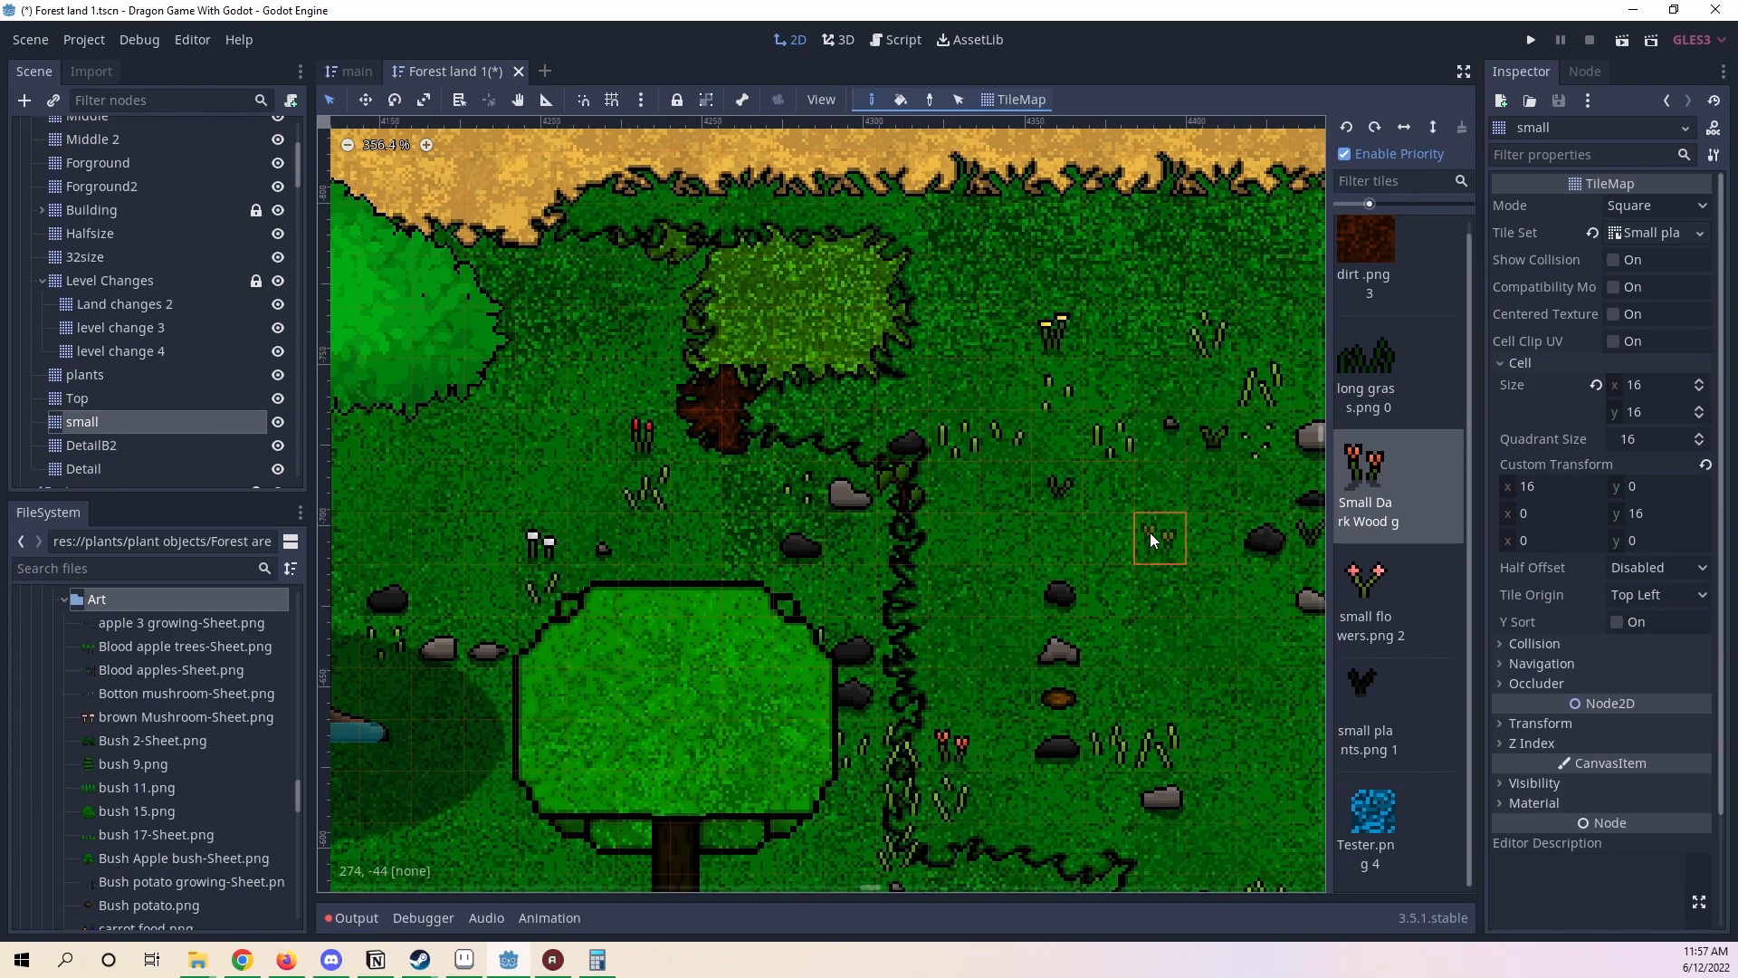
right_click(915, 480)
scroll(797, 583, down, 5)
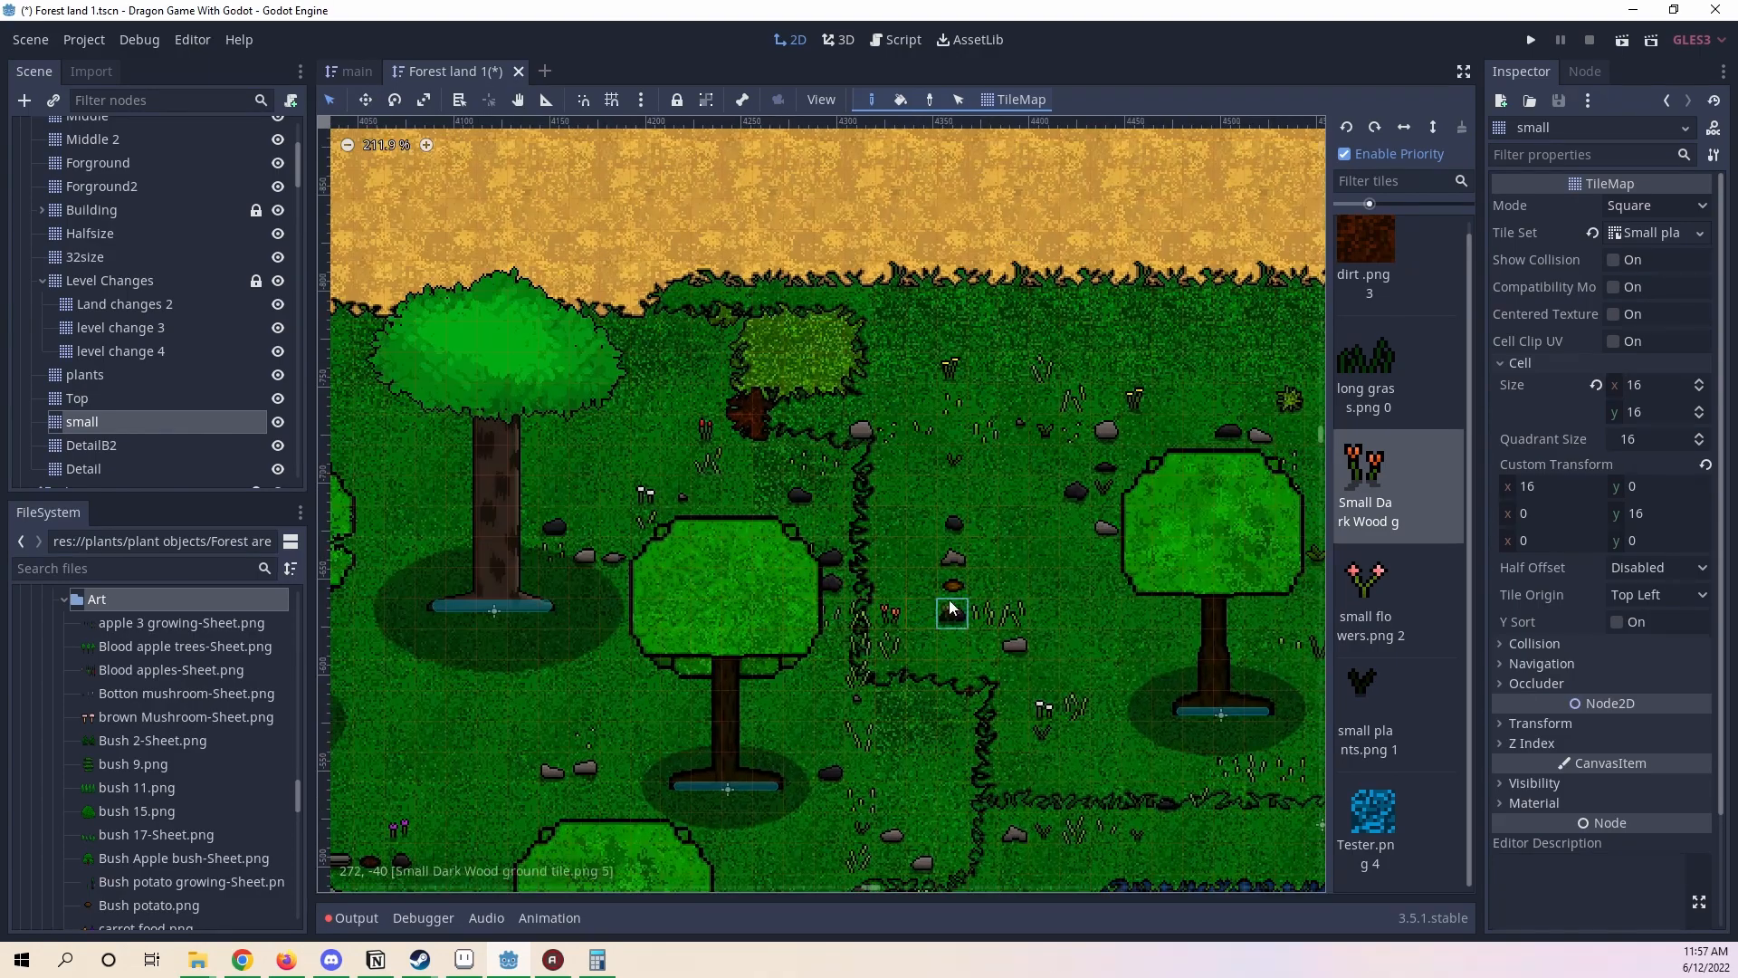
middle_drag(880, 735, 1095, 566)
middle_drag(715, 659, 936, 626)
key(ctrl+s)
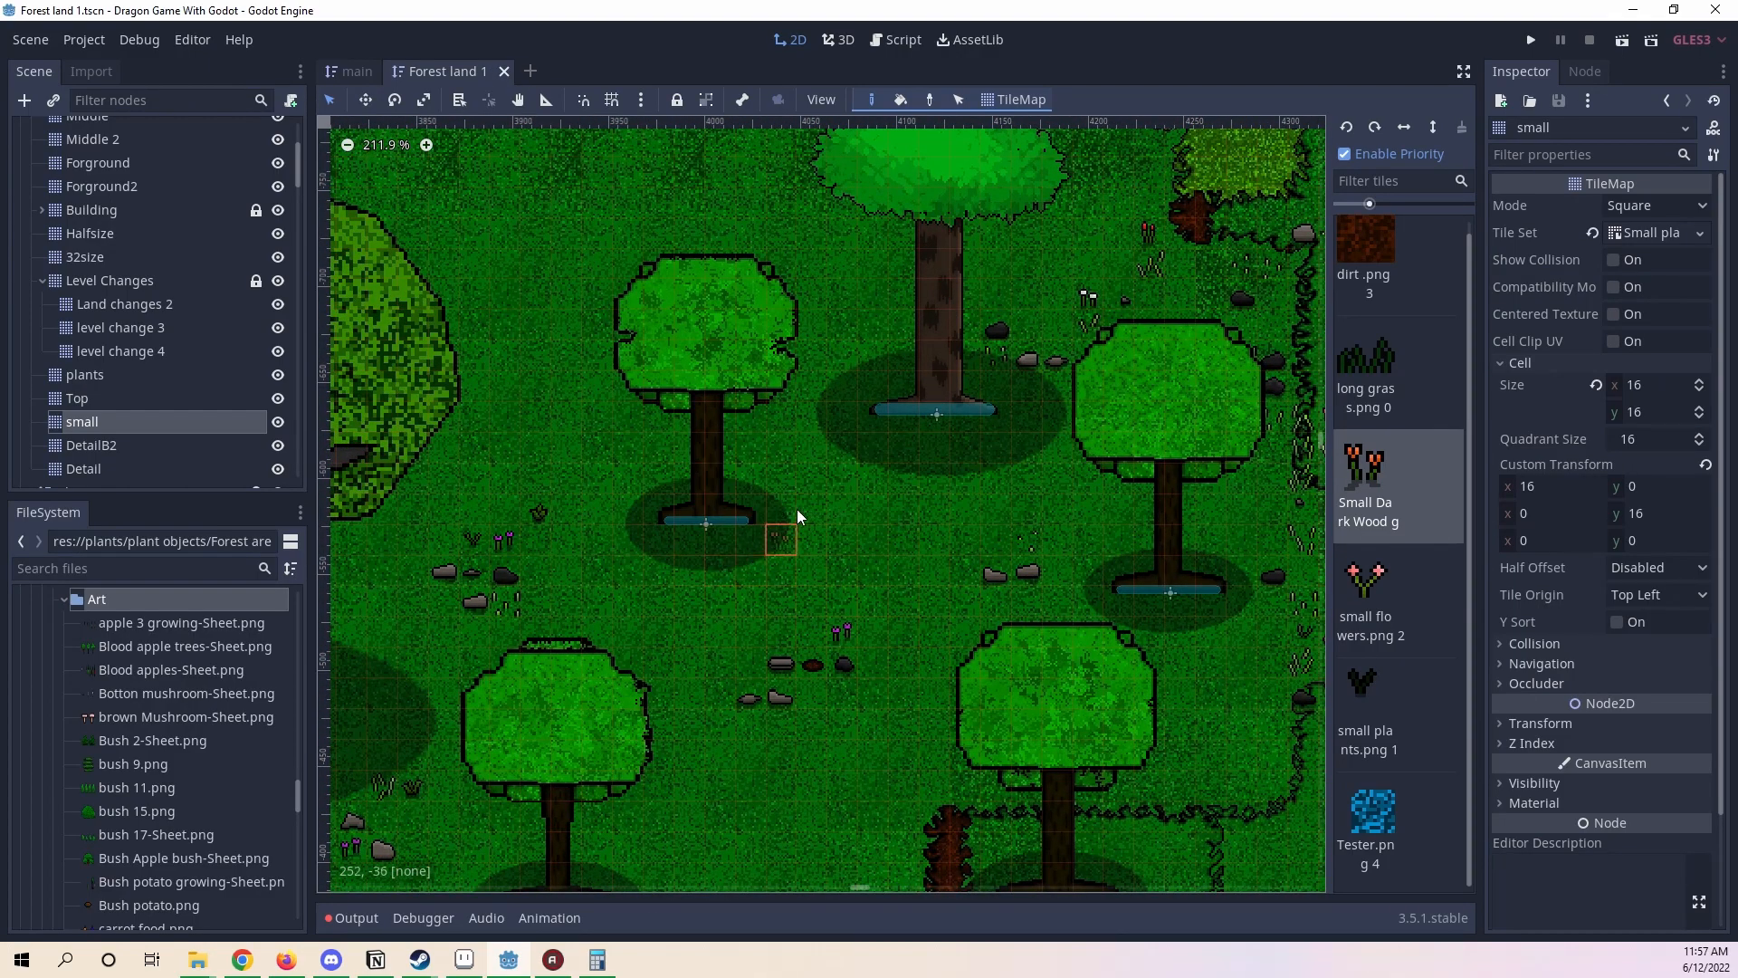
- Paint random ground tiles beside the trees east of the large gnarled tree and save the scene
scroll(796, 514, up, 5)
drag(1157, 563, 1063, 652)
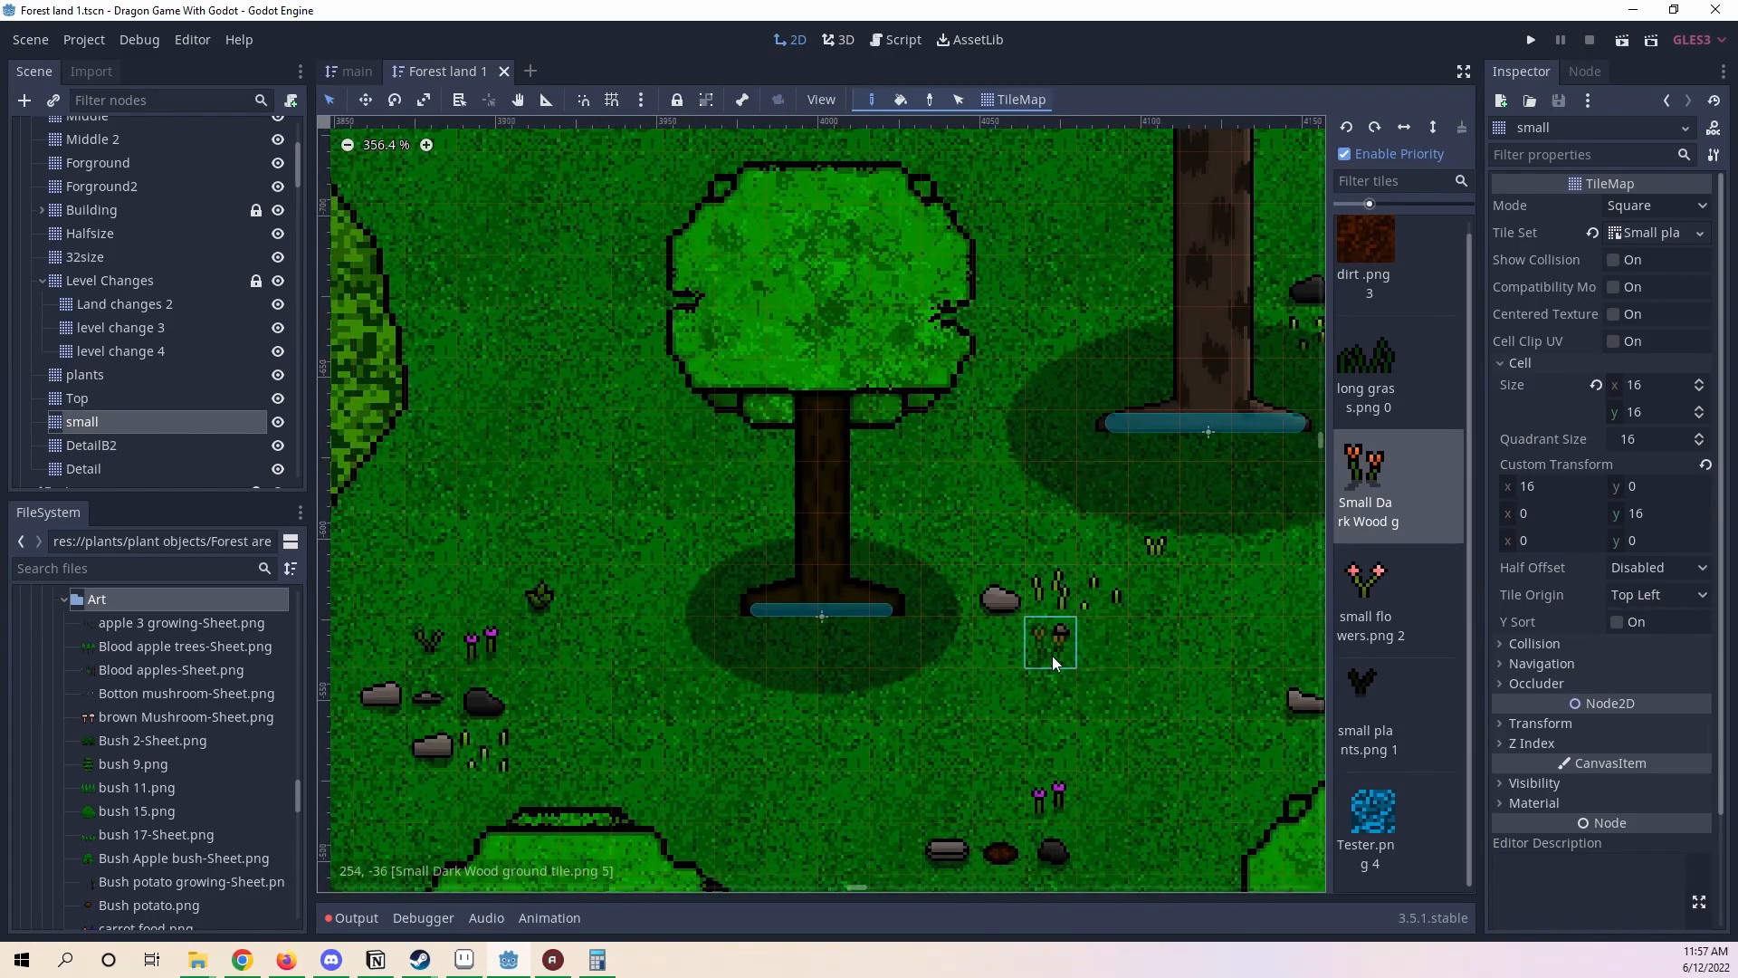
scroll(1177, 657, down, 3)
mouse_move(1166, 618)
middle_down()
mouse_move(1130, 554)
mouse_move(938, 411)
middle_up()
middle_drag(846, 683, 1128, 487)
scroll(992, 519, up, 3)
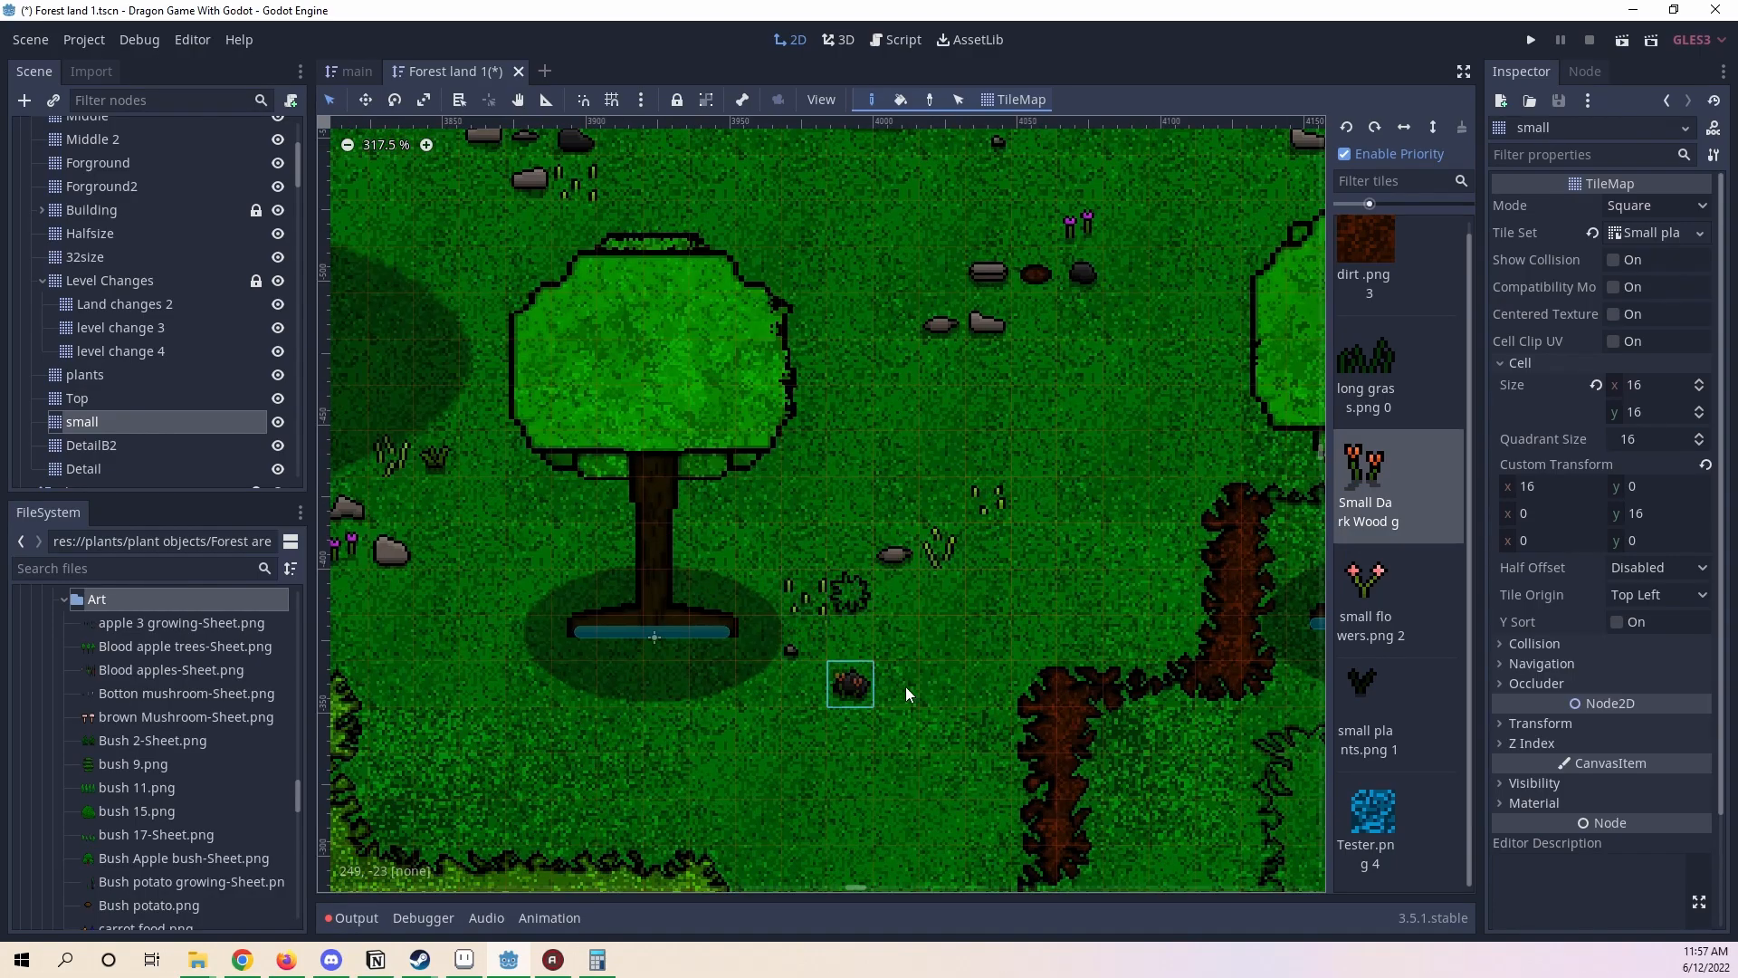
scroll(994, 692, down, 5)
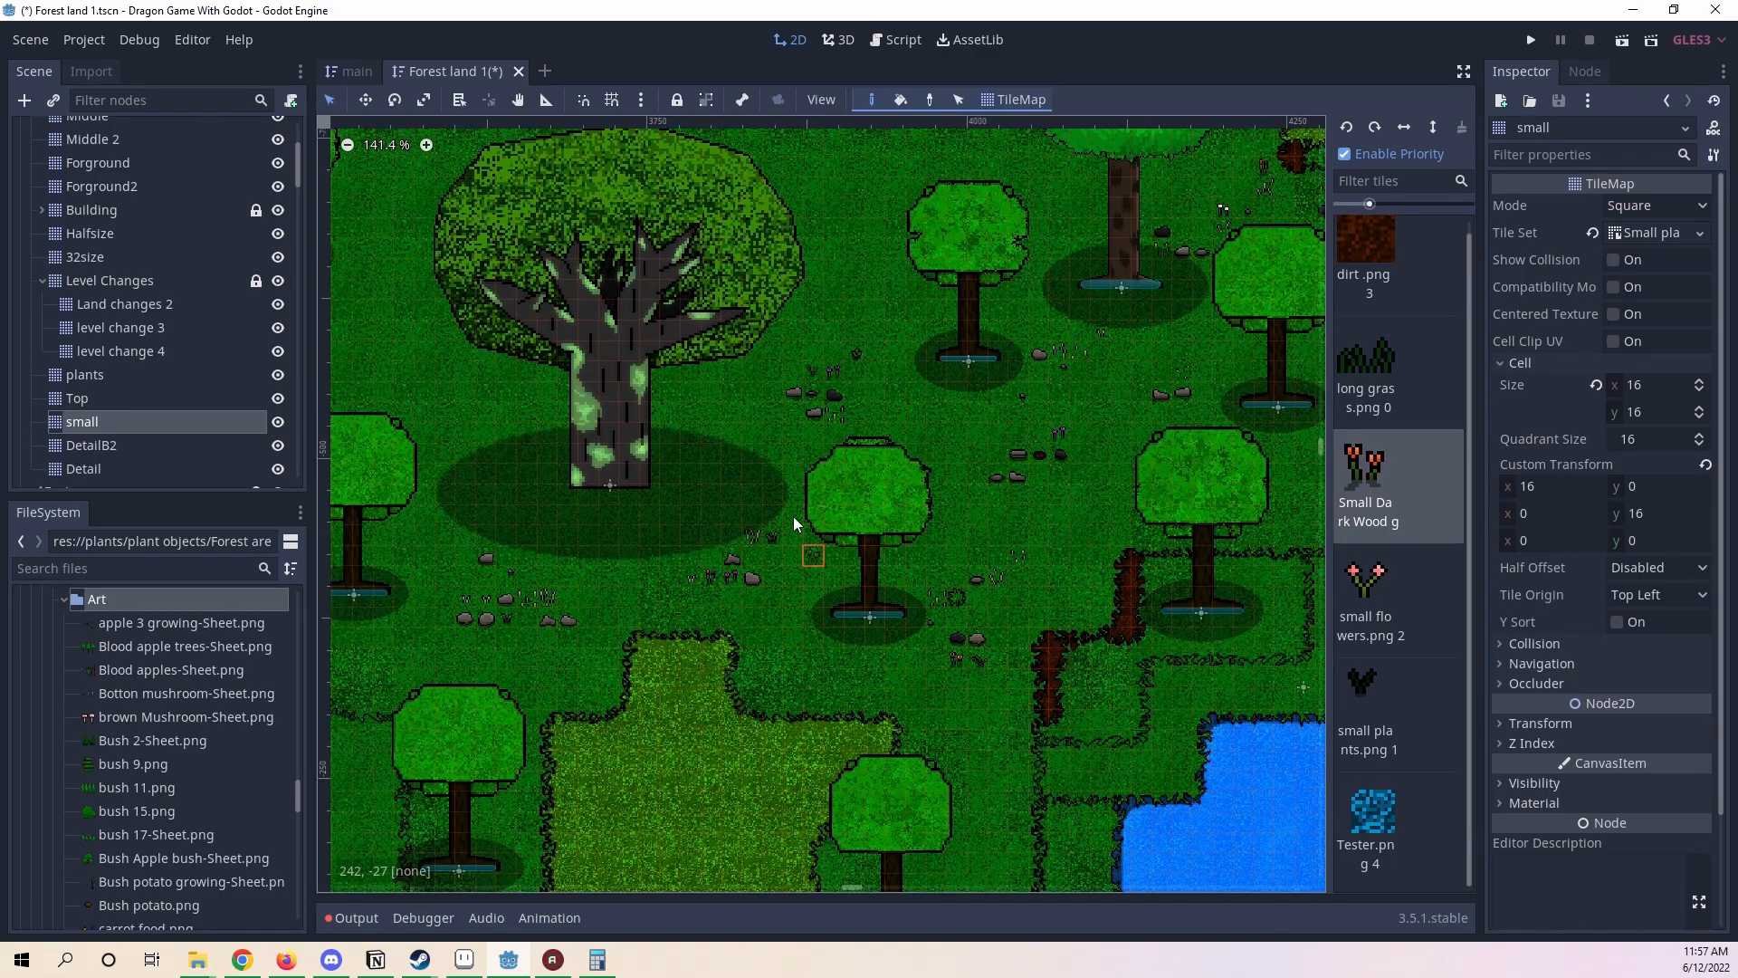
middle_drag(796, 516, 1099, 602)
scroll(787, 516, down, 2)
key(ctrl+s)
- Paint random ground tiles between the trees west of the large gnarled tree, near the dirt plot
middle_drag(655, 543, 896, 538)
scroll(1081, 443, up, 9)
middle_drag(1017, 473, 1020, 570)
scroll(1019, 570, up, 9)
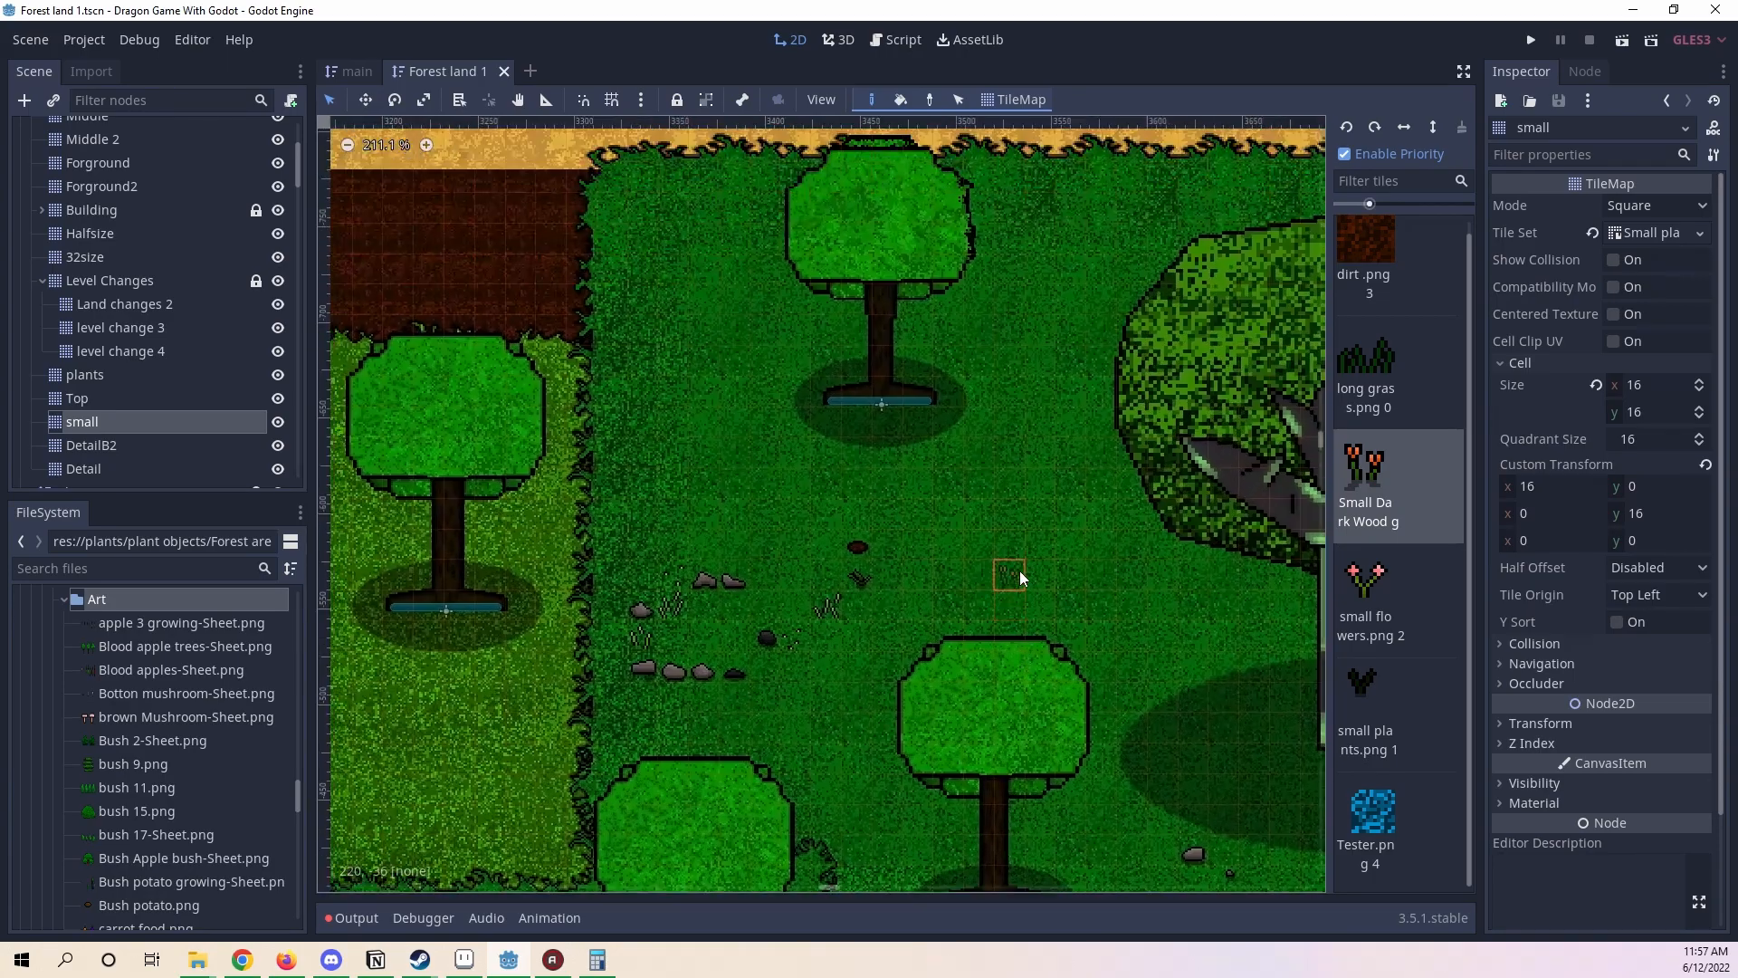
mouse_move(1045, 458)
mouse_down()
mouse_move(1137, 550)
mouse_move(1040, 619)
mouse_up()
scroll(939, 547, down, 5)
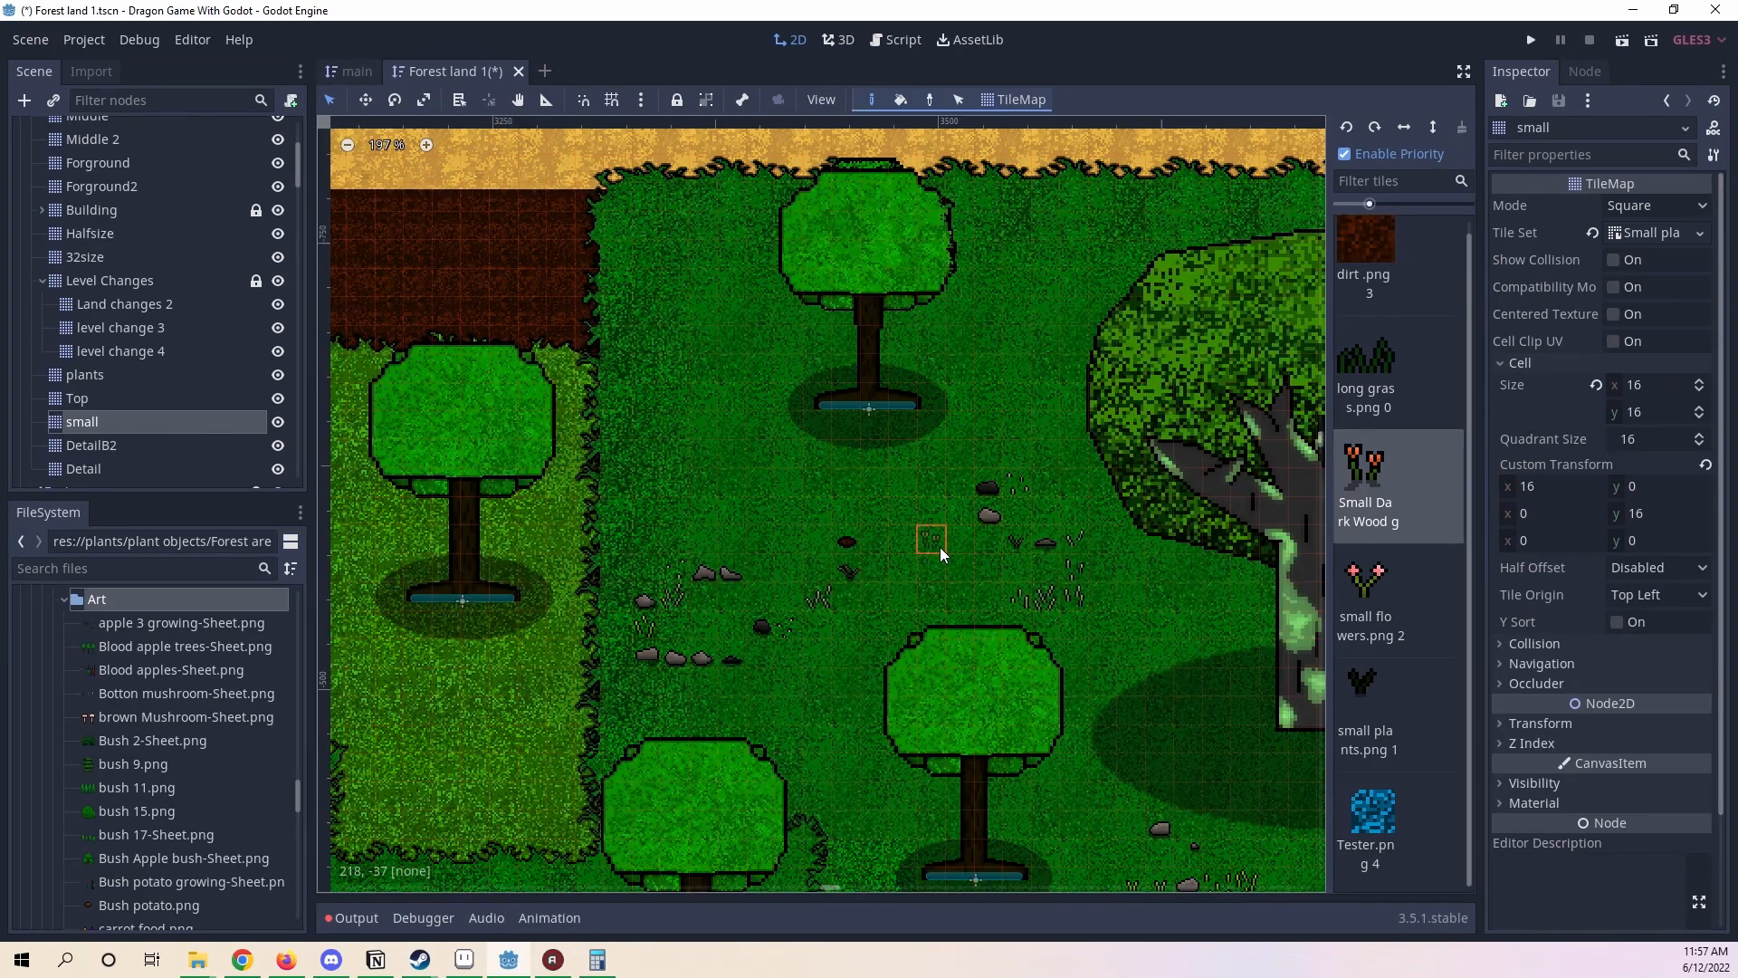
- Paint random ground tiles on the grass below the grey boulder, between the tree and the stone plaza
scroll(1107, 353, up, 1)
middle_drag(1107, 353, 777, 749)
middle_drag(666, 416, 984, 637)
scroll(983, 625, up, 6)
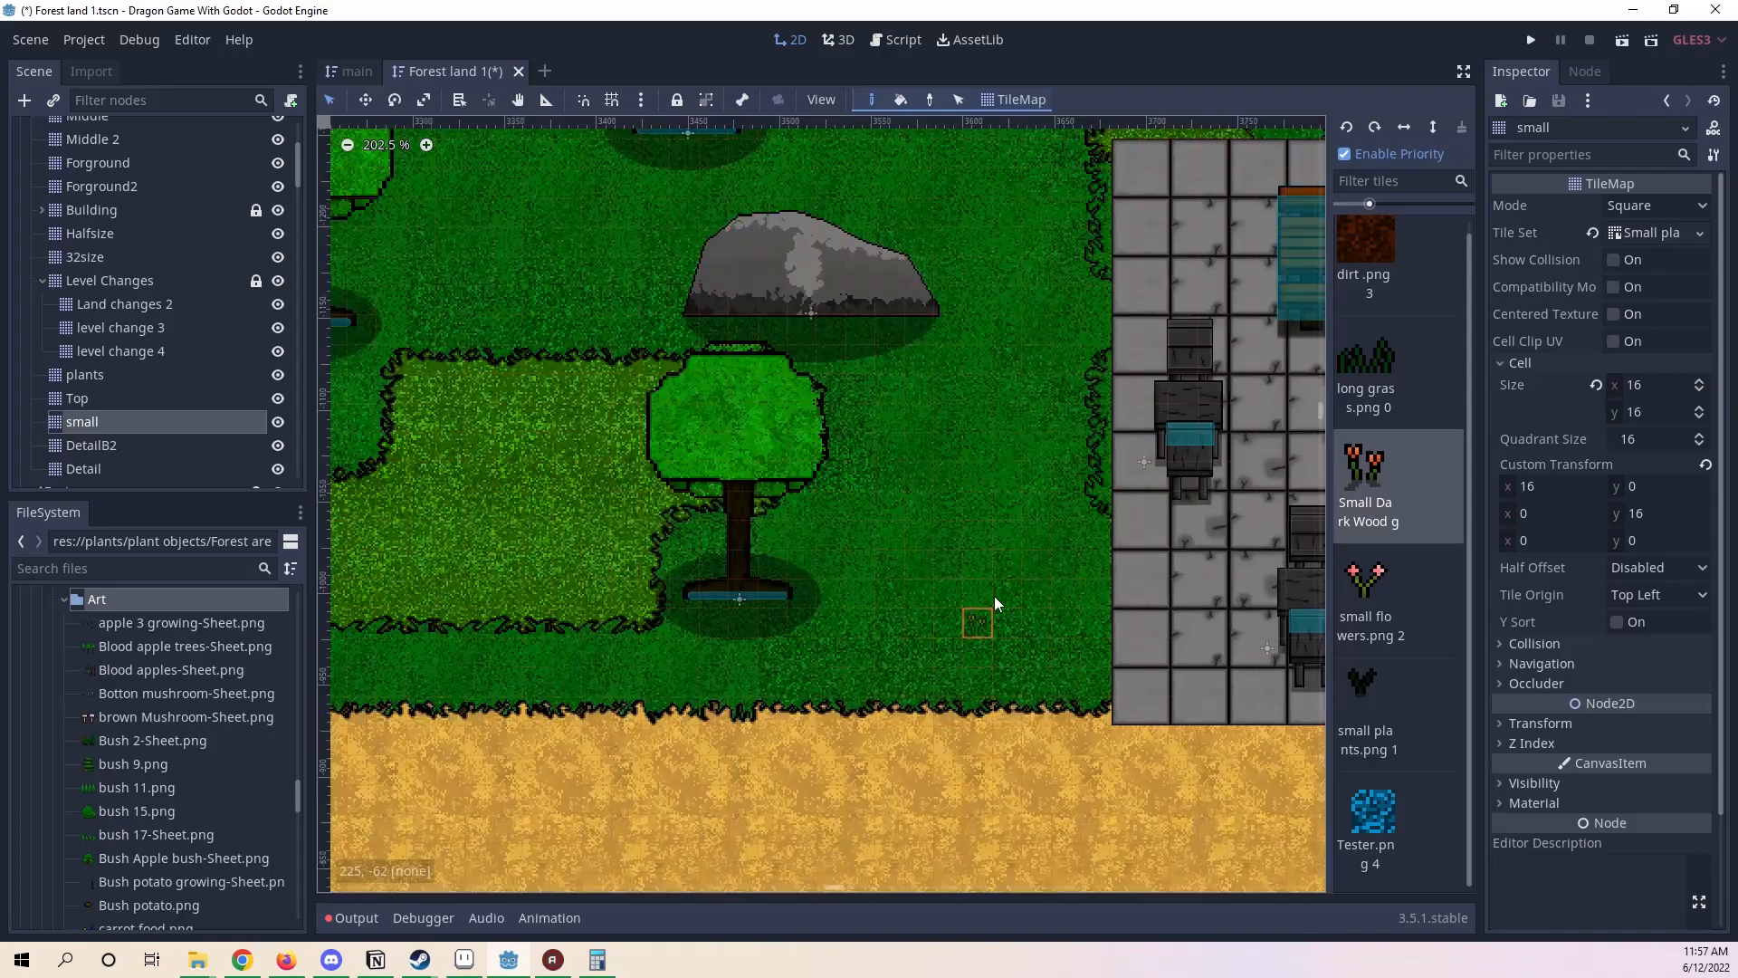
mouse_move(883, 493)
mouse_down()
mouse_move(927, 618)
mouse_move(801, 623)
mouse_up()
- Paint random ground tiles around the trees and grass near the grey boulder west of the stone plaza
mouse_move(630, 222)
middle_down()
mouse_move(951, 416)
mouse_move(1121, 384)
middle_up()
scroll(950, 416, up, 4)
mouse_move(1009, 397)
mouse_down()
mouse_move(837, 425)
mouse_move(826, 294)
mouse_move(1115, 362)
mouse_up()
mouse_move(1076, 438)
middle_down()
mouse_move(947, 577)
mouse_move(1086, 457)
middle_up()
middle_drag(769, 670, 1113, 489)
scroll(1114, 488, down, 3)
middle_drag(987, 543, 1041, 521)
scroll(1032, 471, up, 2)
drag(1022, 381, 873, 554)
- Paint random ground tiles between the tree by the light-green grass patches and the striped roofs
middle_drag(1128, 453, 809, 725)
scroll(1134, 481, down, 3)
scroll(1168, 444, up, 4)
middle_drag(1200, 401, 803, 733)
mouse_move(1020, 442)
mouse_down()
mouse_move(1170, 487)
mouse_move(935, 593)
mouse_up()
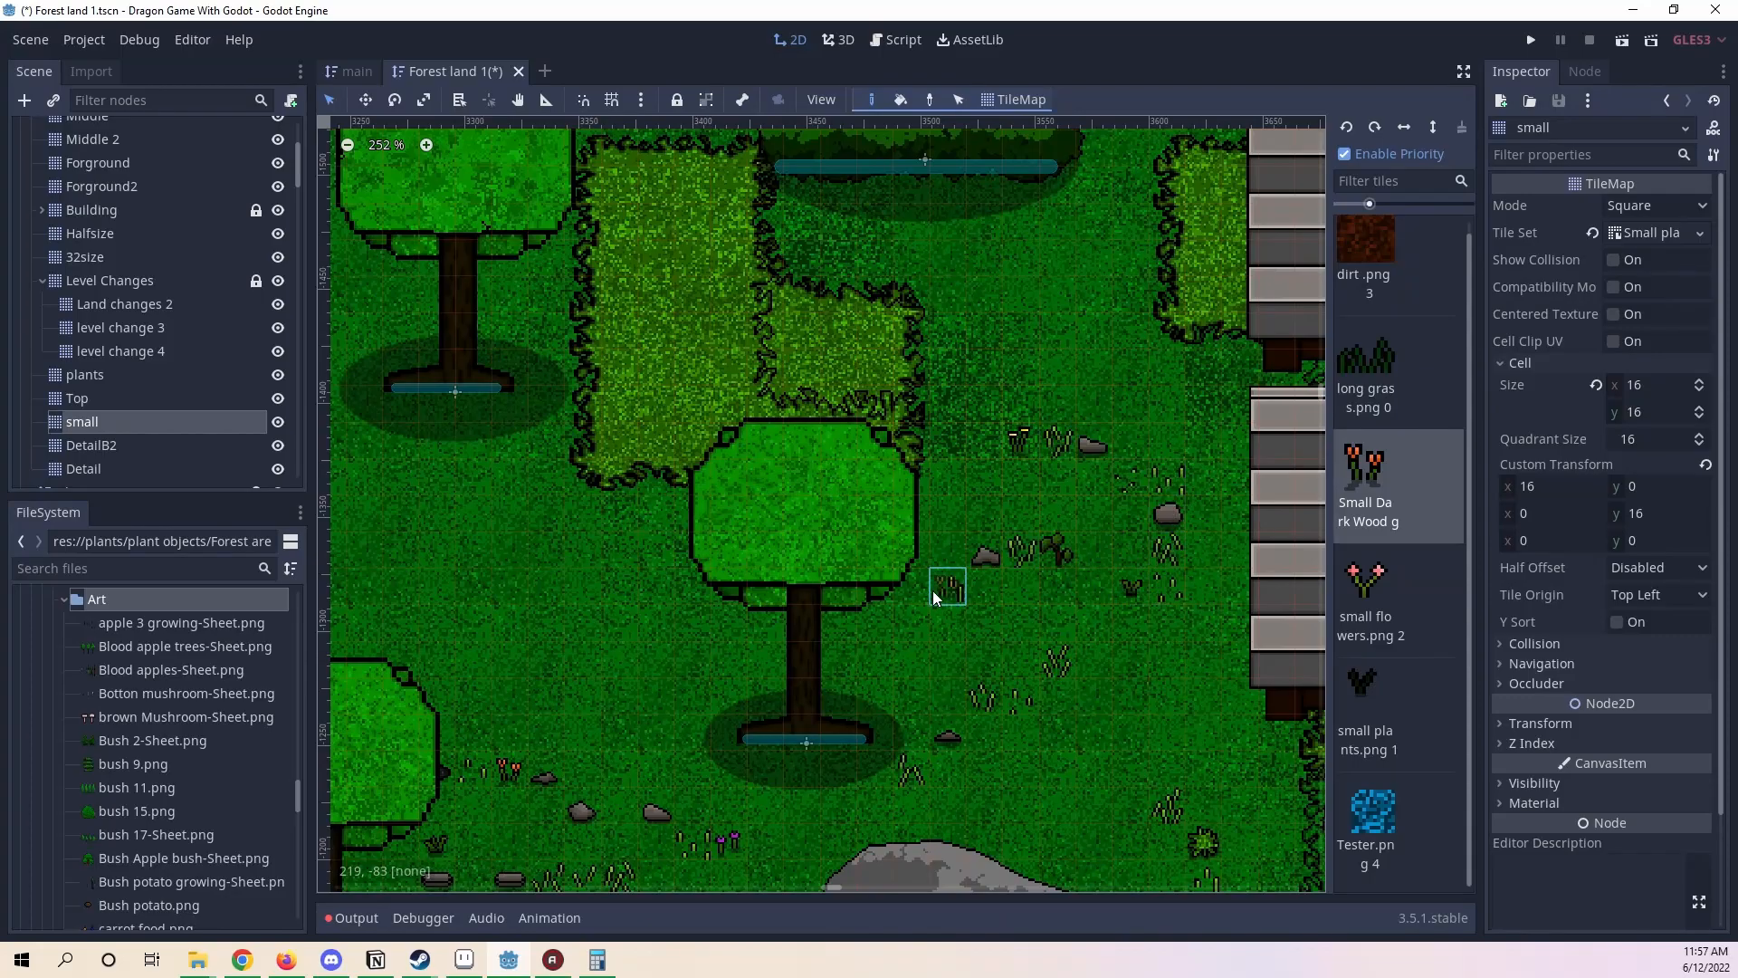
- Paint a random ground tile on the grass between the striped roofs and the blue-roofed building
middle_drag(1253, 543, 762, 476)
scroll(762, 476, down, 3)
middle_drag(1208, 505, 760, 427)
scroll(769, 424, down, 2)
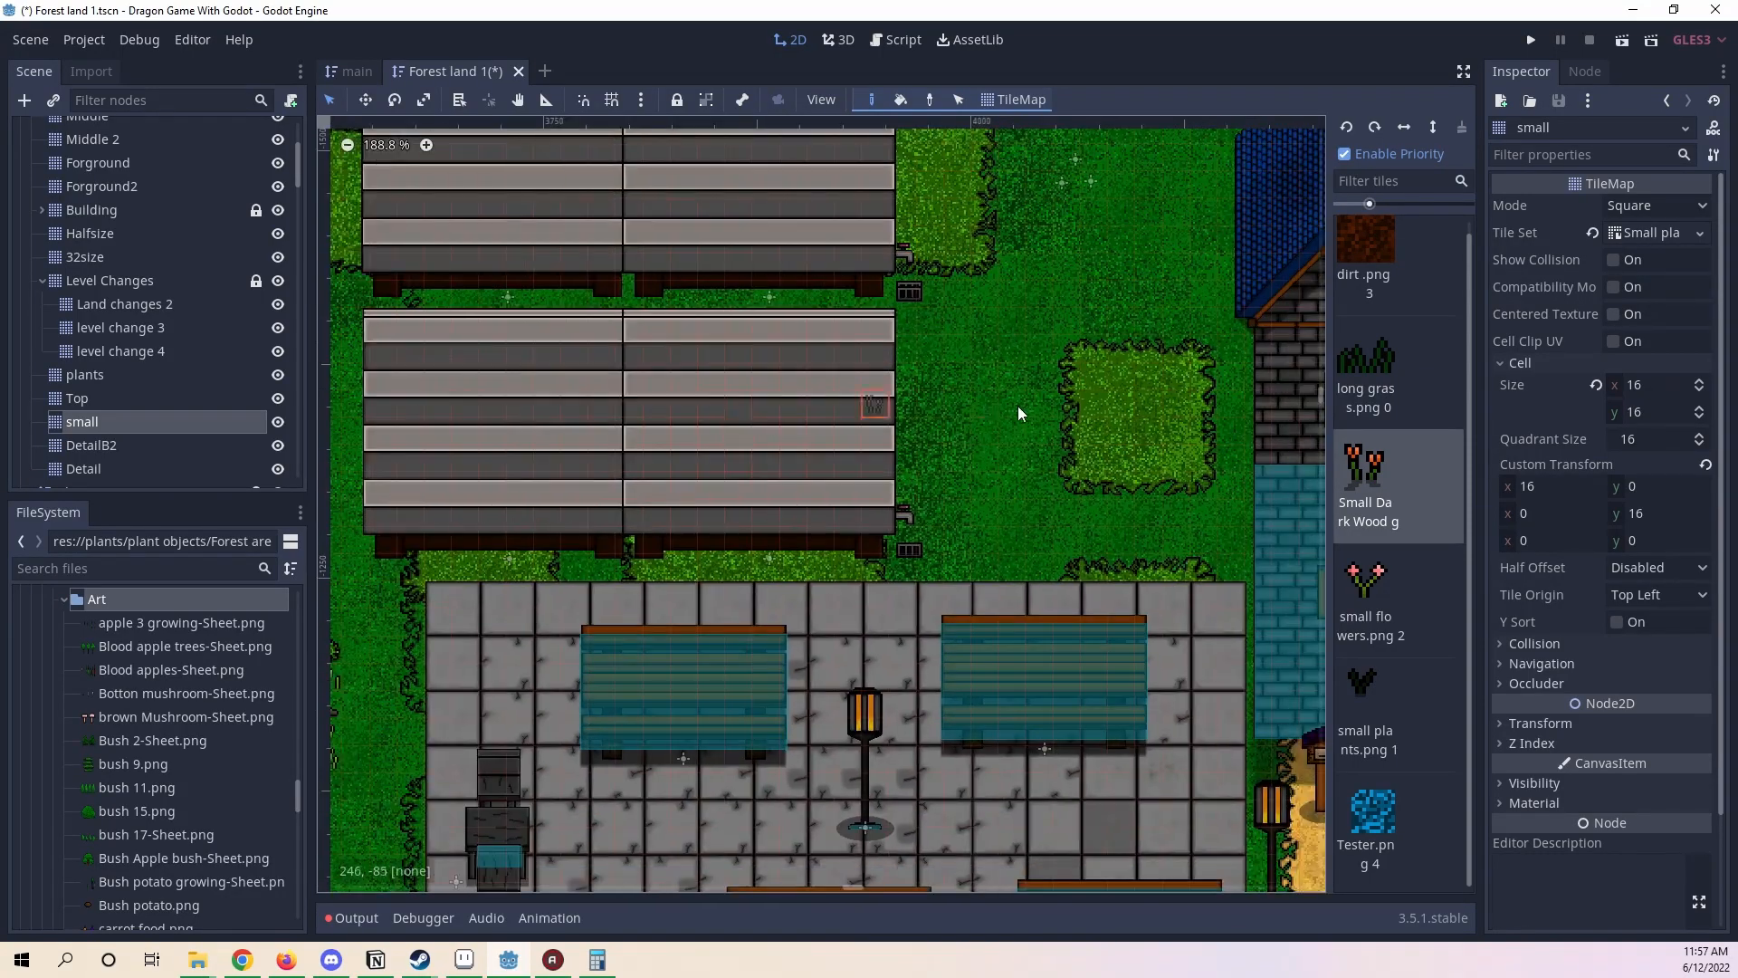
scroll(1059, 408, up, 3)
click(976, 393)
scroll(994, 362, down, 6)
- Paint random ground tiles on the grass east of the vertical sand road and save the scene
middle_drag(1249, 408, 779, 443)
scroll(847, 489, up, 6)
drag(956, 523, 906, 508)
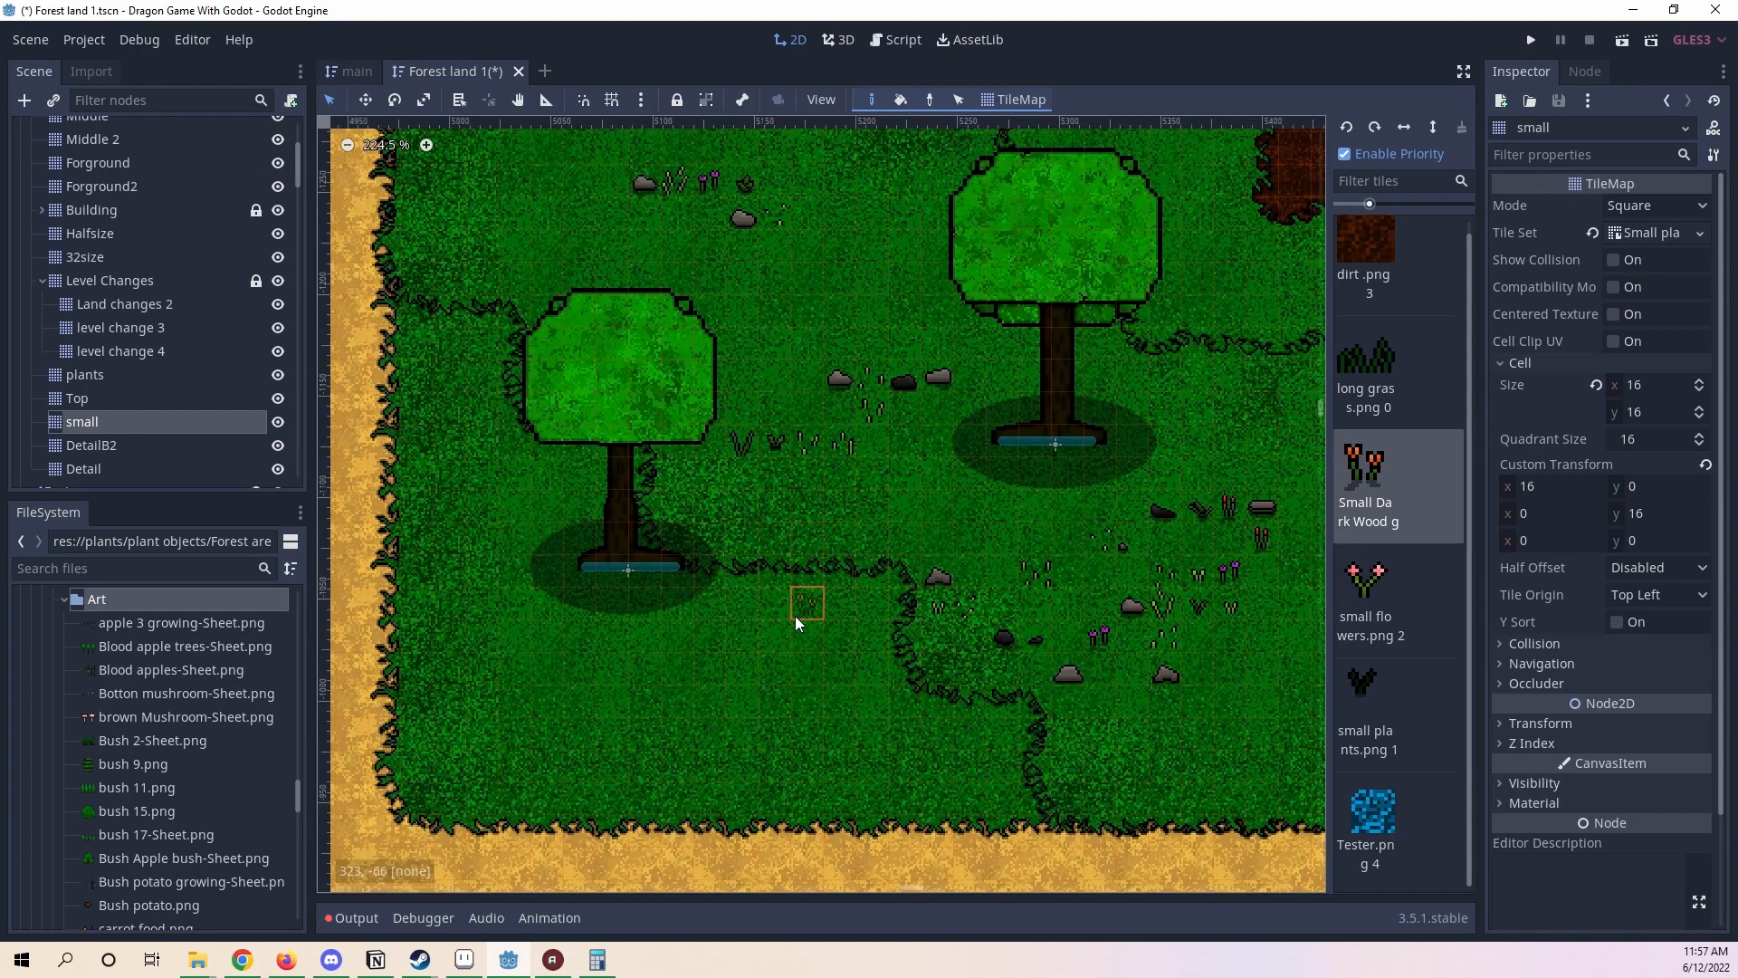
scroll(795, 616, down, 7)
key(ctrl+s)
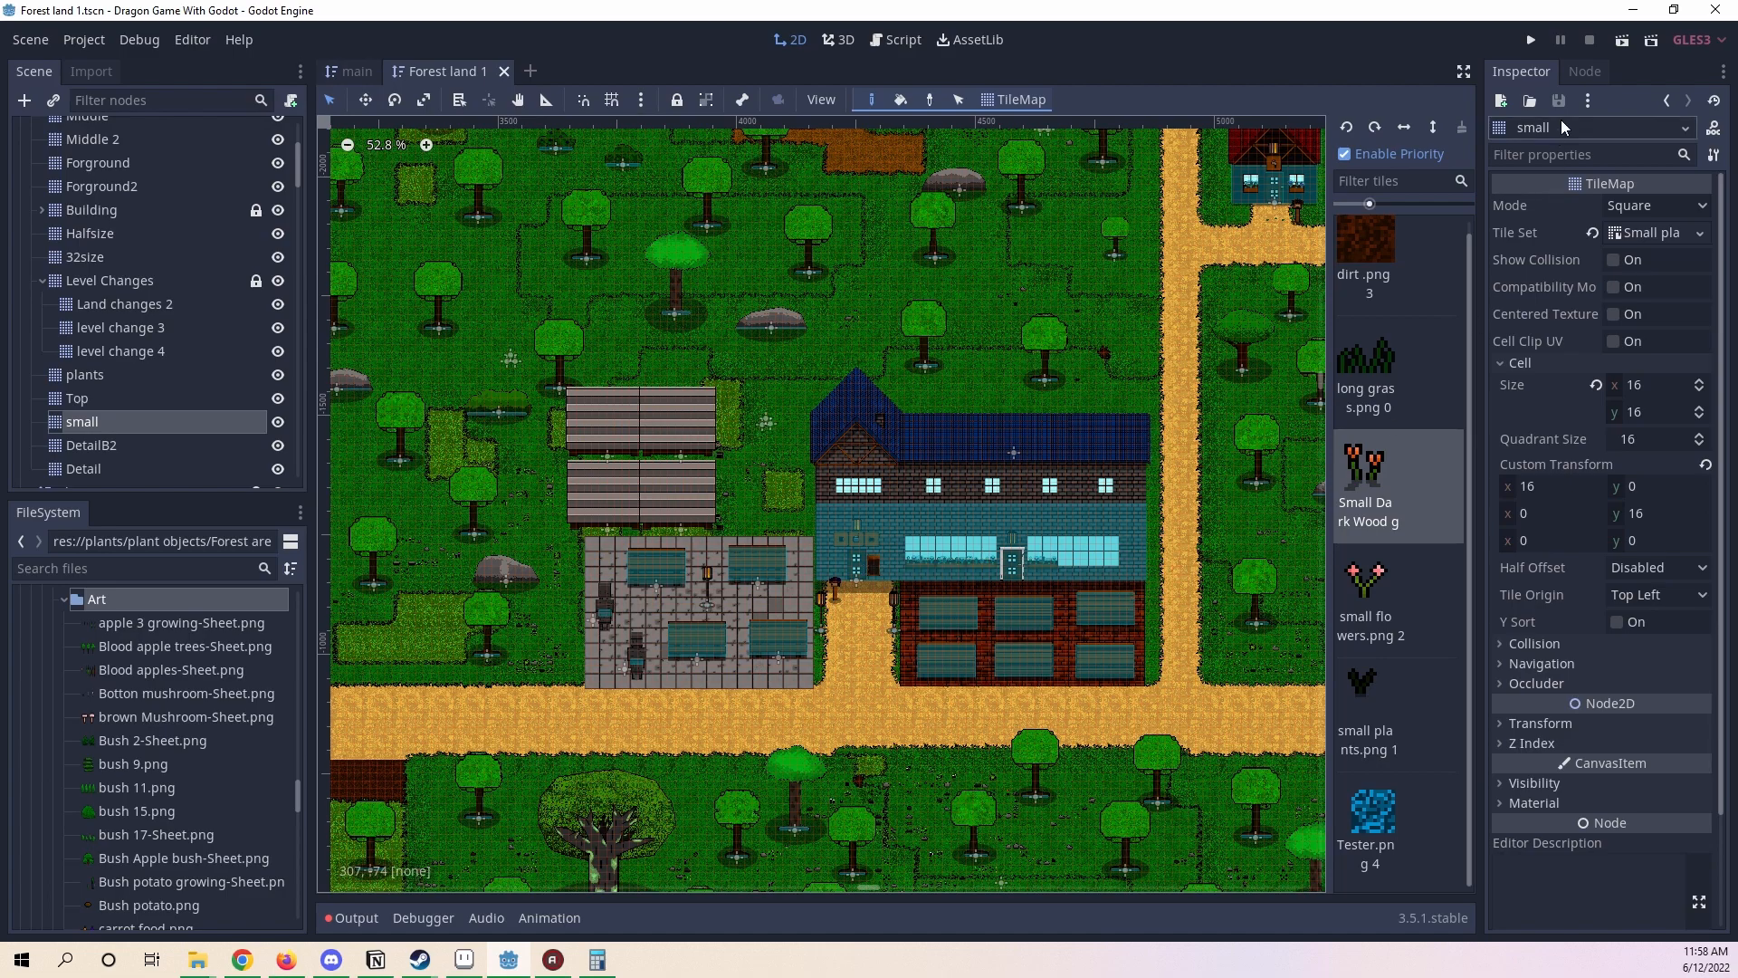
- Review the priority, icon and region modes of the Small Dark Wood ground tile atlas in the tile set
click(1648, 233)
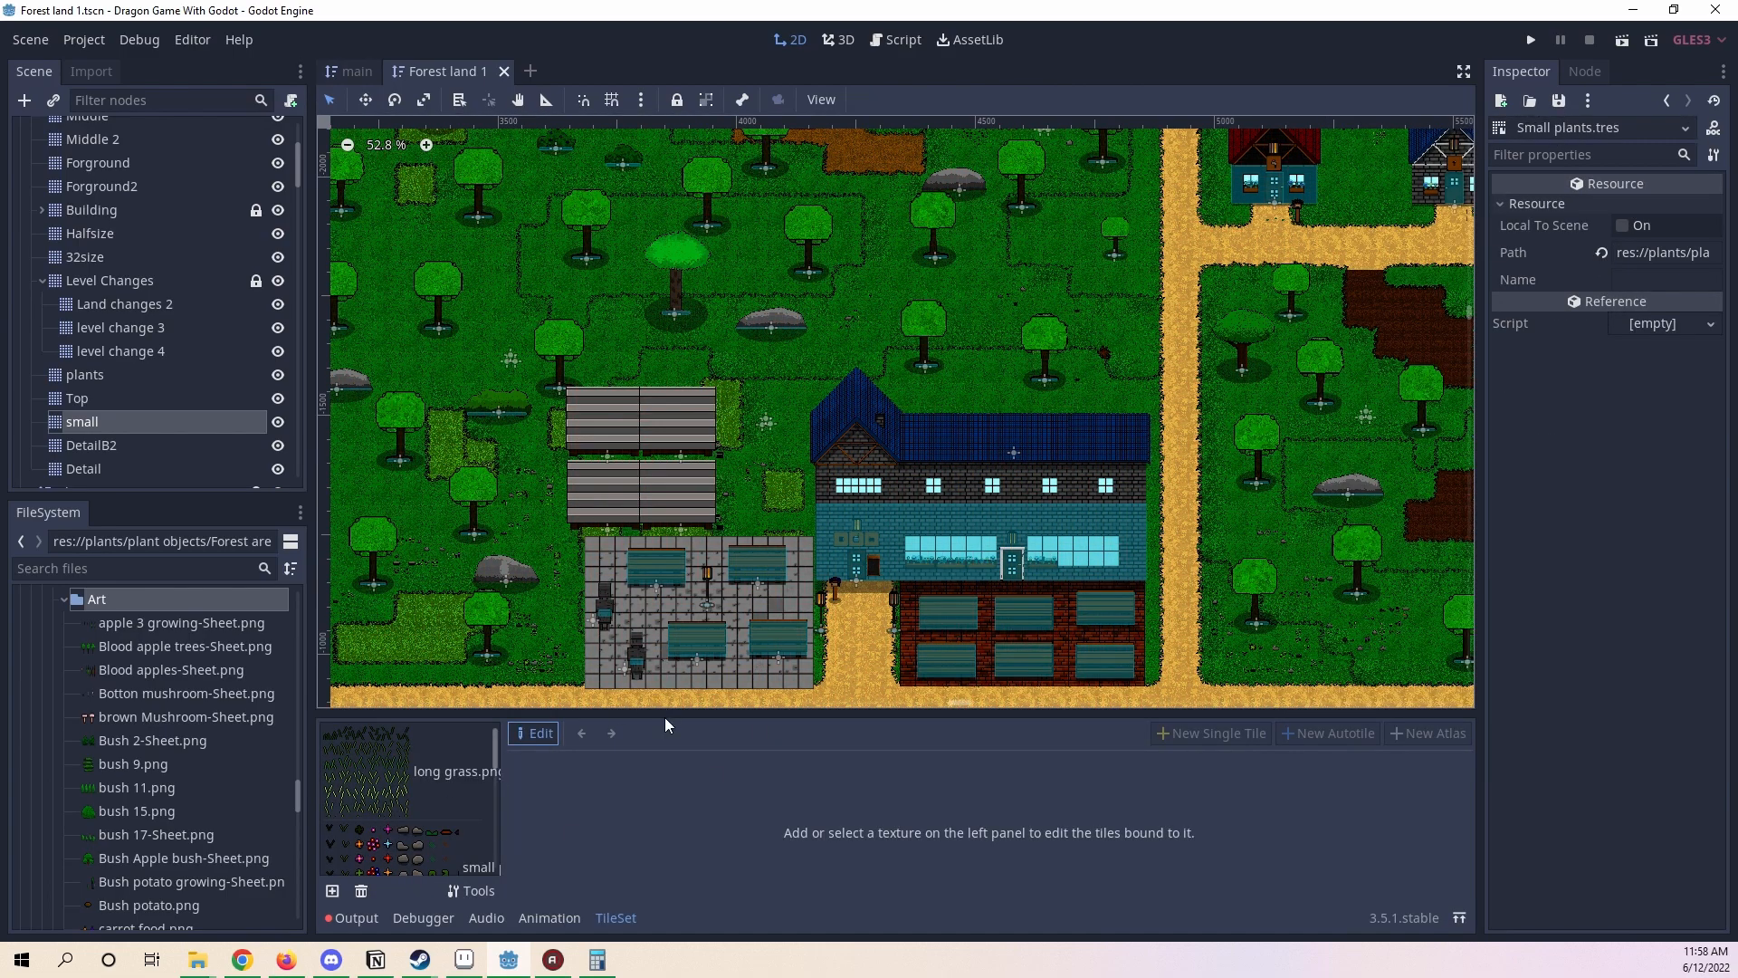
drag(662, 714, 661, 161)
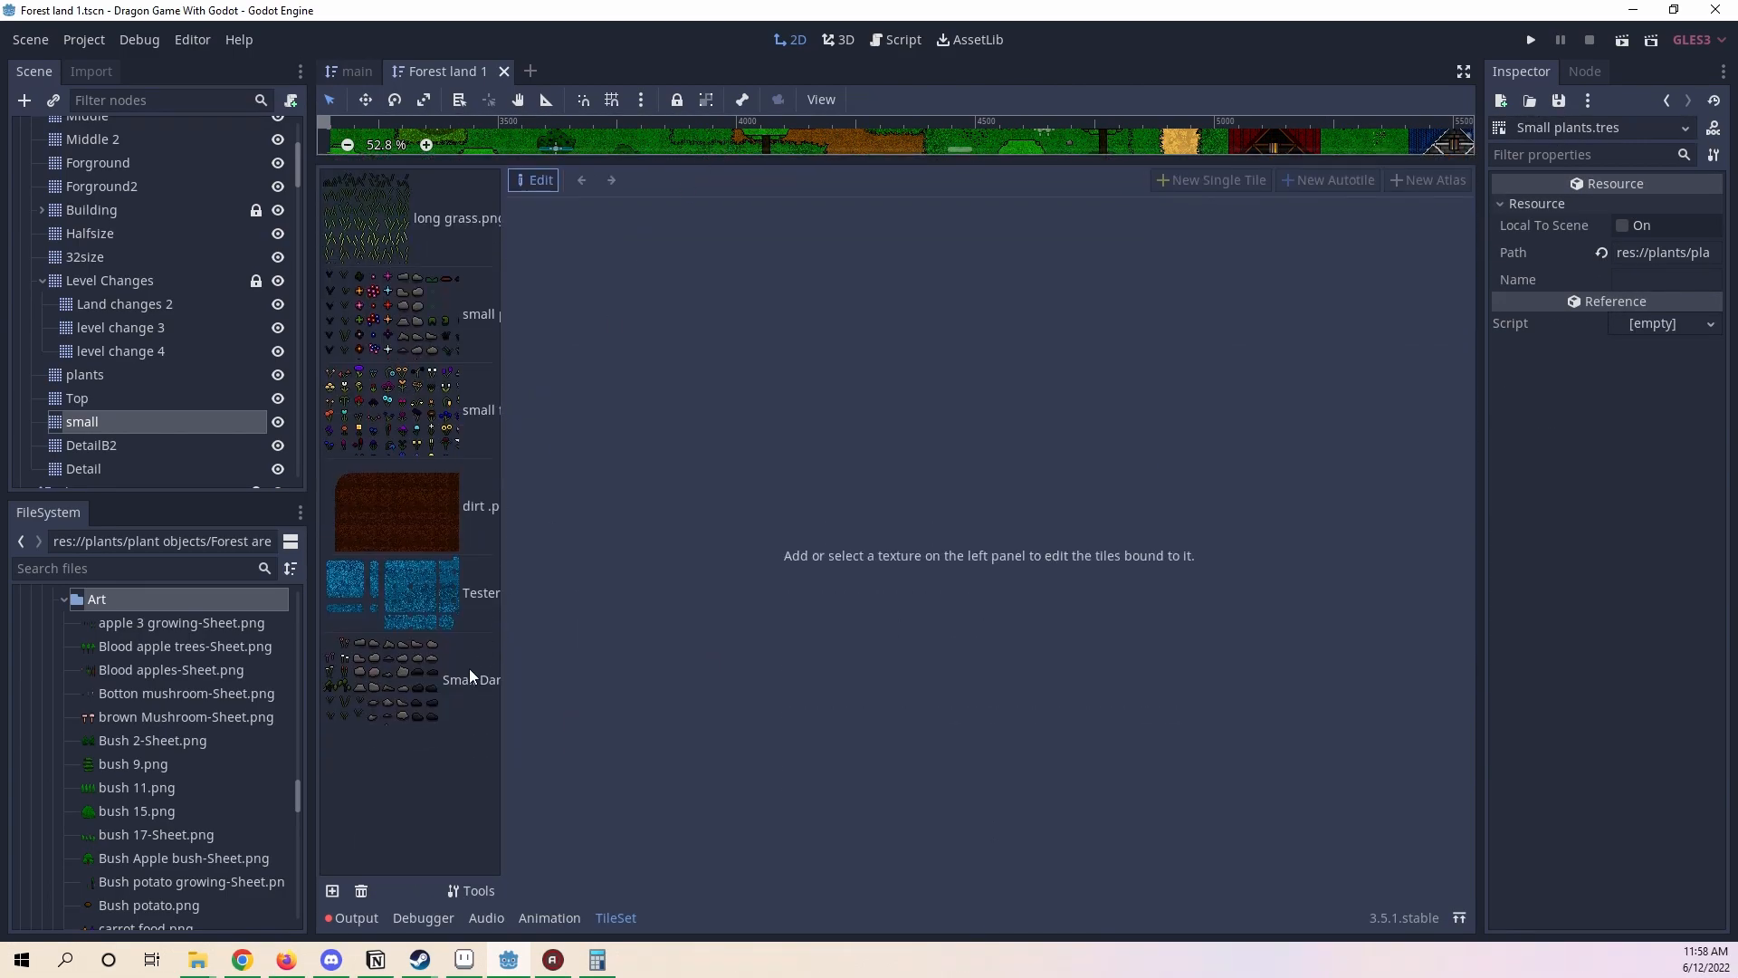
click(392, 715)
click(591, 373)
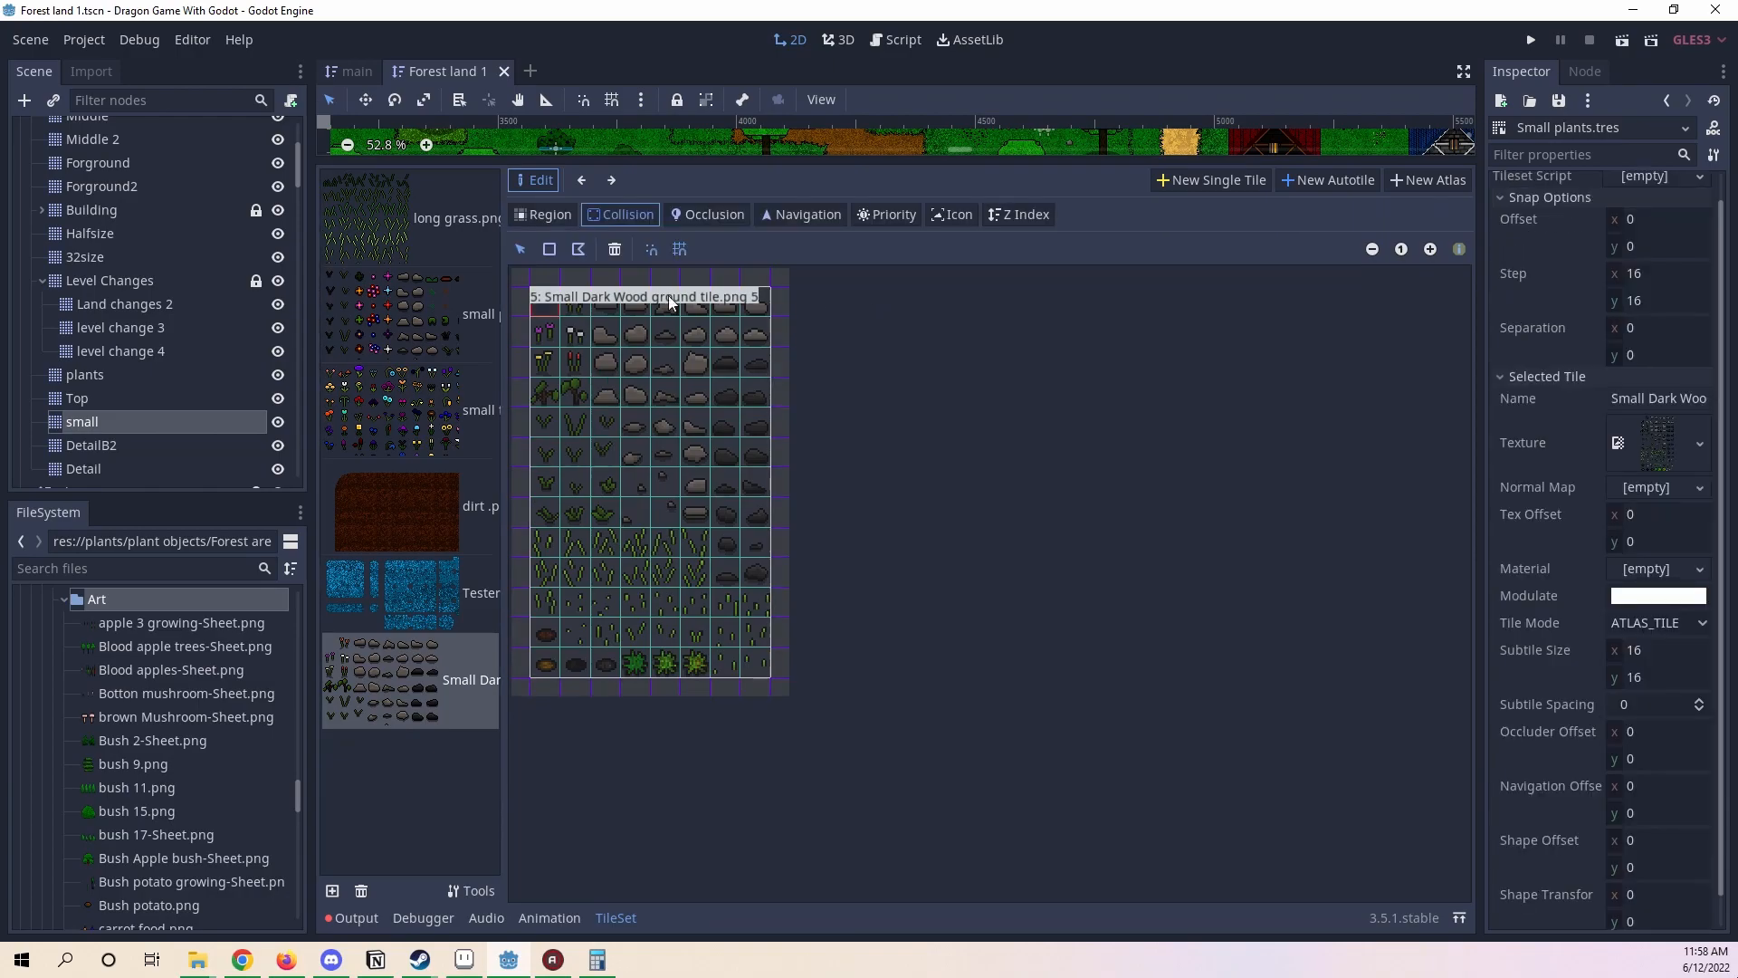
click(882, 212)
click(962, 214)
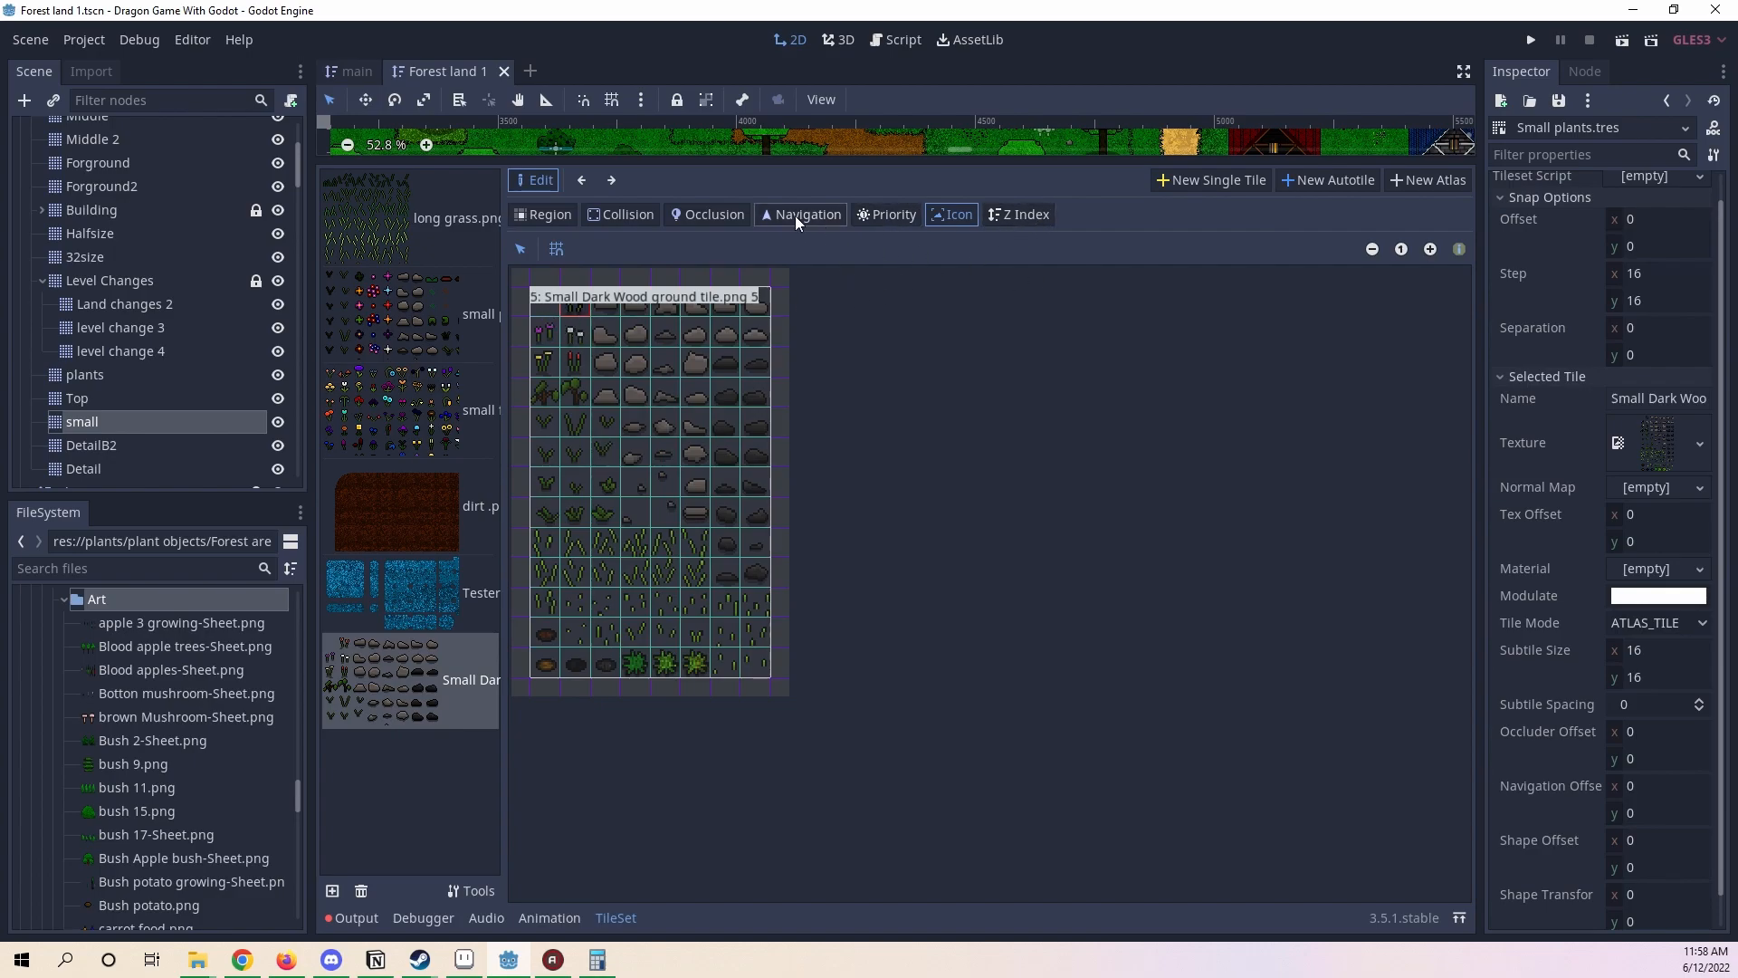
click(570, 208)
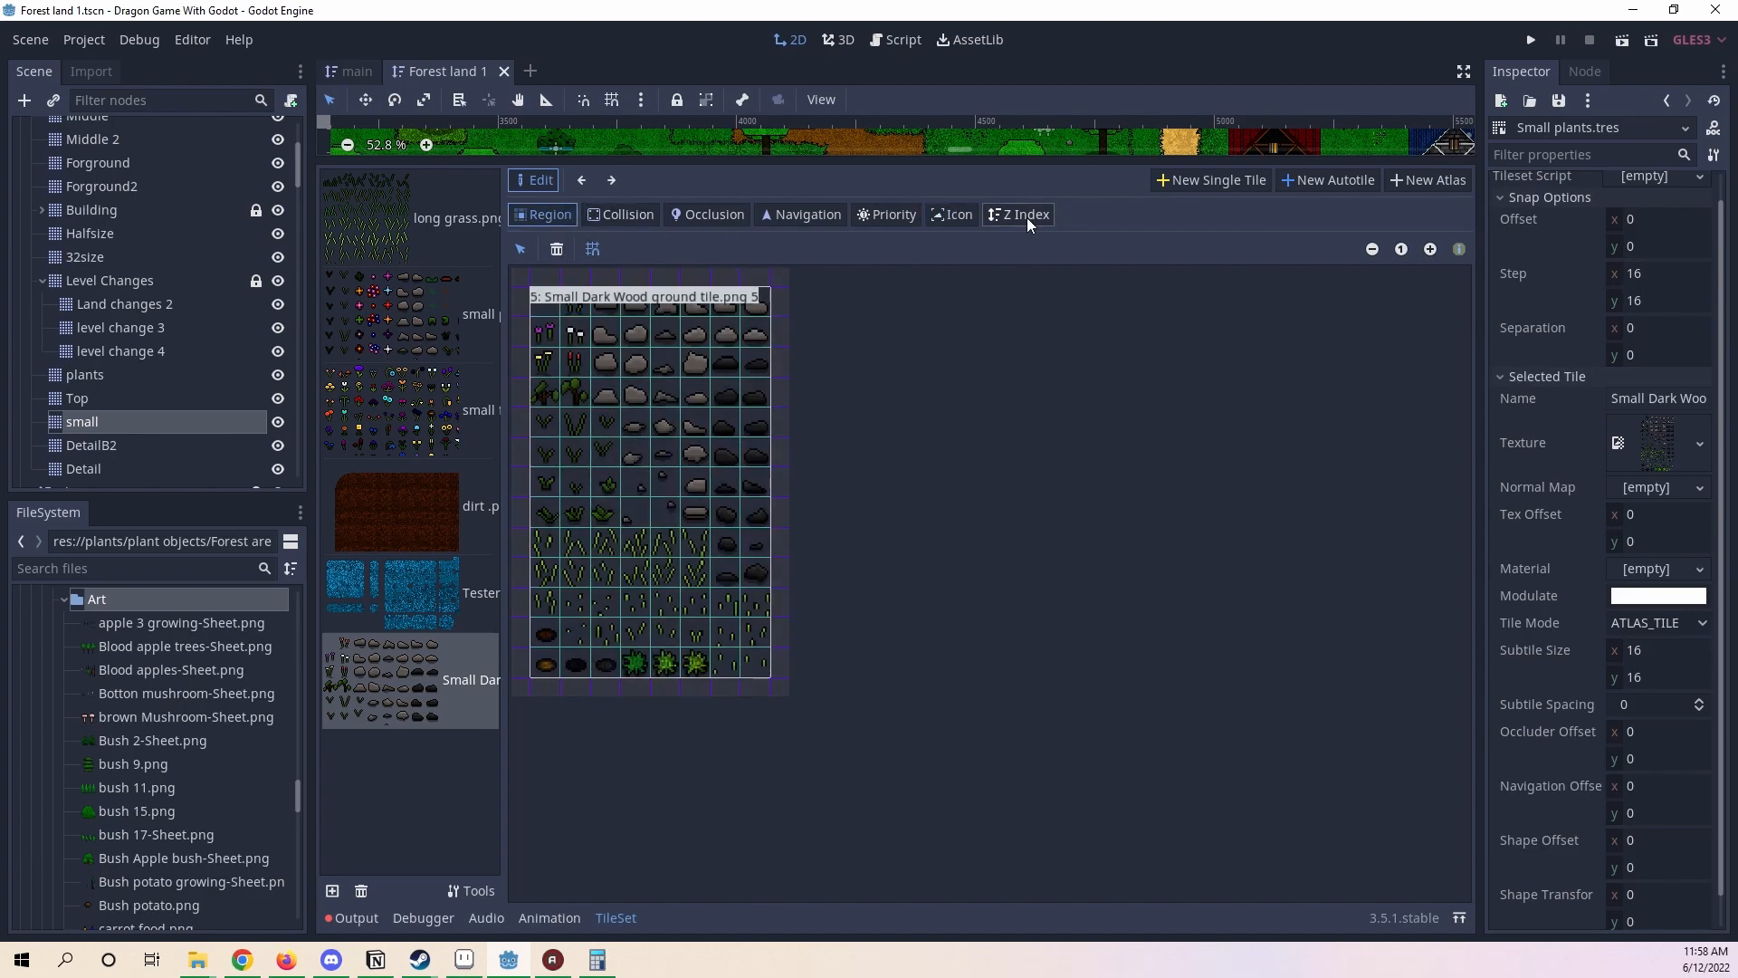
drag(1034, 162, 1034, 721)
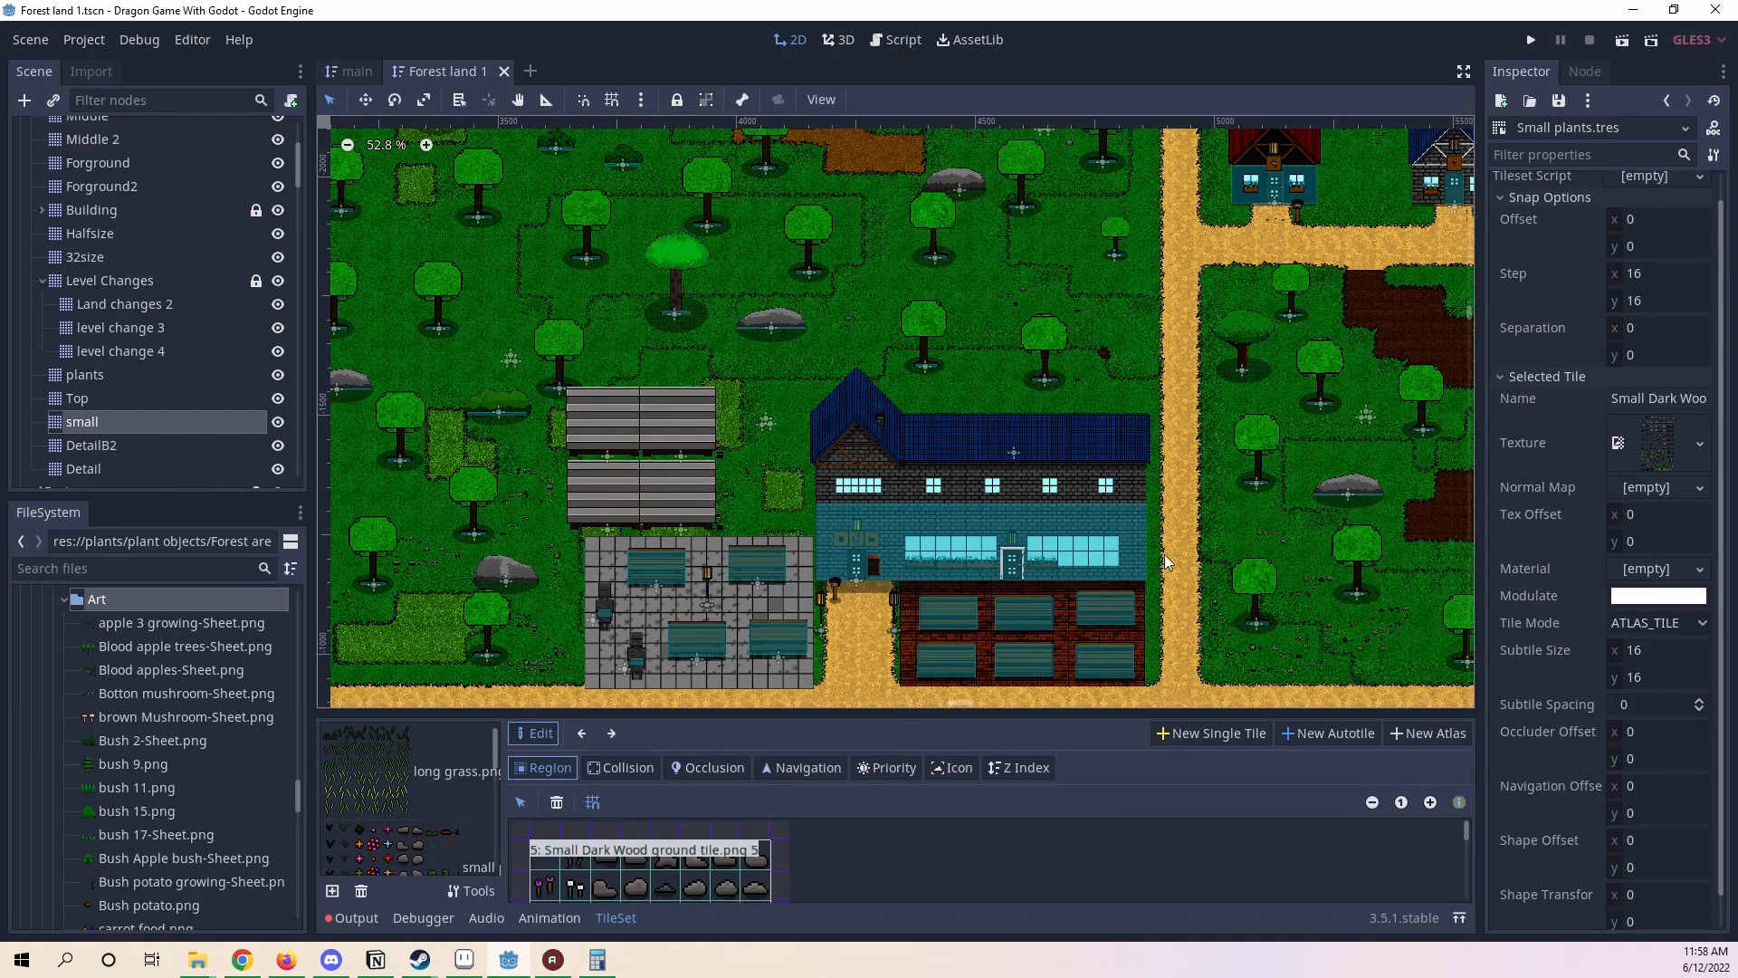
- Select the small tile map and add random ground tiles above the lower tree just east of the sand road
middle_drag(1081, 503, 732, 484)
scroll(731, 484, up, 2)
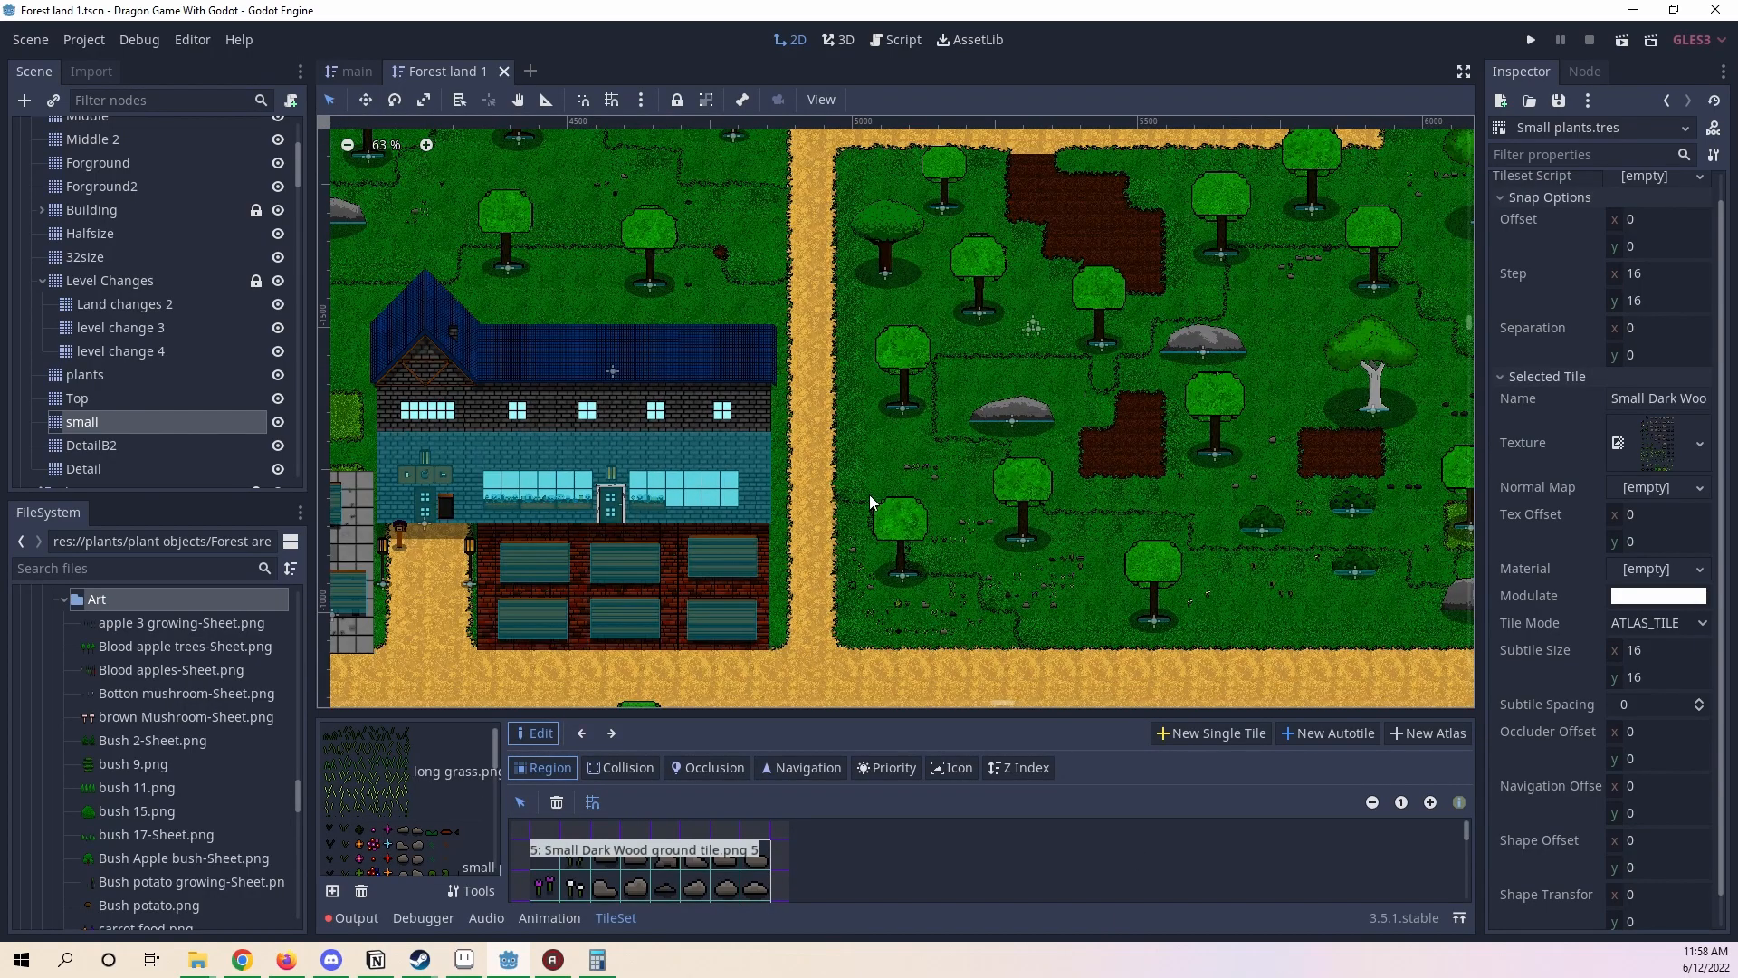
click(110, 423)
scroll(1013, 407, up, 2)
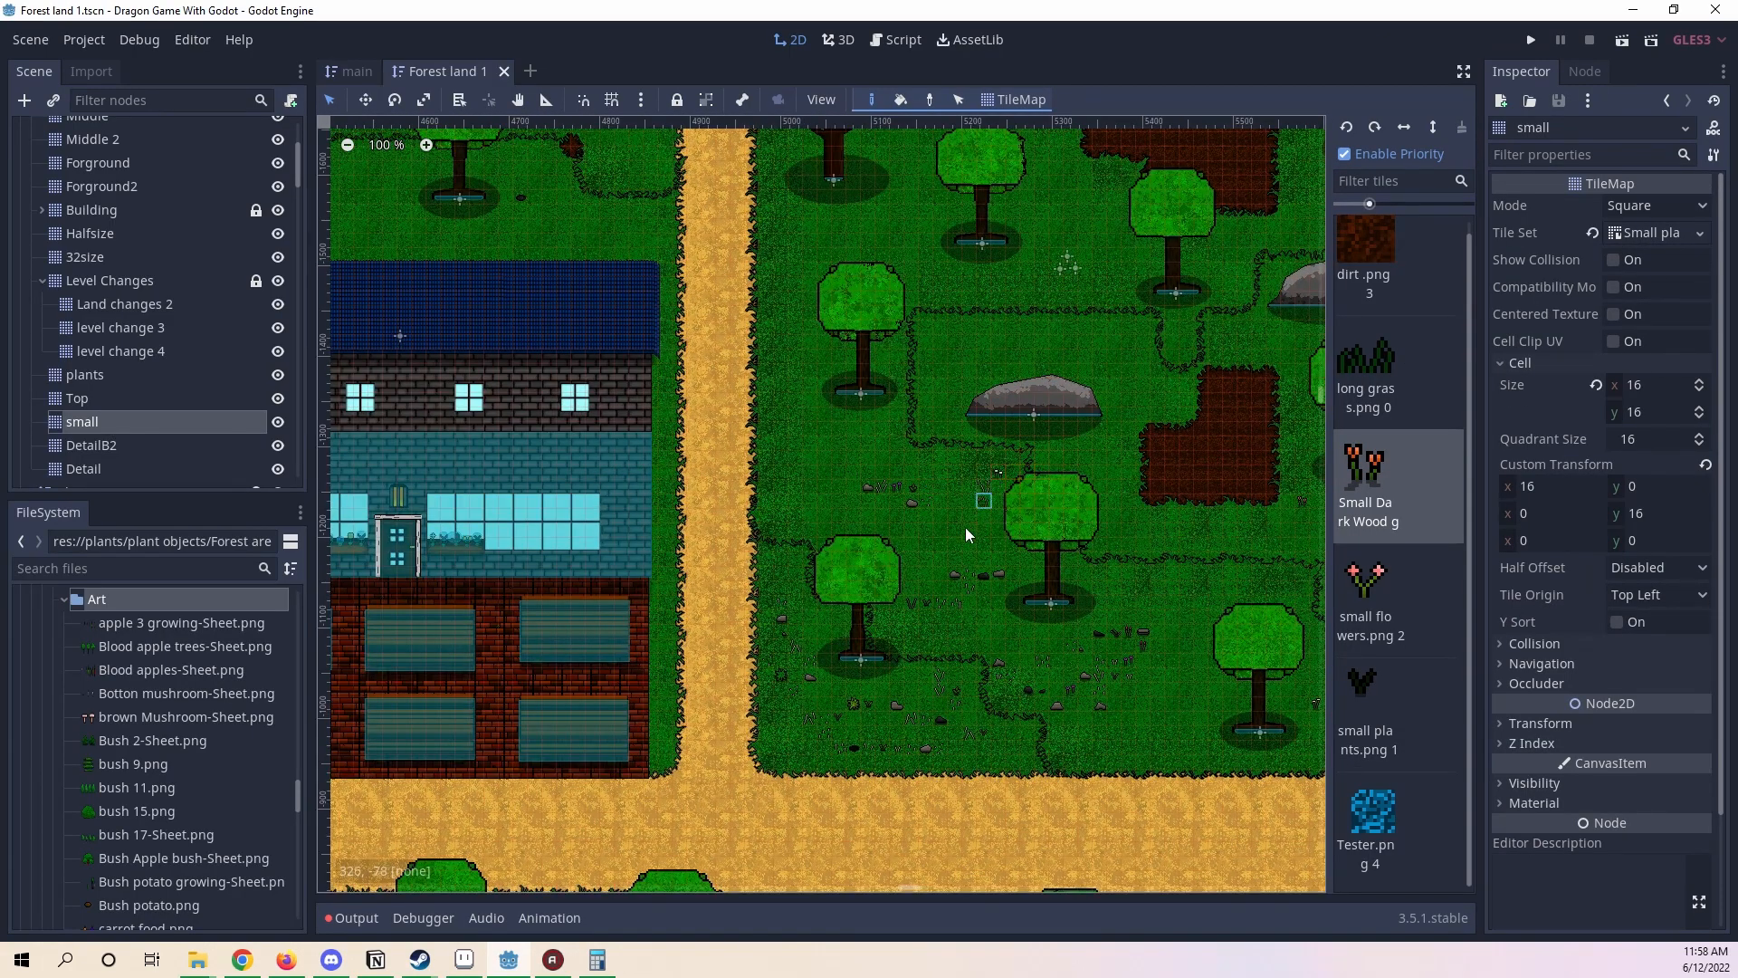
click(927, 544)
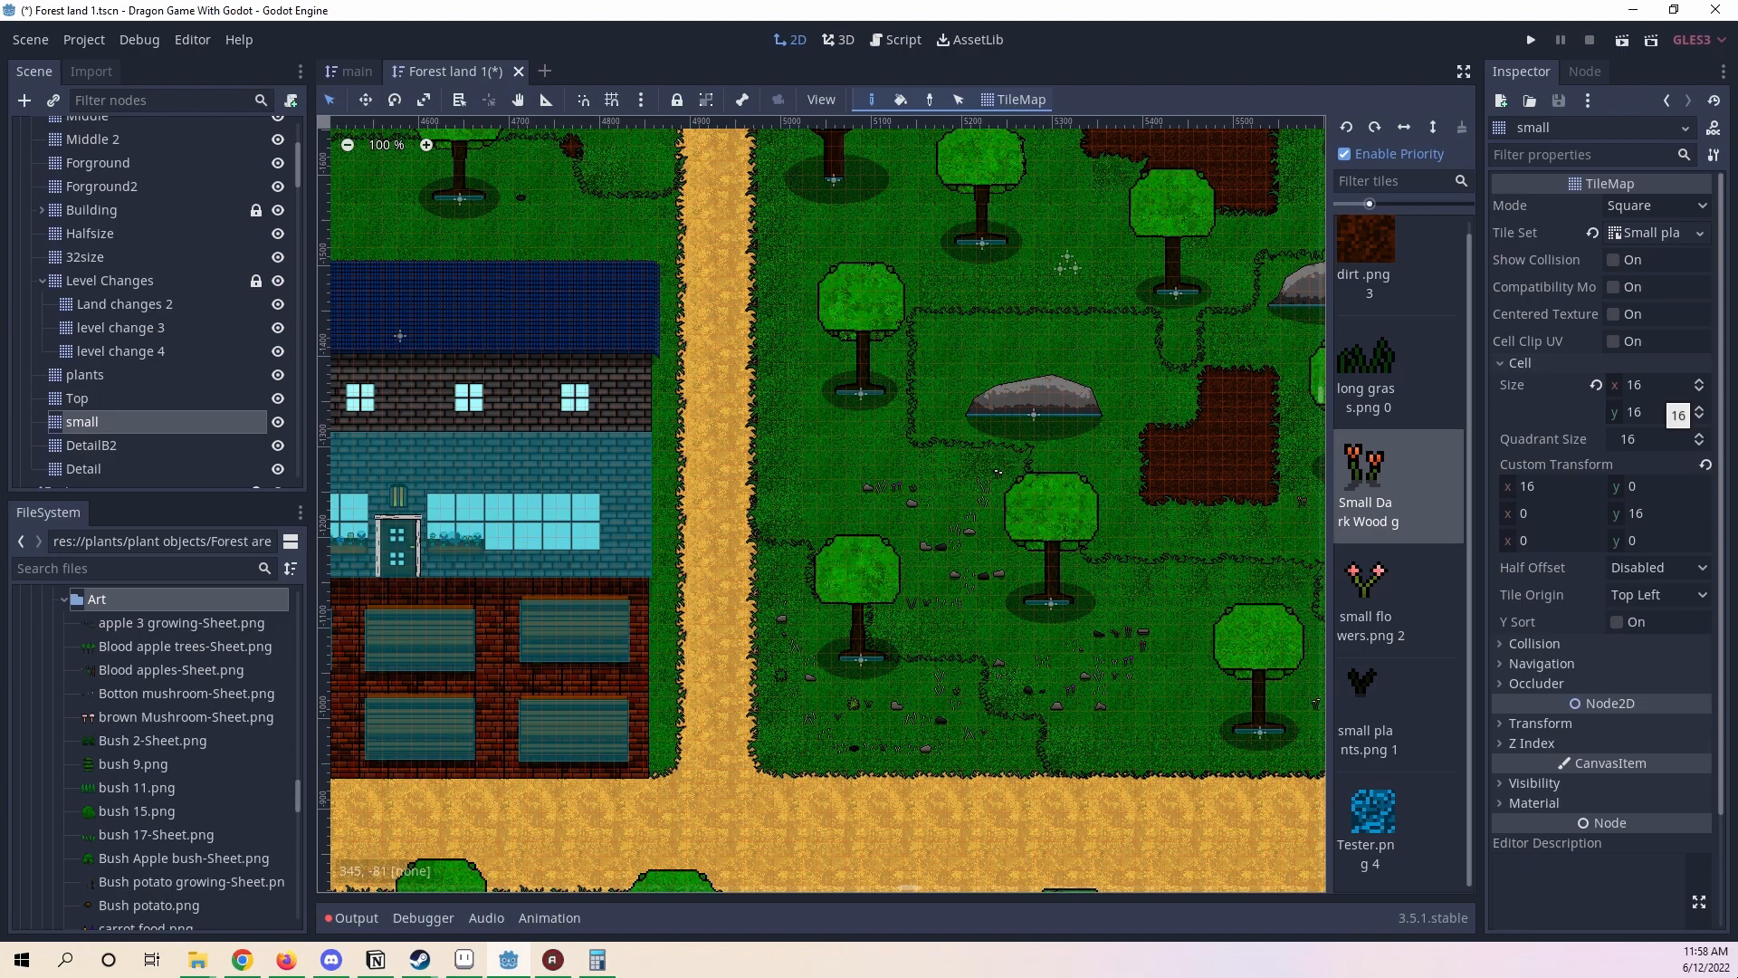
- Paint random ground tiles above and to the west of the grey boulder inside the ledge outline
scroll(1035, 431, up, 5)
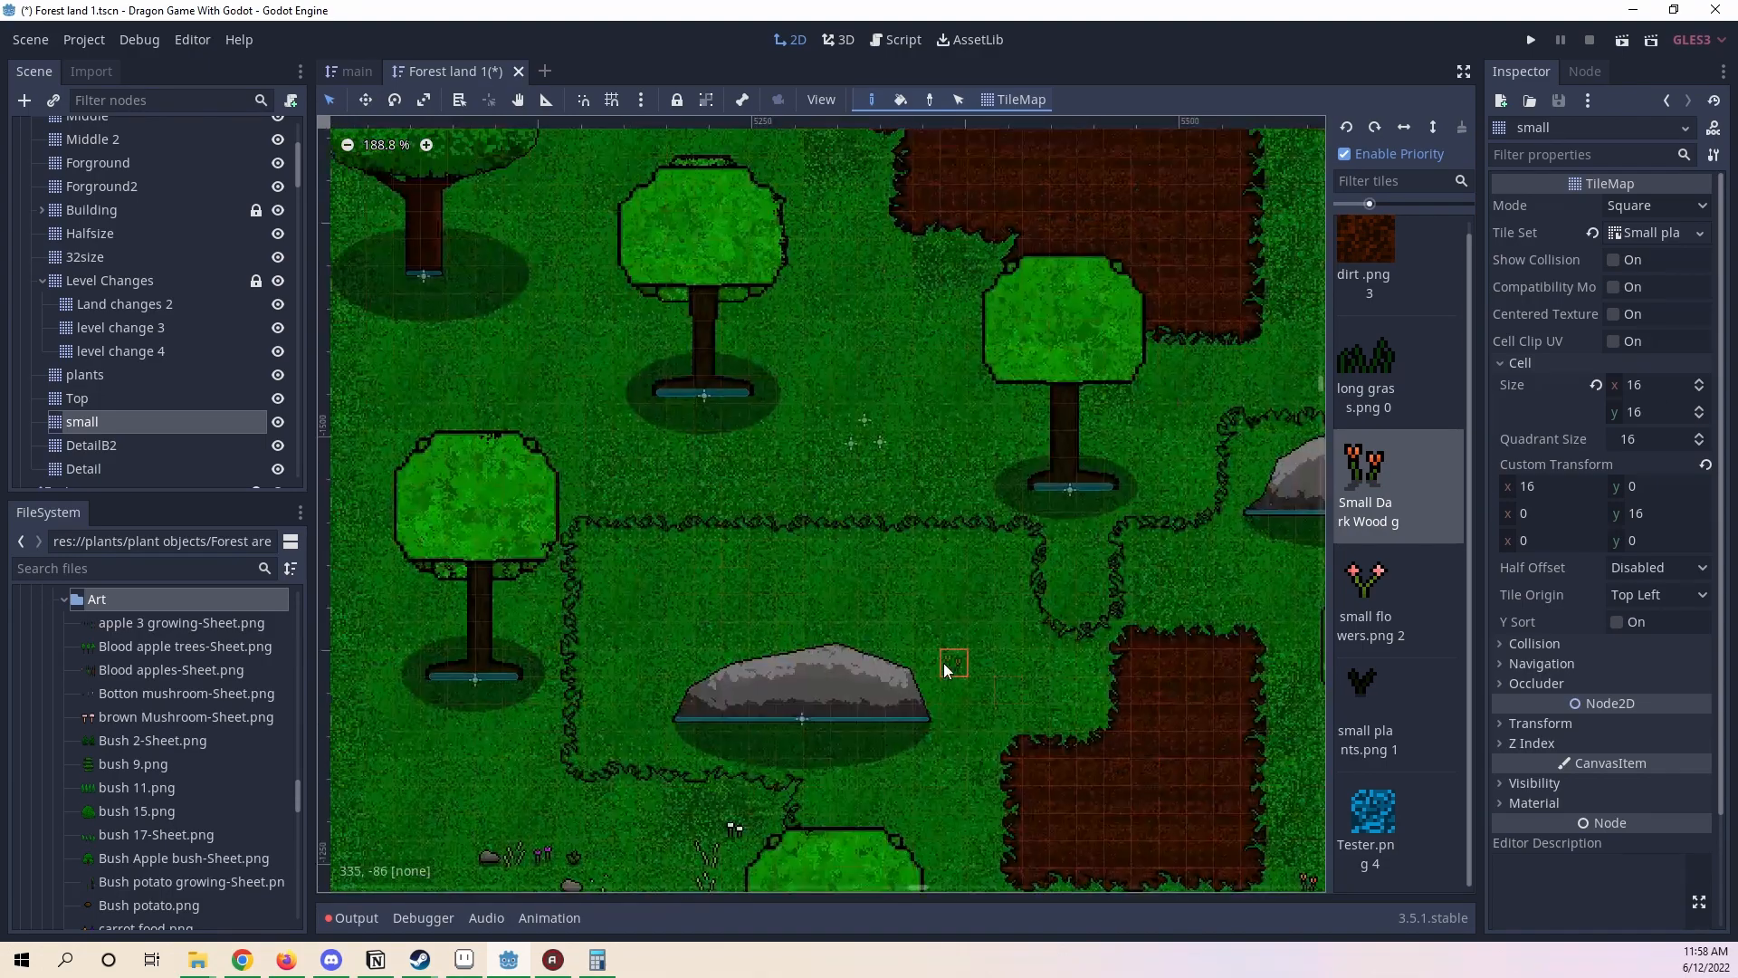
scroll(944, 663, up, 3)
mouse_move(927, 509)
mouse_down()
mouse_move(776, 580)
mouse_move(730, 574)
mouse_up()
mouse_move(816, 595)
middle_down()
mouse_move(1107, 529)
mouse_move(1036, 515)
middle_up()
mouse_move(818, 518)
mouse_down()
mouse_move(832, 539)
mouse_move(776, 603)
mouse_up()
- Paint random ground tiles below the tree between the sand road and the boulder's ledge
scroll(998, 617, up, 1)
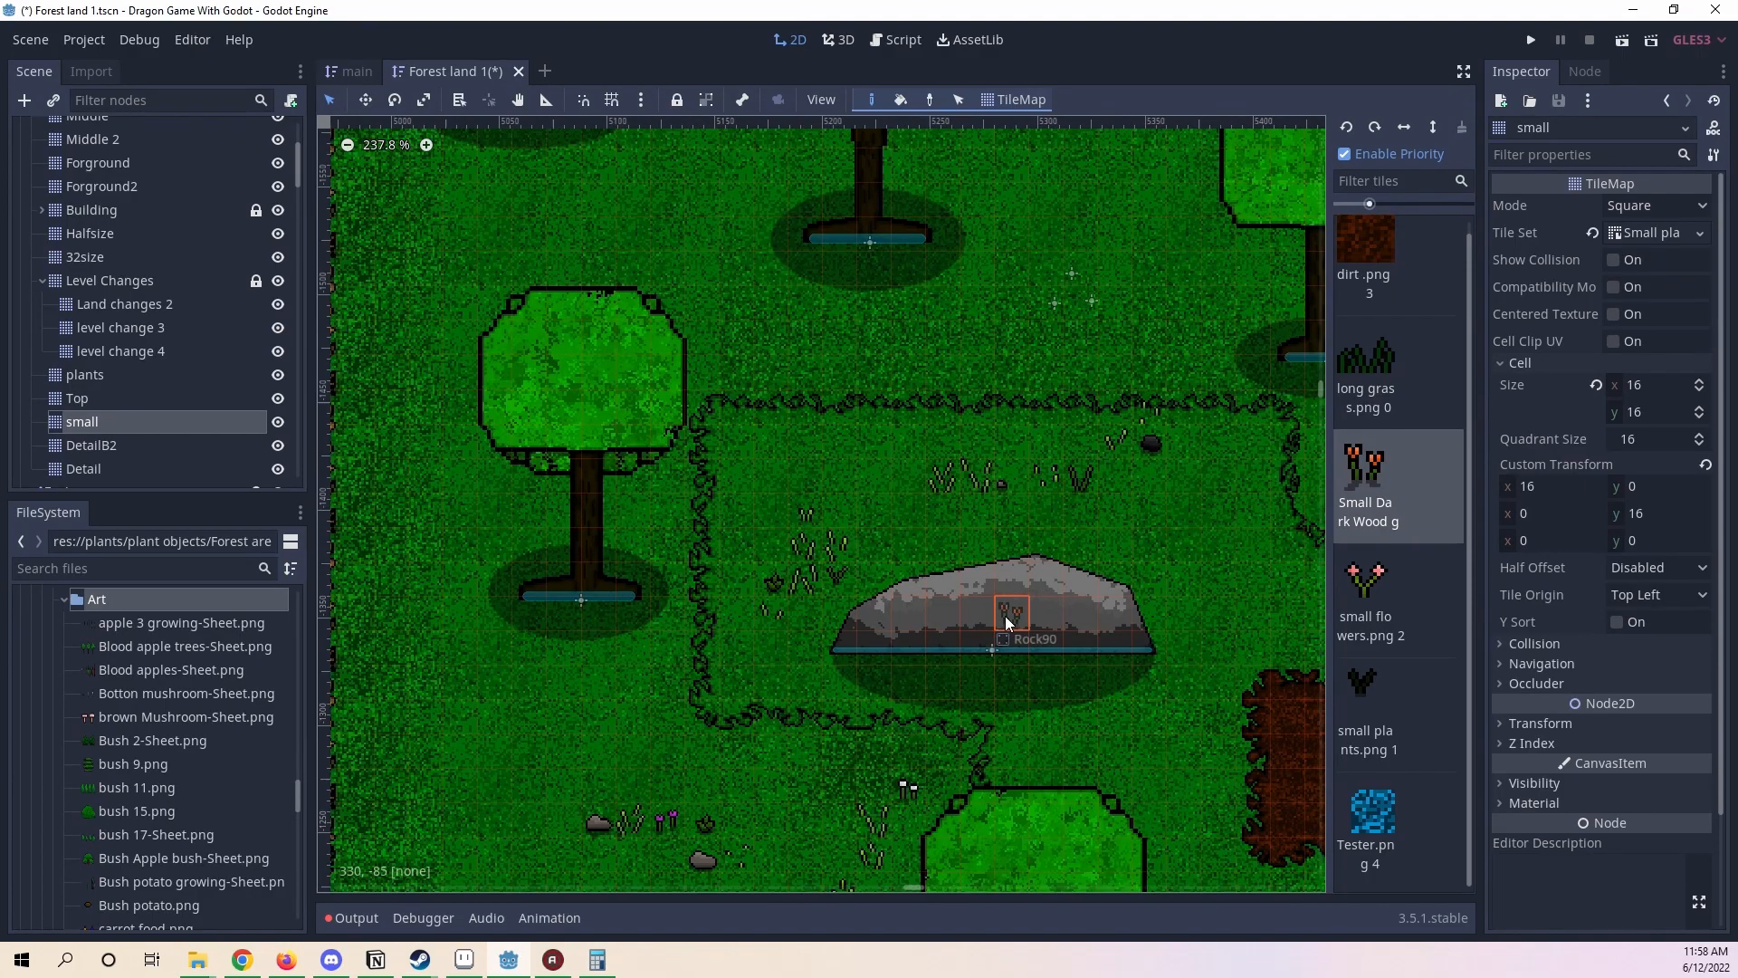
middle_drag(998, 617, 1267, 549)
scroll(786, 641, up, 4)
drag(784, 645, 755, 648)
click(676, 681)
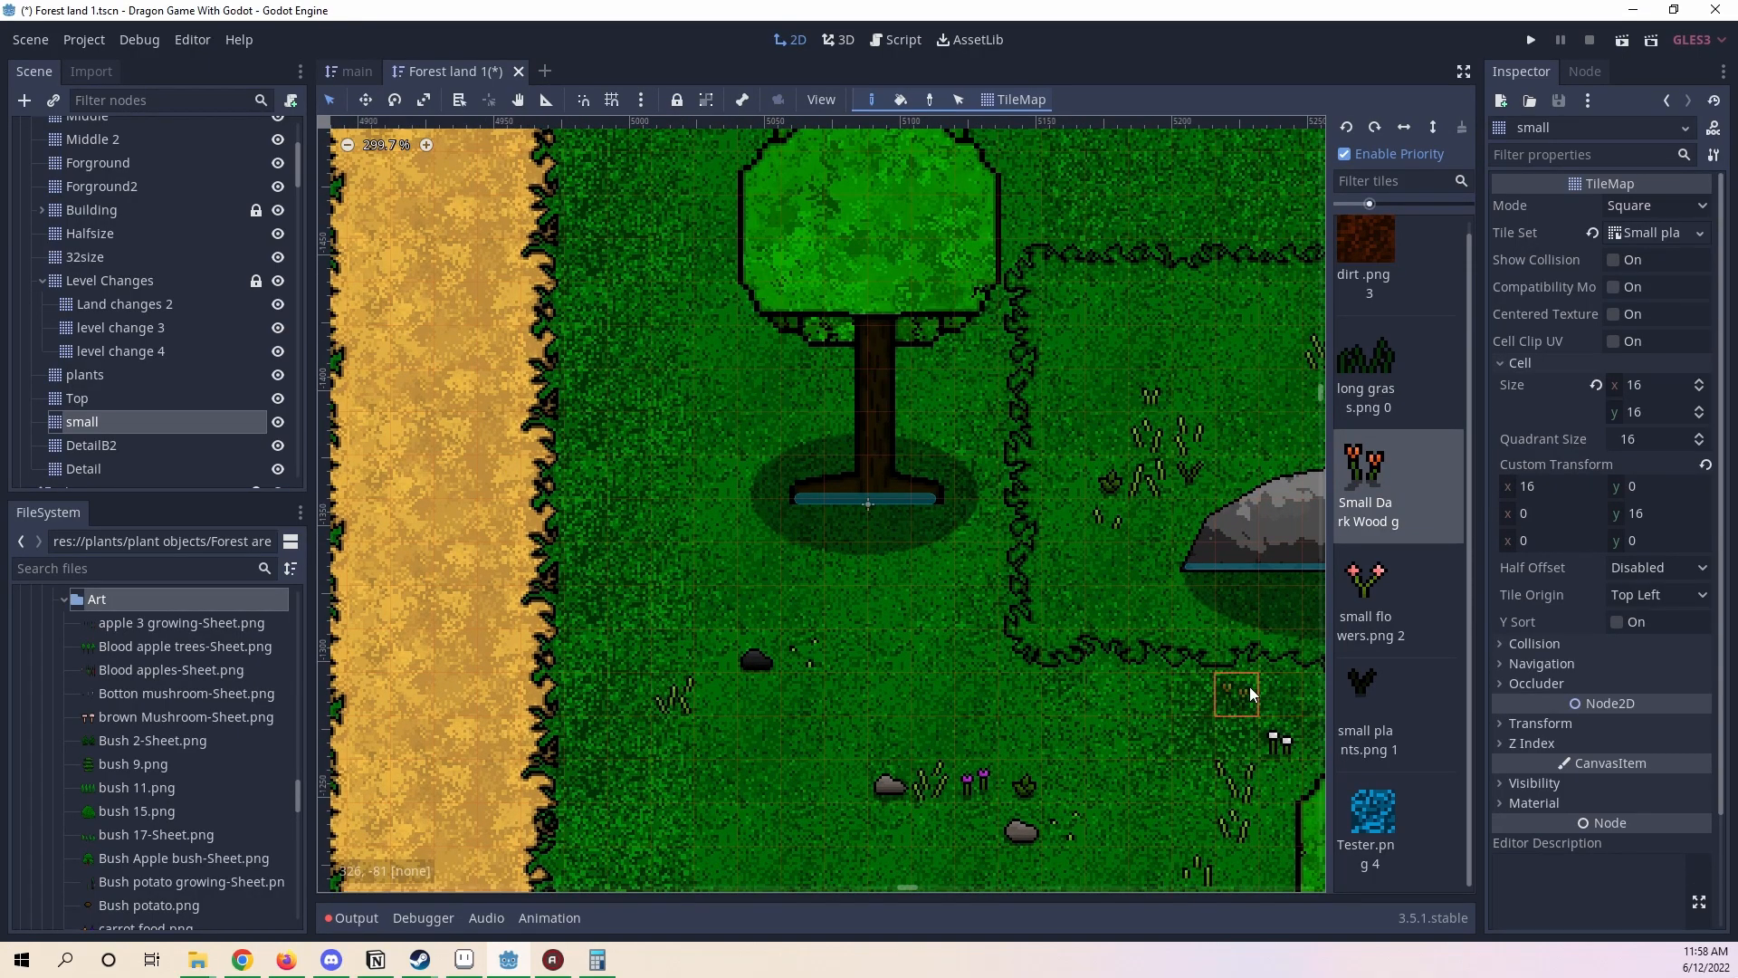